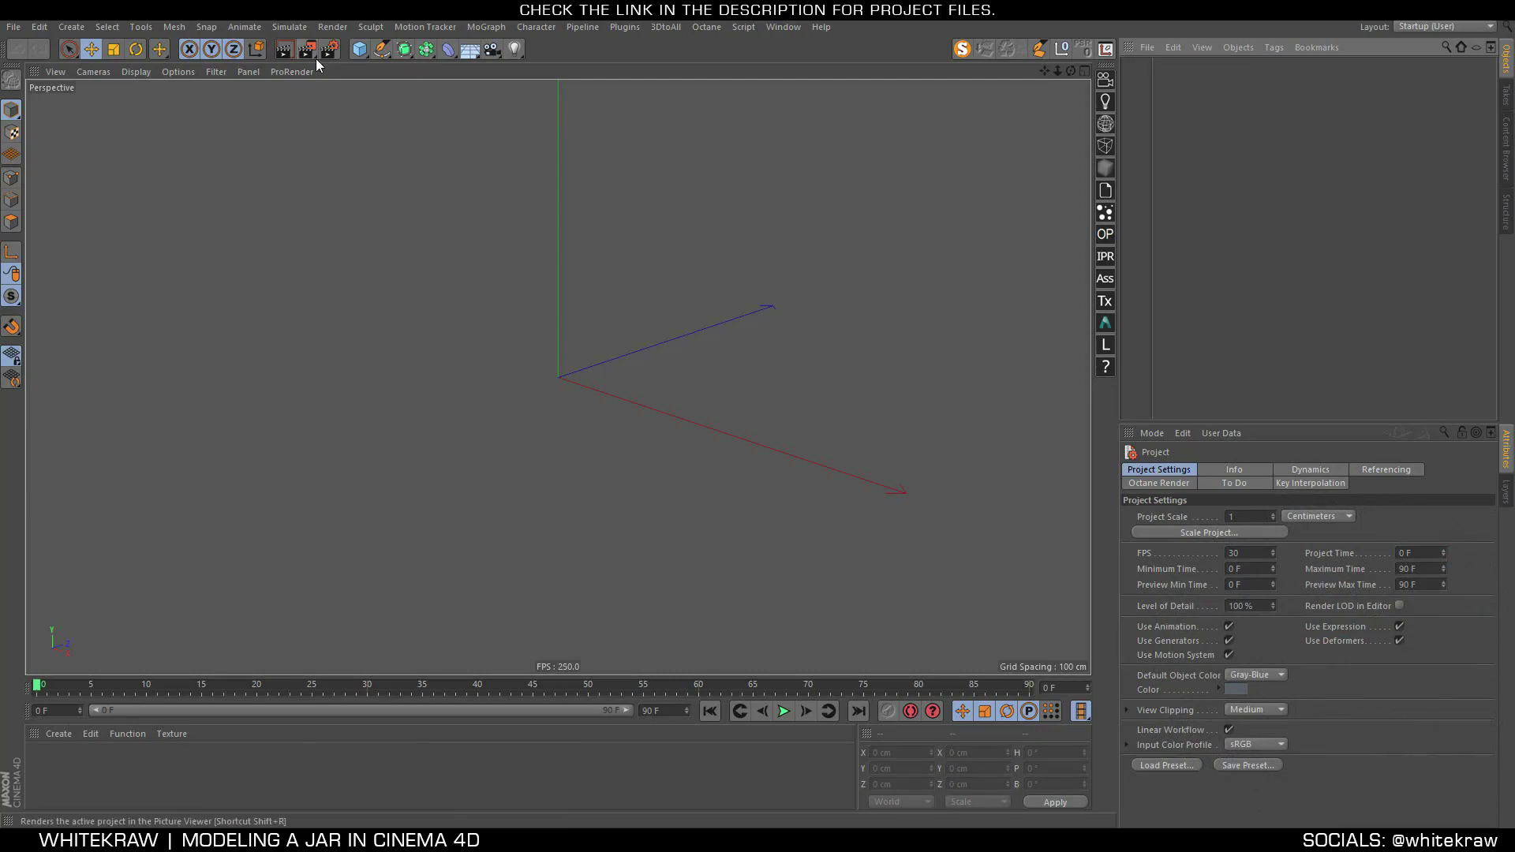
Add a cylinder and display it with Gouraud Shading (Lines)
left_click(363, 52)
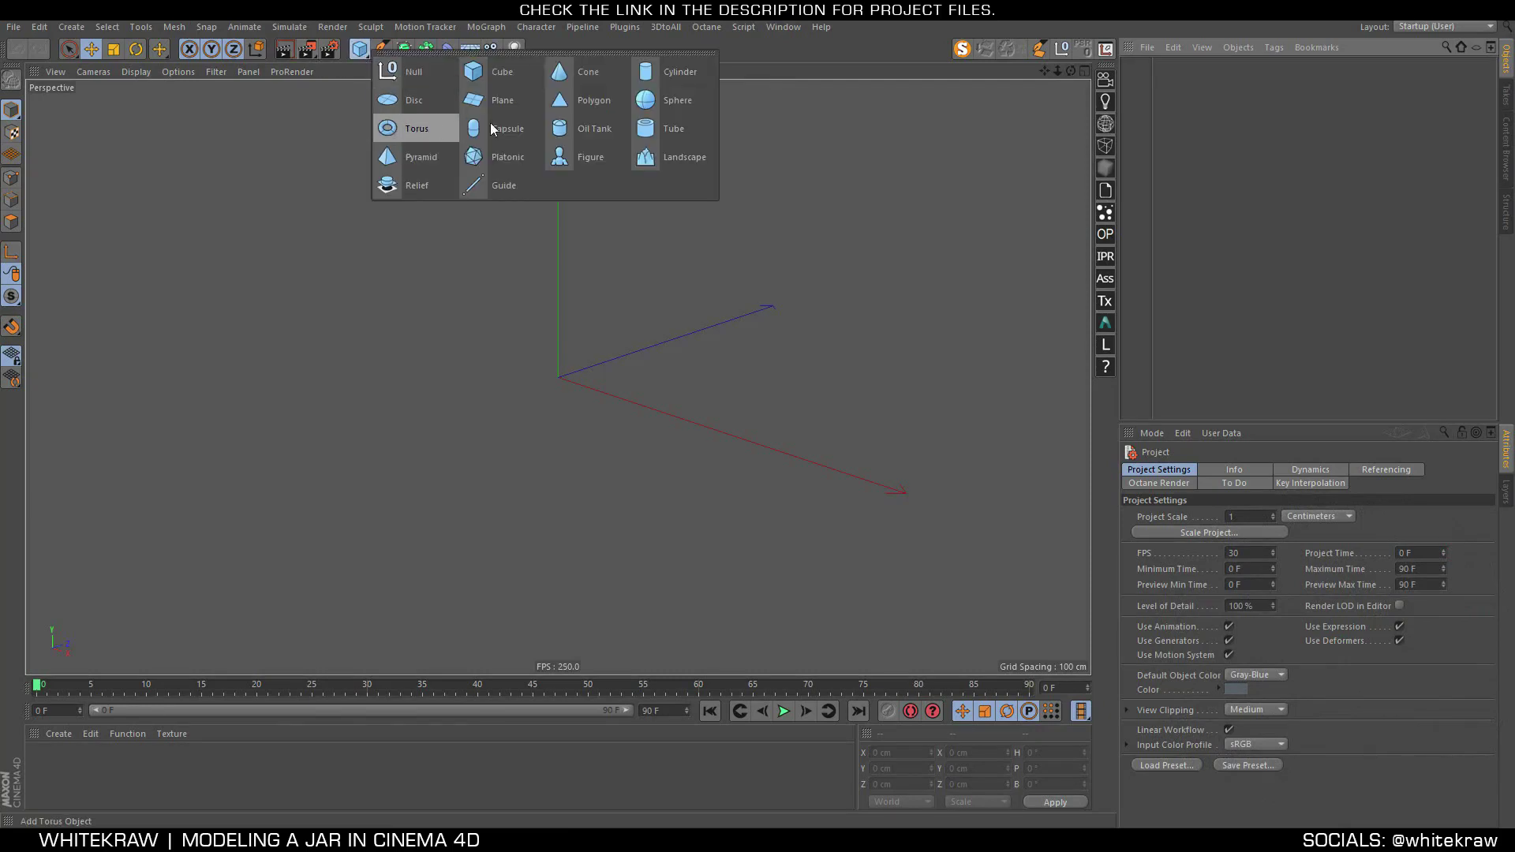
left_click(659, 82)
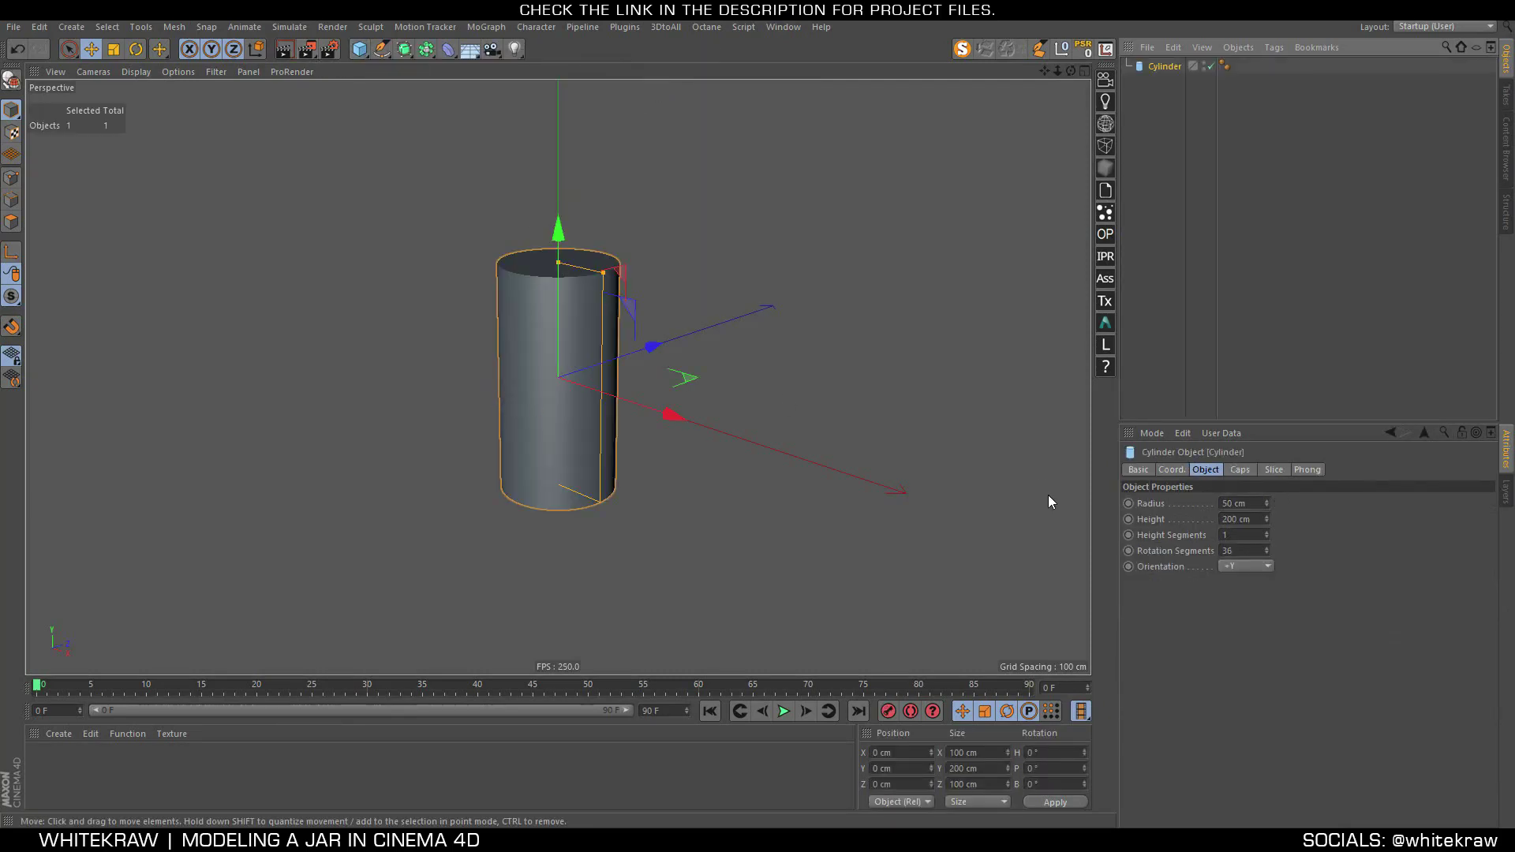
key("n")
key("b")
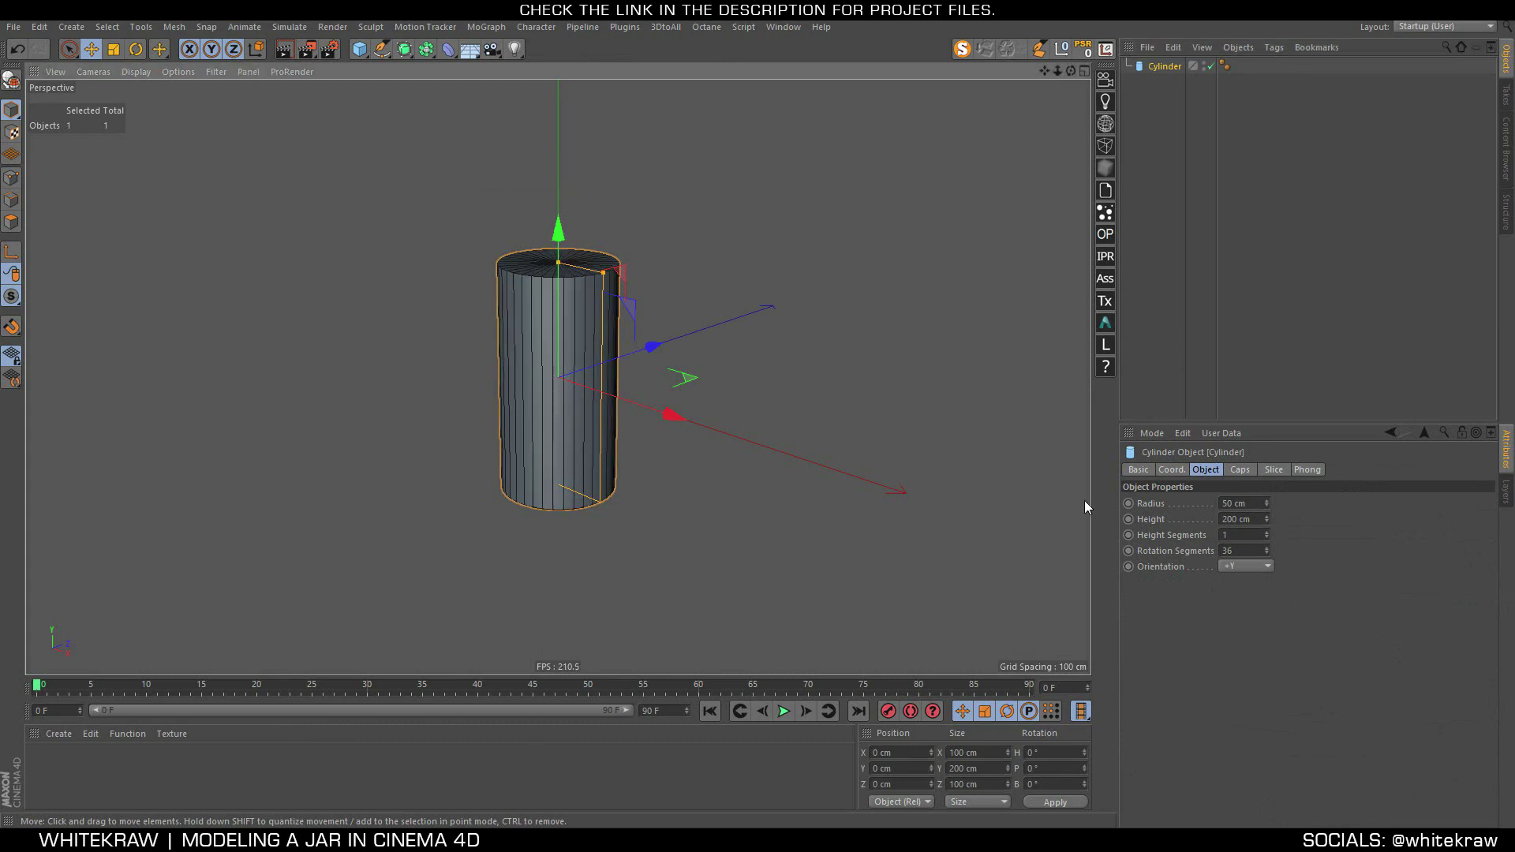
Give the cylinder 16 rotation segments, 5 cm radius and 2 cm height, framed in view
double_click(1254, 550)
type("16")
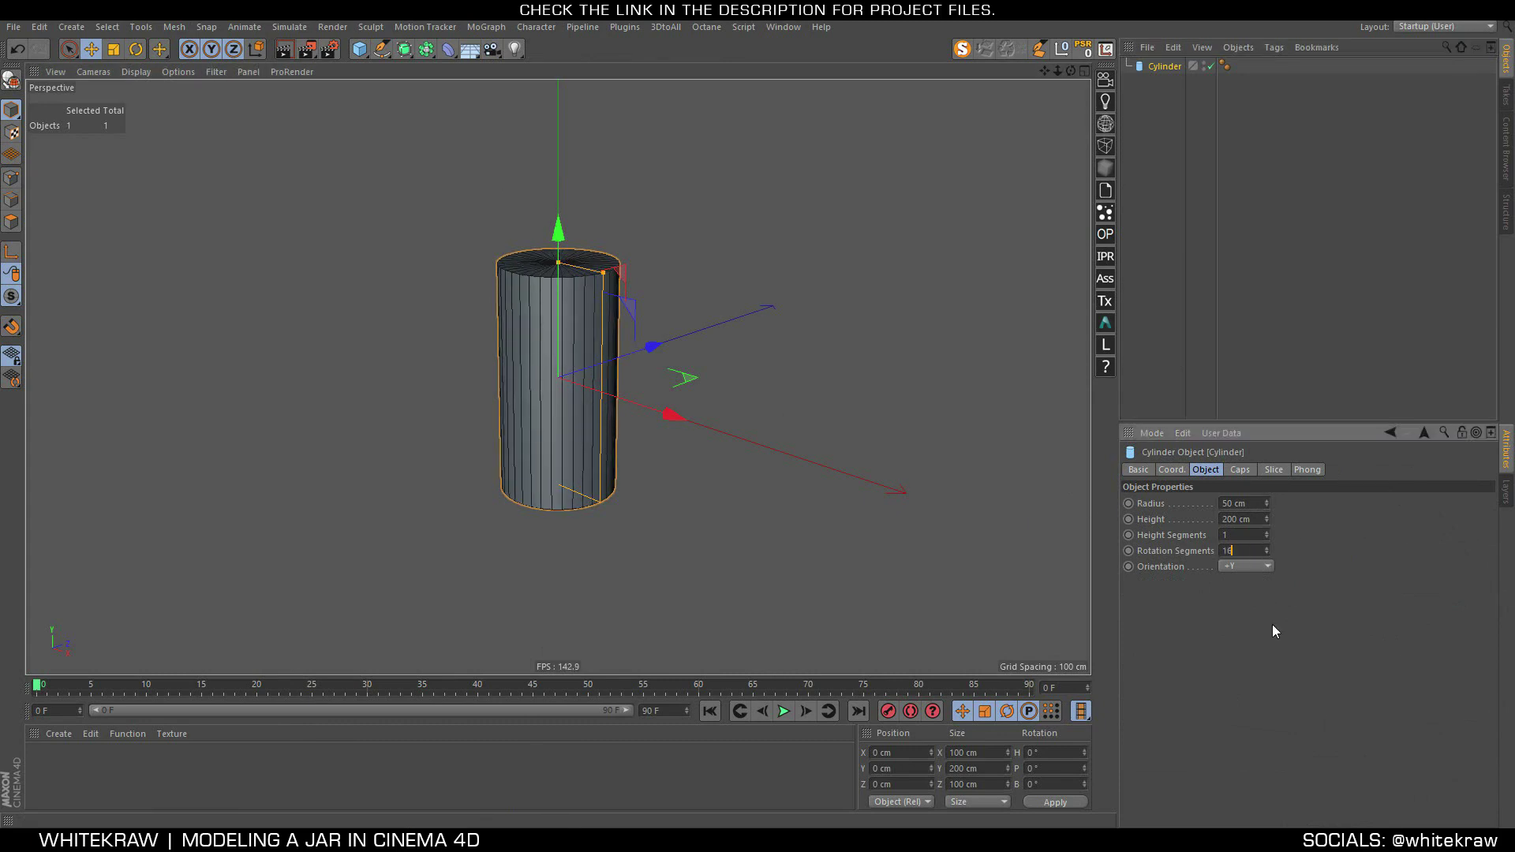
key("Return")
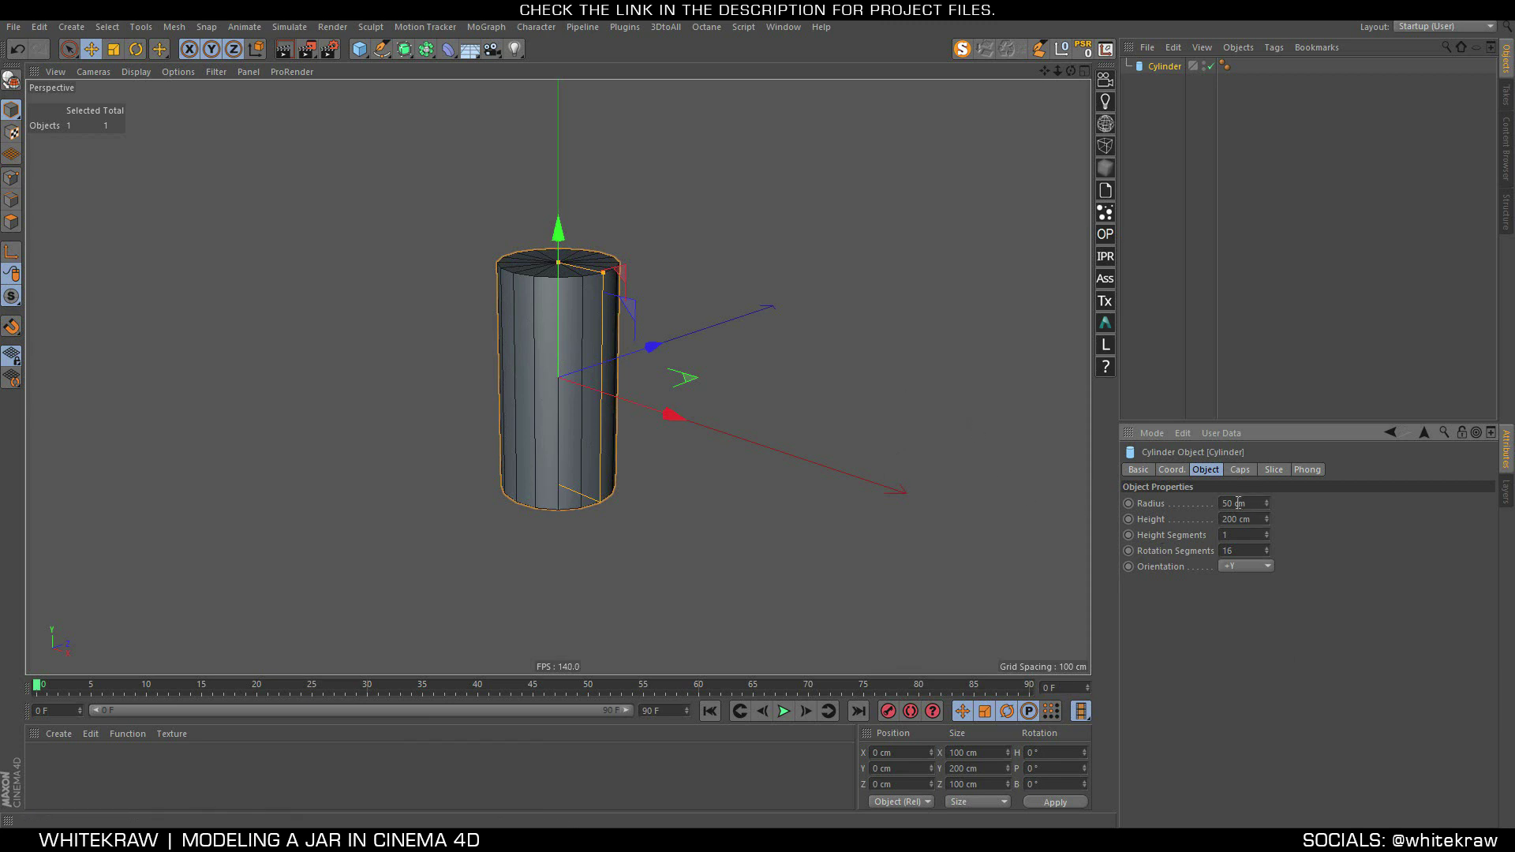
type("5")
key("Return")
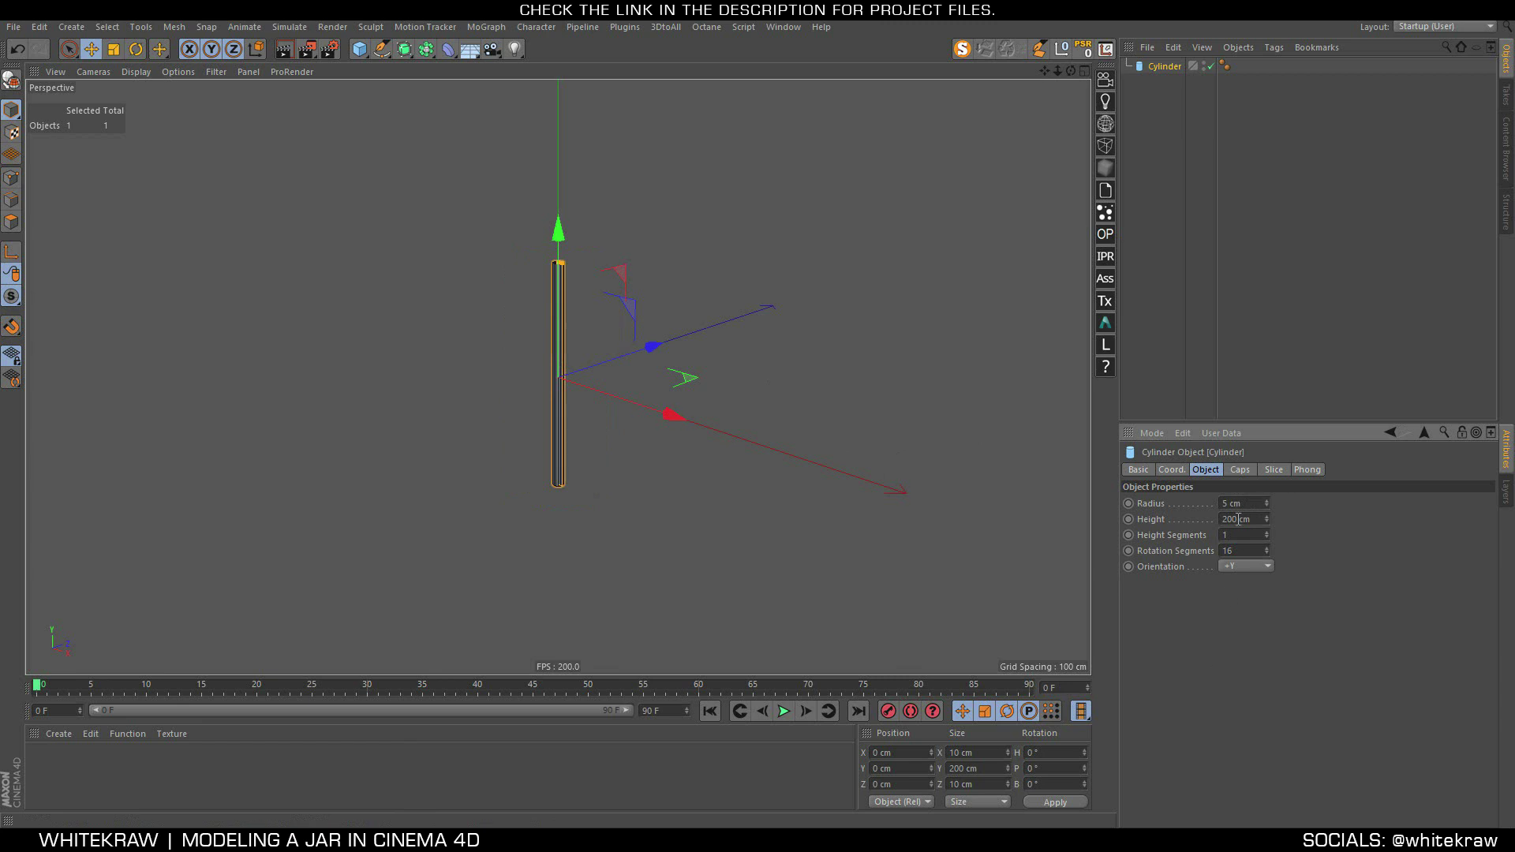
left_click(1236, 518)
type("2")
key("Return")
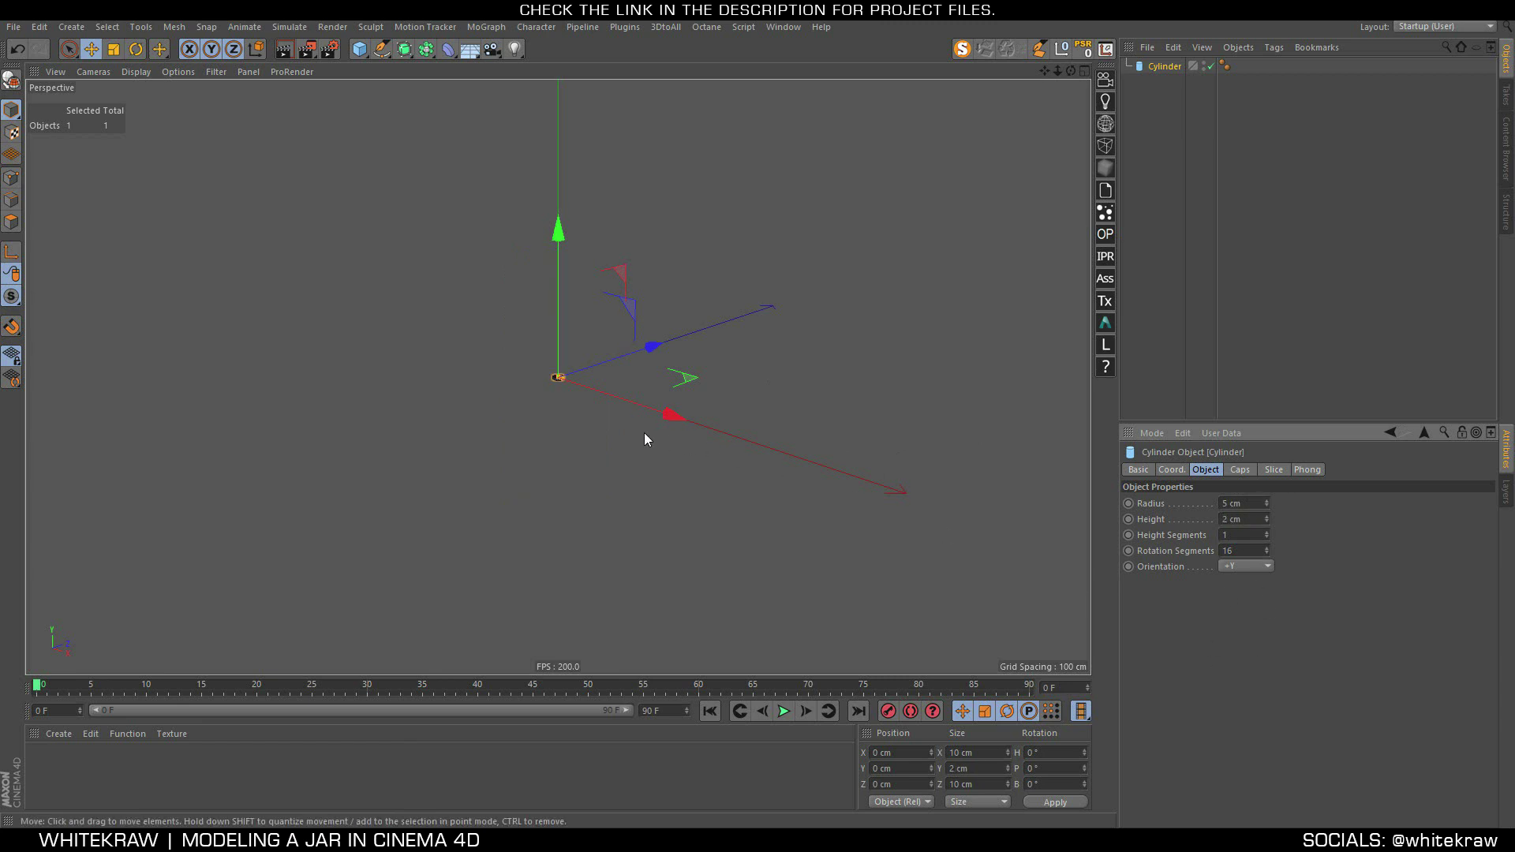
key("h")
left_click_drag(609, 332, 608, 490, "alt")
Orbit to an angled view and turn the cylinder's caps off
scroll(609, 490, "down", 3)
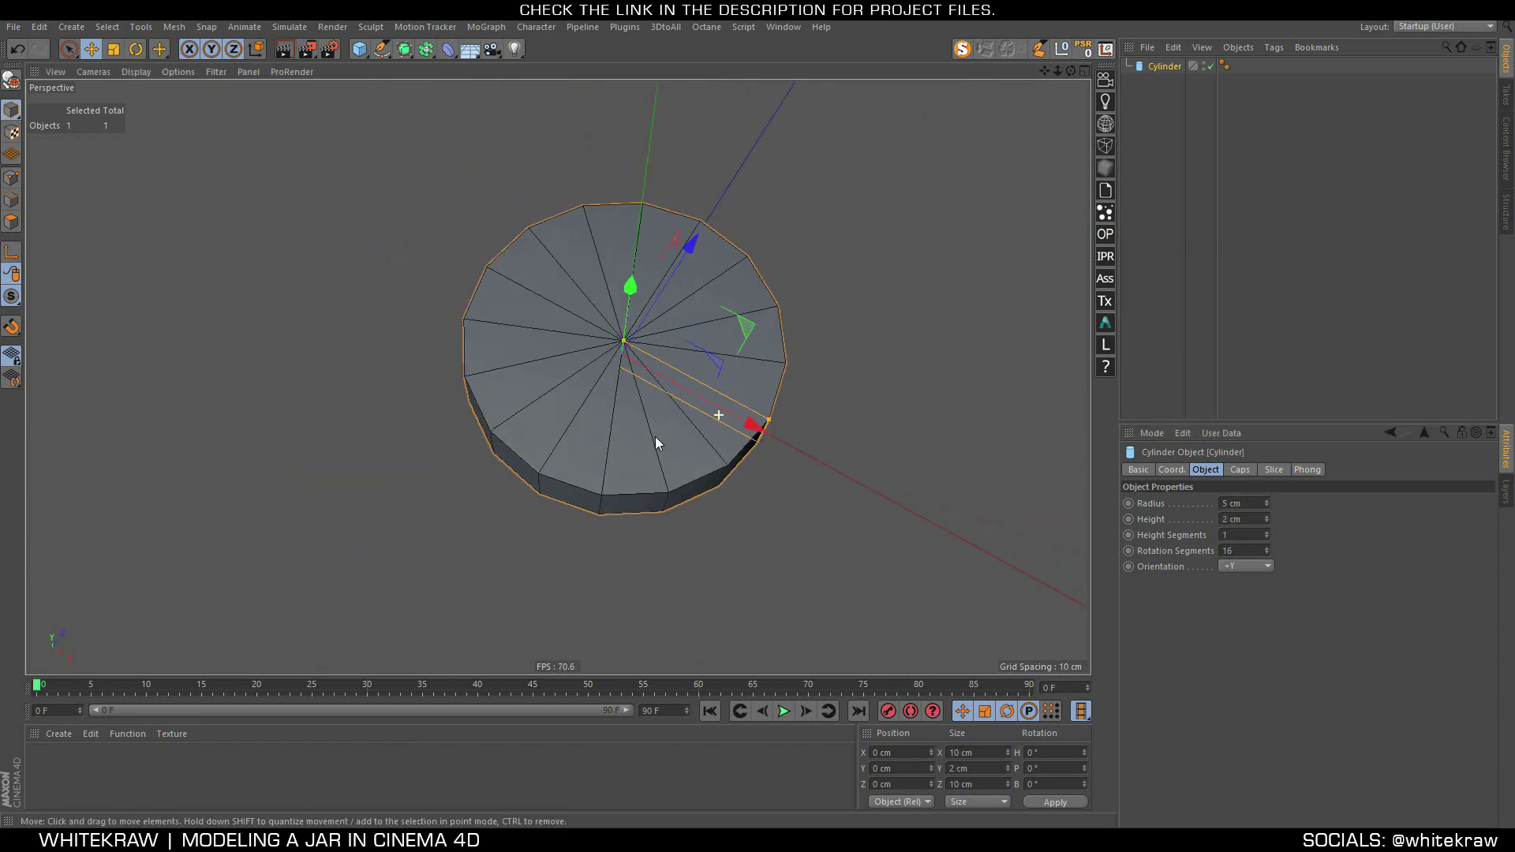
mouse_move(656, 439)
left_mouse_down("alt")
mouse_move(637, 332)
mouse_move(635, 424)
left_mouse_up("alt")
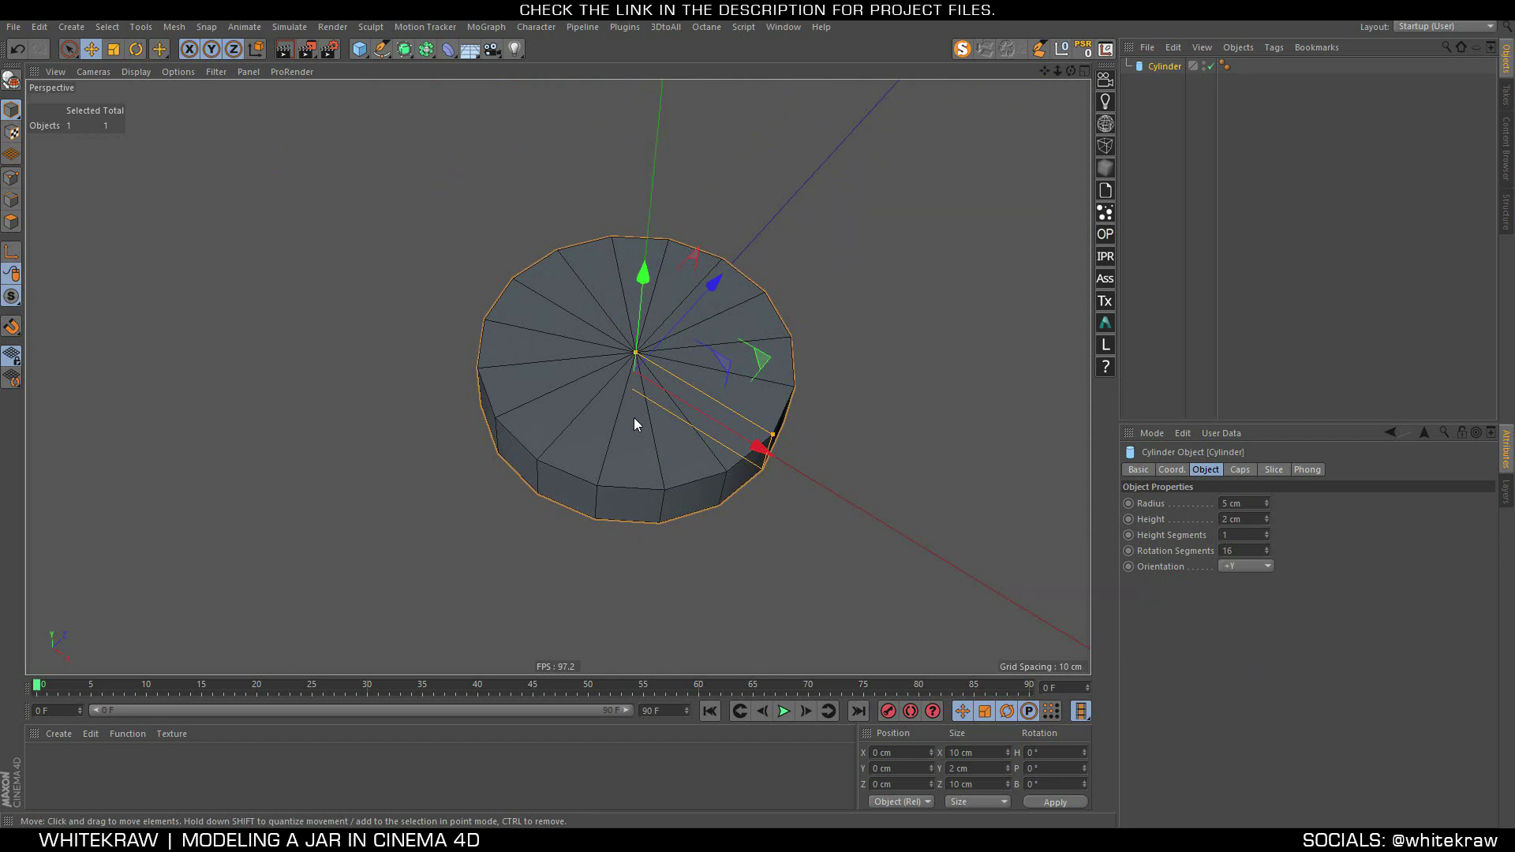
left_click(1175, 177)
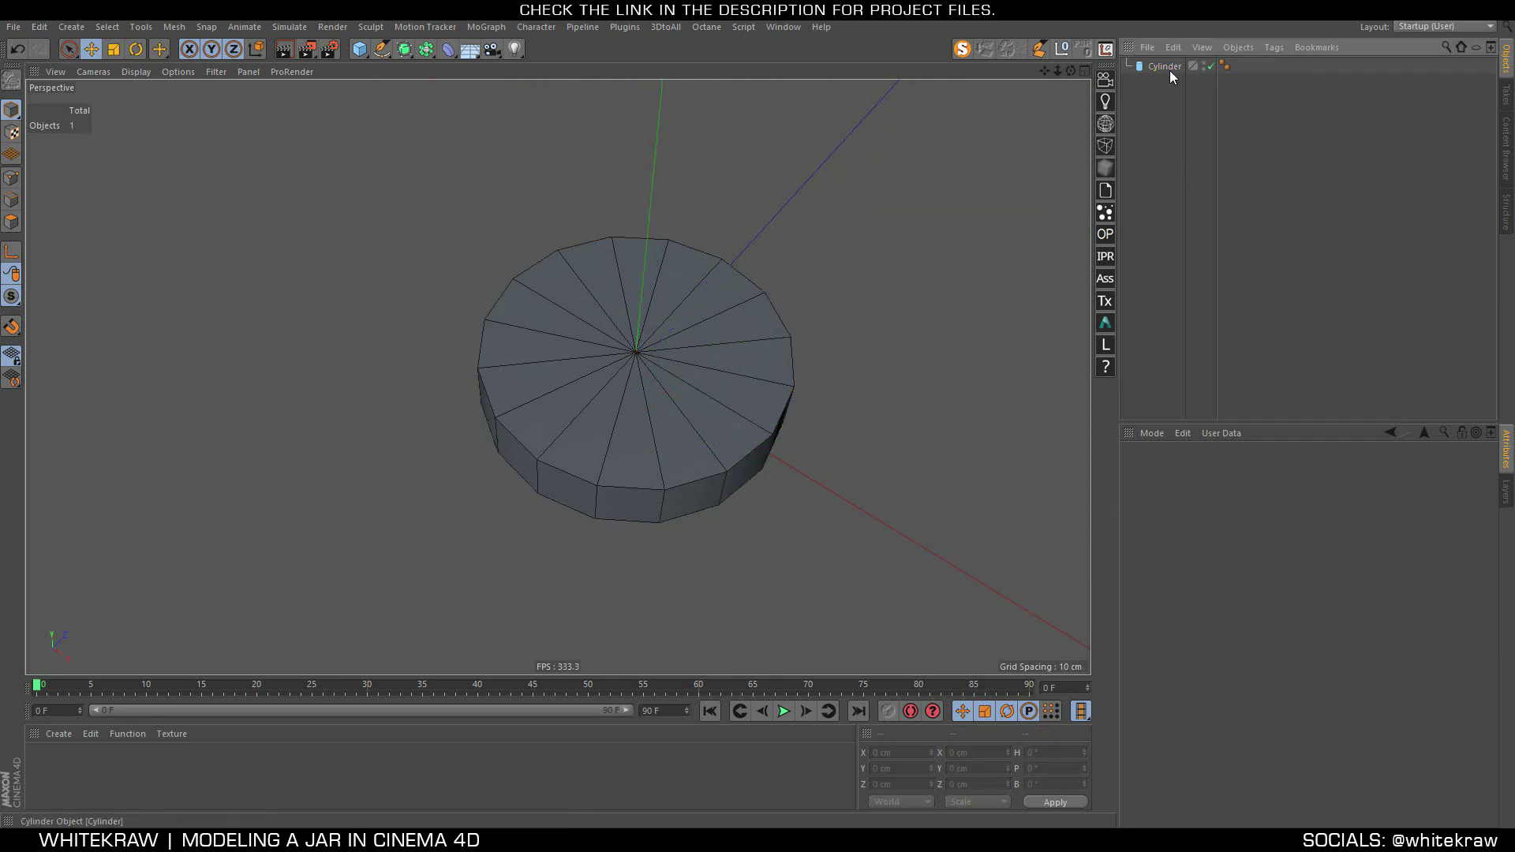
left_click(1169, 69)
left_click(1237, 471)
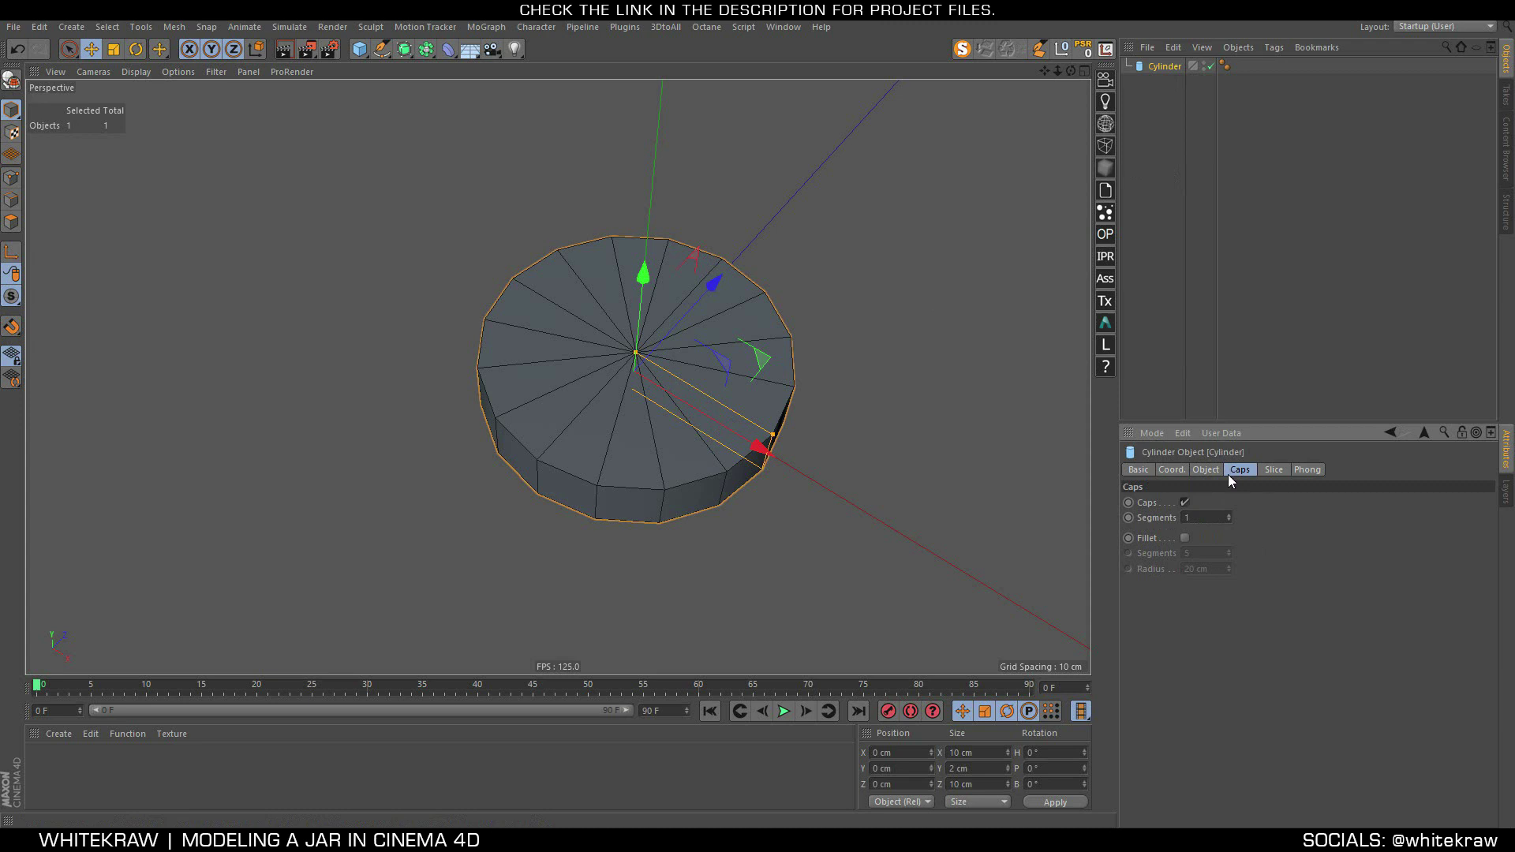
left_click(1182, 502)
Turn the caps back on and make the cylinder editable in Points mode
left_click(1153, 155)
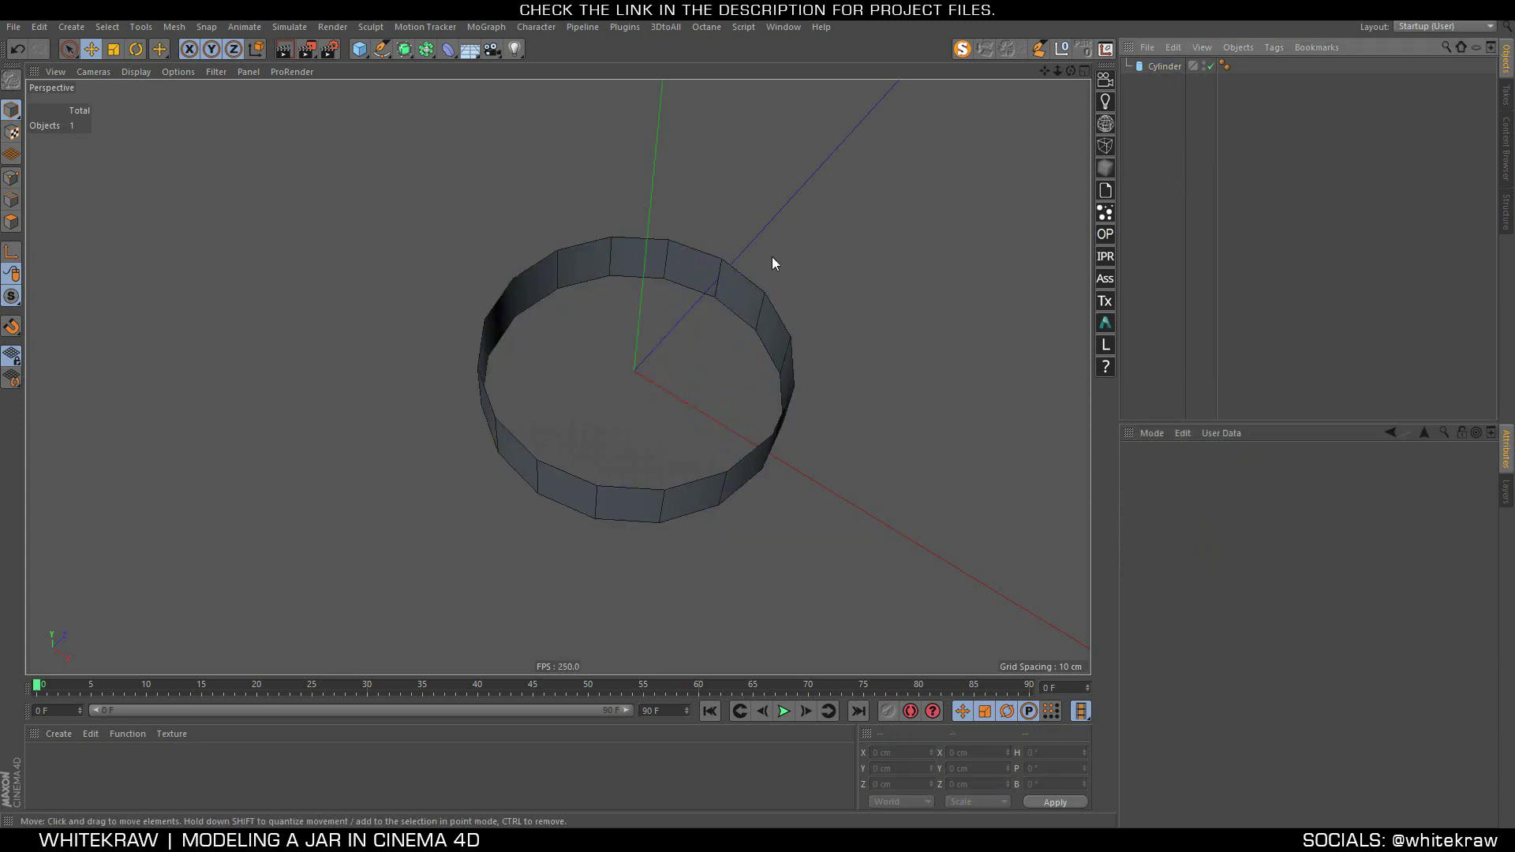
left_click(1166, 66)
left_click(1183, 502)
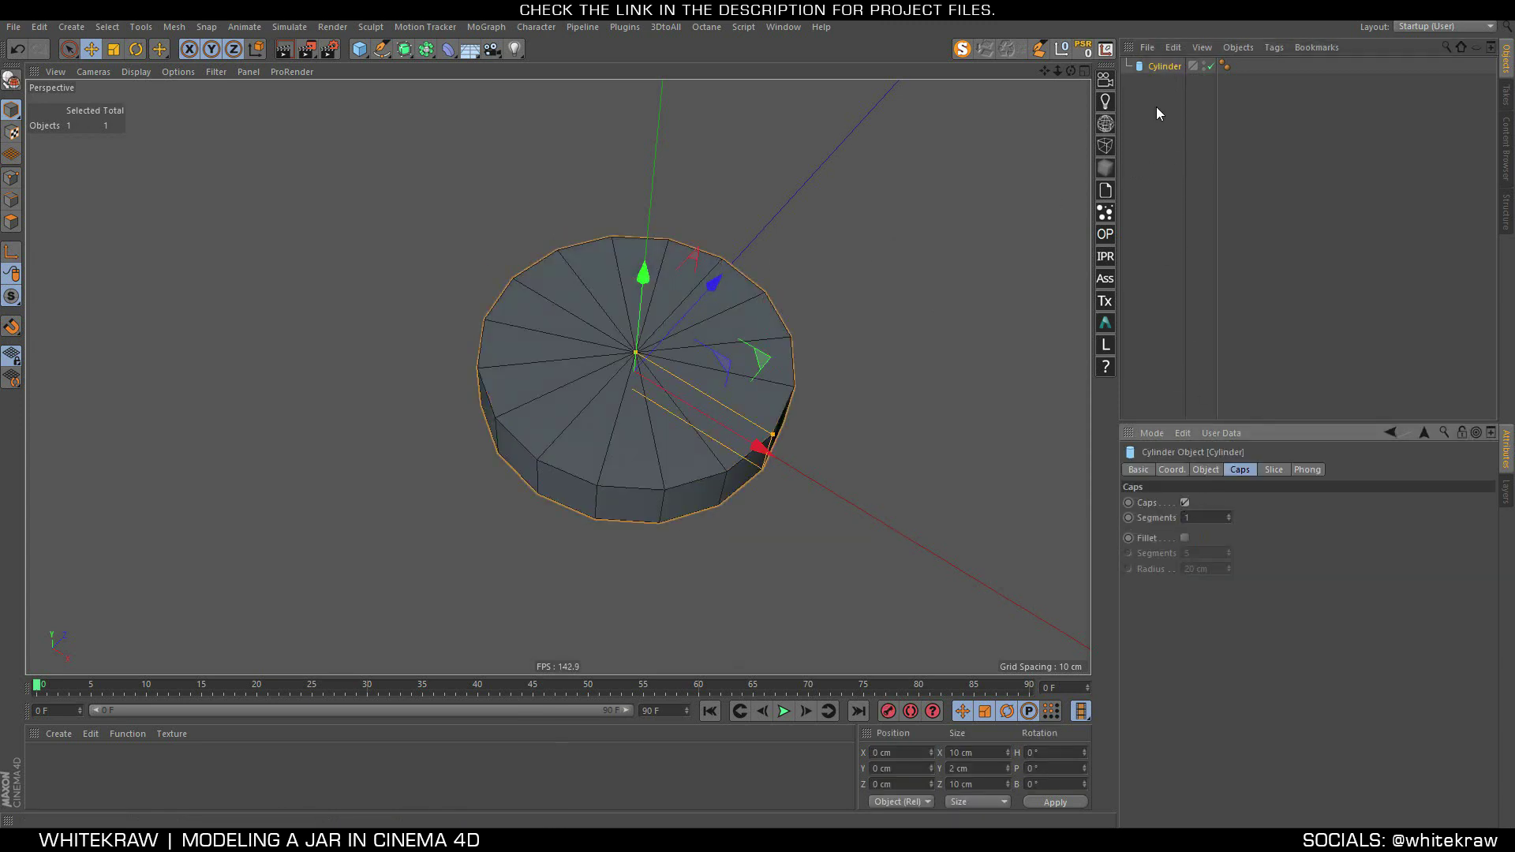
key("c")
key("Return")
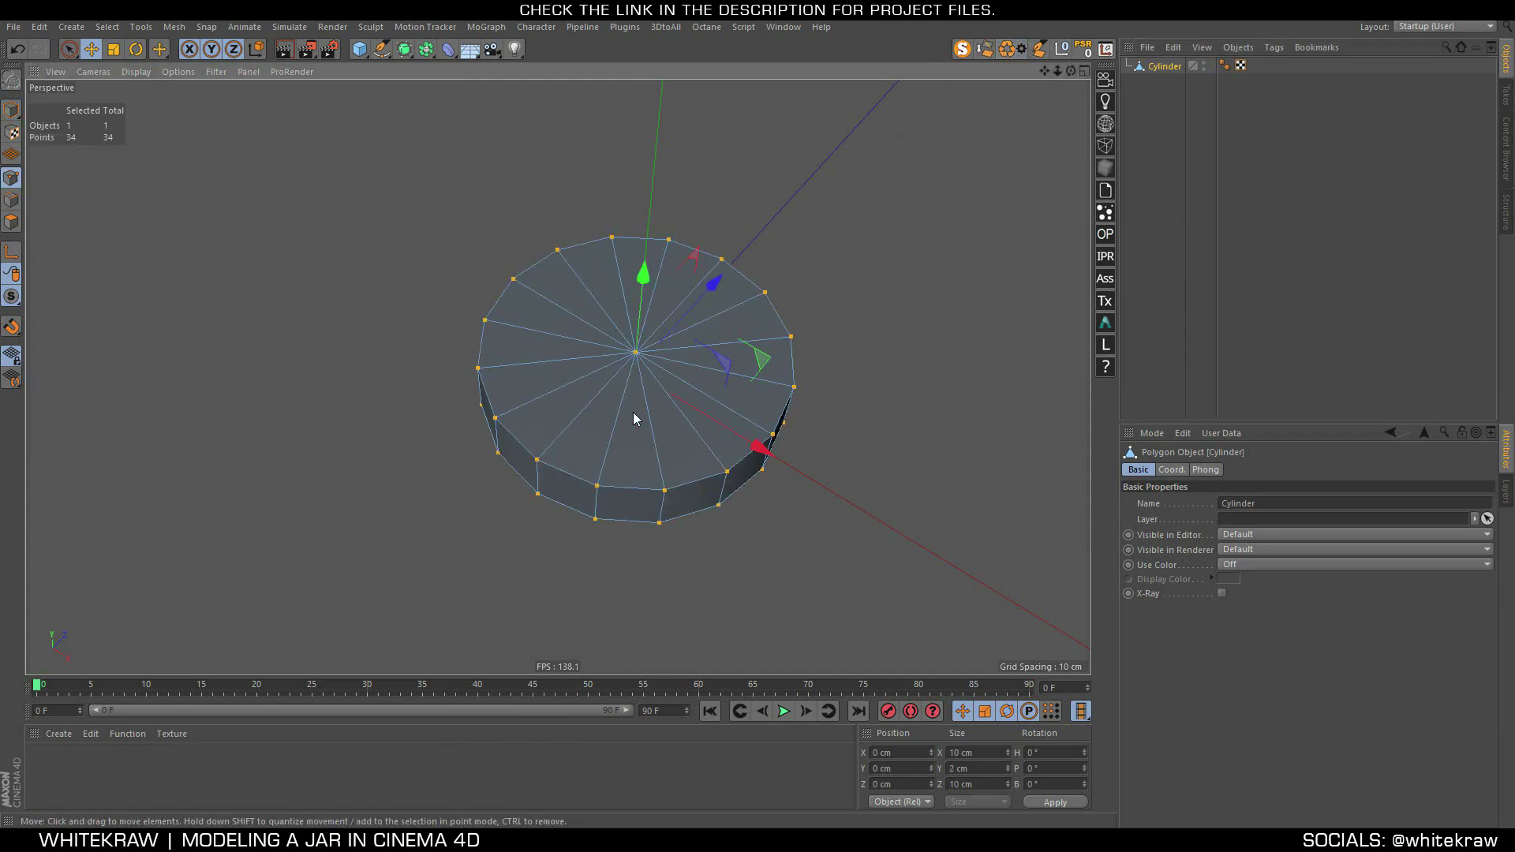
Orbit beneath the disc and delete the bottom cap's centre point
left_click_drag(576, 409, 565, 336, "alt")
left_click_drag(645, 385, 615, 273, "alt")
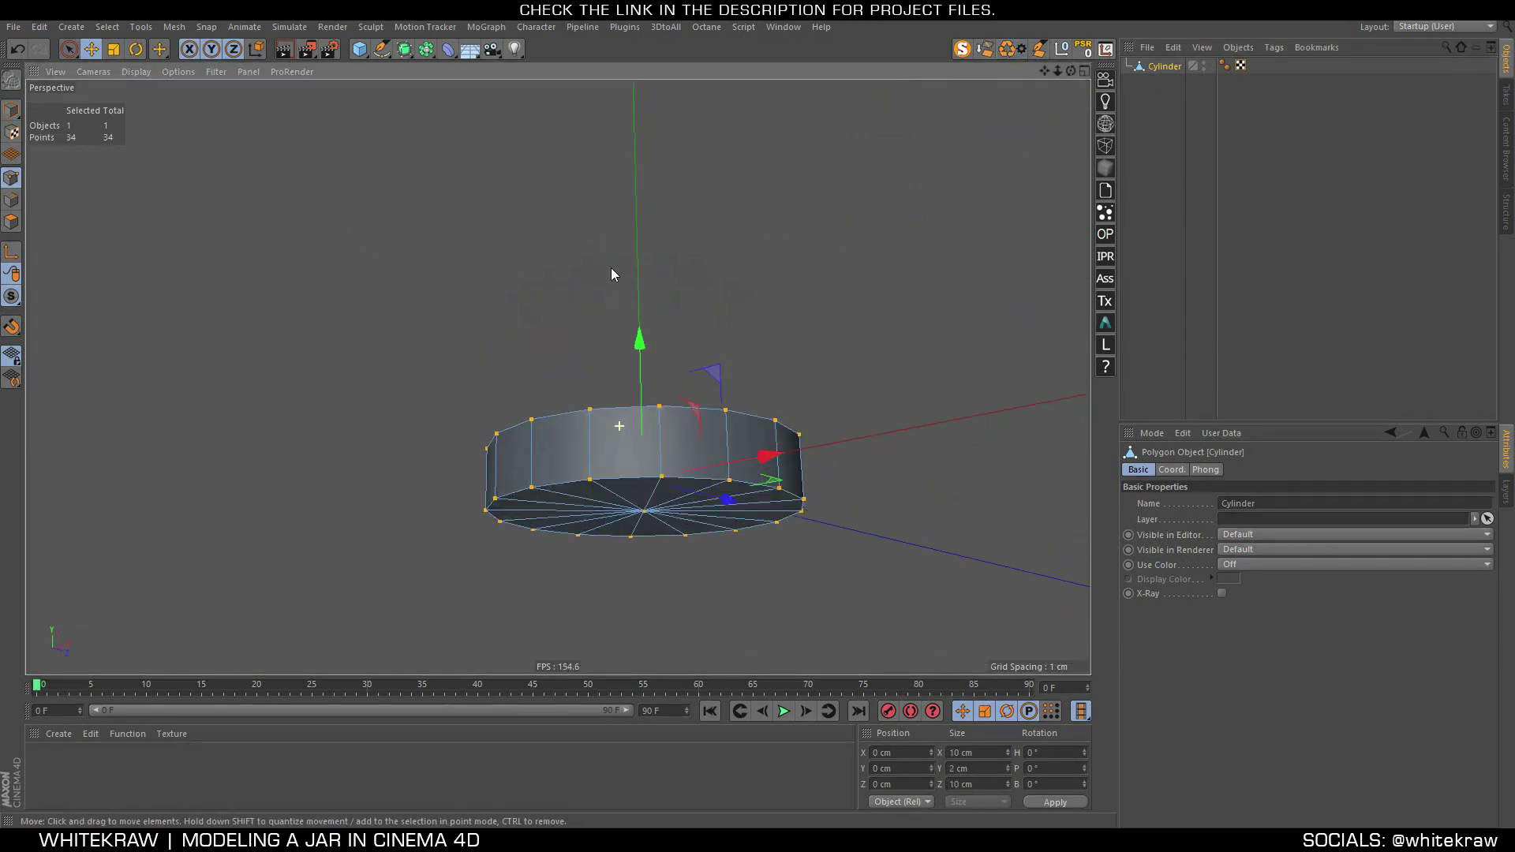
key("Delete")
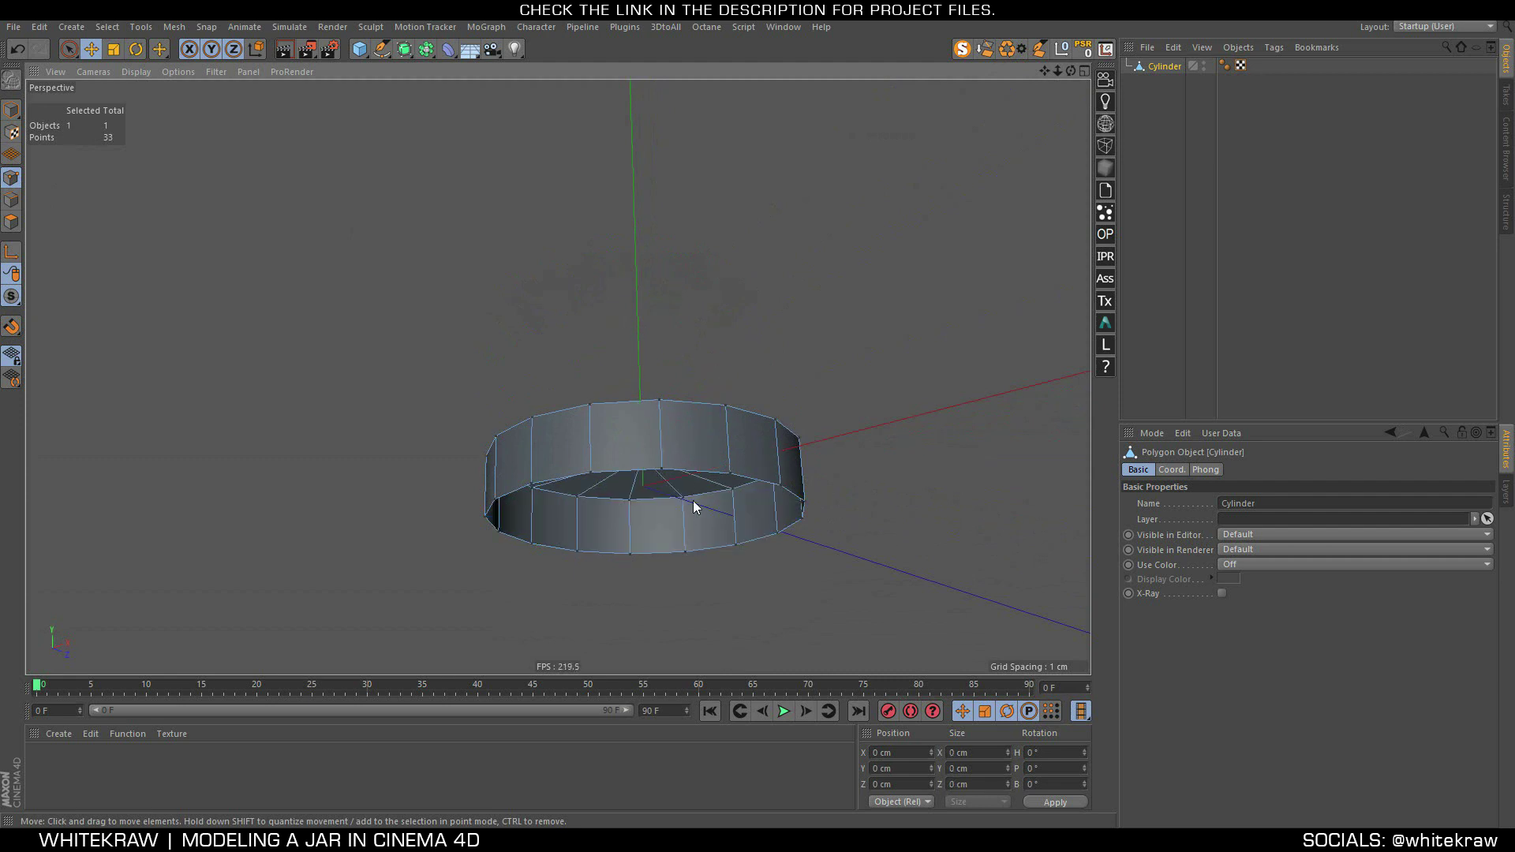
mouse_move(686, 396)
left_mouse_down("alt")
mouse_move(696, 590)
mouse_move(641, 284)
mouse_move(593, 323)
left_mouse_up("alt")
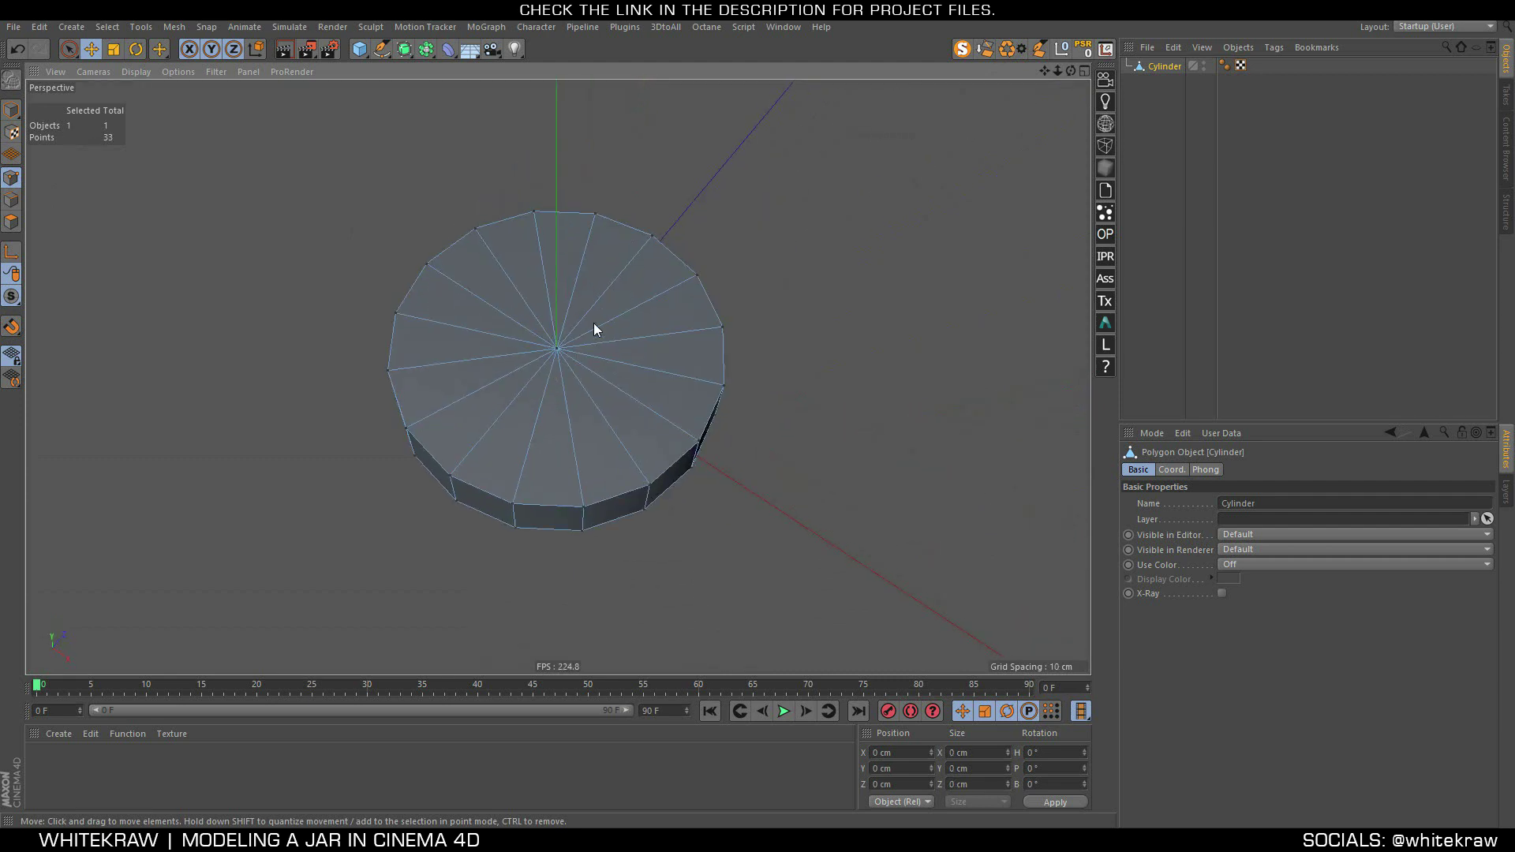
Live-select twelve top-cap wedges in Polygons mode, leaving four gaps
left_click(69, 49)
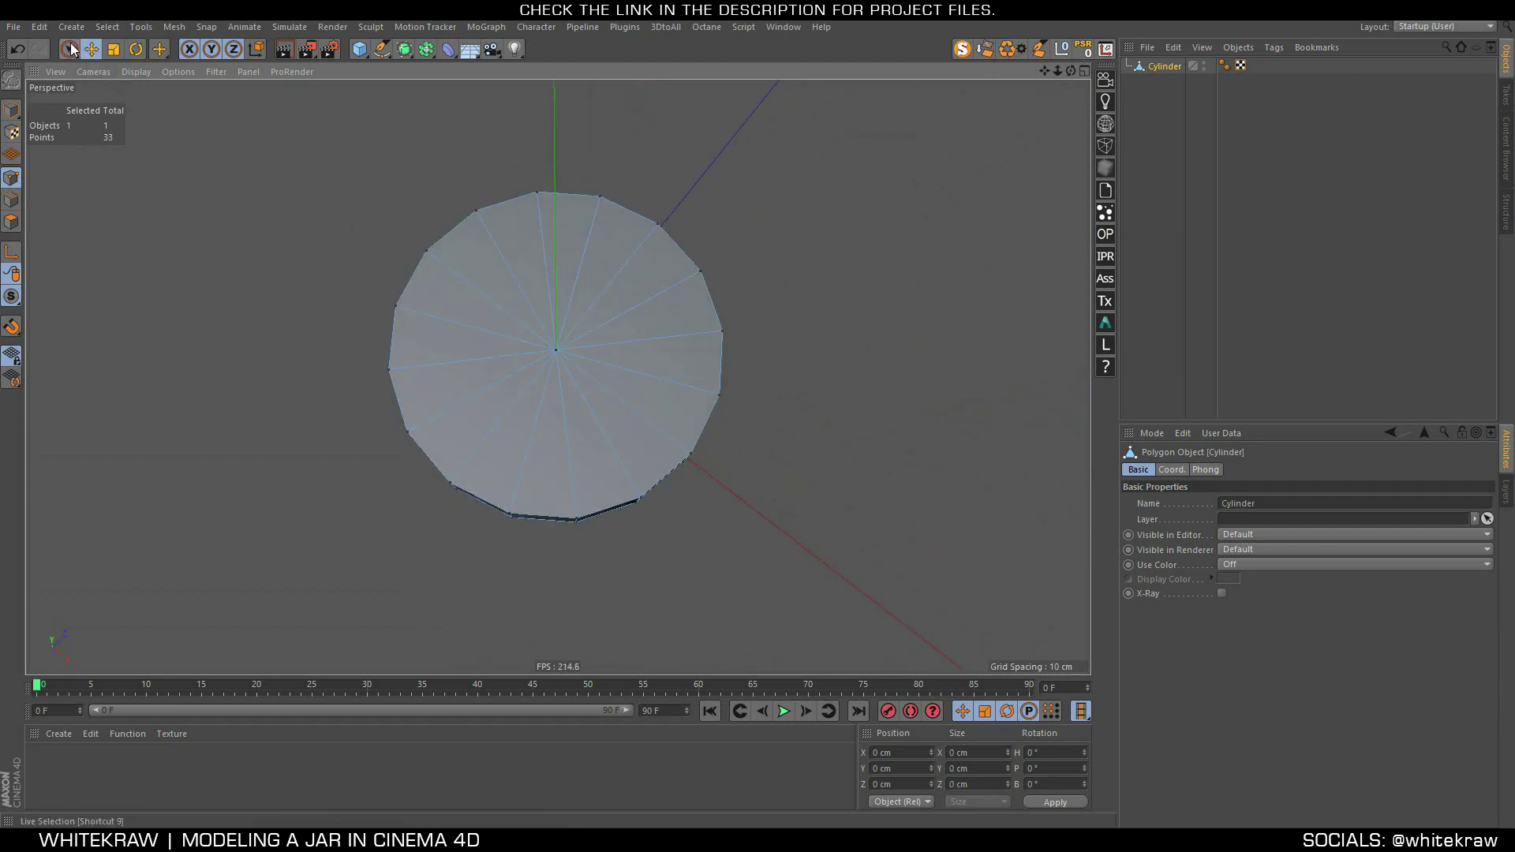
left_click(11, 222)
left_click_drag(608, 267, 634, 271)
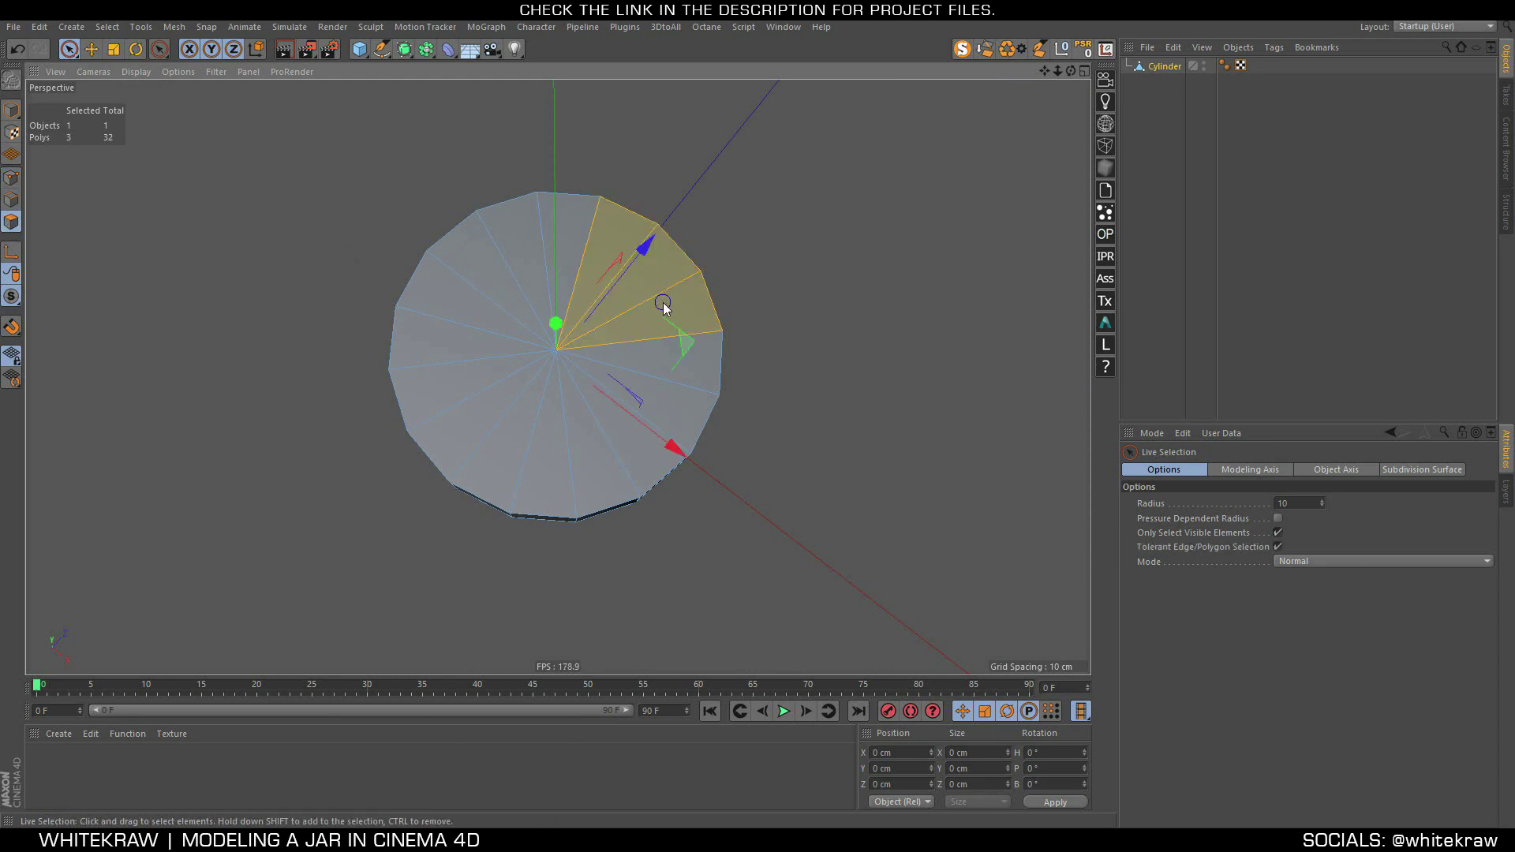
left_click_drag(667, 440, 592, 466, "shift")
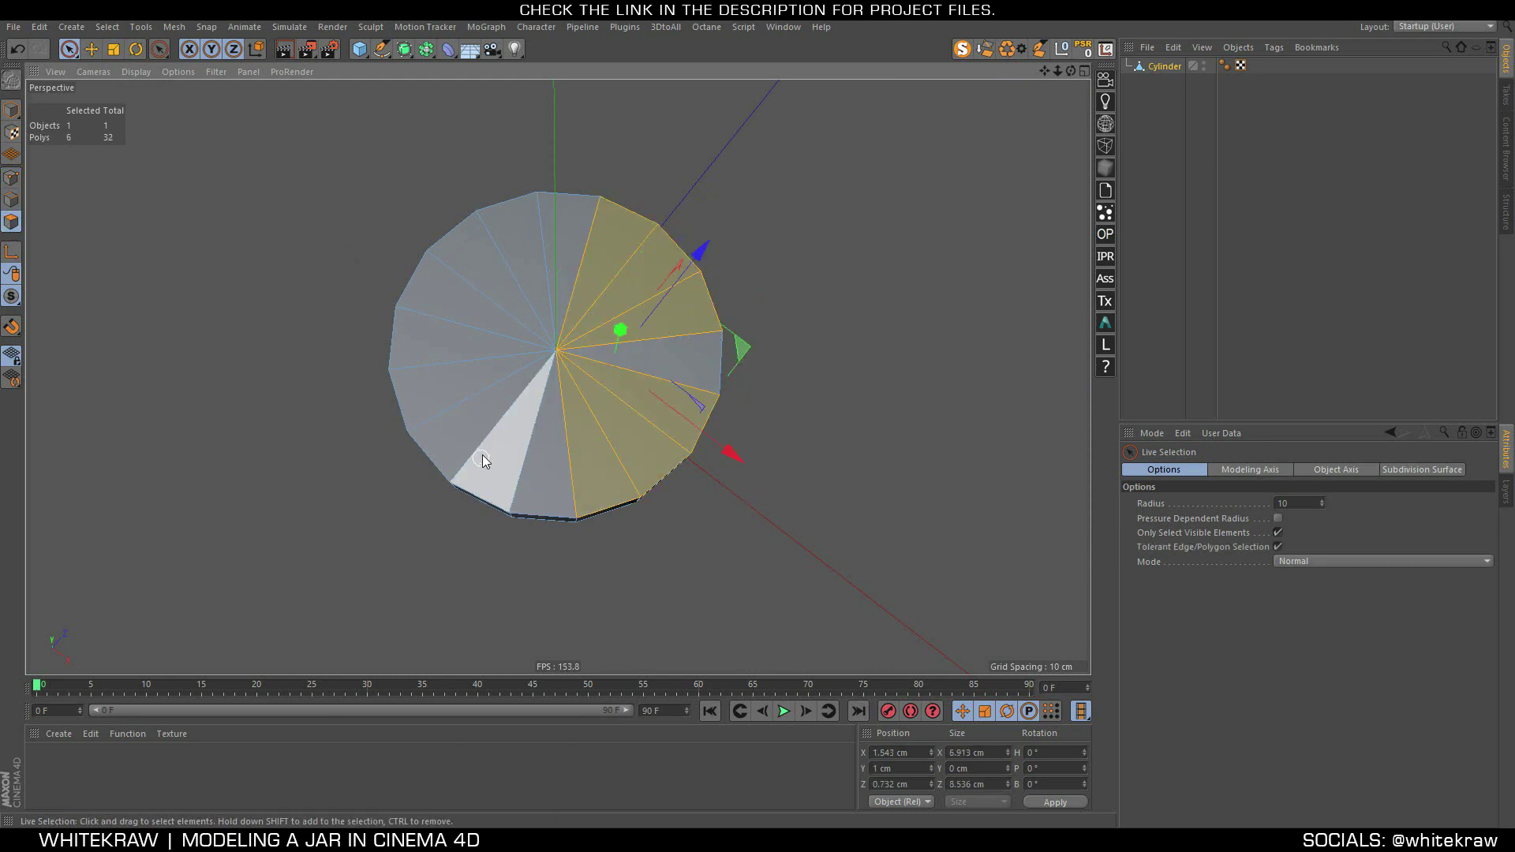
left_click_drag(483, 460, 454, 416, "shift")
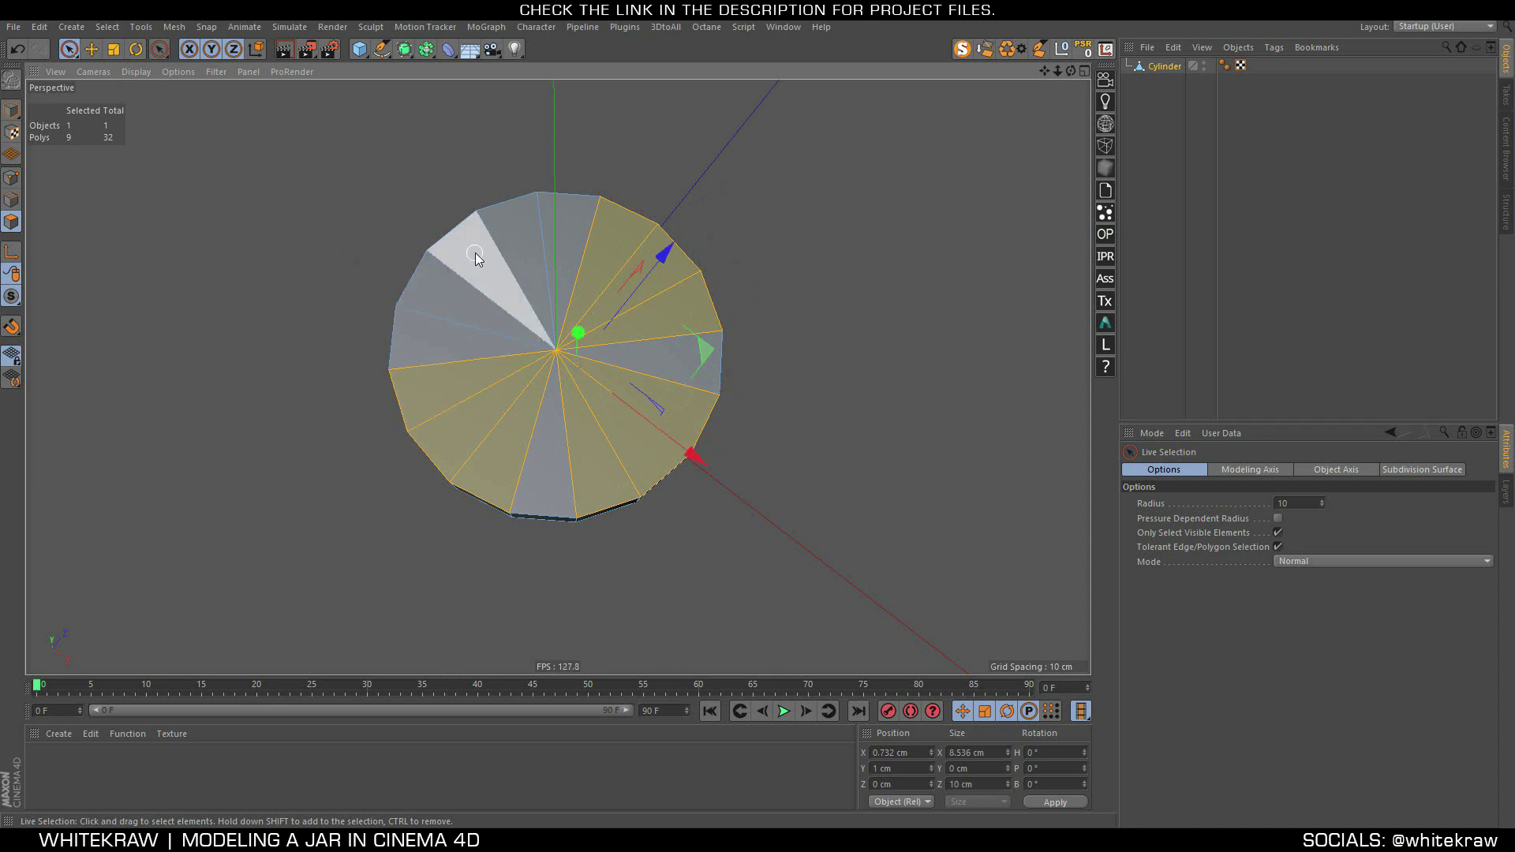
left_click_drag(457, 288, 500, 246, "shift")
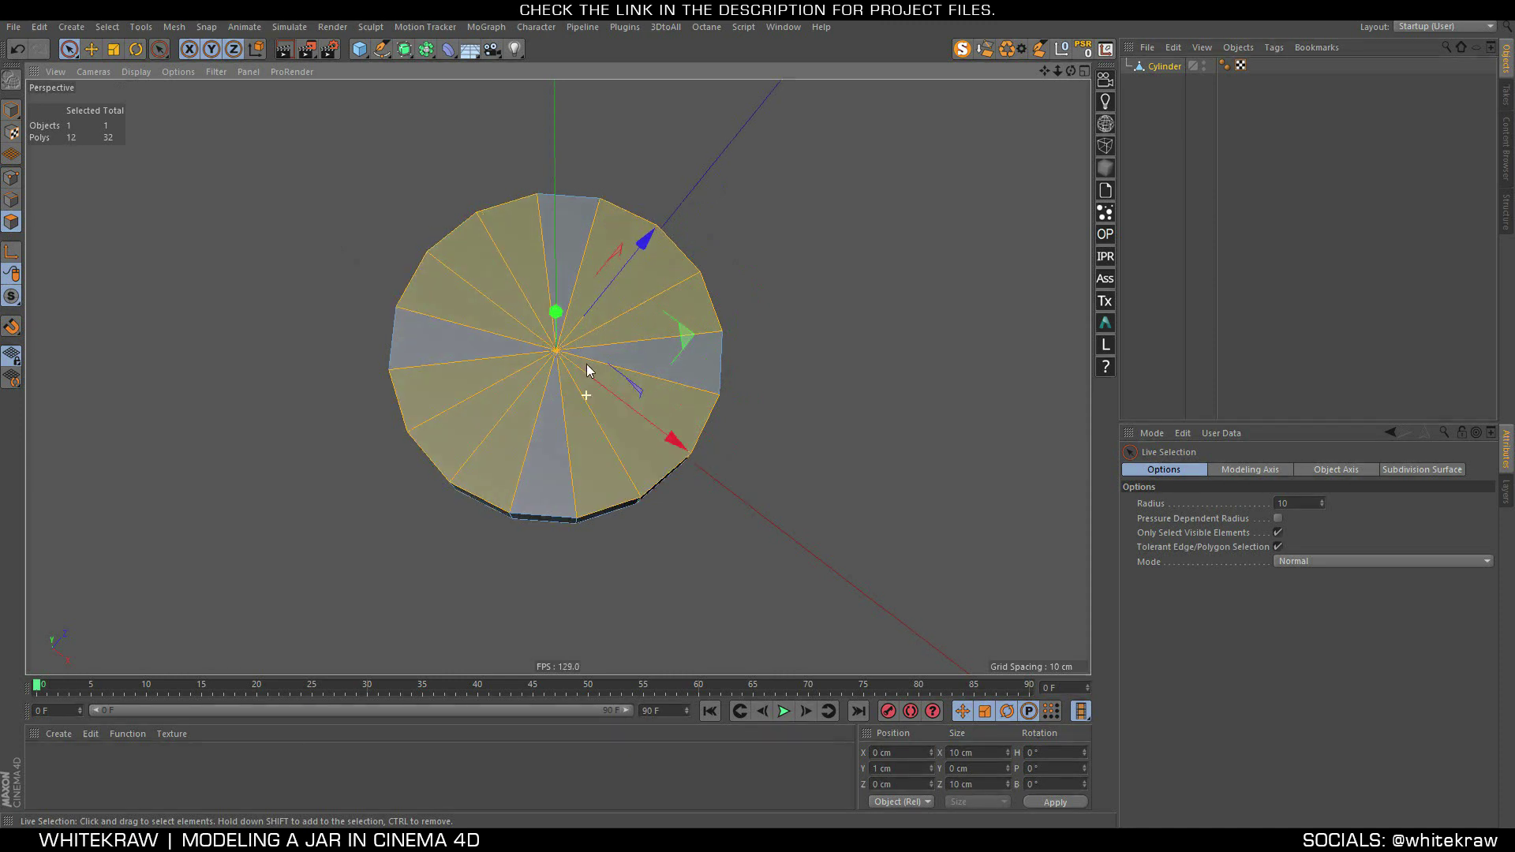
left_click_drag(587, 365, 591, 279, "alt")
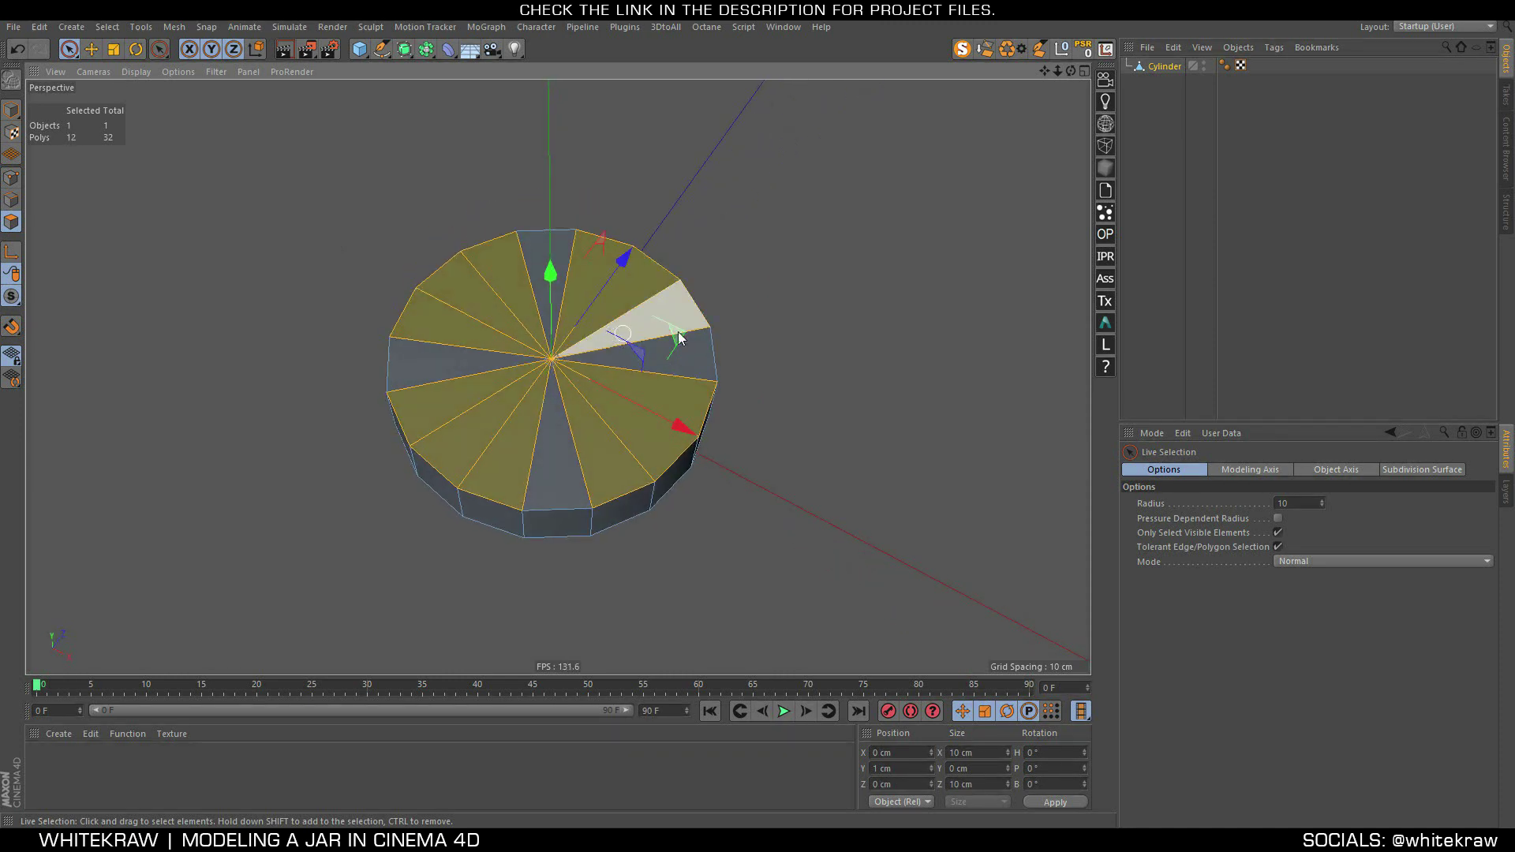
left_click_drag(623, 348, 666, 388, "alt")
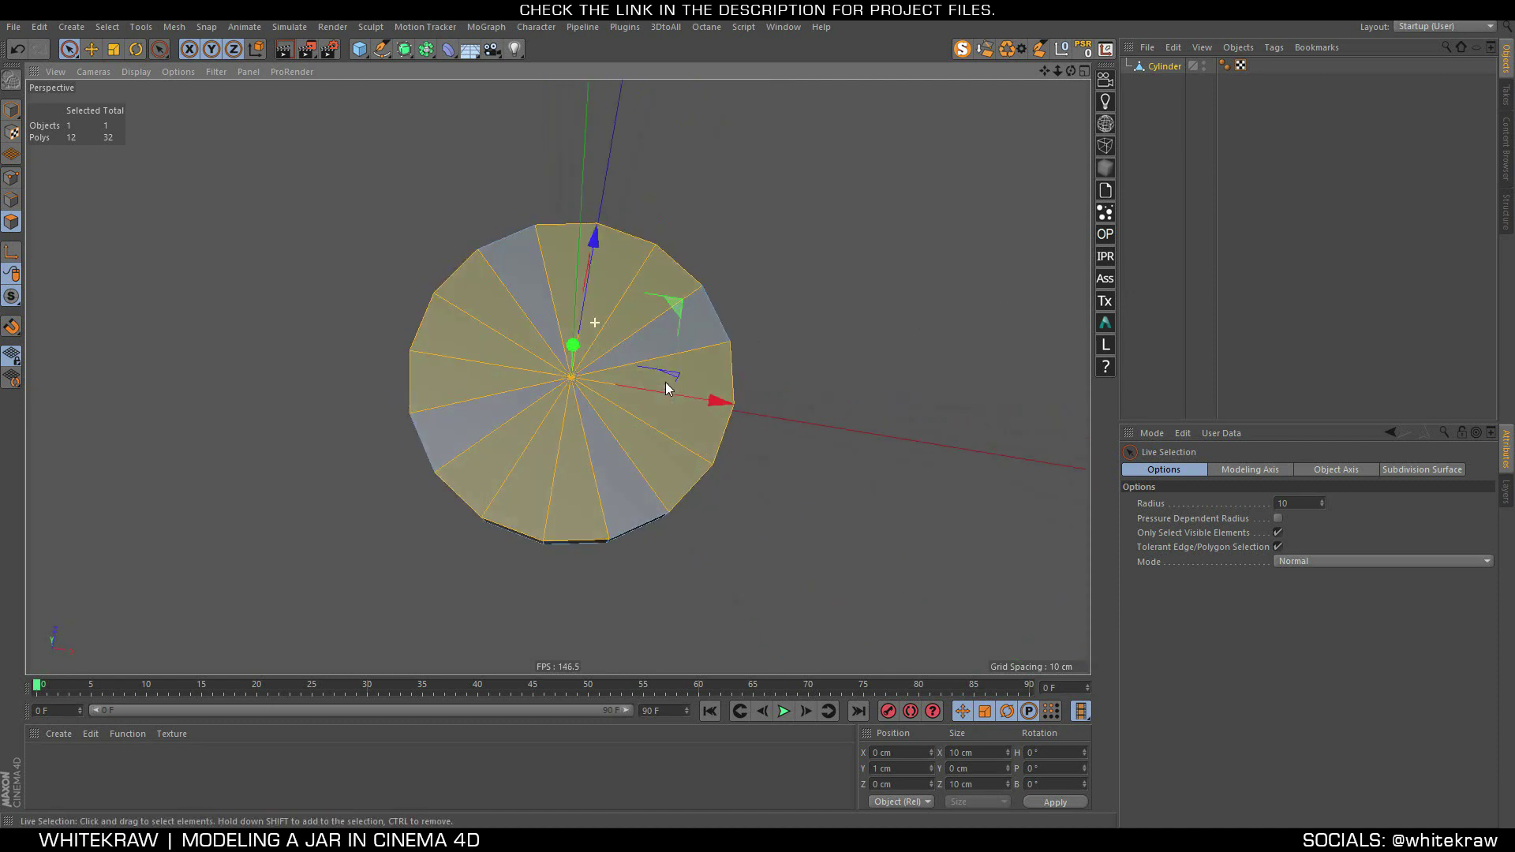
right_click(874, 359)
Split the selected wedges into Cylinder.1 and hide the original Cylinder
left_click(899, 694)
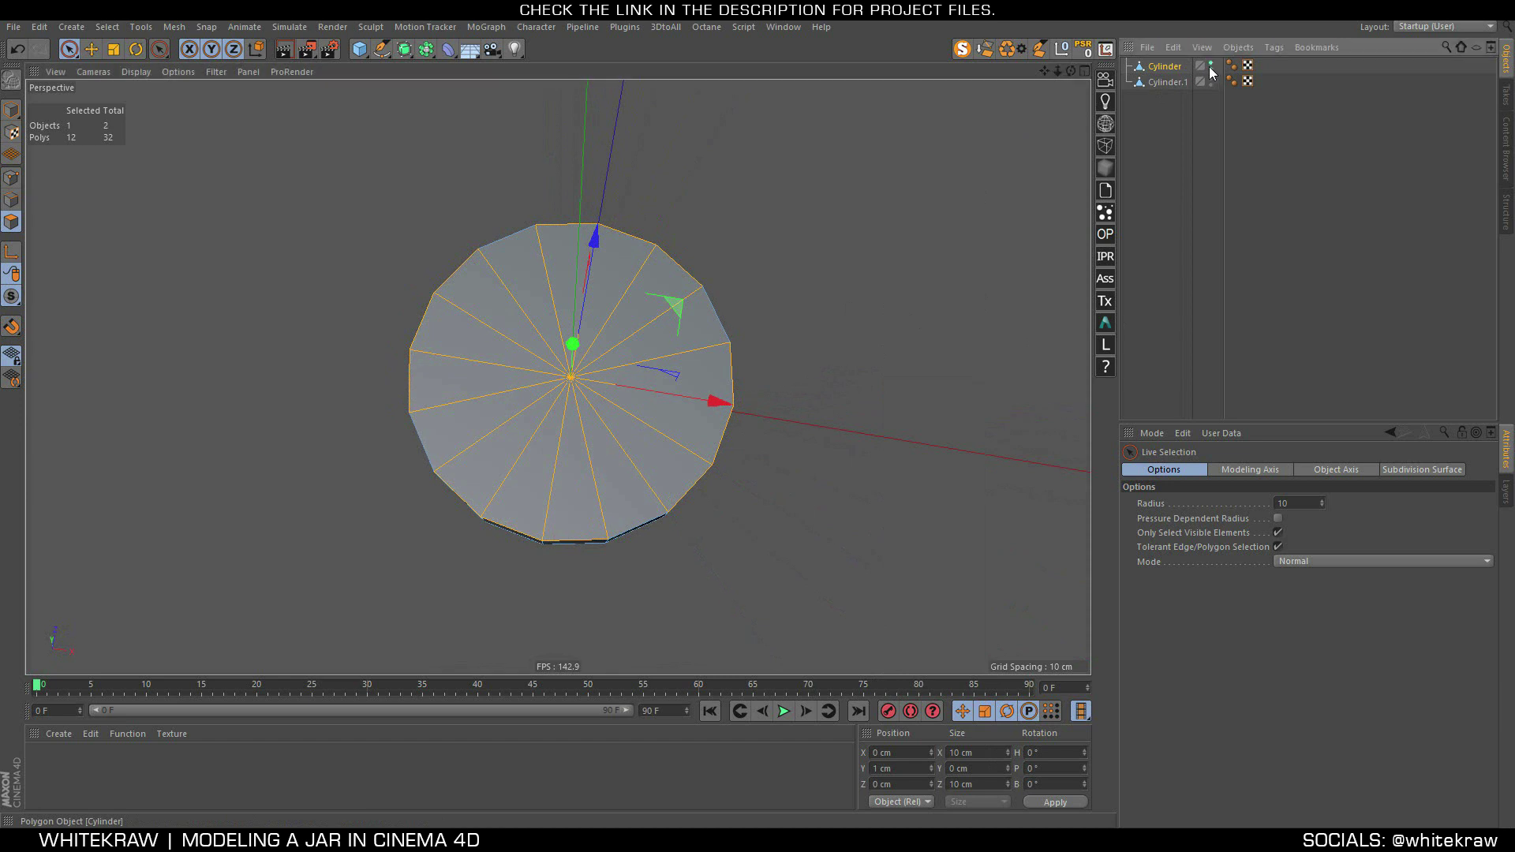
left_click(1211, 64)
left_click(1167, 83)
left_click(11, 178)
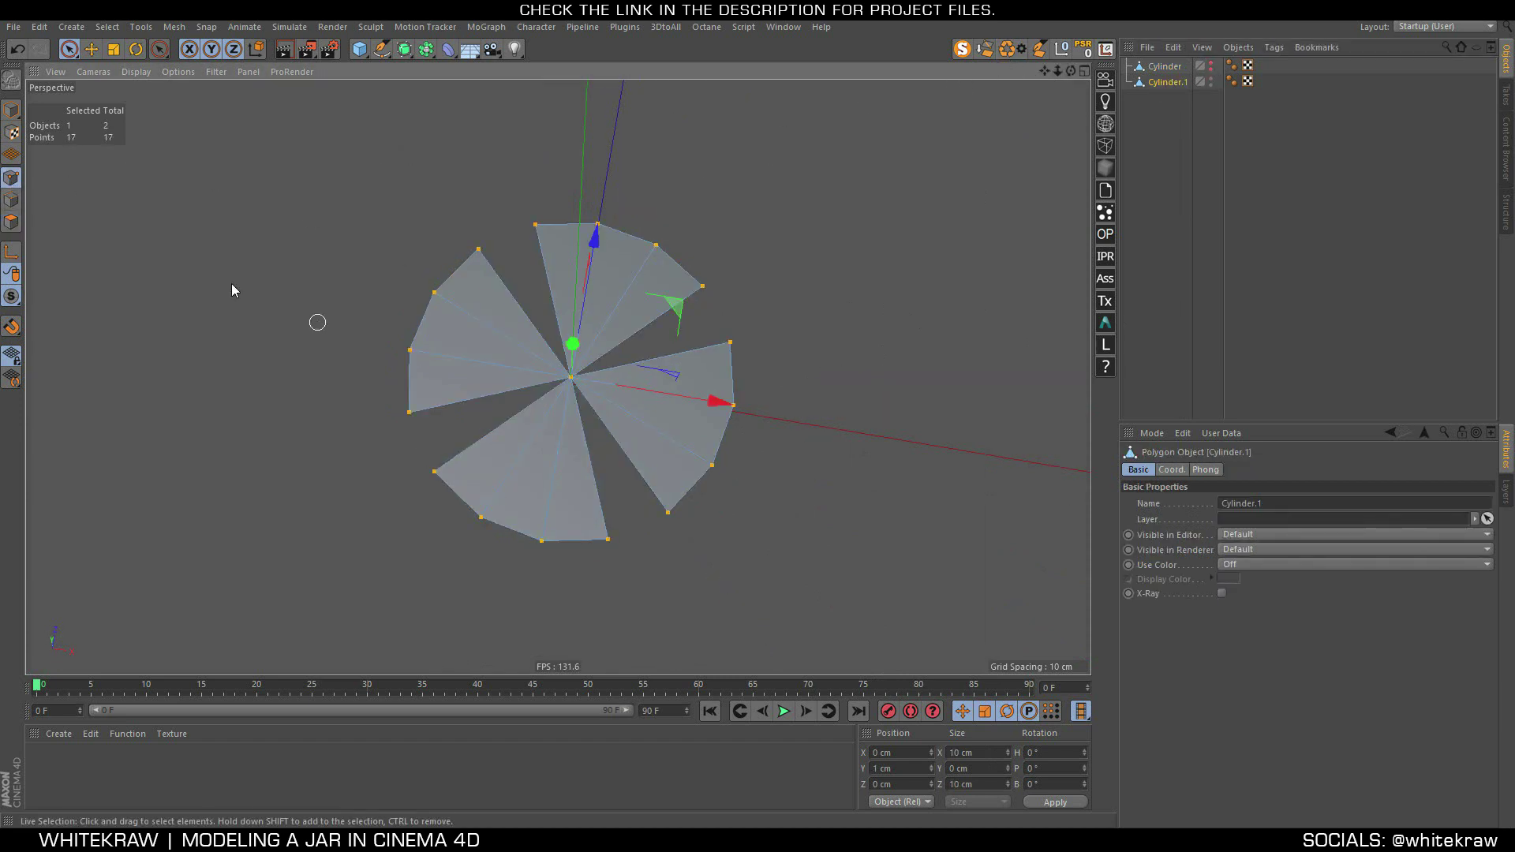
left_click(11, 200)
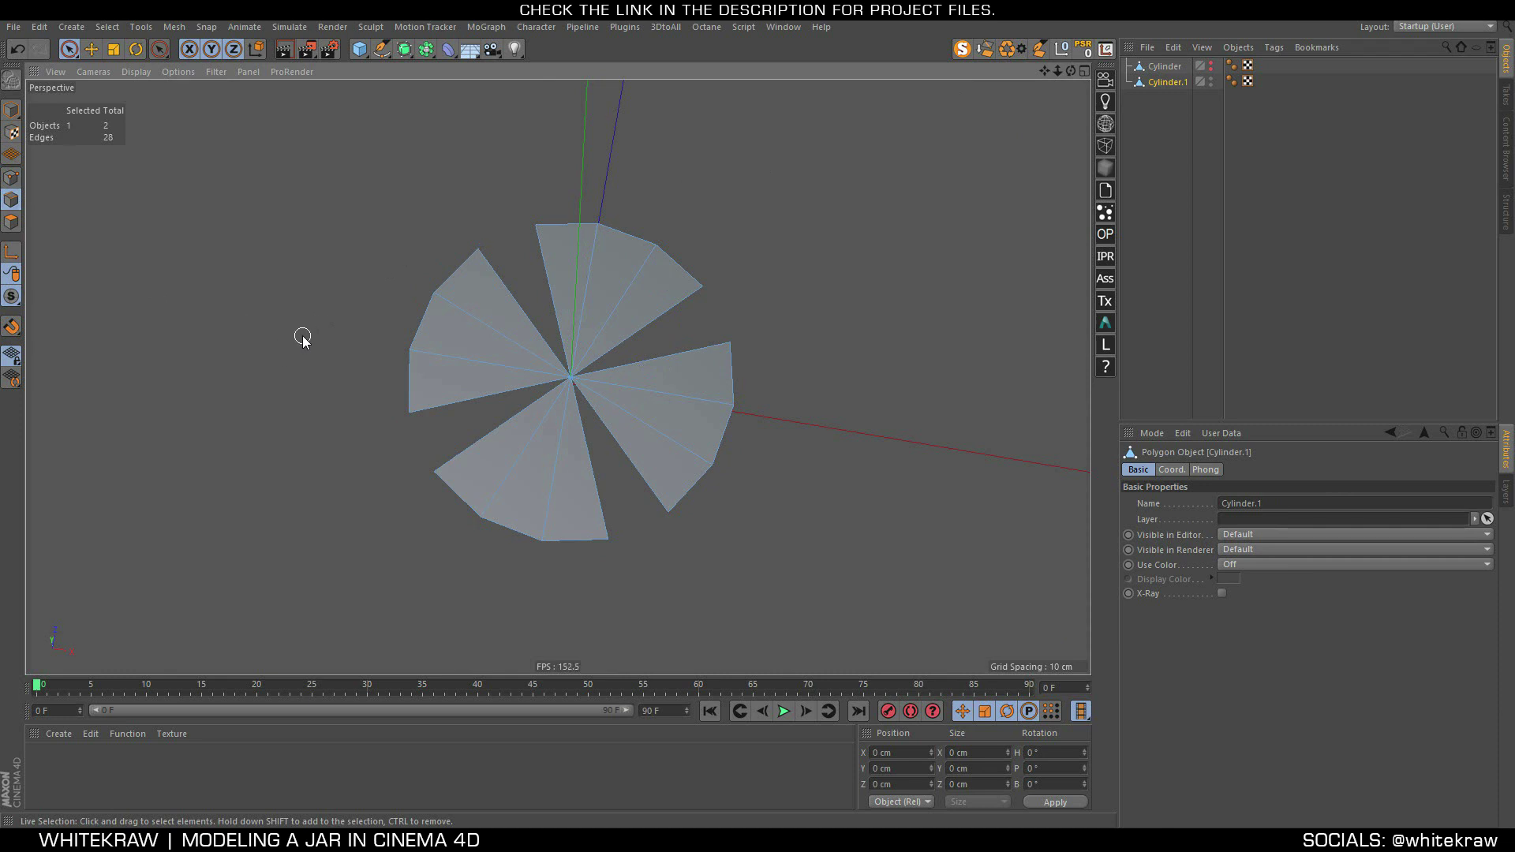
Bridge the gaps between the wedges in Edges mode to close the disc
key("b")
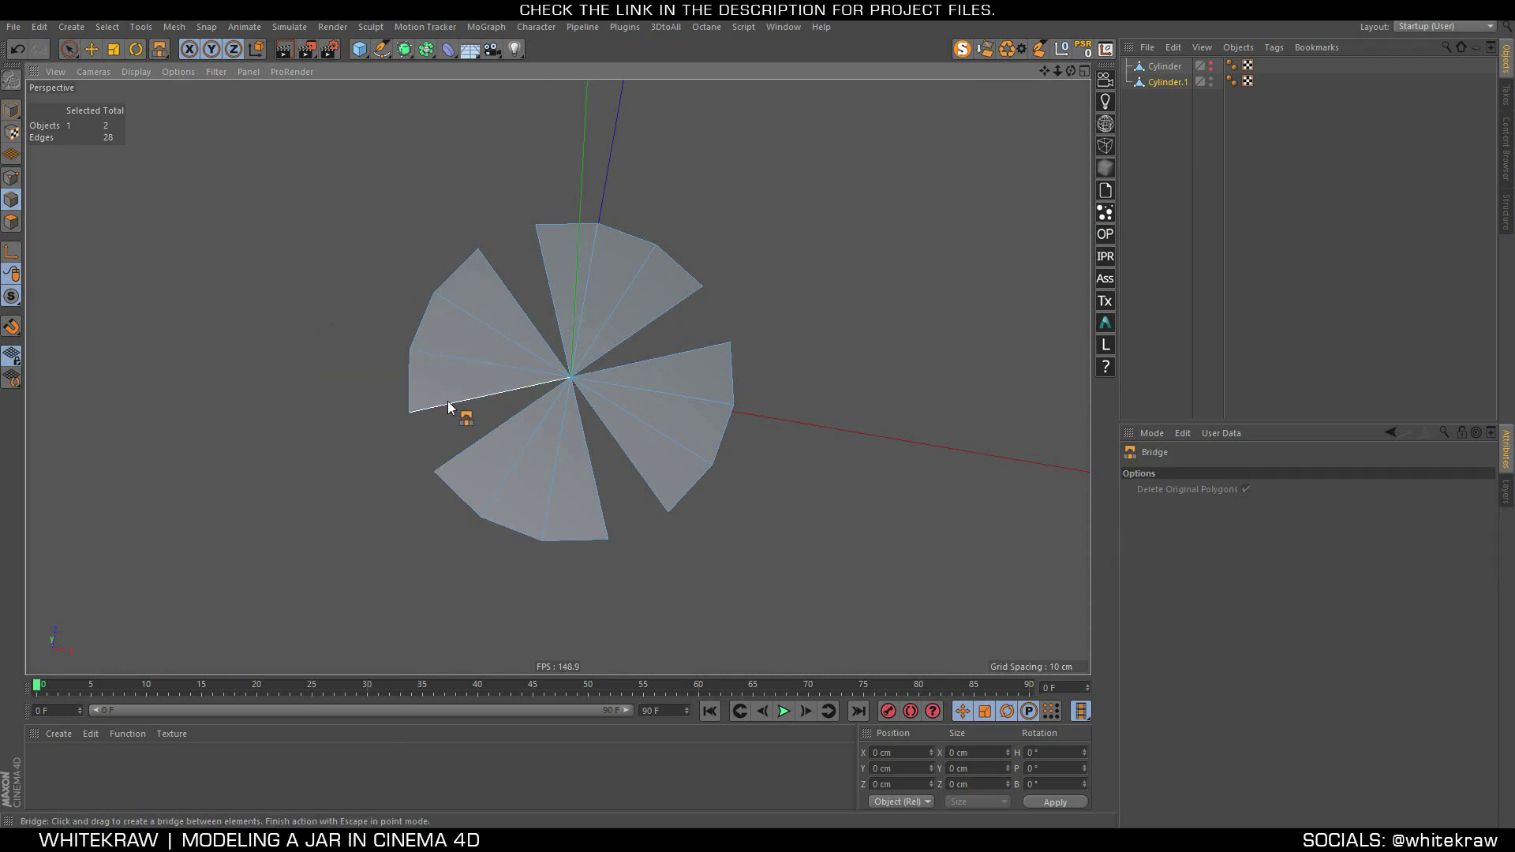
left_click_drag(461, 407, 474, 444)
left_click_drag(608, 513, 643, 507)
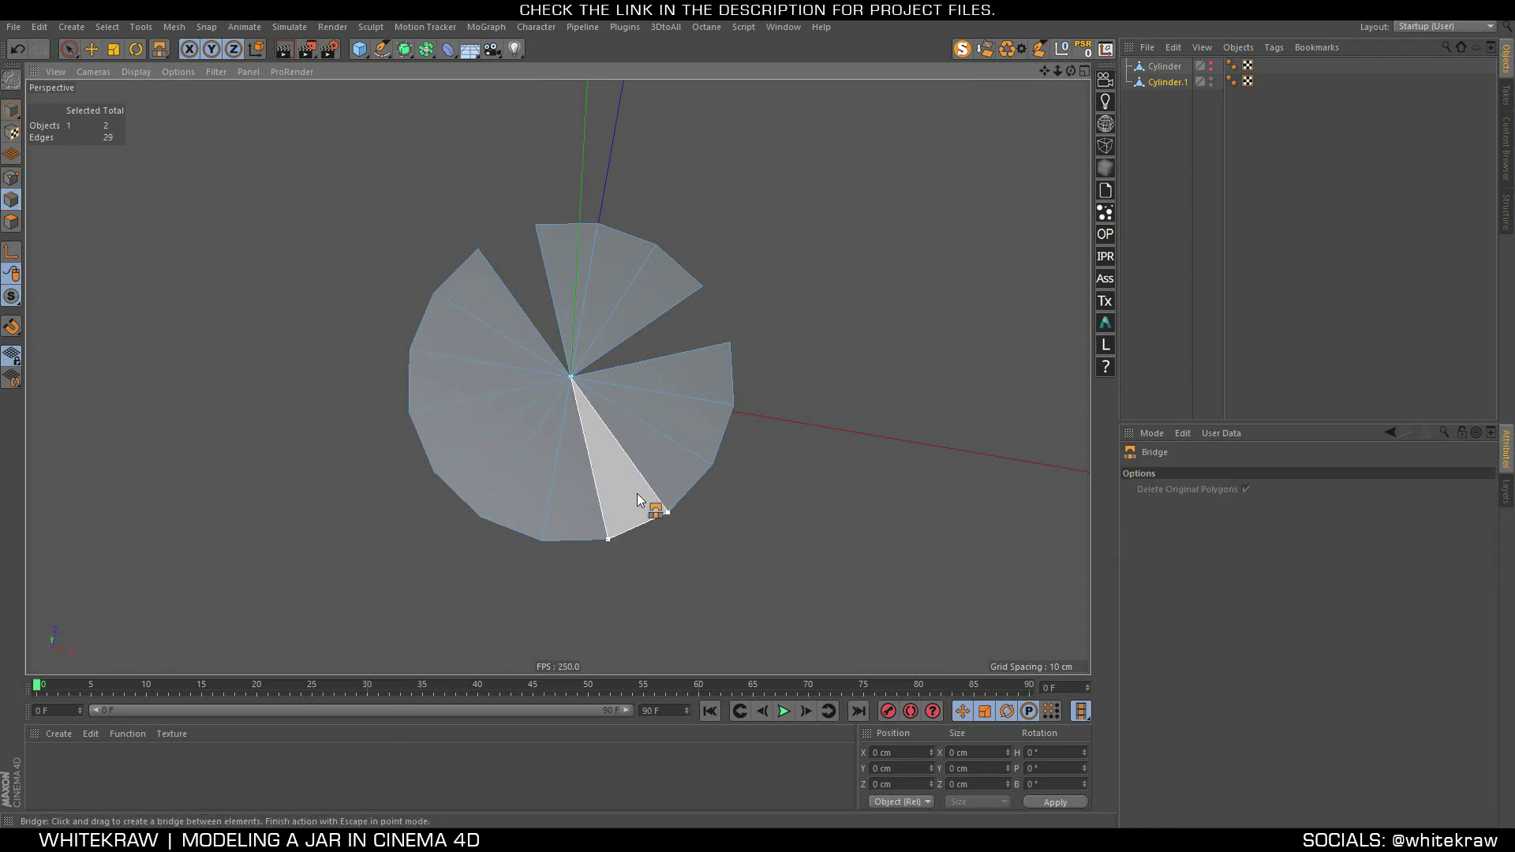
left_click_drag(653, 379, 562, 323)
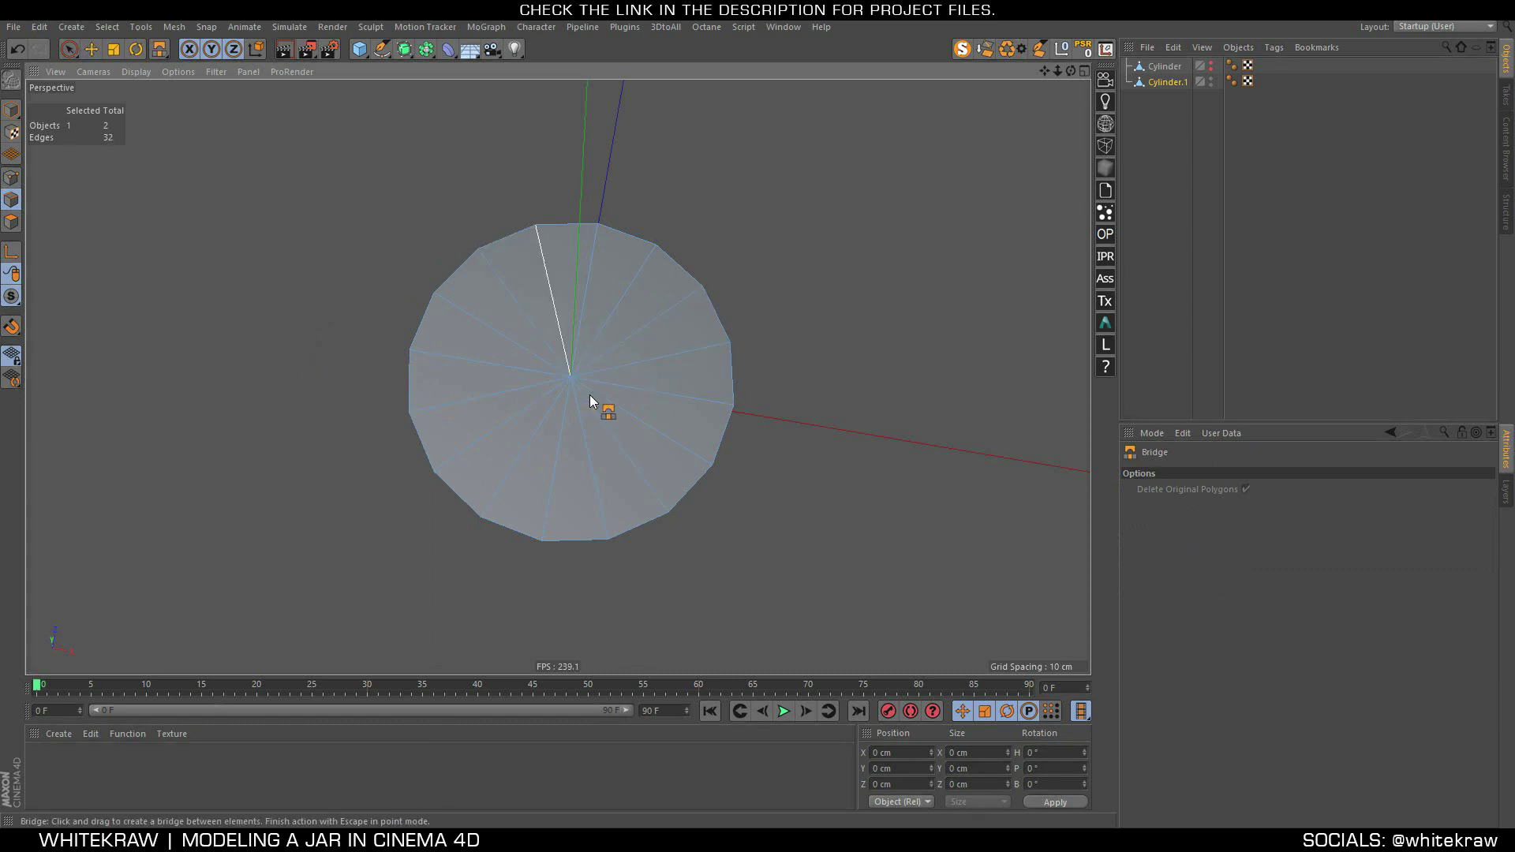
left_click_drag(604, 456, 517, 320, "alt")
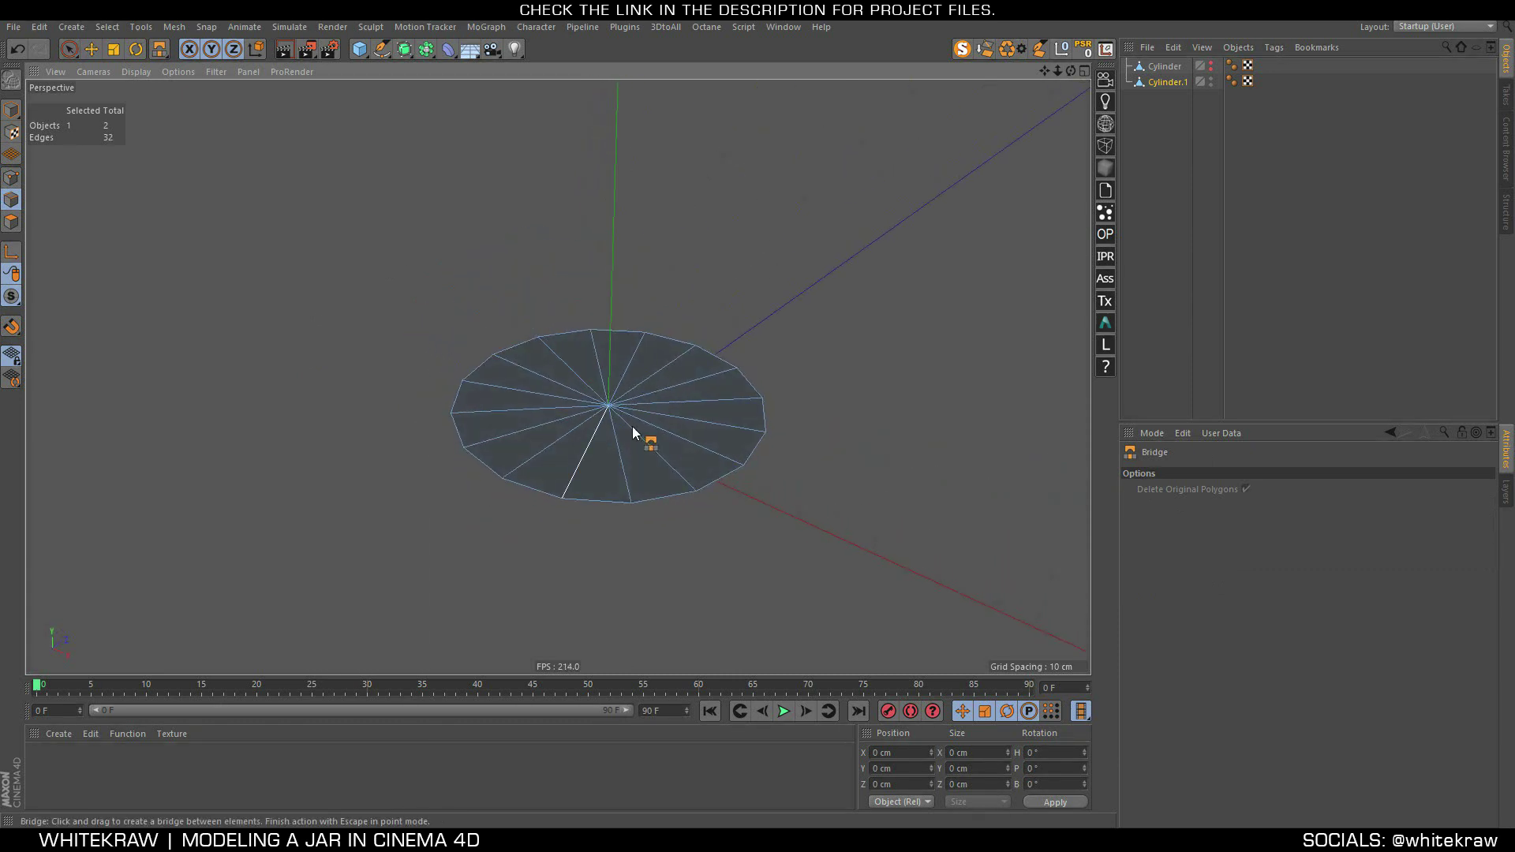
left_click_drag(632, 426, 640, 546, "alt")
Maximize the Top view, zoom in on the 16-wedge disc, and enter Polygon mode
middle_click(279, 264)
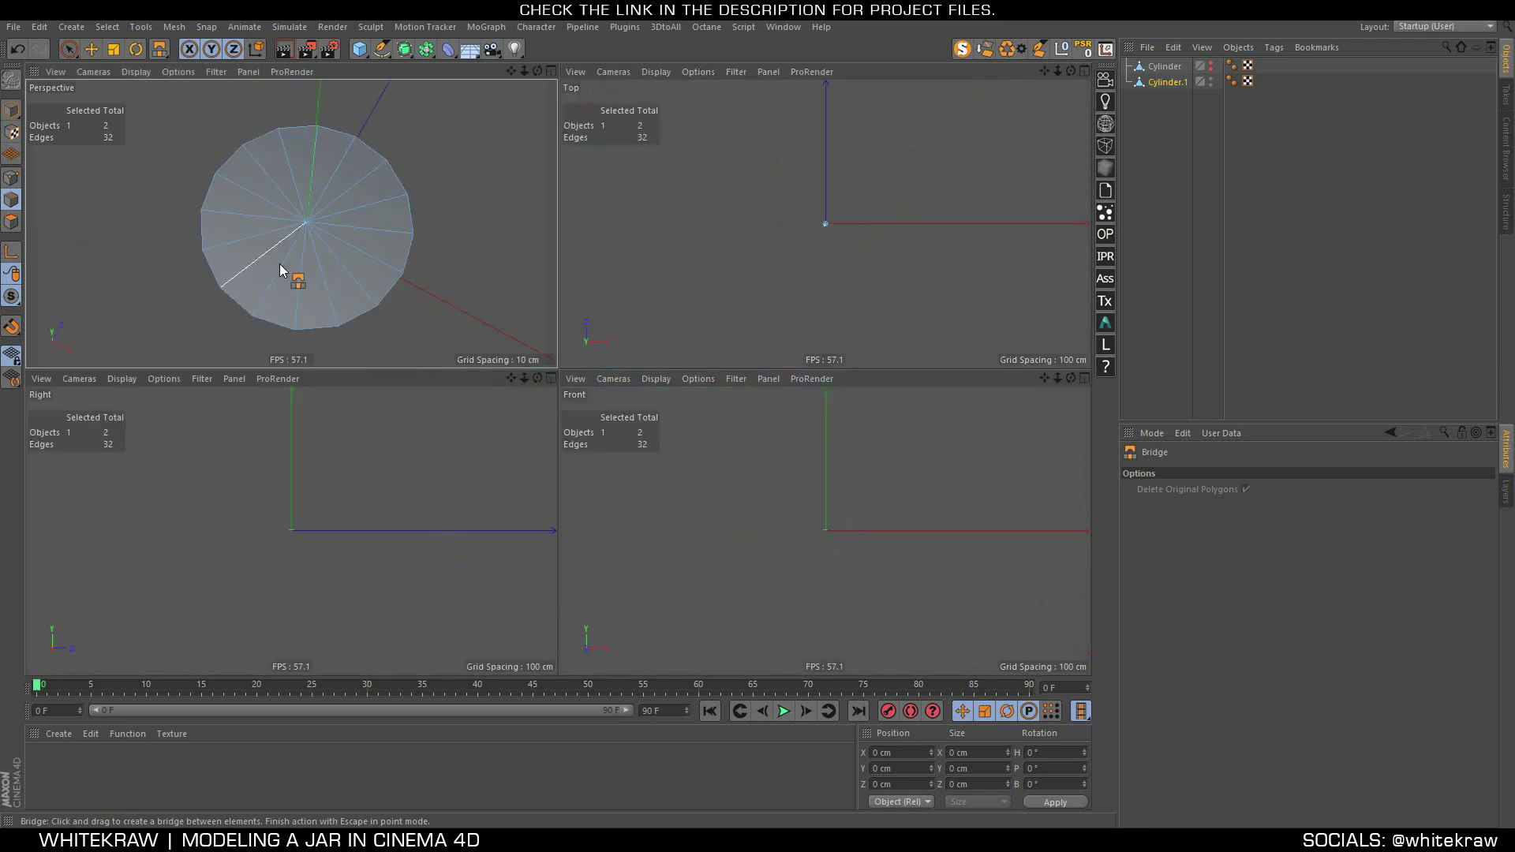
middle_click(751, 215)
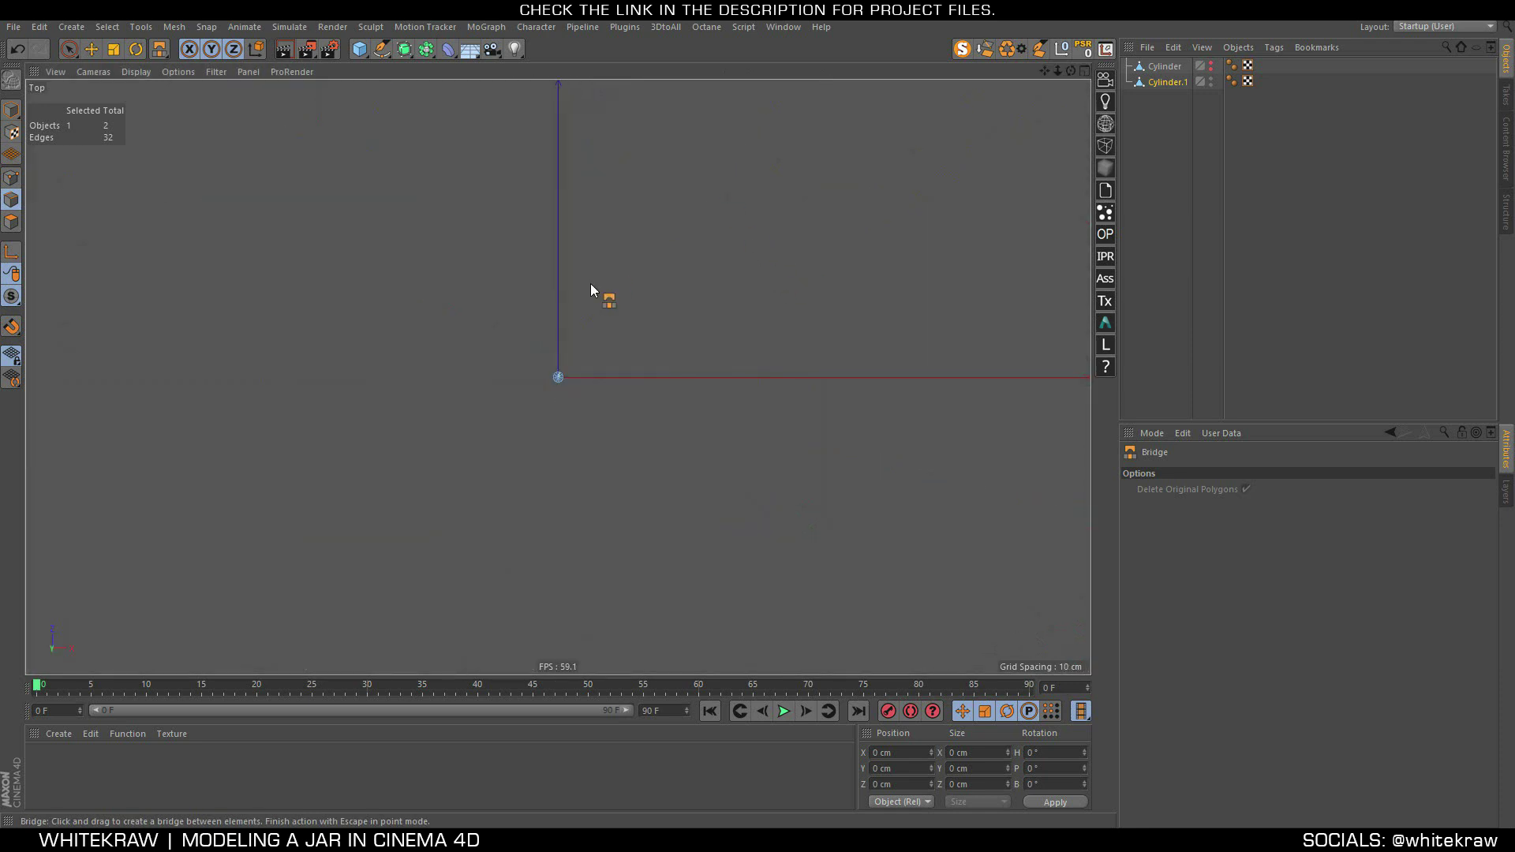
scroll(552, 394, "up", 3)
scroll(518, 505, "up", 5)
scroll(537, 441, "up", 5)
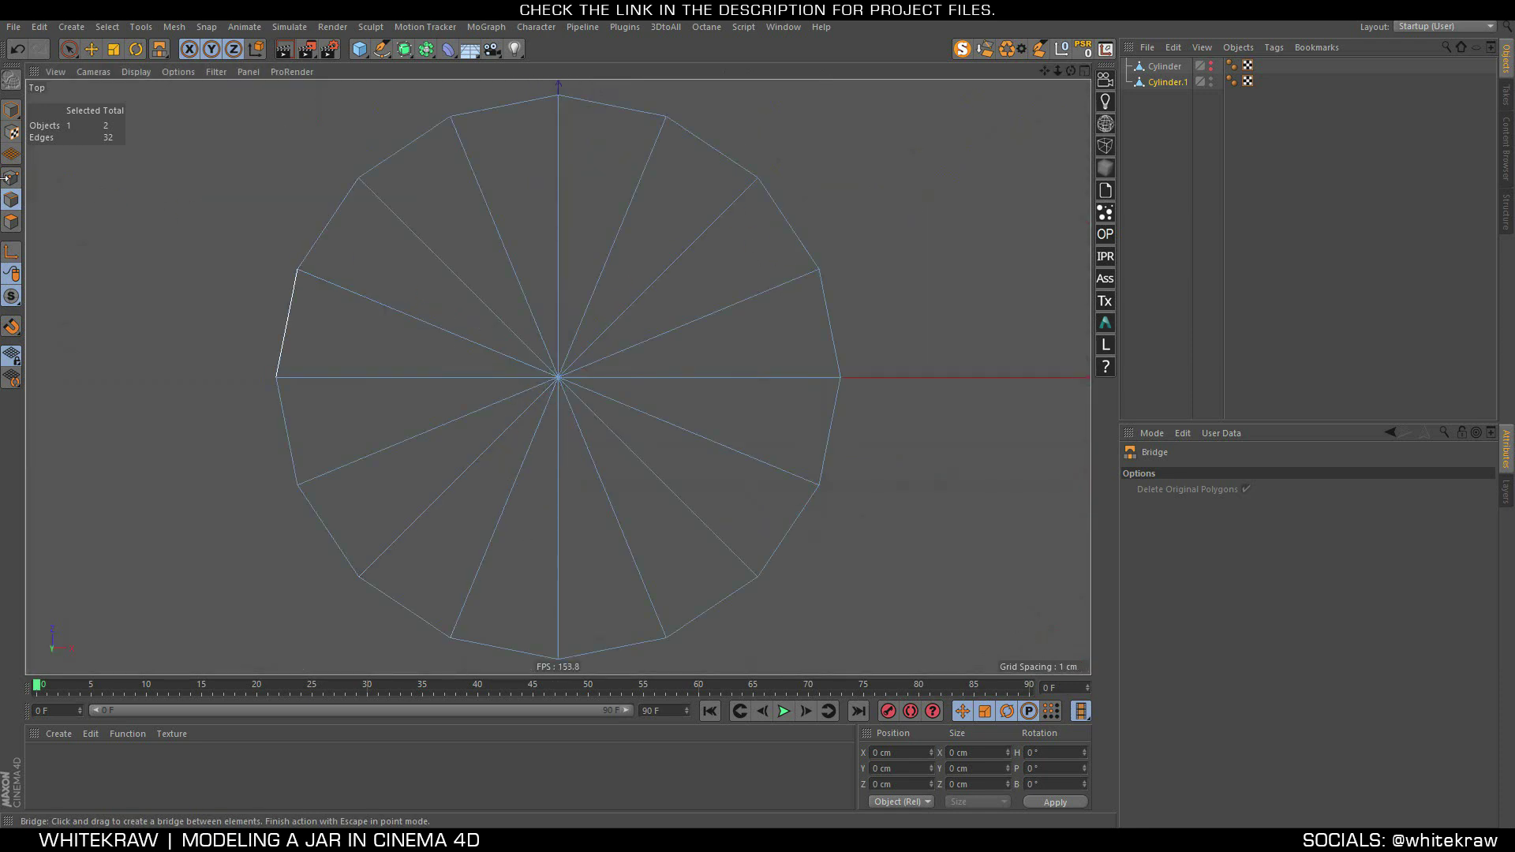
left_click(11, 111)
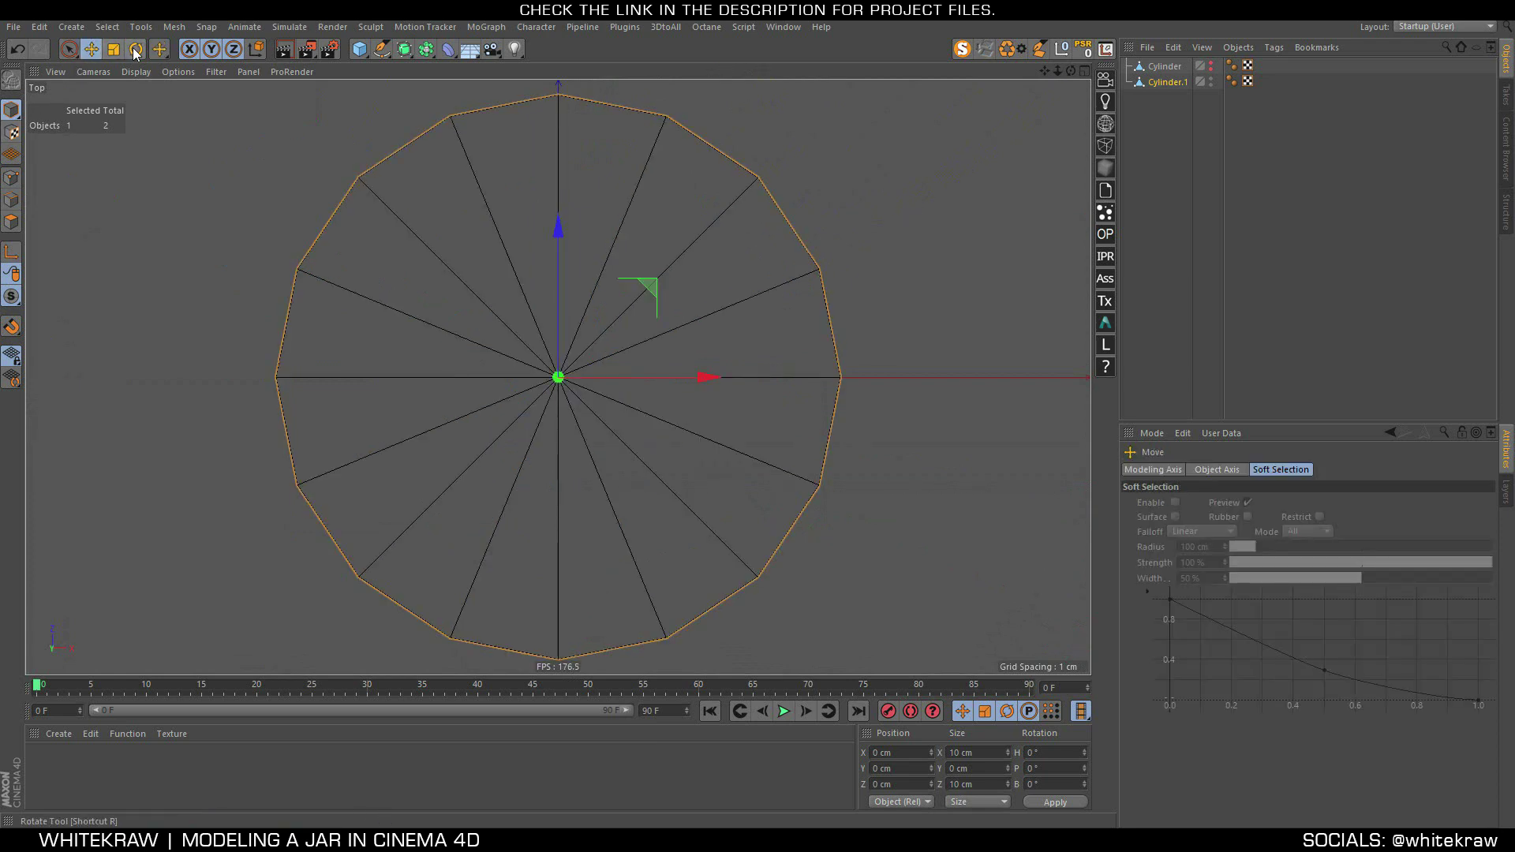
scroll(402, 217, "down", 1)
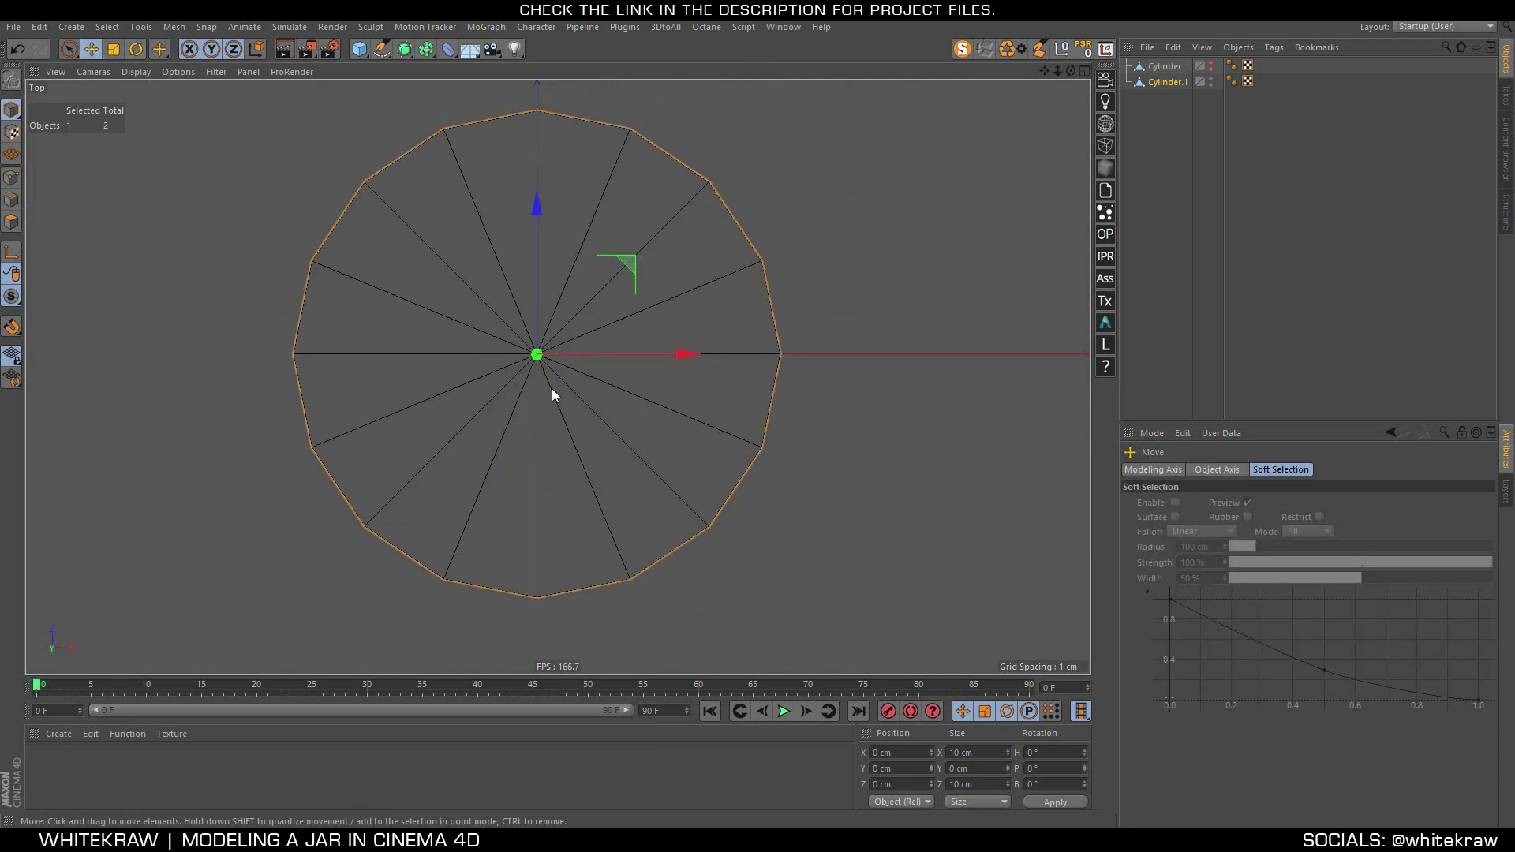
left_click(1168, 82)
left_click(11, 221)
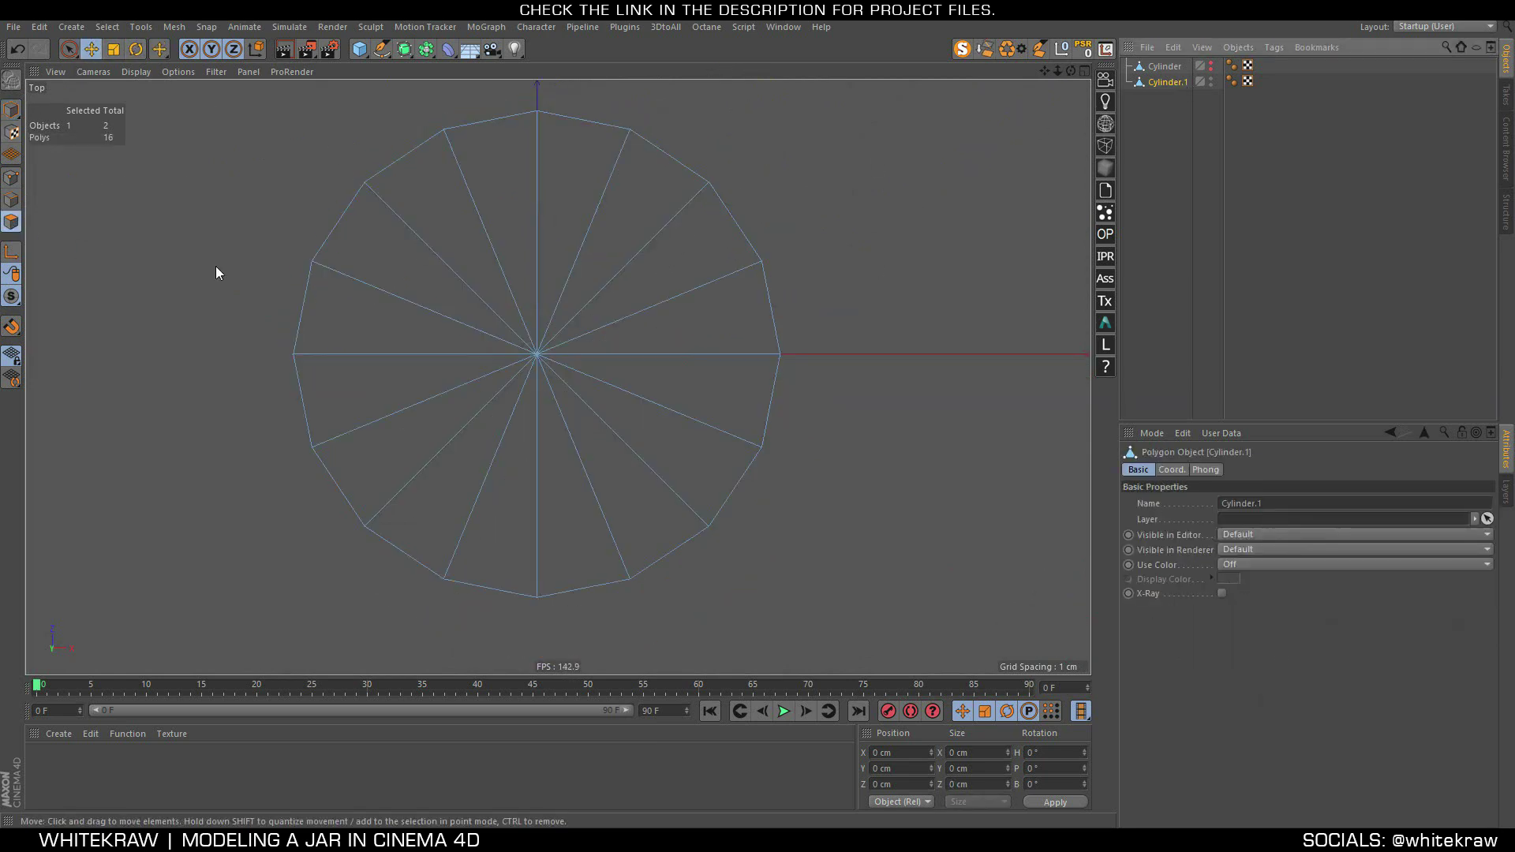
Live-select all of the disc's polygons
left_click(69, 51)
left_click_drag(575, 169, 602, 197)
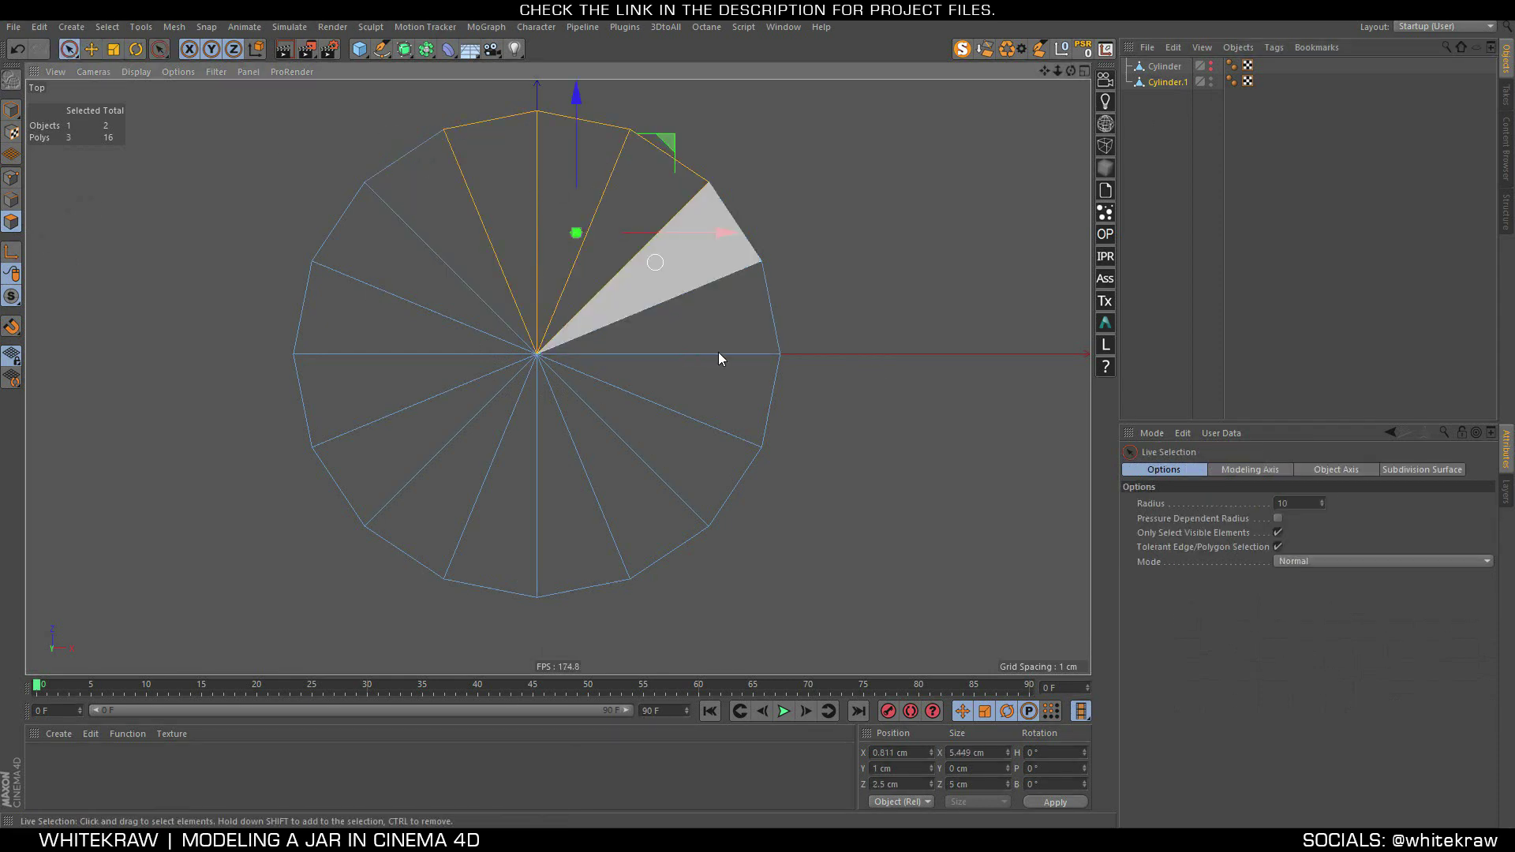
mouse_move(738, 402)
left_mouse_down("shift")
mouse_move(732, 341)
mouse_move(711, 446)
left_mouse_up("shift")
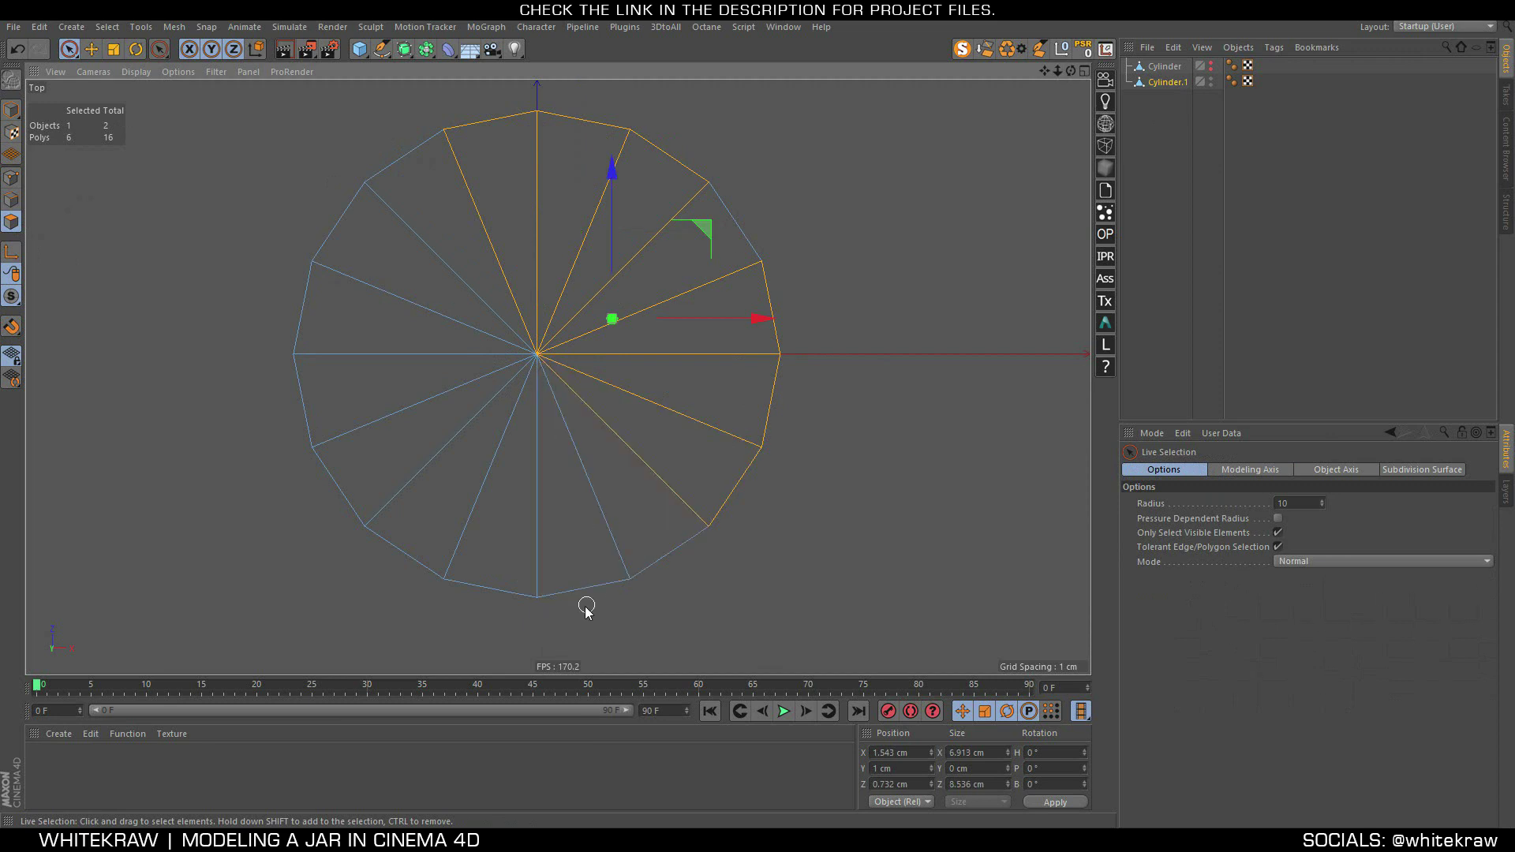
mouse_move(618, 555)
left_mouse_down("shift")
mouse_move(558, 568)
mouse_move(443, 541)
mouse_move(352, 371)
mouse_move(371, 284)
left_mouse_up("shift")
scroll(399, 316, "down", 1)
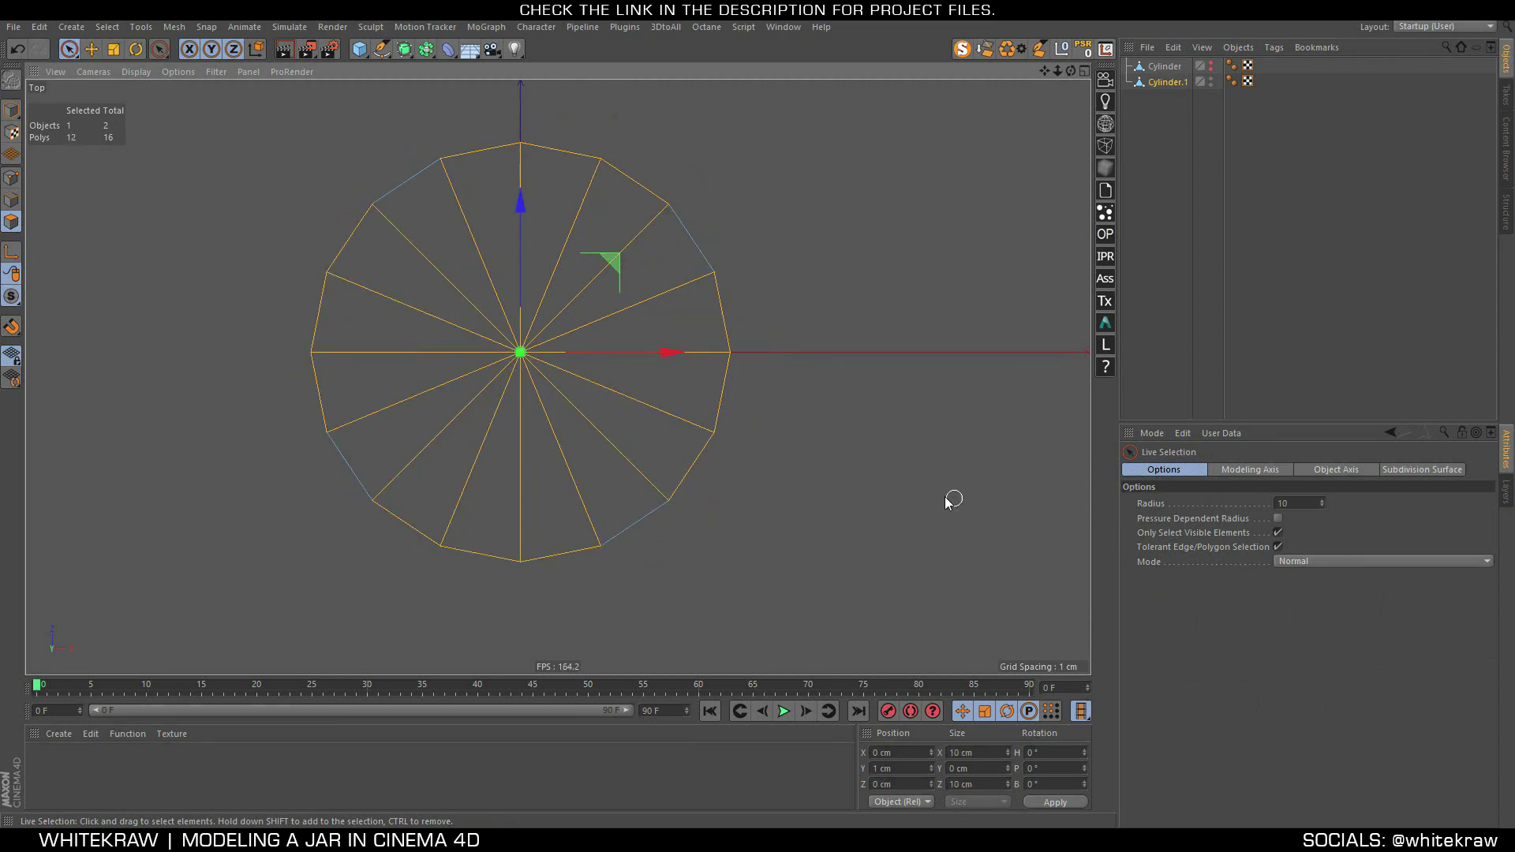
Rotate Cylinder.1's heading (R.H) to 11.25°, entered as 22.5/2 in the Coord. tab
left_click(12, 110)
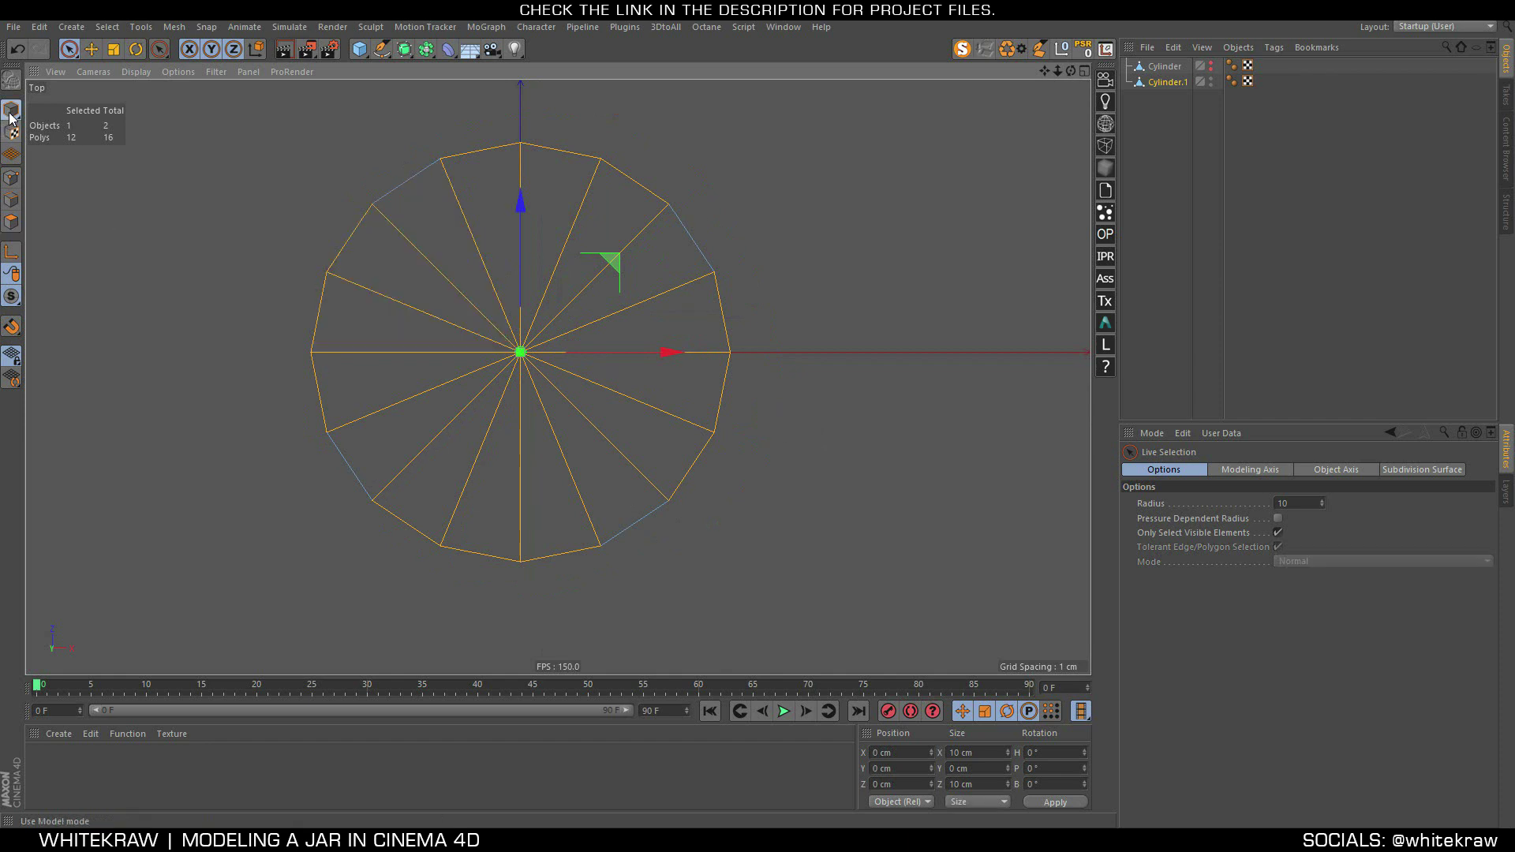
key("r")
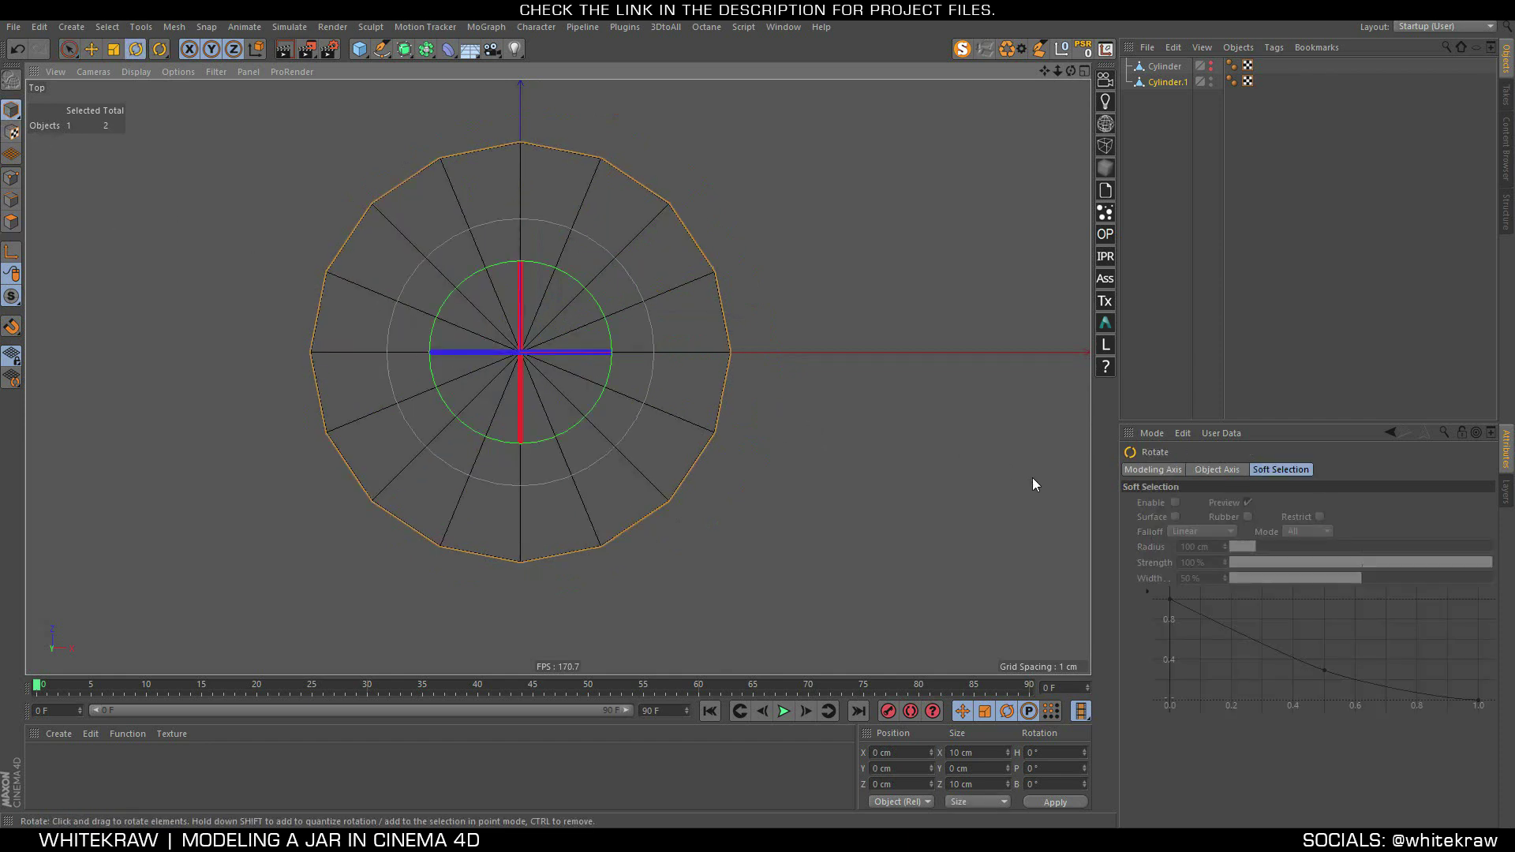
left_click(1166, 81)
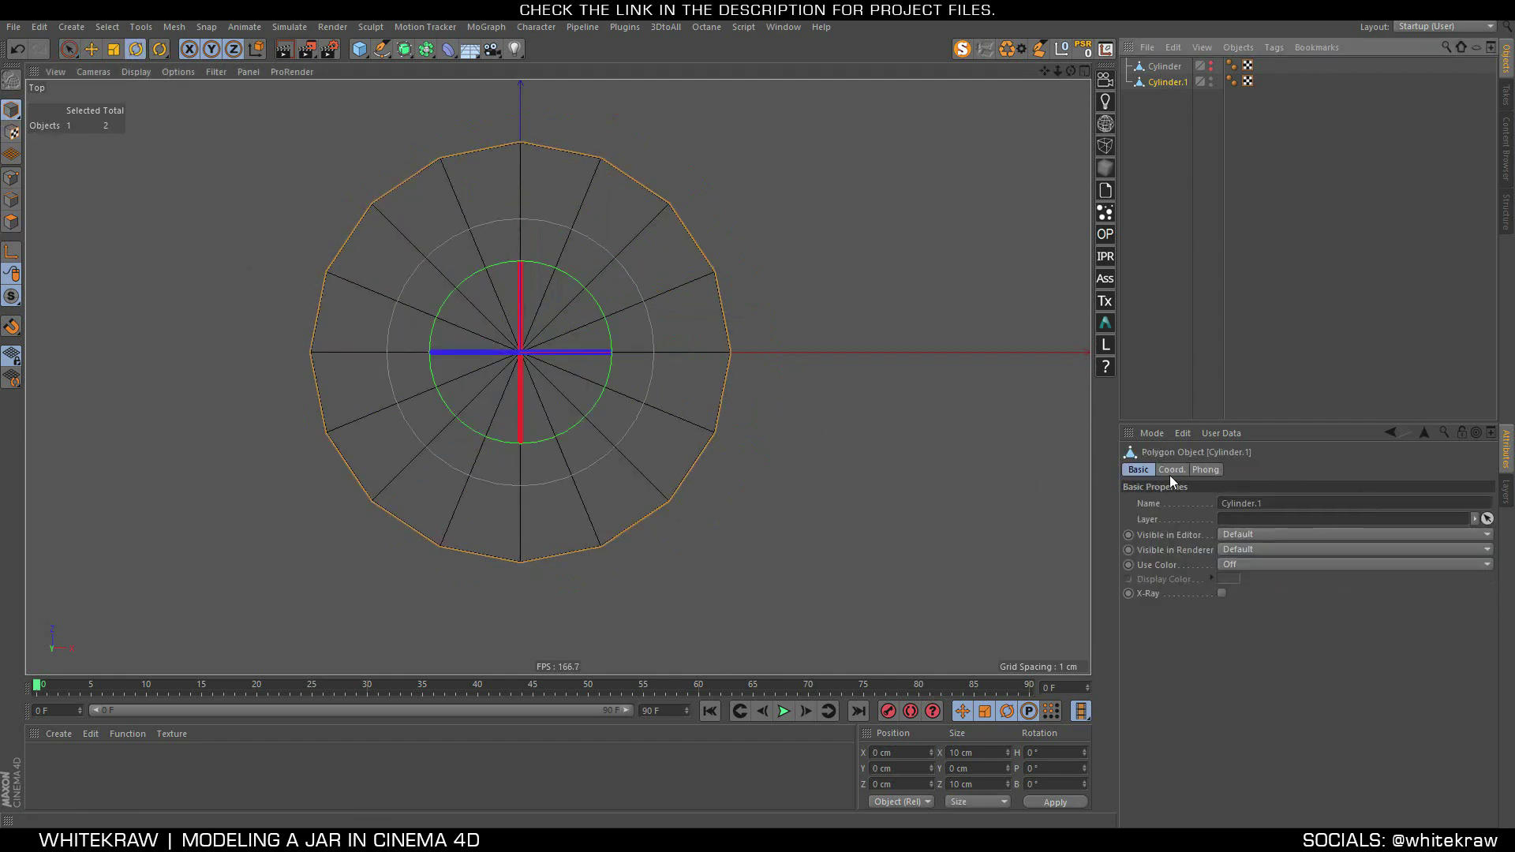
left_click(1171, 470)
type("22.5/2")
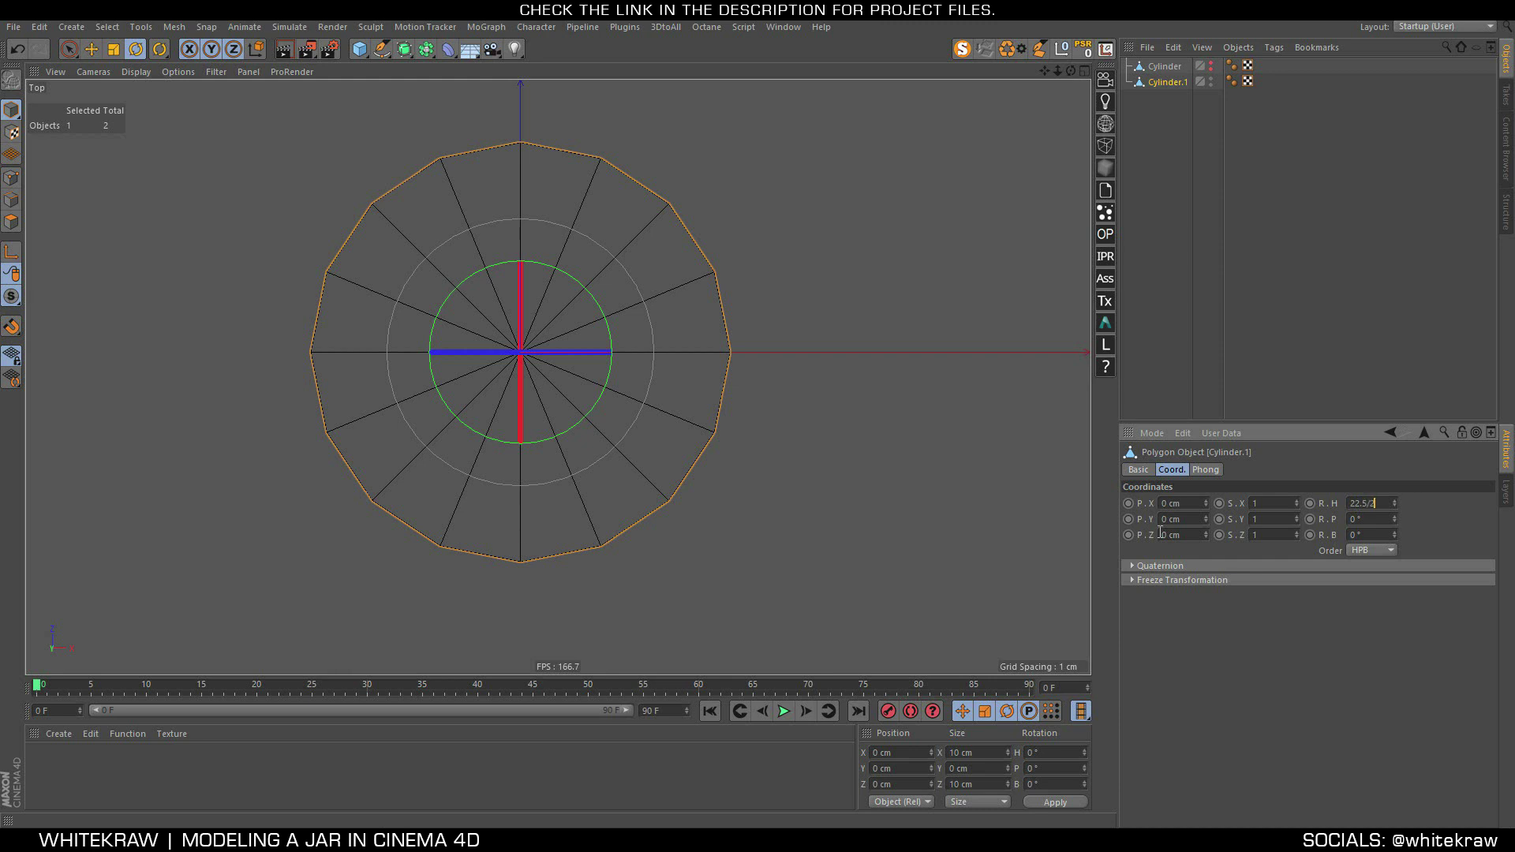
key("Return")
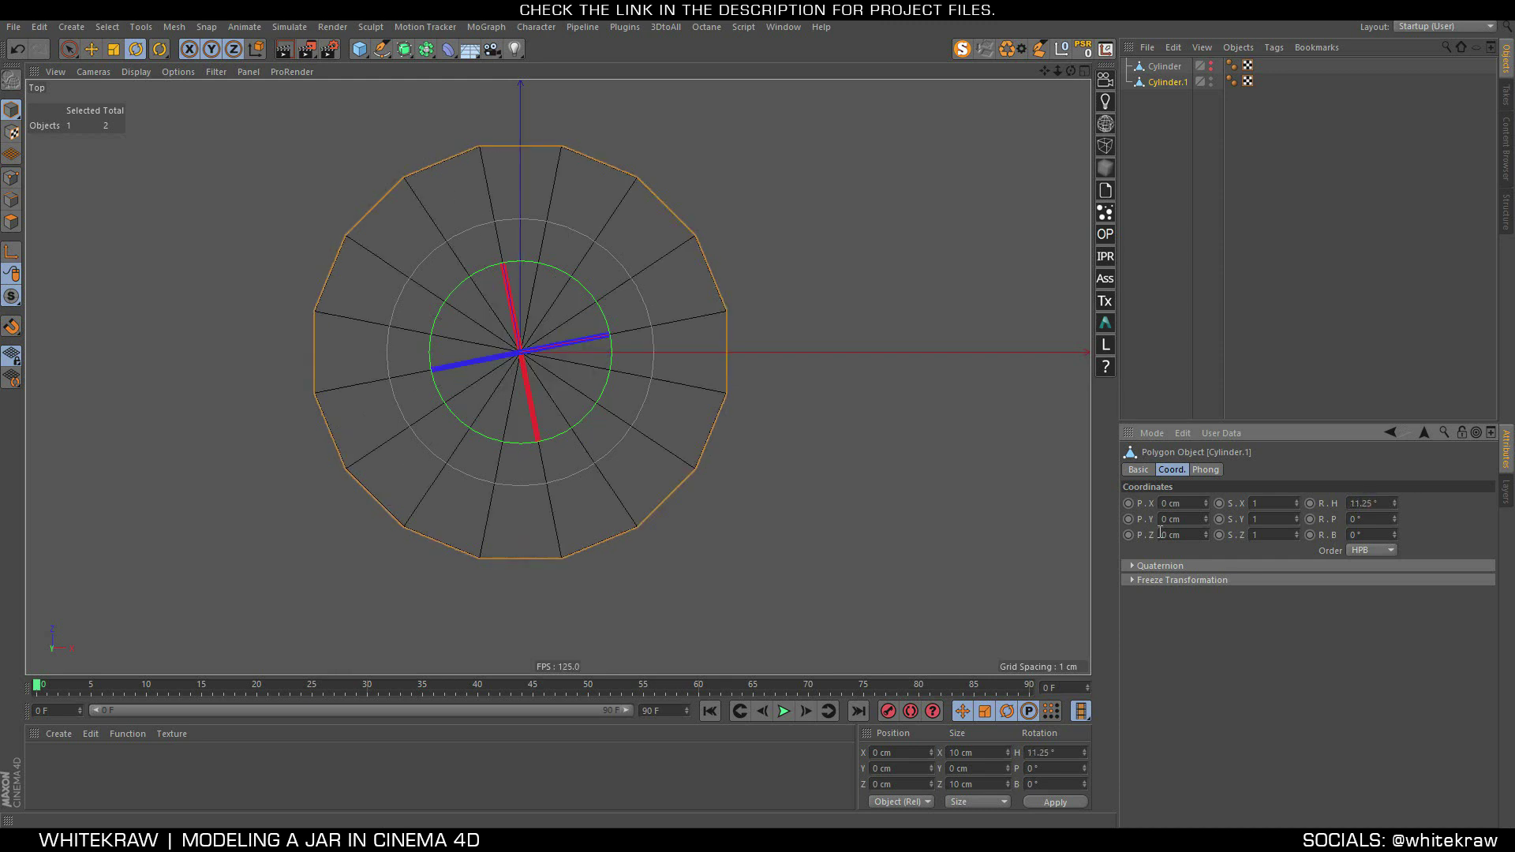
Return to Polygon mode in a maximized, angled Perspective view with Cylinder.1 selected
left_click(1286, 286)
left_click(1168, 82)
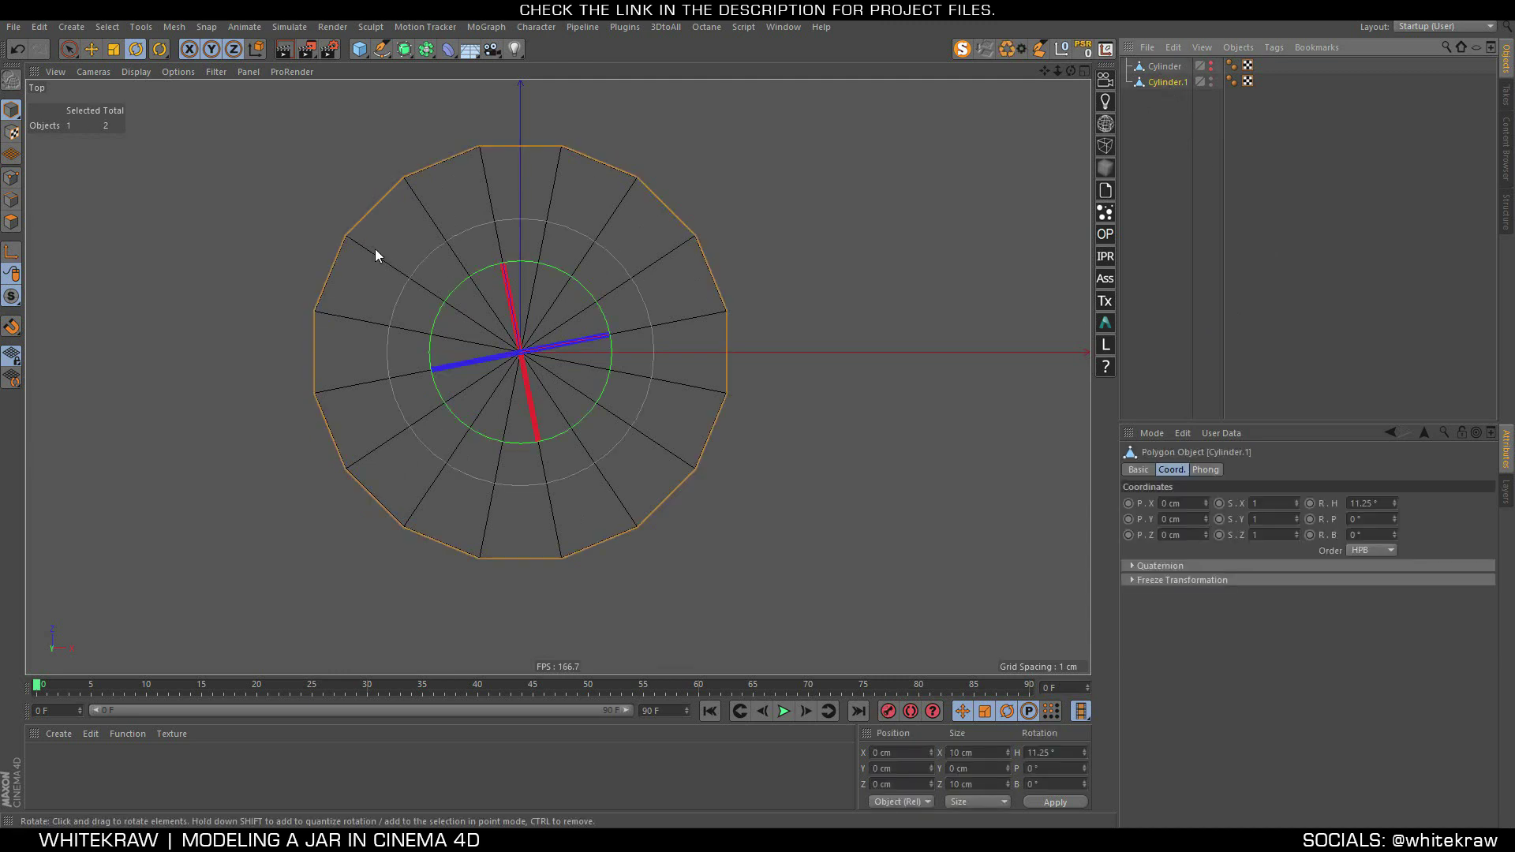
left_click(11, 222)
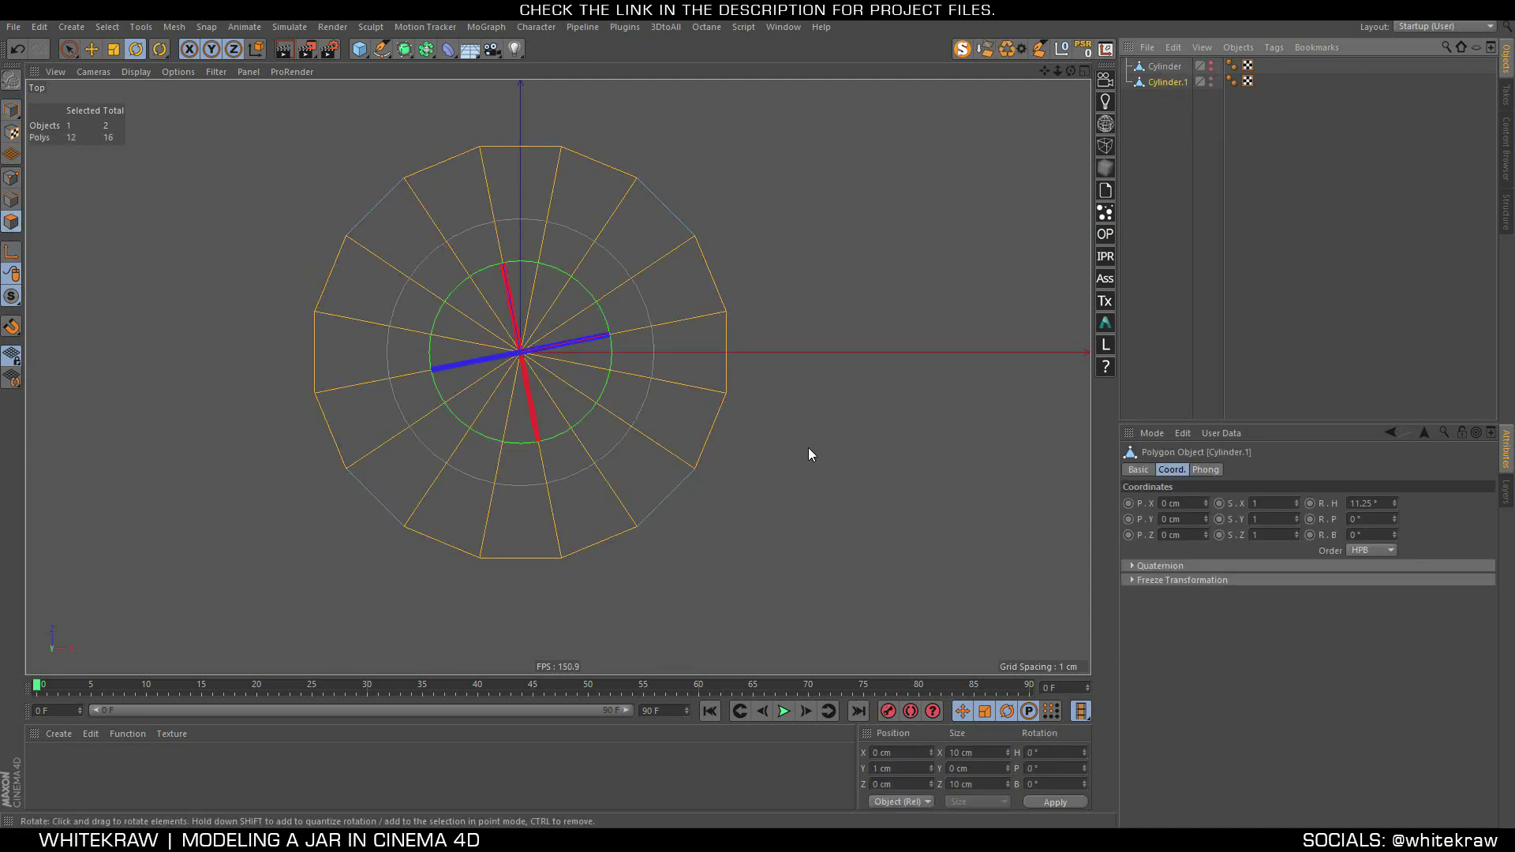
middle_click(899, 446)
middle_click(314, 271)
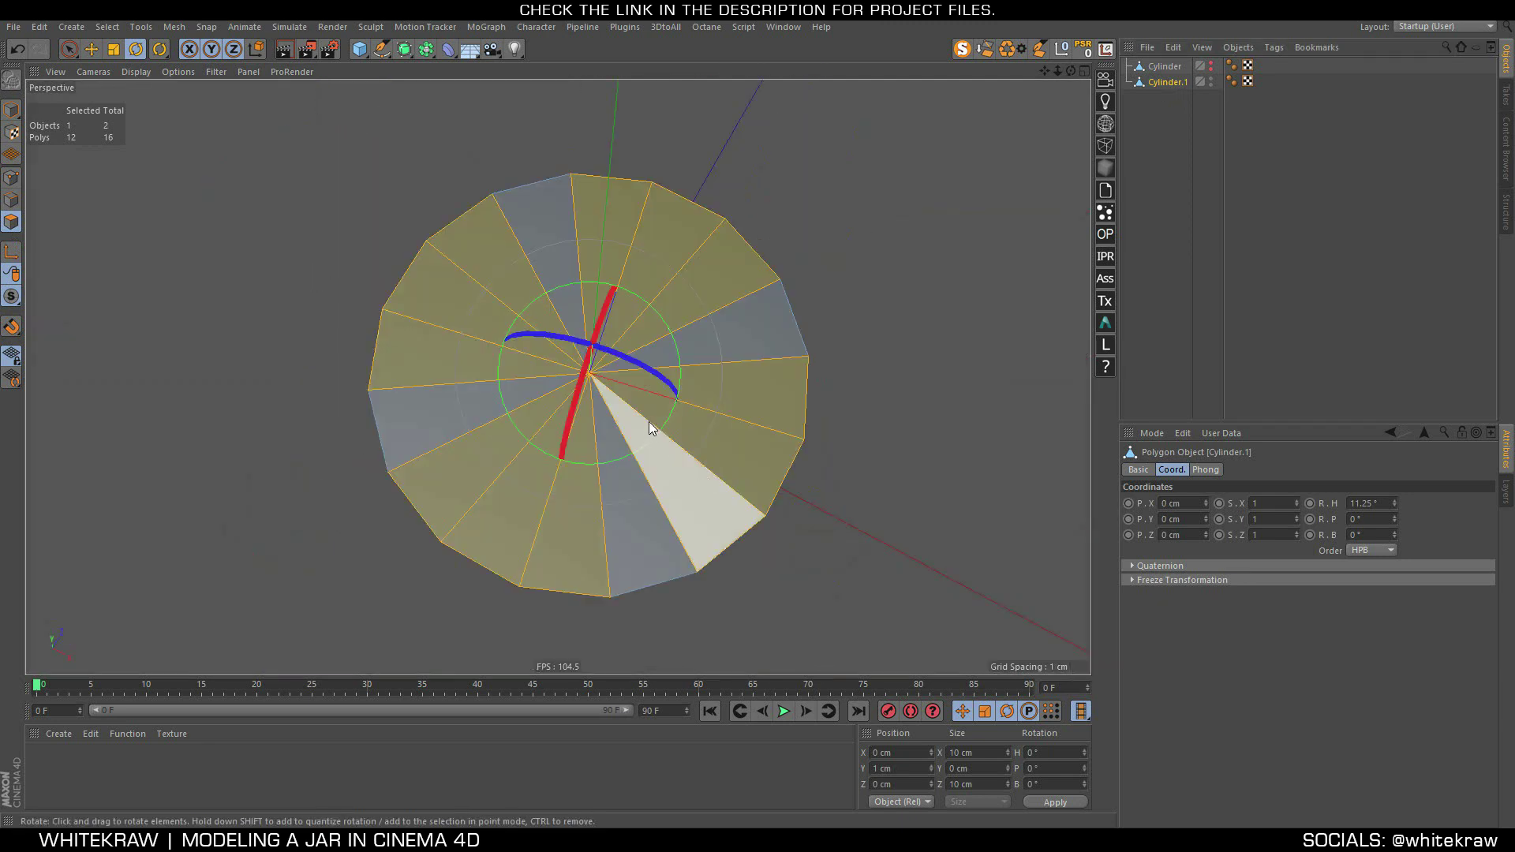
left_click_drag(649, 421, 652, 379, "alt")
left_click(1283, 253)
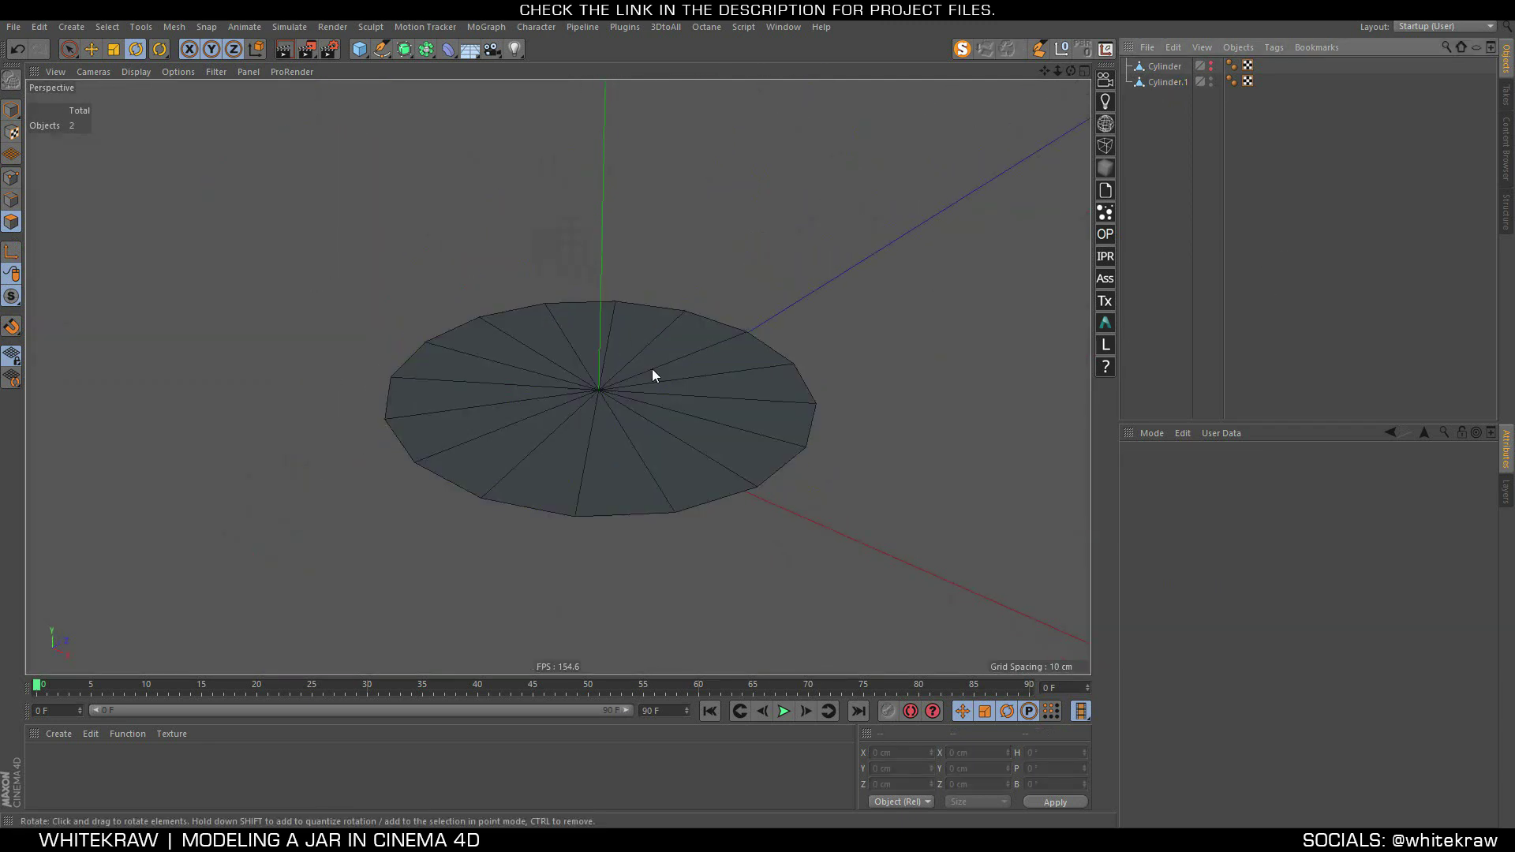
left_click(1166, 82)
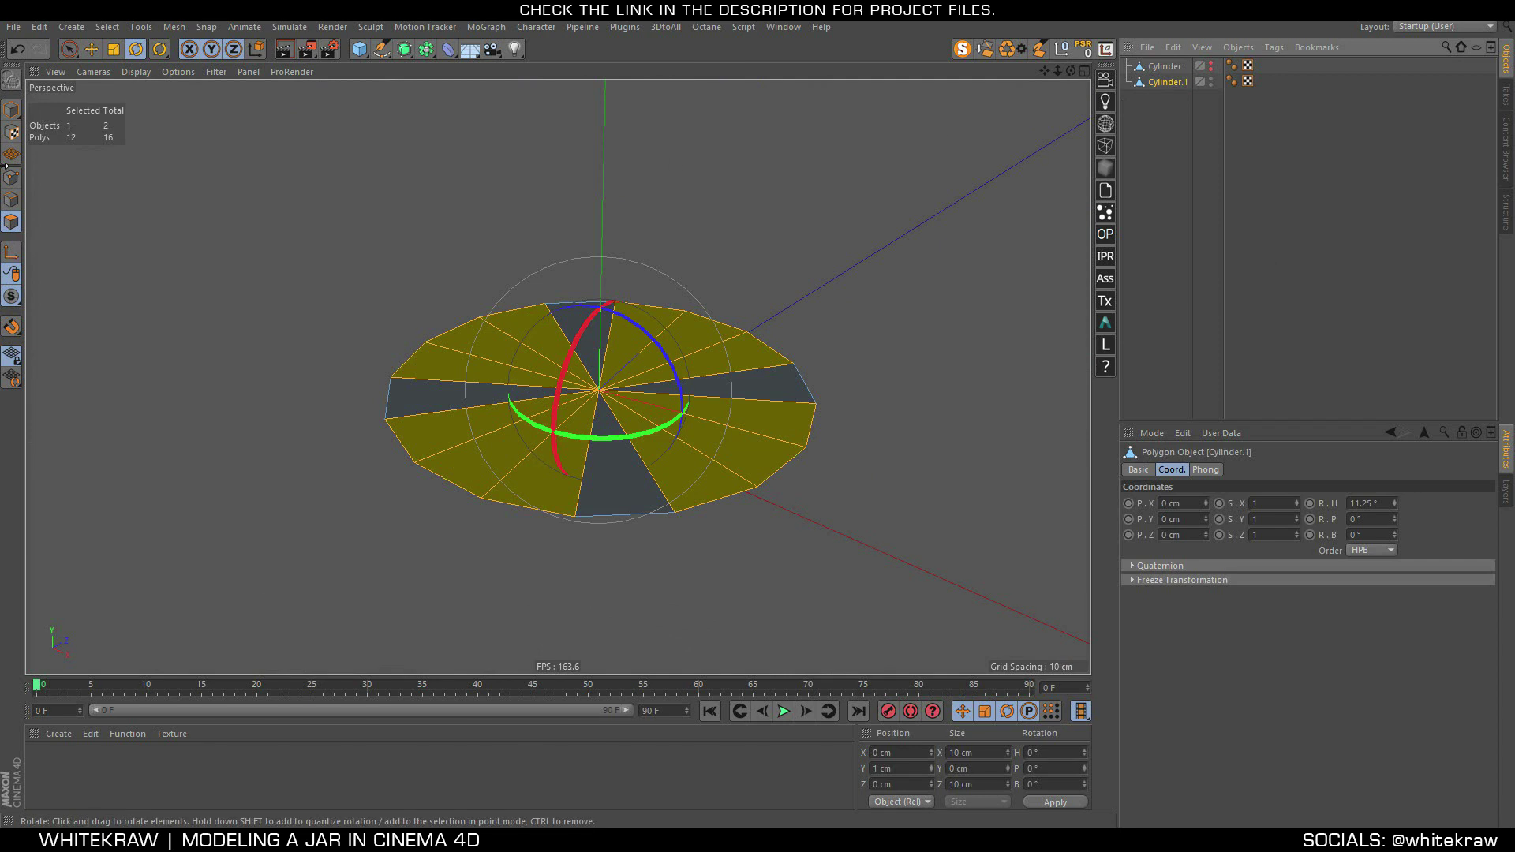
Ctrl-scale the disc's outer edge loop to about 140%, widening it to 14 cm
left_click(11, 199)
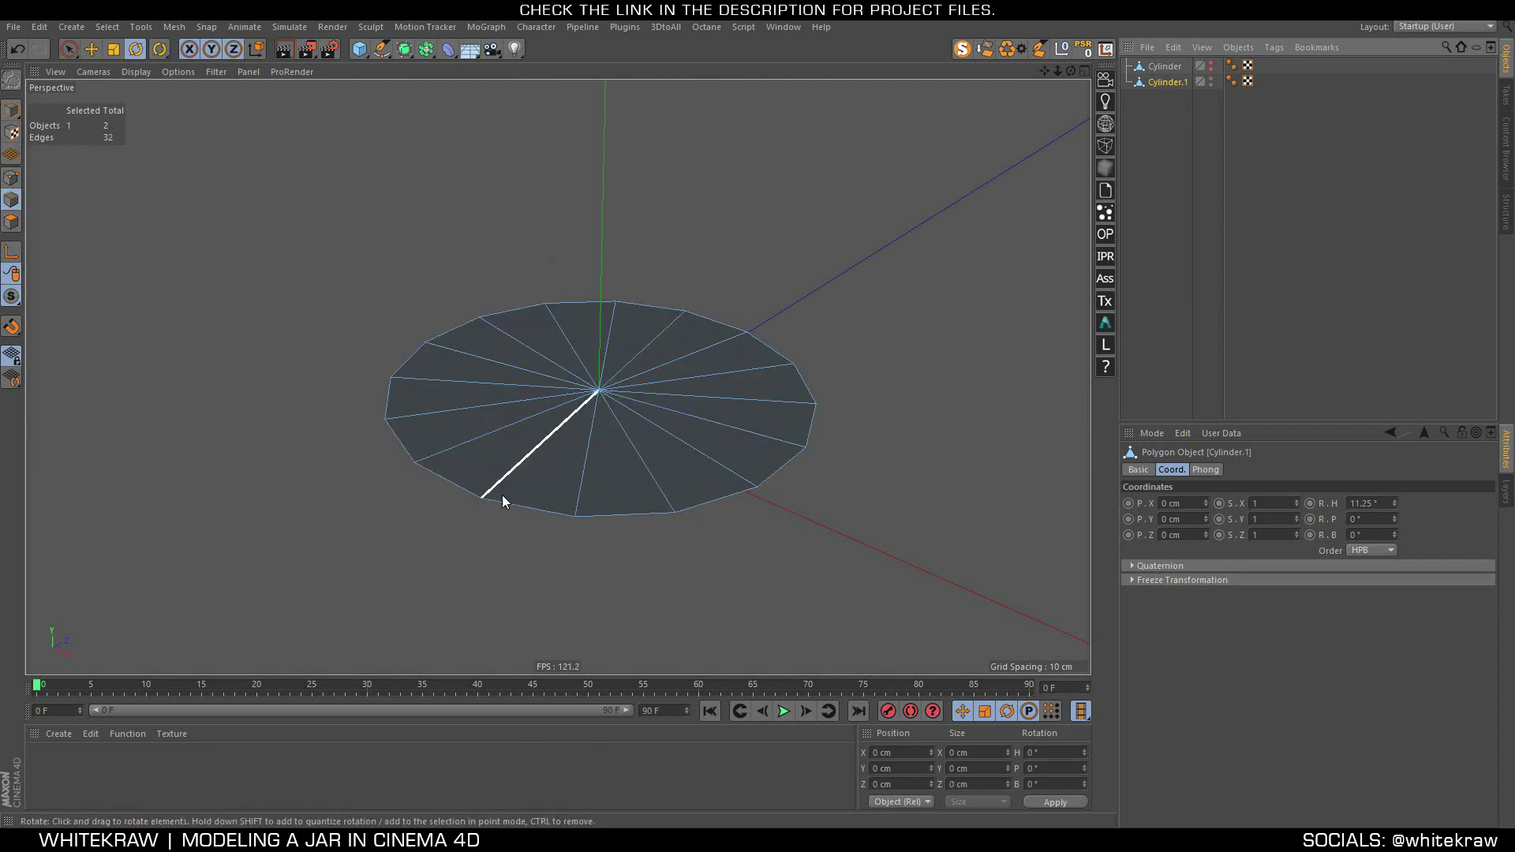
double_click(547, 515)
left_click(112, 52)
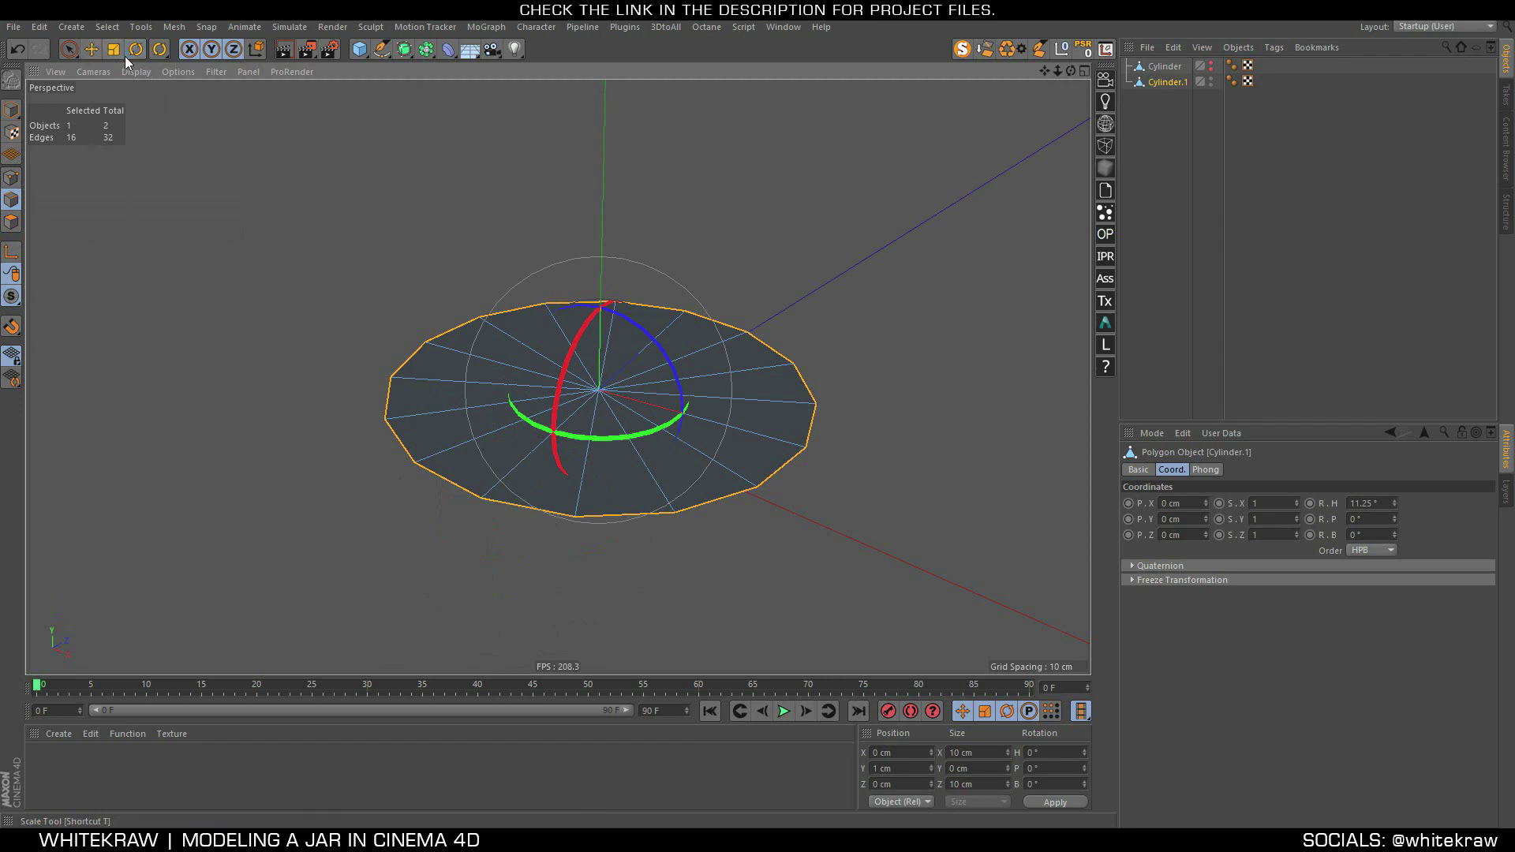
mouse_move(598, 441)
left_mouse_down("alt")
mouse_move(556, 296)
mouse_move(575, 414)
mouse_move(935, 334)
left_mouse_up("alt")
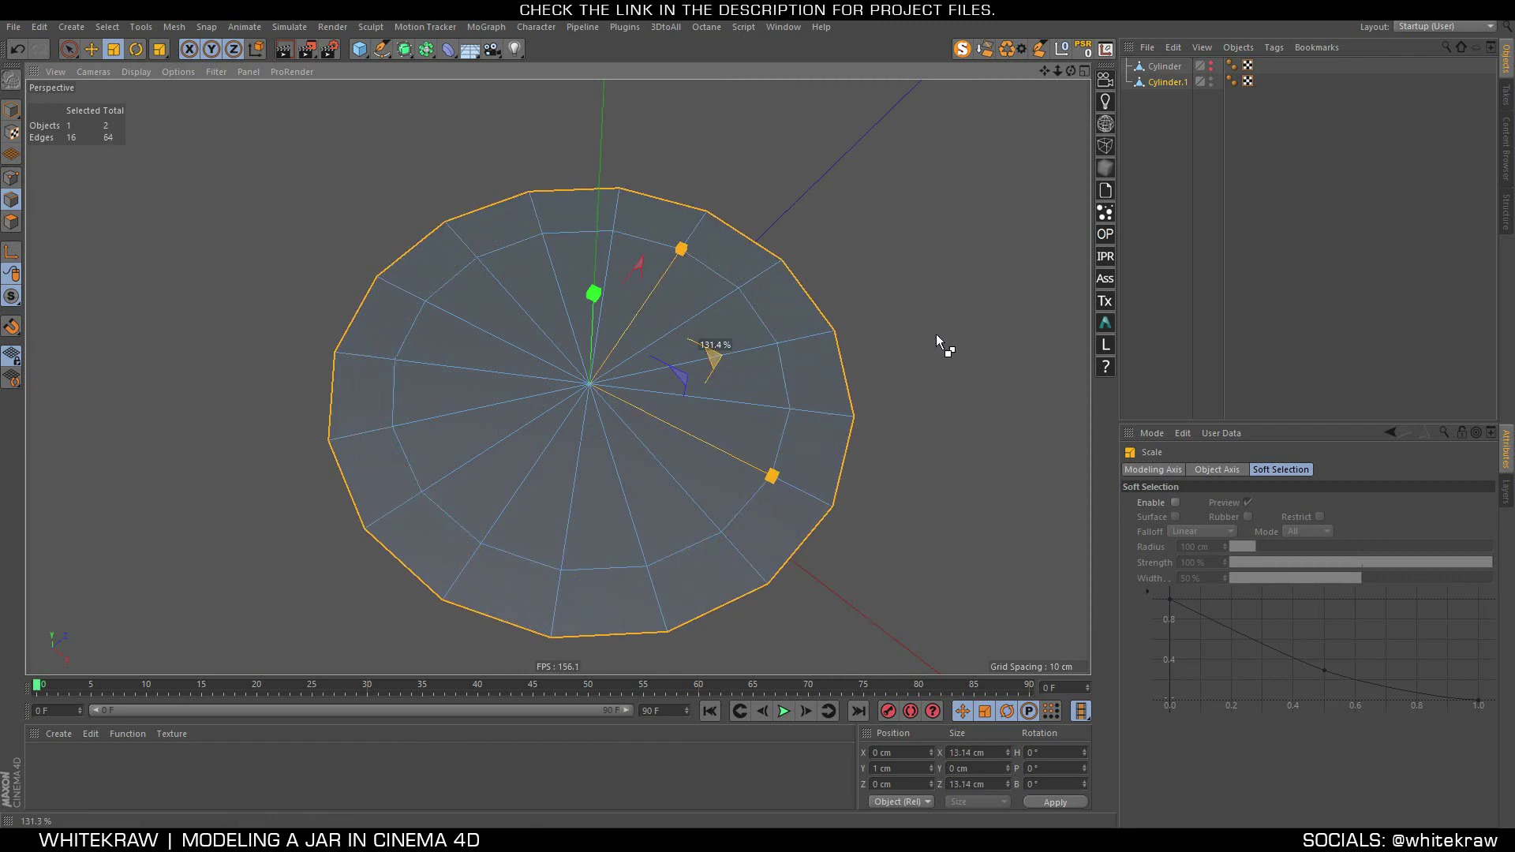
left_click_drag(936, 334, 975, 329, "ctrl")
left_click_drag(801, 320, 614, 364, "alt")
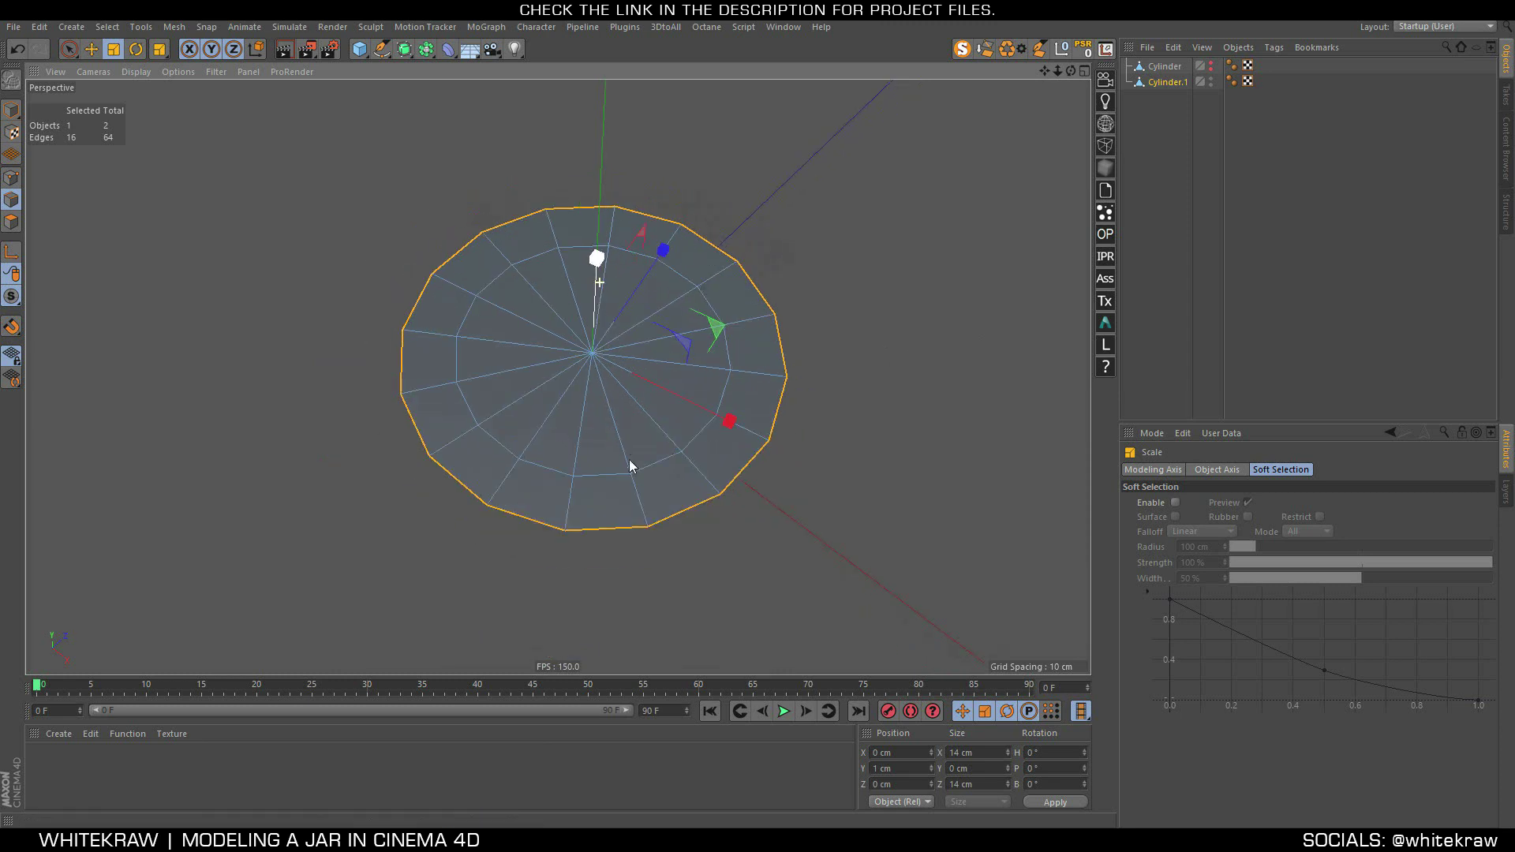
key("e")
scroll(574, 478, "up", 3)
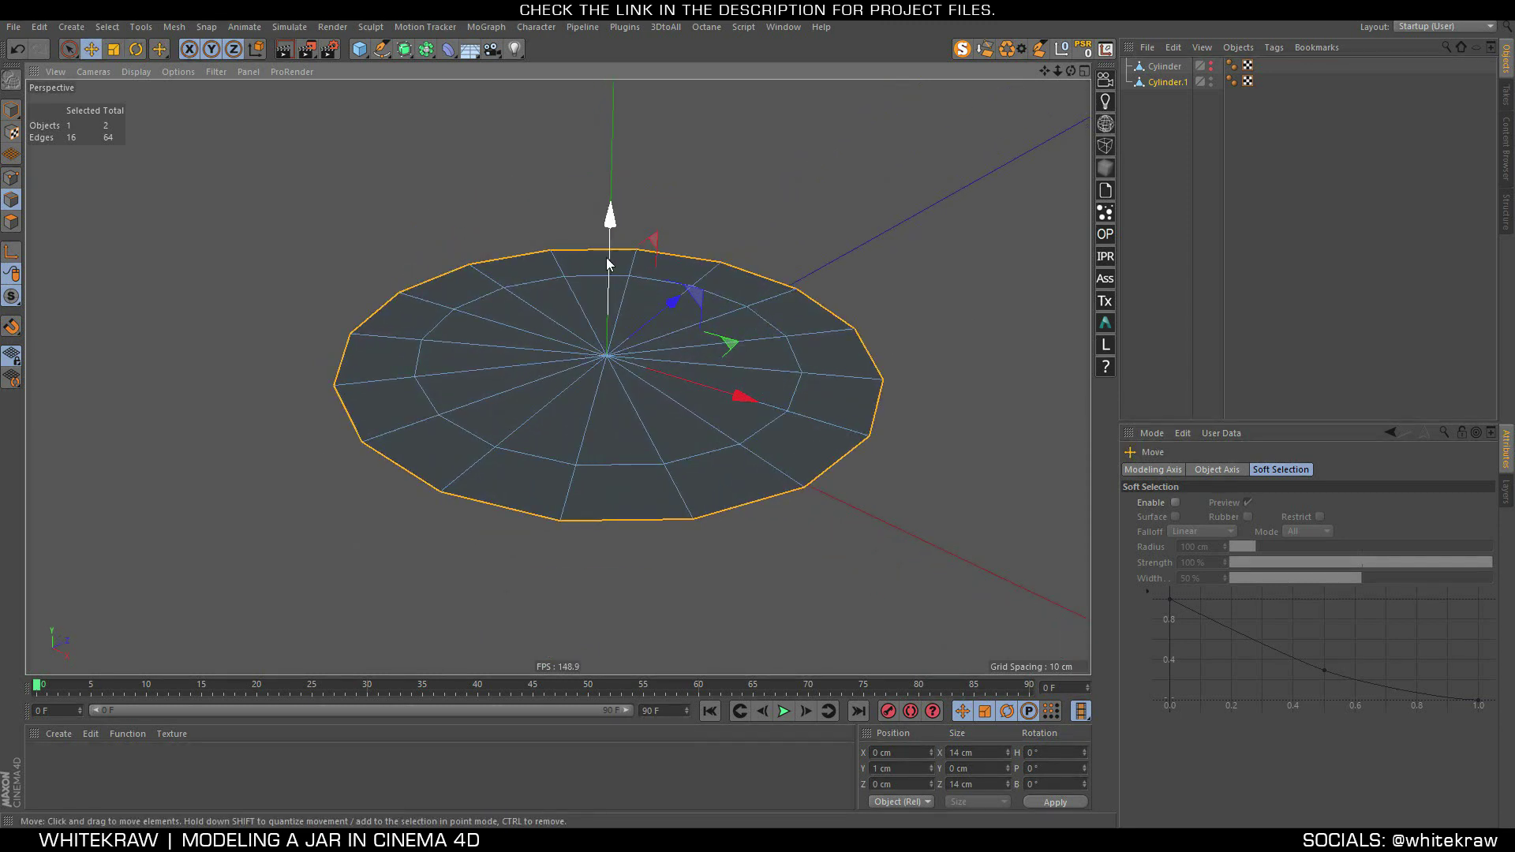
Extrude the 16 inner polygons upward with a 2 cm offset
left_click(10, 223)
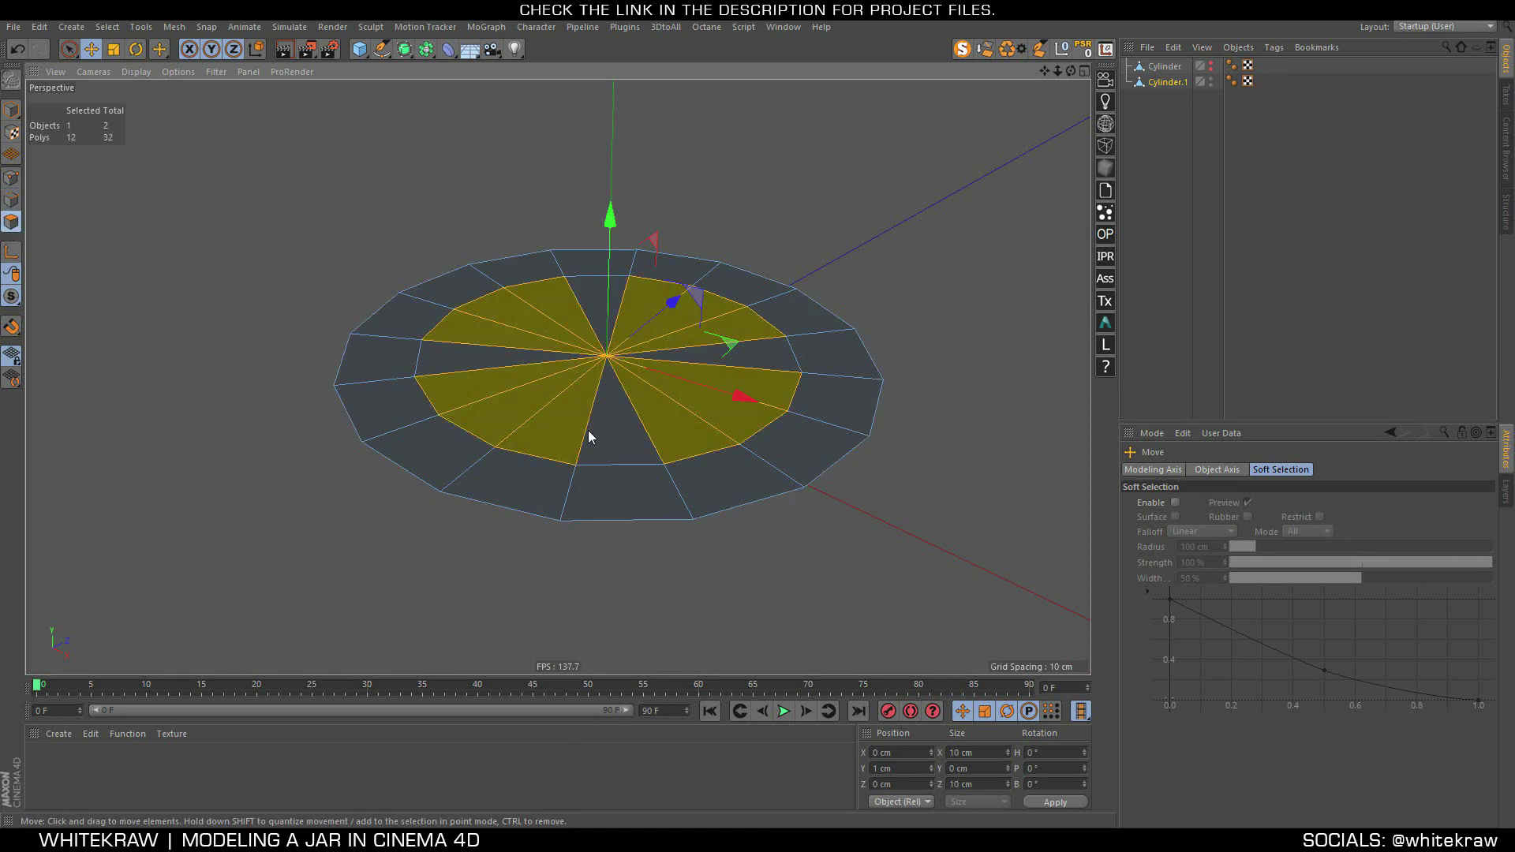
key("9")
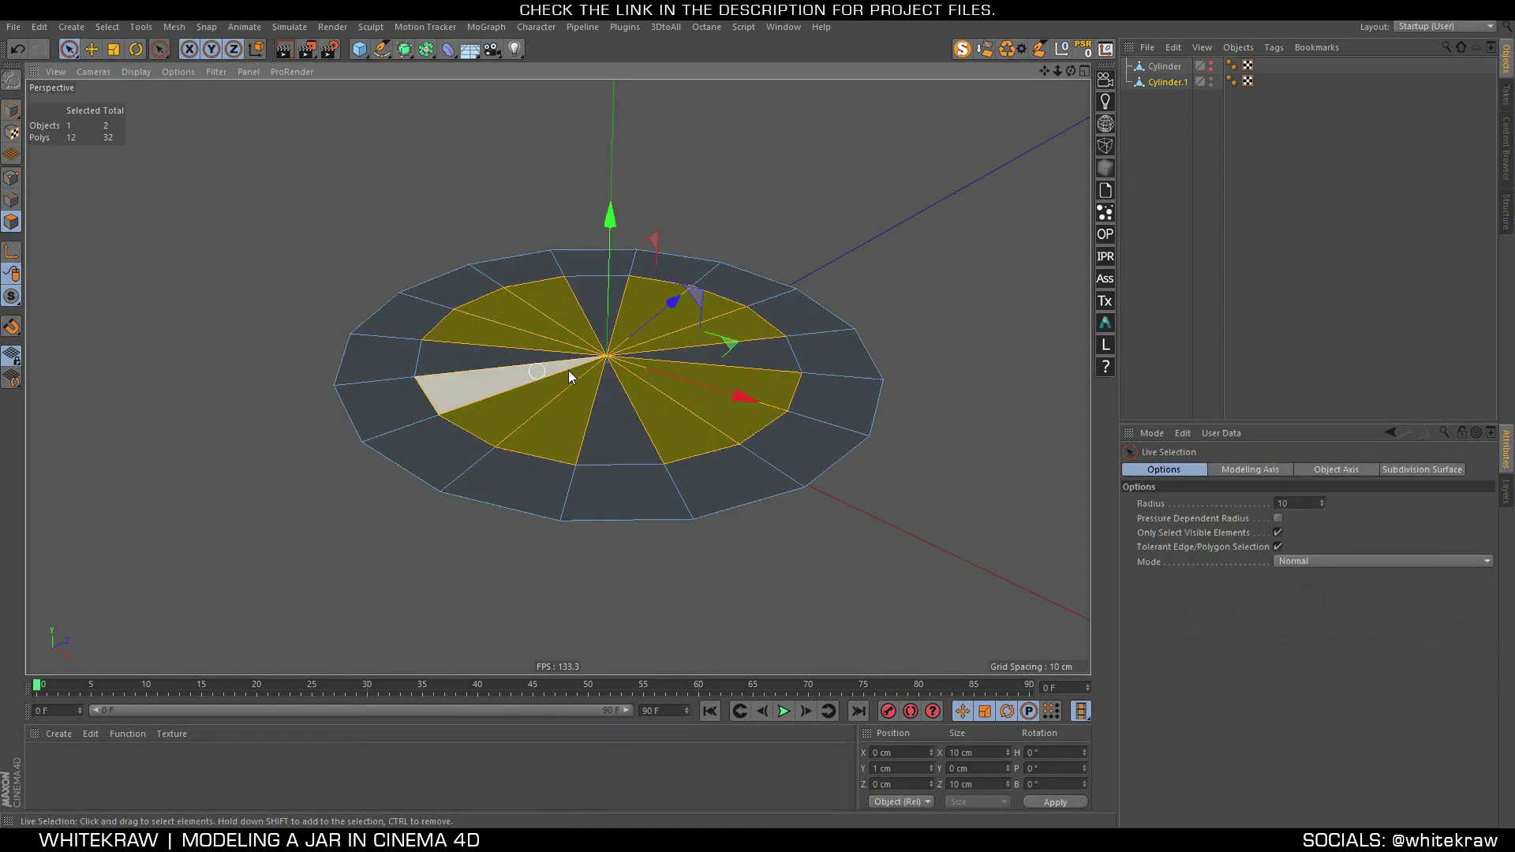
left_click_drag(587, 367, 649, 429, "shift")
key("d")
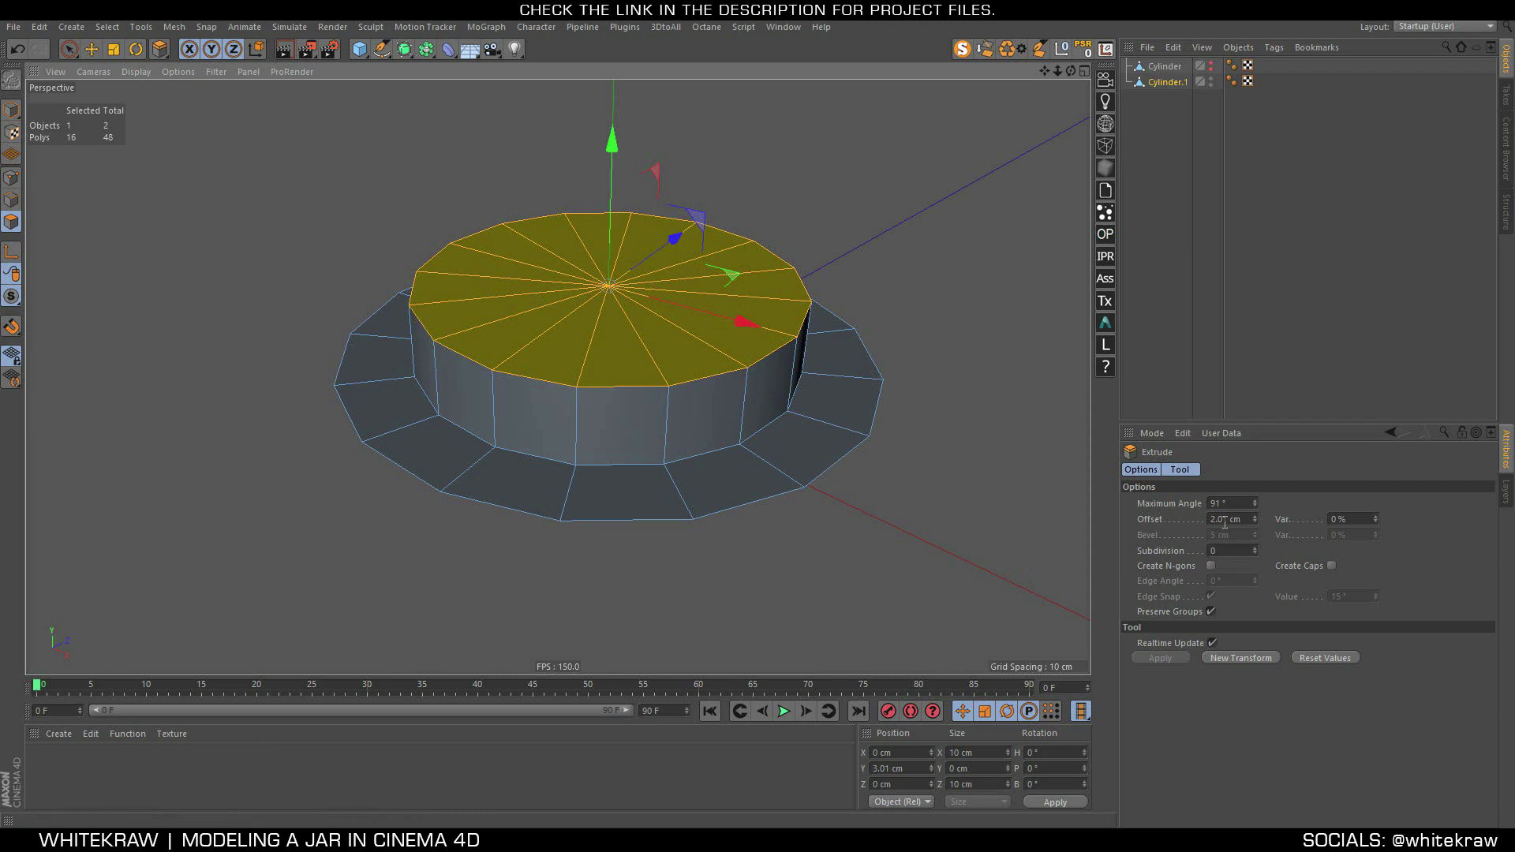
key("BackSpace")
key("Return")
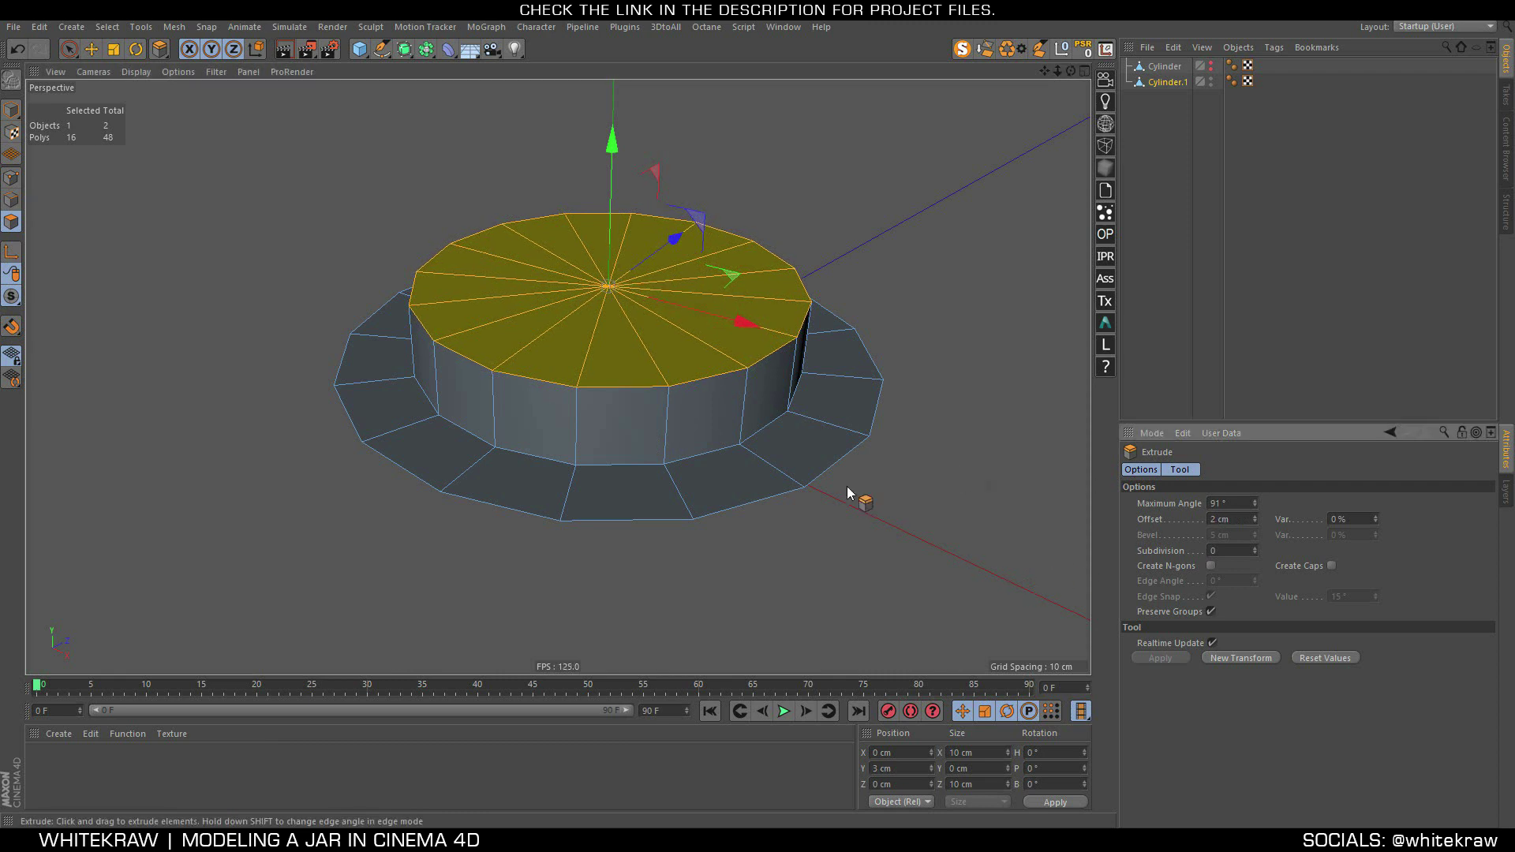
mouse_move(846, 486)
left_mouse_down("alt")
mouse_move(707, 419)
mouse_move(614, 343)
mouse_move(622, 385)
left_mouse_up("alt")
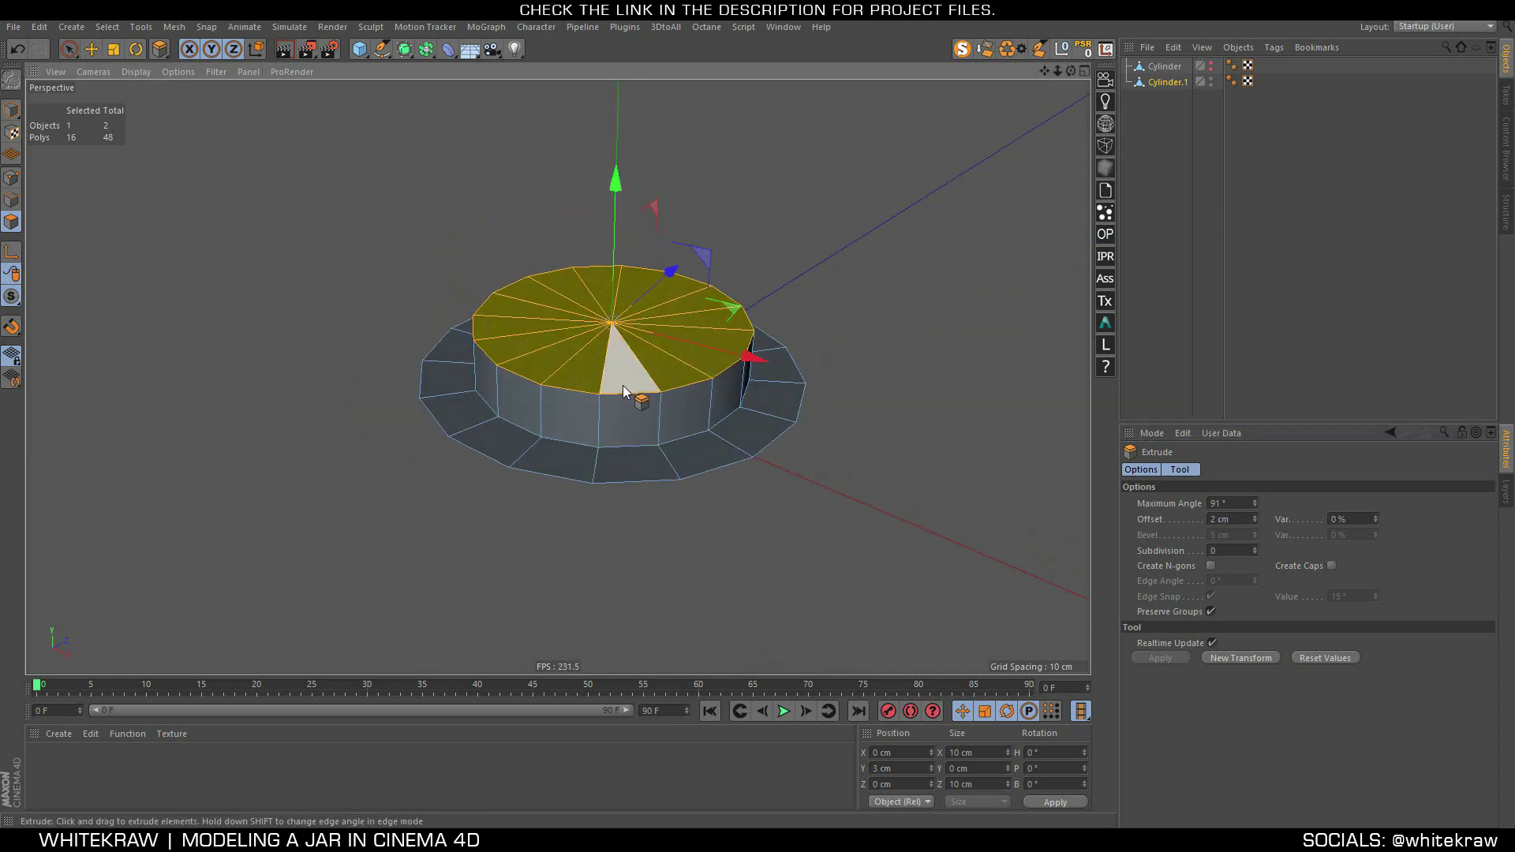
Delete the top cap's centre point to open the raised wall
left_click(11, 177)
key("e")
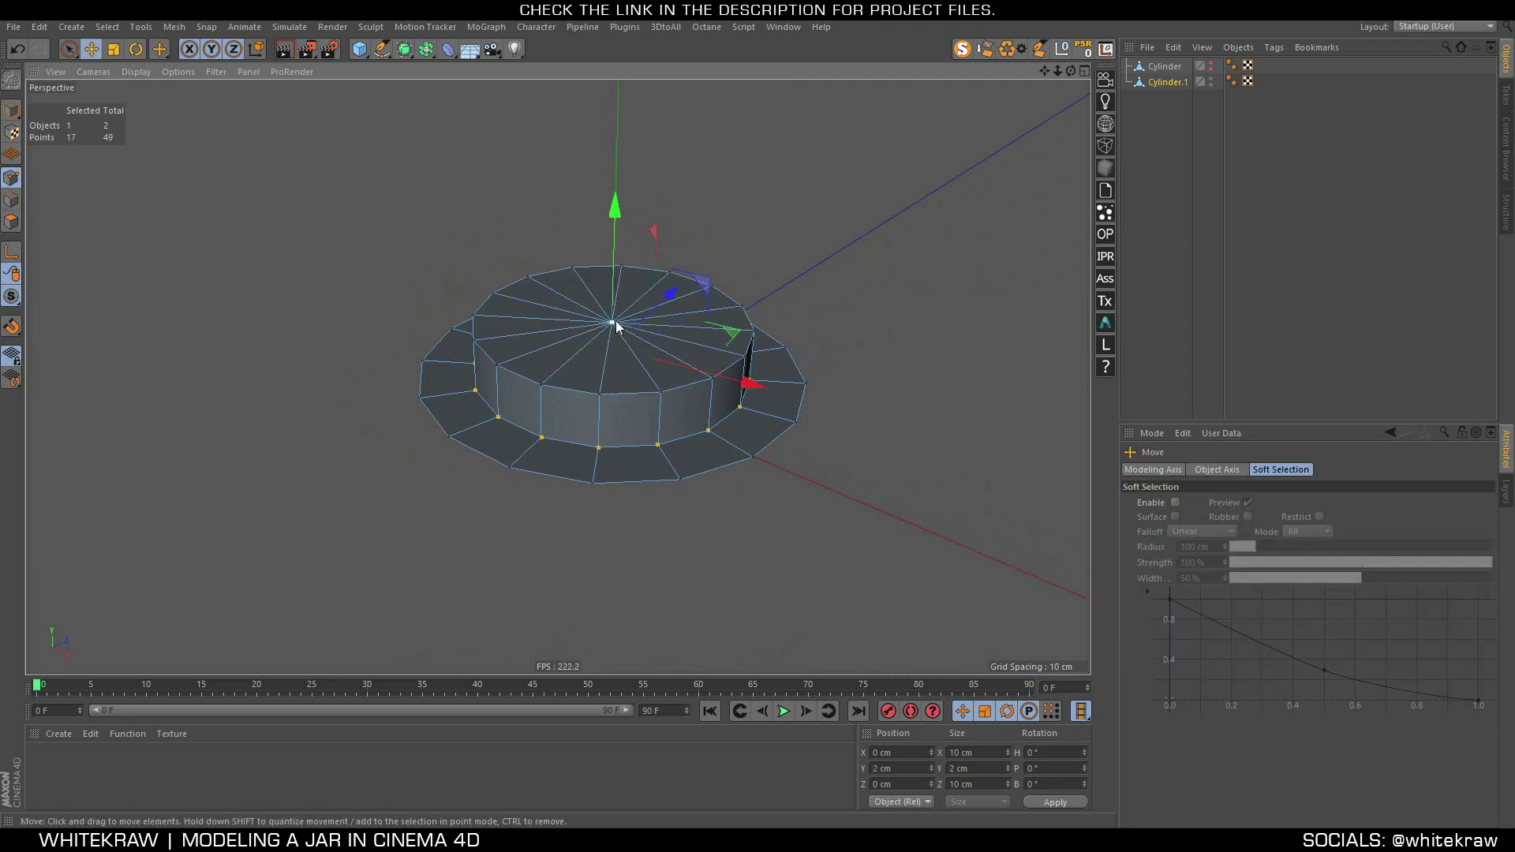
left_click(616, 321)
key("Delete")
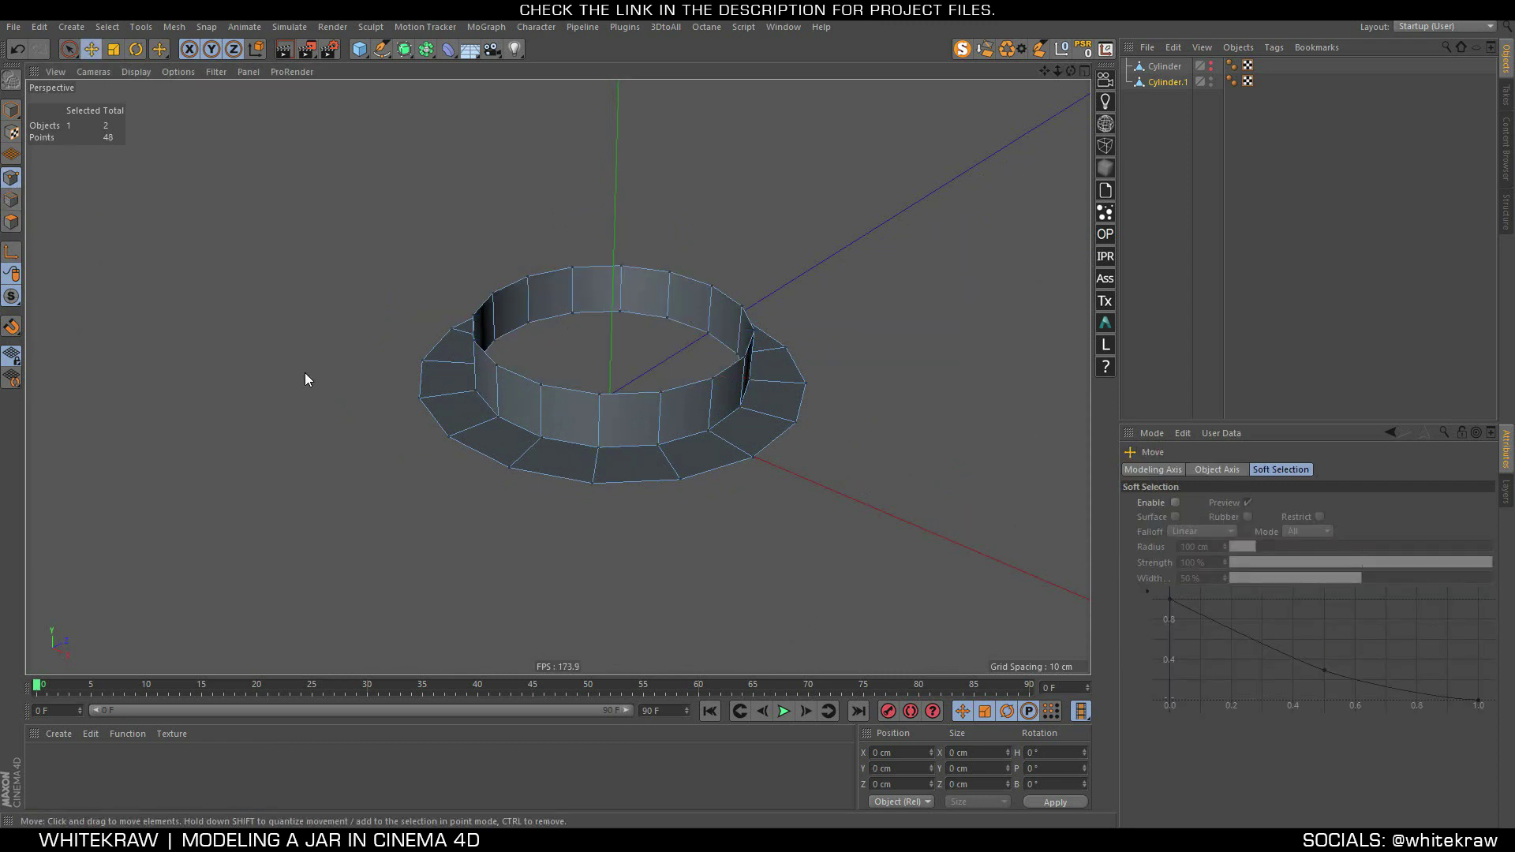
left_click(69, 49)
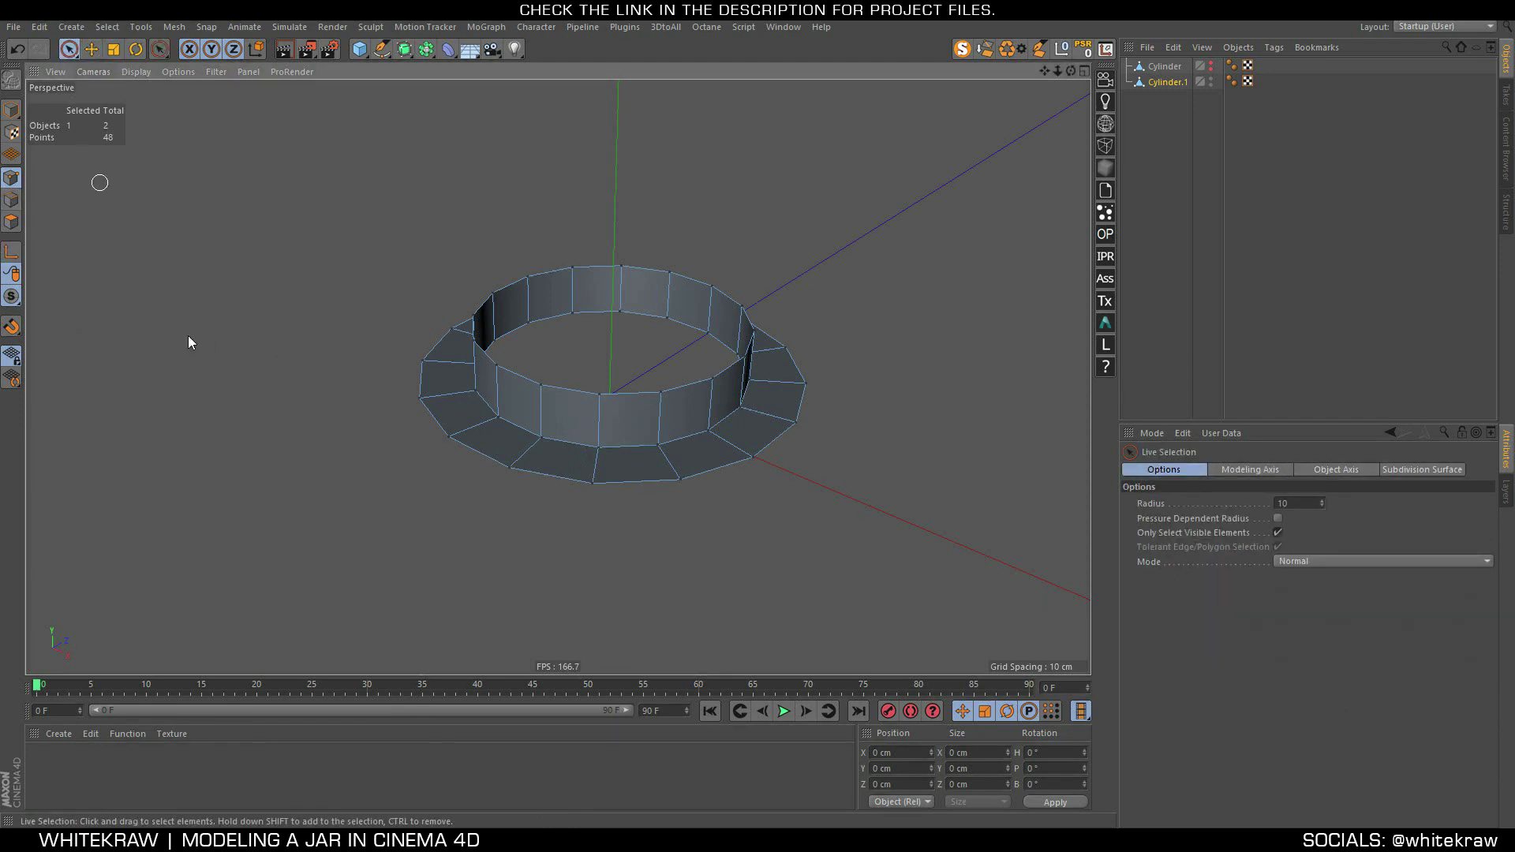
key("F5")
In the maximized Top view, scale the ring's top outer points flat into a straight line
middle_click(804, 232)
scroll(593, 355, "down", 1)
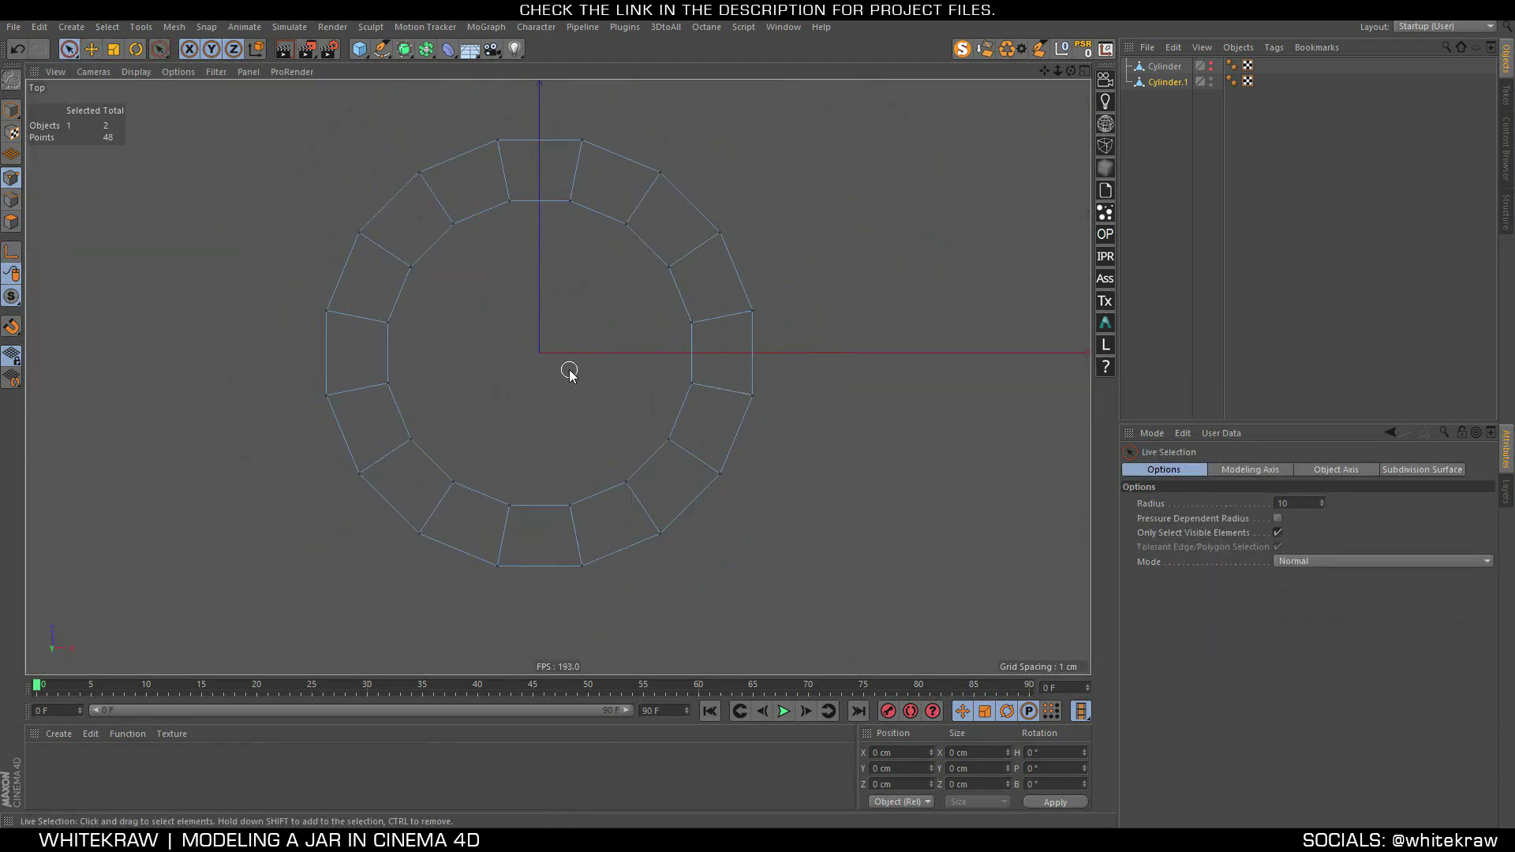
scroll(568, 365, "down", 1)
scroll(549, 186, "up", 2)
left_click(385, 209)
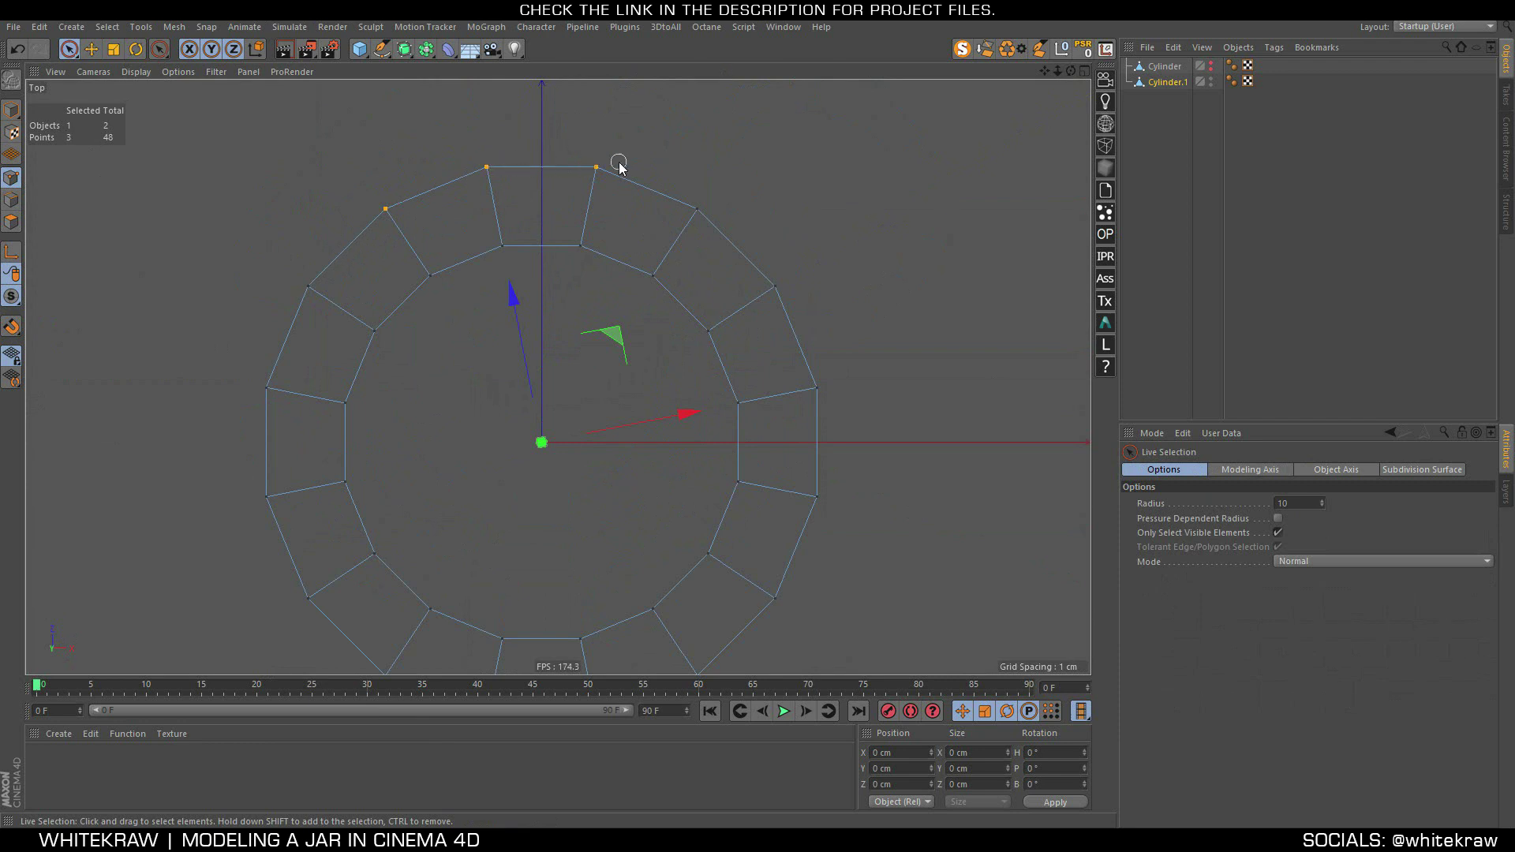
key("t")
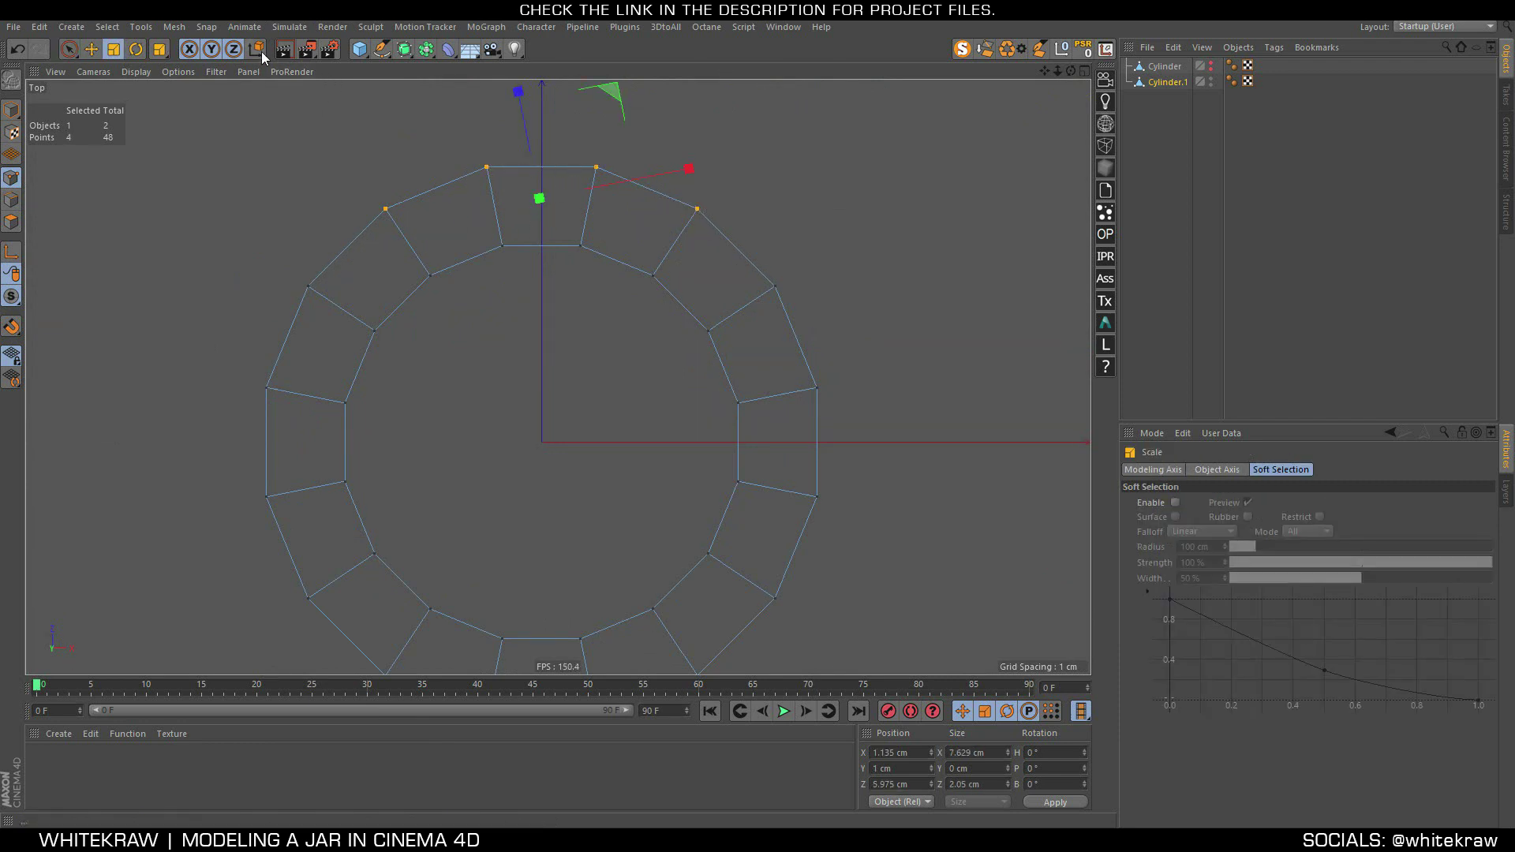
scroll(428, 427, "down", 1)
left_click_drag(514, 105, 527, 261)
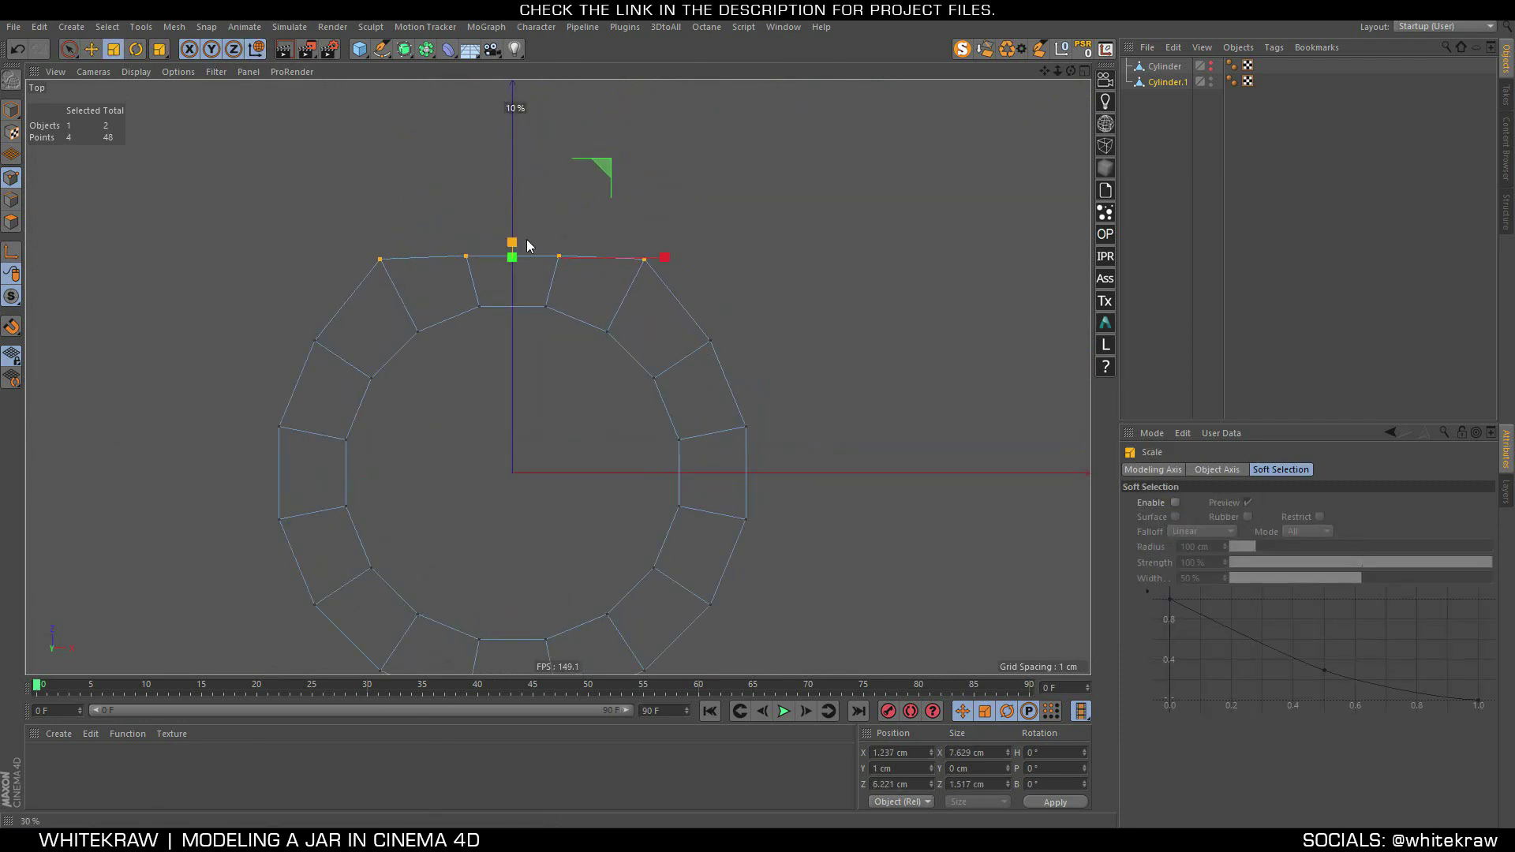
scroll(463, 180, "down", 1)
key("space")
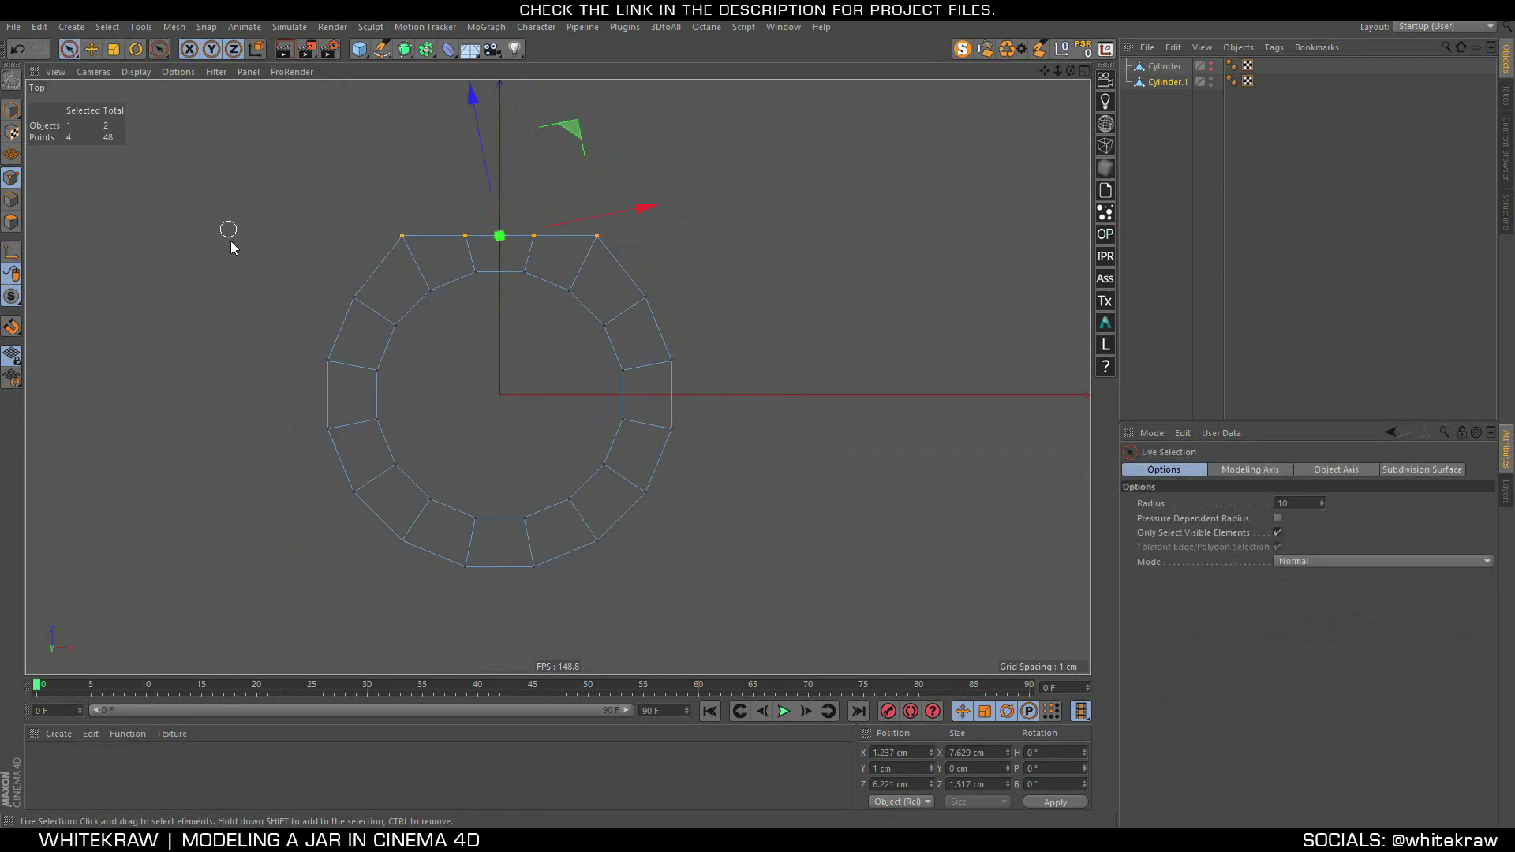
Flatten the four left-side outer points into a vertical line
left_click(354, 297)
left_click_drag(368, 503, 266, 497)
key("t")
left_click_drag(498, 395, 347, 395)
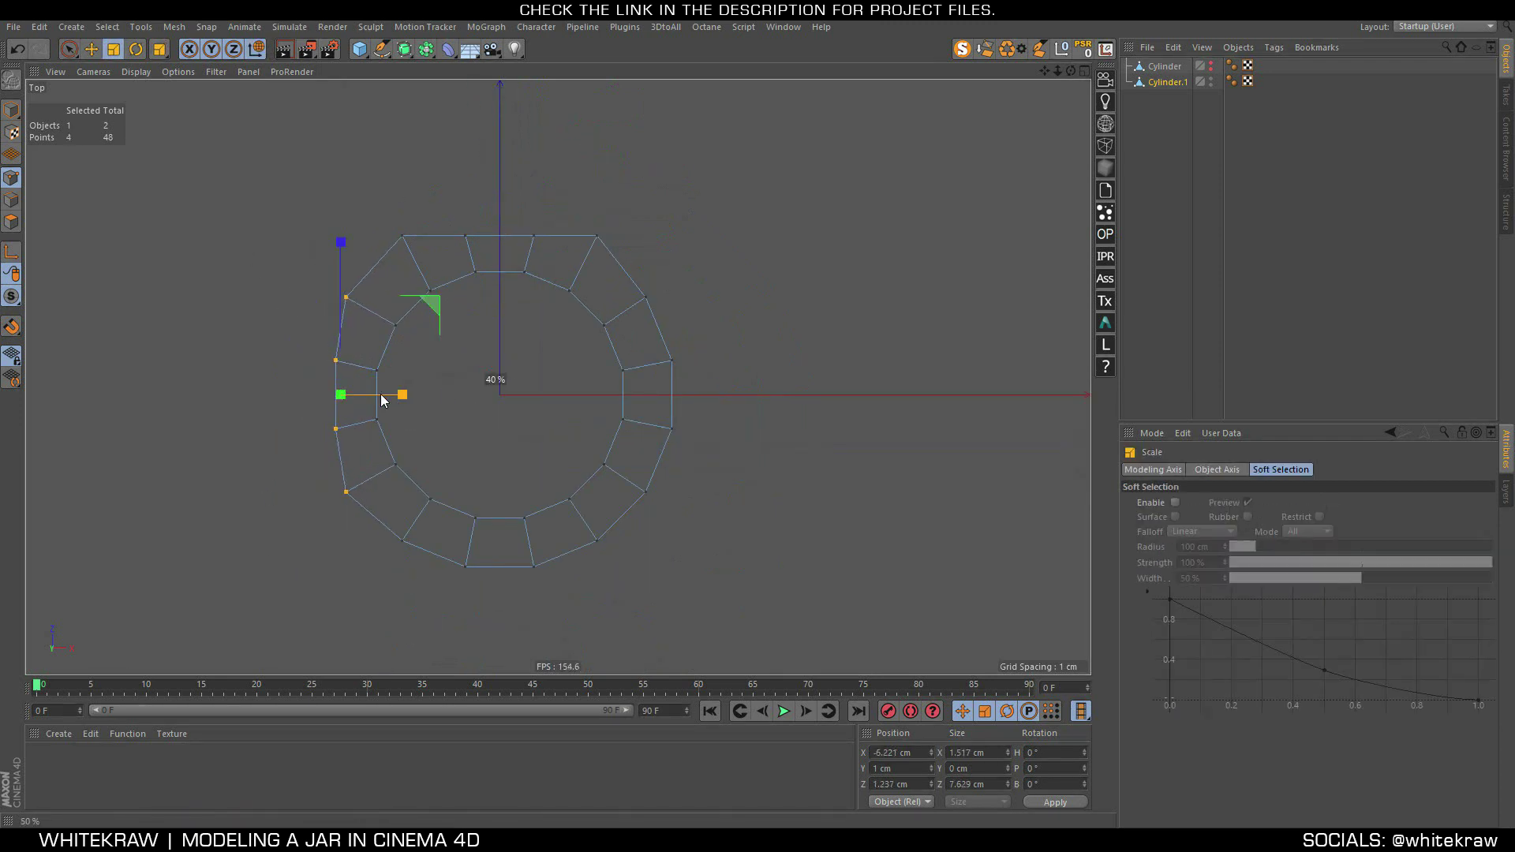
key("space")
Flatten the right-side and bottom outer points into straight lines
left_click_drag(646, 491, 670, 429)
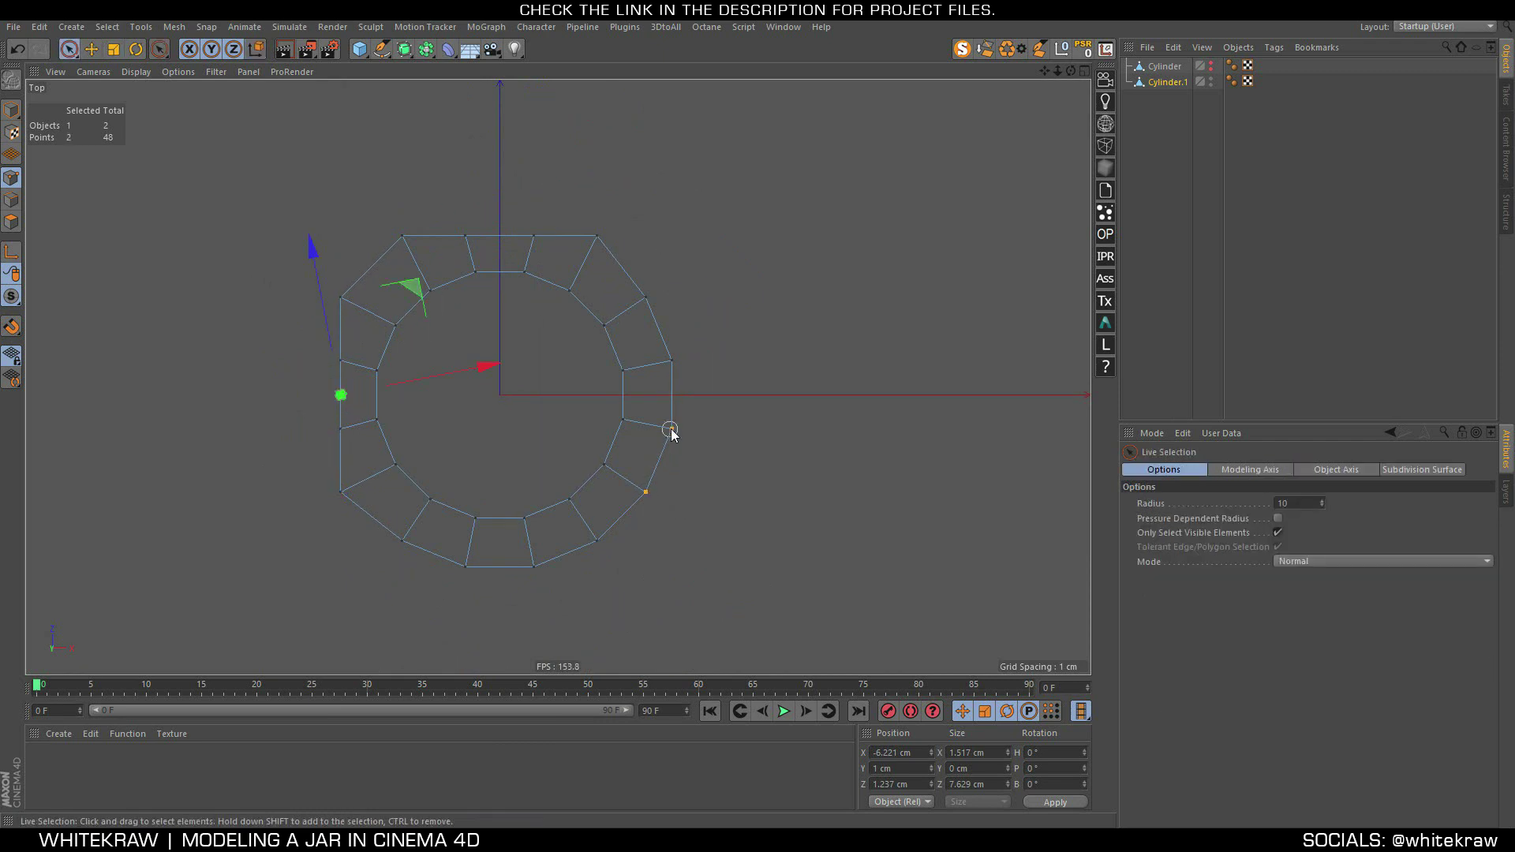
left_click(646, 297, "shift")
key("t")
left_click_drag(821, 398, 661, 406)
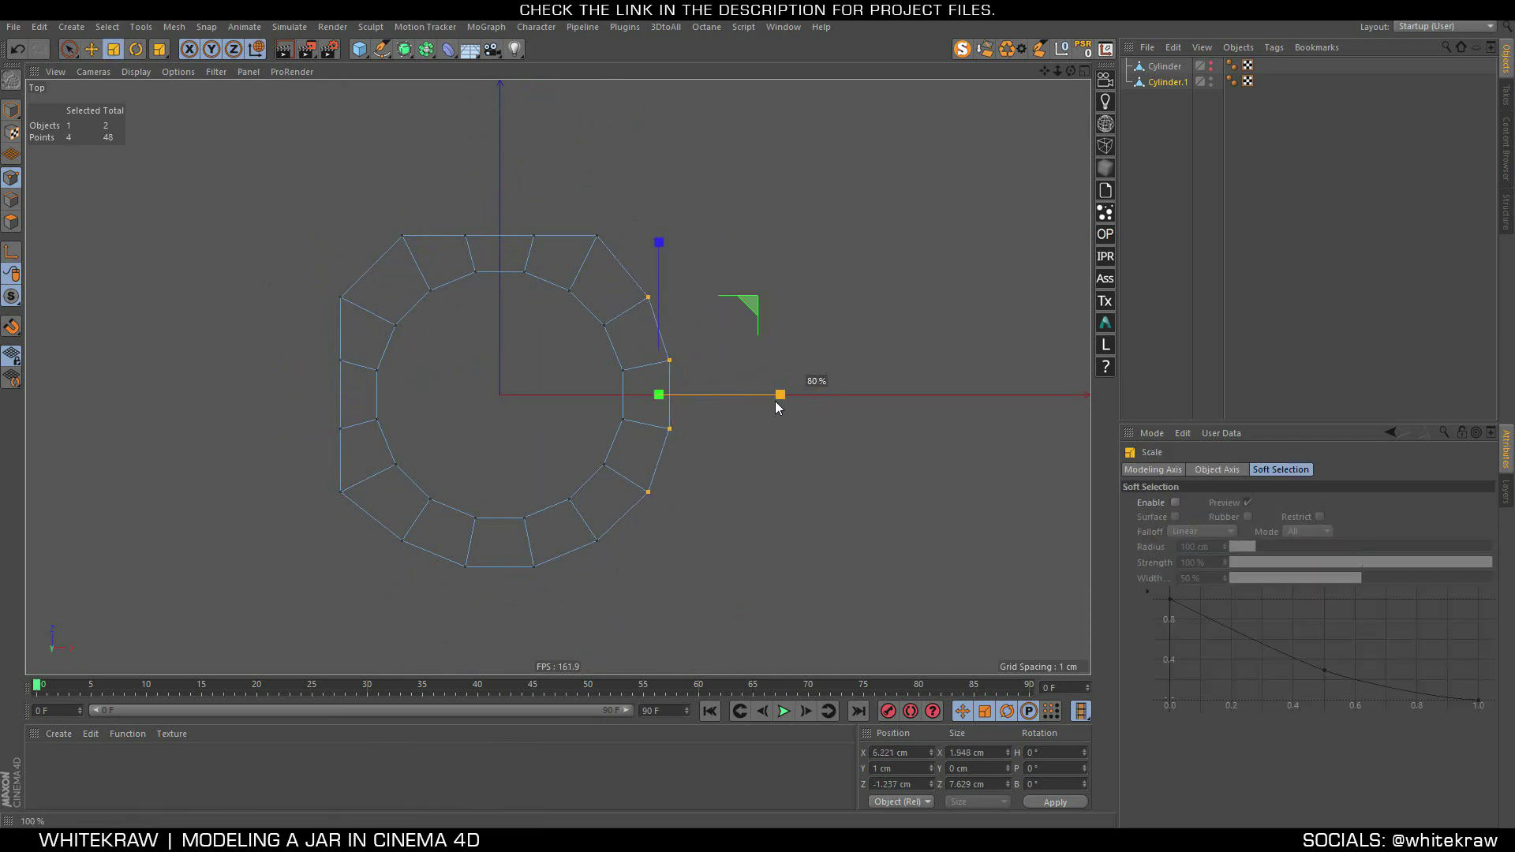
key("space")
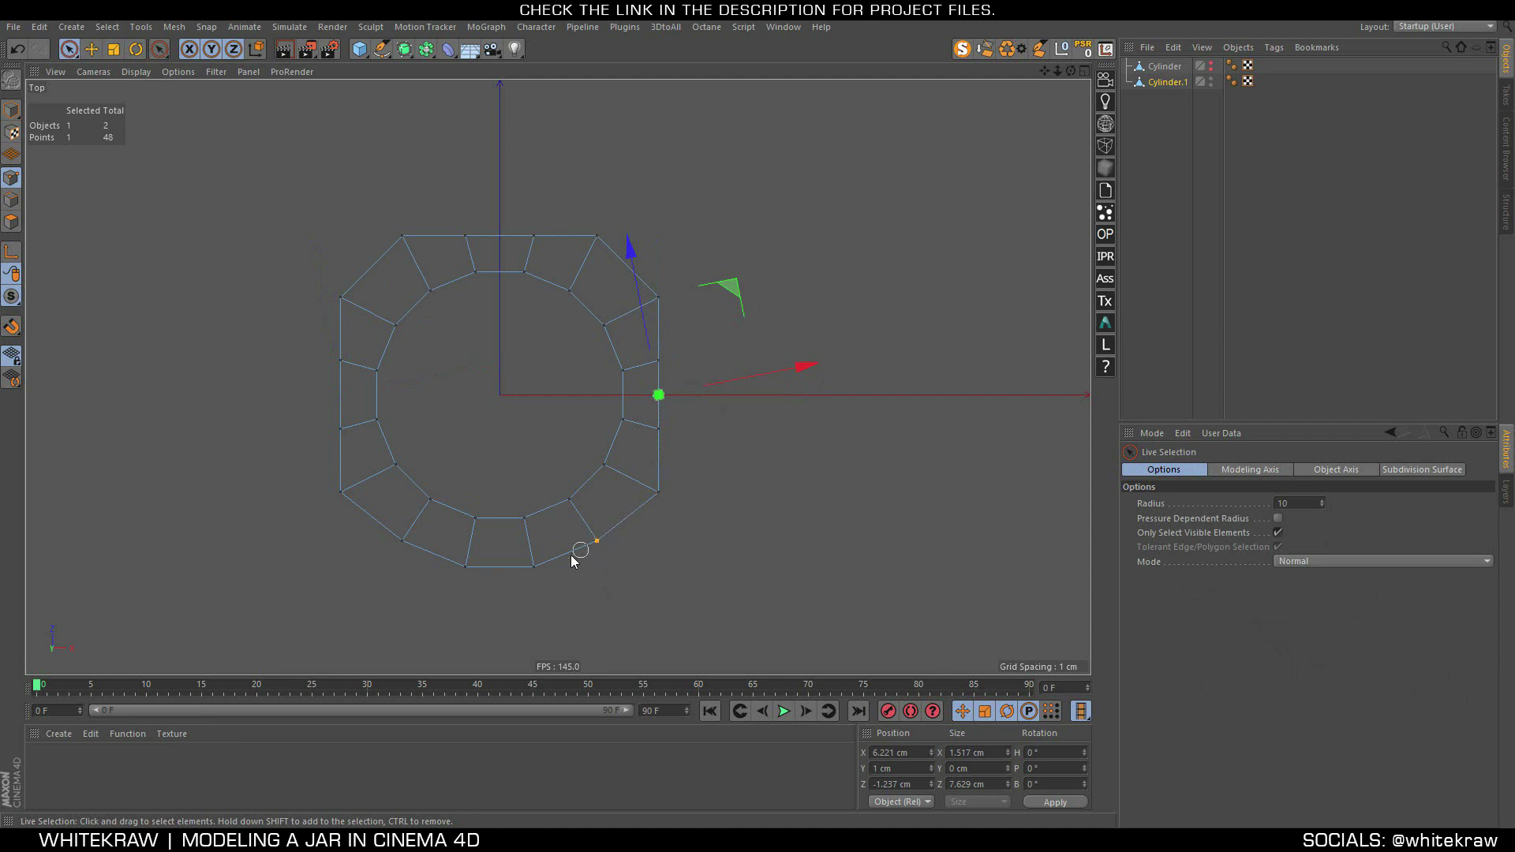
left_click_drag(465, 567, 401, 541, "shift")
key("t")
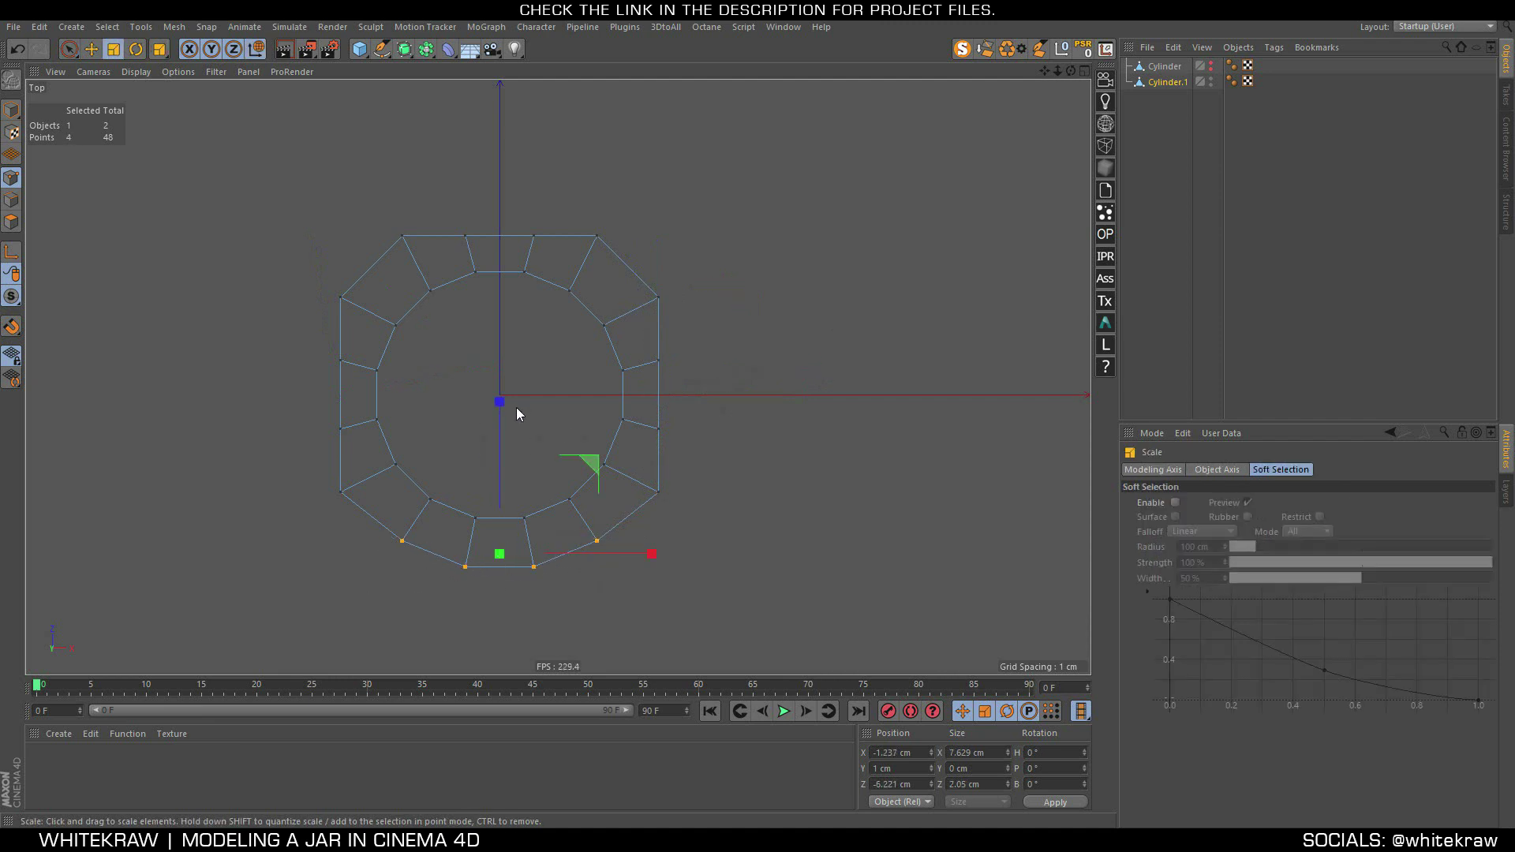
left_click_drag(500, 554, 507, 552)
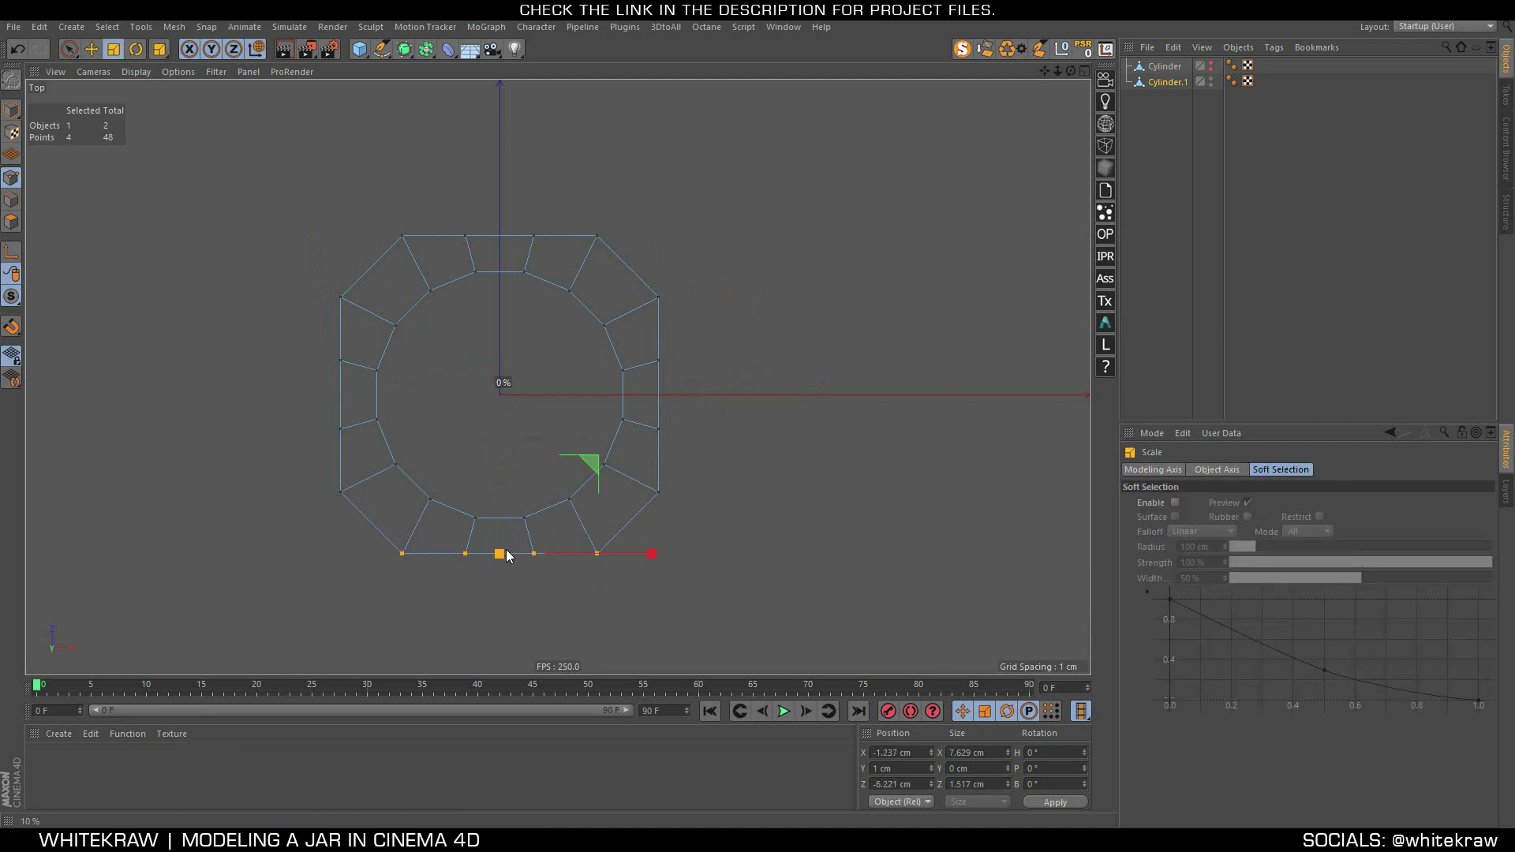
Return to a maximized Perspective view with Cylinder.1 in Edge mode and the Move tool
middle_click(340, 273)
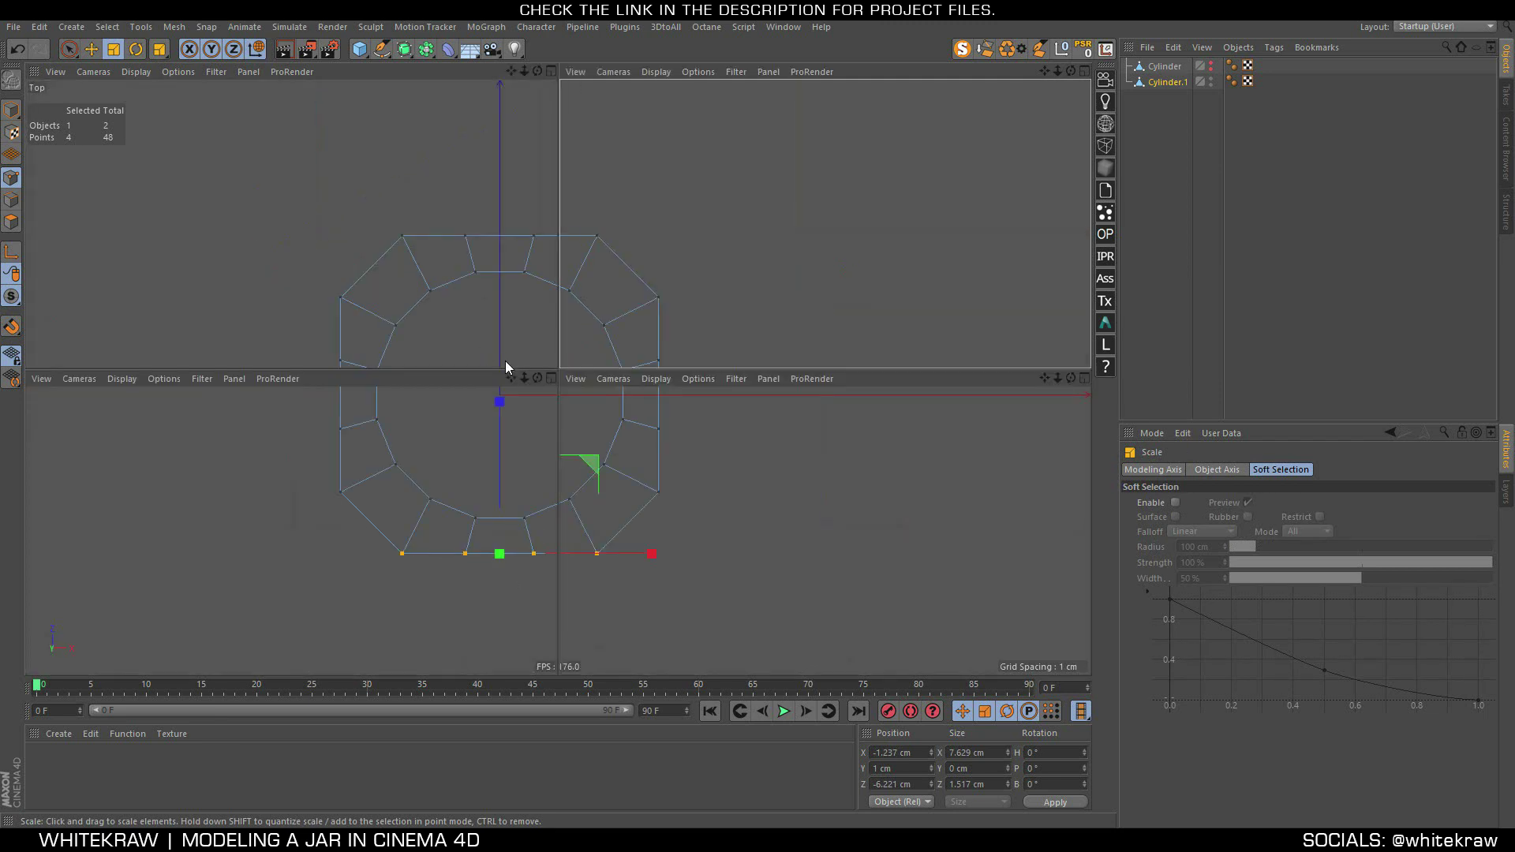
middle_click(187, 205)
left_click_drag(639, 379, 784, 405, "alt")
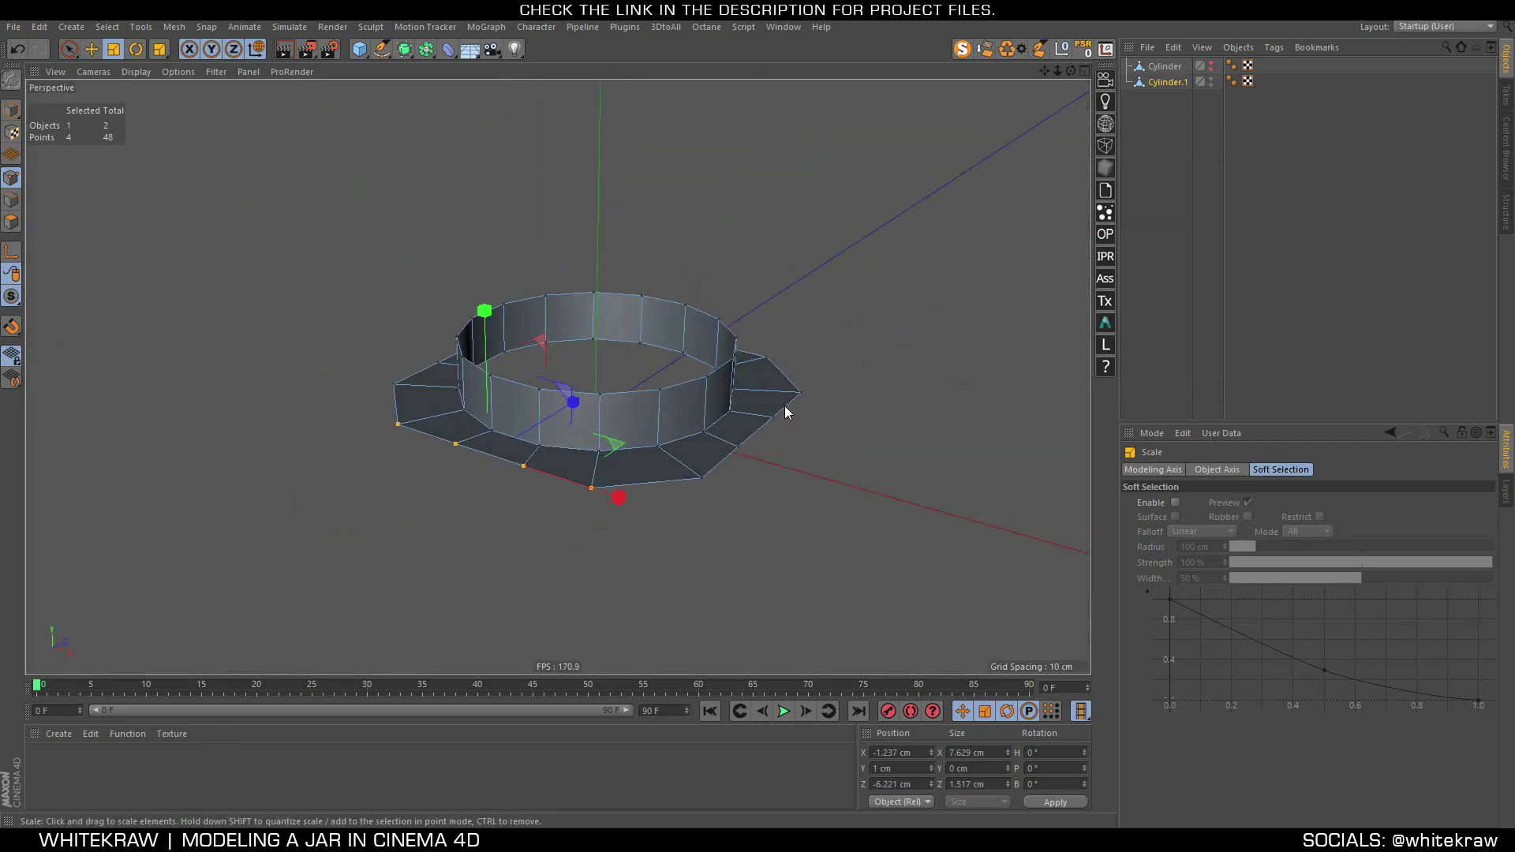
left_click(1200, 202)
left_click(1166, 82)
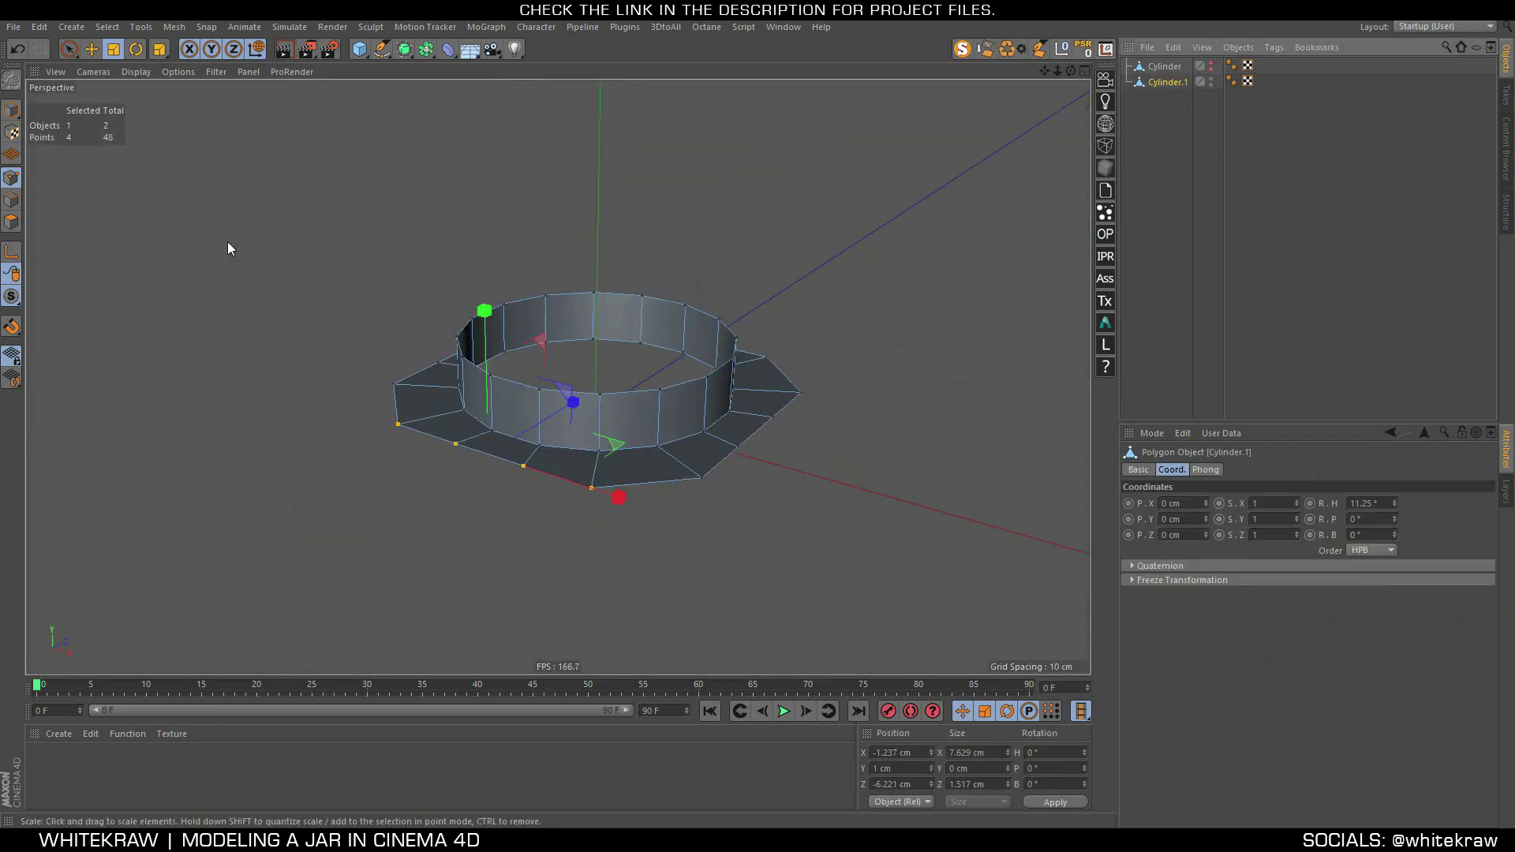
left_click(11, 200)
key("e")
Ctrl-drag the outer edge loop down about 10 cm into the jar's side walls
left_click_drag(606, 306, 555, 419, "alt")
left_click_drag(581, 150, 584, 180)
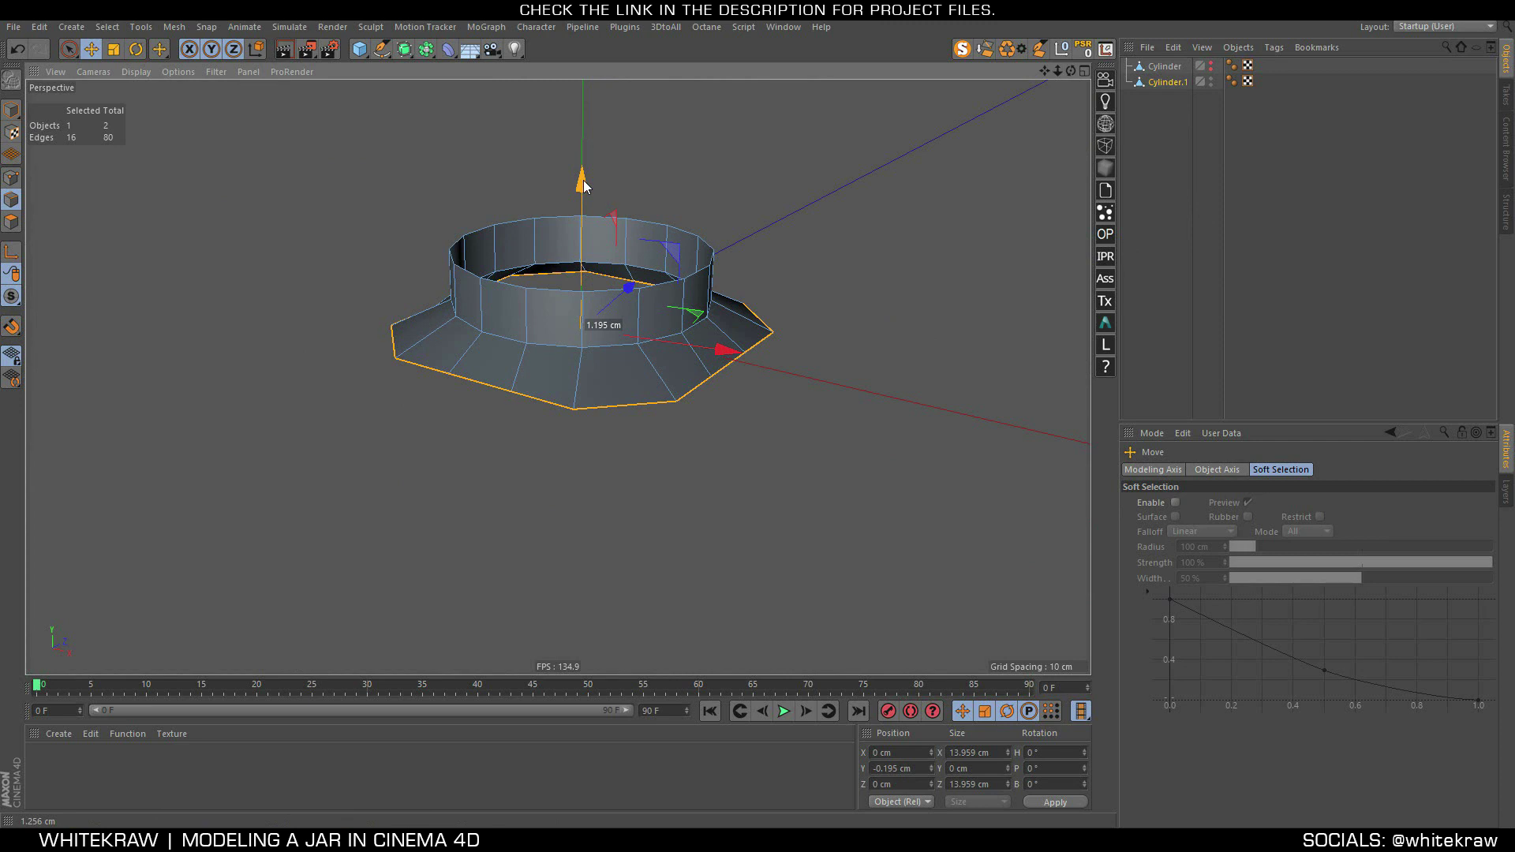
mouse_move(533, 333)
left_mouse_down("alt")
mouse_move(534, 405)
mouse_move(513, 287)
mouse_move(526, 346)
left_mouse_up("alt")
key("ctrl+z")
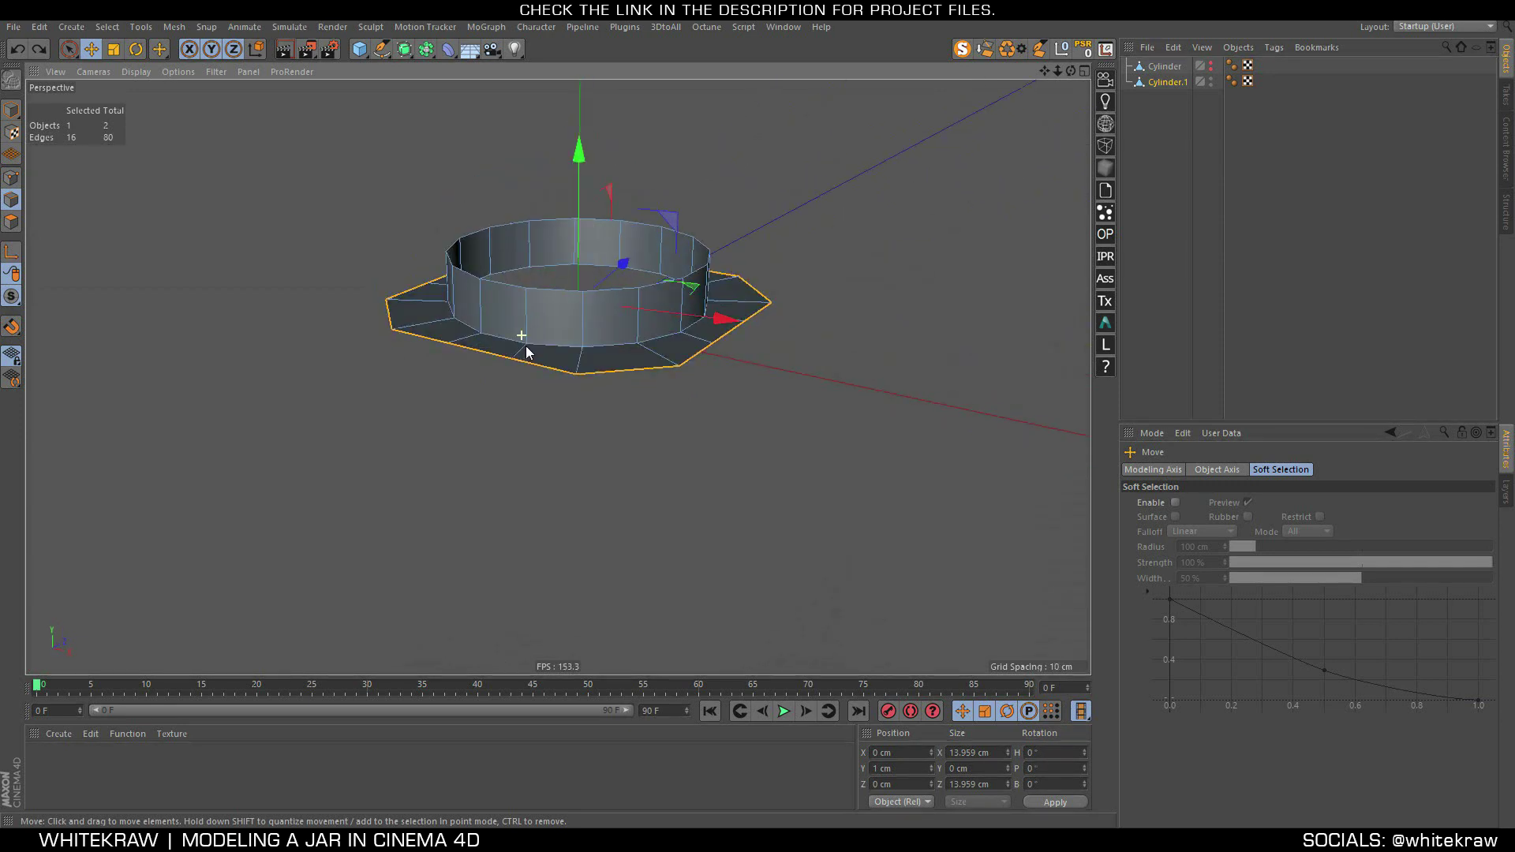
mouse_move(578, 144)
left_mouse_down()
mouse_move(578, 191)
mouse_move(546, 262)
mouse_move(557, 275)
mouse_move(573, 214)
mouse_move(599, 426)
mouse_move(591, 491)
mouse_move(588, 435)
left_mouse_up()
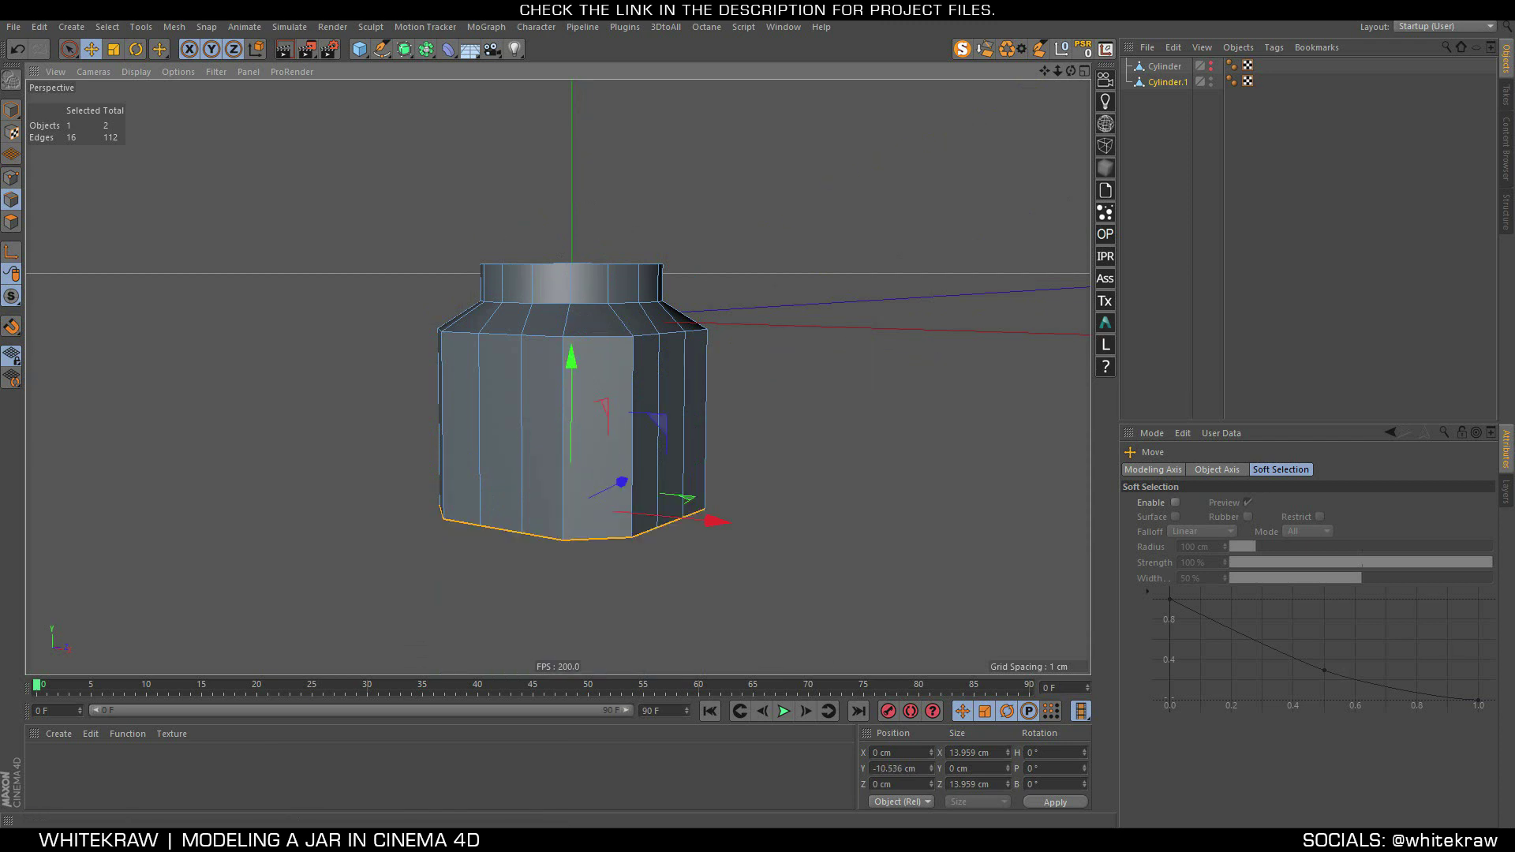
Double the bottom edge's Y position, then raise the bottom loop to settle the jar height
left_click(883, 769)
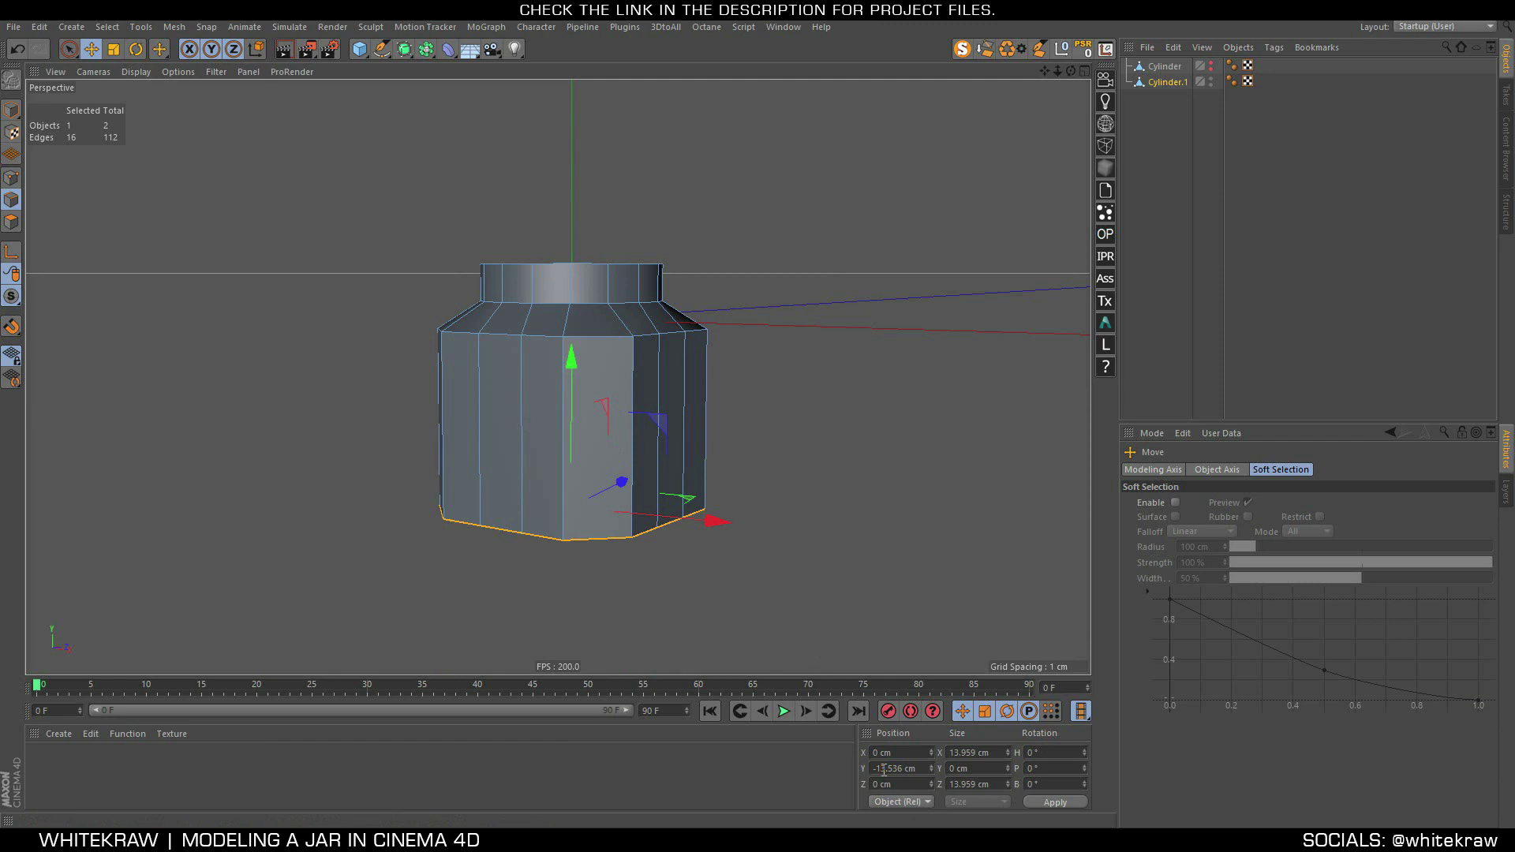
type("*2")
key("Return")
scroll(726, 632, "down", 3)
scroll(702, 584, "down", 1)
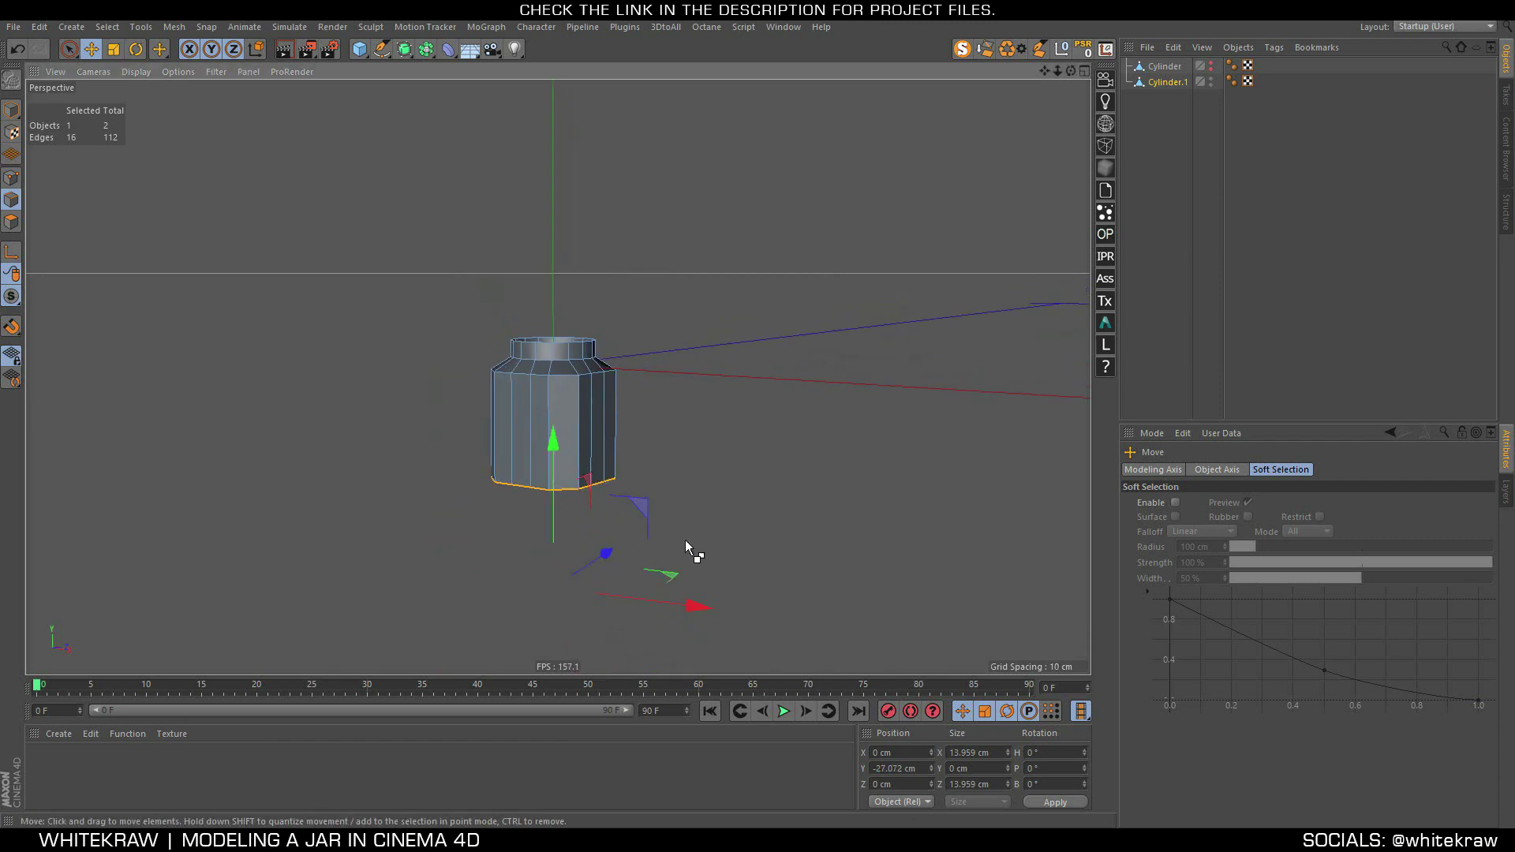
key("ctrl+z")
left_click_drag(555, 352, 560, 353)
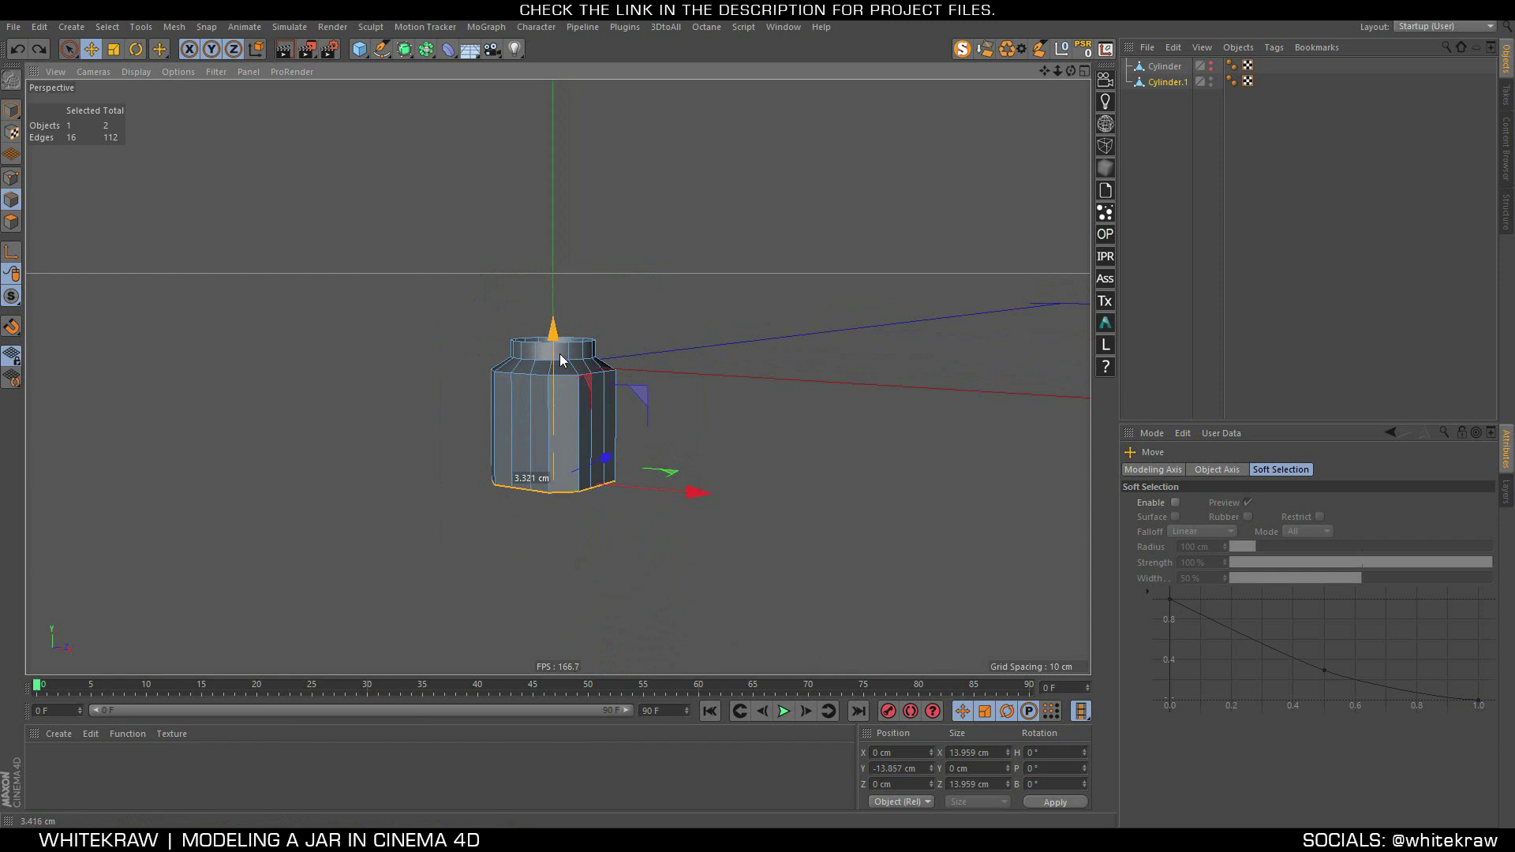
Ctrl-scale the bottom loop inward into a bevel and lower it slightly
scroll(560, 426, "up", 3)
mouse_move(563, 547)
left_mouse_down("alt")
mouse_move(557, 478)
mouse_move(562, 503)
left_mouse_up("alt")
key("t")
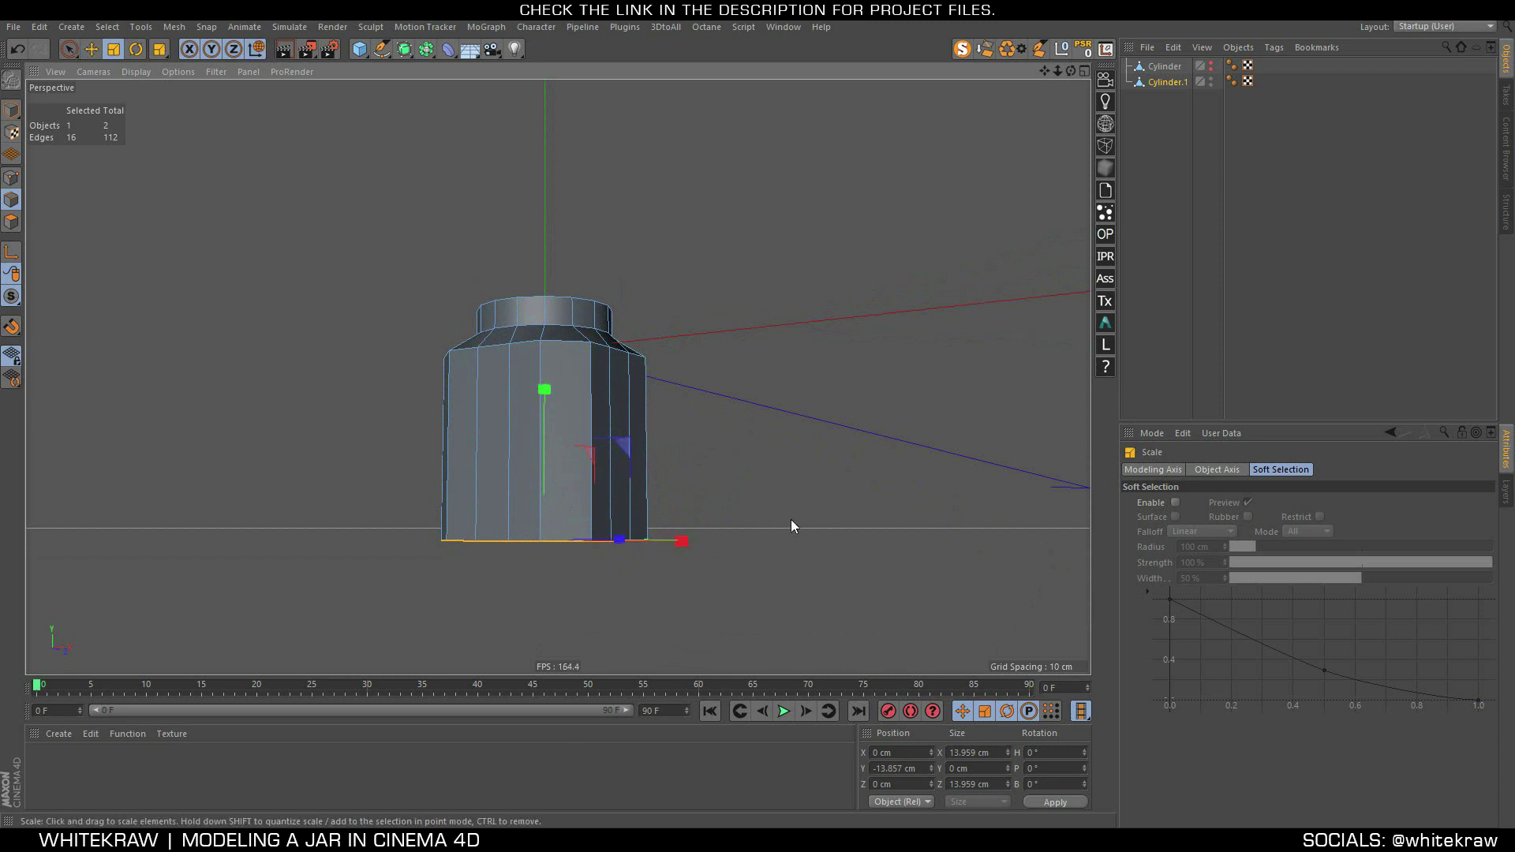
mouse_move(830, 523)
left_mouse_down()
mouse_move(653, 529)
mouse_move(431, 382)
mouse_move(430, 328)
mouse_move(441, 343)
mouse_move(873, 435)
mouse_move(765, 448)
left_mouse_up()
key("ctrl+z")
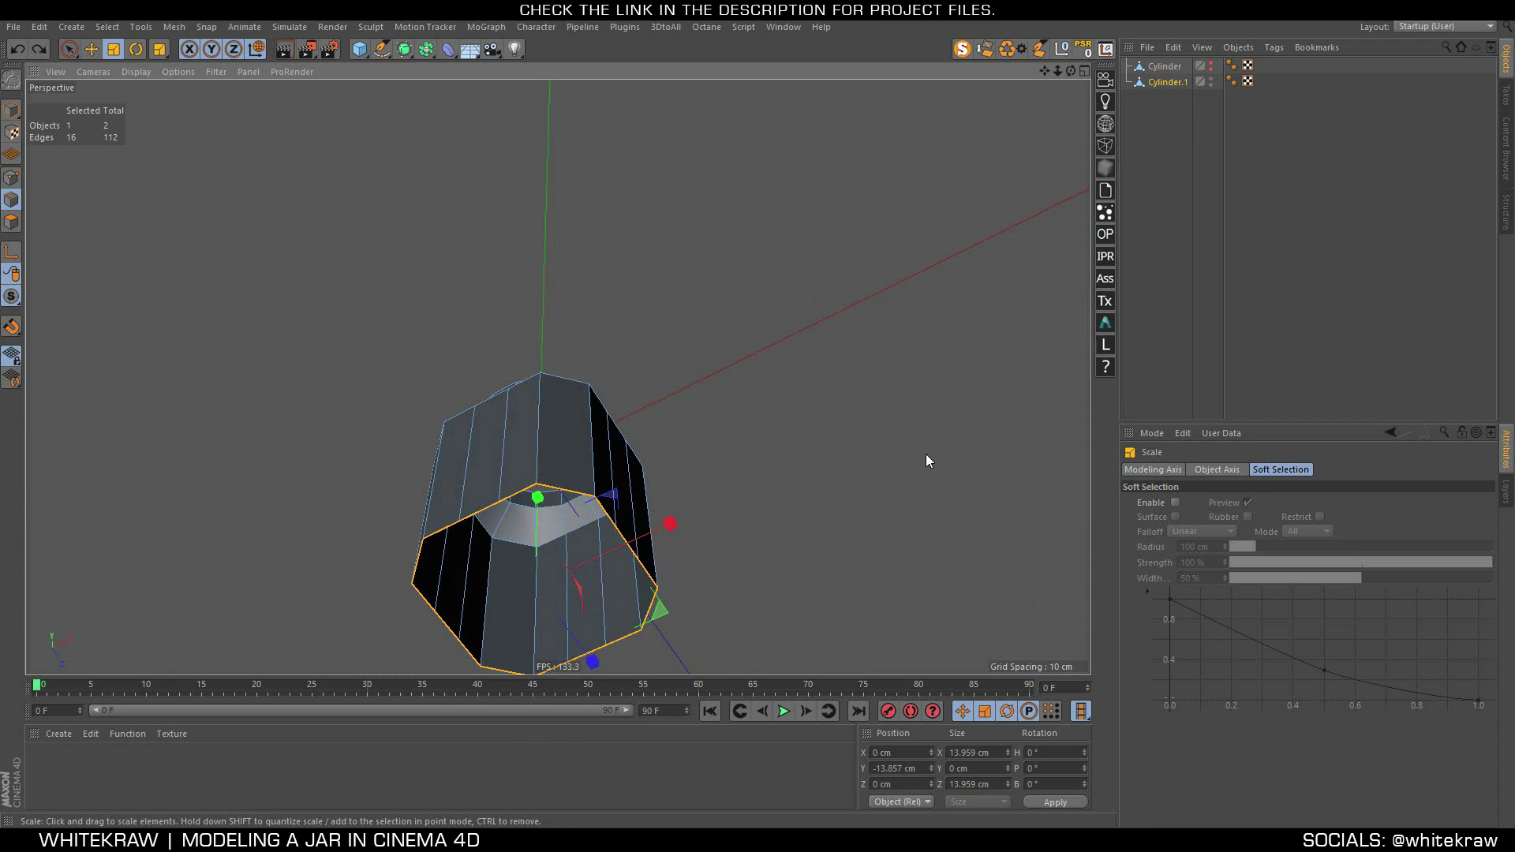
left_click_drag(959, 435, 813, 427, "ctrl")
key("e")
mouse_move(533, 517)
left_mouse_down()
mouse_move(537, 549)
mouse_move(491, 588)
mouse_move(470, 571)
mouse_move(467, 530)
mouse_move(468, 555)
mouse_move(417, 587)
mouse_move(430, 525)
left_mouse_up()
Inspect the tapered base in four-view, Right and Perspective layouts, centring the jar's bottom
middle_click(430, 524)
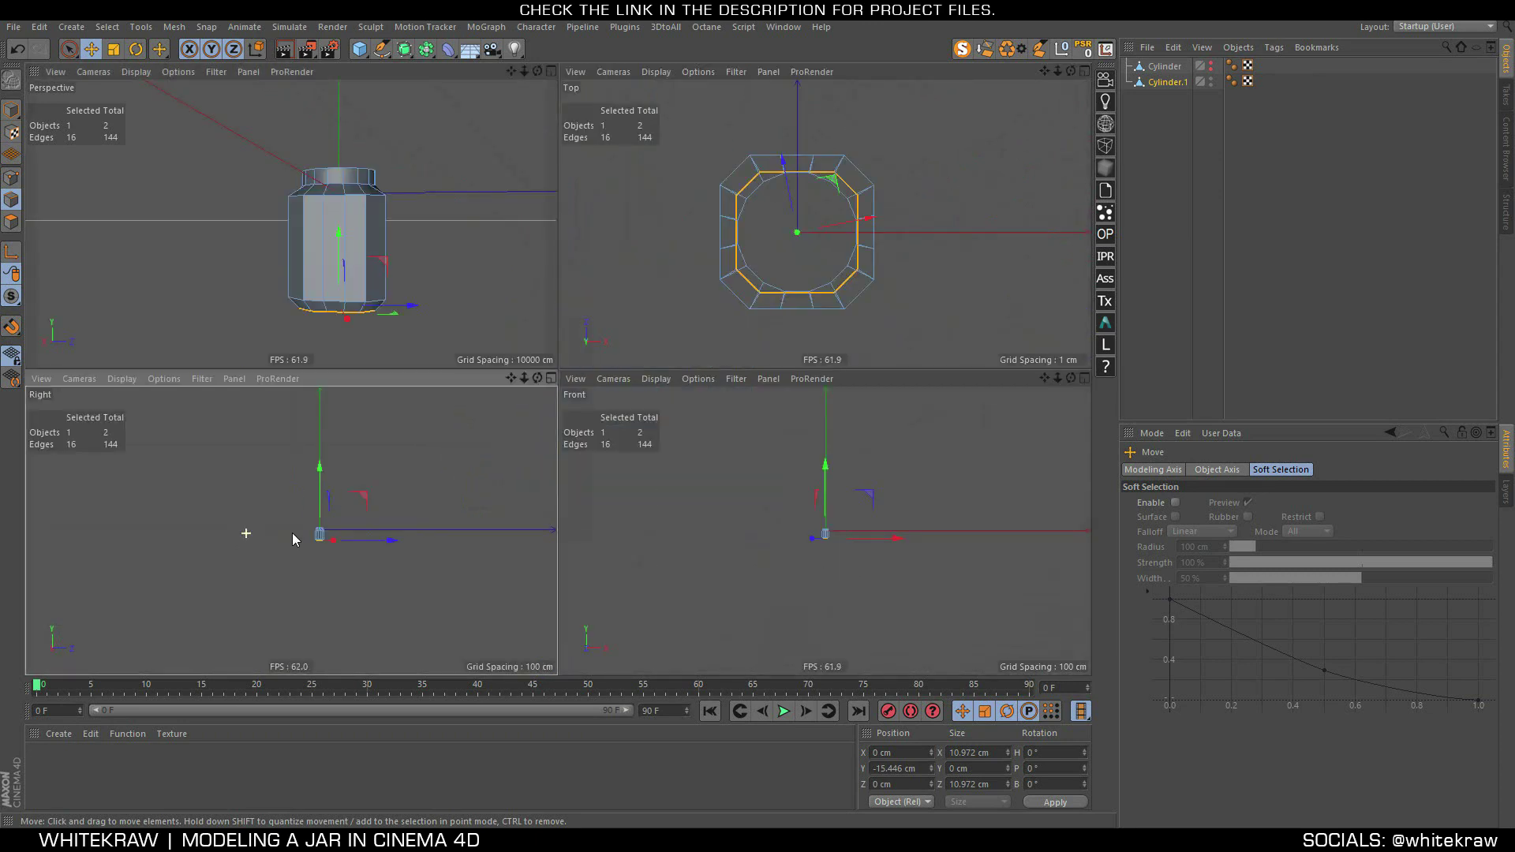
scroll(252, 535, "up", 5)
scroll(464, 501, "up", 2)
scroll(371, 509, "up", 3)
scroll(371, 509, "up", 2)
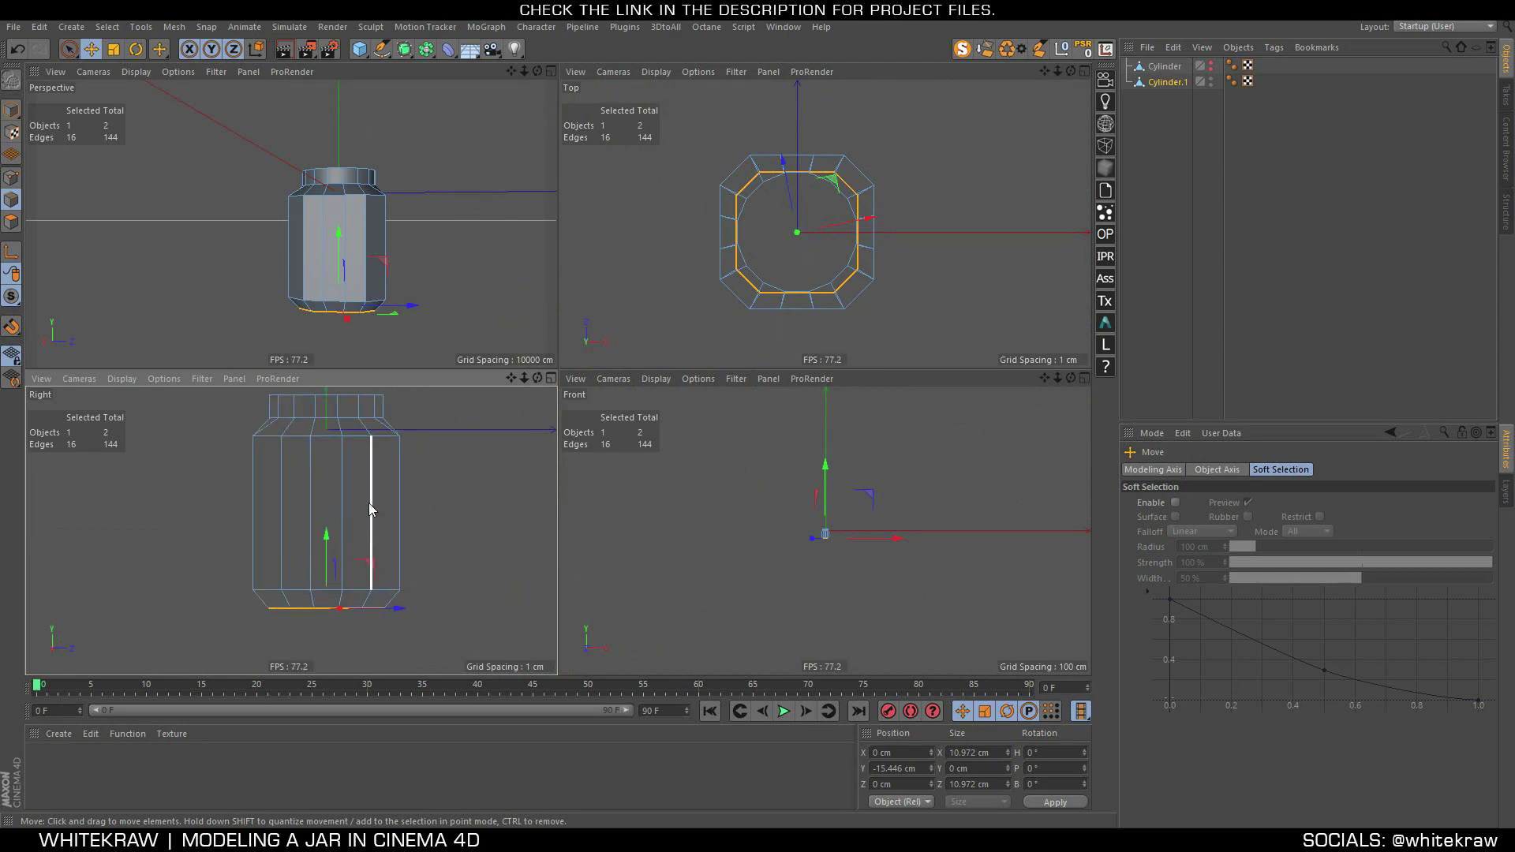
middle_click(354, 181)
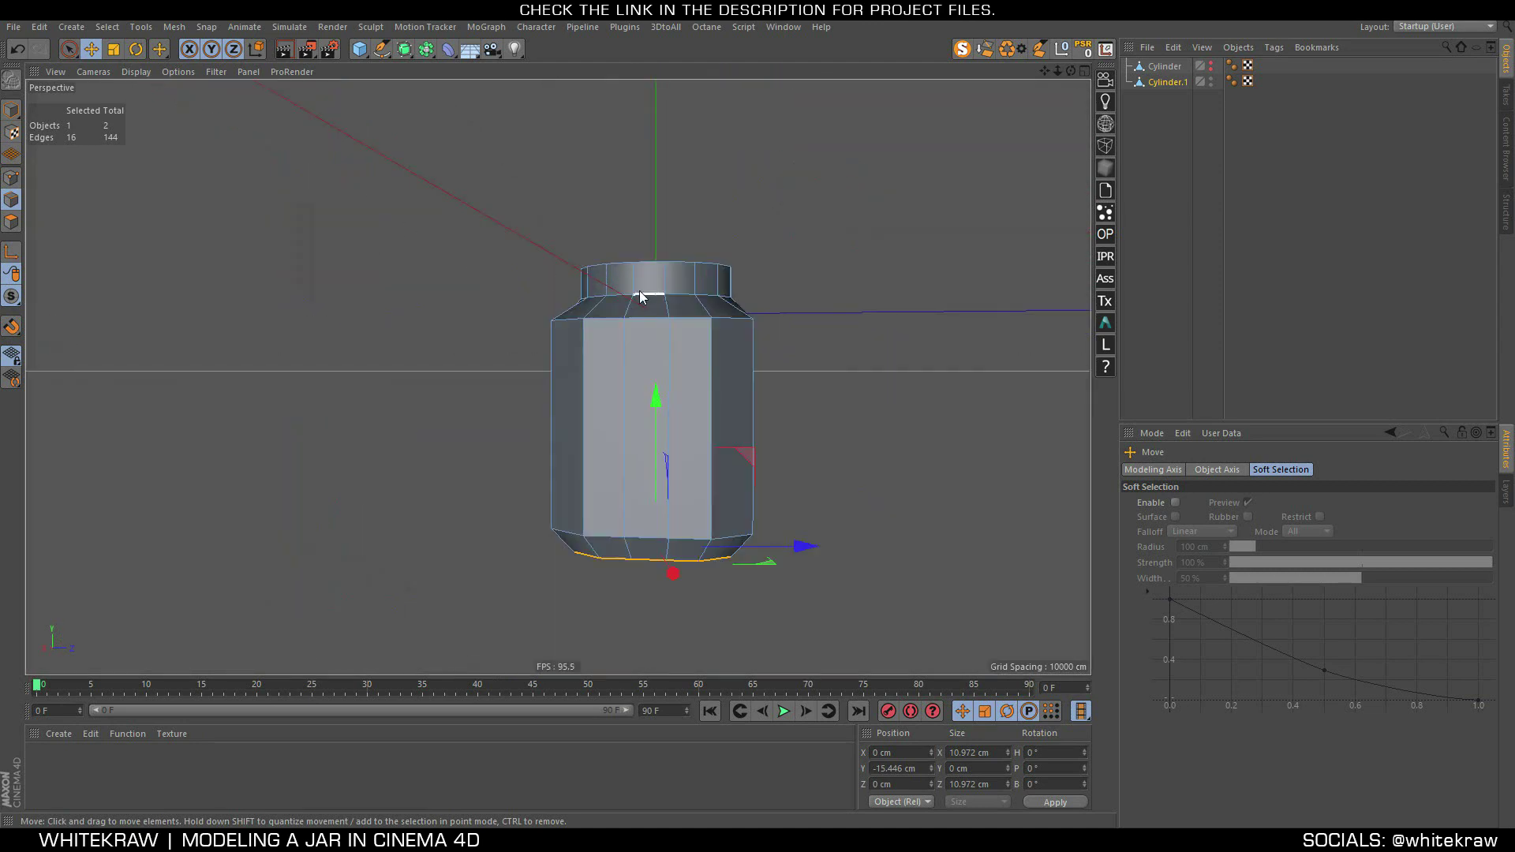
scroll(639, 290, "up", 2)
mouse_move(462, 344)
left_mouse_down("alt")
mouse_move(276, 346)
mouse_move(215, 330)
mouse_move(502, 336)
mouse_move(639, 390)
mouse_move(637, 366)
mouse_move(570, 437)
mouse_move(540, 550)
mouse_move(557, 402)
mouse_move(480, 348)
mouse_move(392, 347)
mouse_move(429, 362)
left_mouse_up("alt")
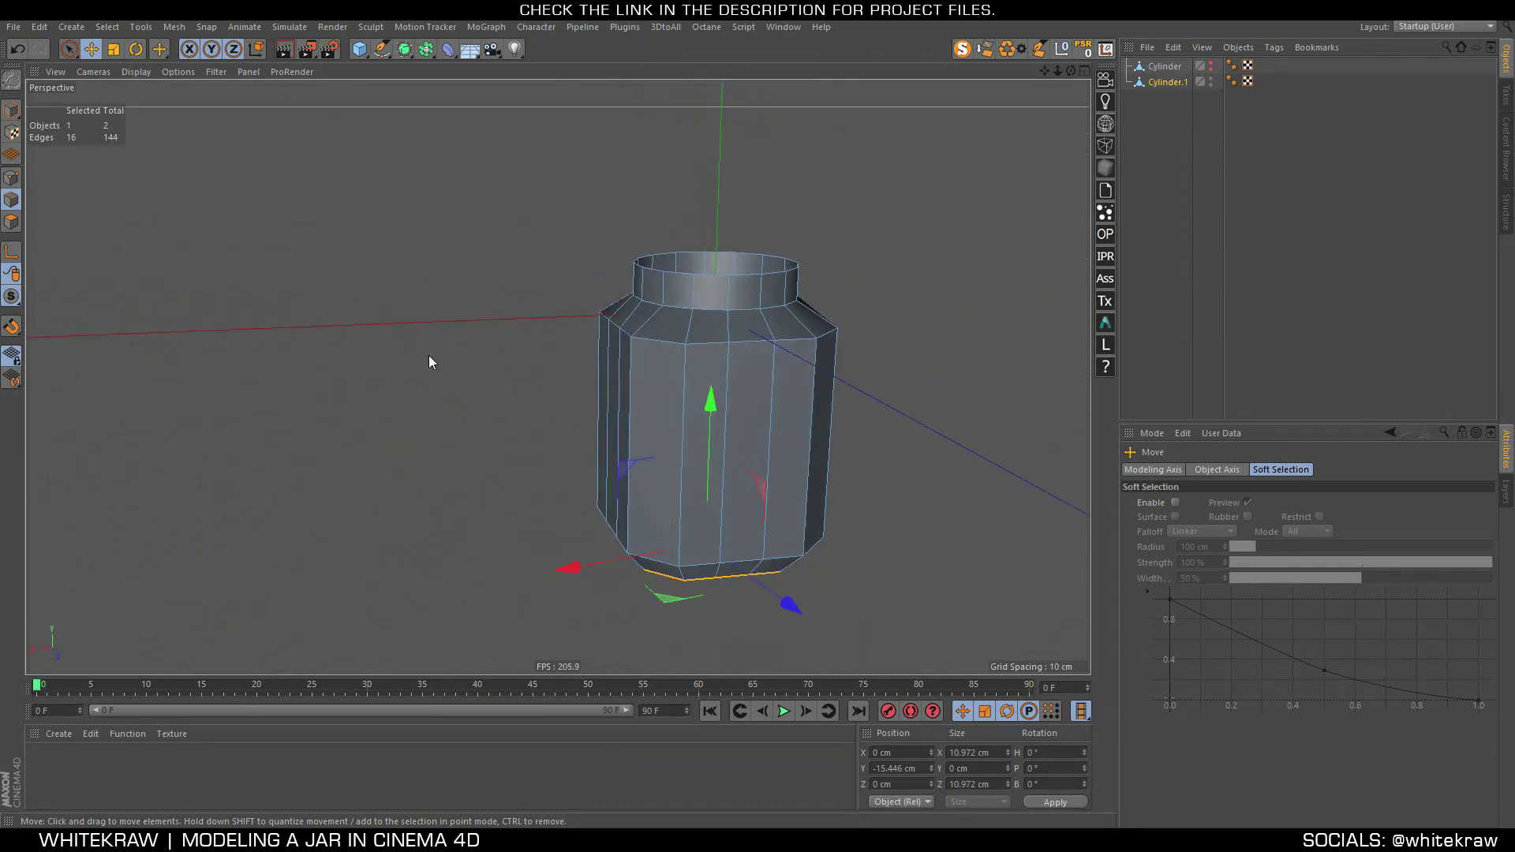
middle_click(429, 362)
middle_click(349, 581)
middle_click(500, 514)
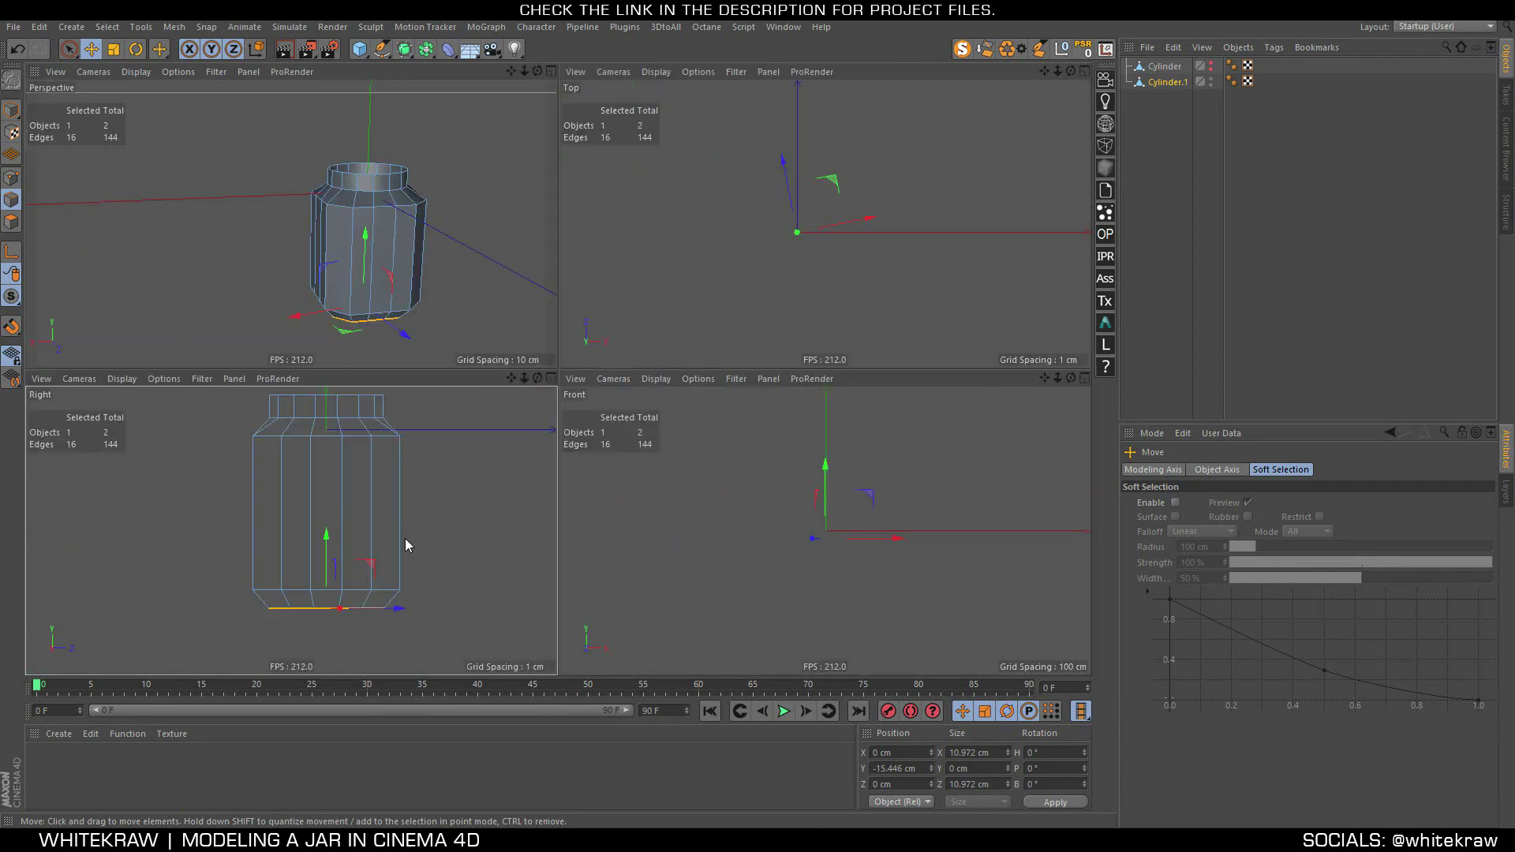
mouse_move(331, 268)
left_mouse_down("alt")
mouse_move(259, 276)
mouse_move(541, 278)
left_mouse_up("alt")
middle_click(541, 277)
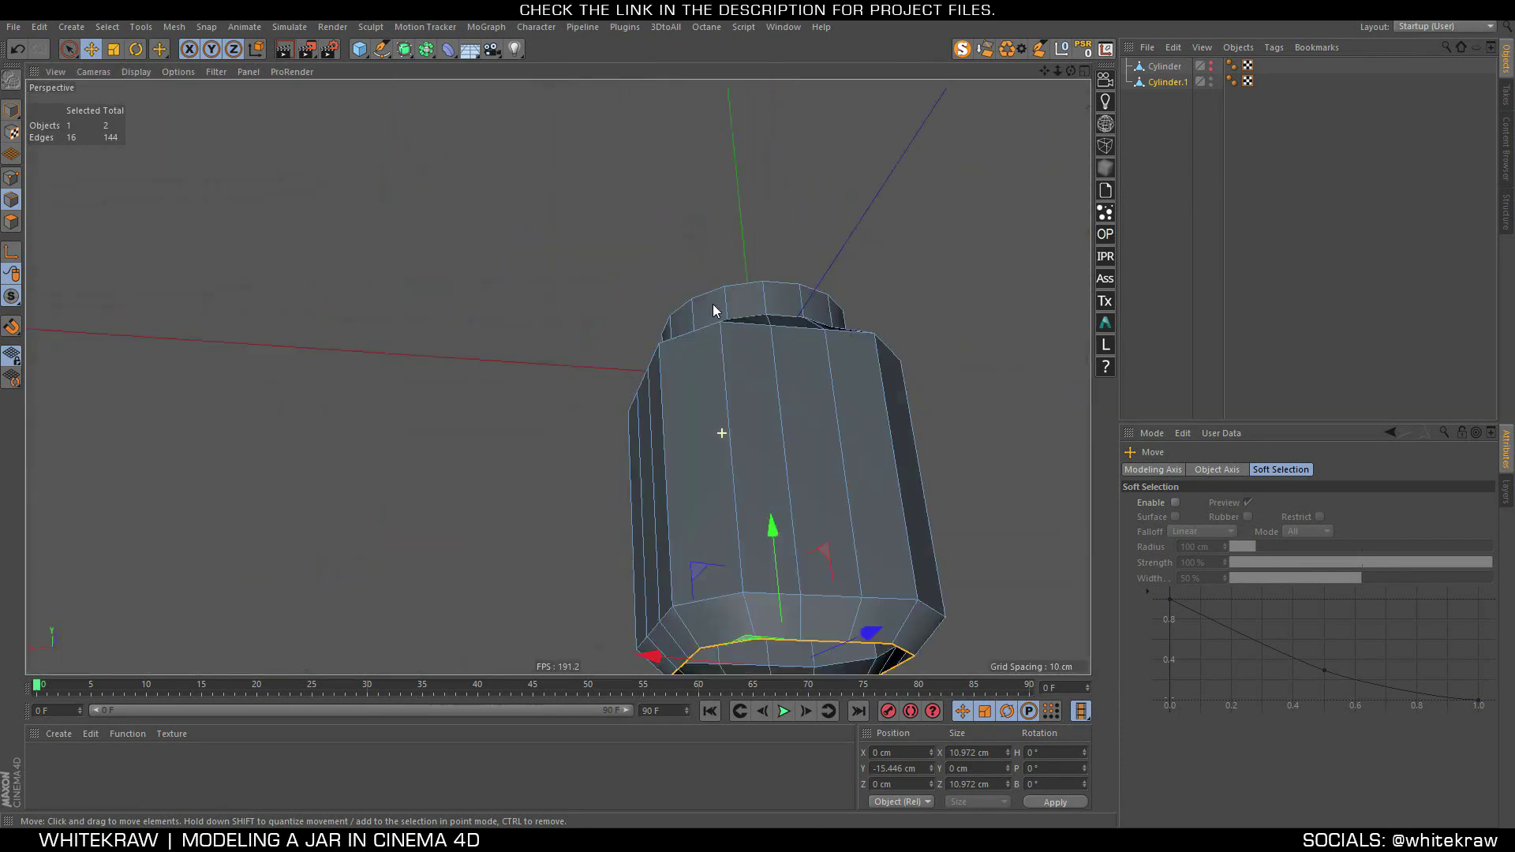
middle_click_drag(667, 455, 456, 224, "alt")
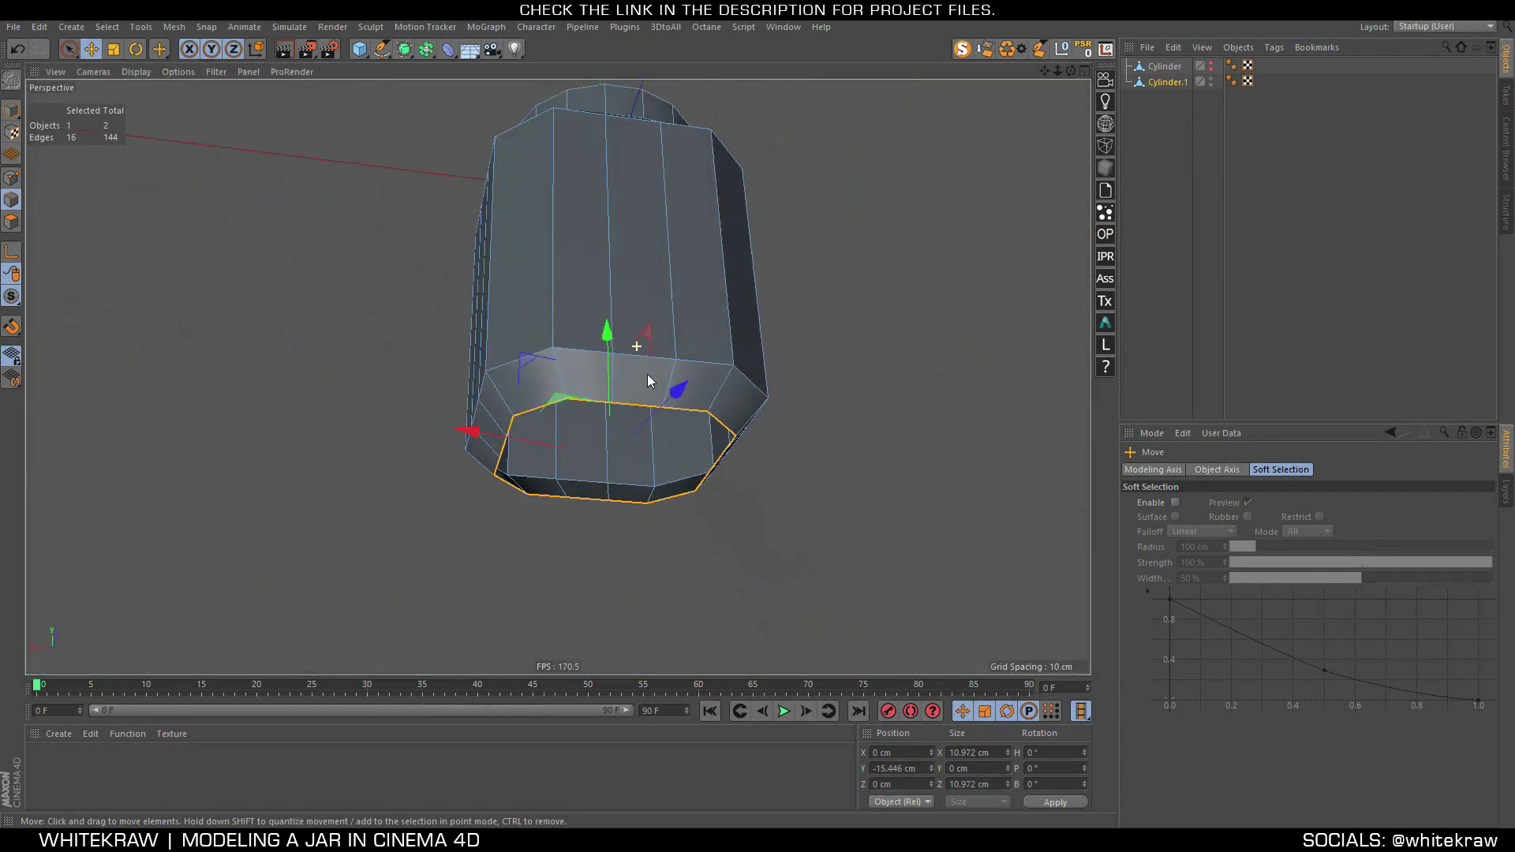
Extrude two more edge rings inward across the base and raise the inner loop slightly
key("t")
left_click_drag(912, 448, 620, 452, "ctrl")
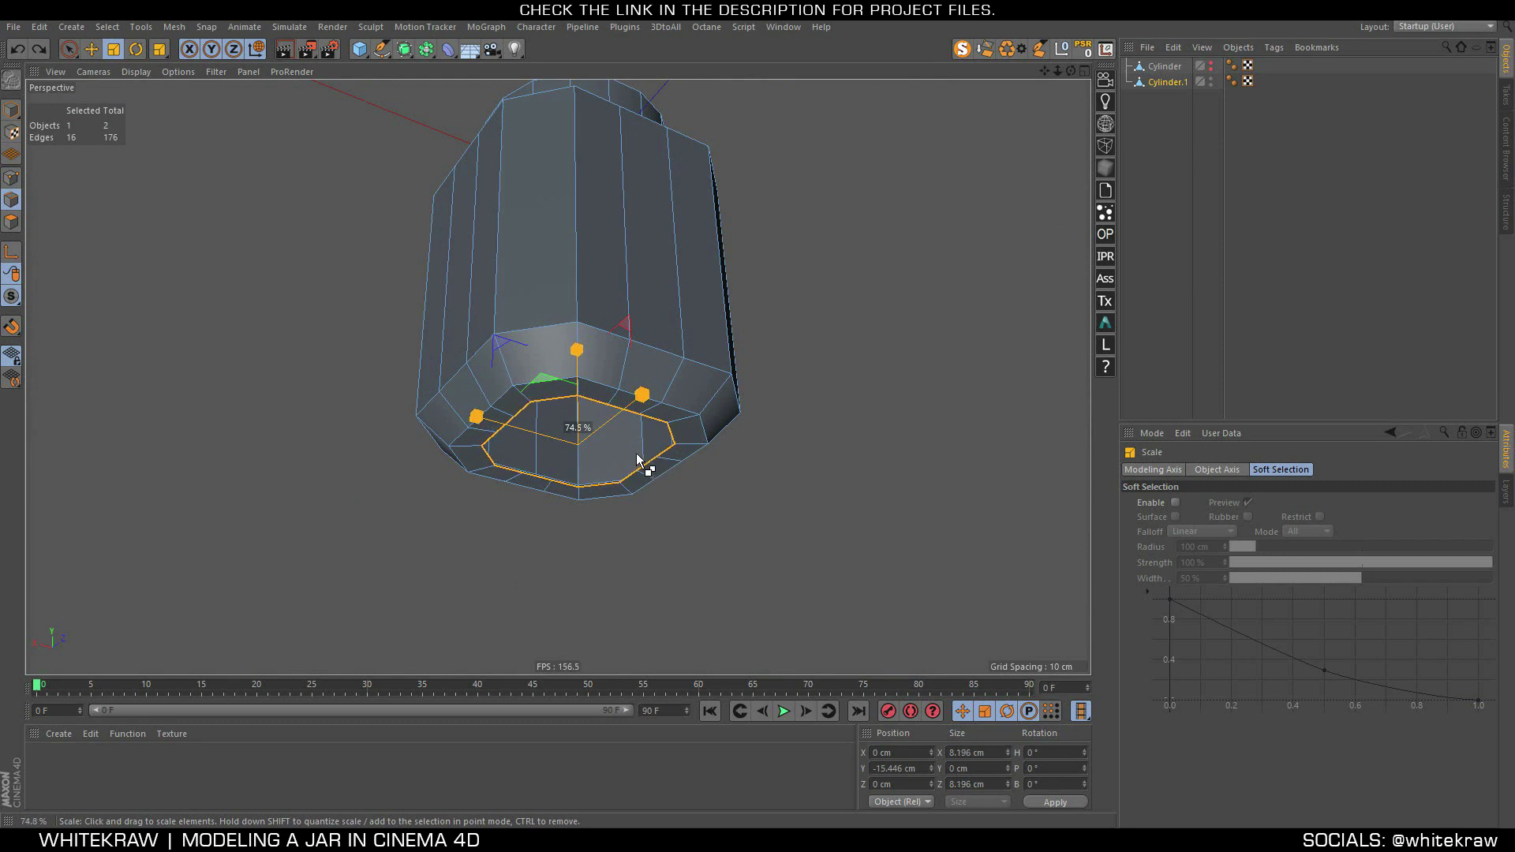
mouse_move(827, 472)
left_mouse_down("ctrl")
mouse_move(523, 466)
mouse_move(538, 467)
left_mouse_up("ctrl")
key("e")
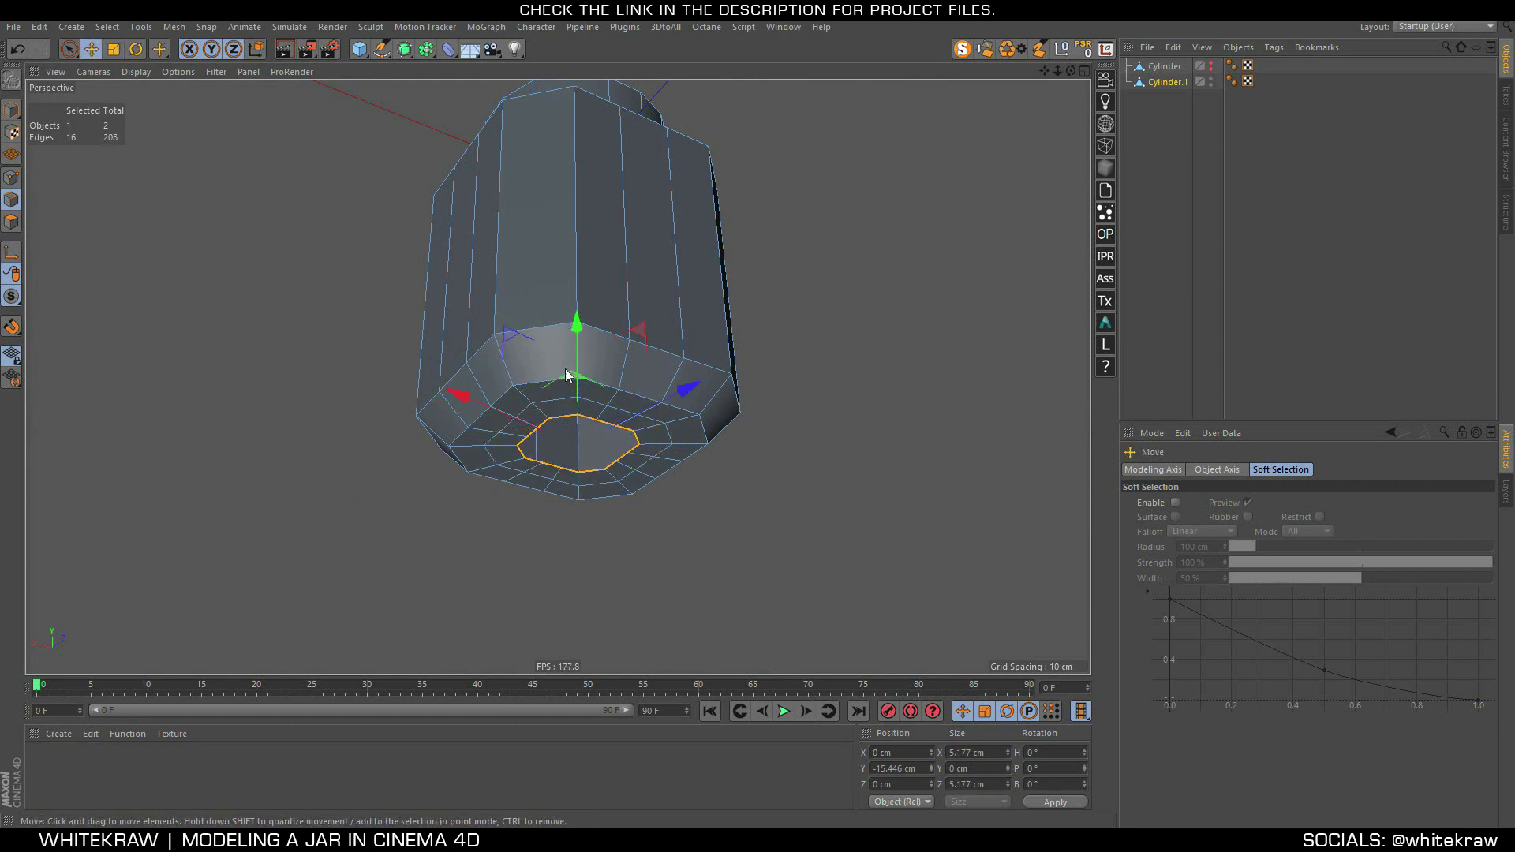
left_click_drag(579, 335, 564, 383)
Set the jar body's Phong angle to 30° and look up into the bottom opening
right_click_drag(564, 383, 619, 376, "alt")
mouse_move(619, 376)
left_mouse_down("alt")
mouse_move(494, 524)
mouse_move(574, 507)
mouse_move(632, 332)
mouse_move(617, 317)
left_mouse_up("alt")
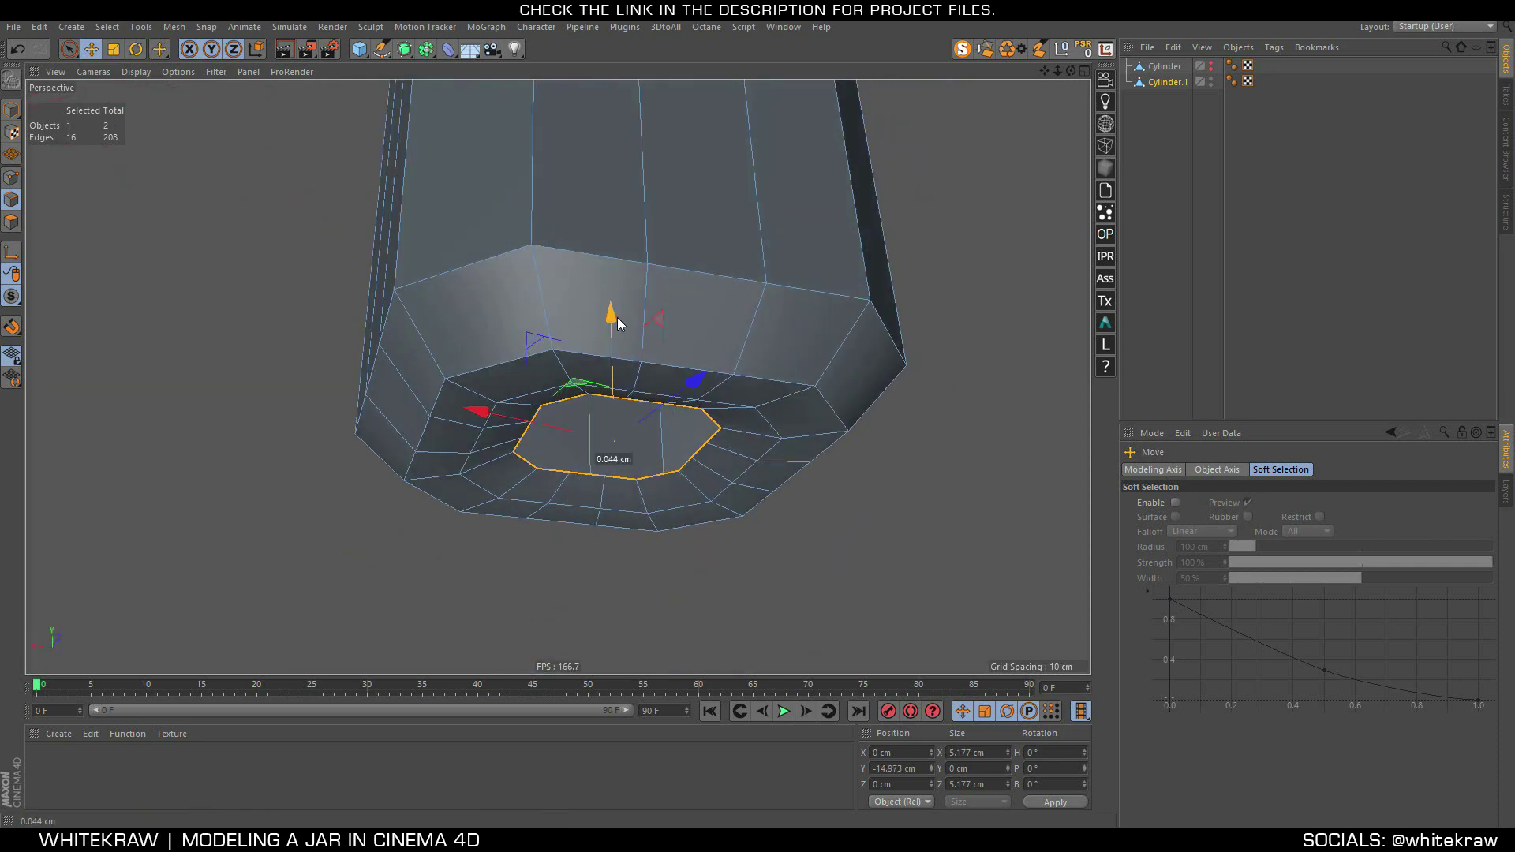
left_click(1231, 82)
left_click(1227, 518)
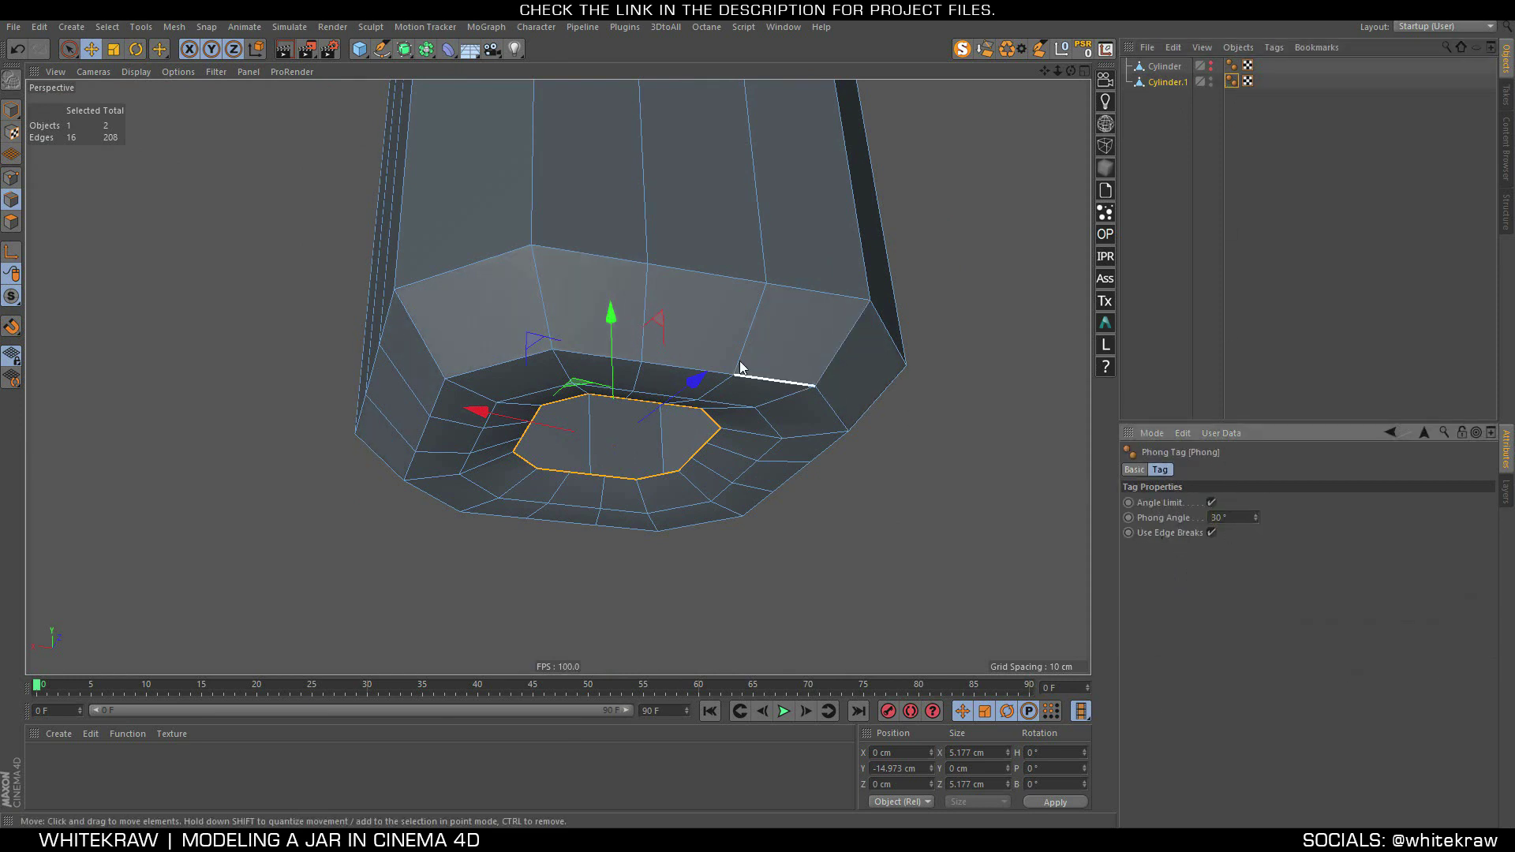
mouse_move(734, 374)
left_mouse_down("alt")
mouse_move(697, 281)
mouse_move(724, 422)
left_mouse_up("alt")
mouse_move(666, 340)
left_mouse_down("alt")
mouse_move(679, 341)
mouse_move(587, 130)
mouse_move(626, 212)
left_mouse_up("alt")
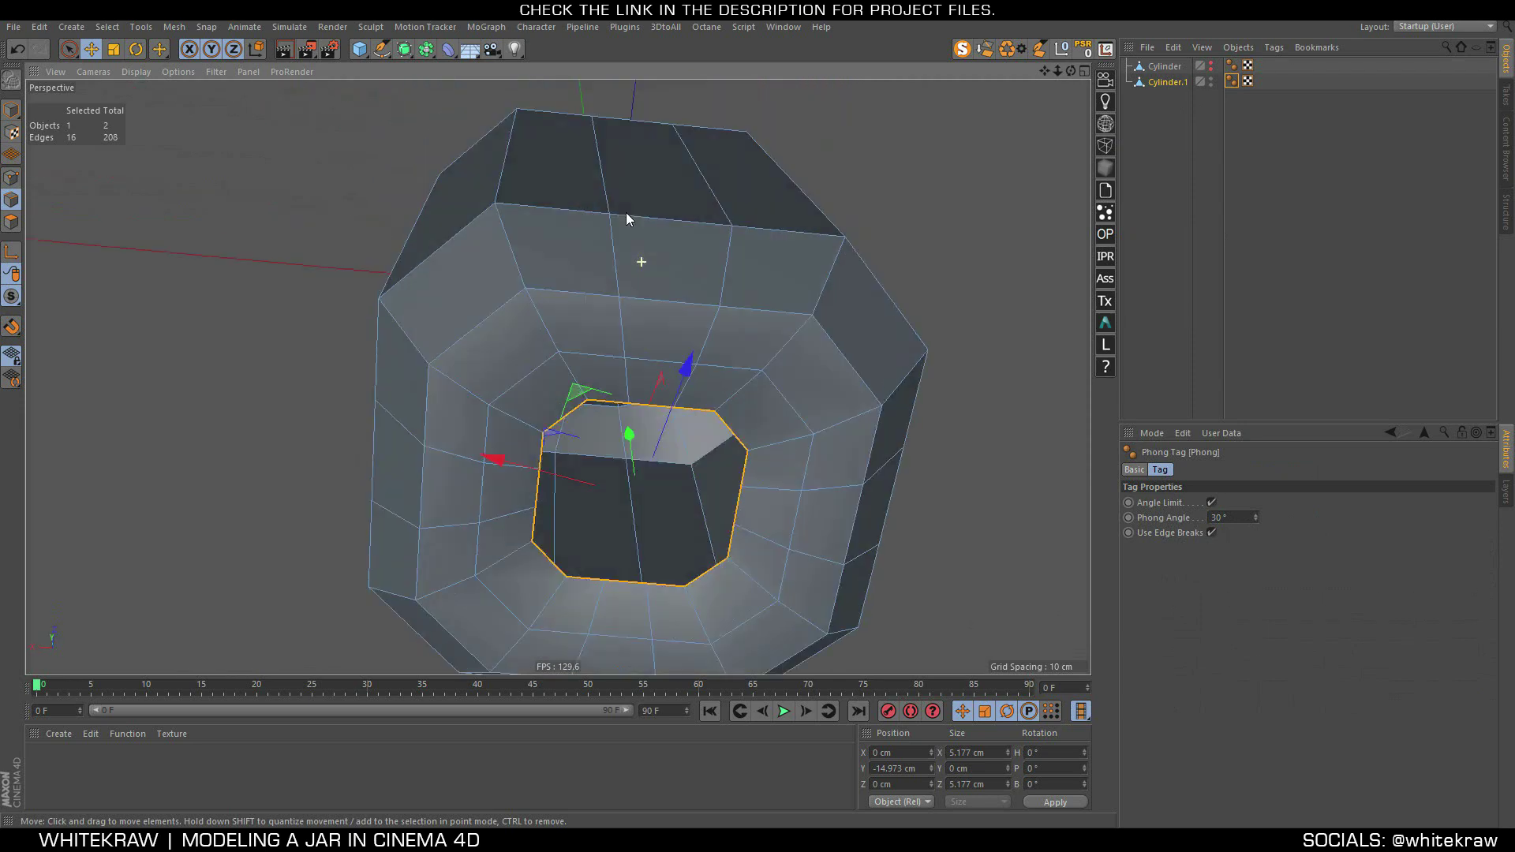
Bridge the hole's bottom edge to its top edge, creating one polygon strip across the opening
right_click(622, 523)
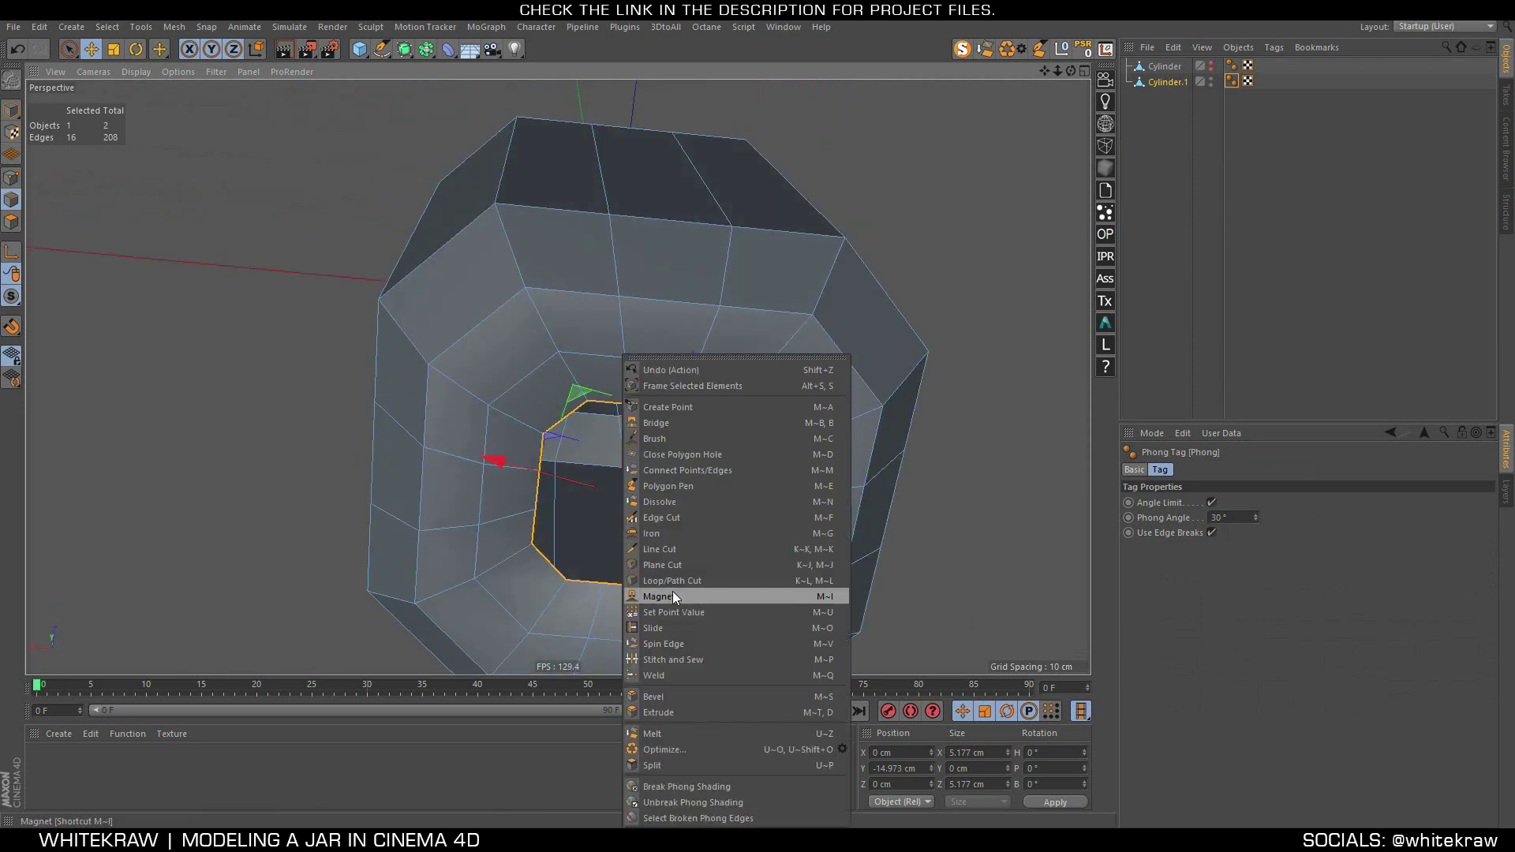
left_click(664, 422)
left_click_drag(712, 647, 770, 613)
mouse_move(710, 500)
left_mouse_down("alt")
mouse_move(666, 377)
mouse_move(589, 444)
left_mouse_up("alt")
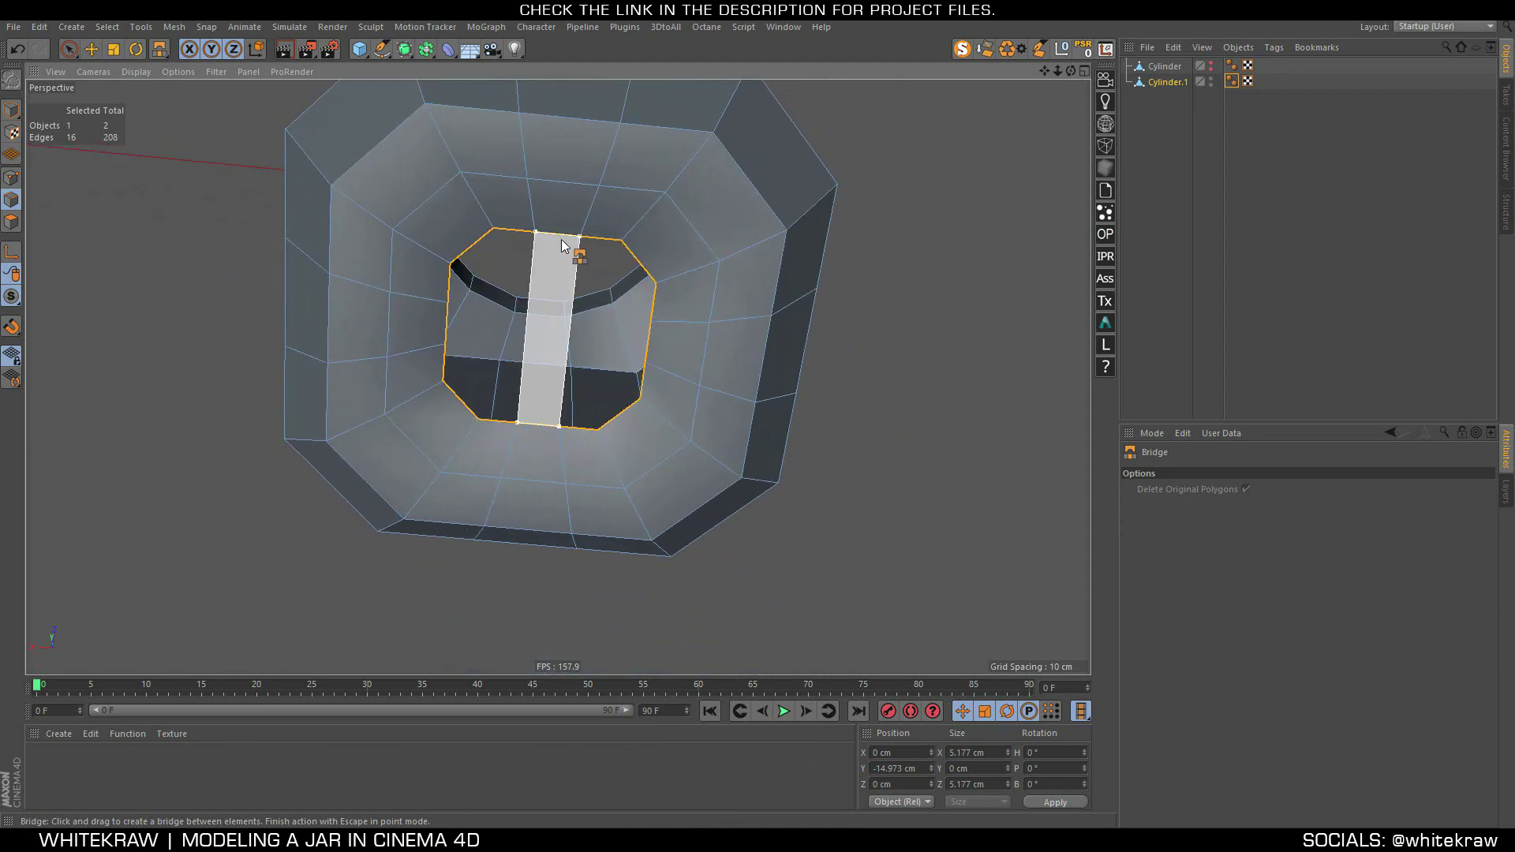
left_click_drag(546, 352, 561, 240)
mouse_move(584, 437)
left_mouse_down()
mouse_move(608, 234)
mouse_move(520, 390)
left_mouse_up()
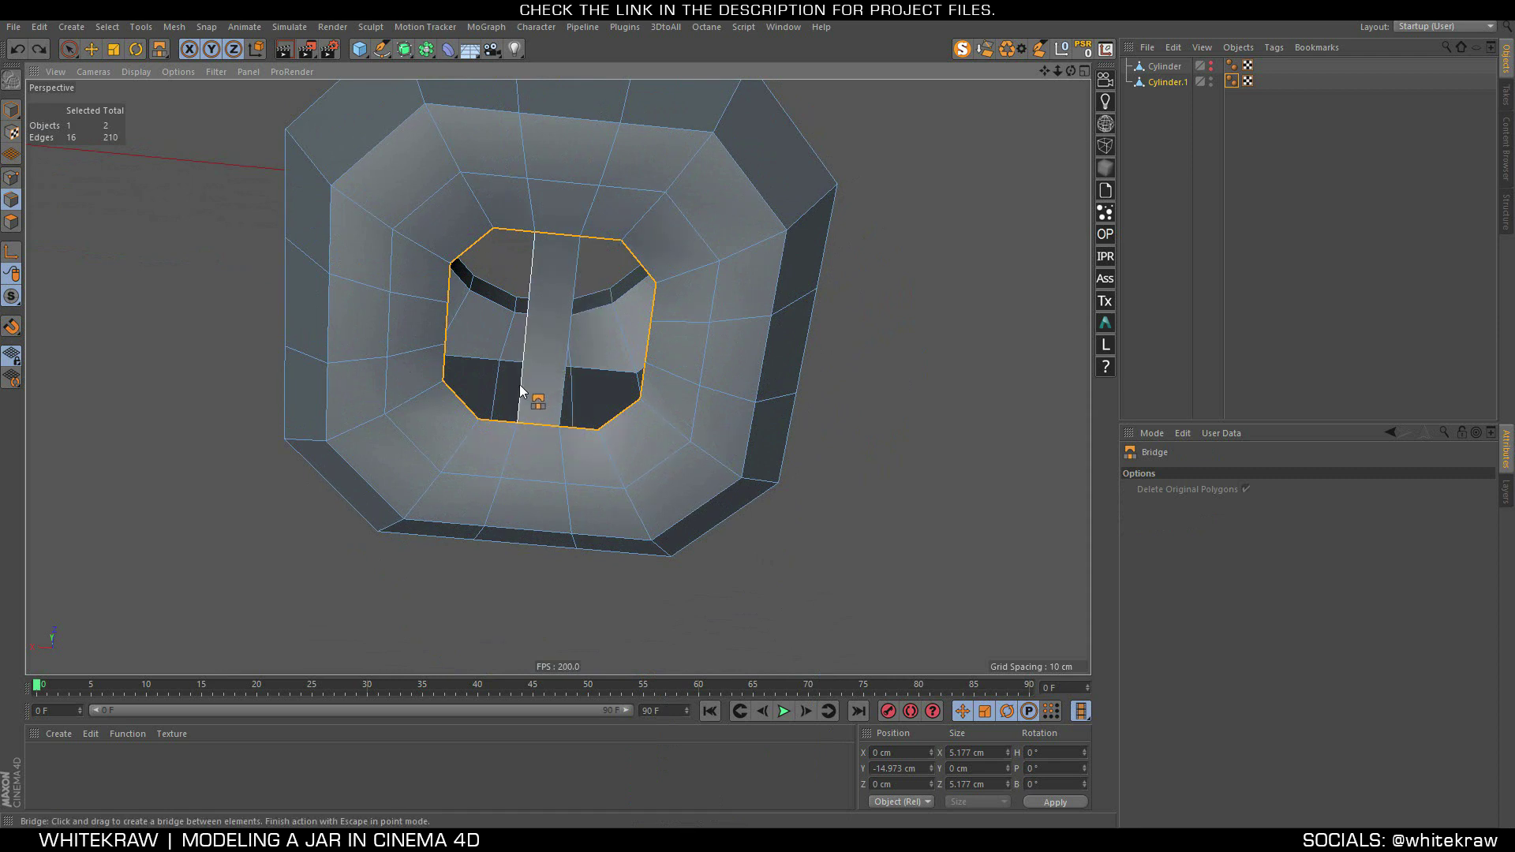
key("ctrl+z")
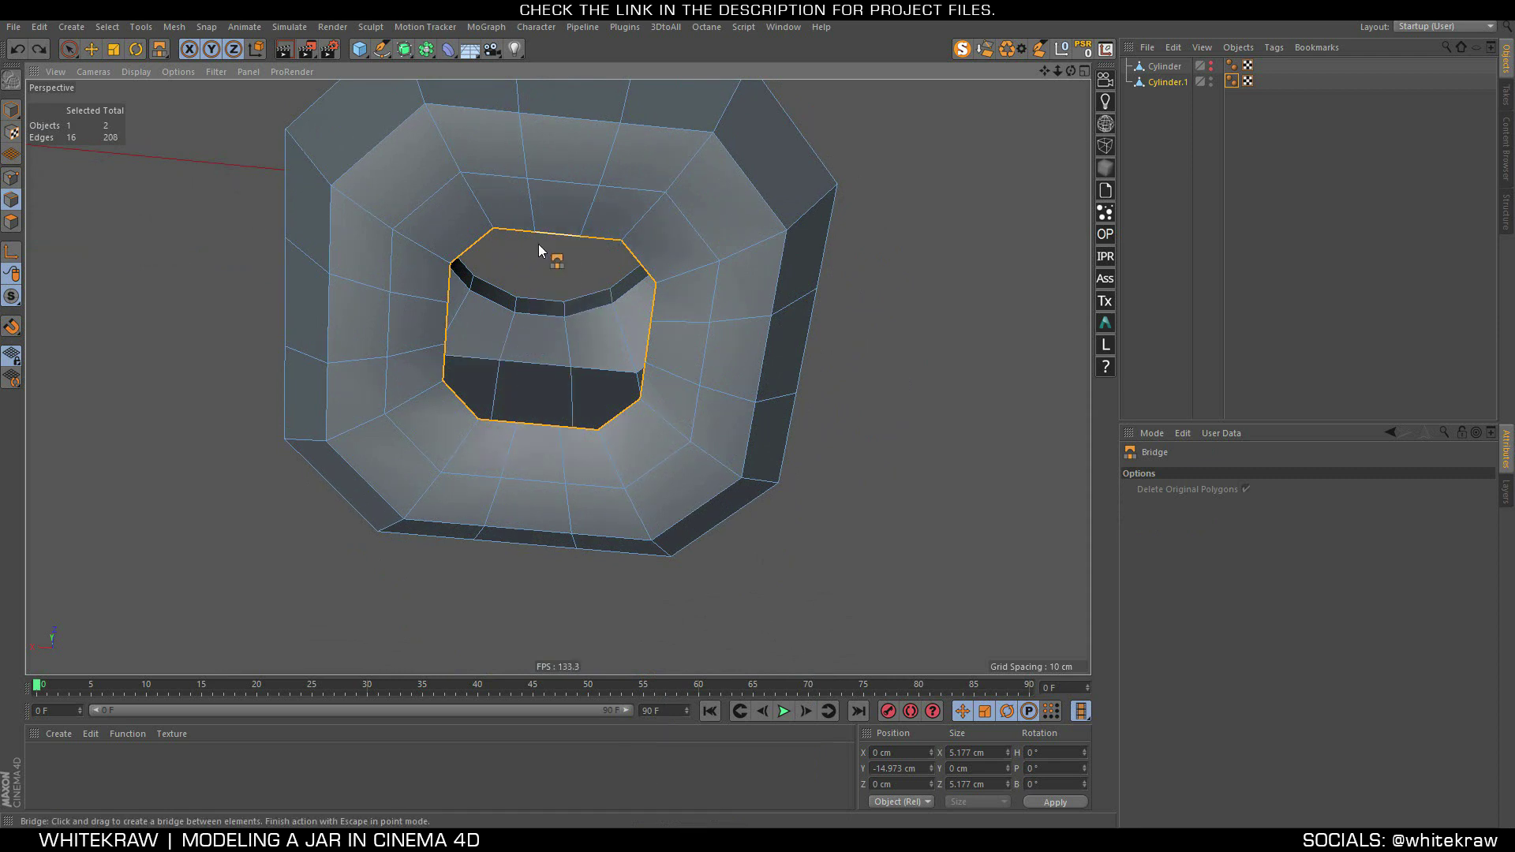
mouse_move(501, 236)
left_mouse_down("alt")
mouse_move(547, 186)
mouse_move(518, 217)
mouse_move(512, 378)
left_mouse_up("alt")
left_click_drag(596, 235, 544, 153, "alt")
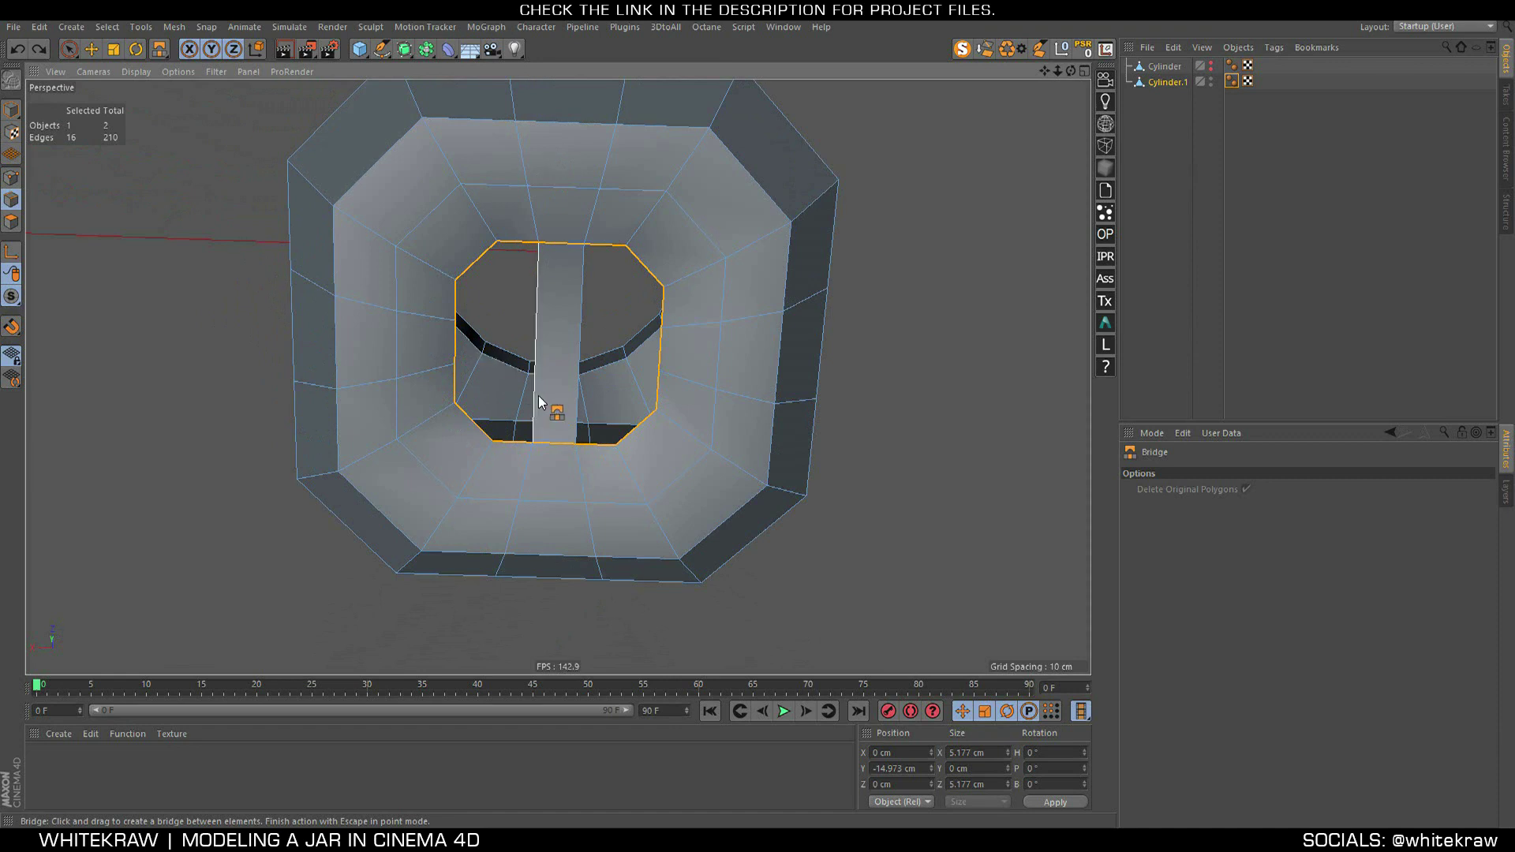
Try and undo symmetric loop cuts, then bridge further strips beside the first one
key("k")
key("l")
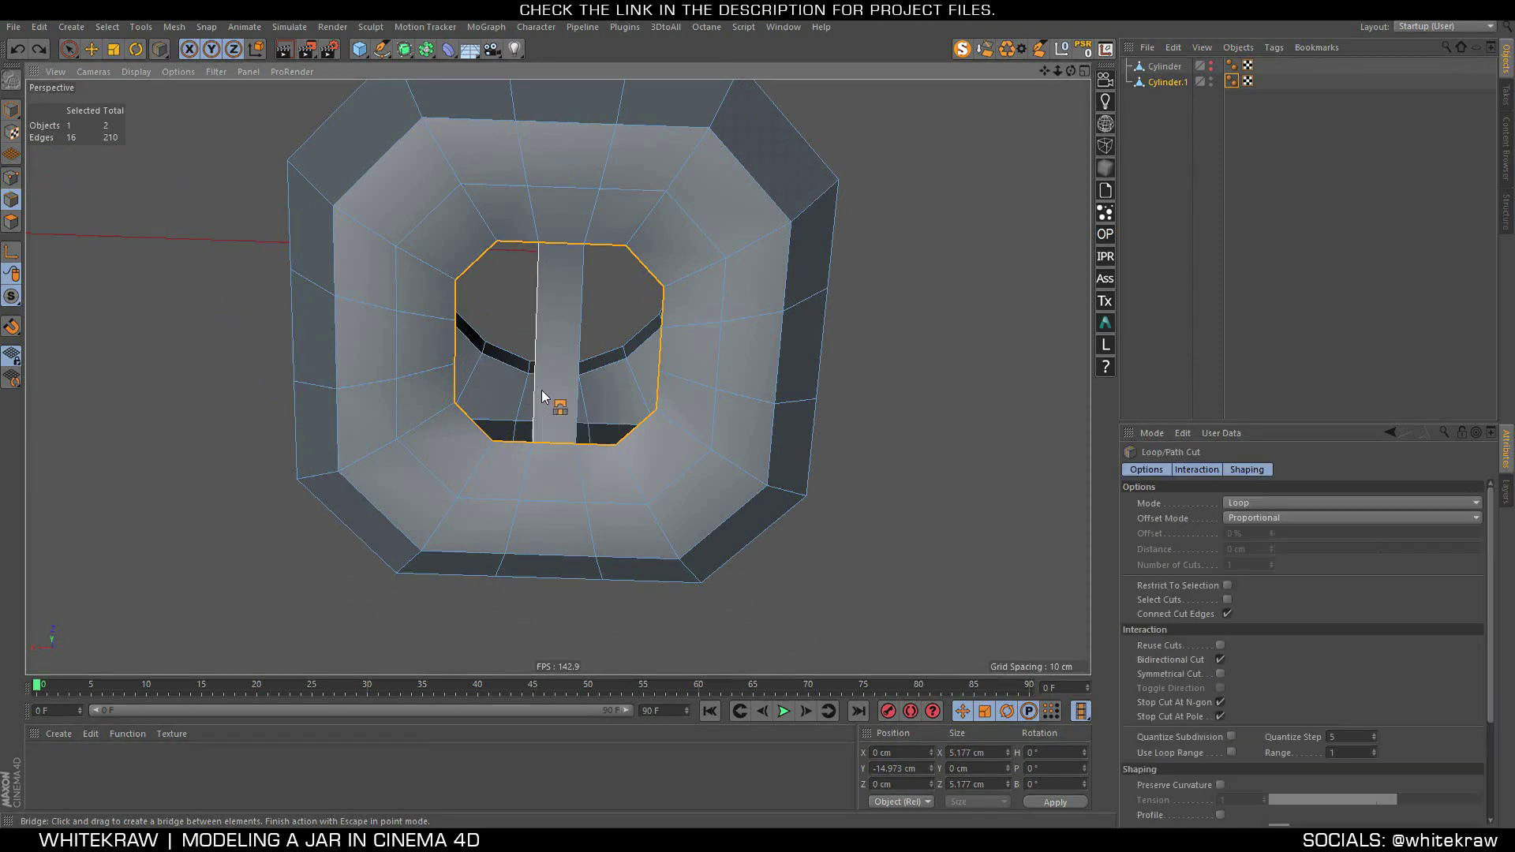
left_click(1220, 673)
left_click(578, 311)
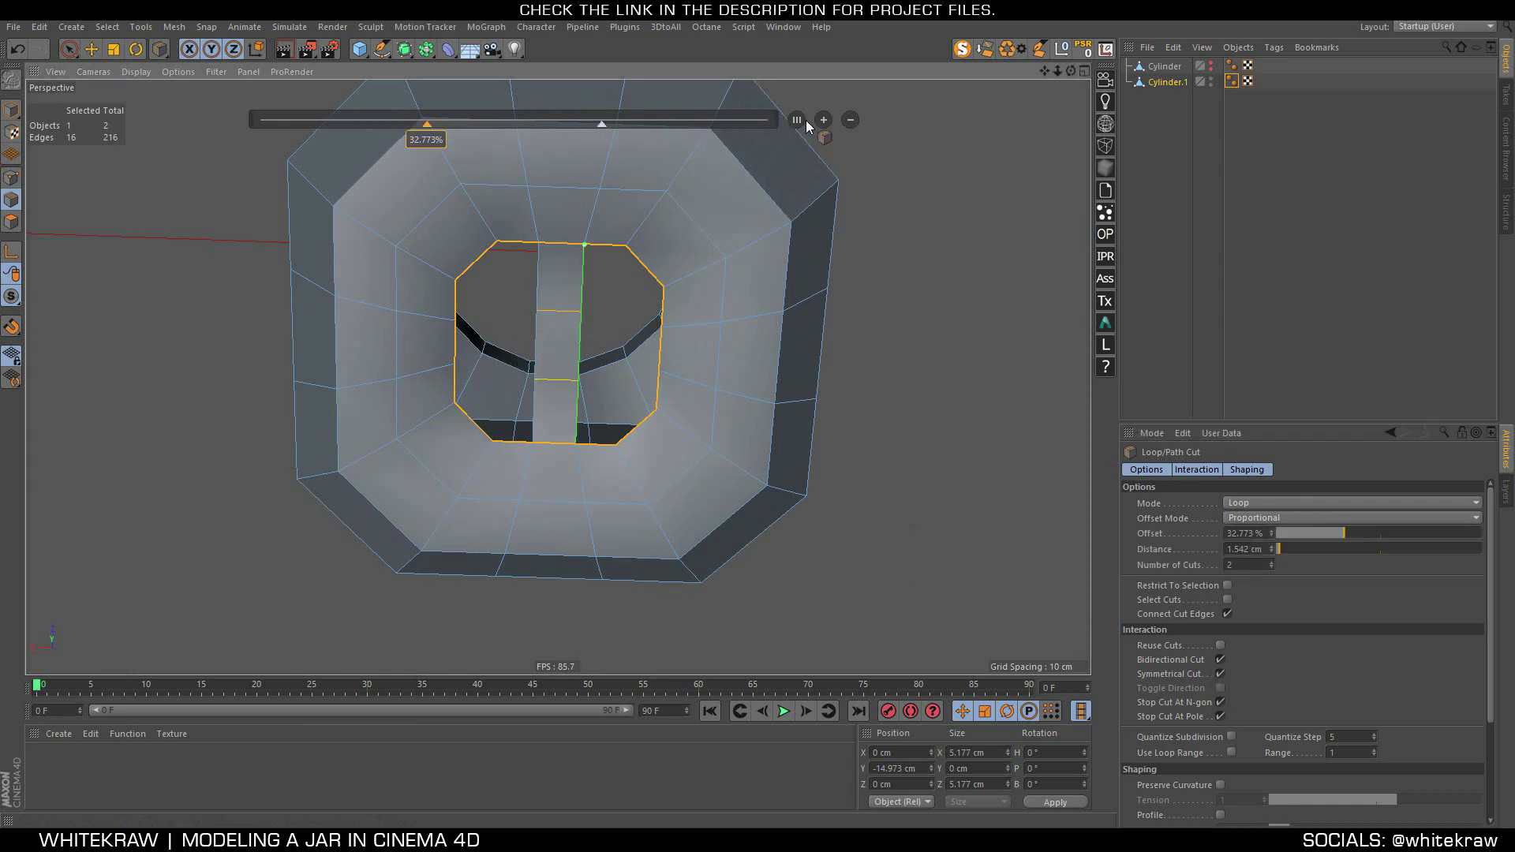
key("ctrl+z")
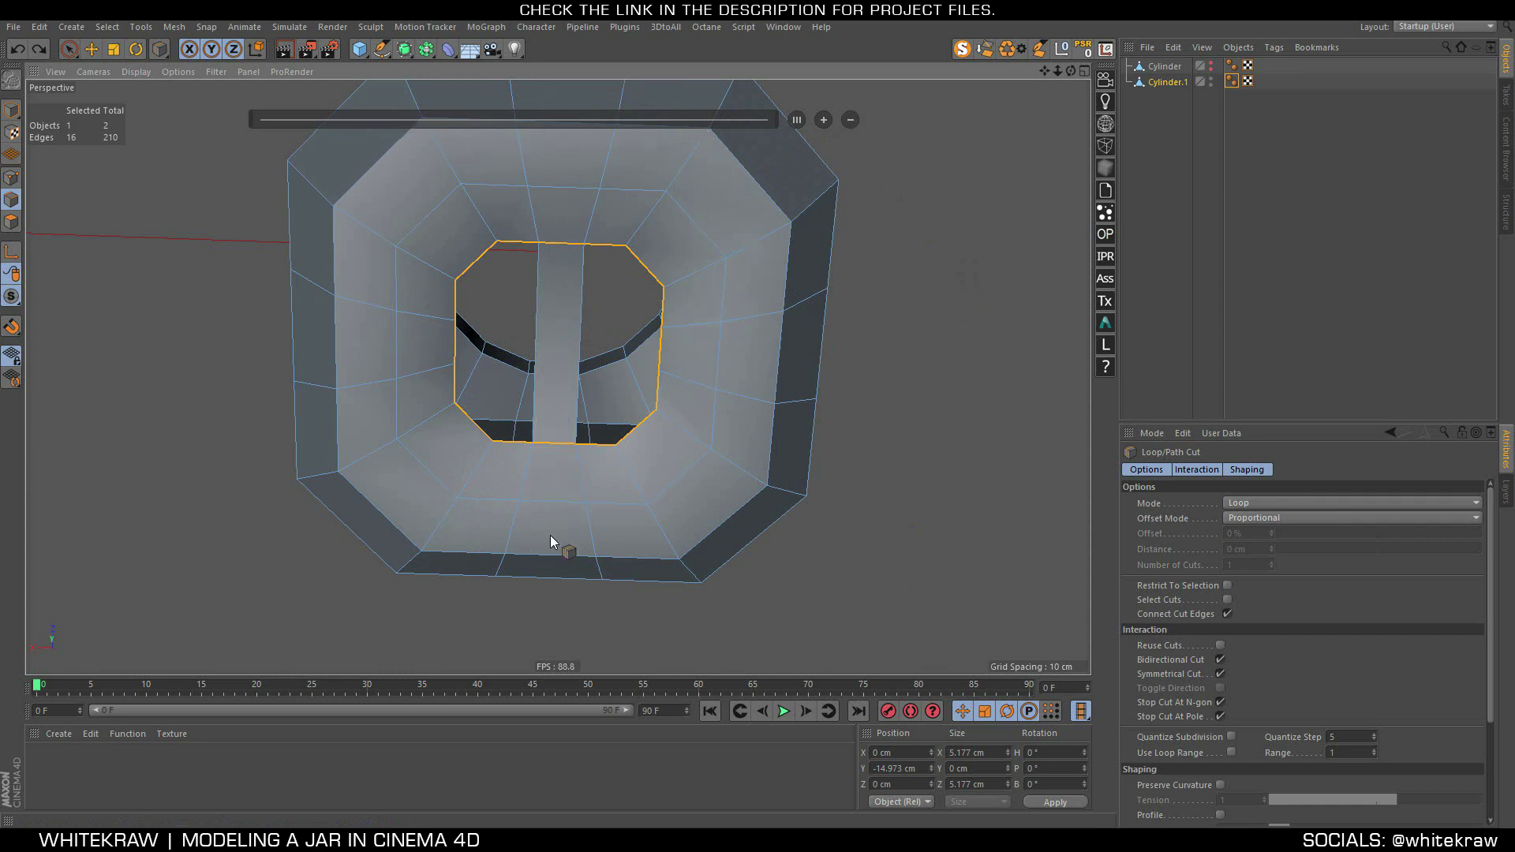
right_click(551, 534)
left_click(584, 465)
left_click_drag(584, 467, 615, 254)
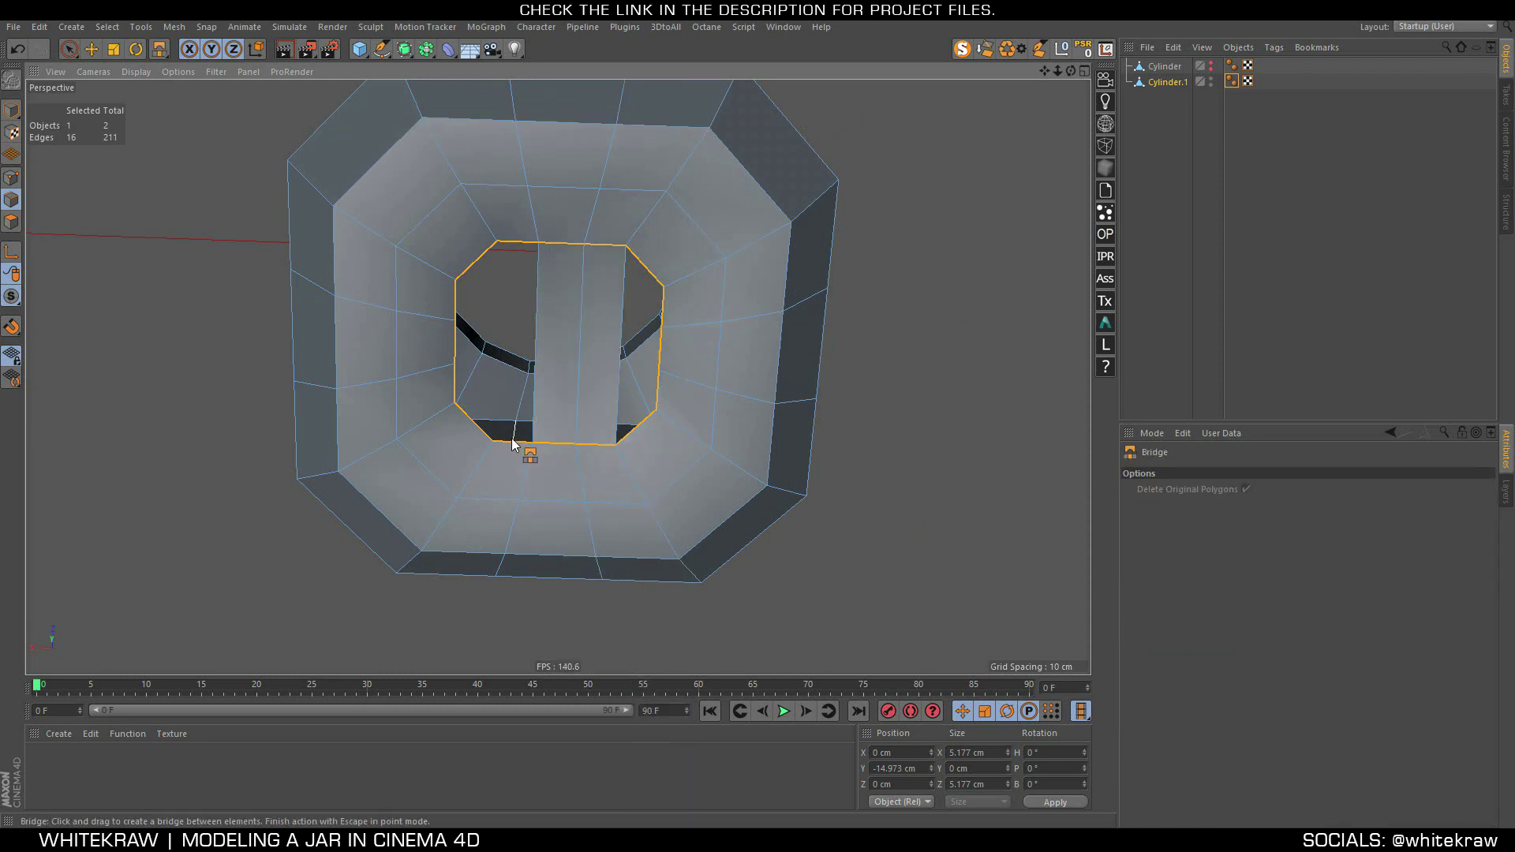
left_click_drag(523, 450, 534, 254)
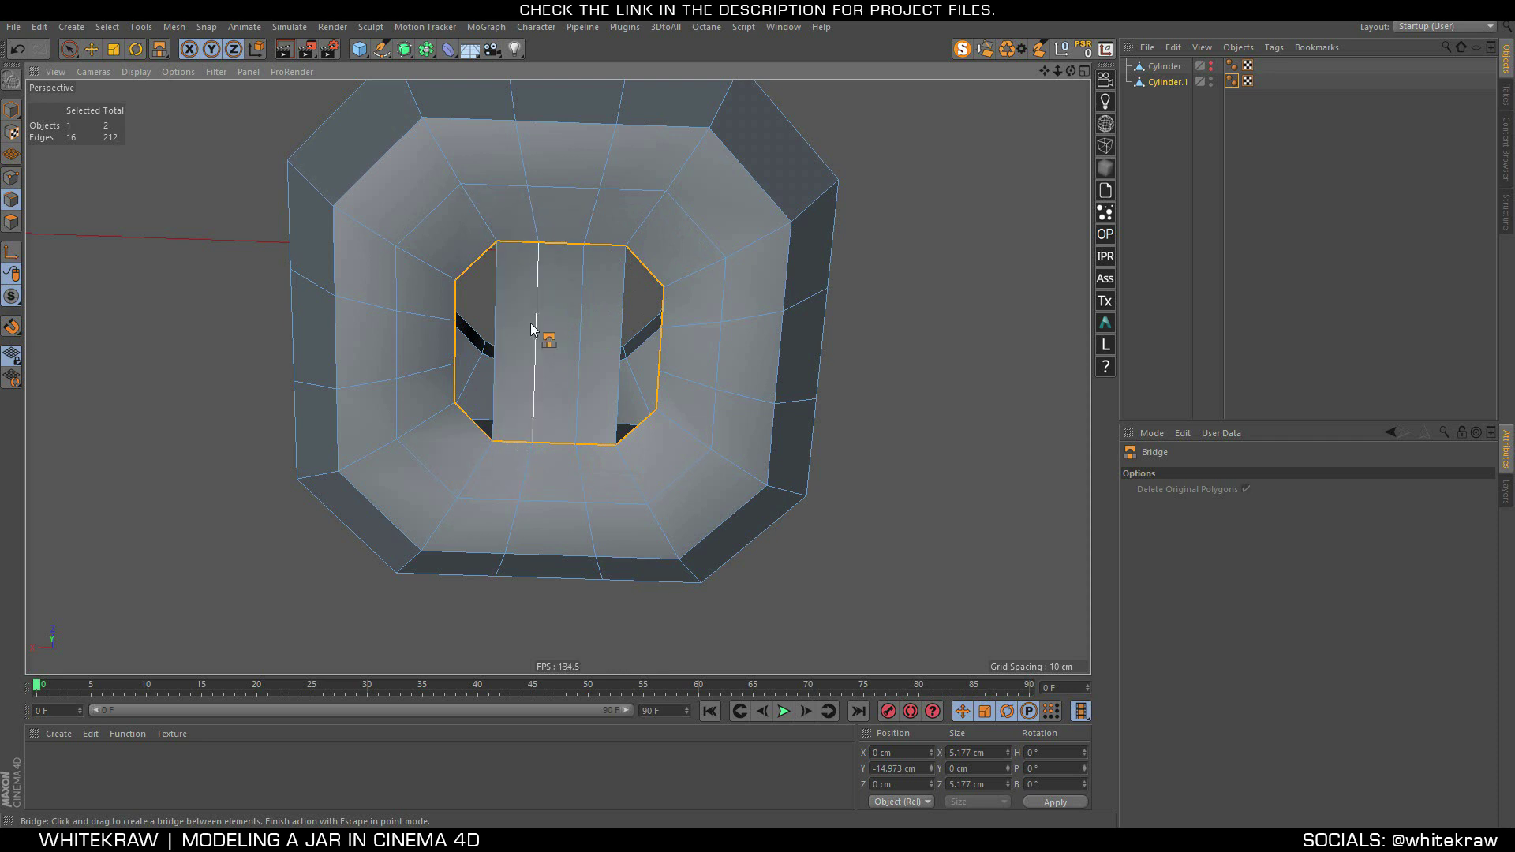
left_click_drag(531, 332, 540, 375, "alt")
Cut two evenly spaced loops across the bridge strips
key("k")
key("l")
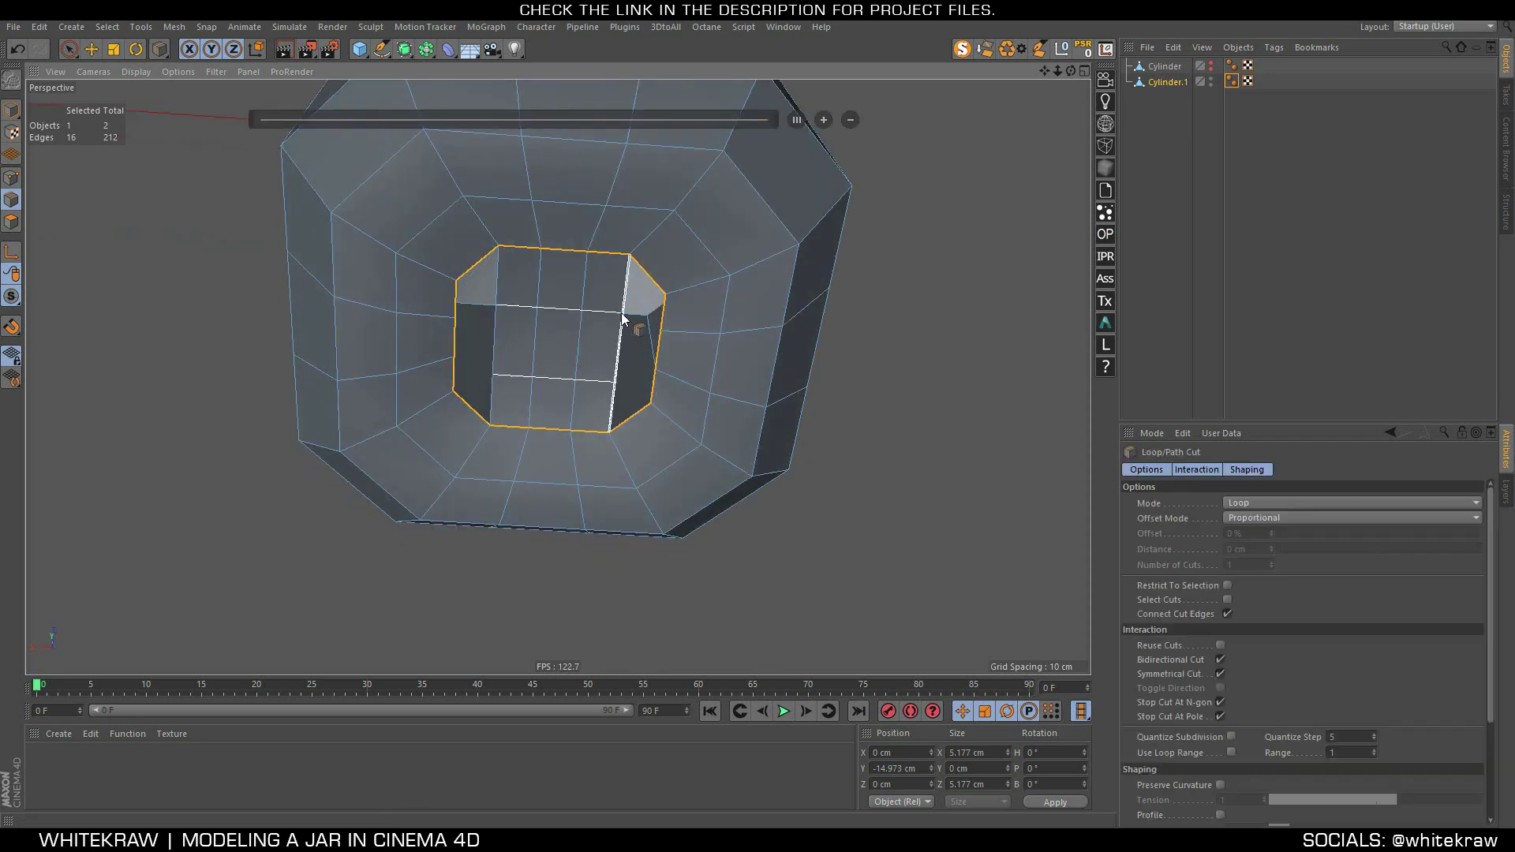
left_click(621, 313)
left_click(823, 119)
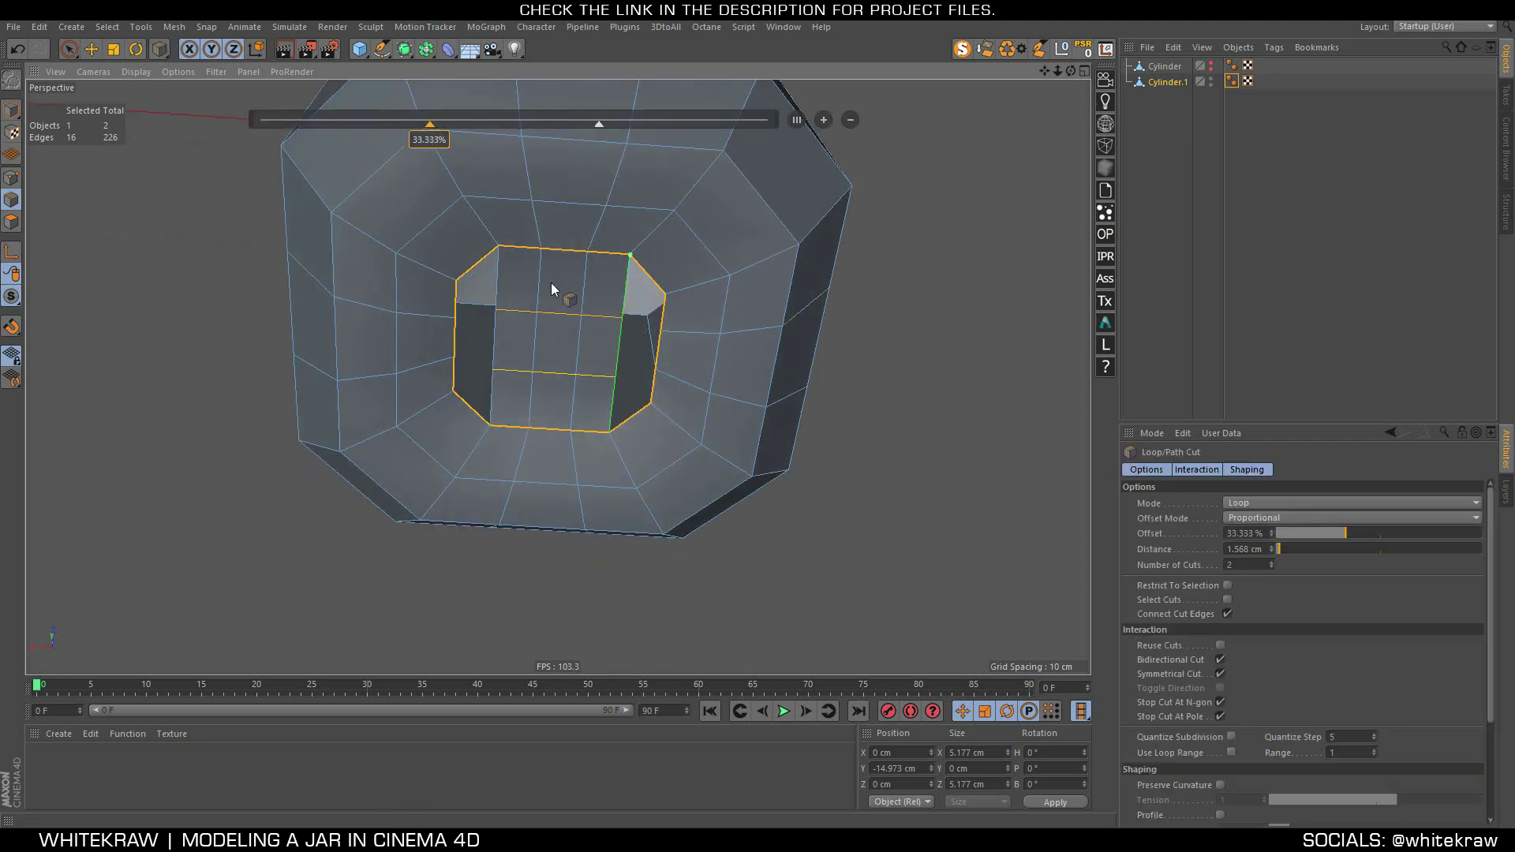
mouse_move(550, 282)
left_mouse_down("alt")
mouse_move(539, 243)
mouse_move(446, 287)
mouse_move(507, 300)
left_mouse_up("alt")
Bridge the remaining bottom-right, left and right gaps until the hole is covered
key("m")
key("b")
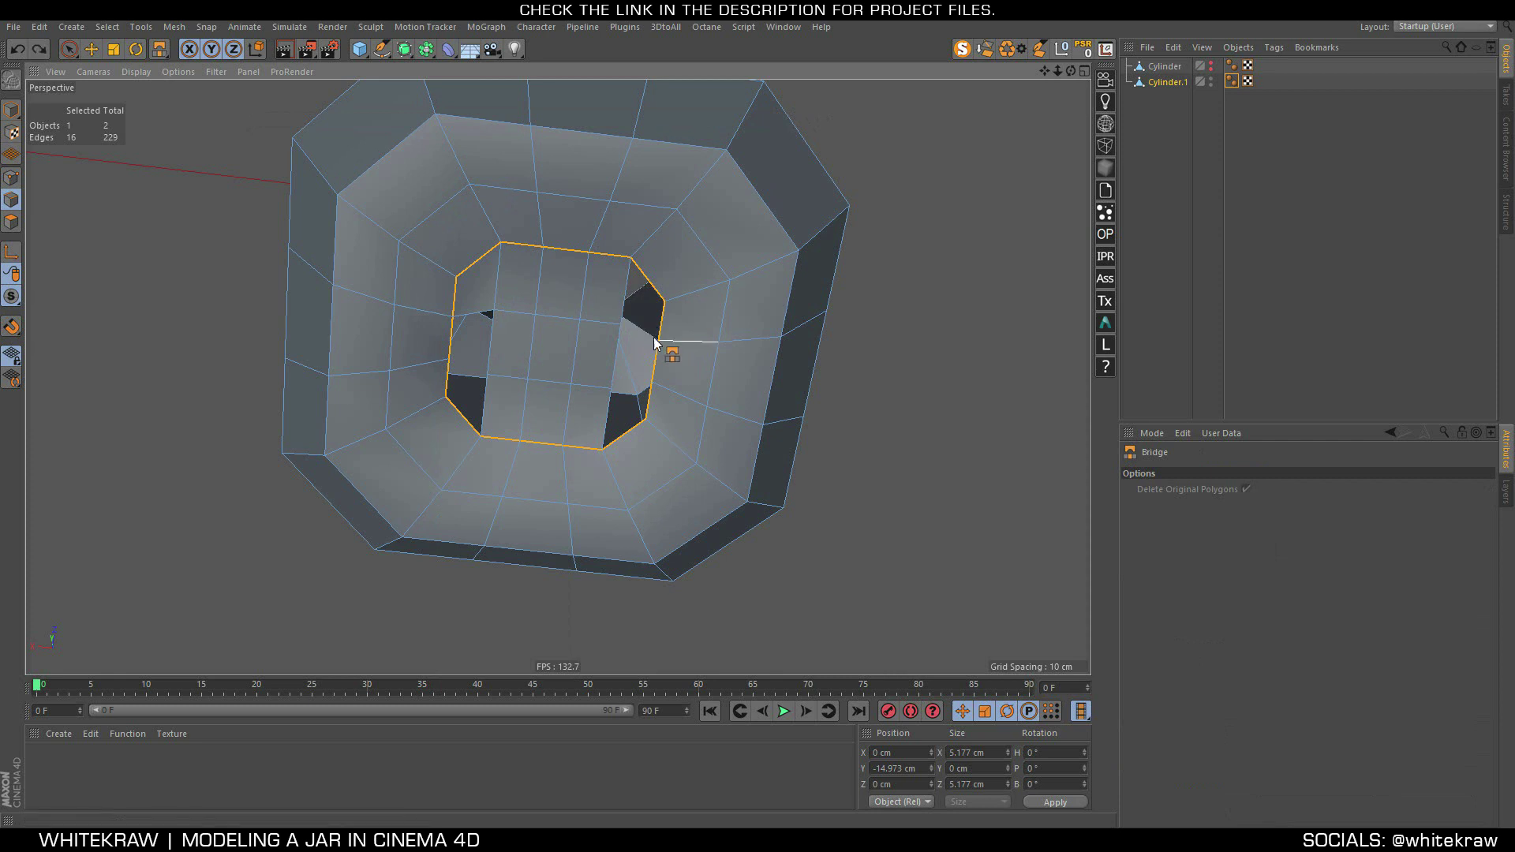
mouse_move(654, 330)
left_mouse_down()
mouse_move(644, 285)
mouse_move(623, 304)
mouse_move(666, 359)
mouse_move(609, 287)
left_mouse_up()
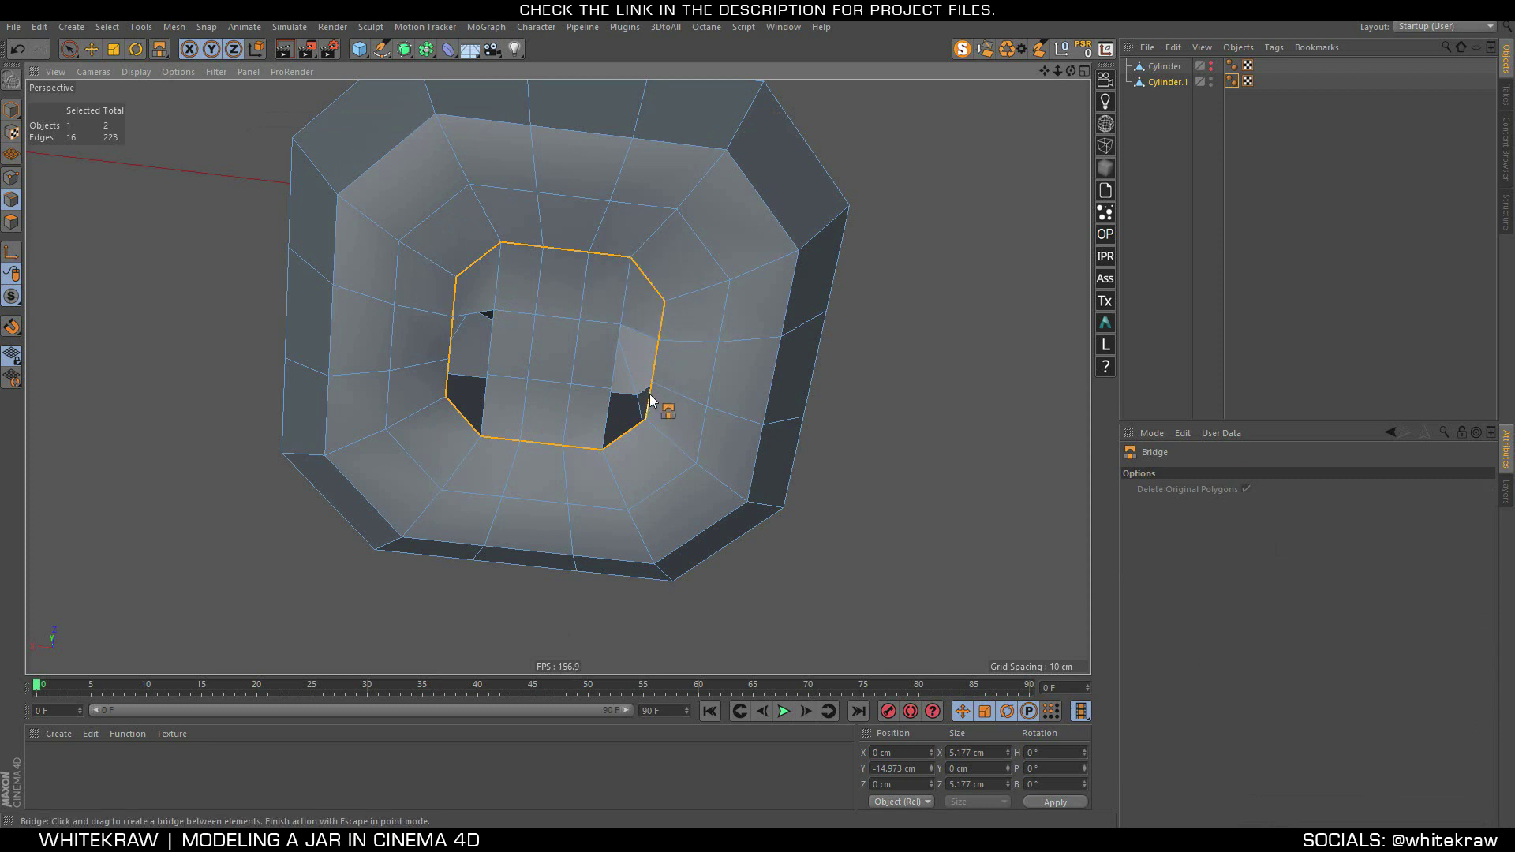
left_click_drag(651, 400, 590, 419)
mouse_move(476, 404)
left_mouse_down()
mouse_move(446, 382)
mouse_move(450, 341)
mouse_move(584, 341)
mouse_move(386, 332)
mouse_move(401, 292)
left_mouse_up()
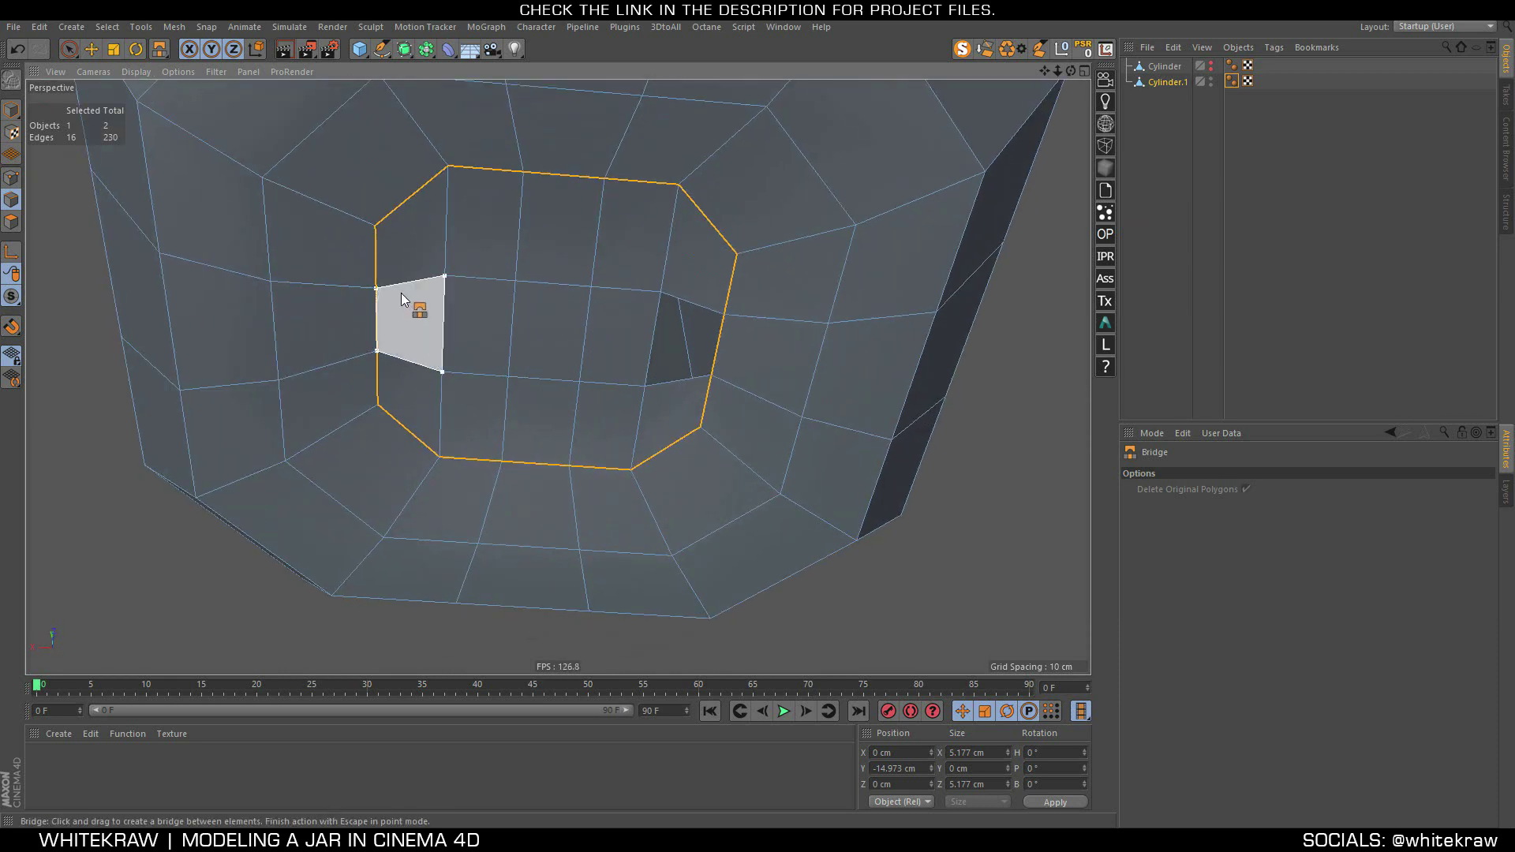
left_click_drag(669, 372, 696, 304)
mouse_move(695, 305)
left_mouse_down("alt")
mouse_move(543, 225)
mouse_move(551, 249)
left_mouse_up("alt")
Select the four centre points of the bottom grid in Point mode
left_click(11, 187)
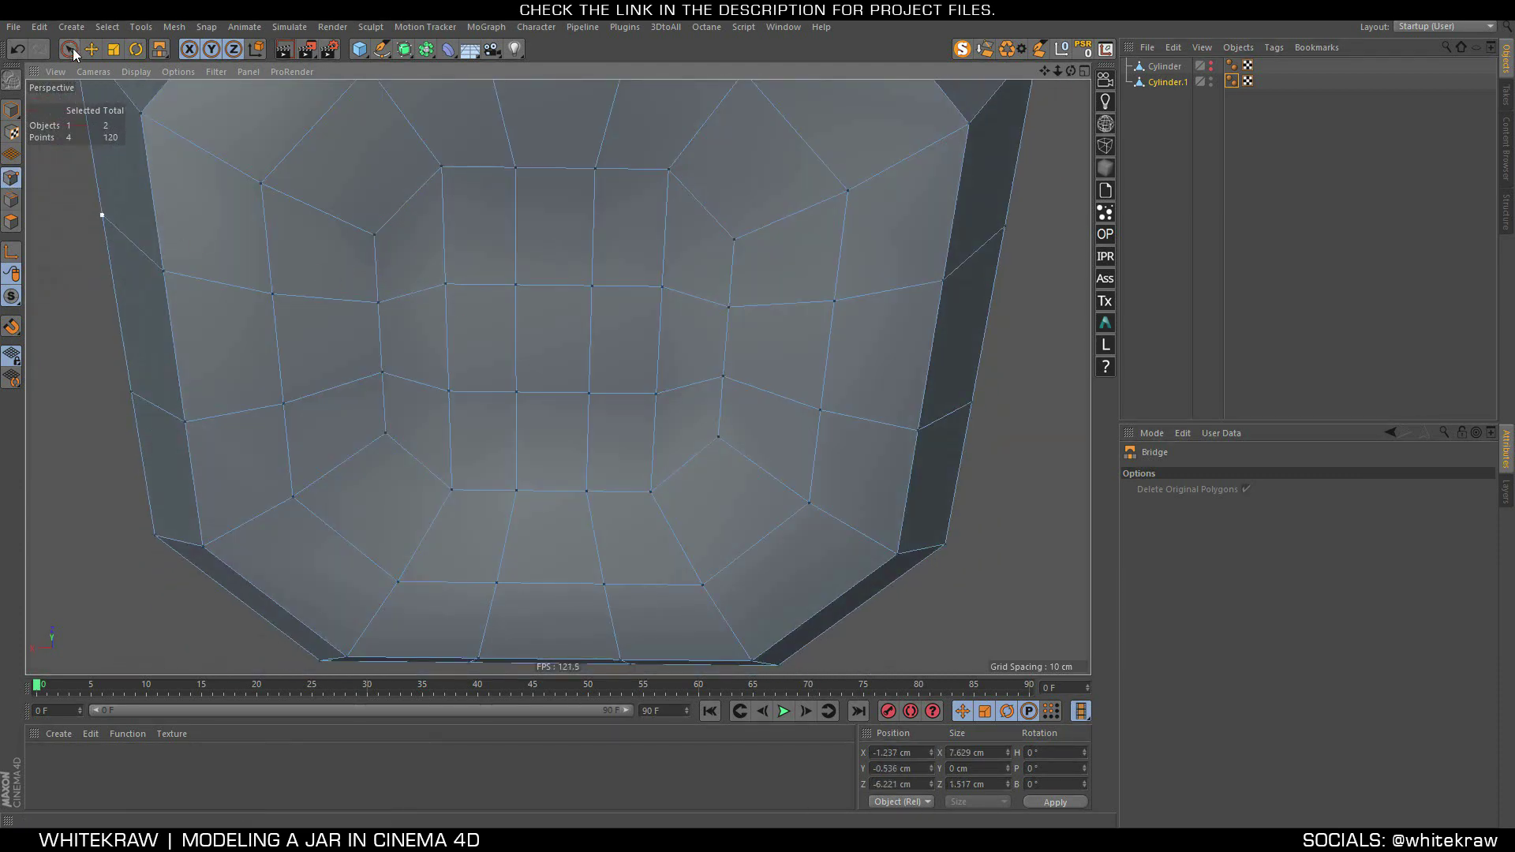
left_click(68, 49)
left_click_drag(442, 284, 466, 260)
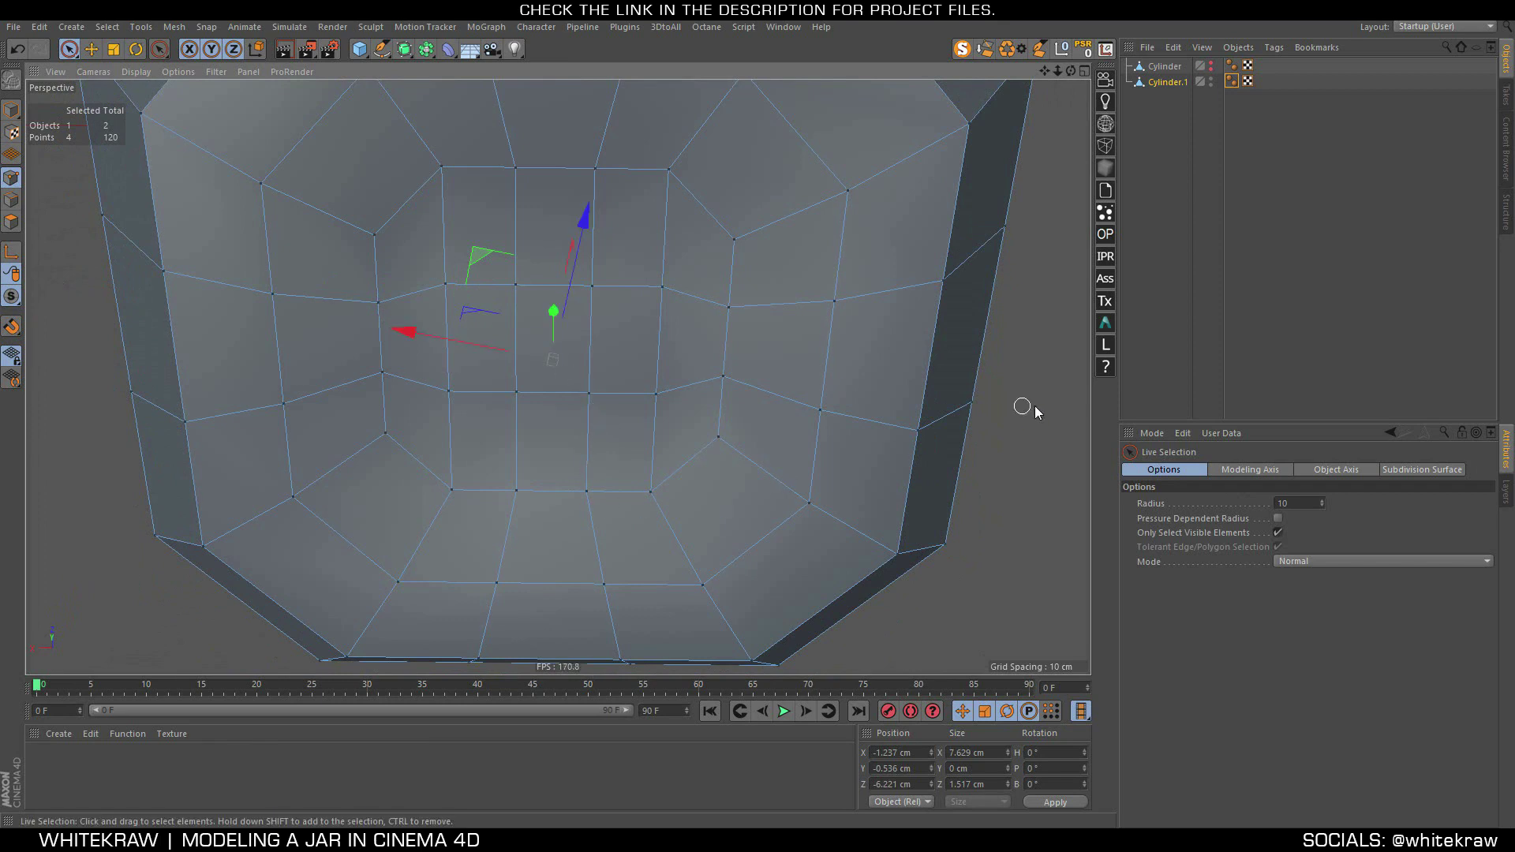
left_click(1042, 465)
left_click(515, 284)
left_click(591, 286, "shift")
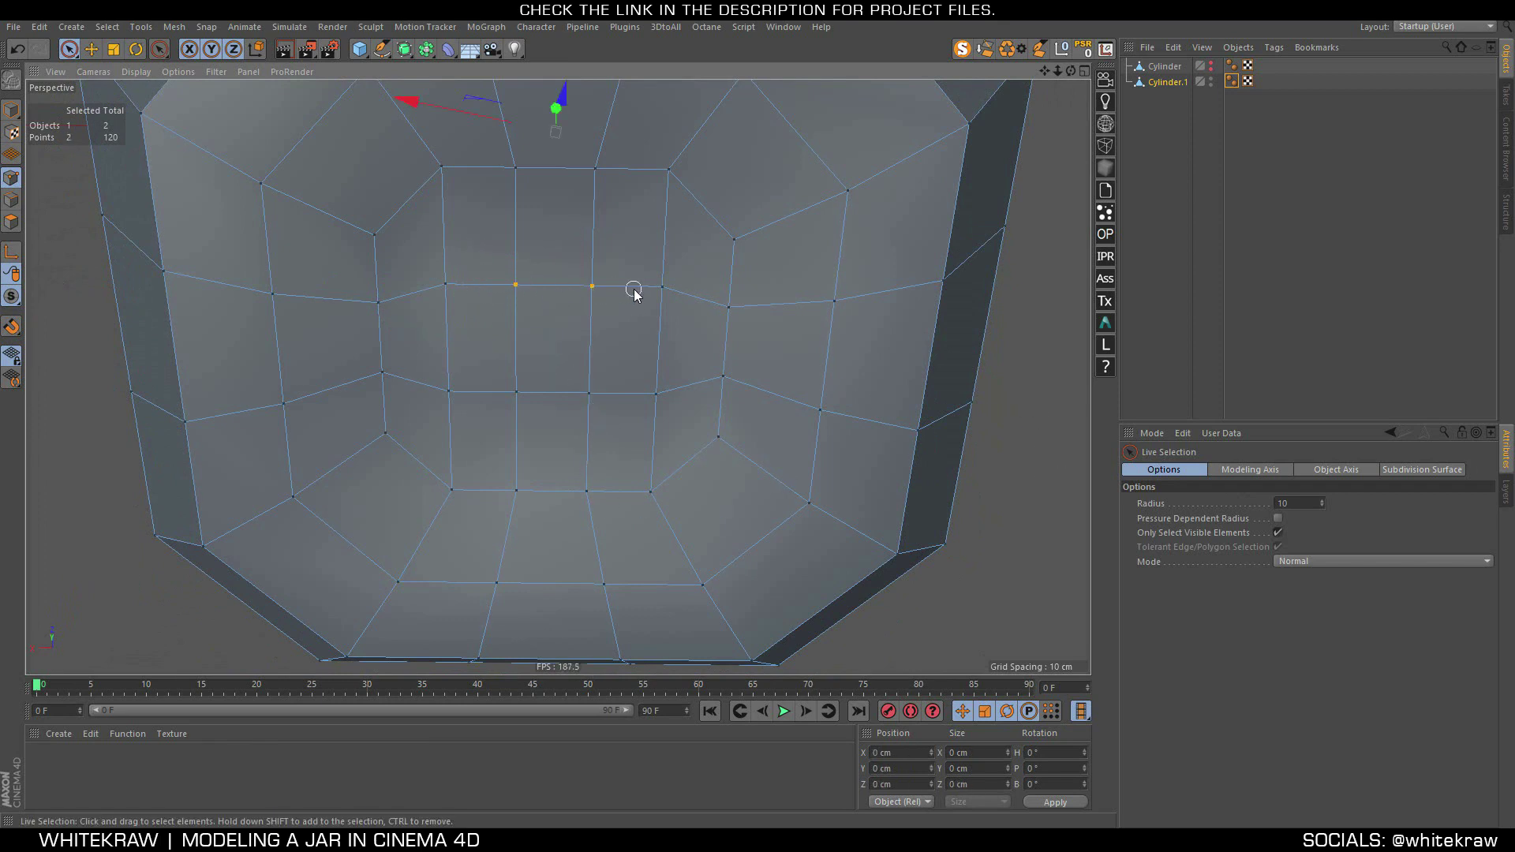
left_click(589, 393, "shift")
left_click(517, 392, "shift")
Scale the four centre points slightly outward, then deselect and view the whole jar
key("t")
scroll(552, 200, "up", 2)
scroll(553, 205, "up", 1)
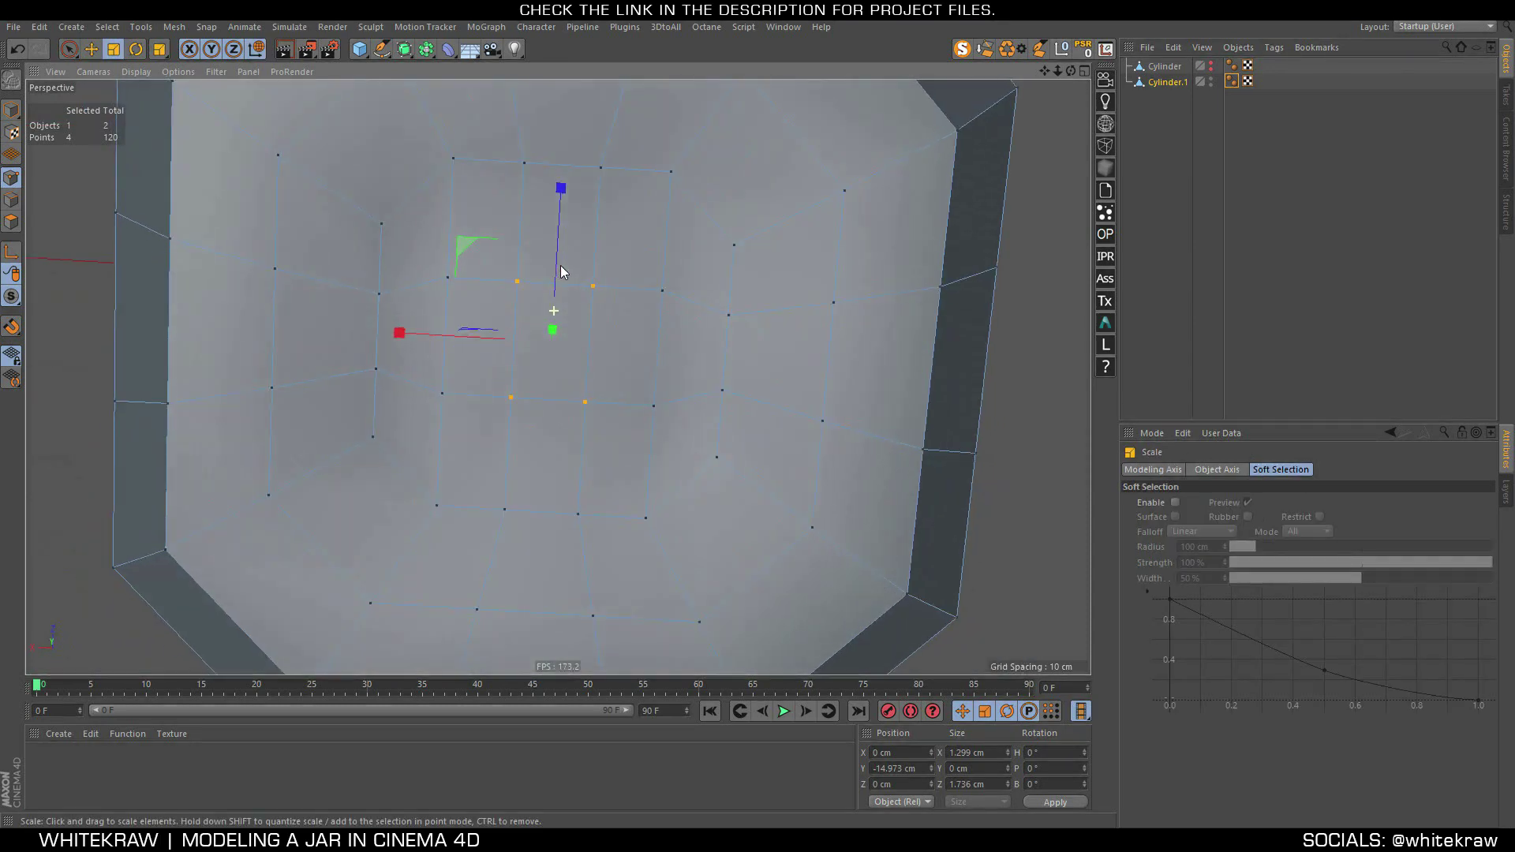
left_click_drag(553, 203, 557, 152)
mouse_move(557, 158)
left_mouse_down("alt")
mouse_move(555, 263)
mouse_move(527, 278)
mouse_move(557, 306)
left_mouse_up("alt")
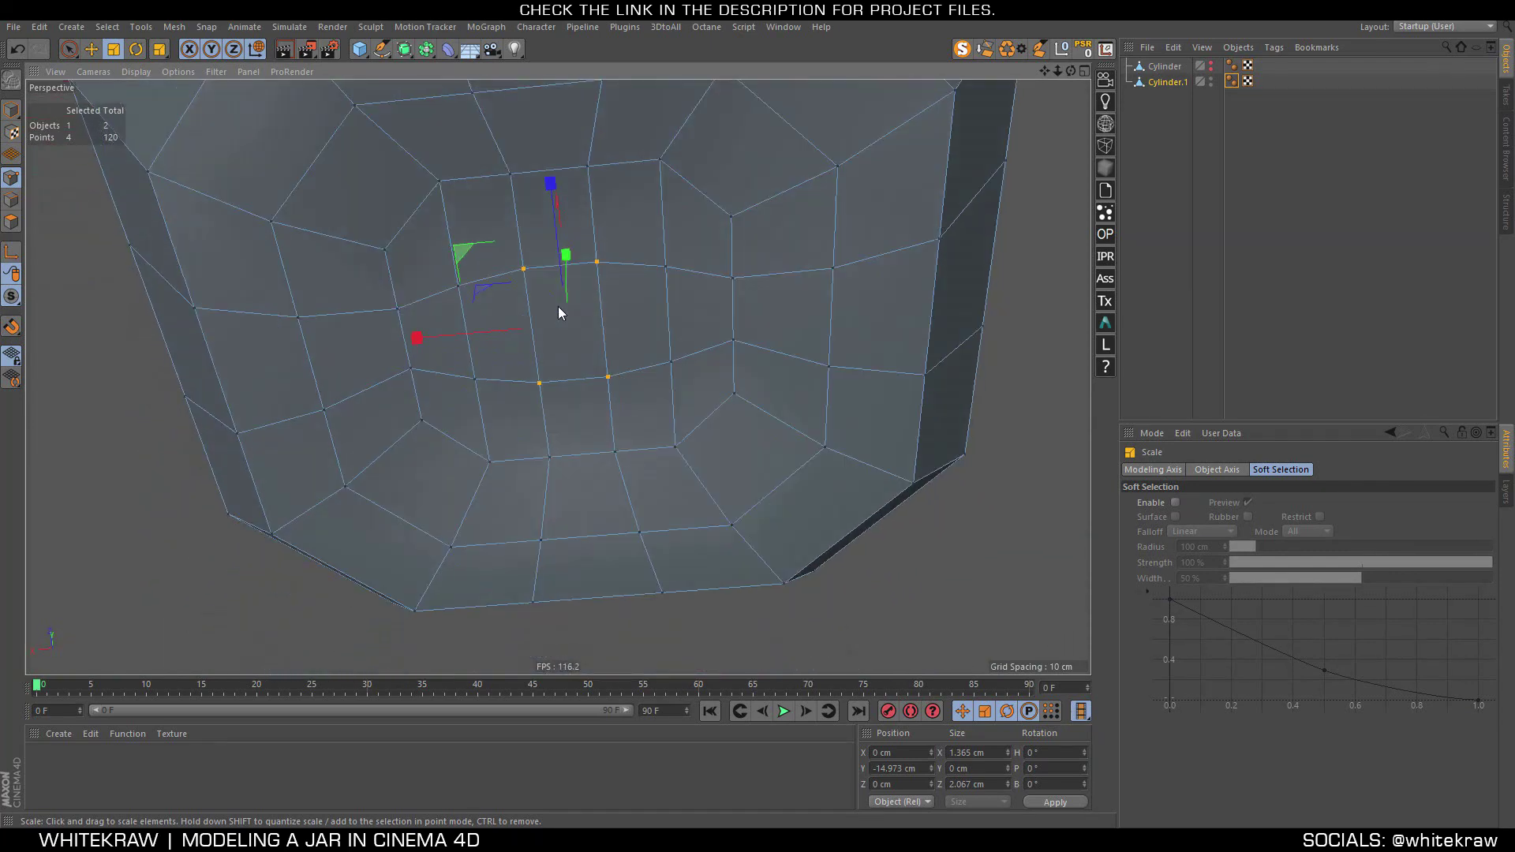
right_click_drag(557, 306, 476, 404, "alt")
left_click(476, 404)
mouse_move(585, 257)
left_mouse_down("alt")
mouse_move(447, 381)
mouse_move(441, 462)
mouse_move(485, 496)
mouse_move(541, 404)
mouse_move(560, 419)
mouse_move(607, 303)
left_mouse_up("alt")
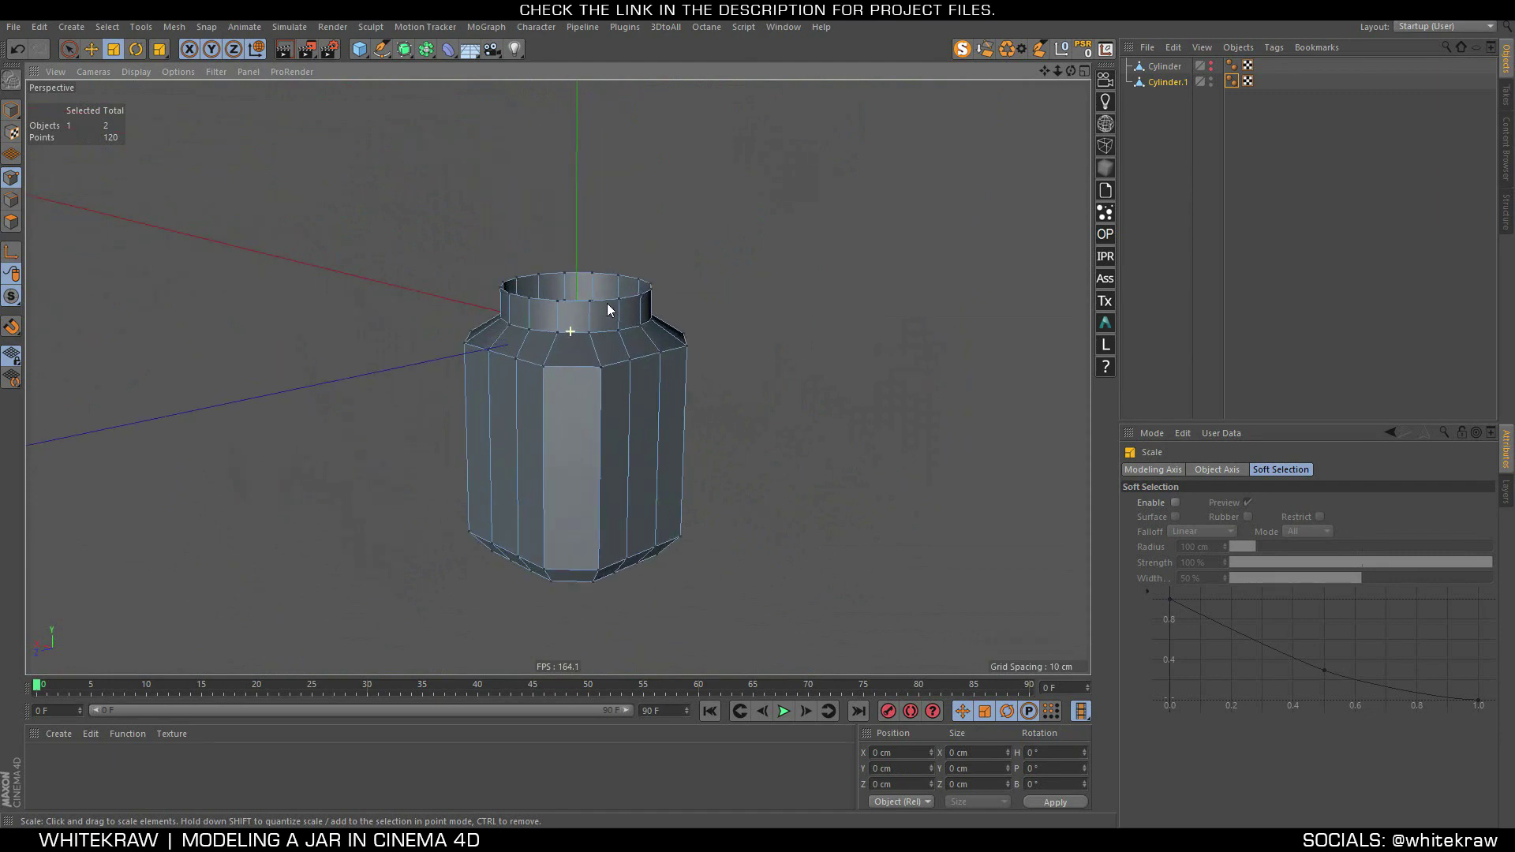
Switch to Edge mode and place the jar under a Subdivision Surface
right_click_drag(607, 309, 690, 271, "alt")
left_click_drag(690, 271, 652, 399, "alt")
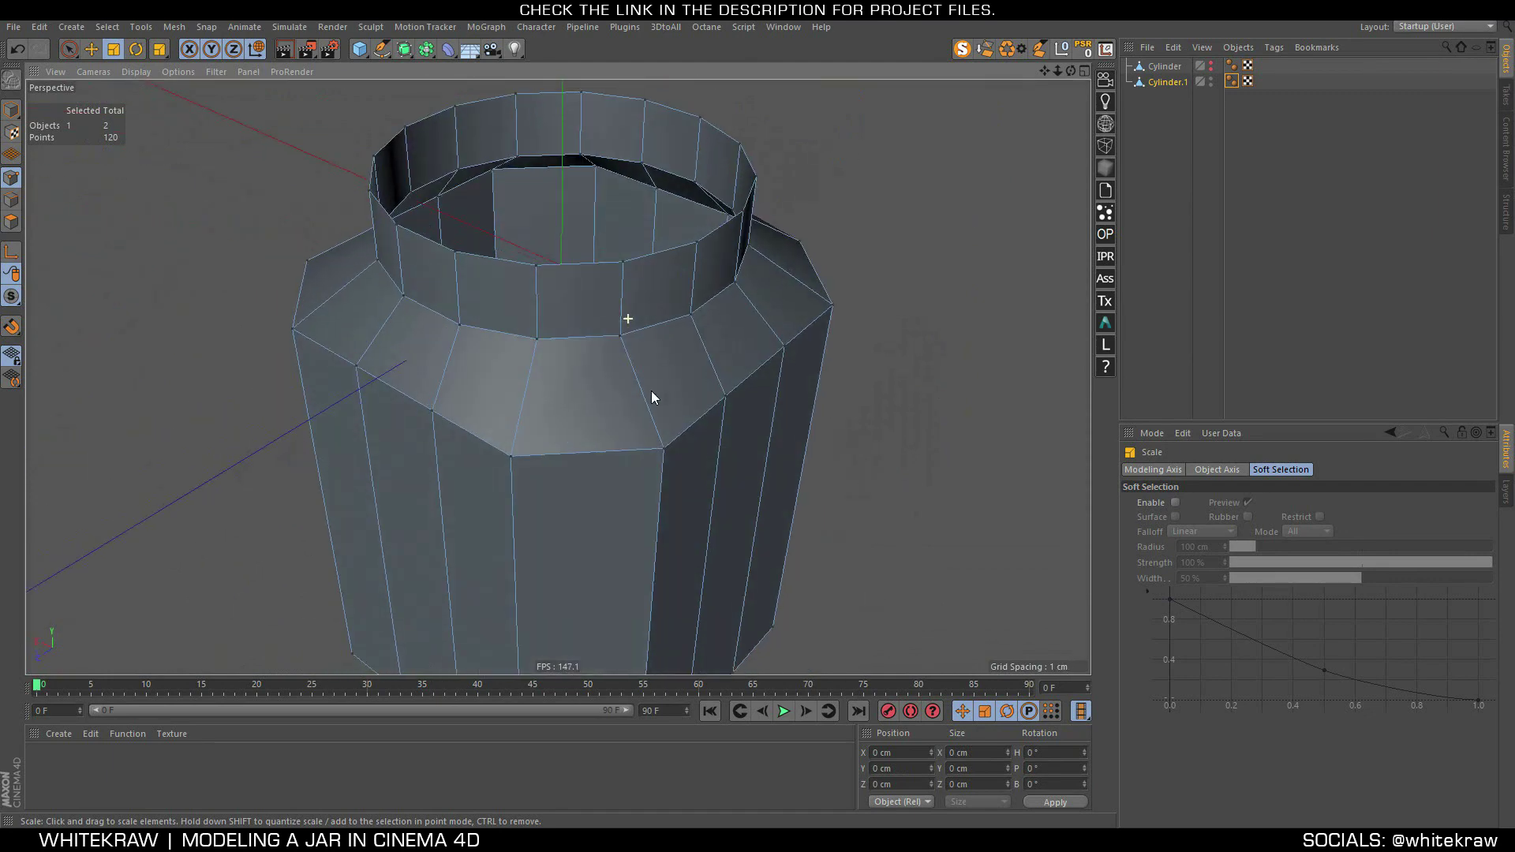
left_click(8, 206)
left_click_drag(527, 342, 481, 338, "alt")
mouse_move(482, 338)
right_mouse_down("alt")
mouse_move(284, 360)
mouse_move(234, 344)
right_mouse_up("alt")
mouse_move(234, 344)
left_mouse_down("alt")
mouse_move(470, 320)
mouse_move(452, 283)
left_mouse_up("alt")
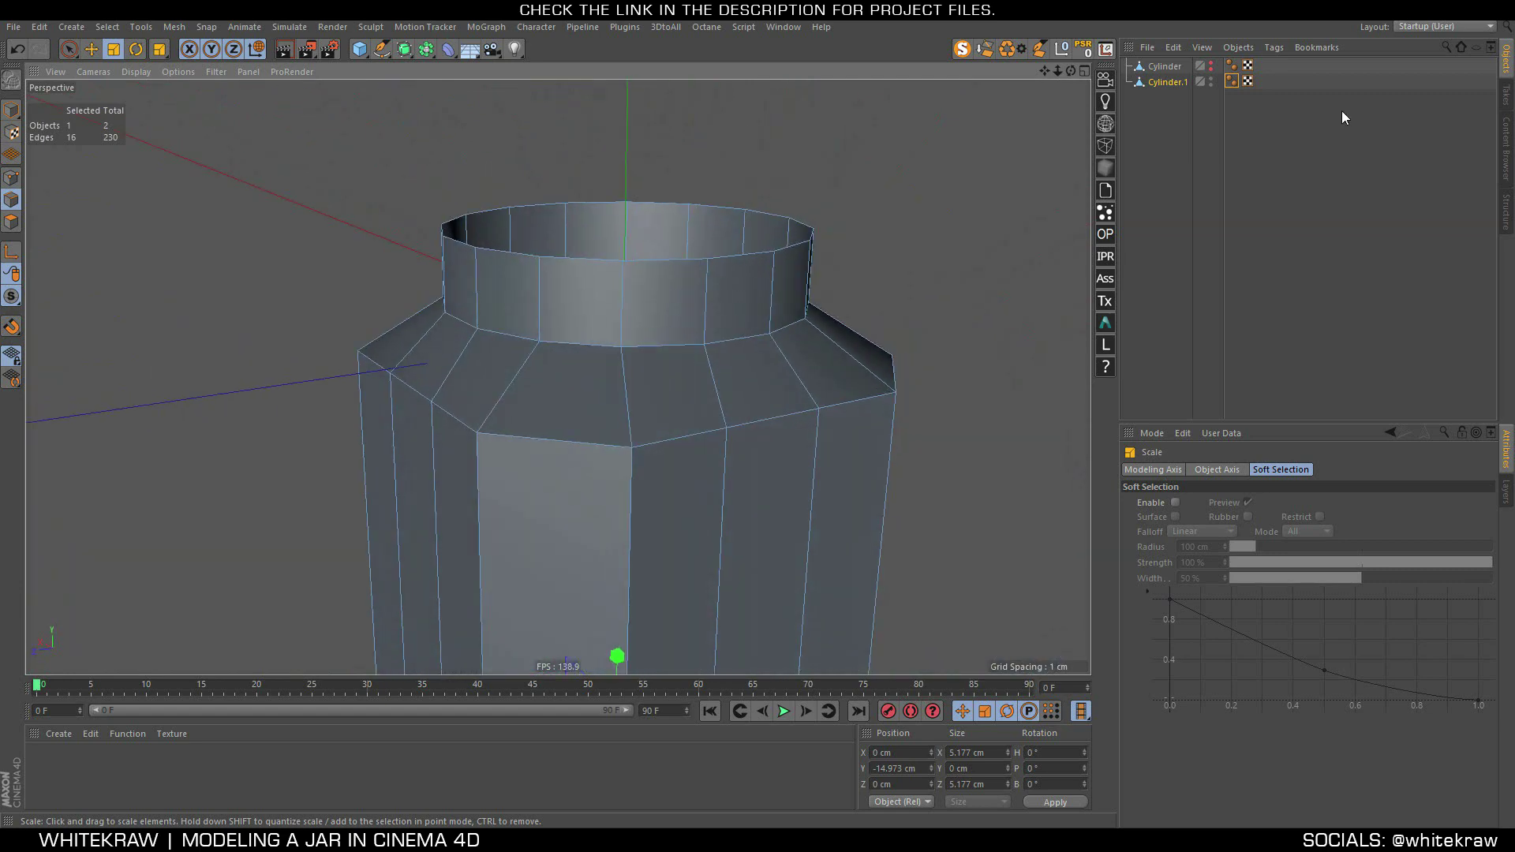
left_click(404, 49, "alt")
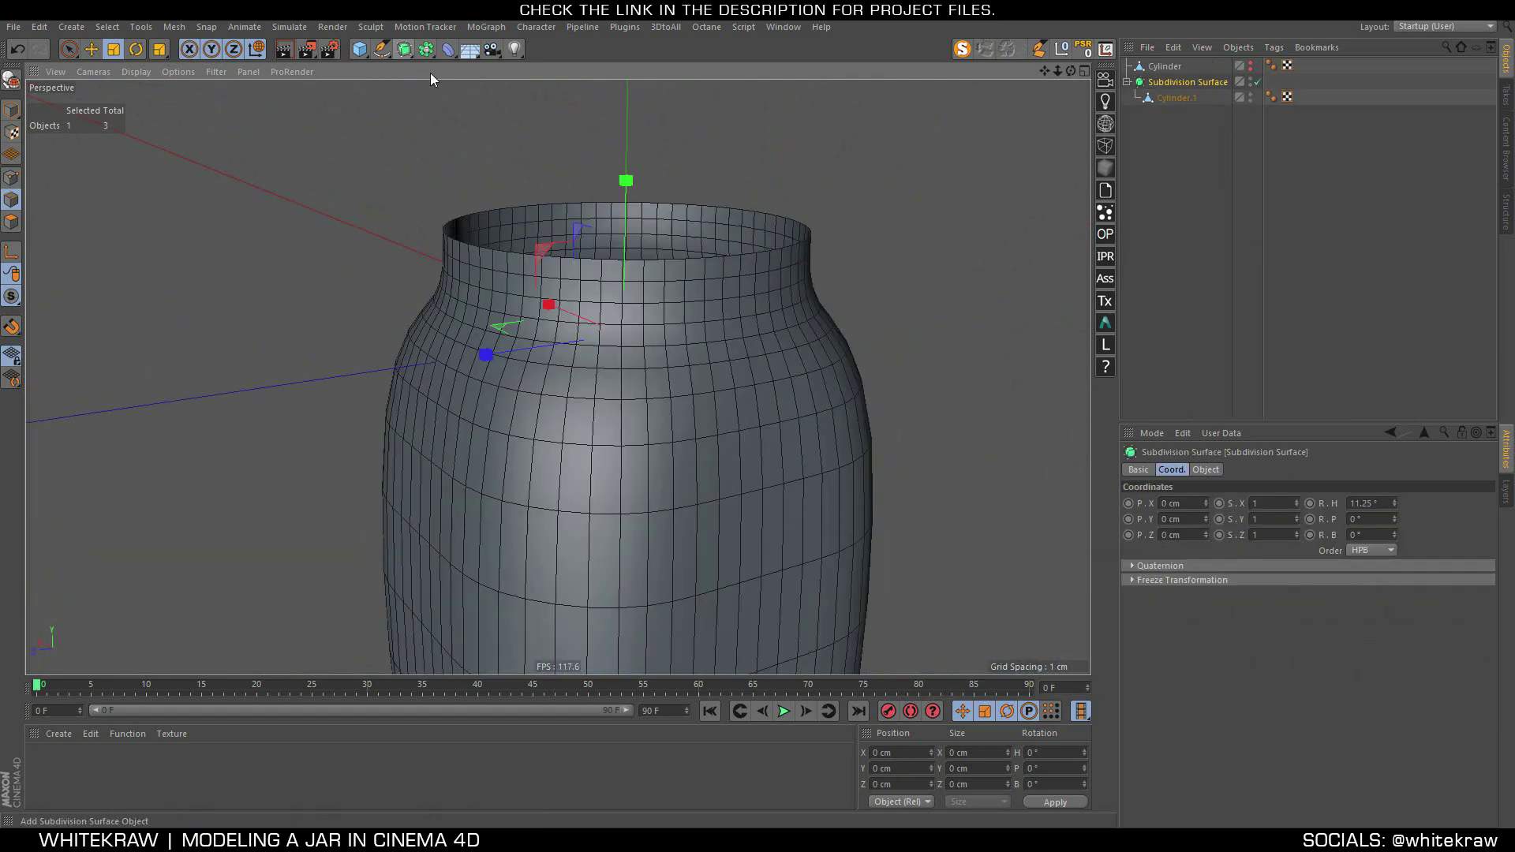
scroll(510, 173, "down", 3)
scroll(525, 226, "down", 2)
Loop-cut two symmetrical support loops around the body, then a single loop near the bottom
left_click(1175, 98)
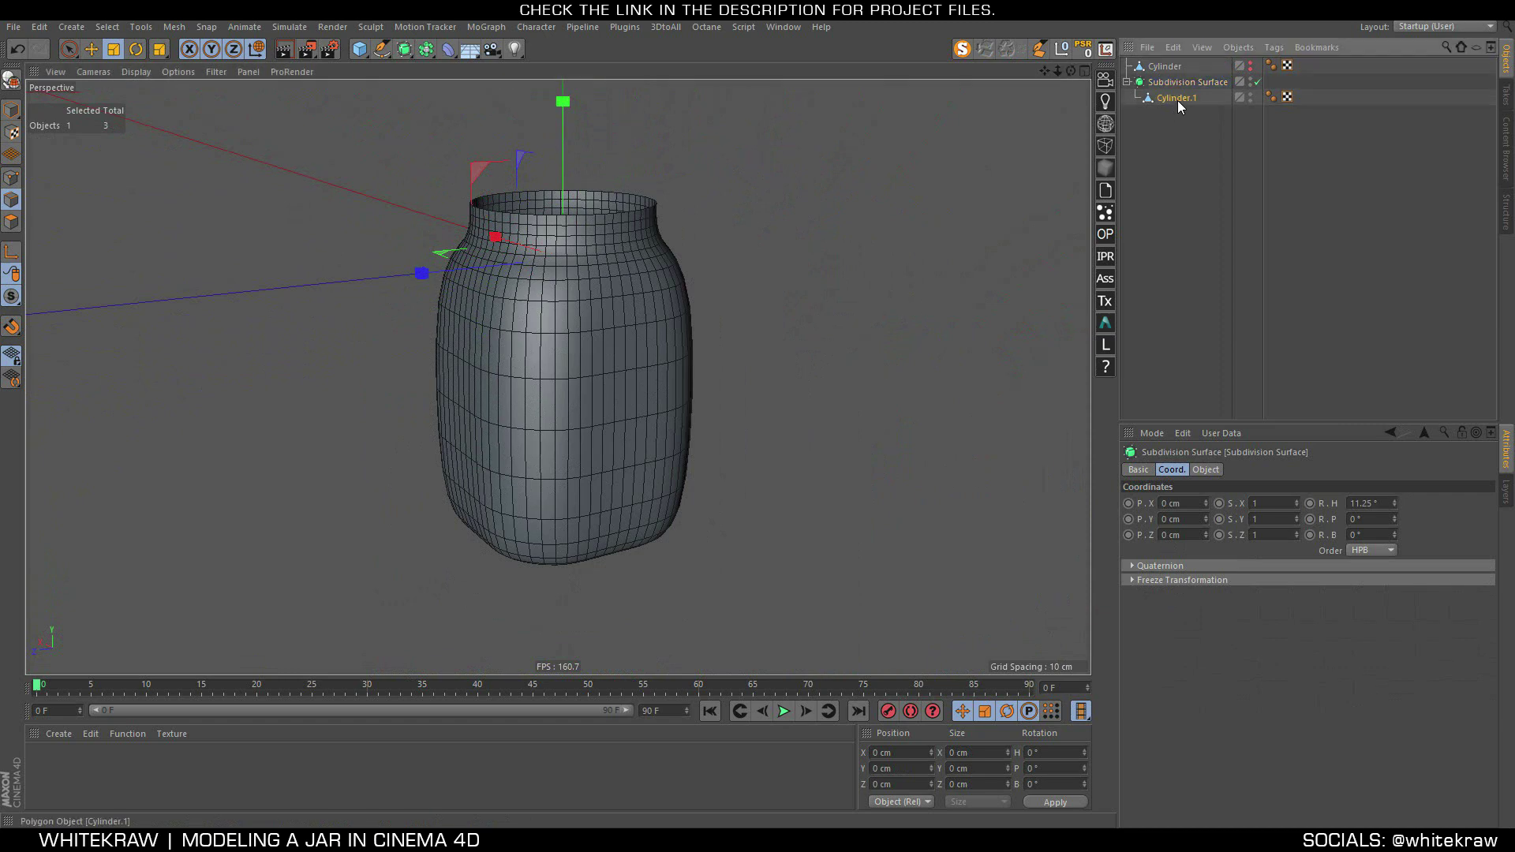
key("Return")
key("k")
key("l")
scroll(546, 320, "up", 3)
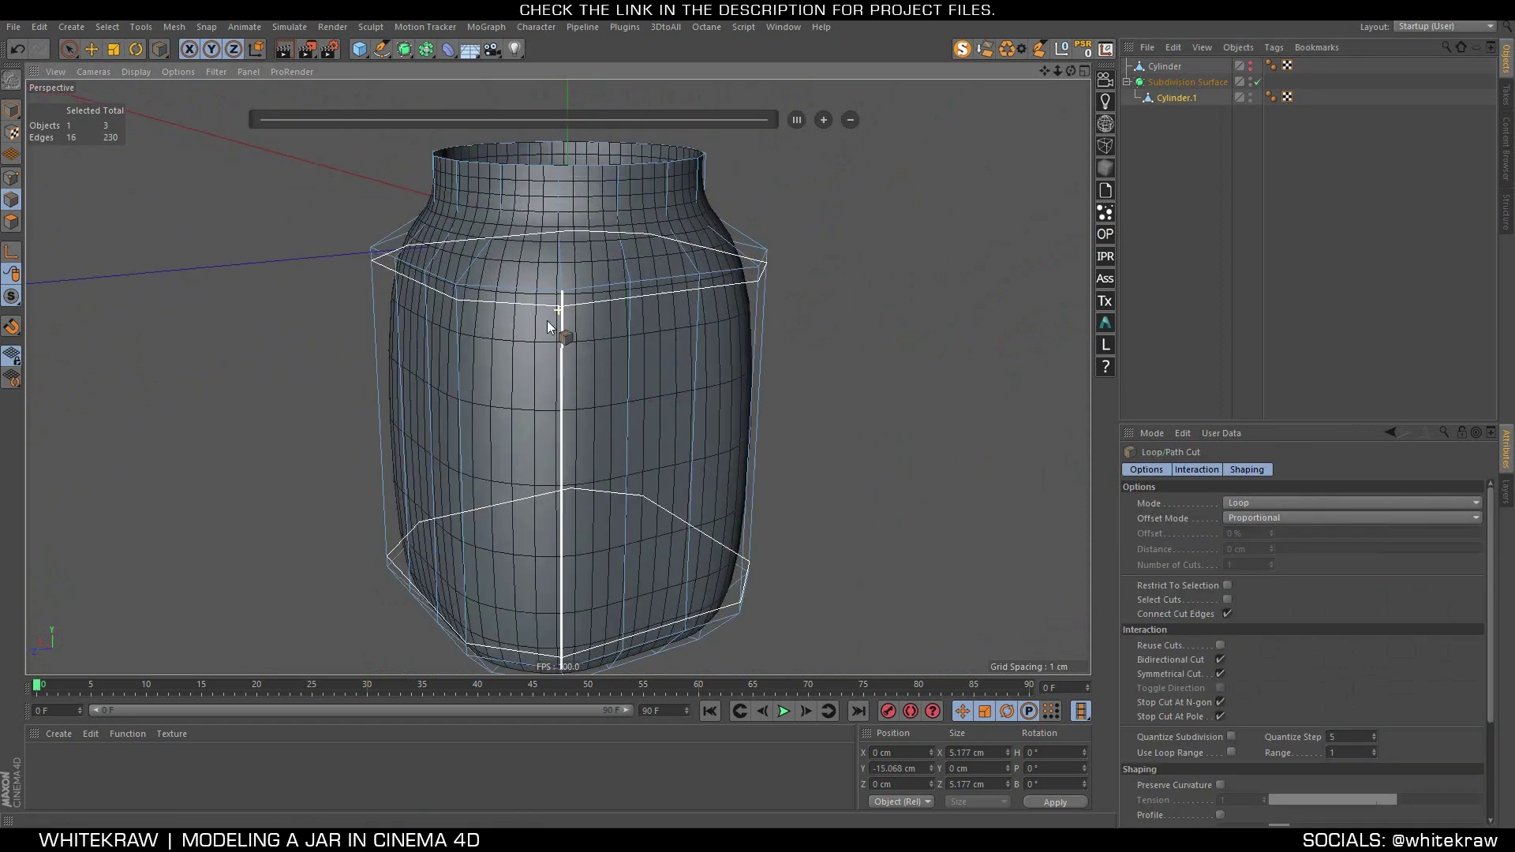
scroll(551, 302, "up", 3)
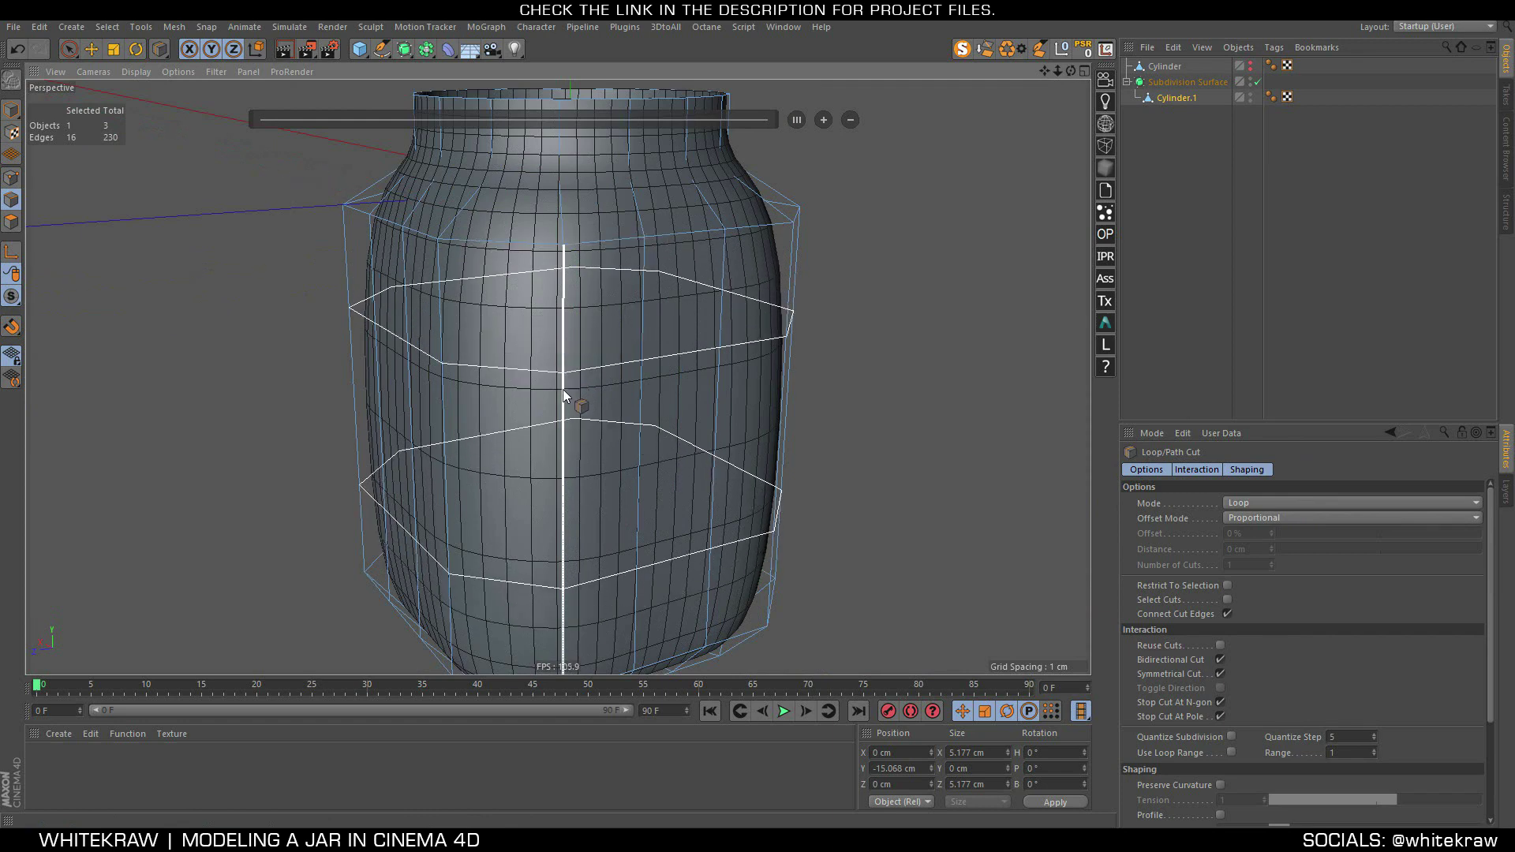
mouse_move(562, 389)
left_mouse_down()
mouse_move(554, 337)
mouse_move(519, 415)
left_mouse_up()
scroll(555, 337, "down", 2)
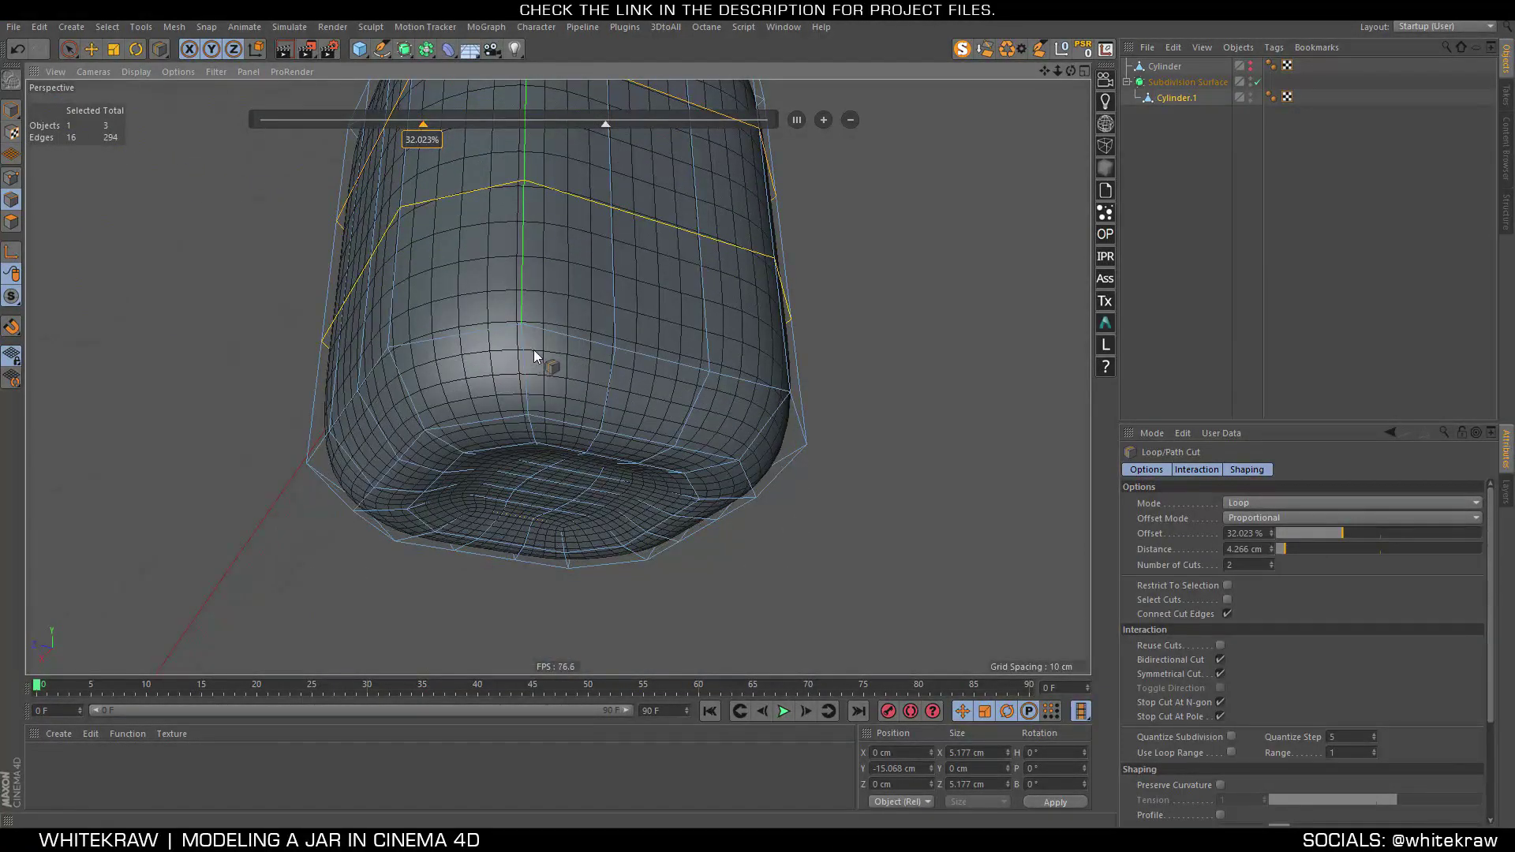
left_click_drag(533, 349, 557, 417, "alt")
left_click(1220, 674)
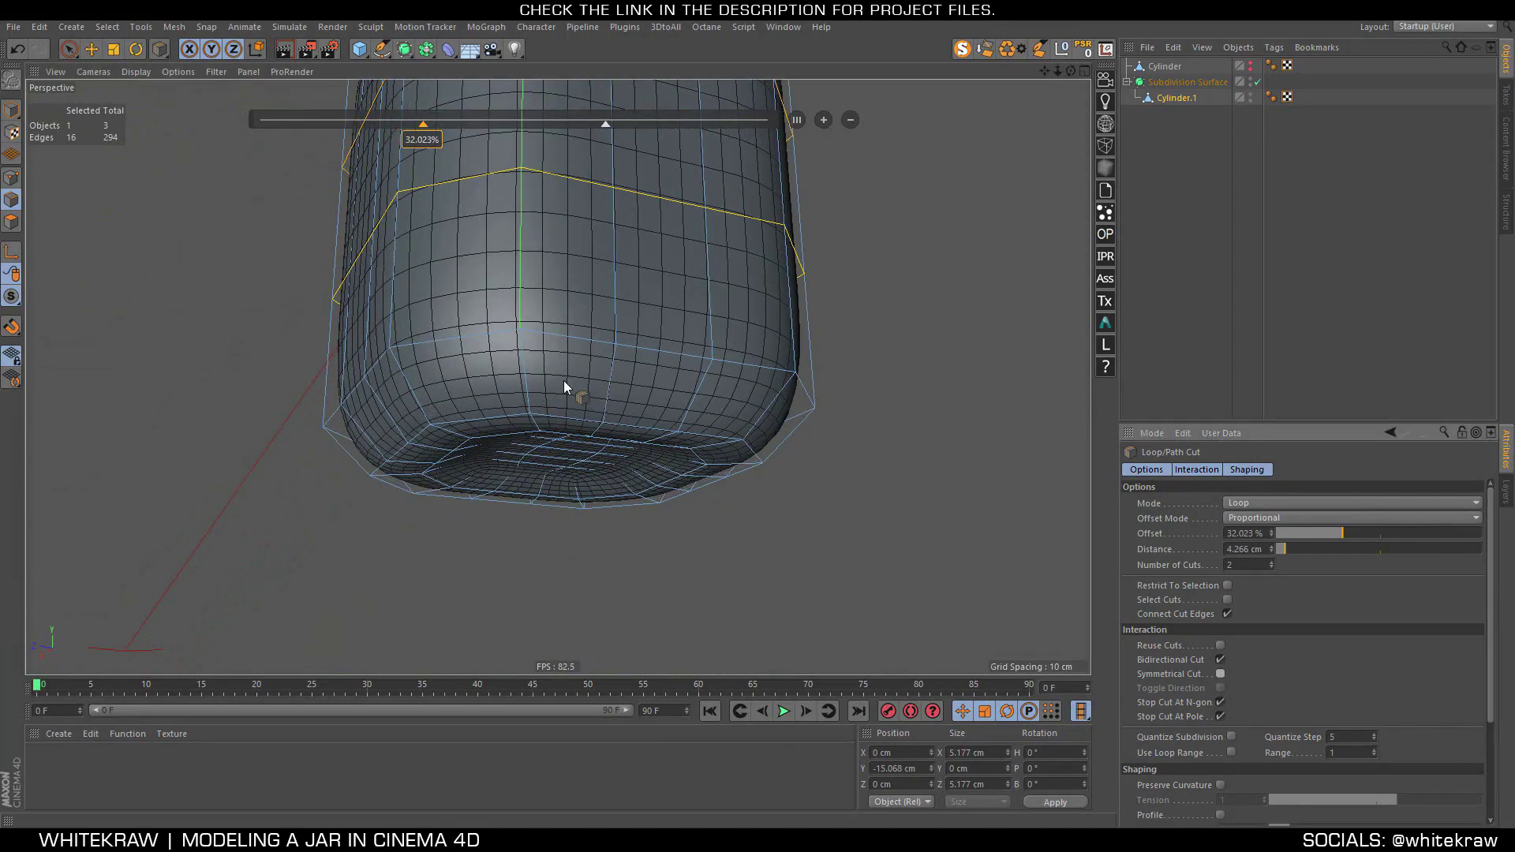
left_click(563, 380)
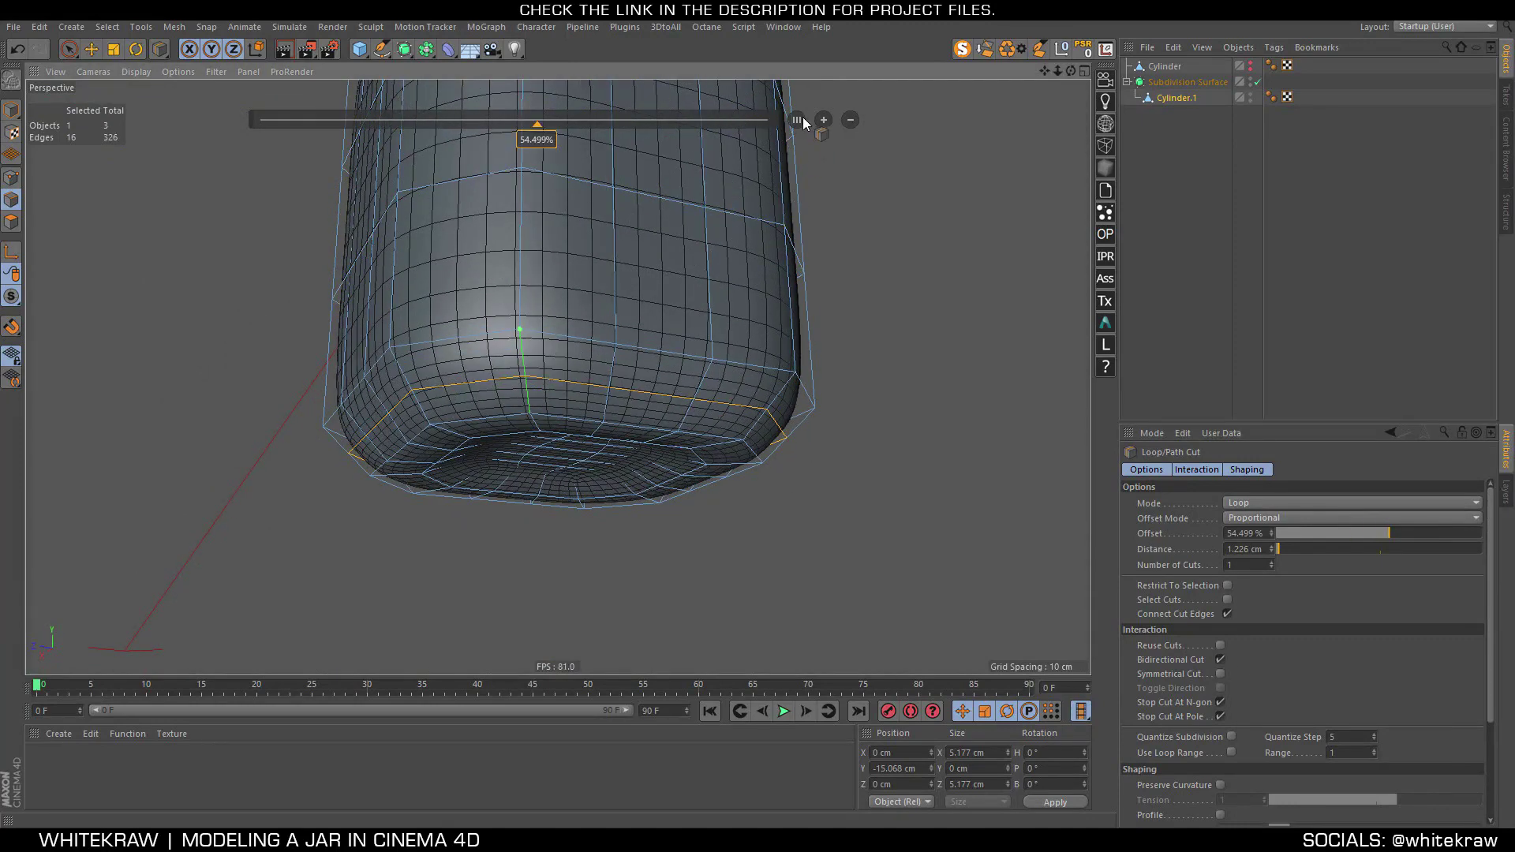
Add a loop cut around the jar shoulder centred at 50%
mouse_move(395, 266)
left_mouse_down("alt")
mouse_move(312, 278)
mouse_move(466, 434)
left_mouse_up("alt")
scroll(394, 366, "down", 5)
scroll(414, 416, "up", 5)
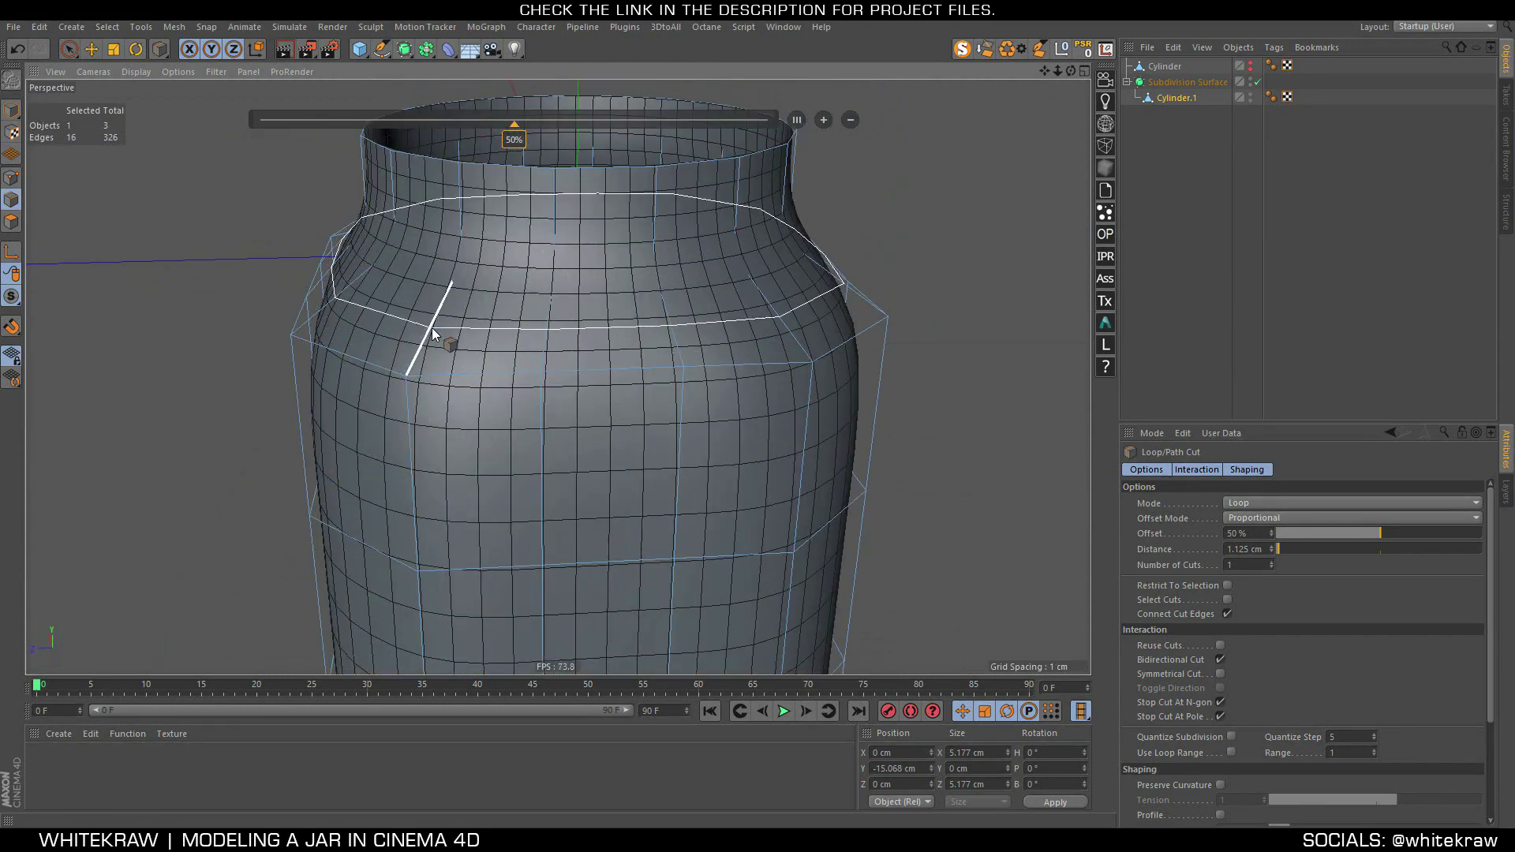
left_click(470, 325)
left_click(799, 119)
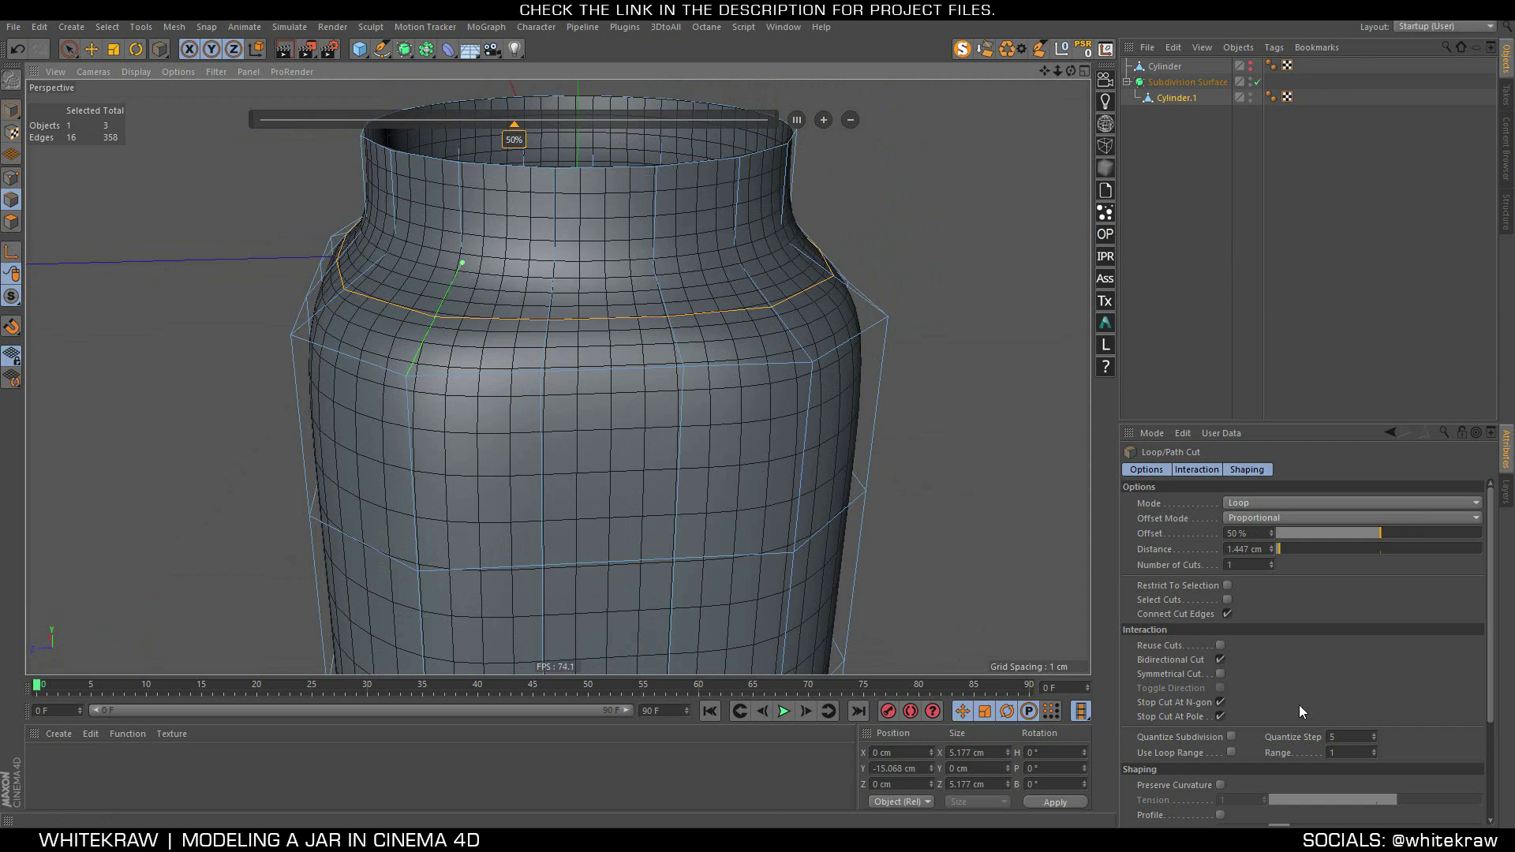
left_click(1221, 673)
Preview the smoothed jar, then turn the Subdivision Surface off to show the cage
scroll(458, 252, "up", 2)
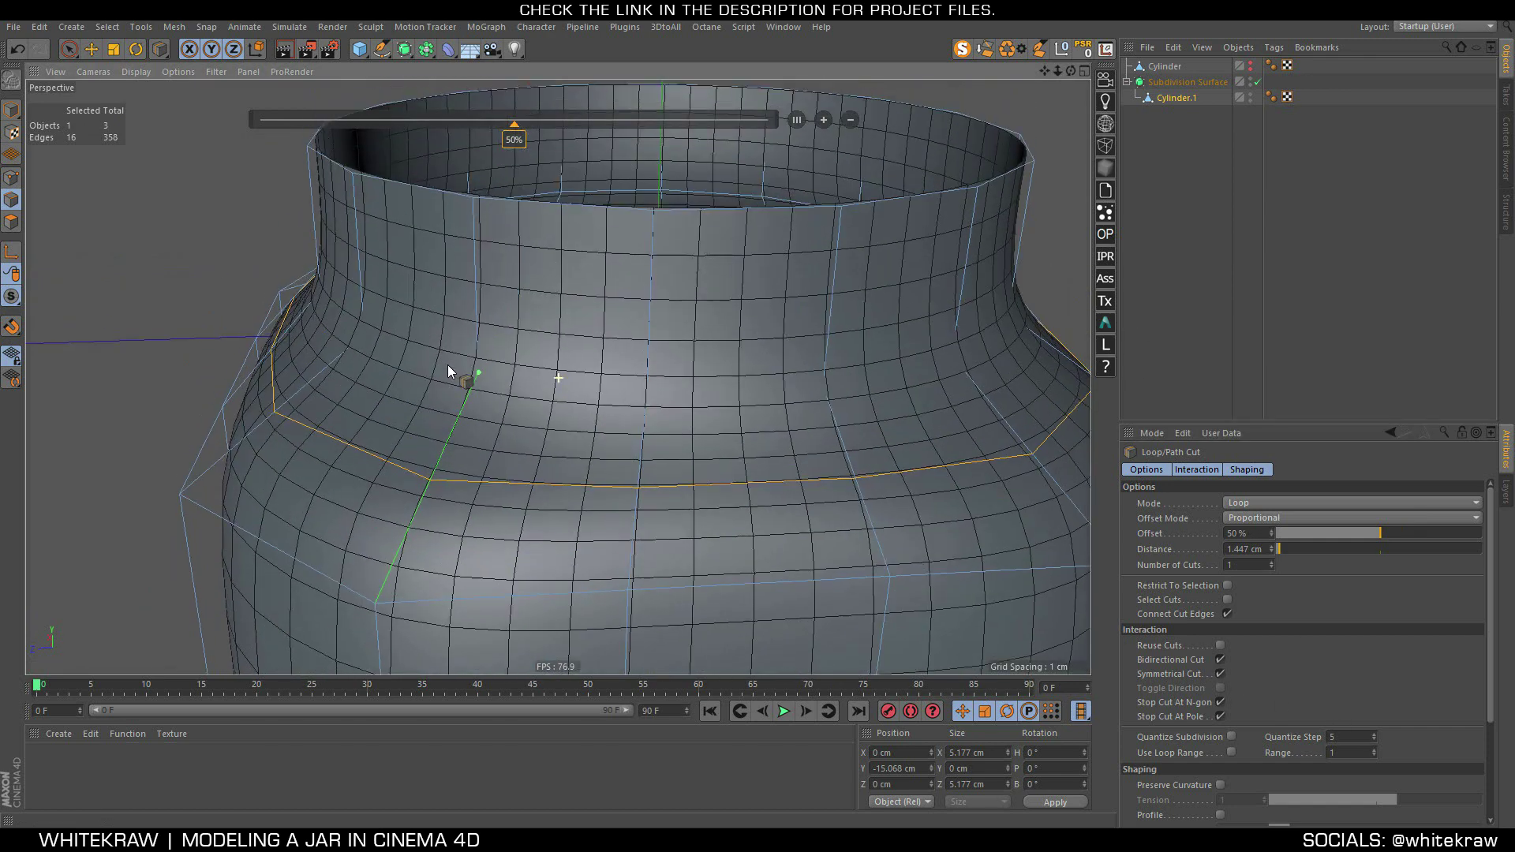
scroll(450, 371, "up", 2)
left_click(1220, 255)
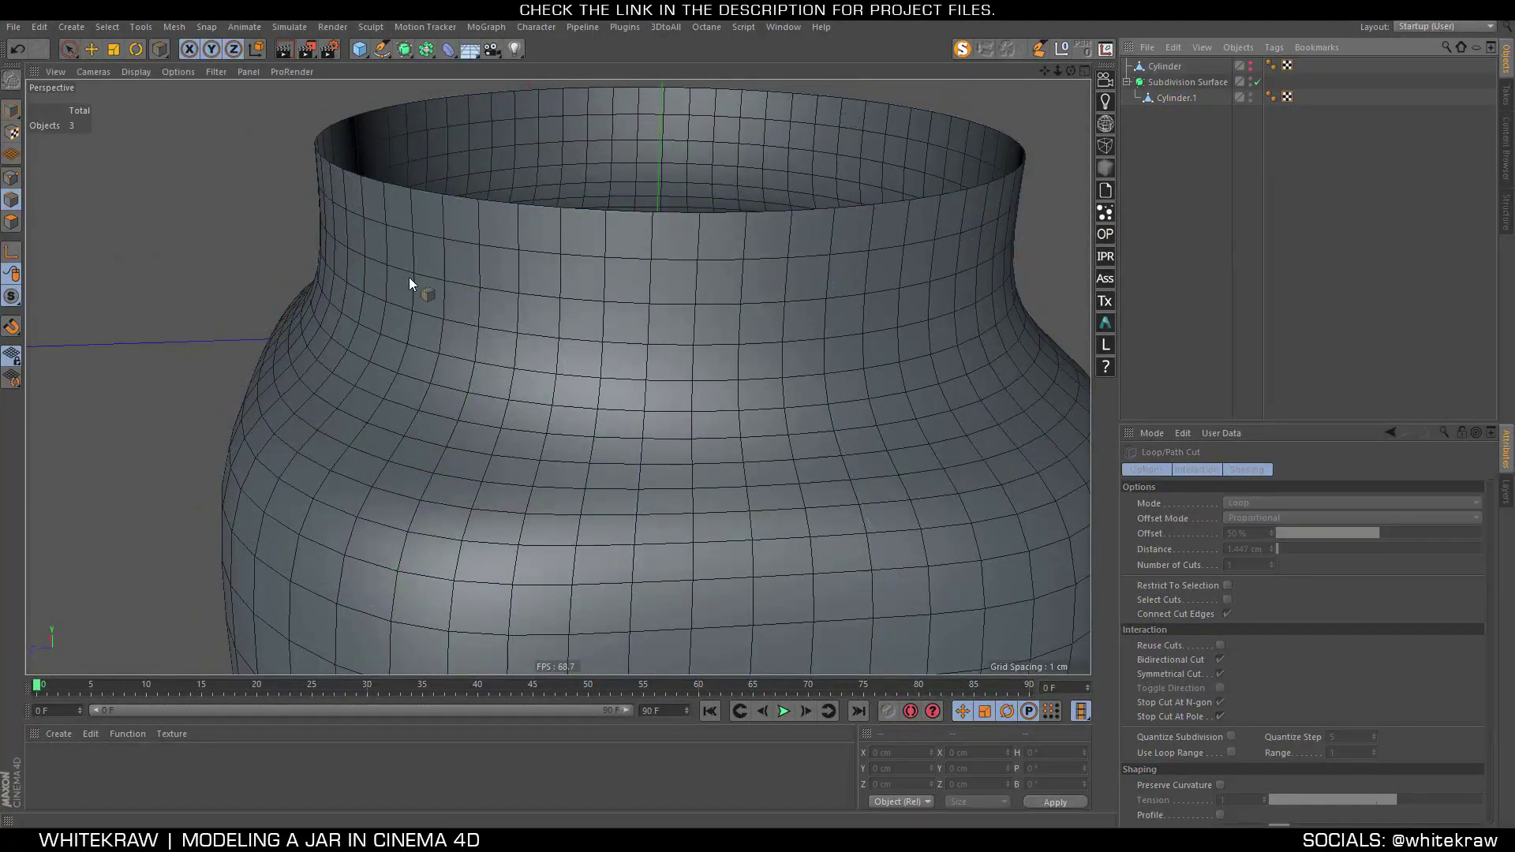
scroll(407, 285, "down", 4)
left_click(1259, 97)
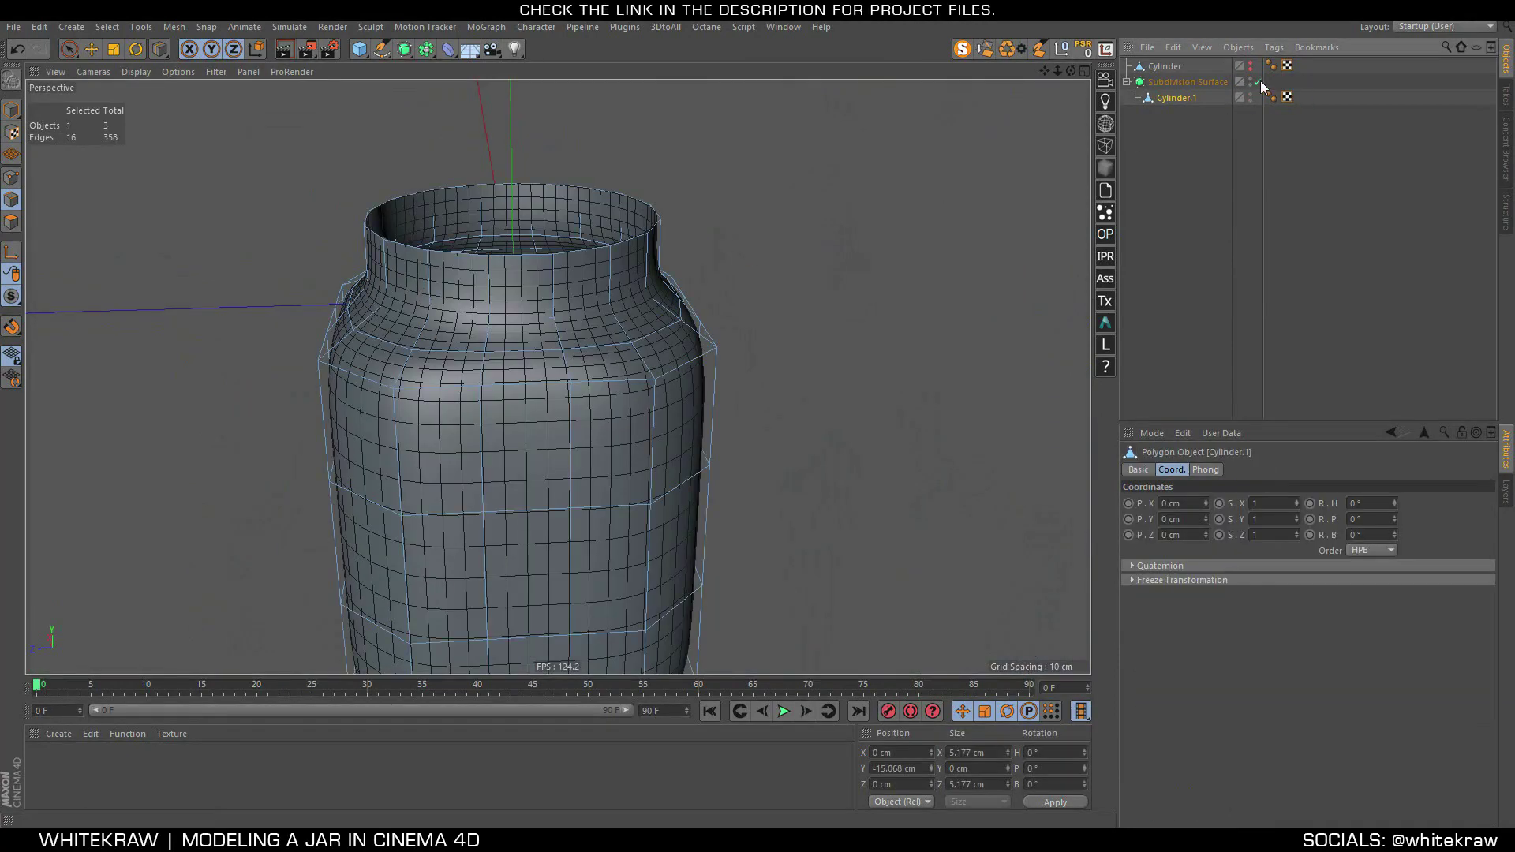
left_click(1258, 82)
scroll(522, 281, "up", 5)
scroll(508, 287, "up", 1)
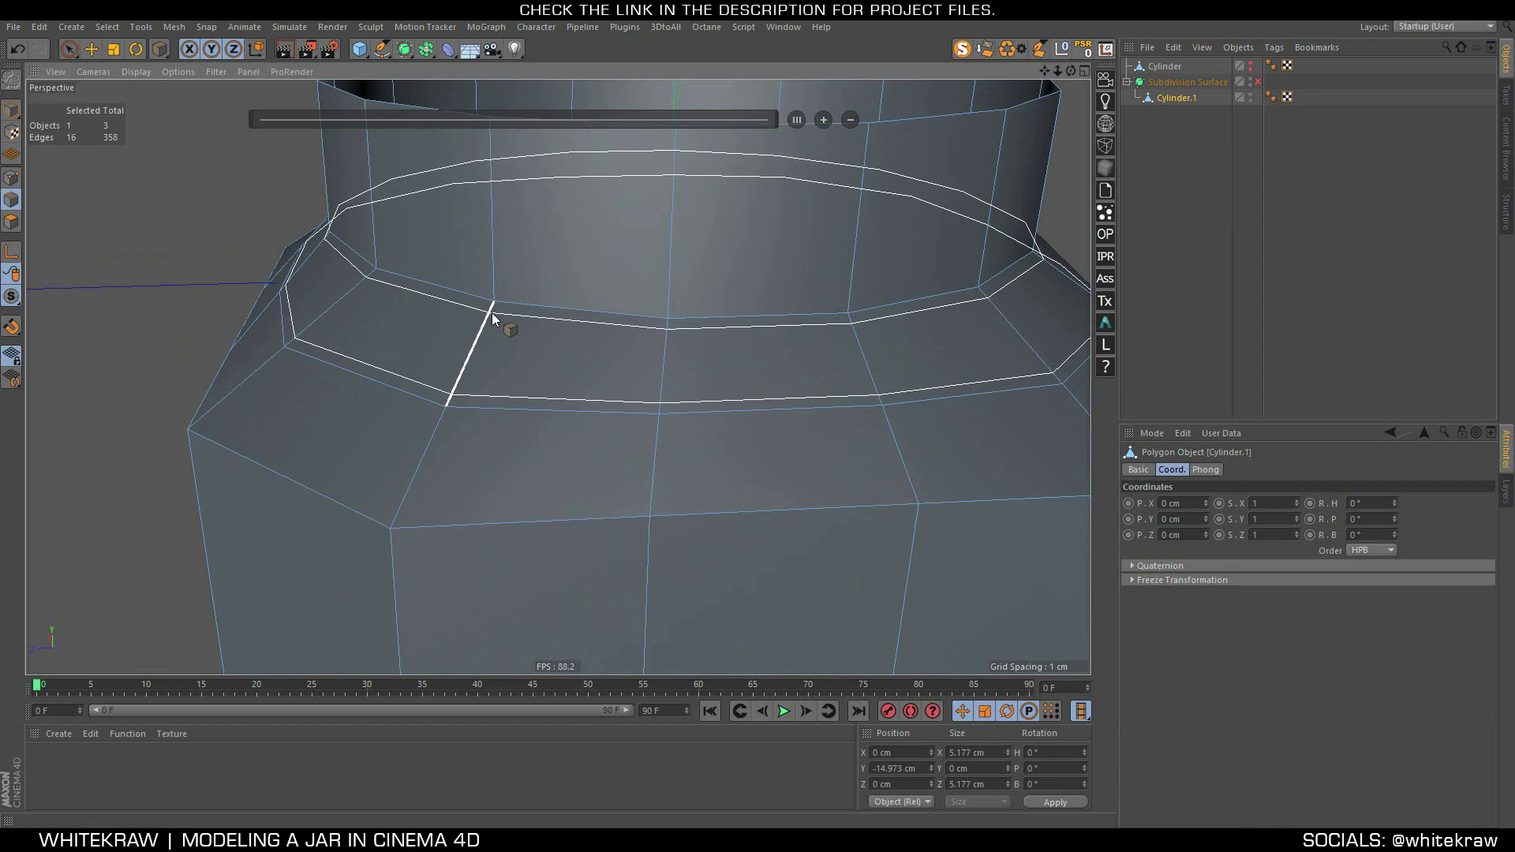
Add a single non-symmetrical loop cut just below the neck ring and preview it smoothed
left_click(158, 49)
left_click(1219, 674)
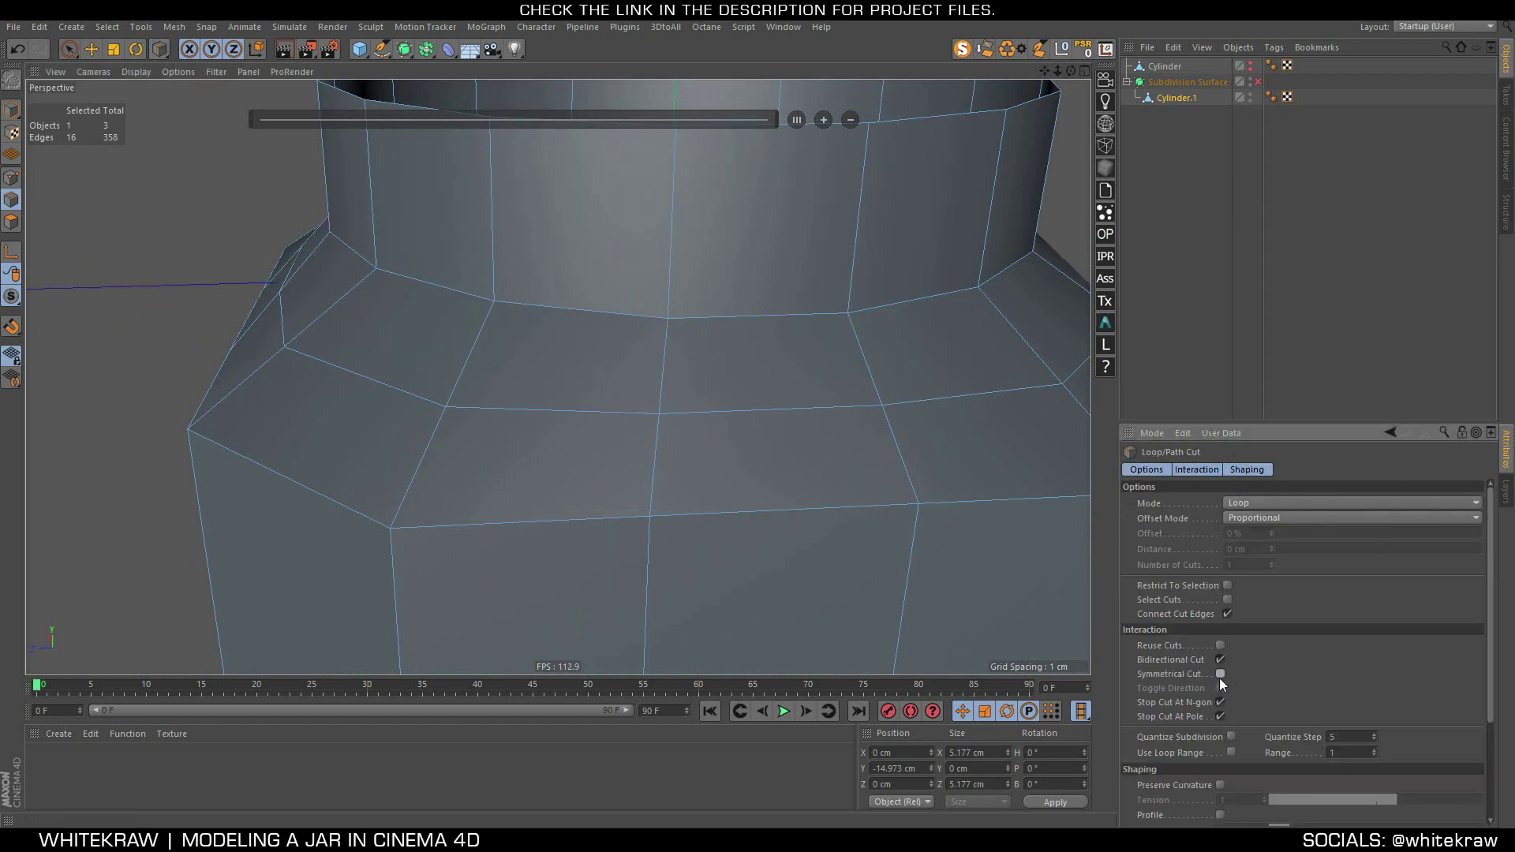
left_click(494, 315)
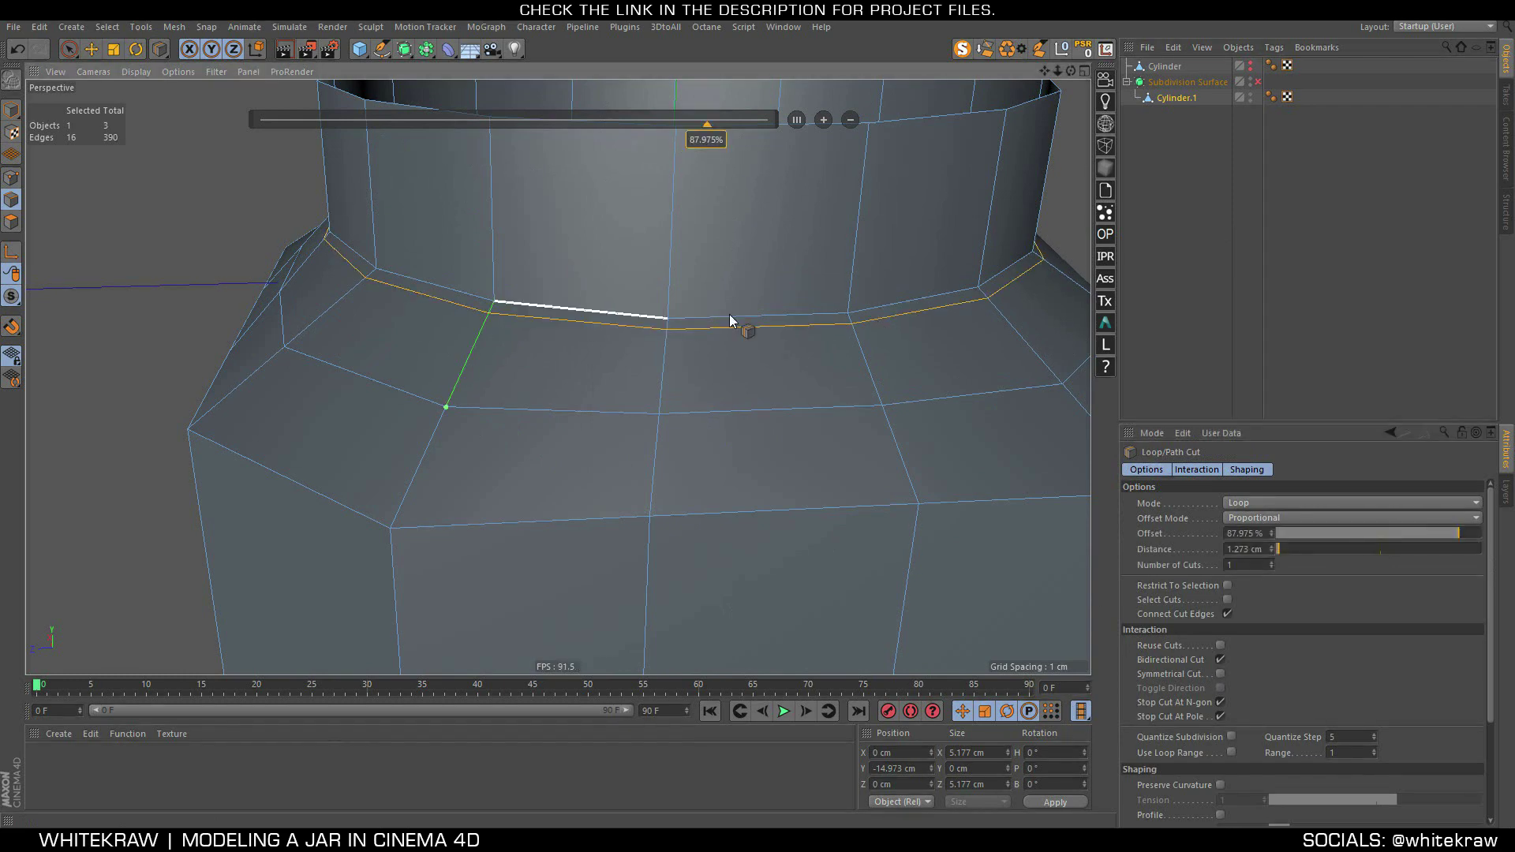
left_click(1257, 82)
left_click(1231, 237)
scroll(474, 252, "down", 5)
scroll(448, 276, "up", 3)
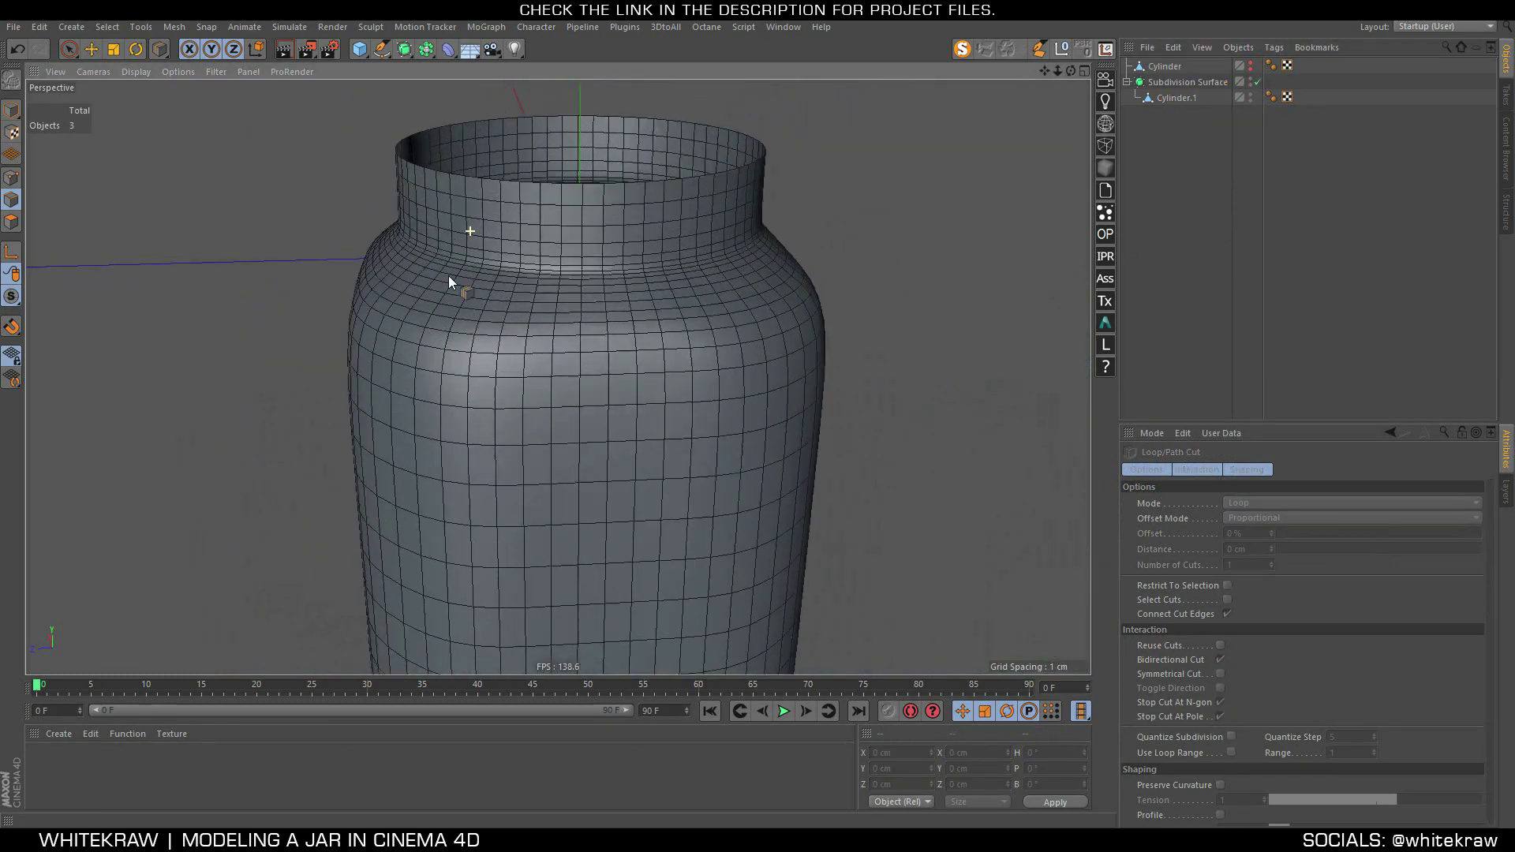
scroll(476, 262, "up", 2)
scroll(477, 262, "down", 3)
Turn smoothing off again, look down into the jar and reselect Cylinder.1
mouse_move(508, 316)
left_mouse_down("alt")
mouse_move(509, 259)
mouse_move(537, 304)
left_mouse_up("alt")
left_click(1257, 82)
left_click_drag(445, 244, 415, 369, "alt")
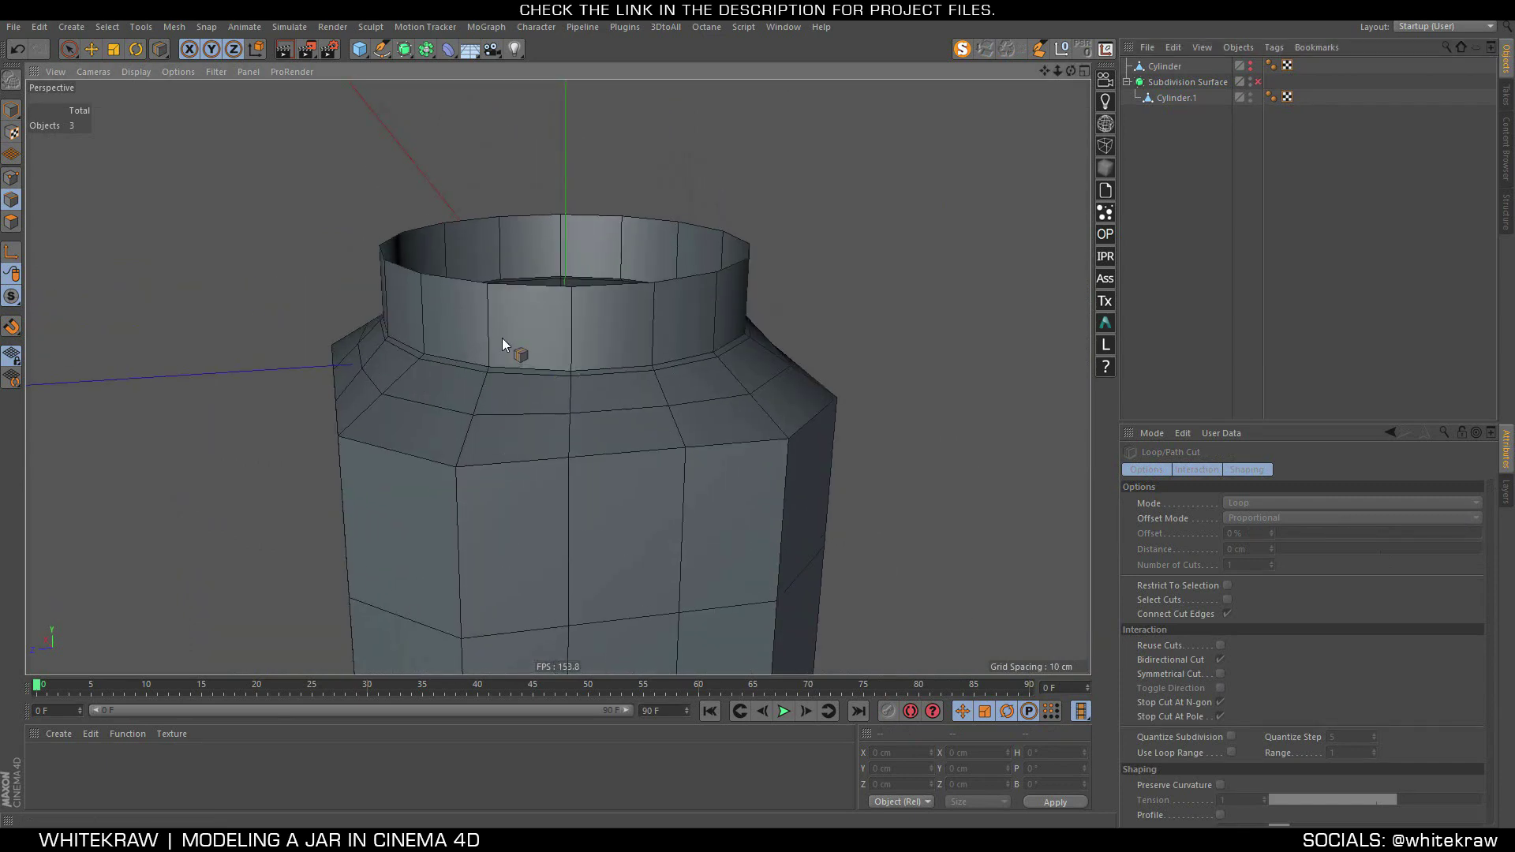
mouse_move(502, 339)
left_mouse_down("alt")
mouse_move(460, 463)
mouse_move(390, 517)
mouse_move(428, 529)
mouse_move(461, 419)
left_mouse_up("alt")
scroll(460, 420, "down", 5)
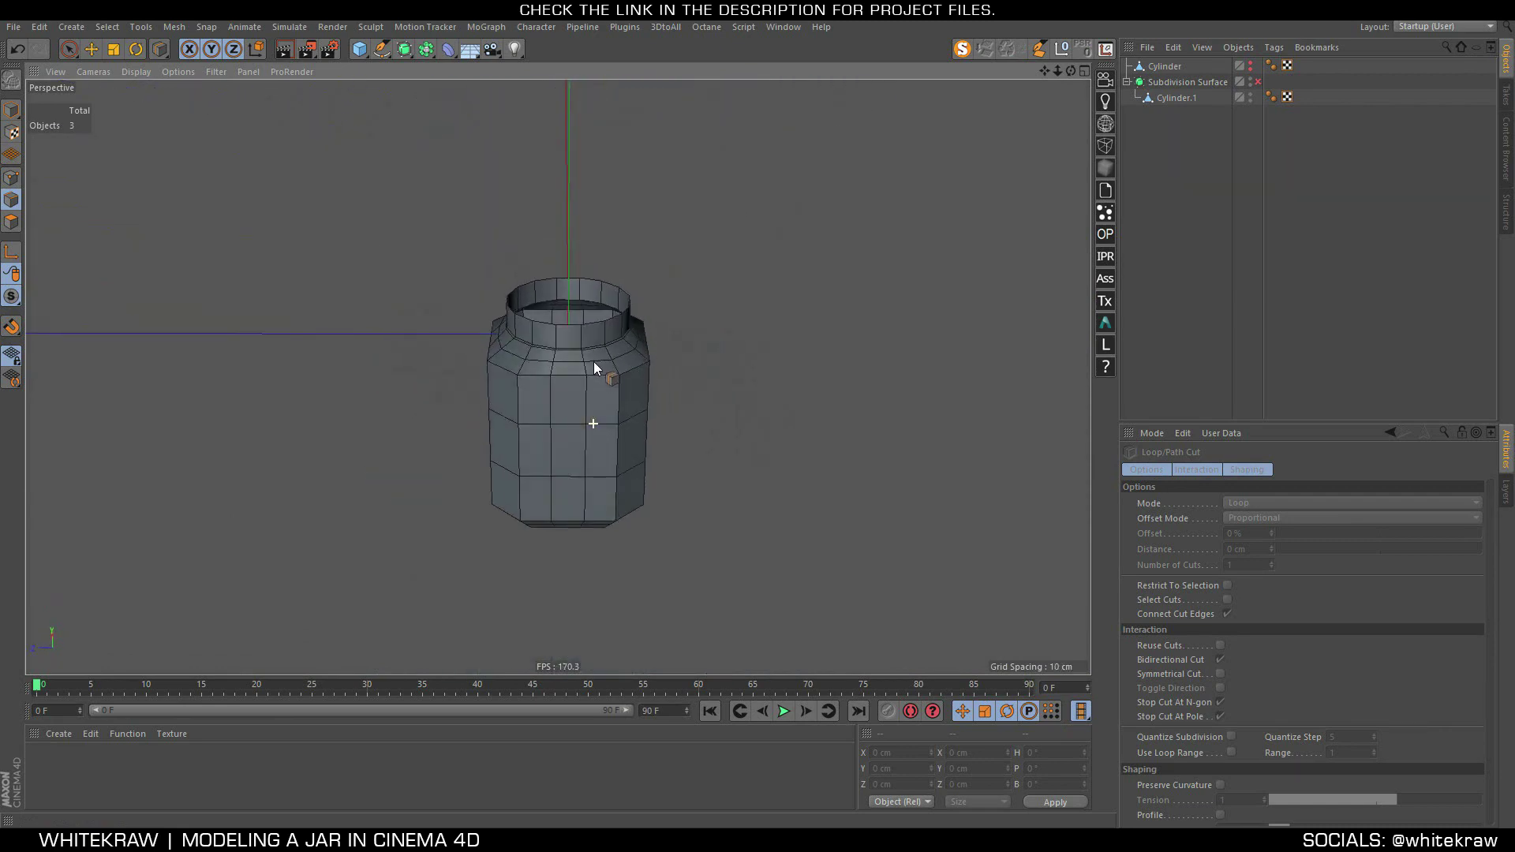
left_click(1220, 90)
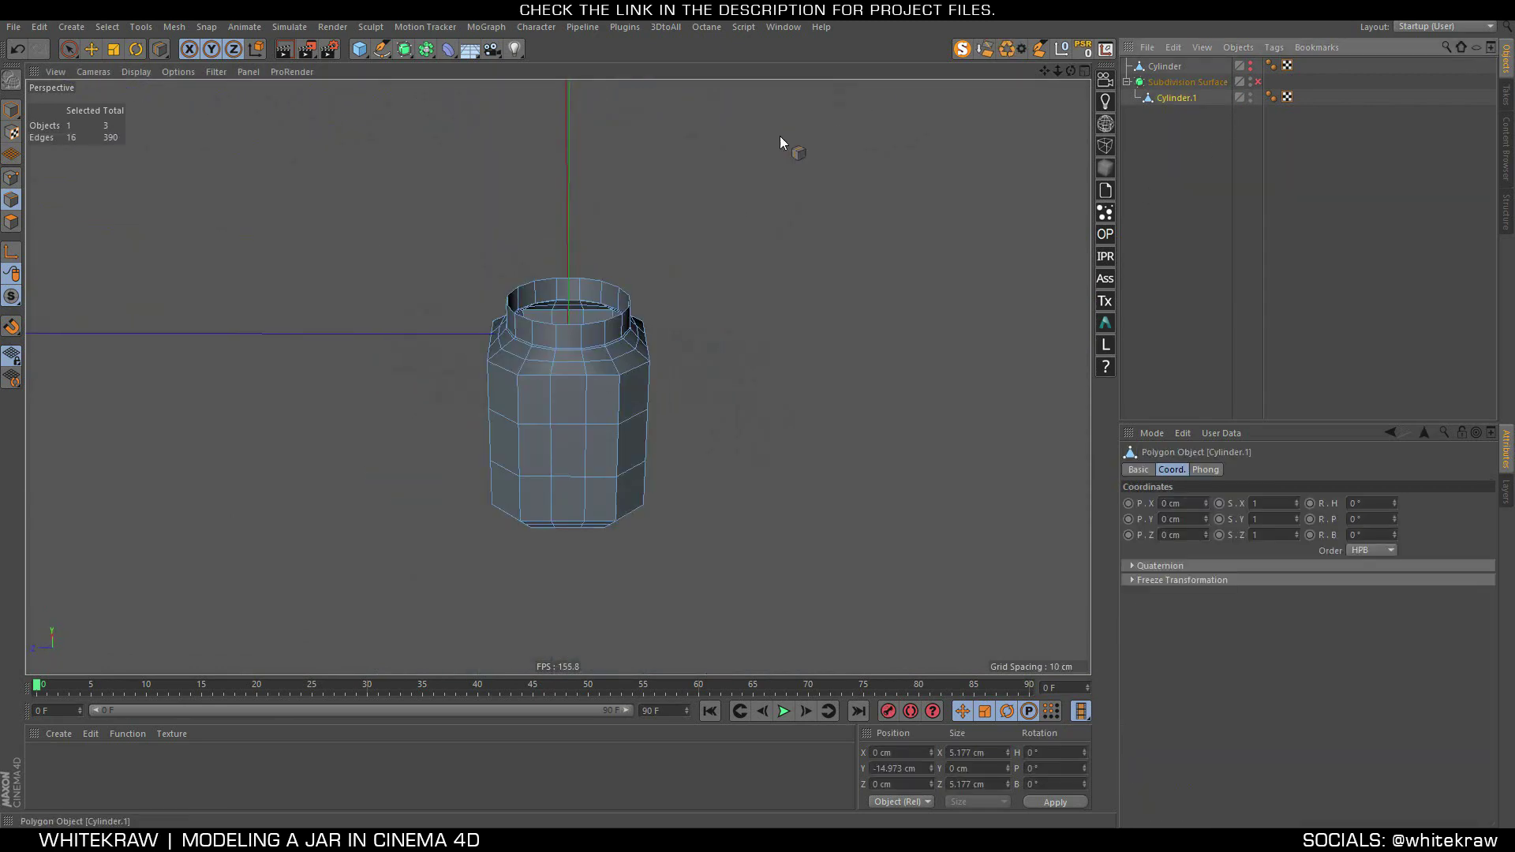
Wrap the jar mesh in a Cloth Surface and set its subdivisions to 0
left_click(289, 27)
left_click(408, 60)
key("o")
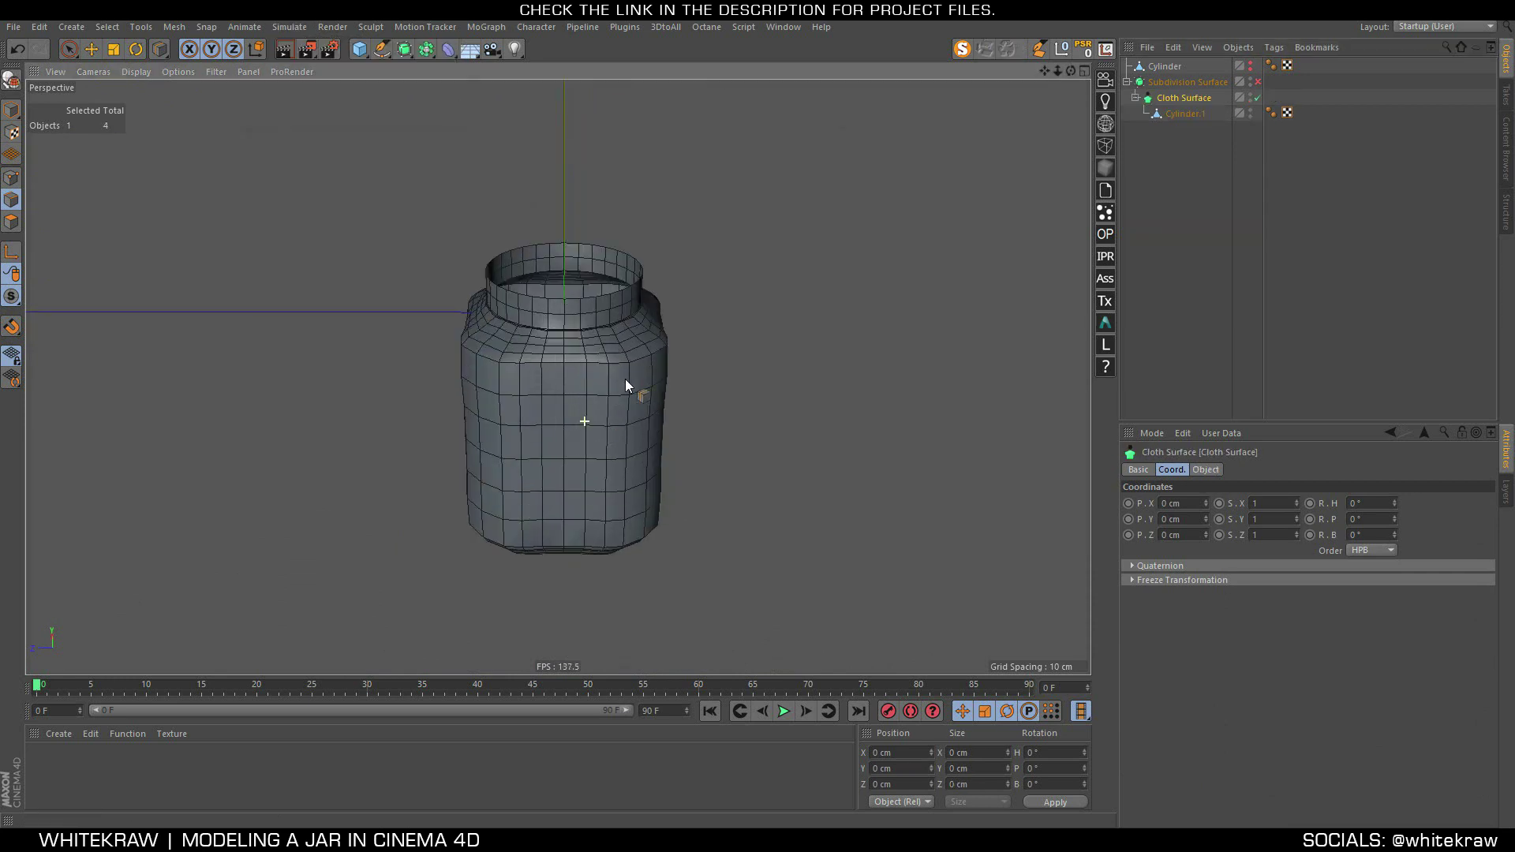
left_click(1204, 469)
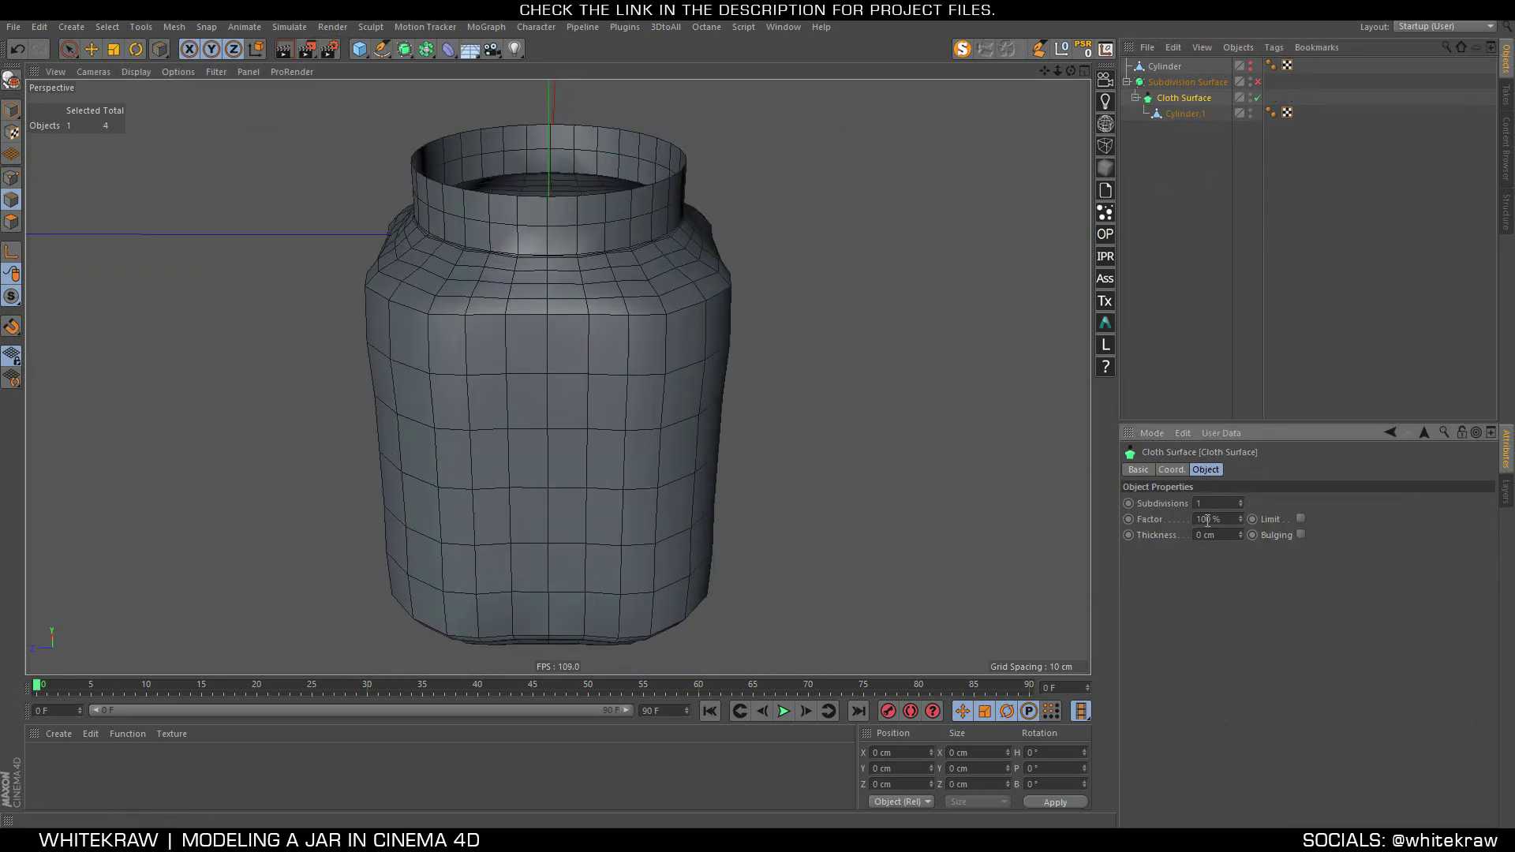
left_click(1240, 505)
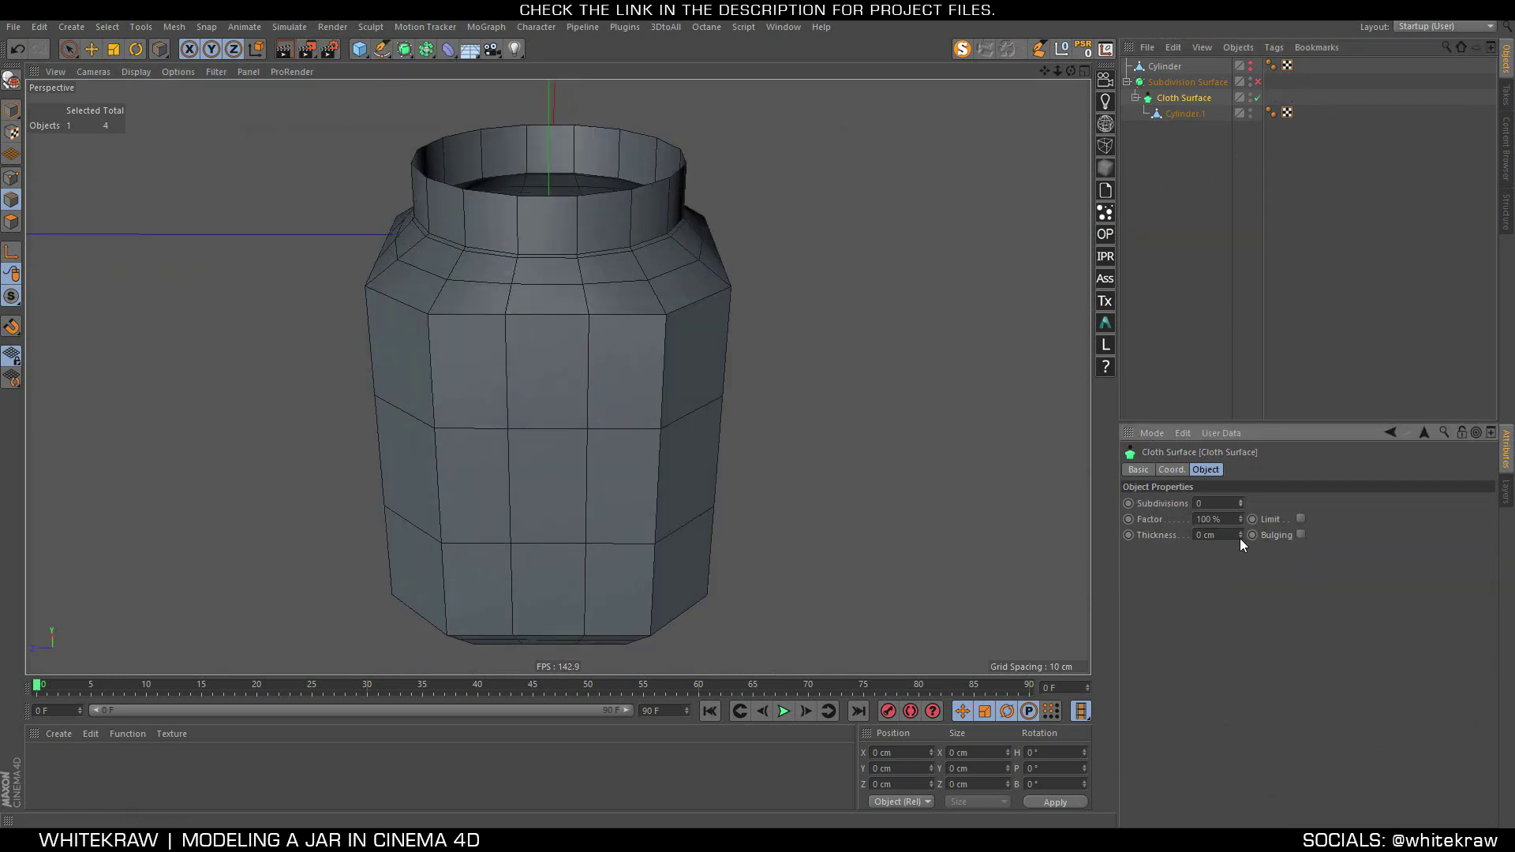
Set the Cloth Surface thickness to -0.35 cm
left_click_drag(1240, 537, 1230, 546)
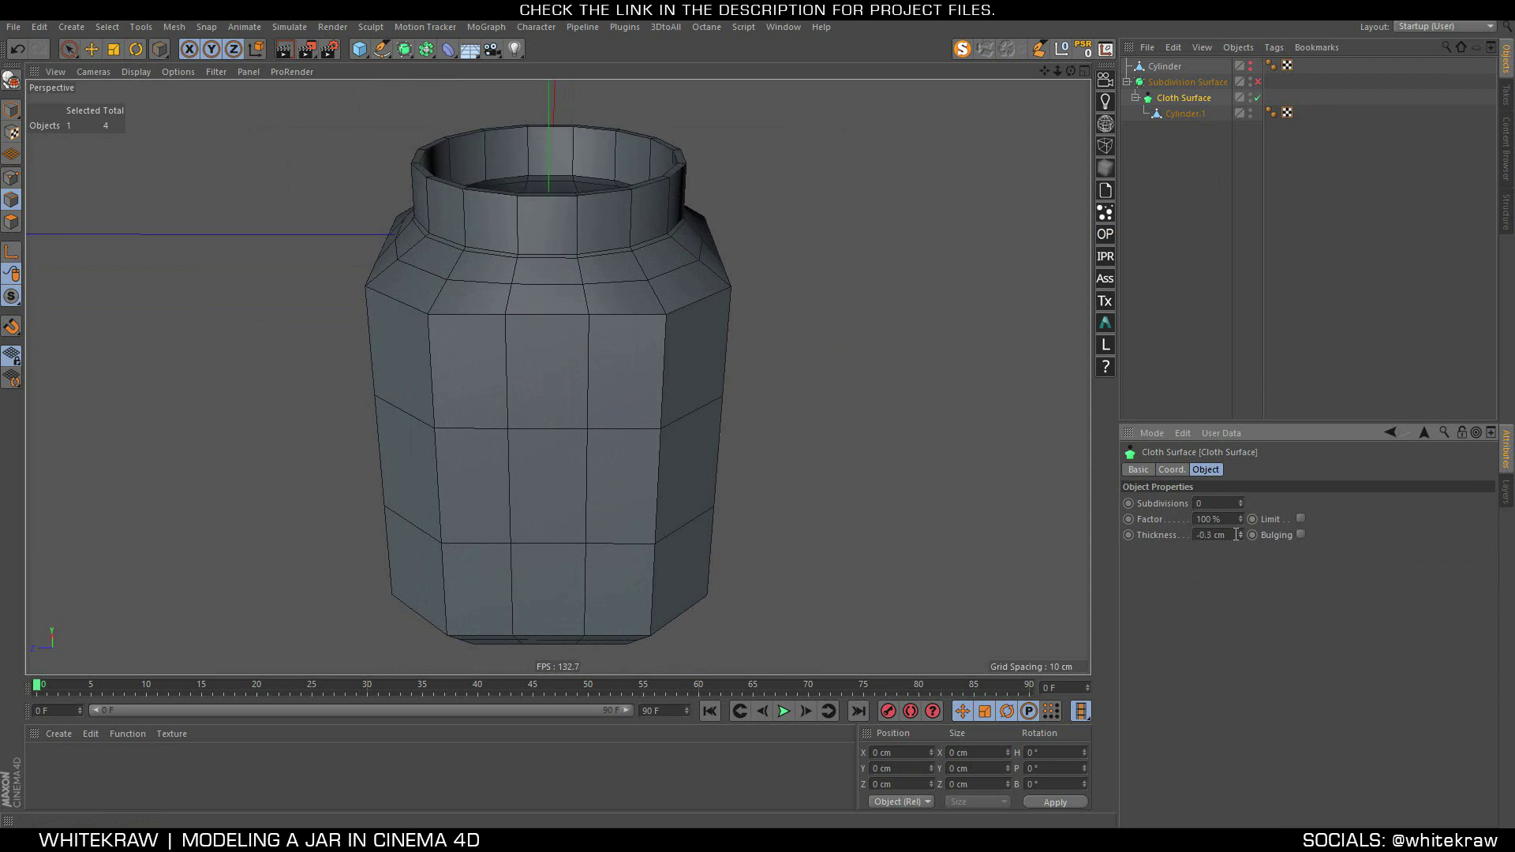
left_click_drag(594, 256, 661, 433, "alt")
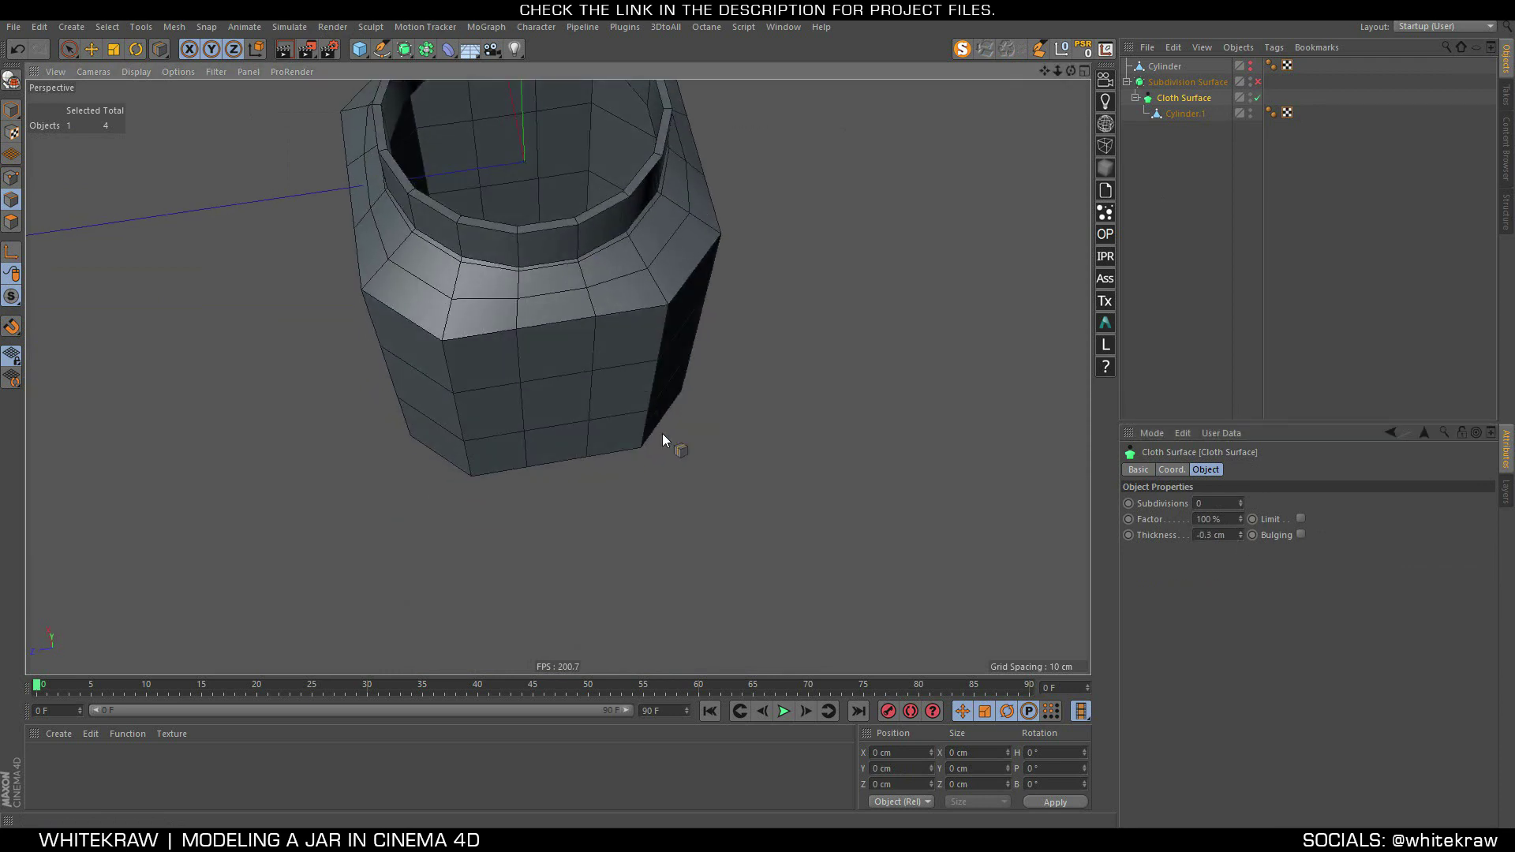
left_click(1214, 534)
type("5")
key("Return")
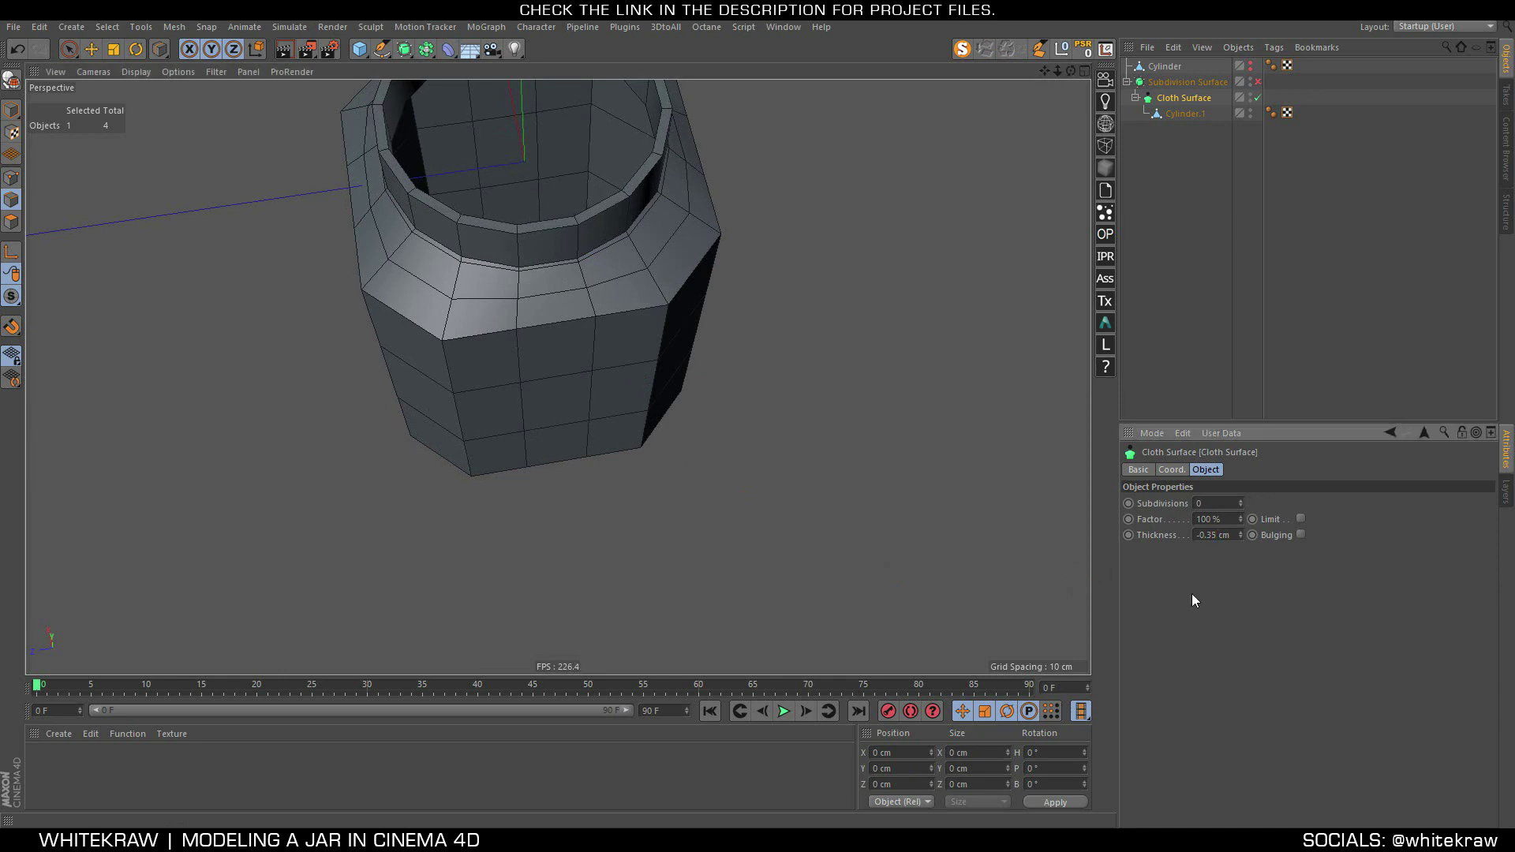
Orbit around the thickened jar's neck and opening, then select Cylinder.1
mouse_move(842, 389)
left_mouse_down("alt")
mouse_move(654, 490)
mouse_move(595, 464)
mouse_move(584, 513)
mouse_move(557, 336)
mouse_move(506, 458)
left_mouse_up("alt")
scroll(519, 571, "up", 3)
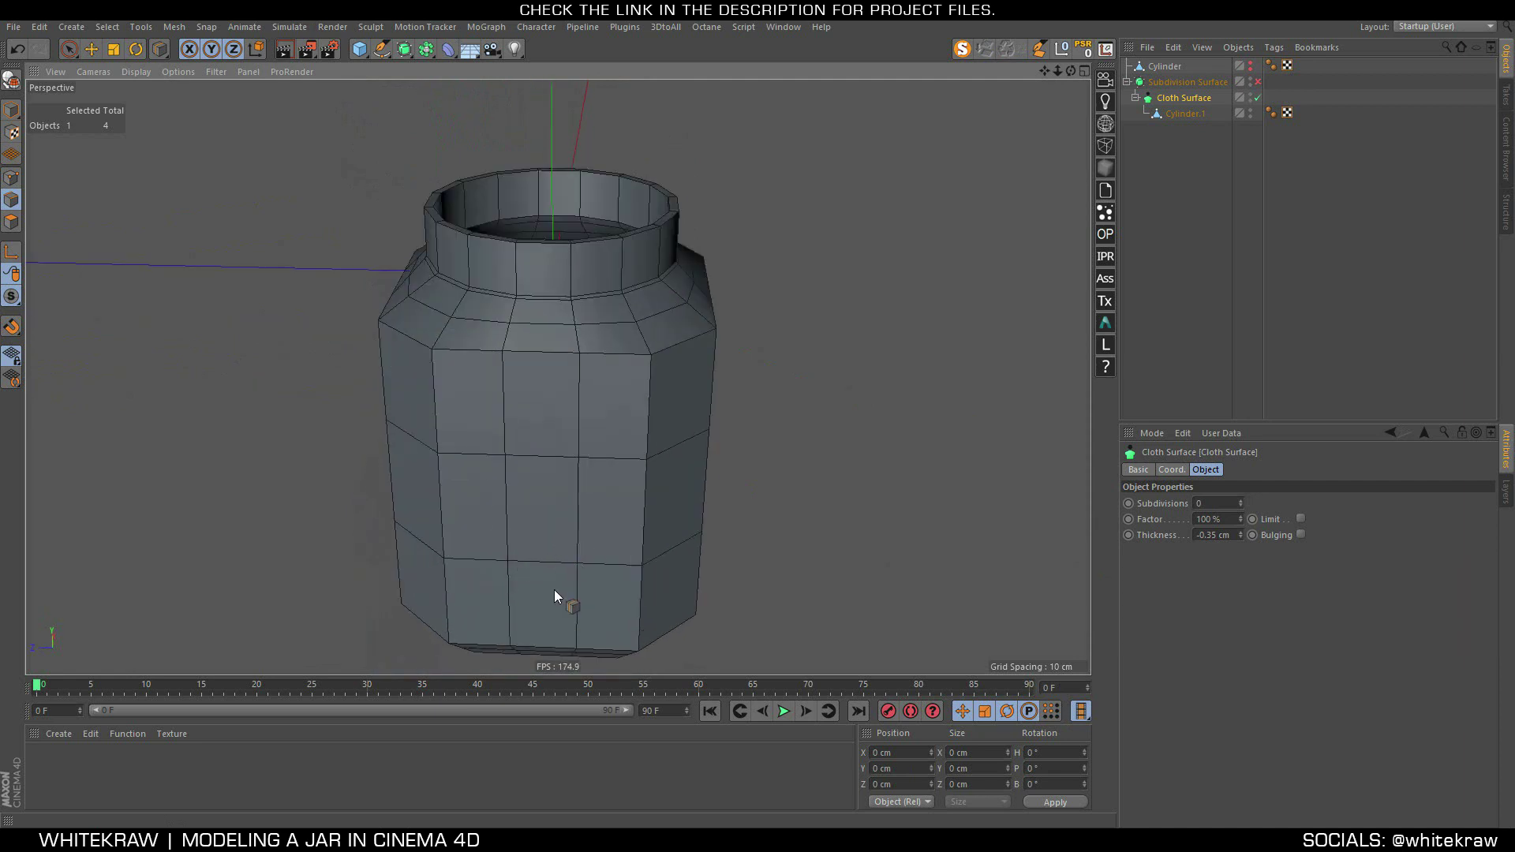
mouse_move(541, 555)
left_mouse_down("alt")
mouse_move(547, 451)
mouse_move(565, 518)
mouse_move(565, 447)
mouse_move(548, 507)
mouse_move(503, 450)
mouse_move(489, 517)
mouse_move(526, 497)
mouse_move(532, 514)
mouse_move(521, 456)
mouse_move(541, 489)
mouse_move(538, 456)
mouse_move(594, 503)
left_mouse_up("alt")
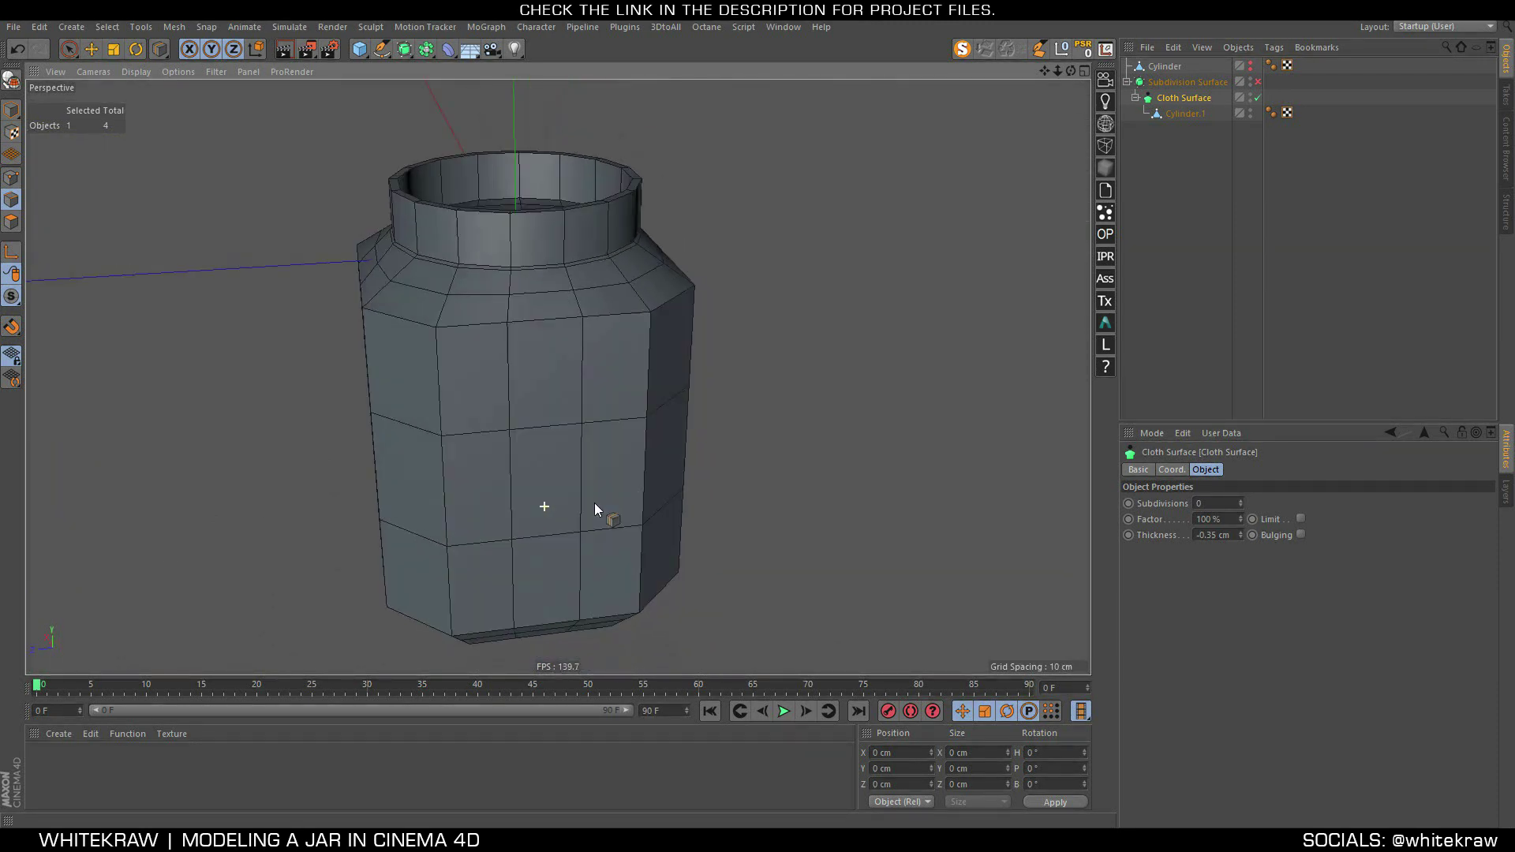
right_click_drag(403, 224, 612, 197, "alt")
mouse_move(612, 204)
left_mouse_down("alt")
mouse_move(656, 277)
mouse_move(652, 237)
mouse_move(629, 284)
left_mouse_up("alt")
scroll(632, 284, "down", 3)
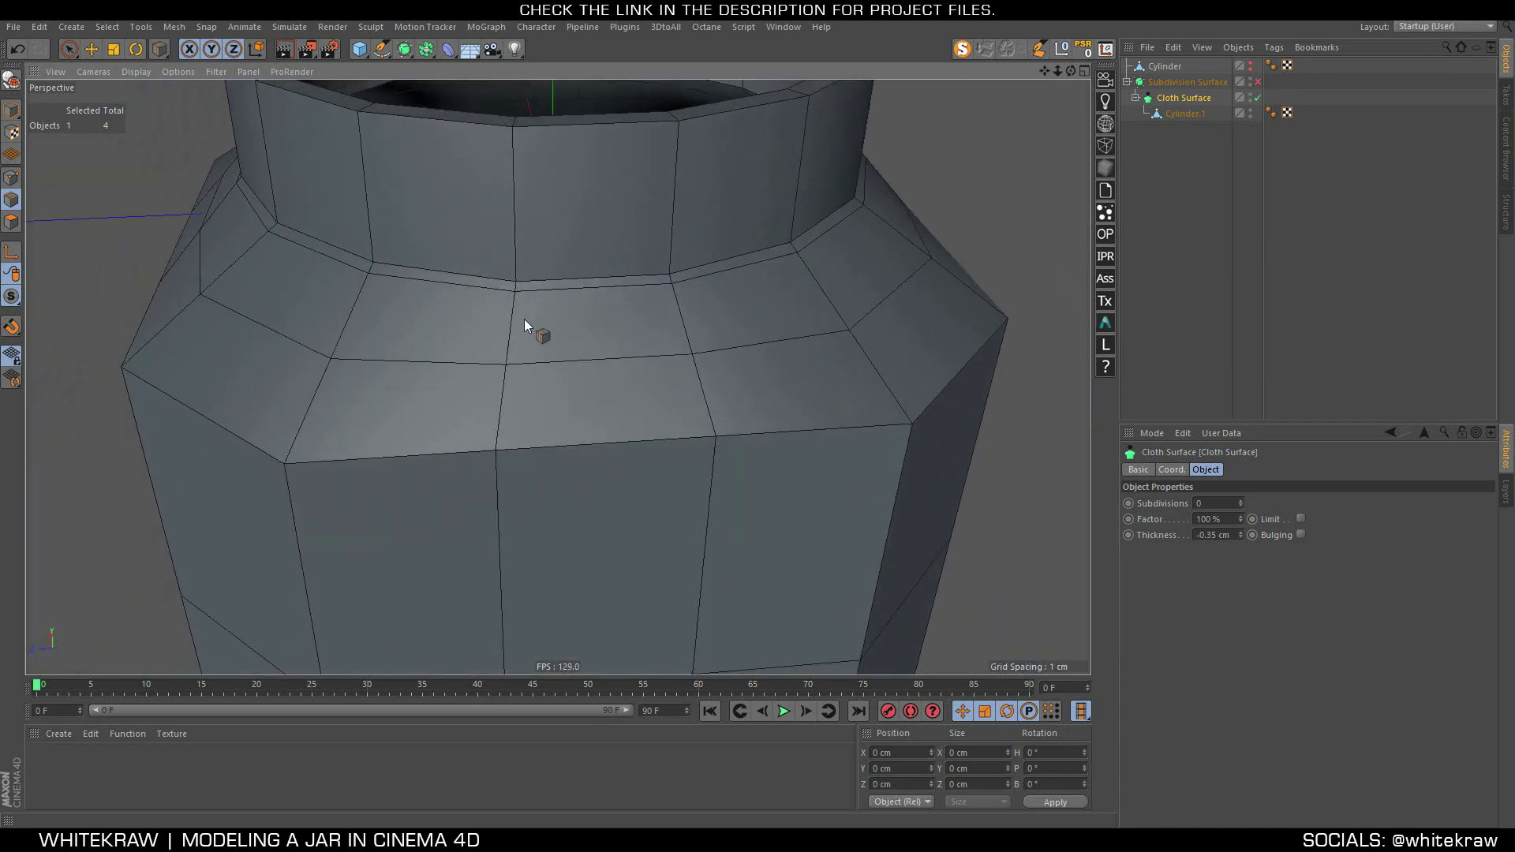
scroll(524, 319, "down", 3)
left_click_drag(524, 318, 465, 376, "alt")
left_click(1183, 114)
Select the edge loop at the neck base and flatten it vertically
key("k")
key("l")
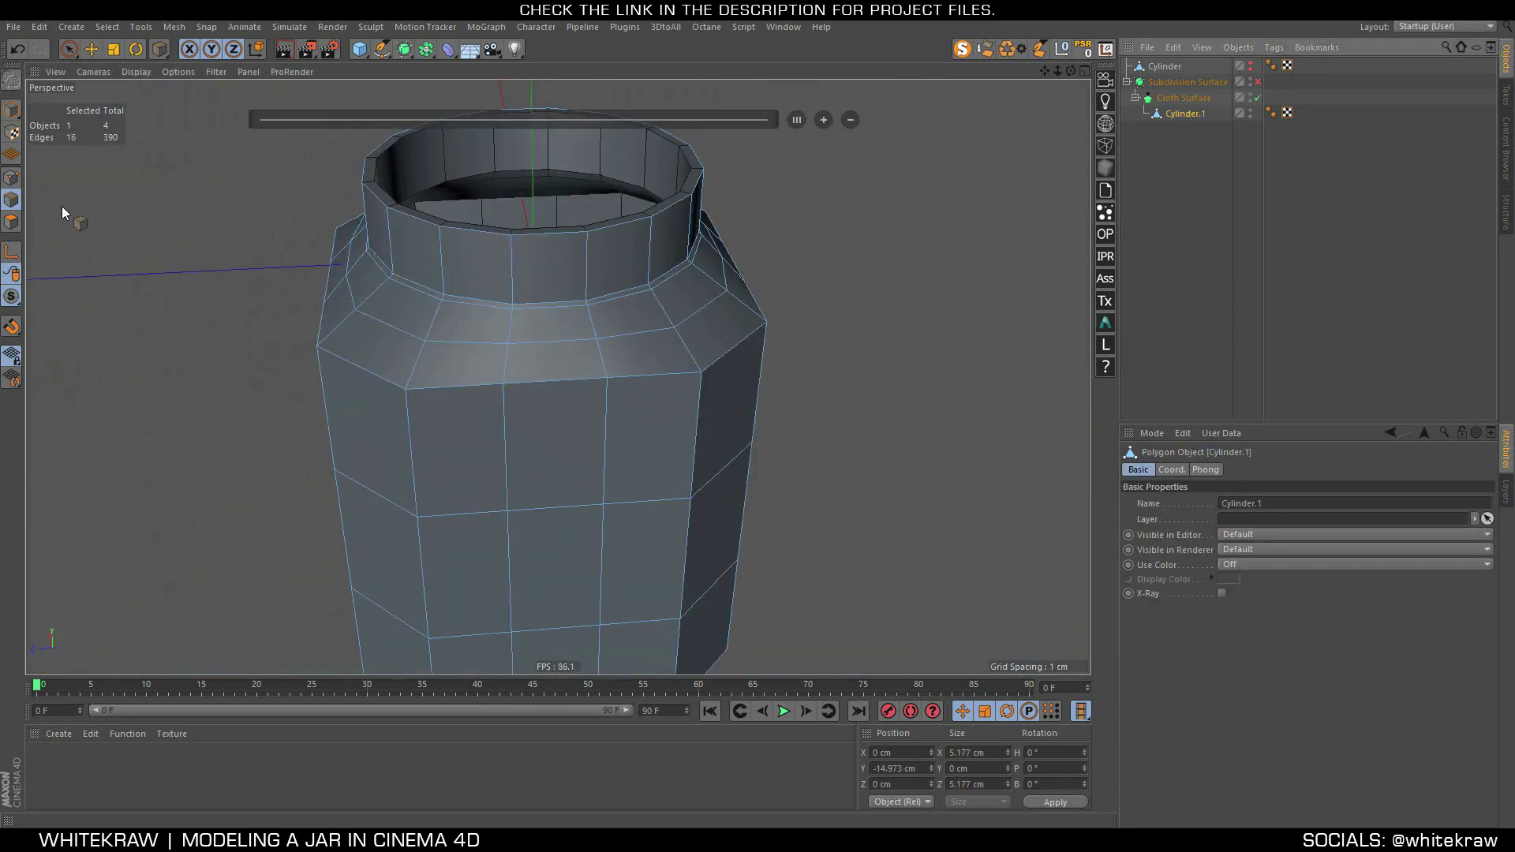
left_click(91, 49)
double_click(462, 308)
left_click_drag(476, 381, 473, 363, "alt")
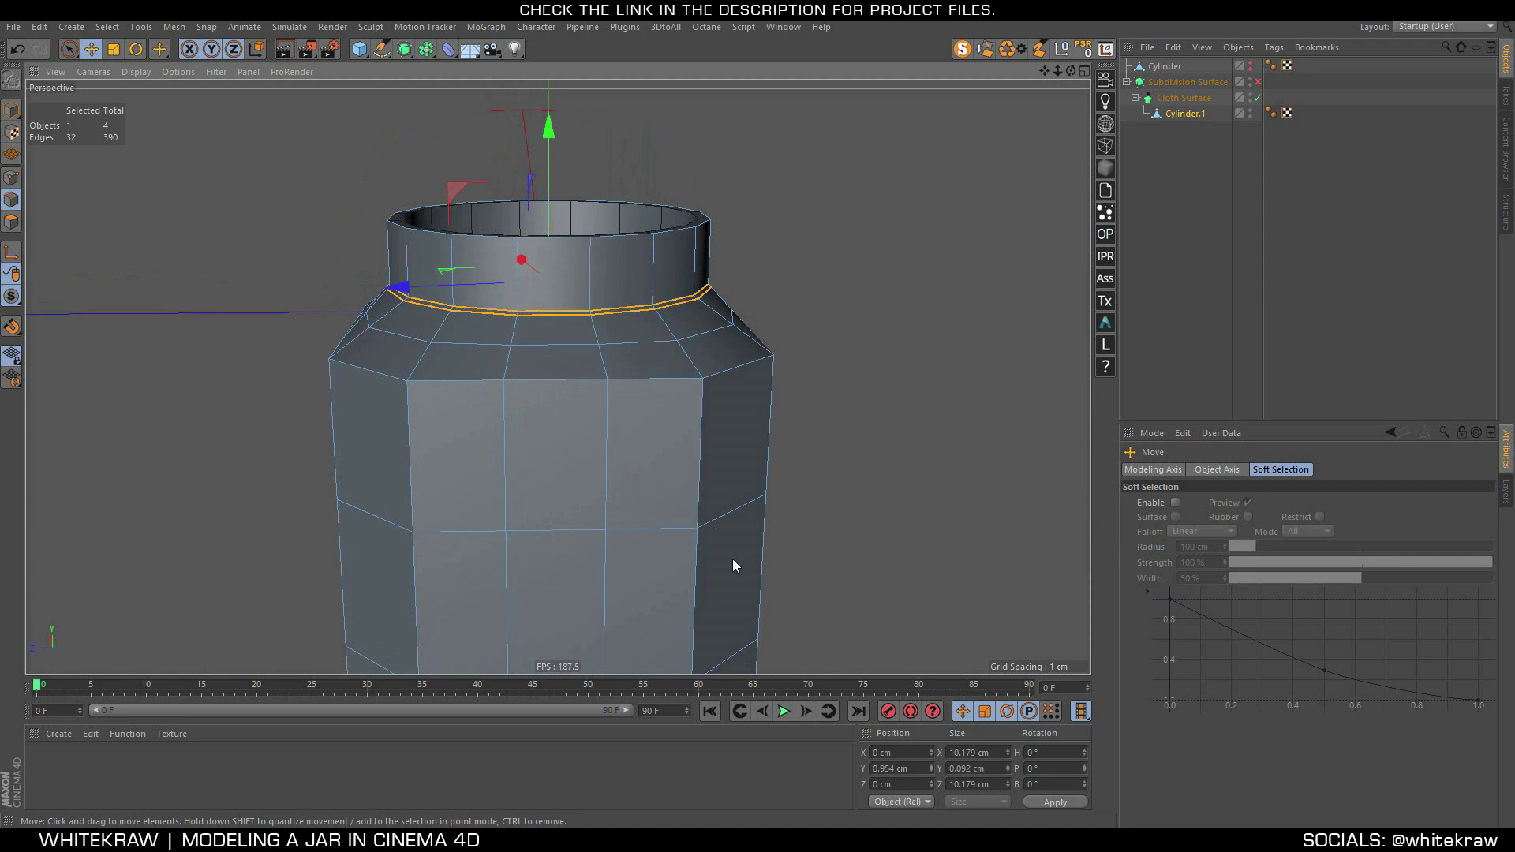
key("t")
left_click_drag(545, 168, 541, 271)
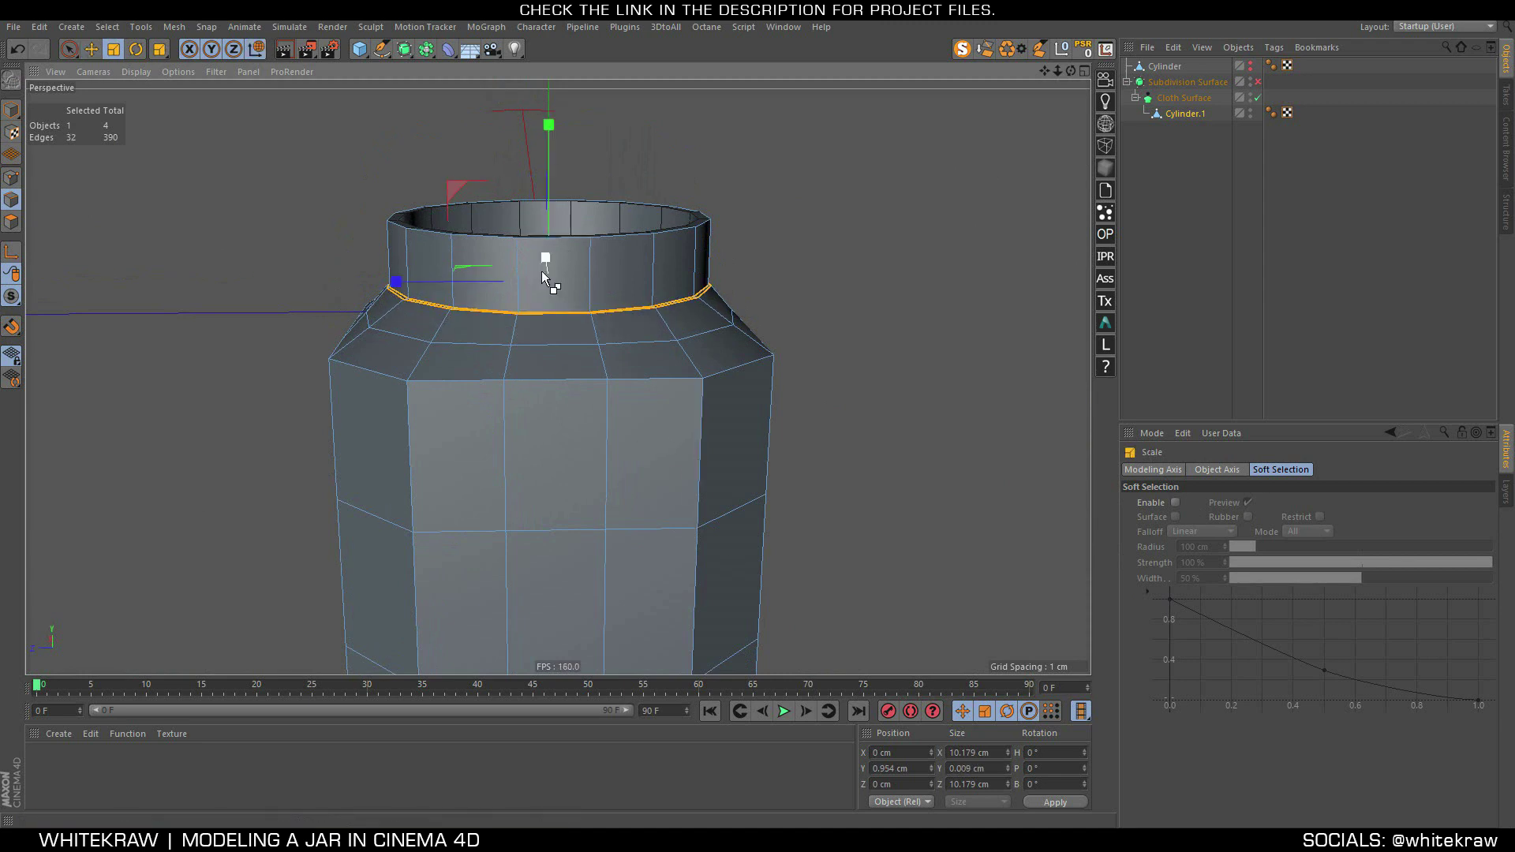
mouse_move(643, 342)
left_mouse_down("alt")
mouse_move(391, 318)
mouse_move(489, 261)
left_mouse_up("alt")
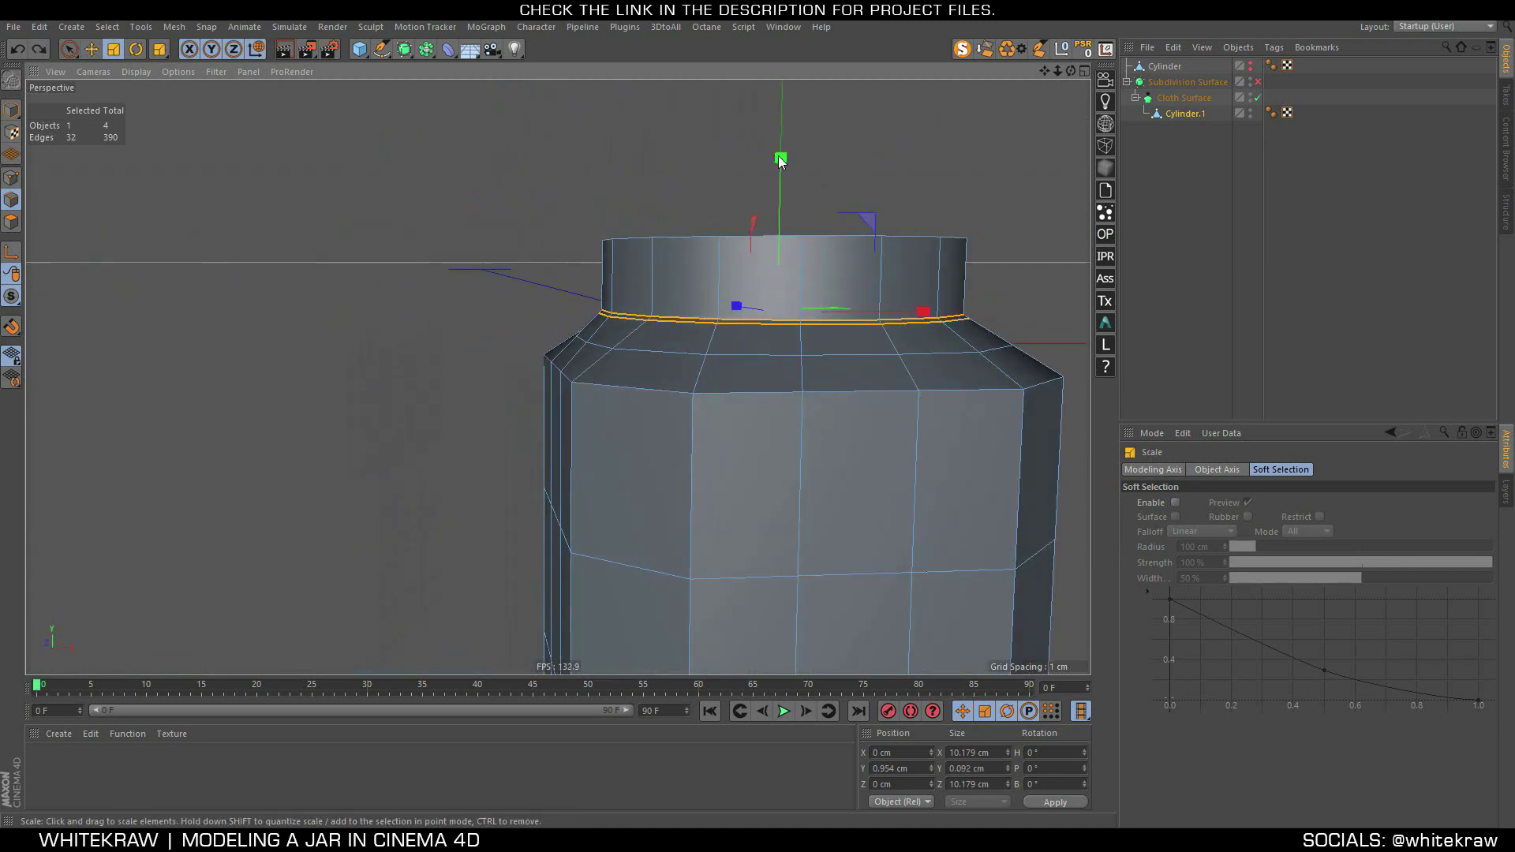
left_click_drag(803, 124, 814, 298)
Widen the neck-base loop slightly, to about 10.39 cm
left_click_drag(673, 293, 771, 450, "alt")
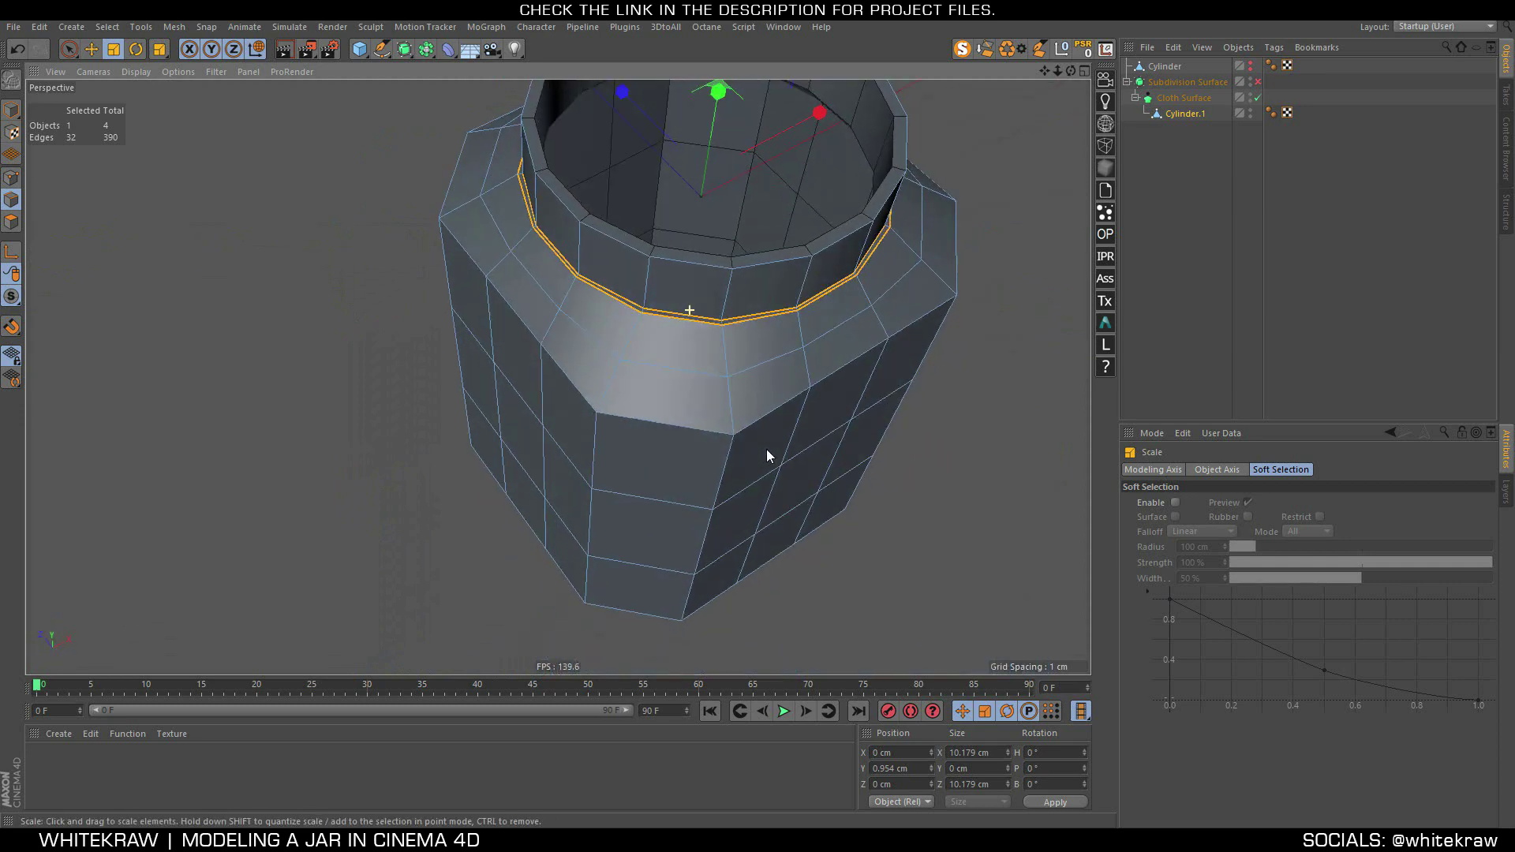
left_click_drag(656, 352, 672, 254, "alt")
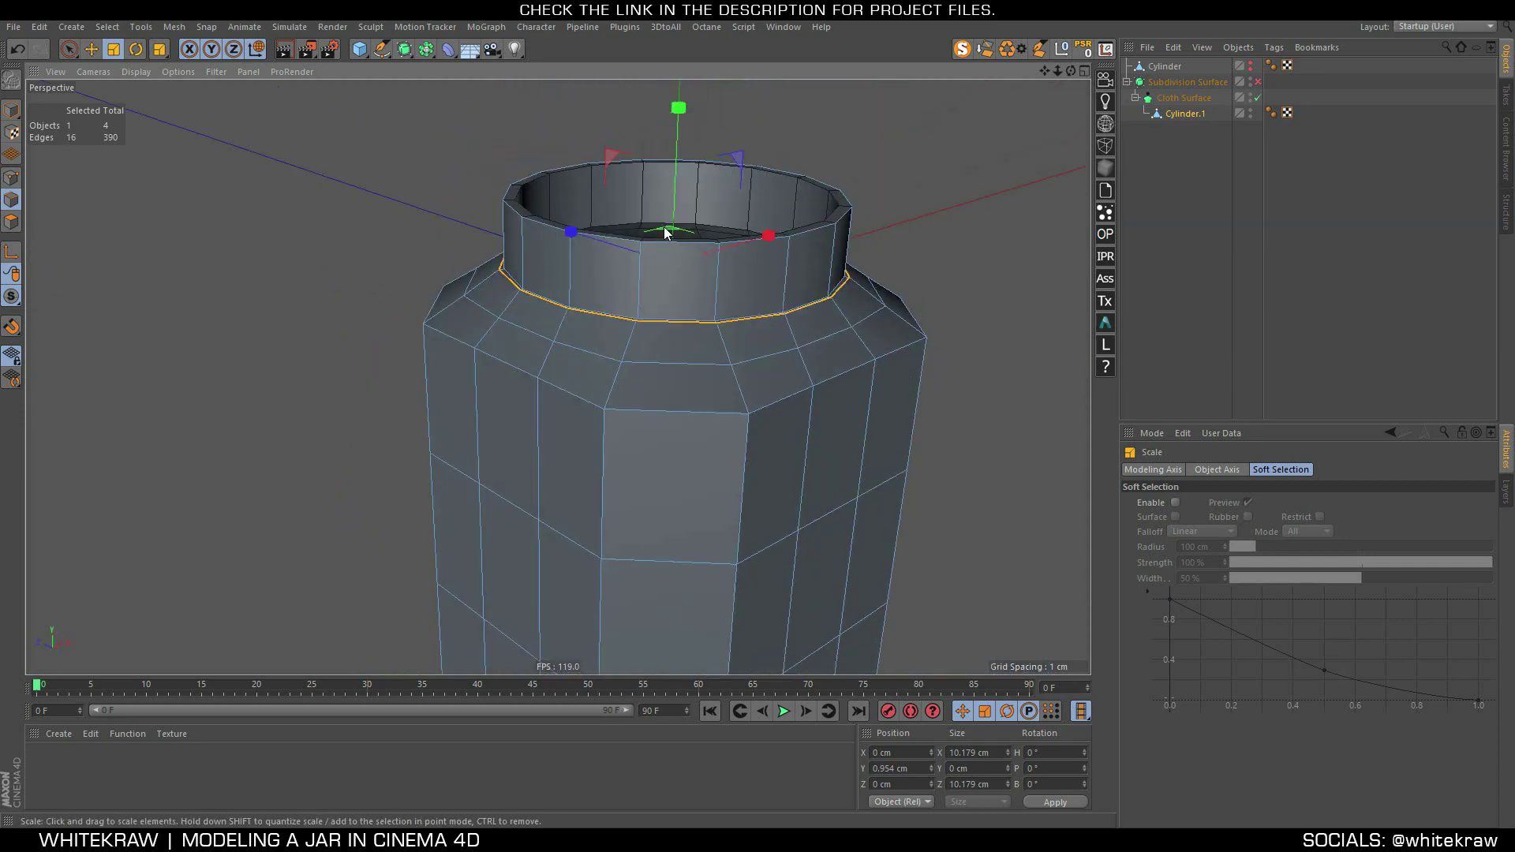
left_click_drag(665, 229, 675, 222)
mouse_move(661, 348)
left_mouse_down("alt")
mouse_move(530, 296)
mouse_move(517, 377)
mouse_move(621, 393)
mouse_move(598, 329)
mouse_move(534, 320)
mouse_move(629, 367)
left_mouse_up("alt")
Widen the lower shoulder loop slightly and raise the loop below it about 0.4 cm
double_click(659, 368)
mouse_move(778, 465)
left_mouse_down()
mouse_move(817, 481)
mouse_move(712, 438)
mouse_move(801, 476)
left_mouse_up()
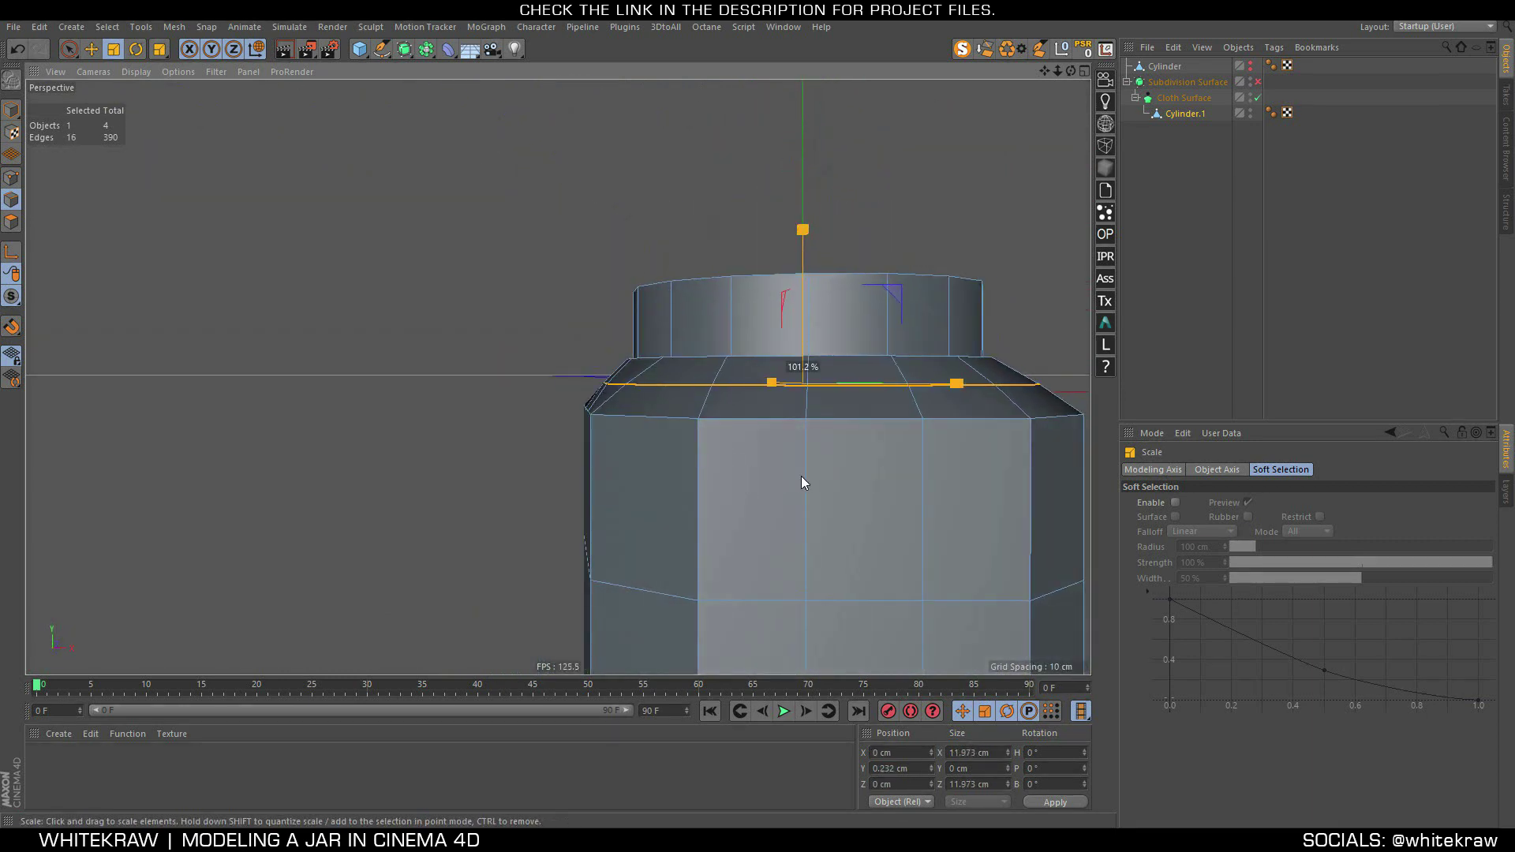
double_click(822, 418)
key("e")
left_click_drag(799, 271, 808, 358)
Scale the edge loop near the jar bottom out to about 102.6%
right_click_drag(808, 358, 746, 502, "alt")
left_click_drag(747, 502, 718, 442, "alt")
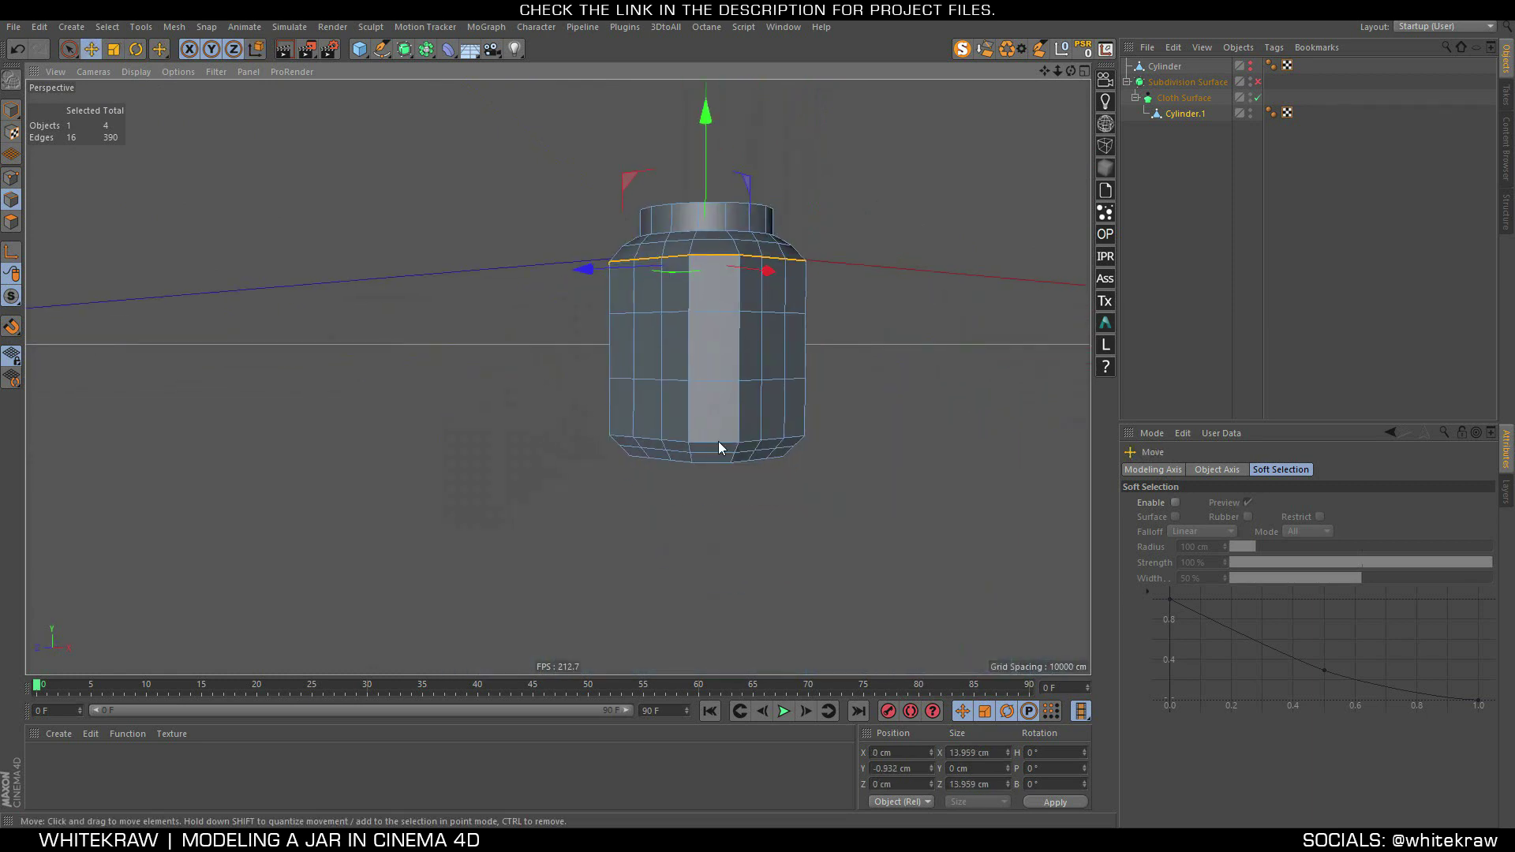
mouse_move(718, 441)
right_mouse_down("alt")
mouse_move(802, 382)
mouse_move(775, 413)
right_mouse_up("alt")
left_click_drag(775, 413, 718, 291, "alt")
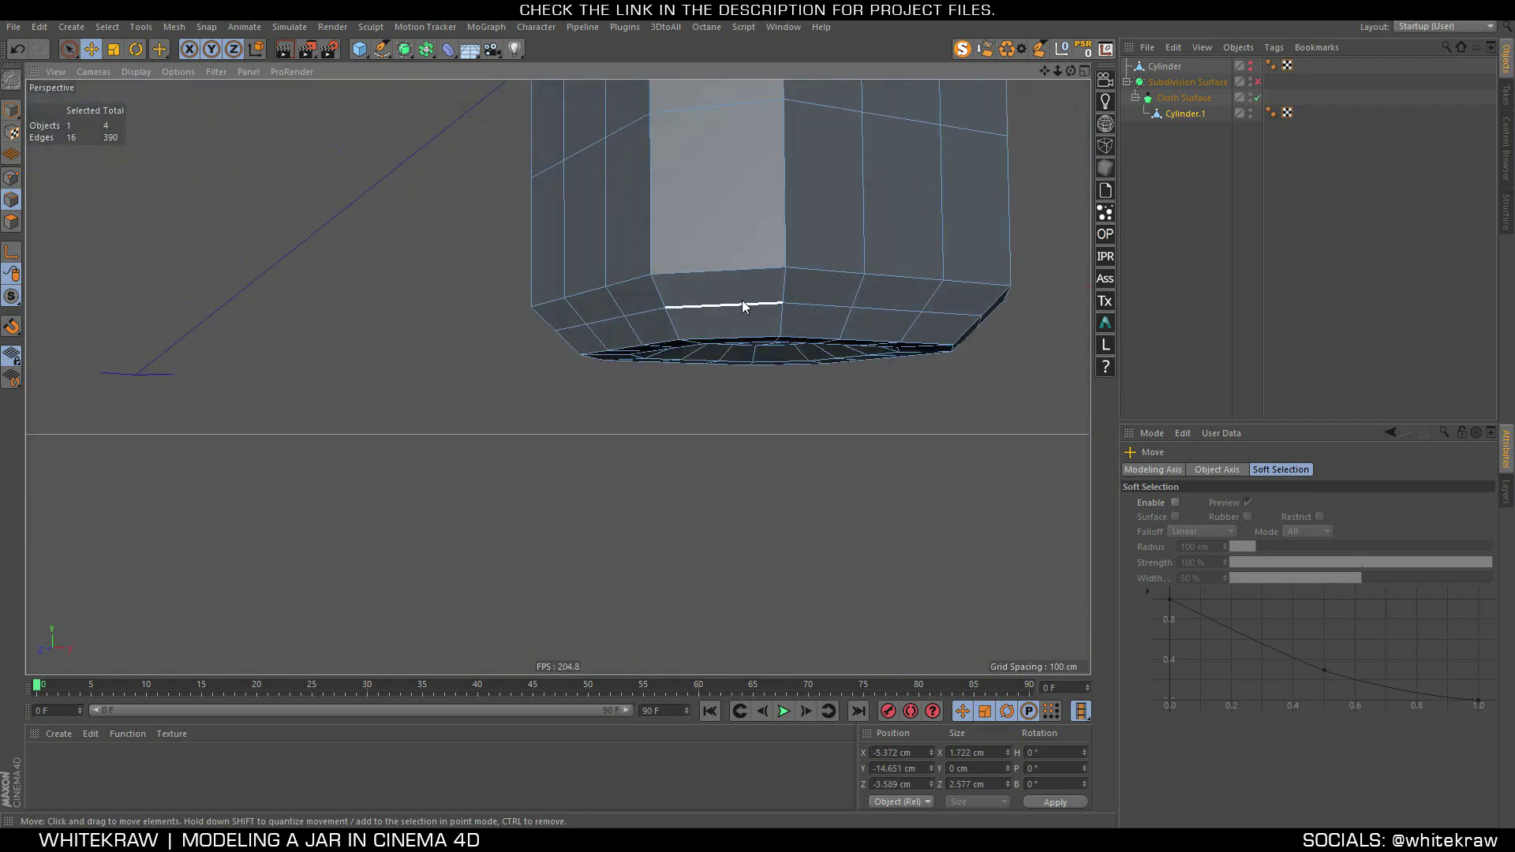
double_click(741, 300)
key("t")
left_click_drag(741, 489, 744, 494)
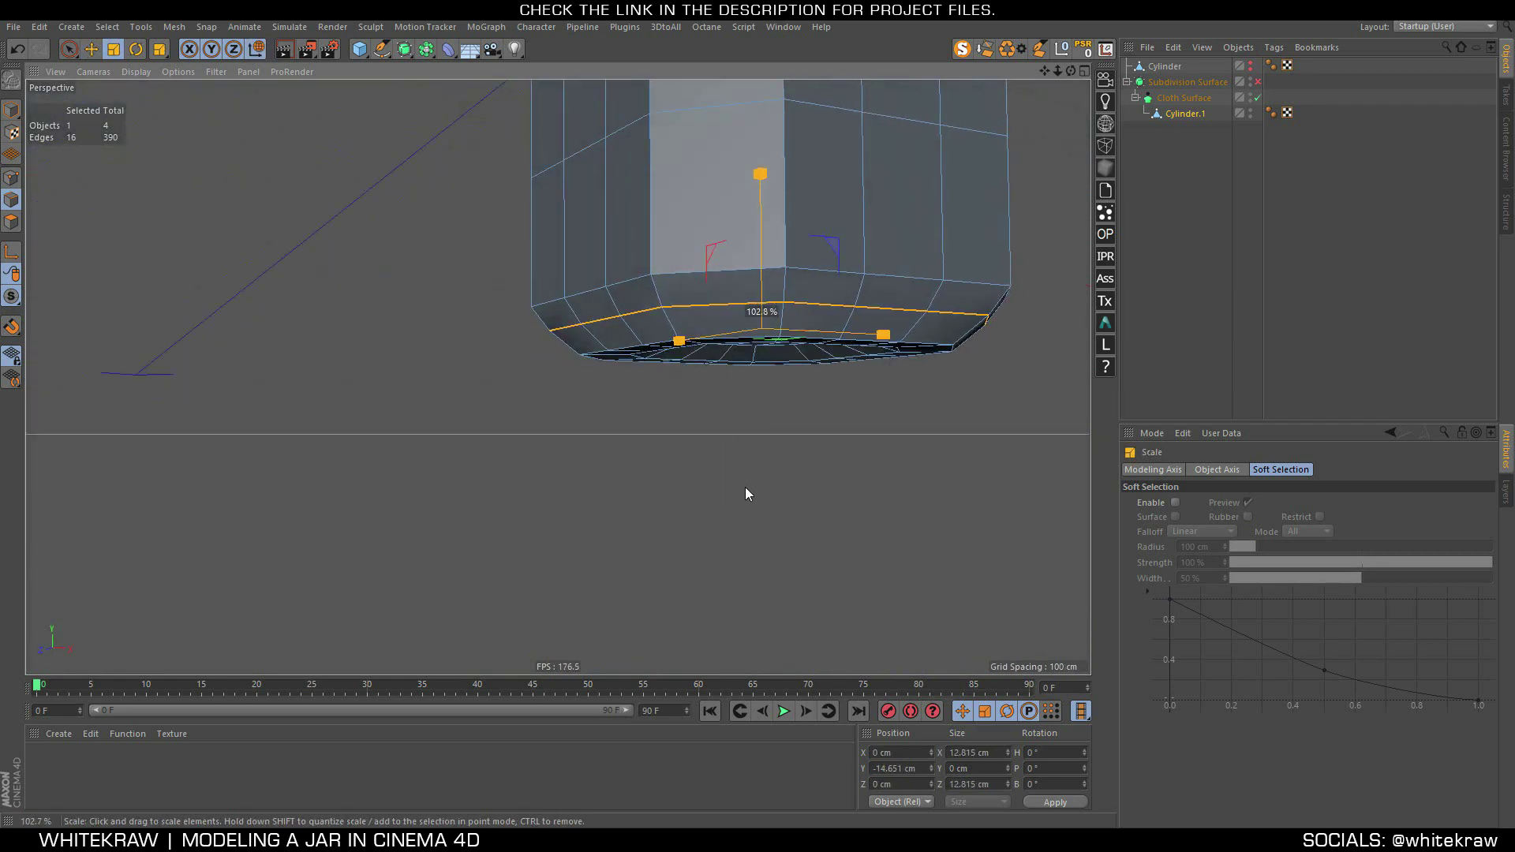
Nudge the loop above the bottom upward and slightly widen the lower base loop
key("e")
double_click(734, 271)
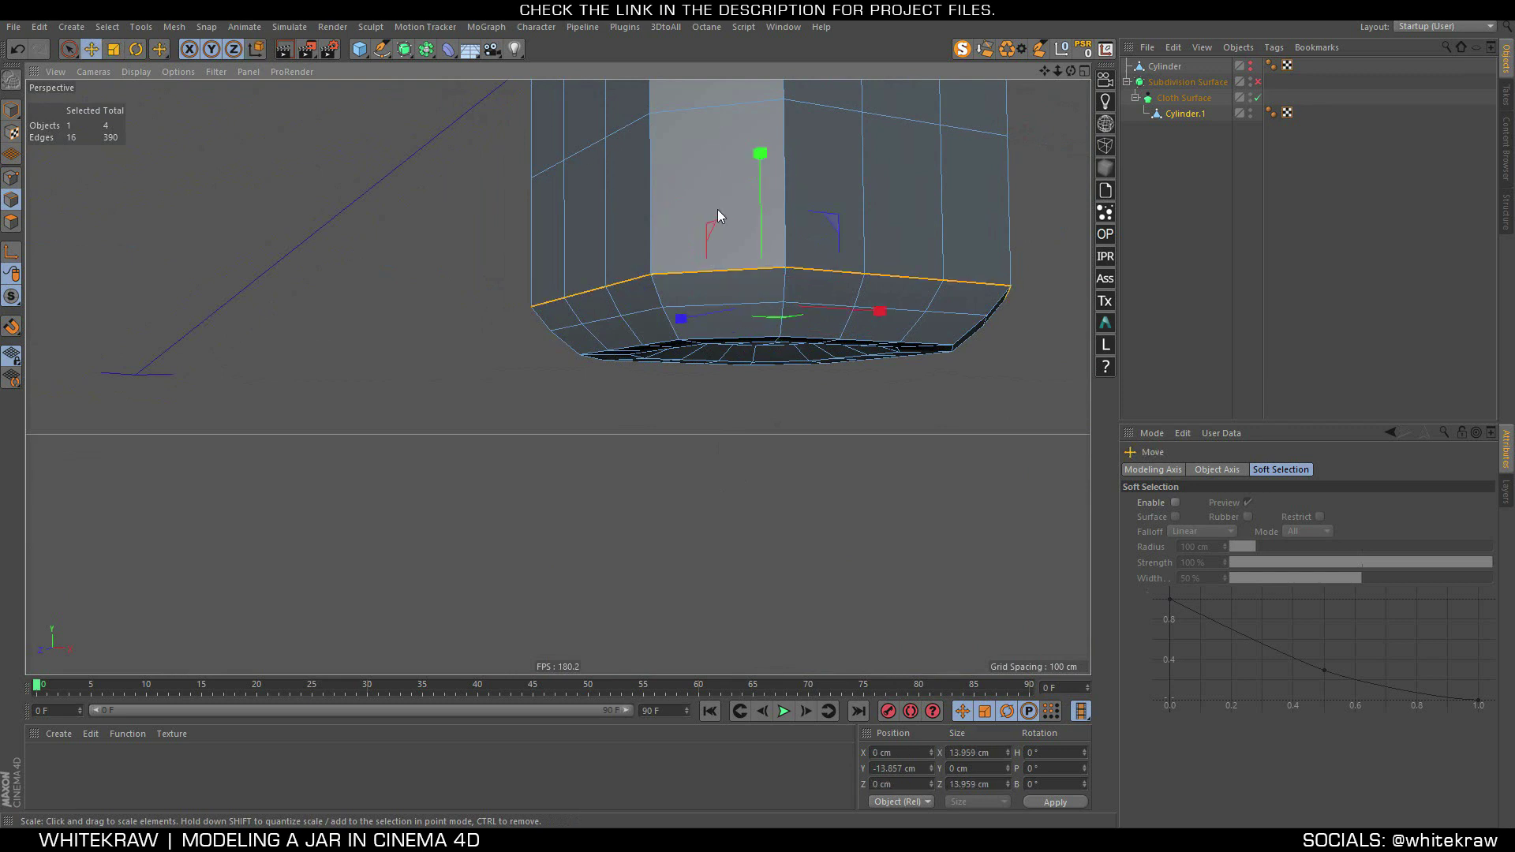
left_click_drag(761, 183, 760, 179)
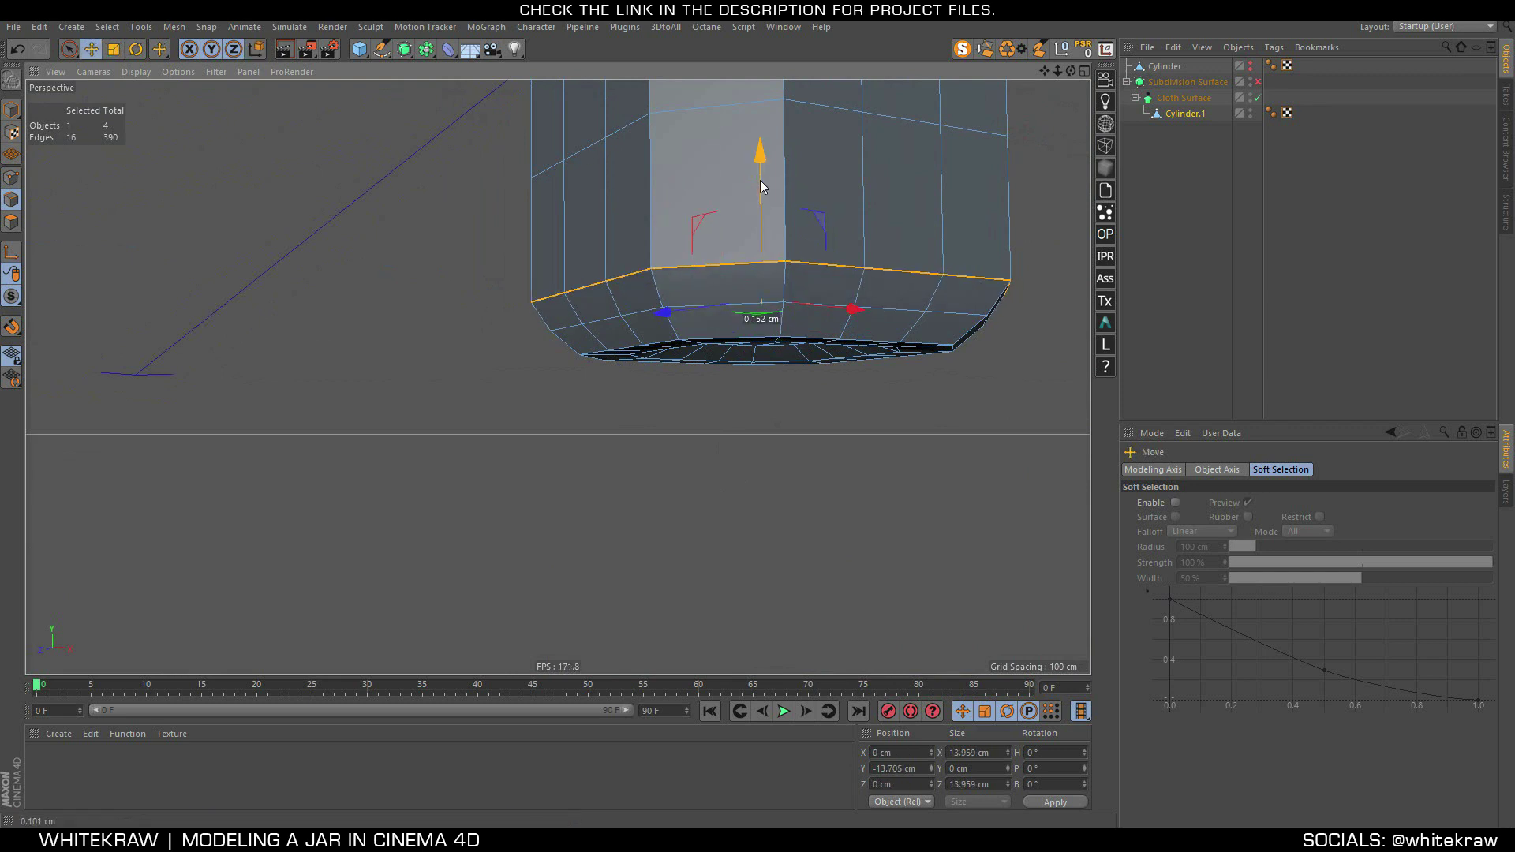
double_click(620, 322)
key("t")
left_click_drag(645, 464, 654, 497)
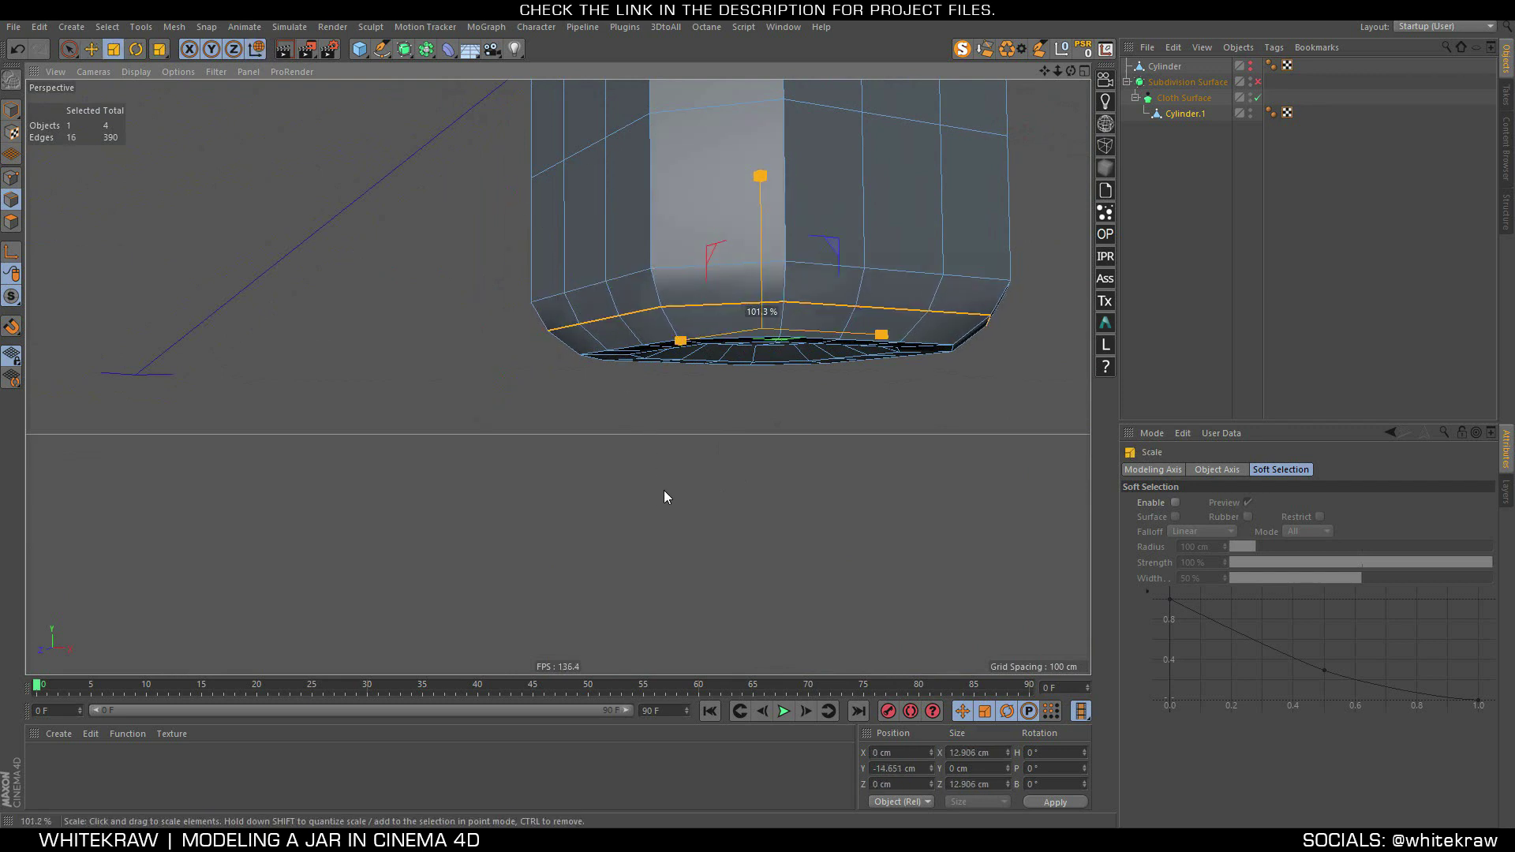
left_click(807, 456)
left_click_drag(808, 455, 513, 544, "alt")
scroll(626, 335, "down", 3)
Turn on Subdivision Surface smoothing and inspect the jar's neck up close
scroll(631, 232, "up", 2)
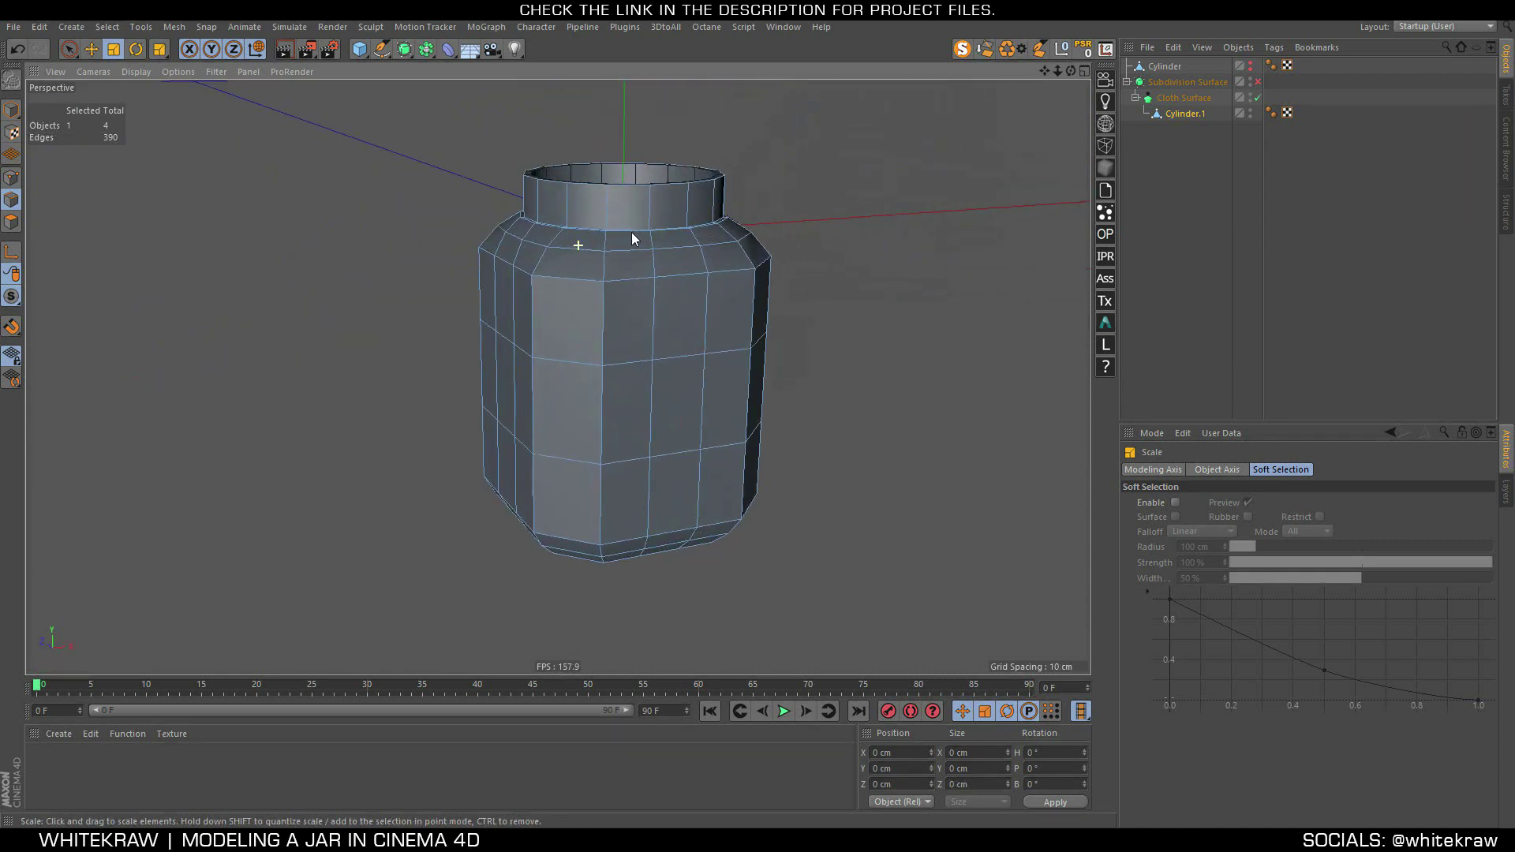
scroll(628, 343, "up", 3)
scroll(628, 342, "up", 3)
mouse_move(608, 360)
left_mouse_down("alt")
mouse_move(608, 244)
mouse_move(568, 325)
left_mouse_up("alt")
left_click(1254, 150)
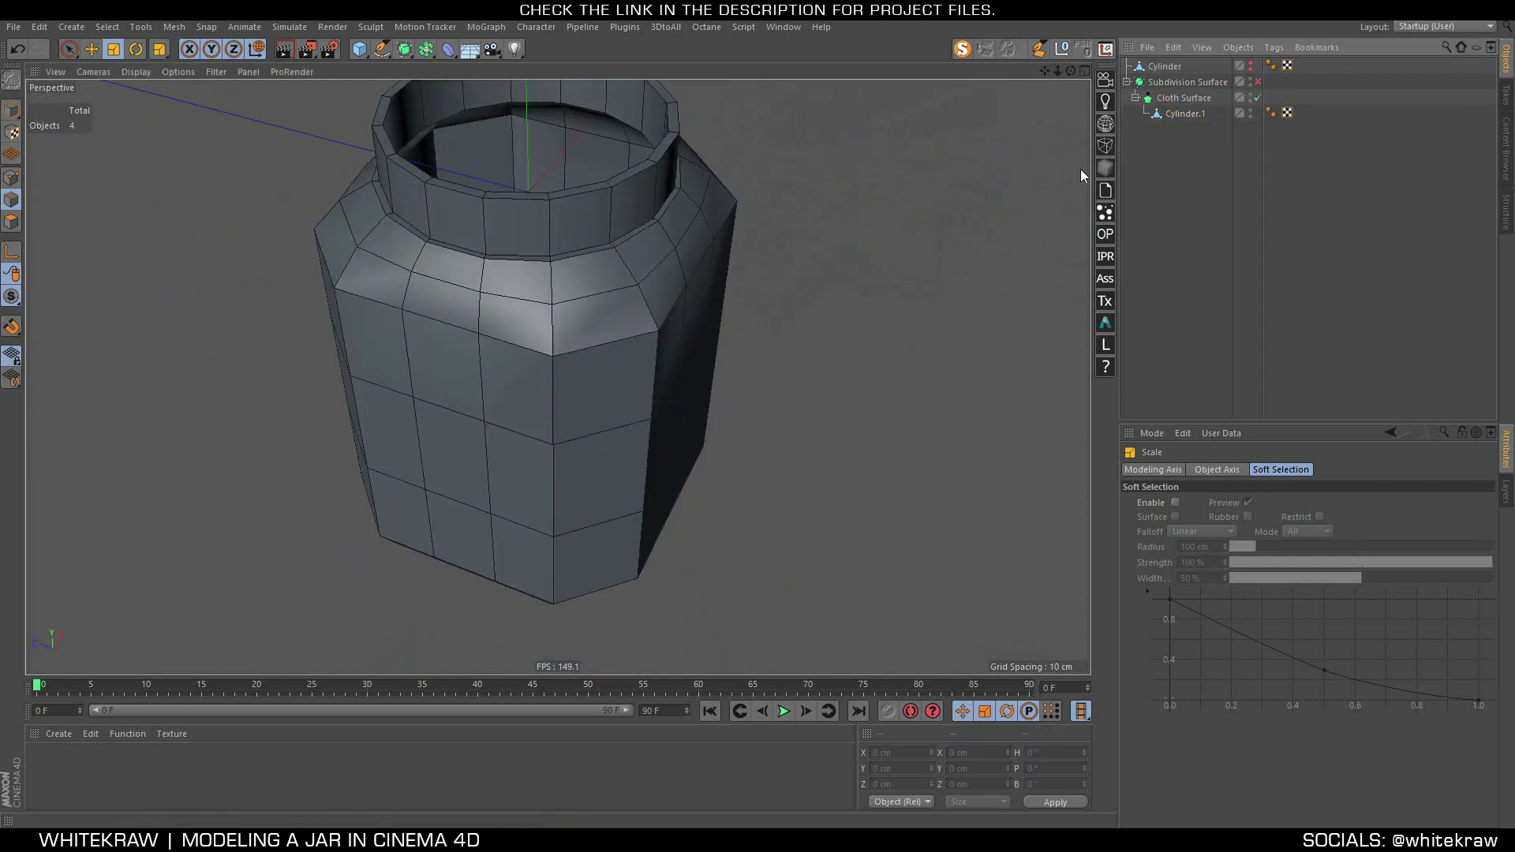
scroll(432, 182, "up", 3)
mouse_move(497, 167)
left_mouse_down("alt")
mouse_move(397, 202)
mouse_move(441, 236)
left_mouse_up("alt")
scroll(398, 203, "down", 3)
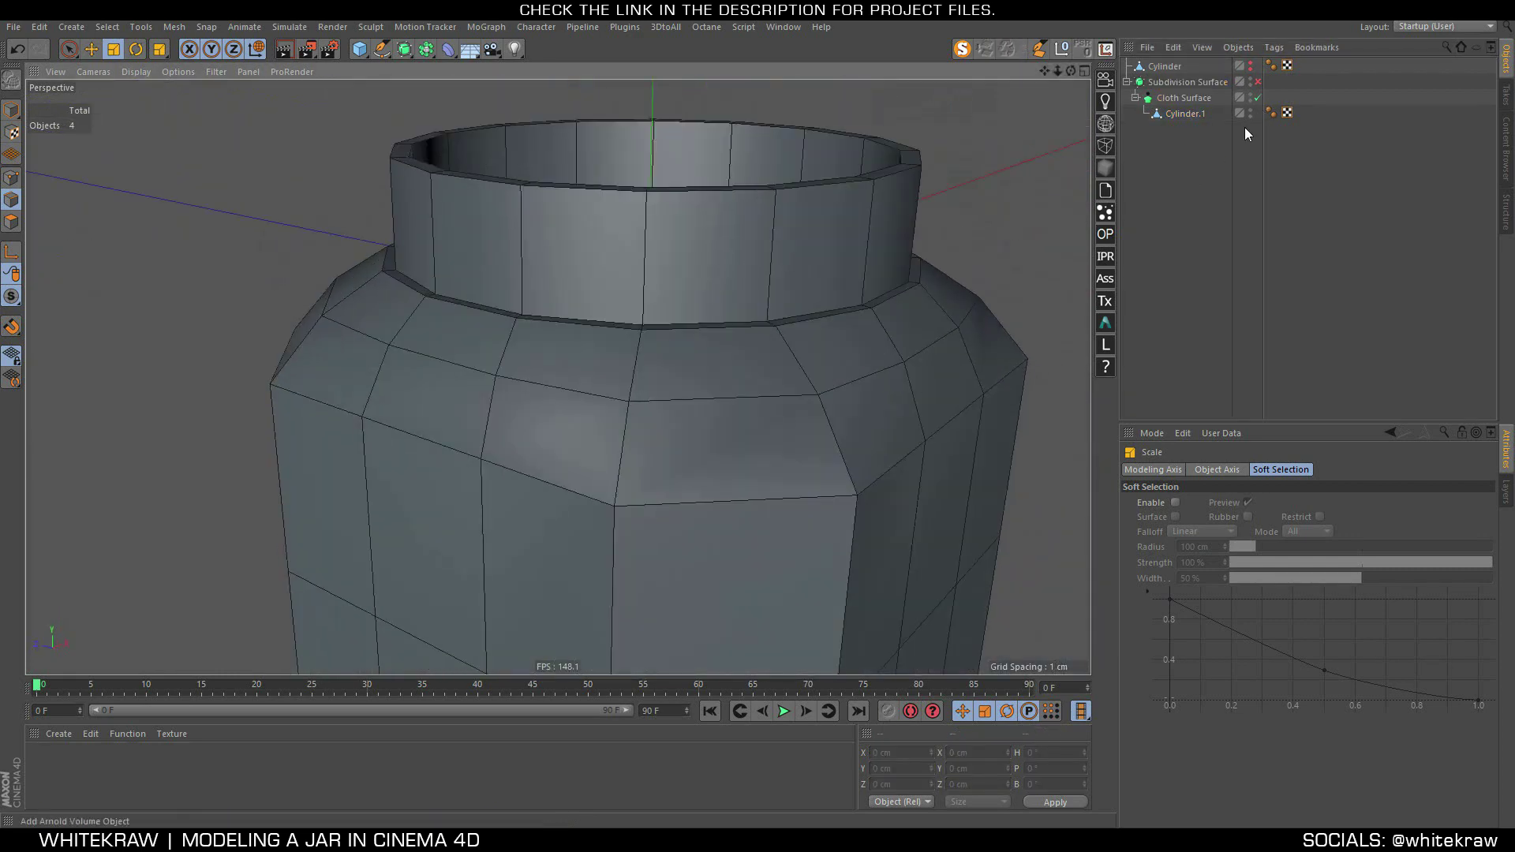
left_click(1258, 81)
scroll(428, 321, "up", 2)
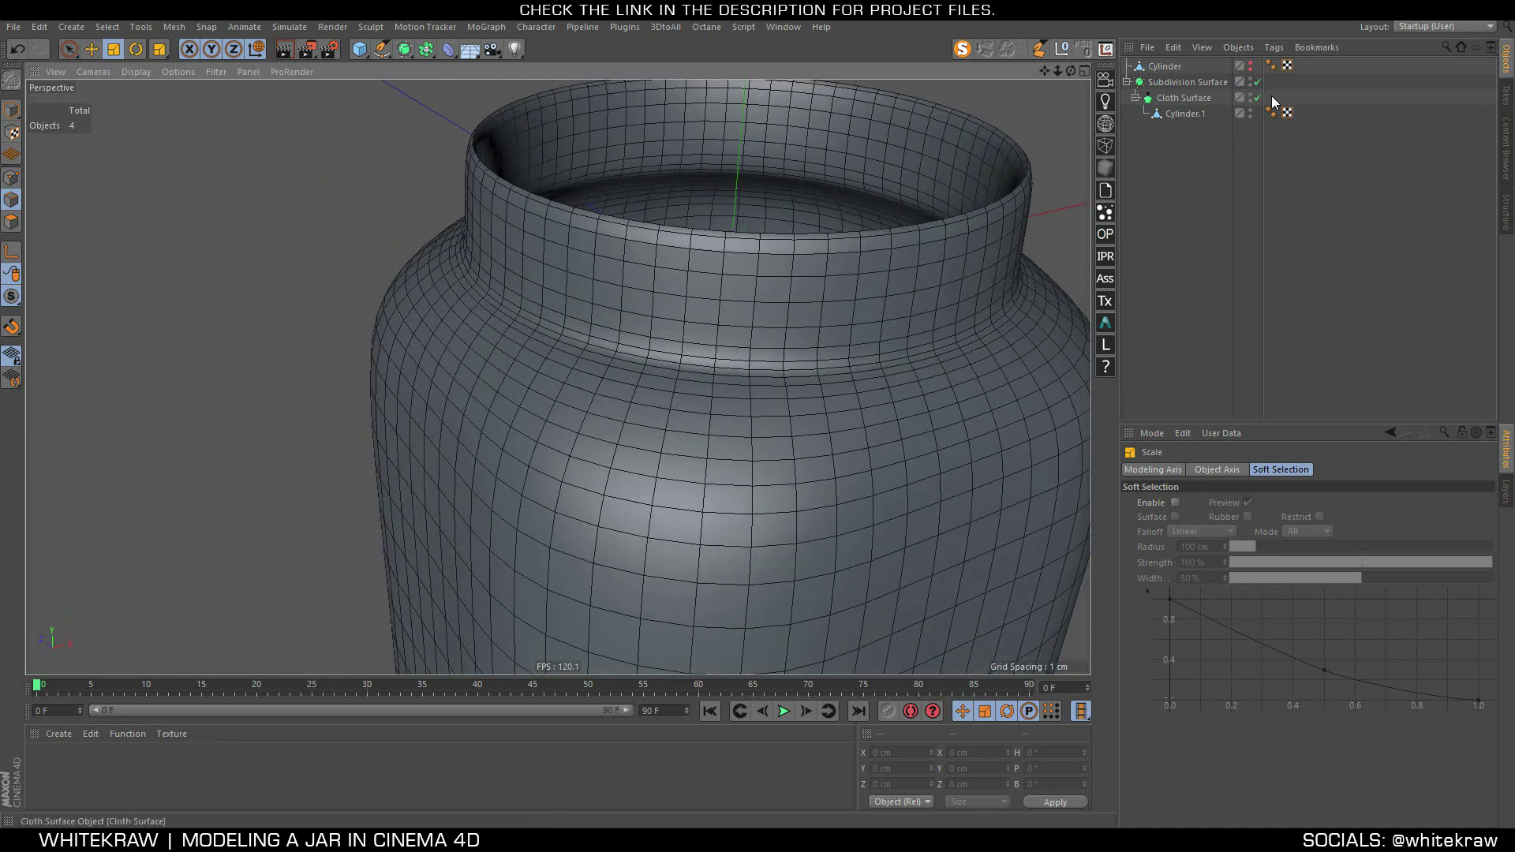
Compare the jar with Cloth Surface thickness and smoothing off, then restore the thickness
left_click(1185, 113)
left_click(1258, 97)
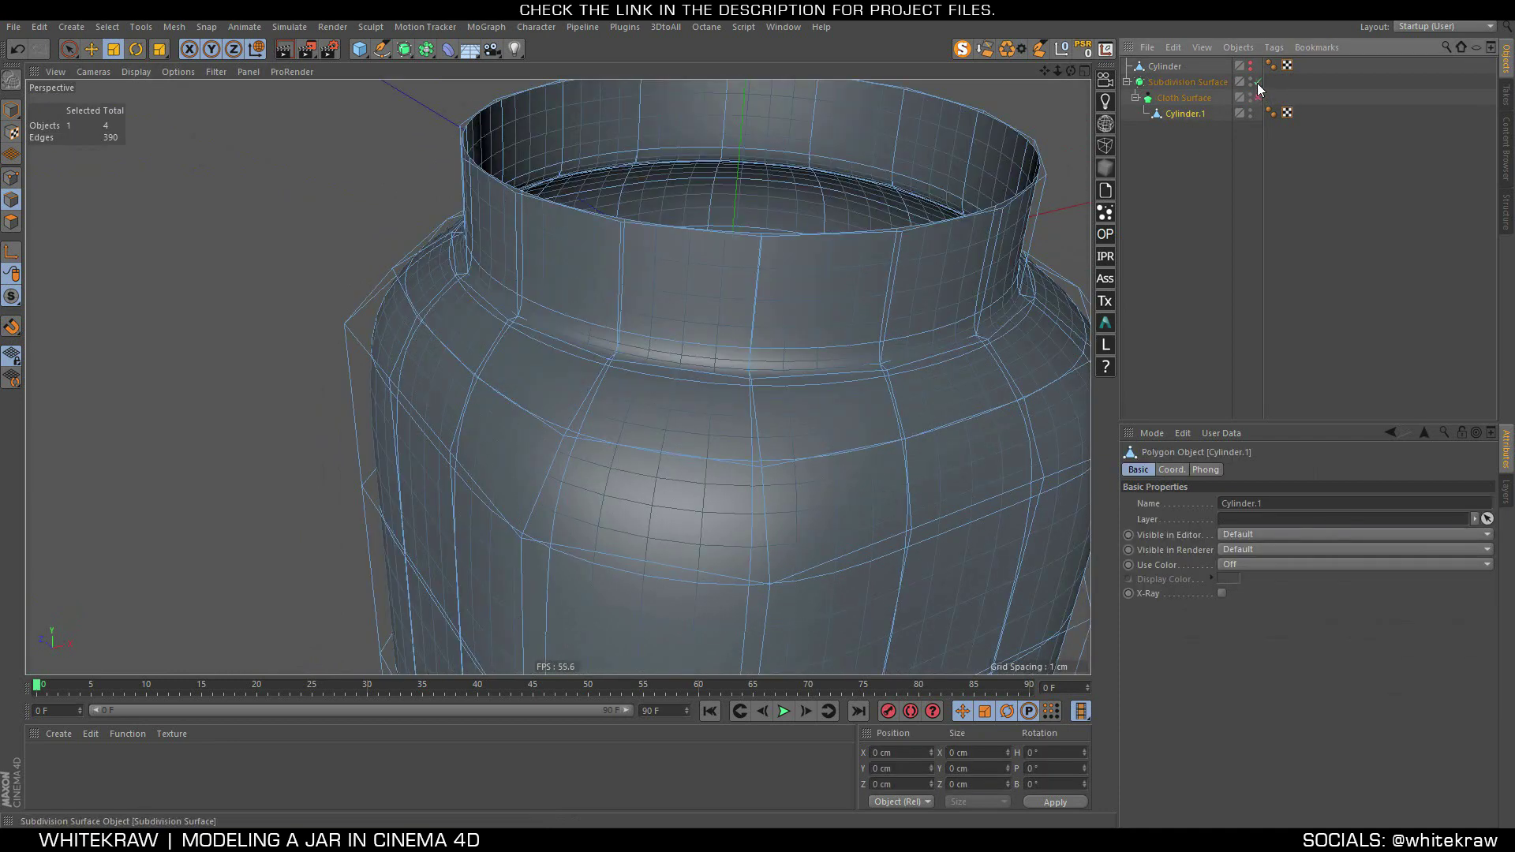
left_click(1257, 82)
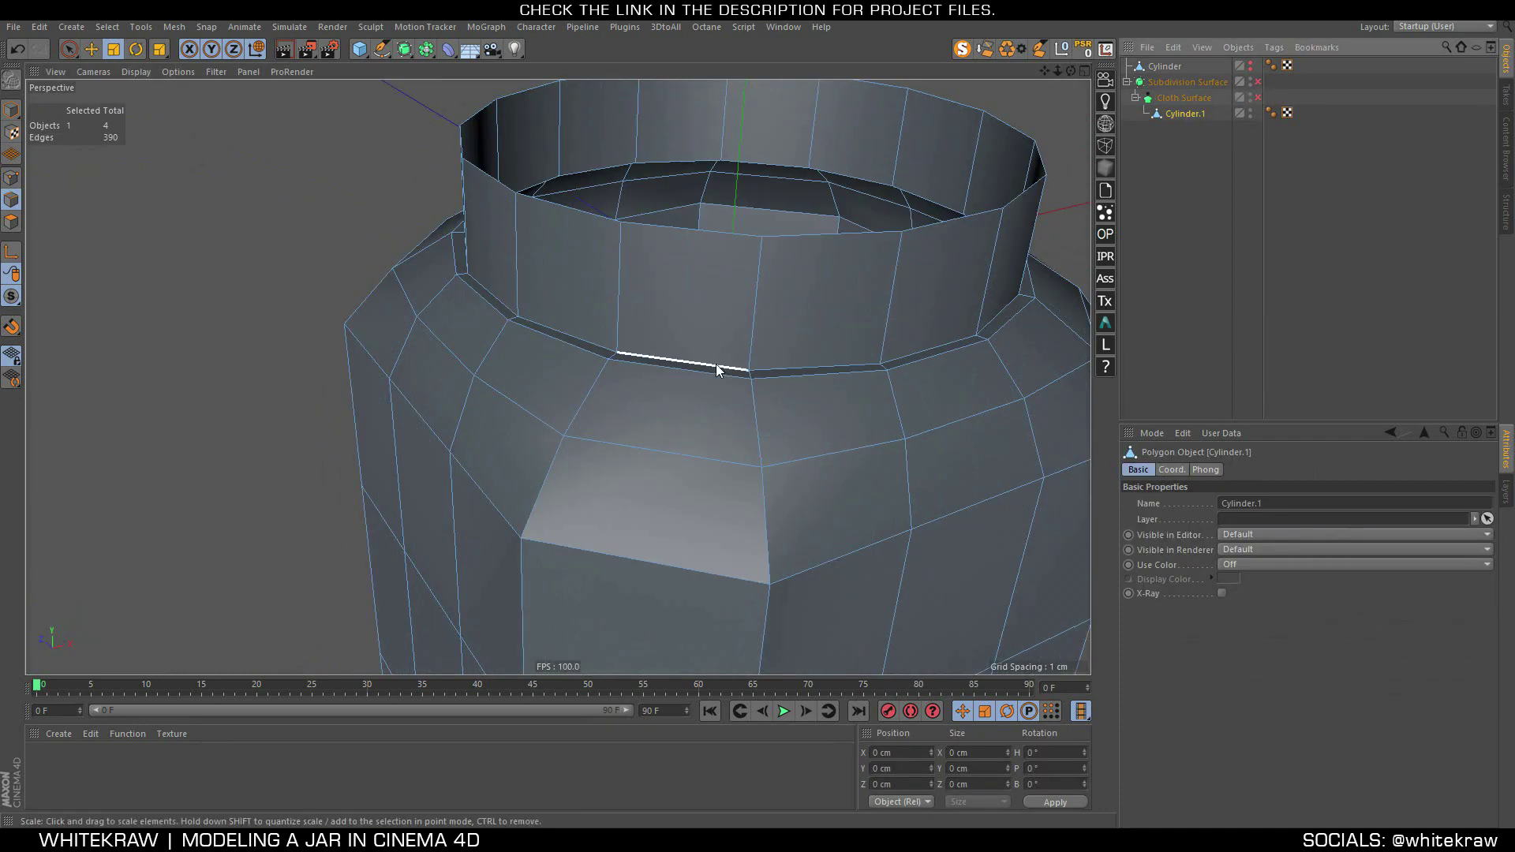
mouse_move(716, 363)
left_mouse_down("alt")
mouse_move(713, 321)
mouse_move(562, 360)
mouse_move(470, 337)
mouse_move(493, 368)
mouse_move(660, 422)
left_mouse_up("alt")
left_click(1257, 97)
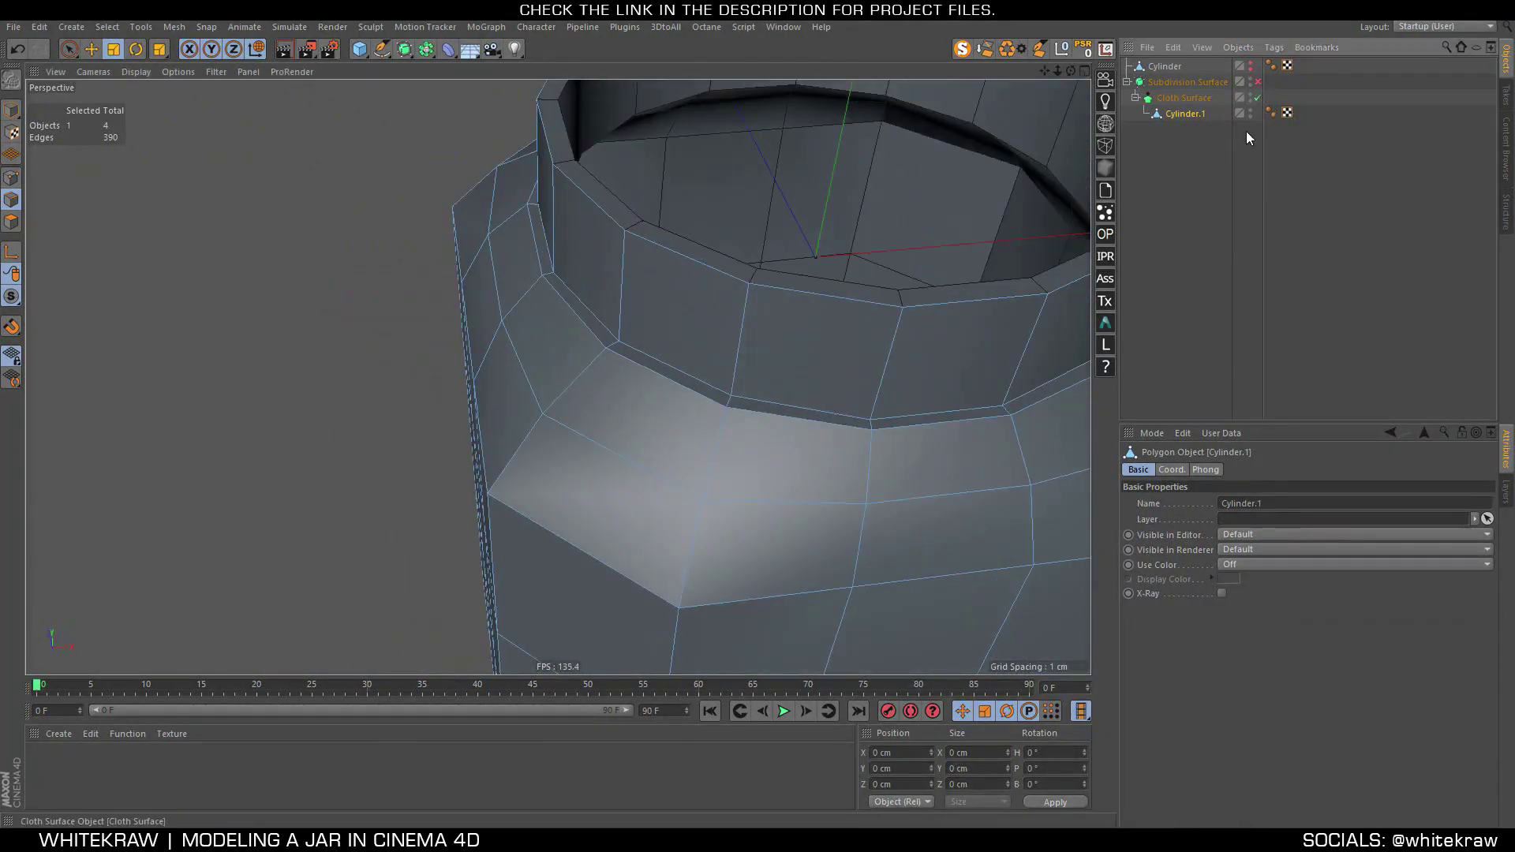
Collapse the Subdivision Surface group and Ctrl-drag it to create Subdivision Surface.1
left_click_drag(1166, 100, 1157, 105)
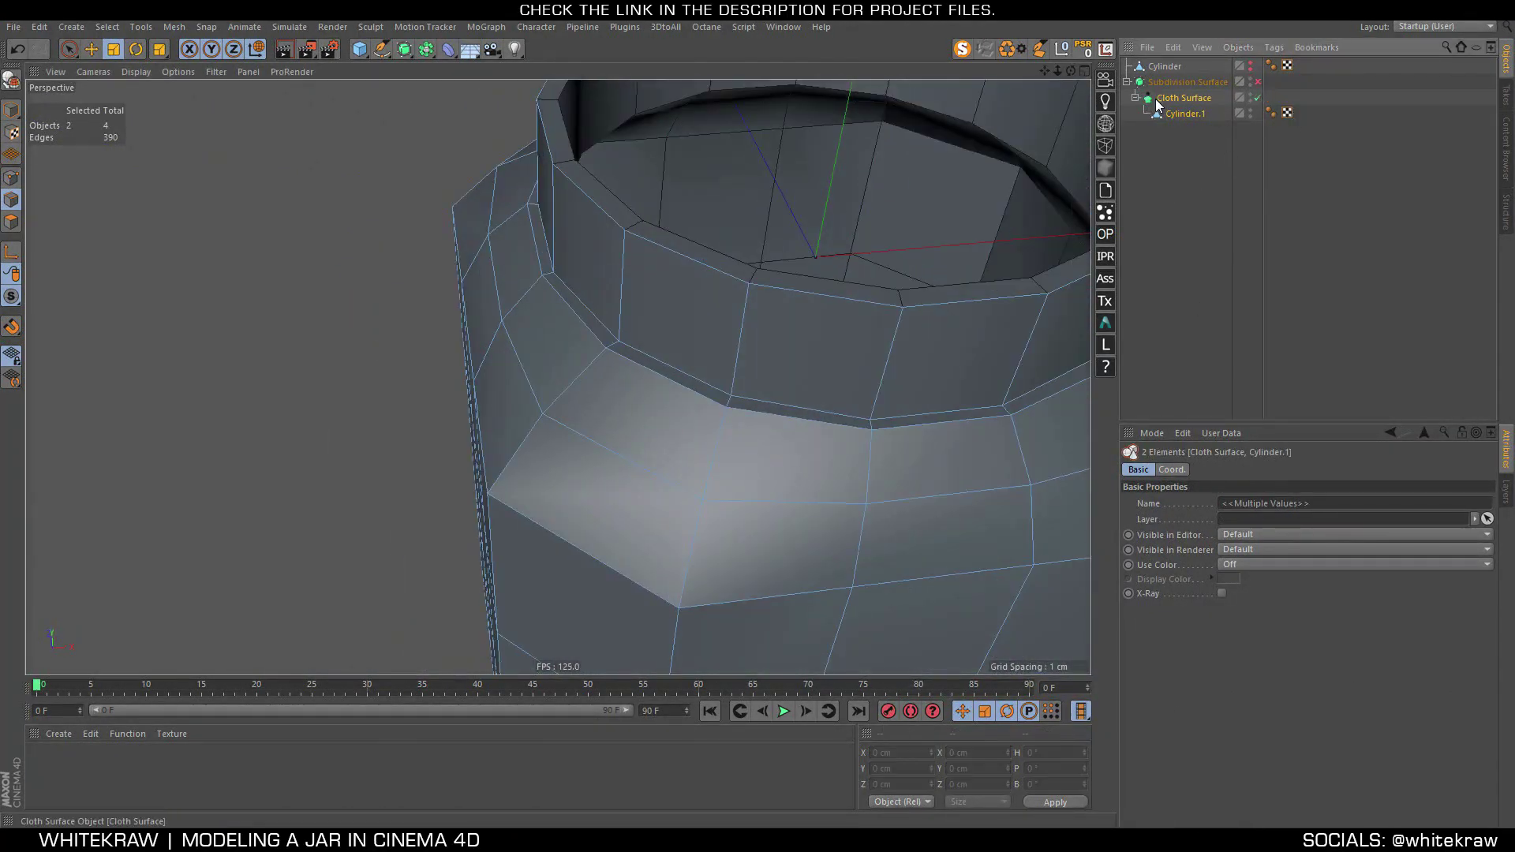
left_click(1179, 166)
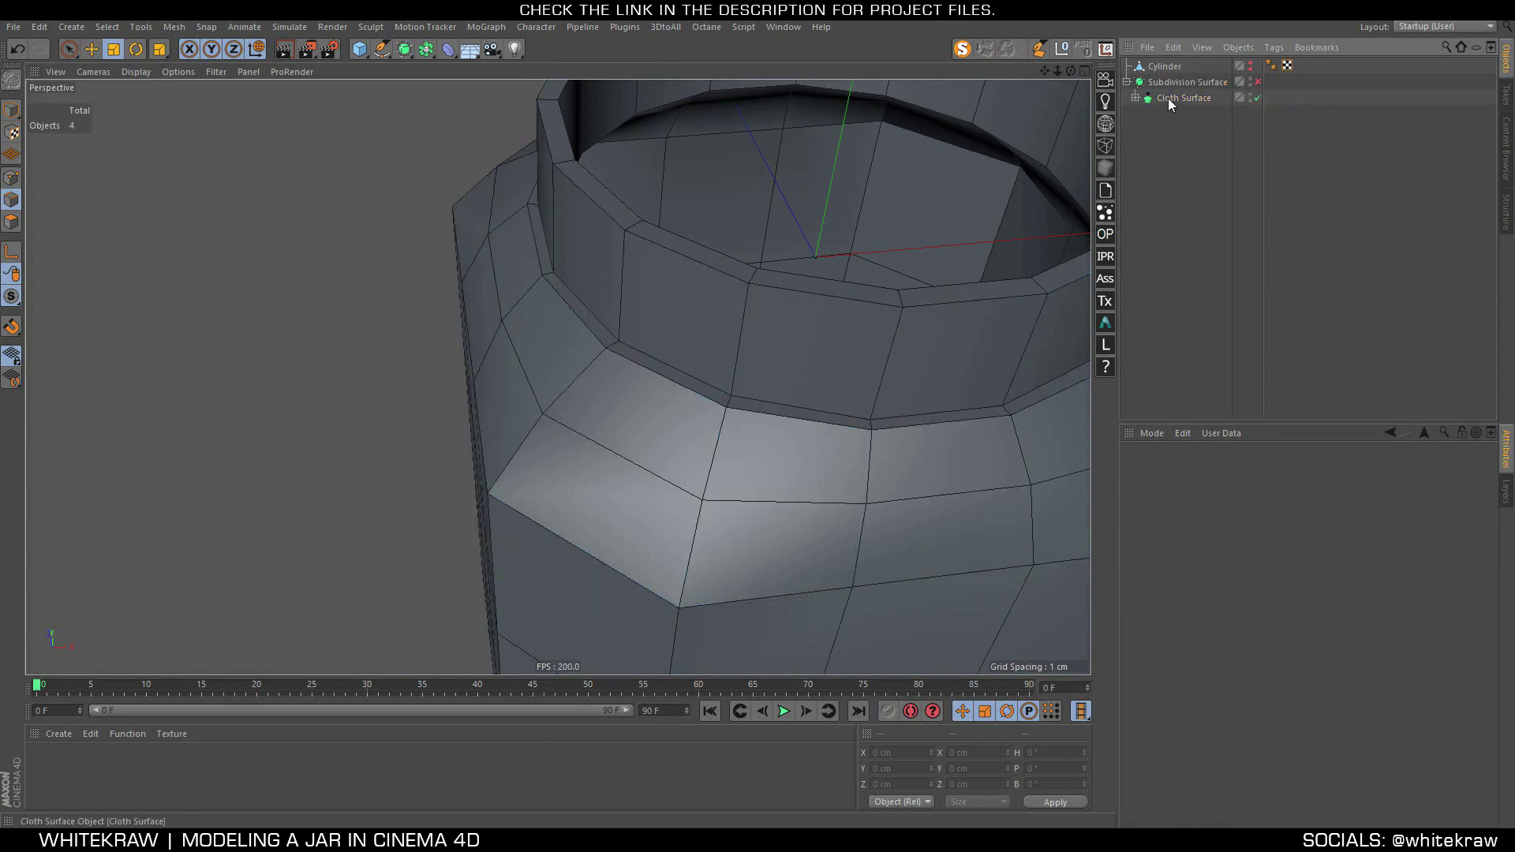
left_click(1126, 82)
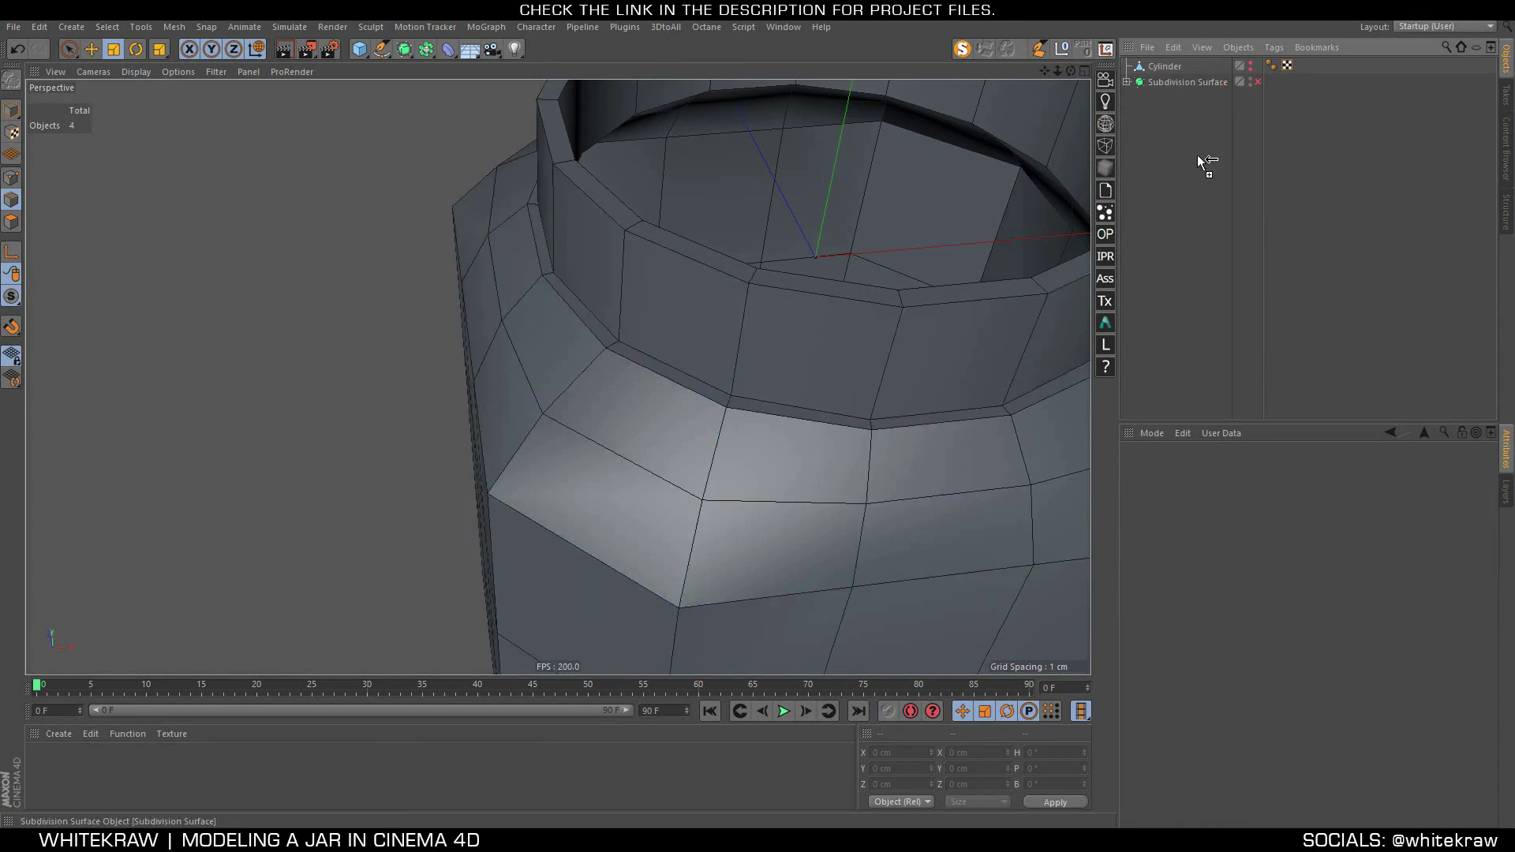
left_click_drag(1201, 162, 1211, 206, "ctrl")
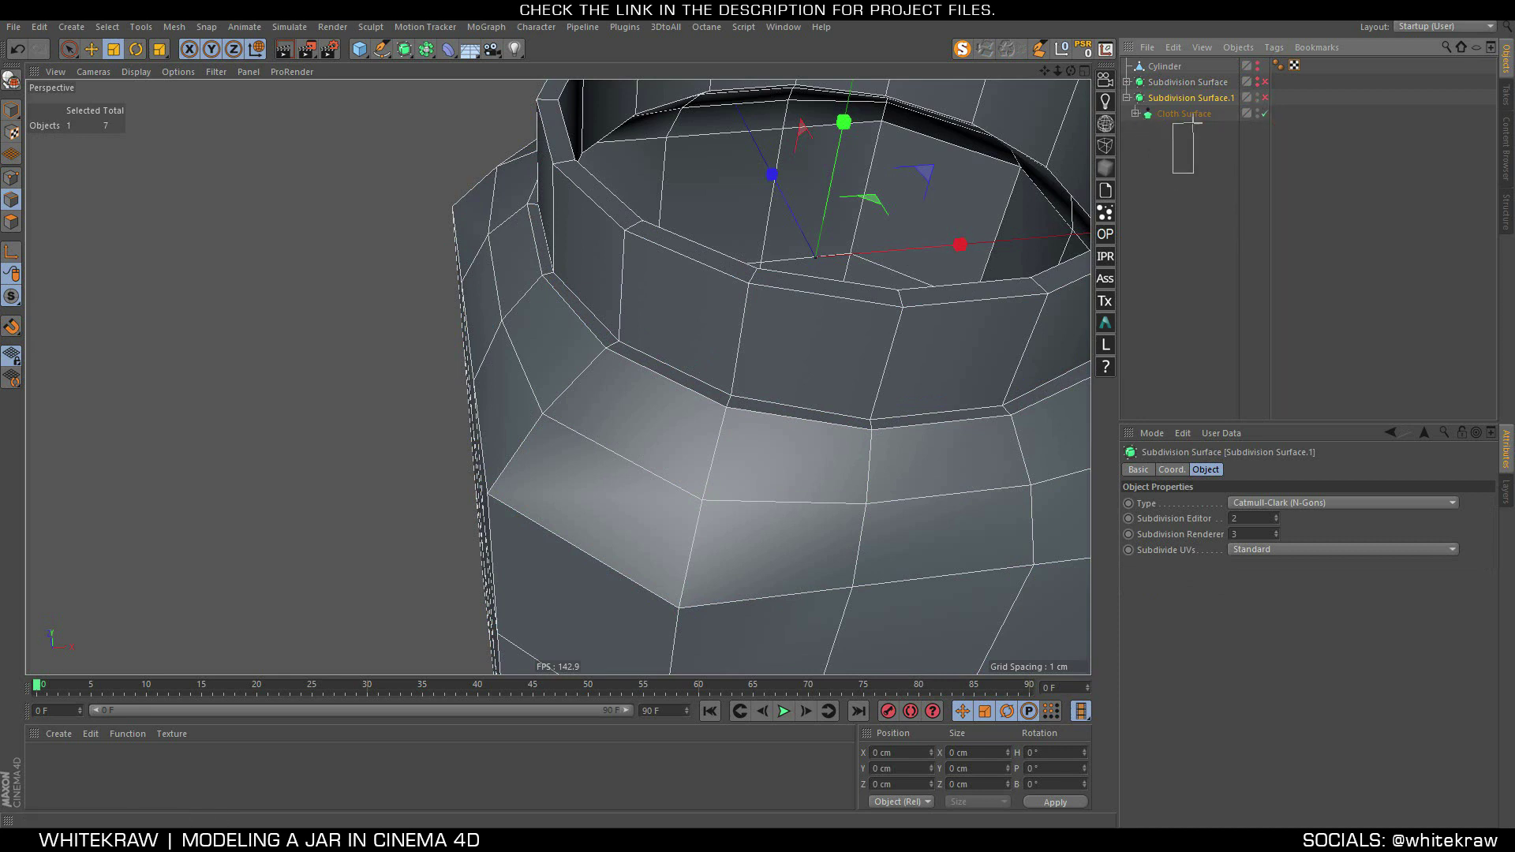
Merge the copy's Cloth Surface and Cylinder.1 into one polygon object with Connect Objects + Delete
mouse_move(1196, 120)
left_mouse_down()
mouse_move(1137, 122)
mouse_move(1194, 133)
left_mouse_up()
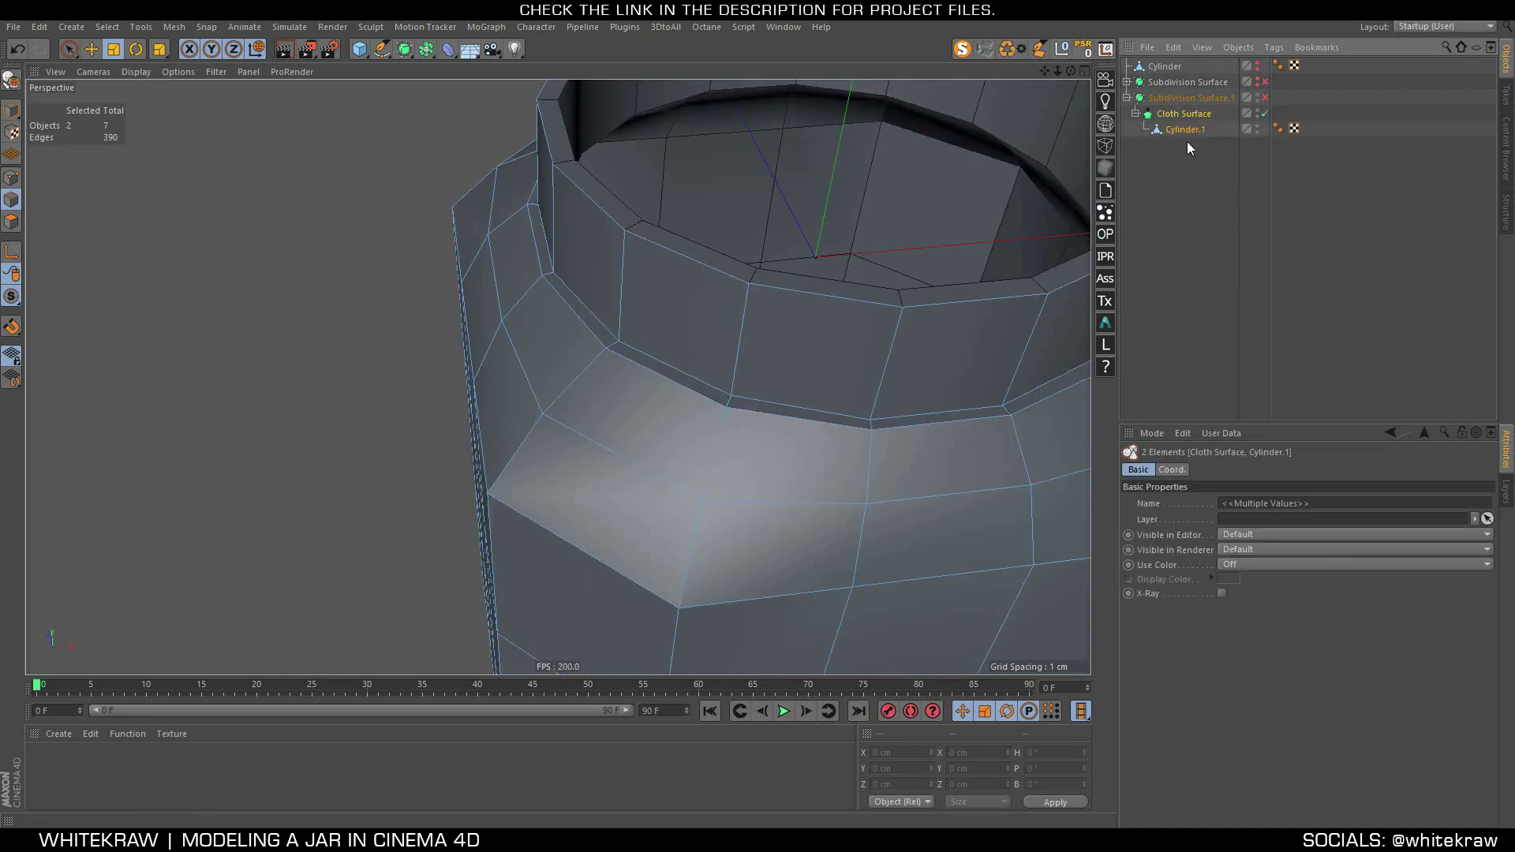
right_click(1191, 138)
left_click(1230, 601)
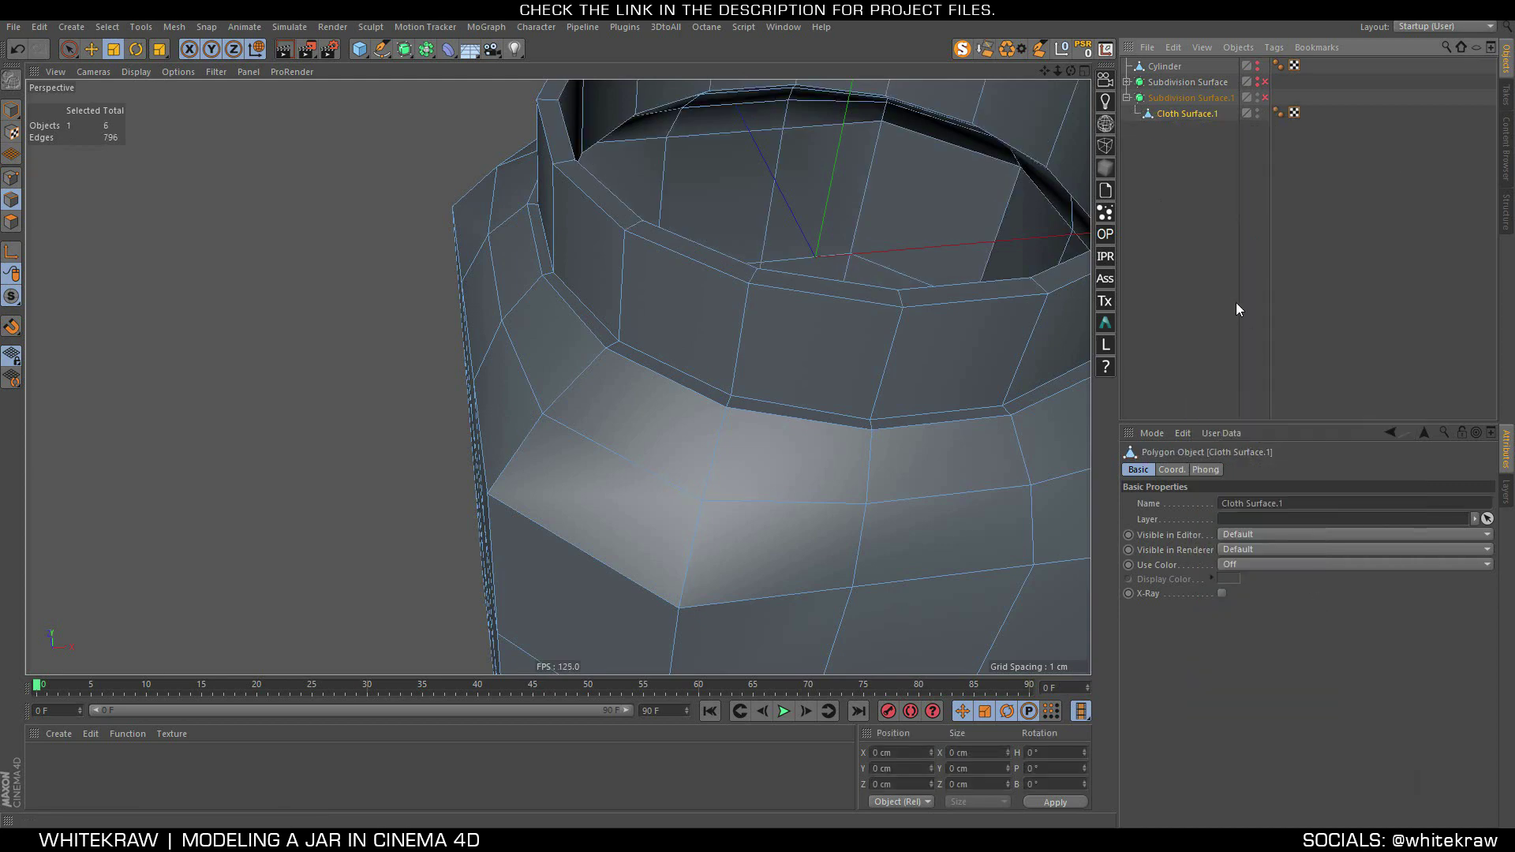
mouse_move(659, 355)
left_mouse_down("alt")
mouse_move(609, 169)
mouse_move(500, 135)
mouse_move(466, 158)
mouse_move(485, 219)
left_mouse_up("alt")
mouse_move(476, 235)
right_mouse_down("alt")
mouse_move(547, 344)
mouse_move(680, 218)
mouse_move(735, 188)
mouse_move(735, 130)
mouse_move(877, 119)
right_mouse_up("alt")
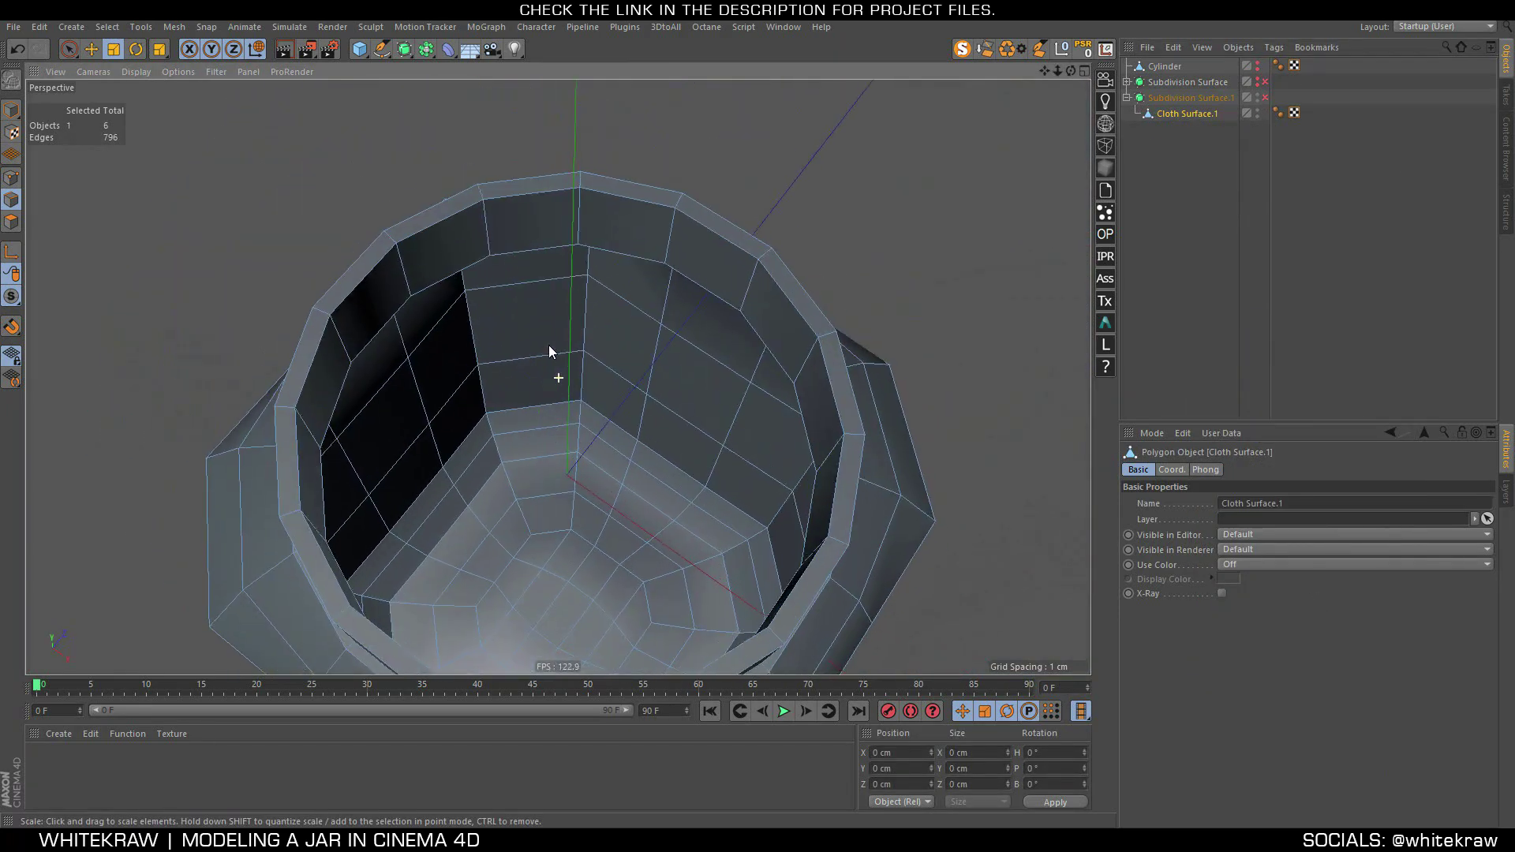
mouse_move(878, 116)
left_mouse_down("alt")
mouse_move(839, 107)
mouse_move(873, 120)
mouse_move(696, 490)
mouse_move(754, 302)
left_mouse_up("alt")
Inspect the merged jar's inner walls and turn on X-Ray
scroll(874, 120, "up", 3)
scroll(821, 125, "up", 3)
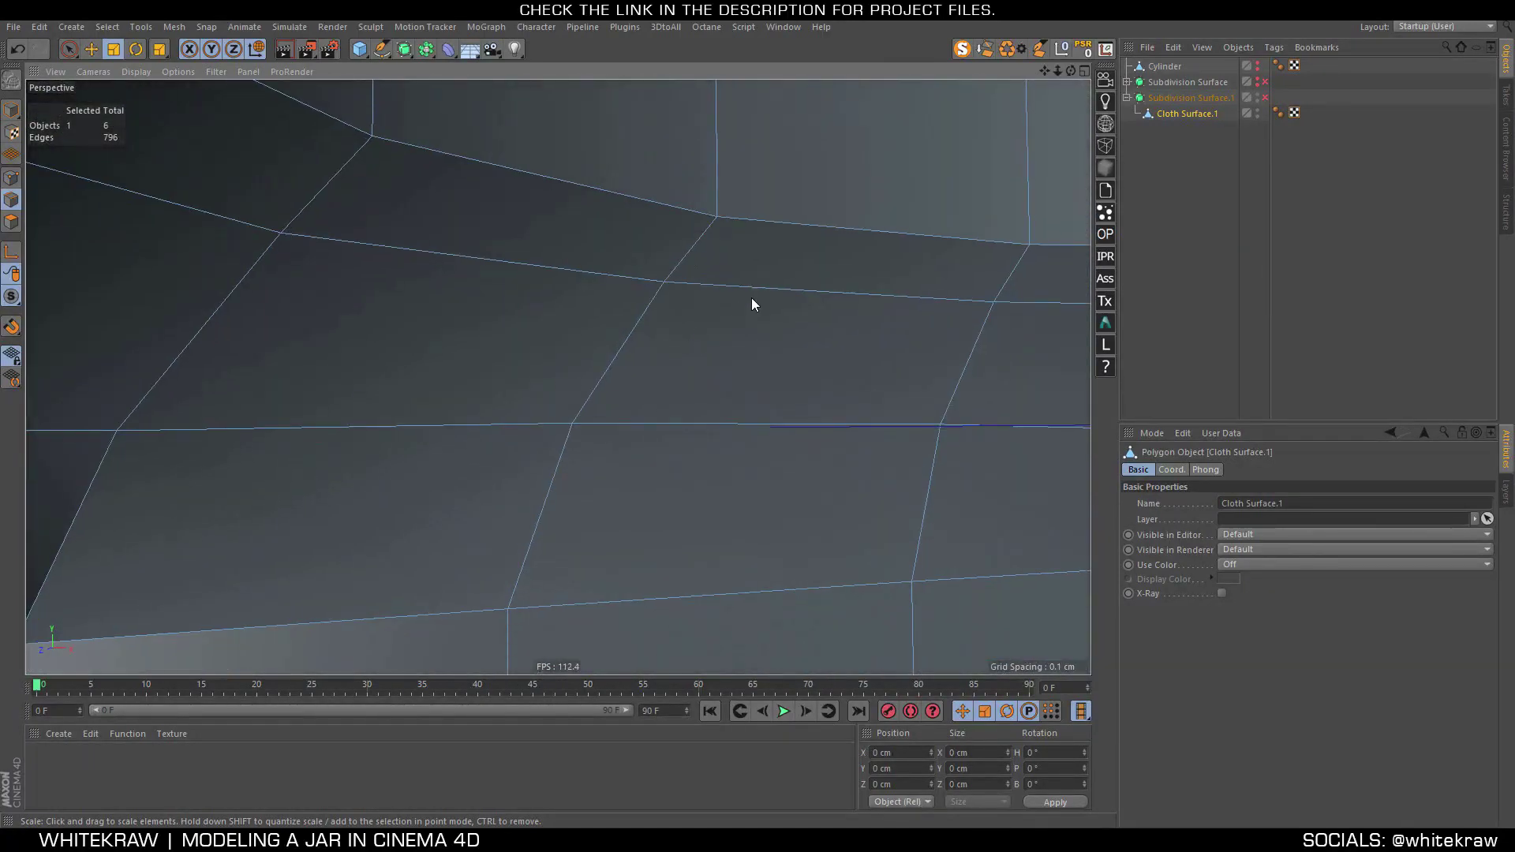
scroll(751, 304, "down", 2)
scroll(692, 329, "down", 3)
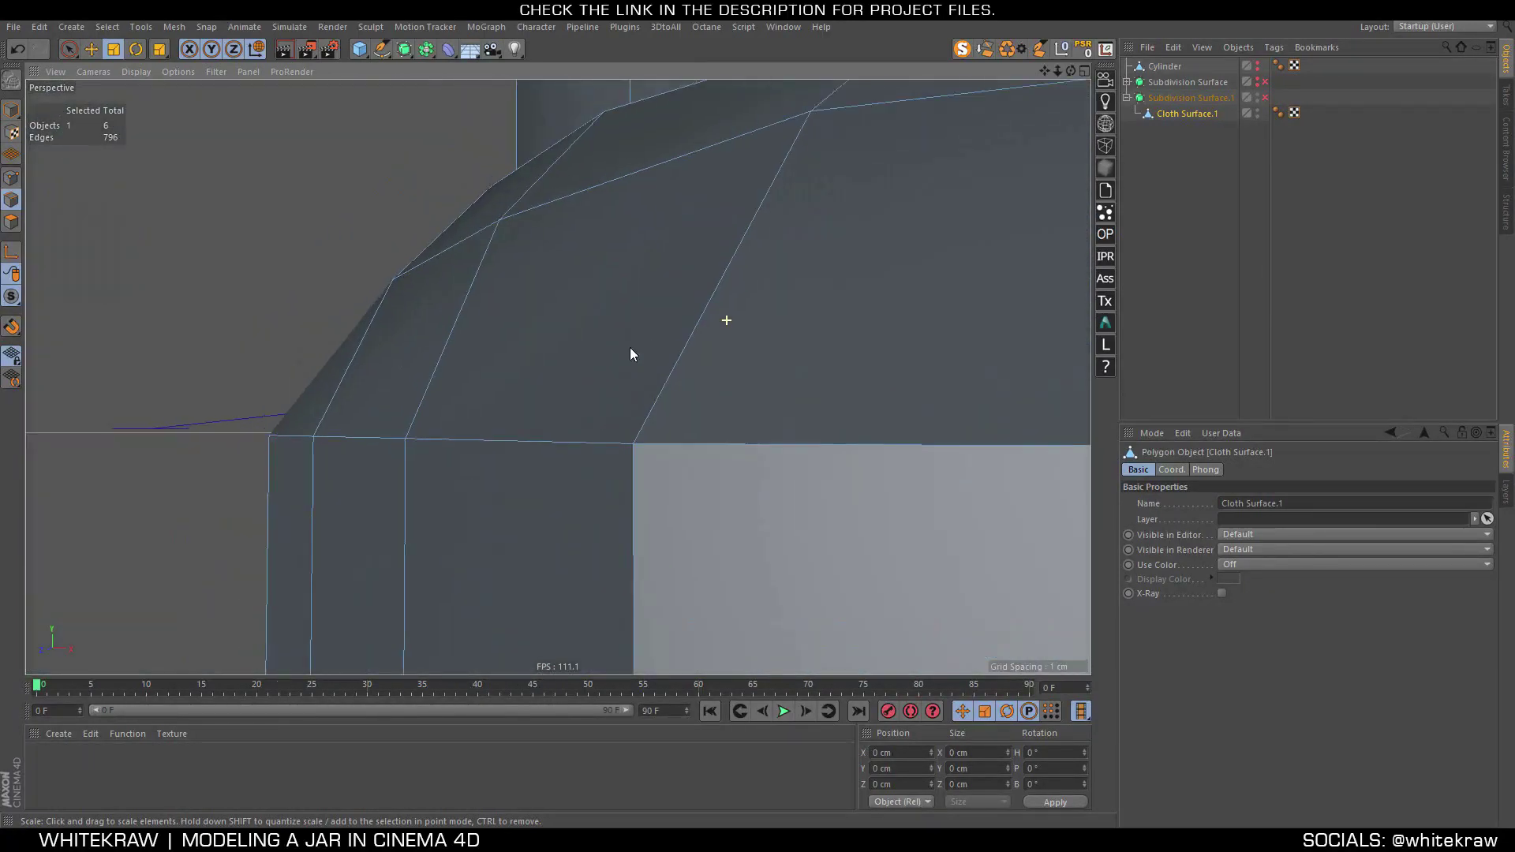
left_click_drag(630, 347, 822, 311, "alt")
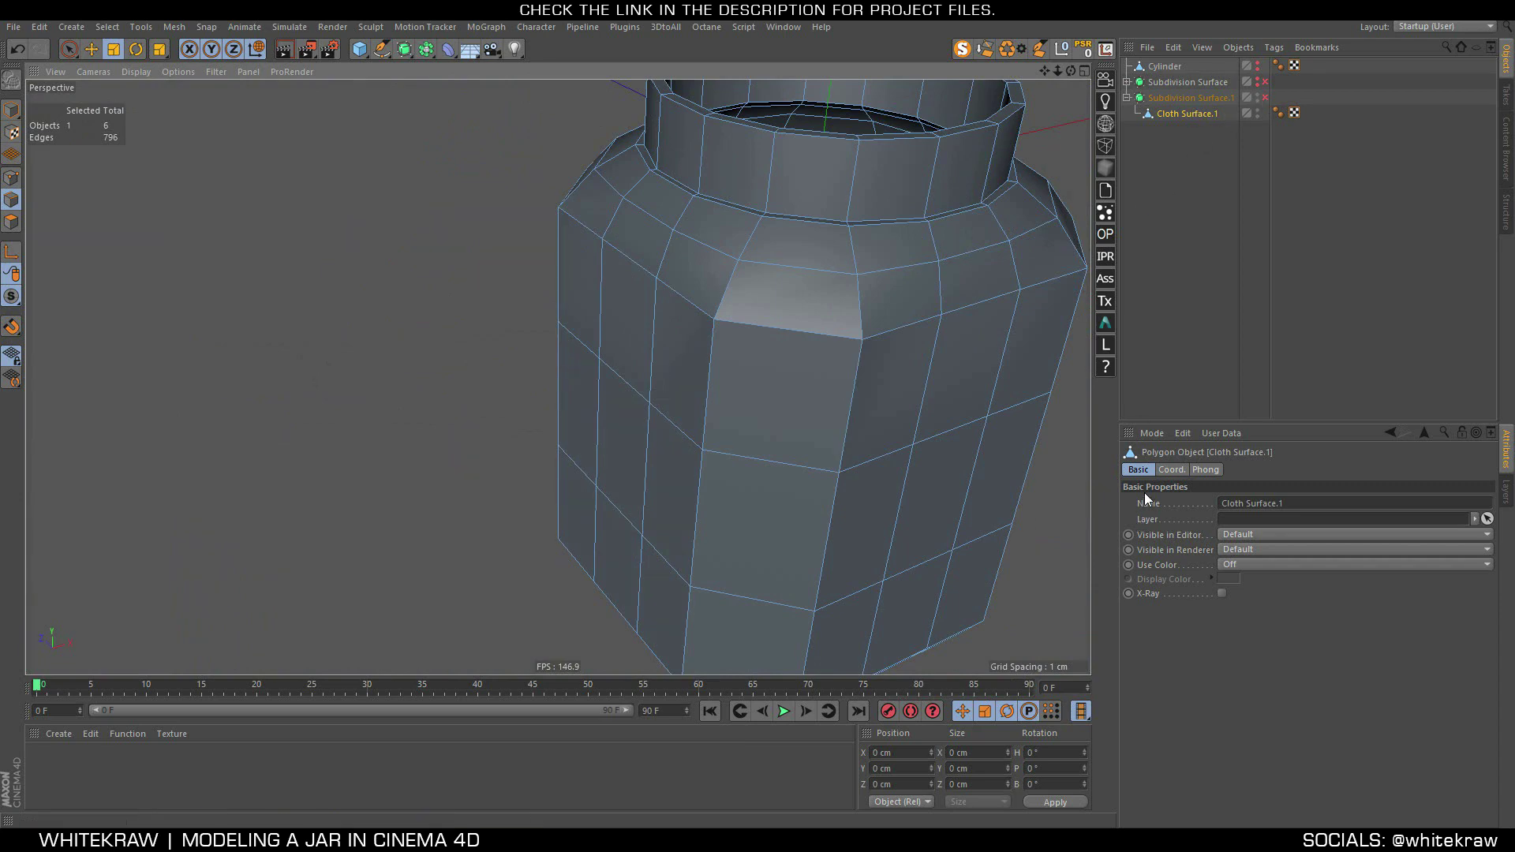
left_click(1222, 593)
left_click_drag(888, 197, 915, 193, "alt")
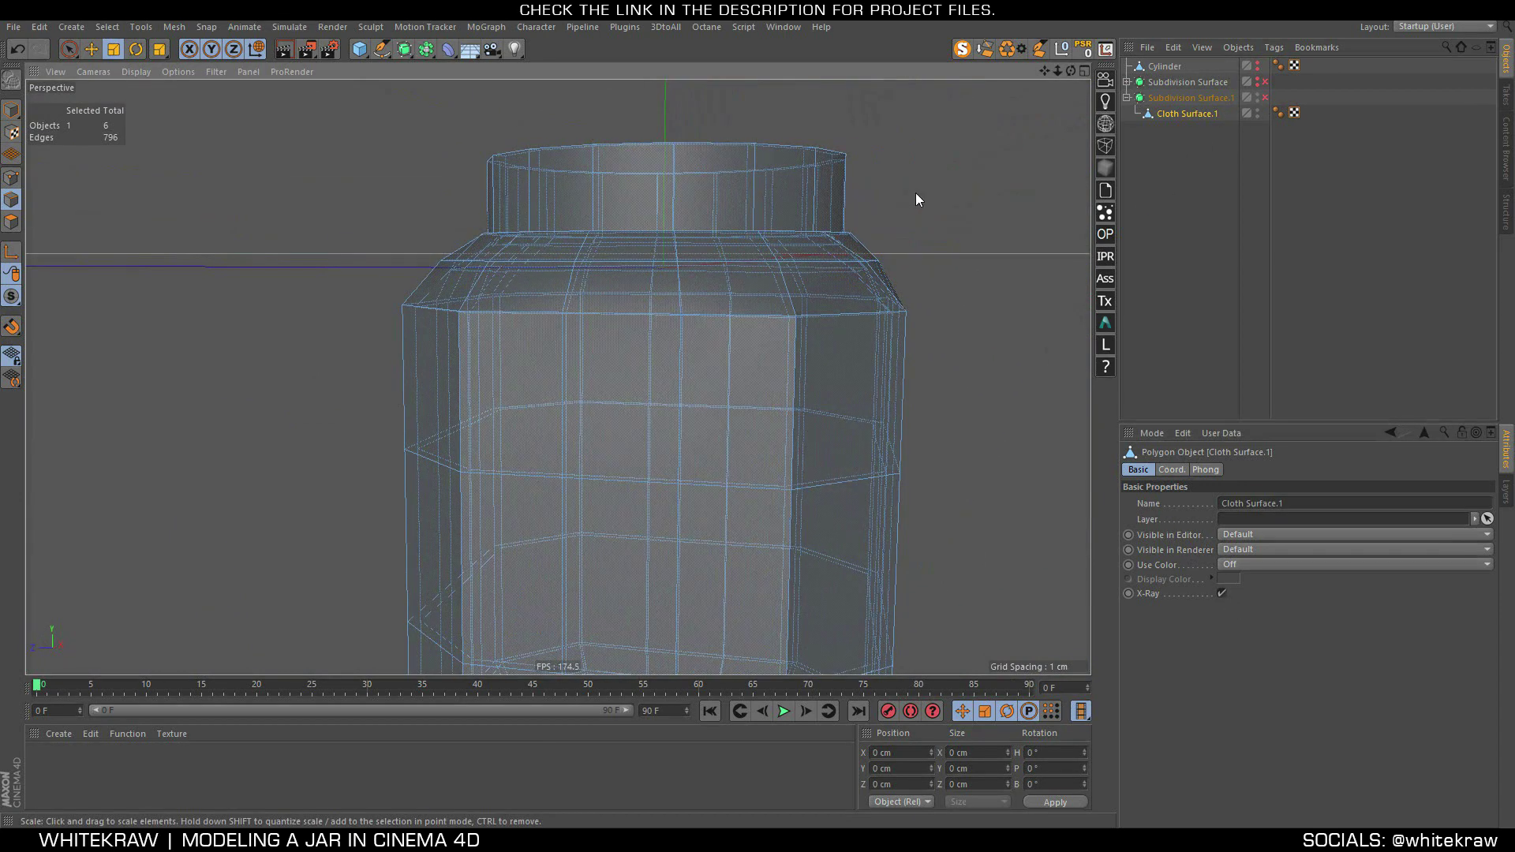
Check the smoothed jar mouth, then disable smoothing and X-Ray on Cloth Surface.1
left_click(1265, 97)
left_click(1143, 187)
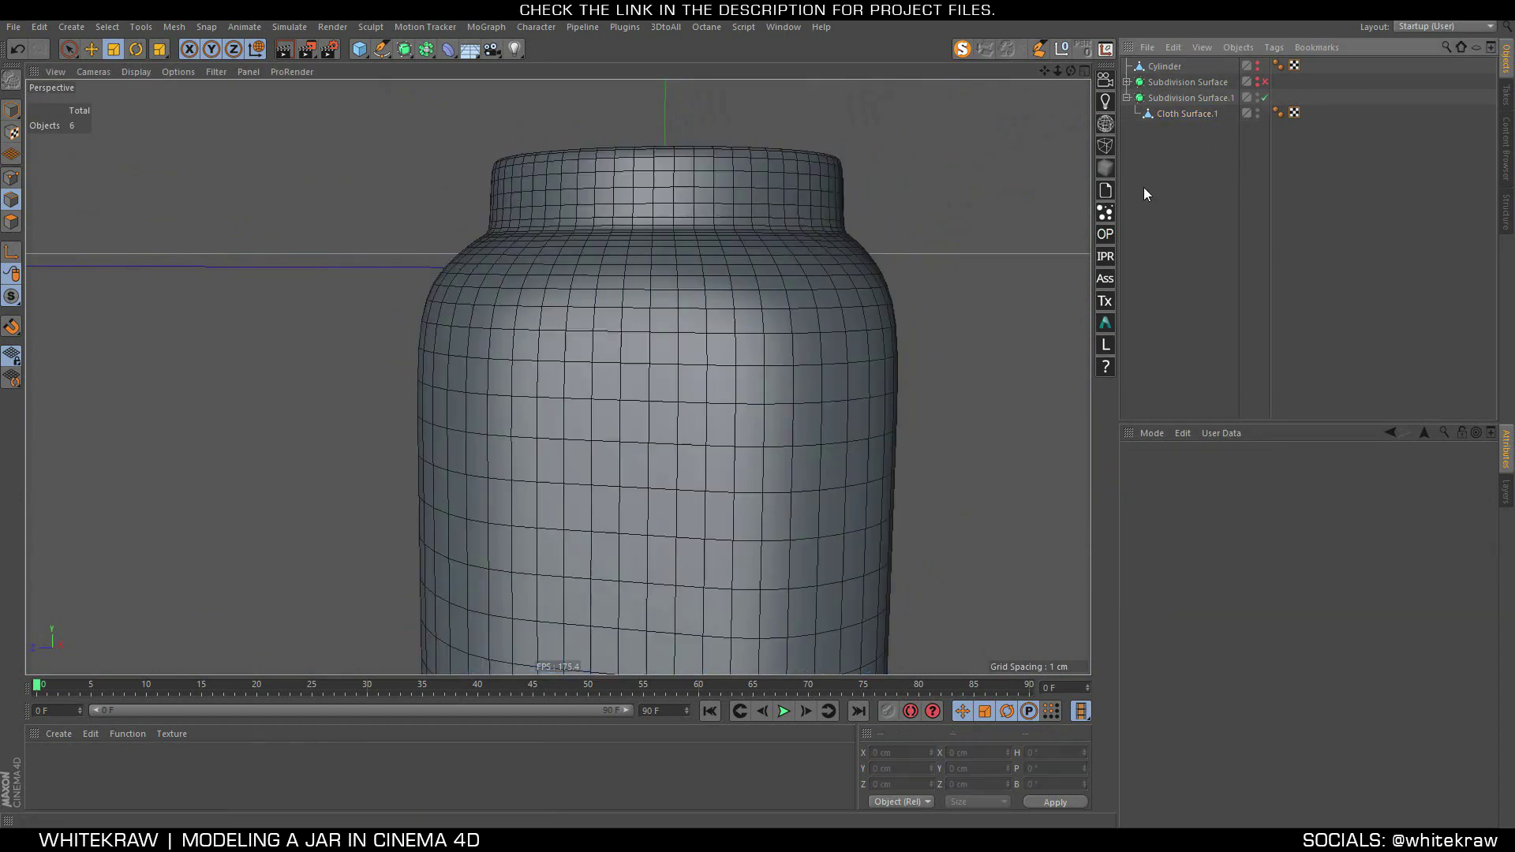
mouse_move(789, 315)
left_mouse_down("alt")
mouse_move(627, 253)
mouse_move(789, 292)
left_mouse_up("alt")
mouse_move(572, 345)
left_mouse_down("alt")
mouse_move(366, 410)
mouse_move(870, 448)
left_mouse_up("alt")
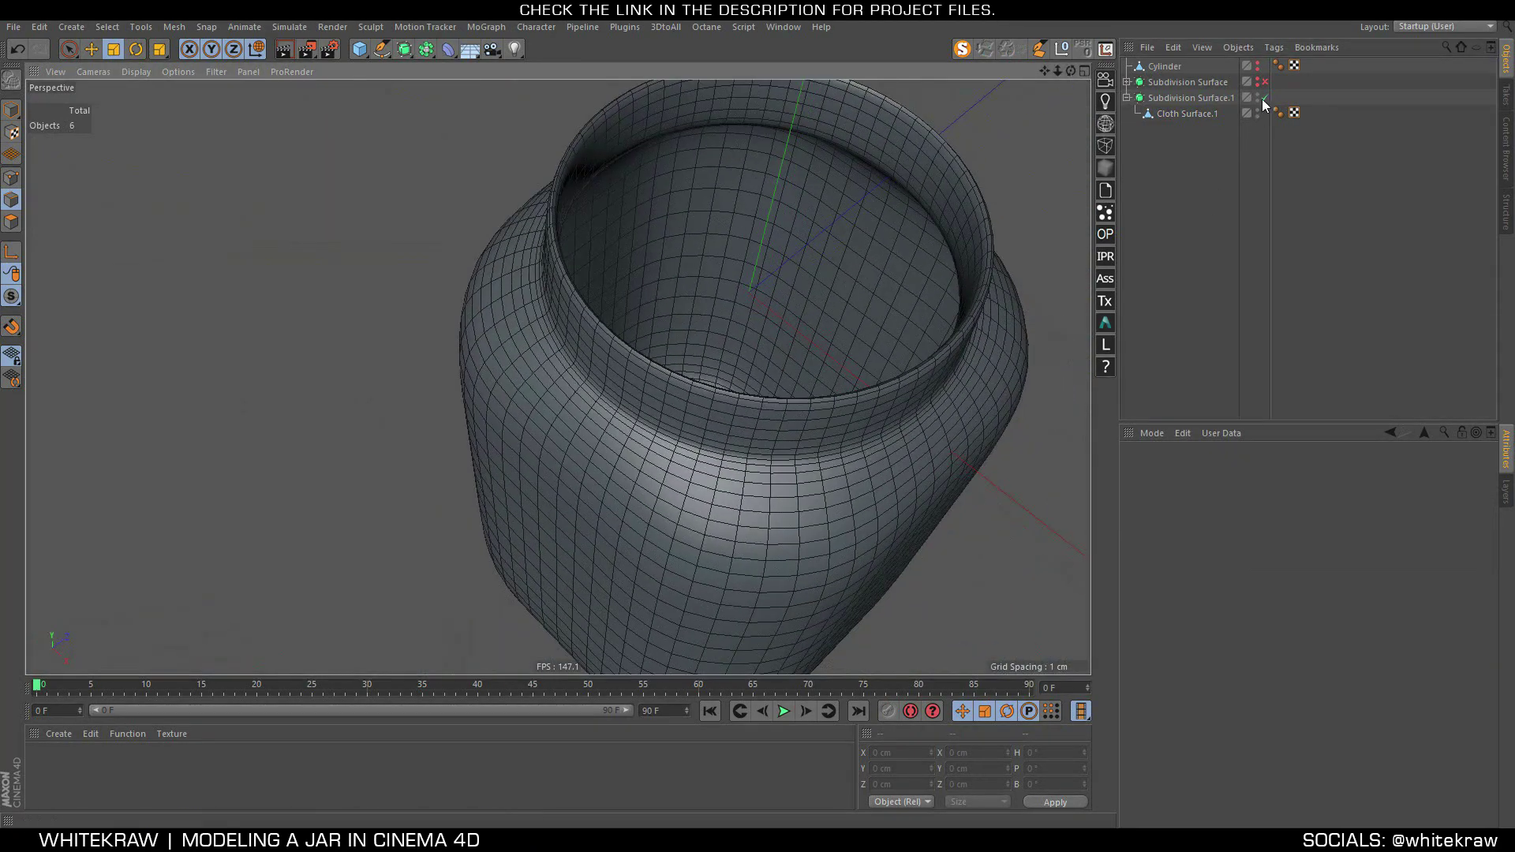
left_click(1190, 113)
left_click(1264, 97)
mouse_move(964, 305)
left_mouse_down("alt")
mouse_move(586, 464)
mouse_move(598, 402)
mouse_move(635, 499)
left_mouse_up("alt")
left_click(1221, 593)
scroll(609, 466, "up", 5)
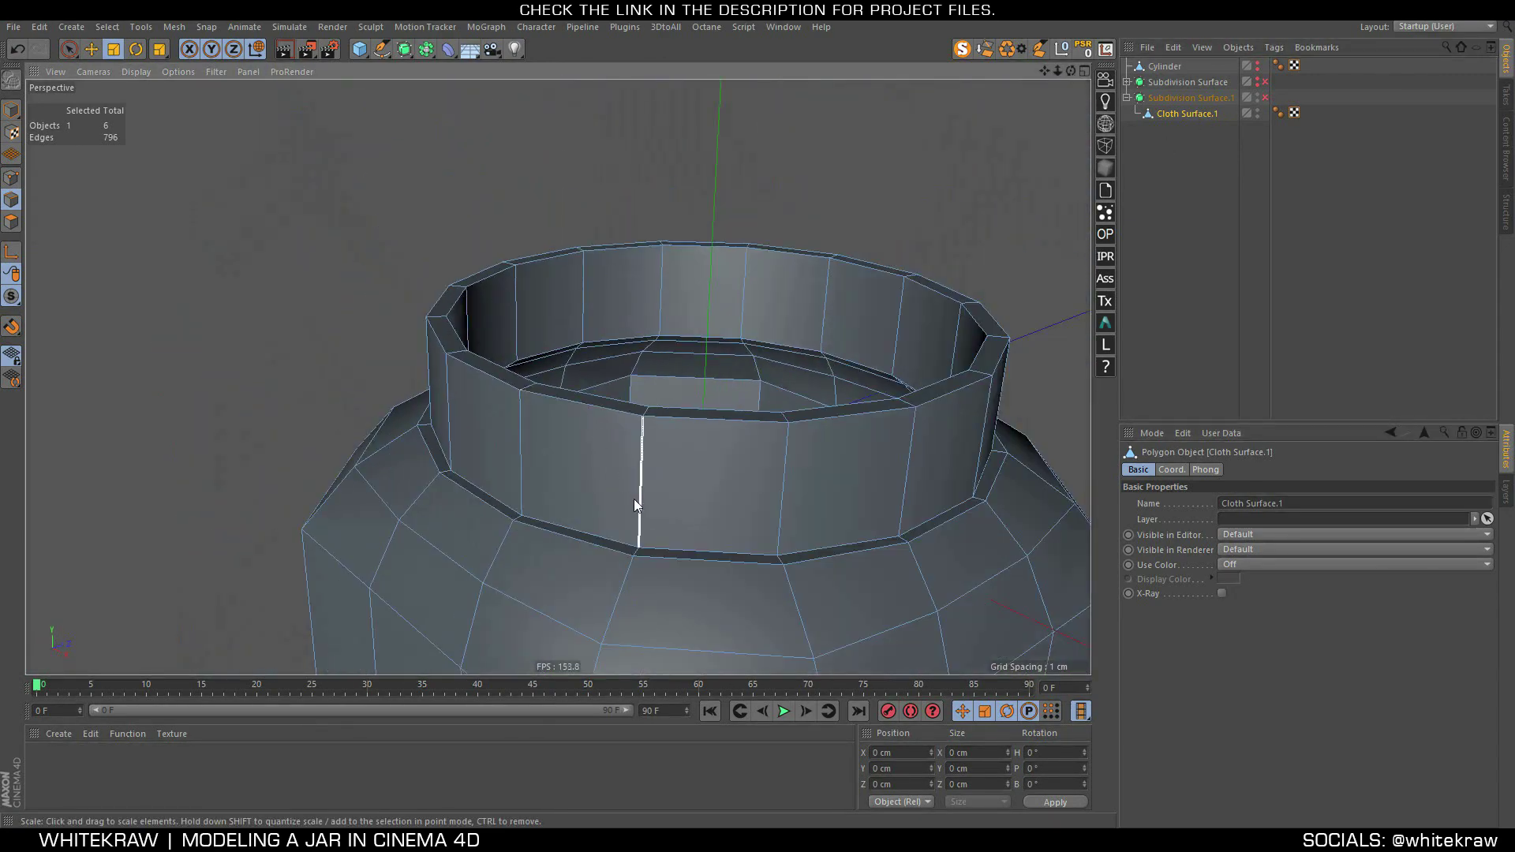
Cut two symmetrical support loops near the neck's top and bottom with Loop/Path Cut
key("k")
key("l")
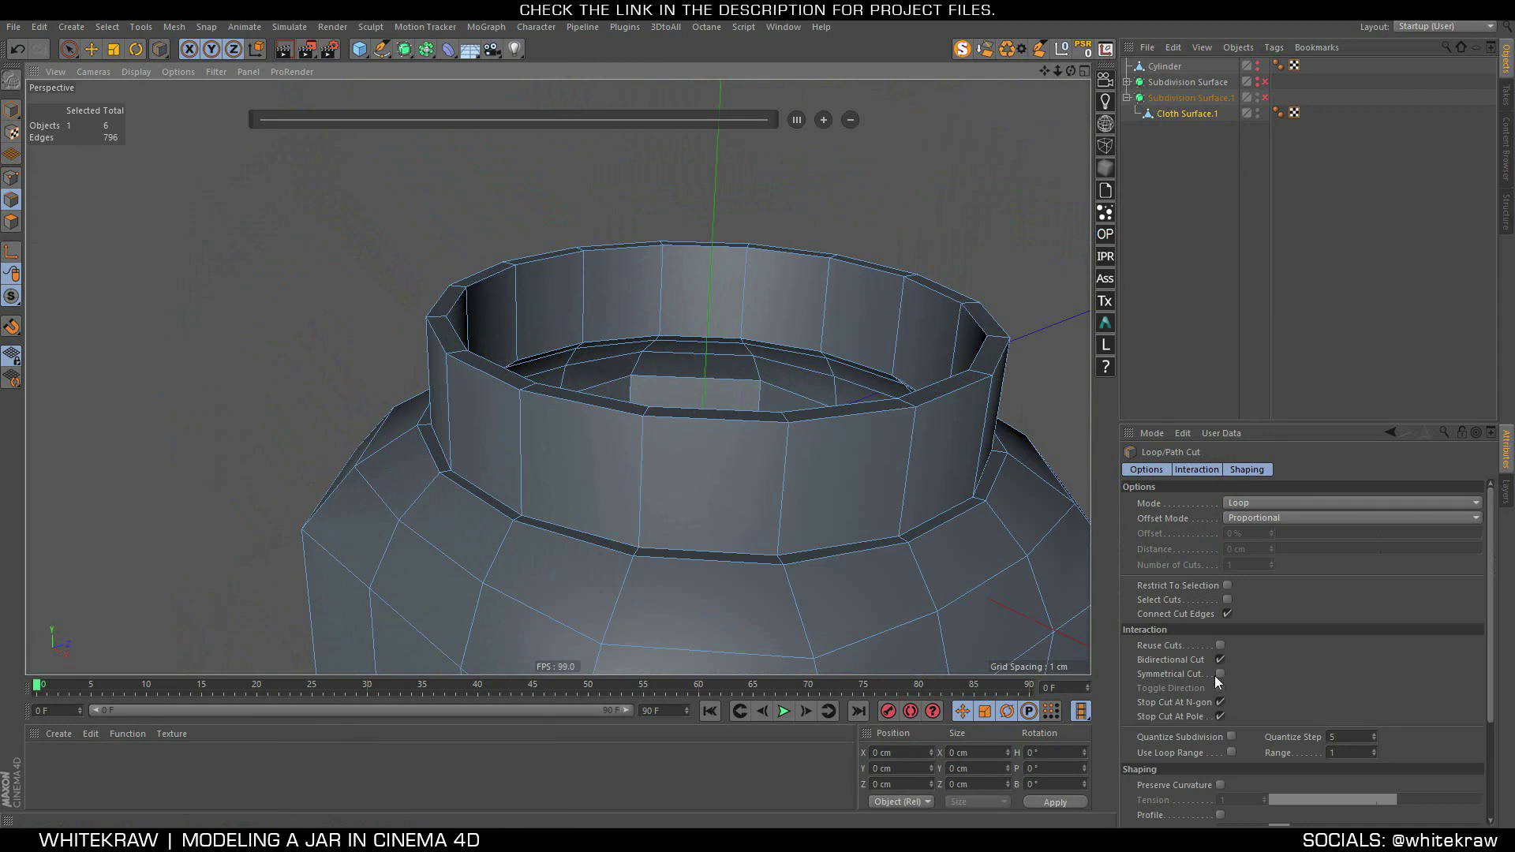
left_click(1215, 676)
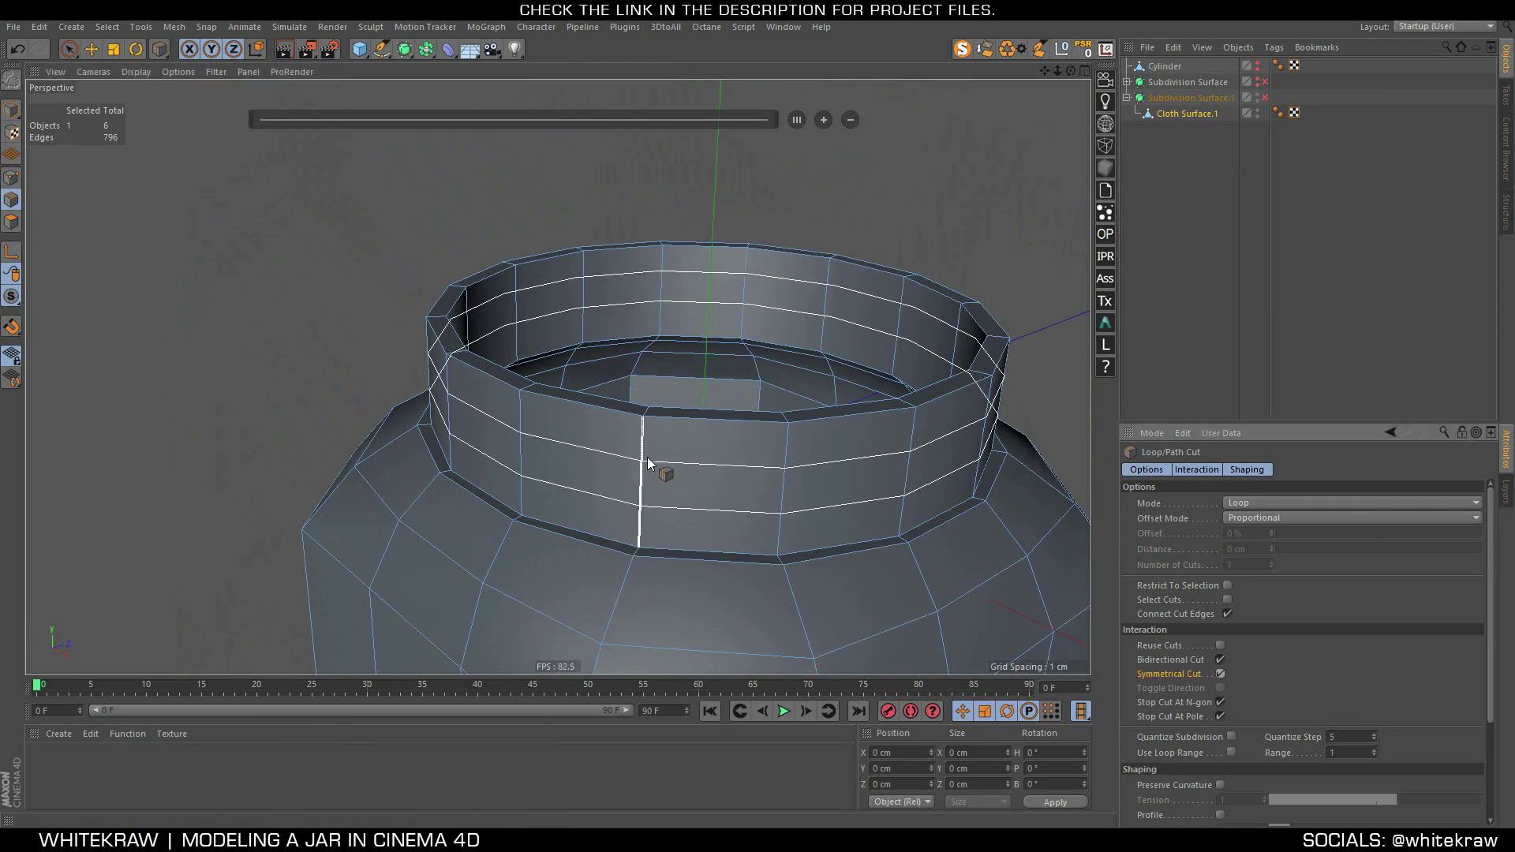
left_click_drag(638, 433, 642, 426)
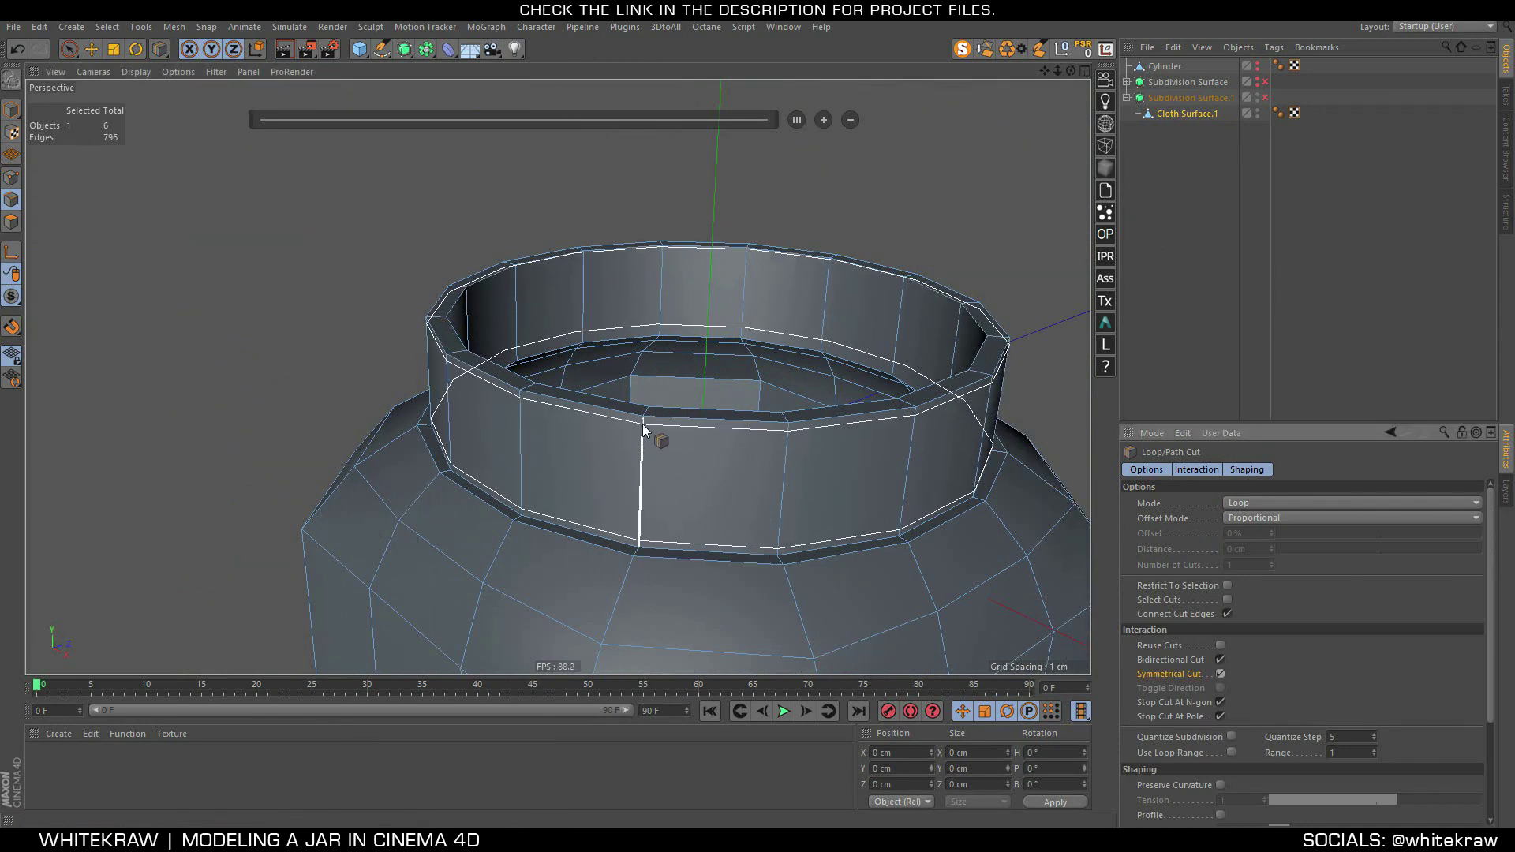
left_click(1265, 97)
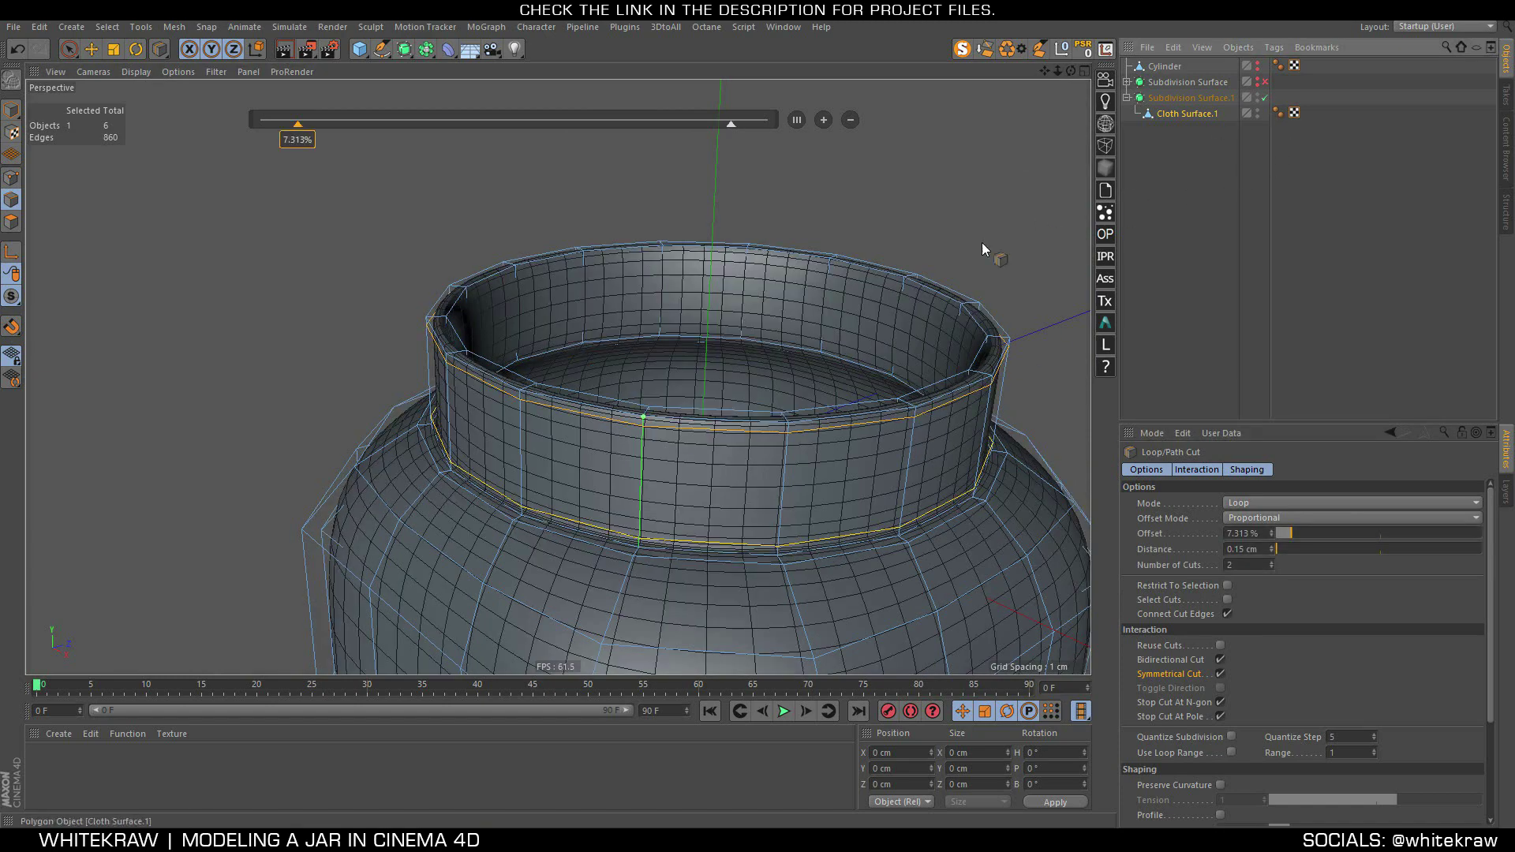
scroll(692, 416, "up", 5)
scroll(645, 412, "up", 5)
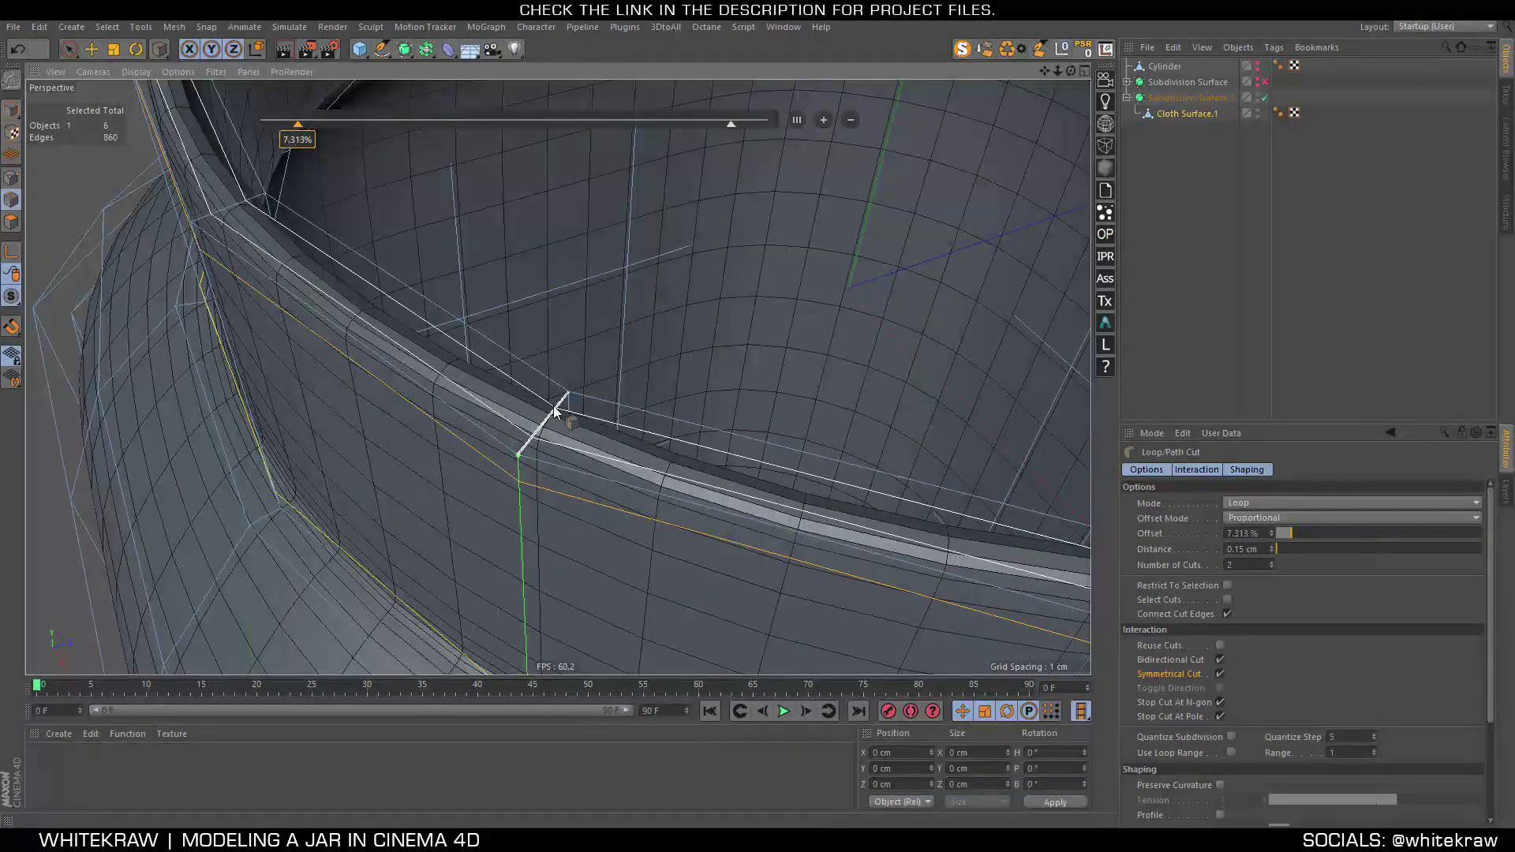
Add two more support loops along the rim lip, then deselect the mesh
left_click(616, 426)
mouse_move(616, 426)
left_mouse_down("alt")
mouse_move(393, 424)
mouse_move(211, 381)
mouse_move(575, 287)
left_mouse_up("alt")
scroll(587, 347, "up", 3)
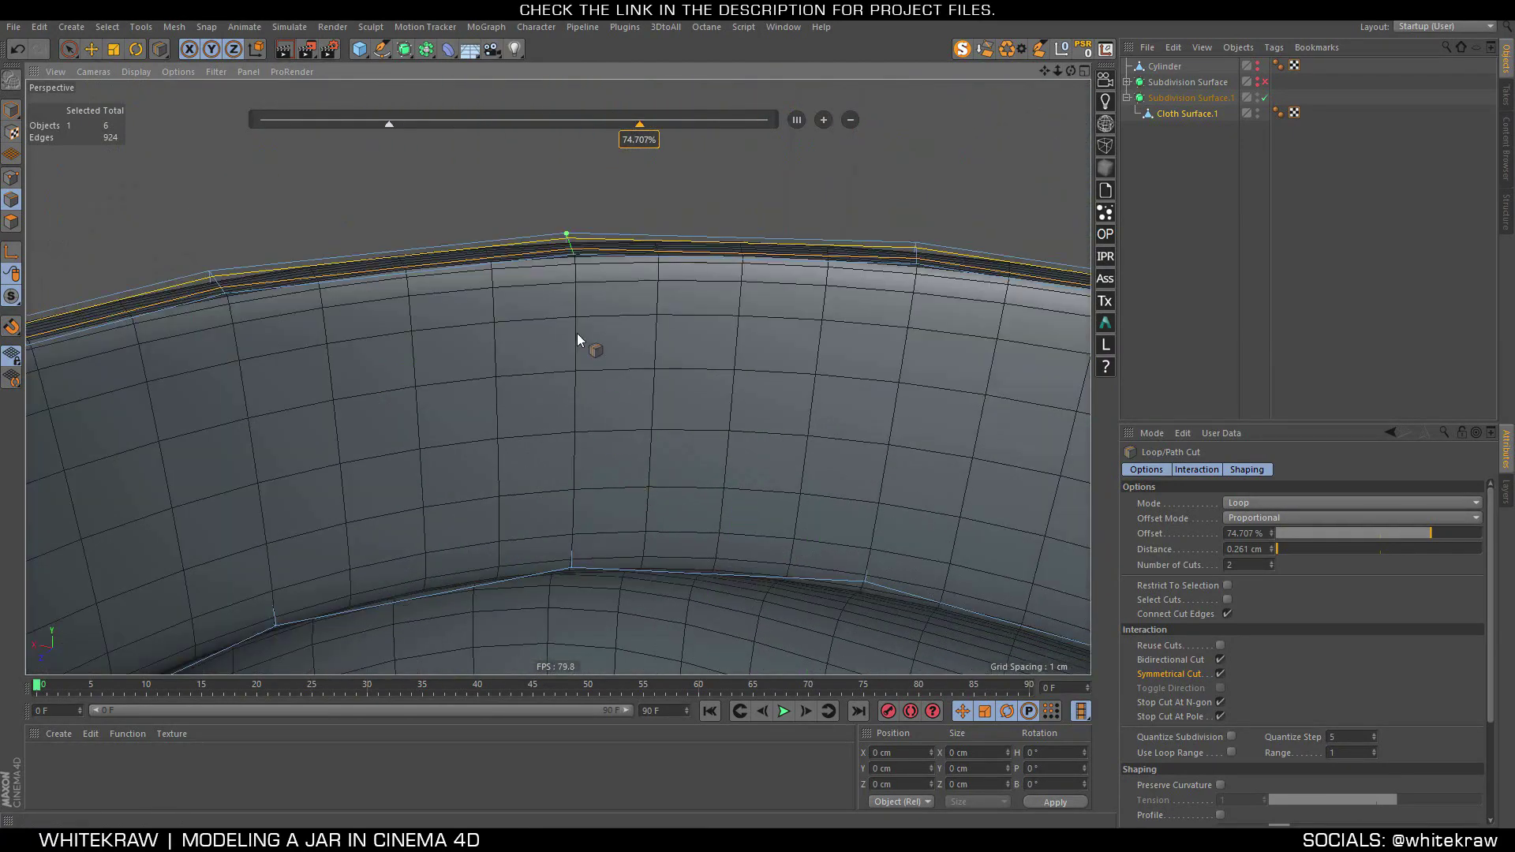
left_click(575, 284)
mouse_move(574, 284)
left_mouse_down("alt")
mouse_move(504, 334)
mouse_move(825, 365)
mouse_move(653, 394)
left_mouse_up("alt")
scroll(654, 388, "down", 5)
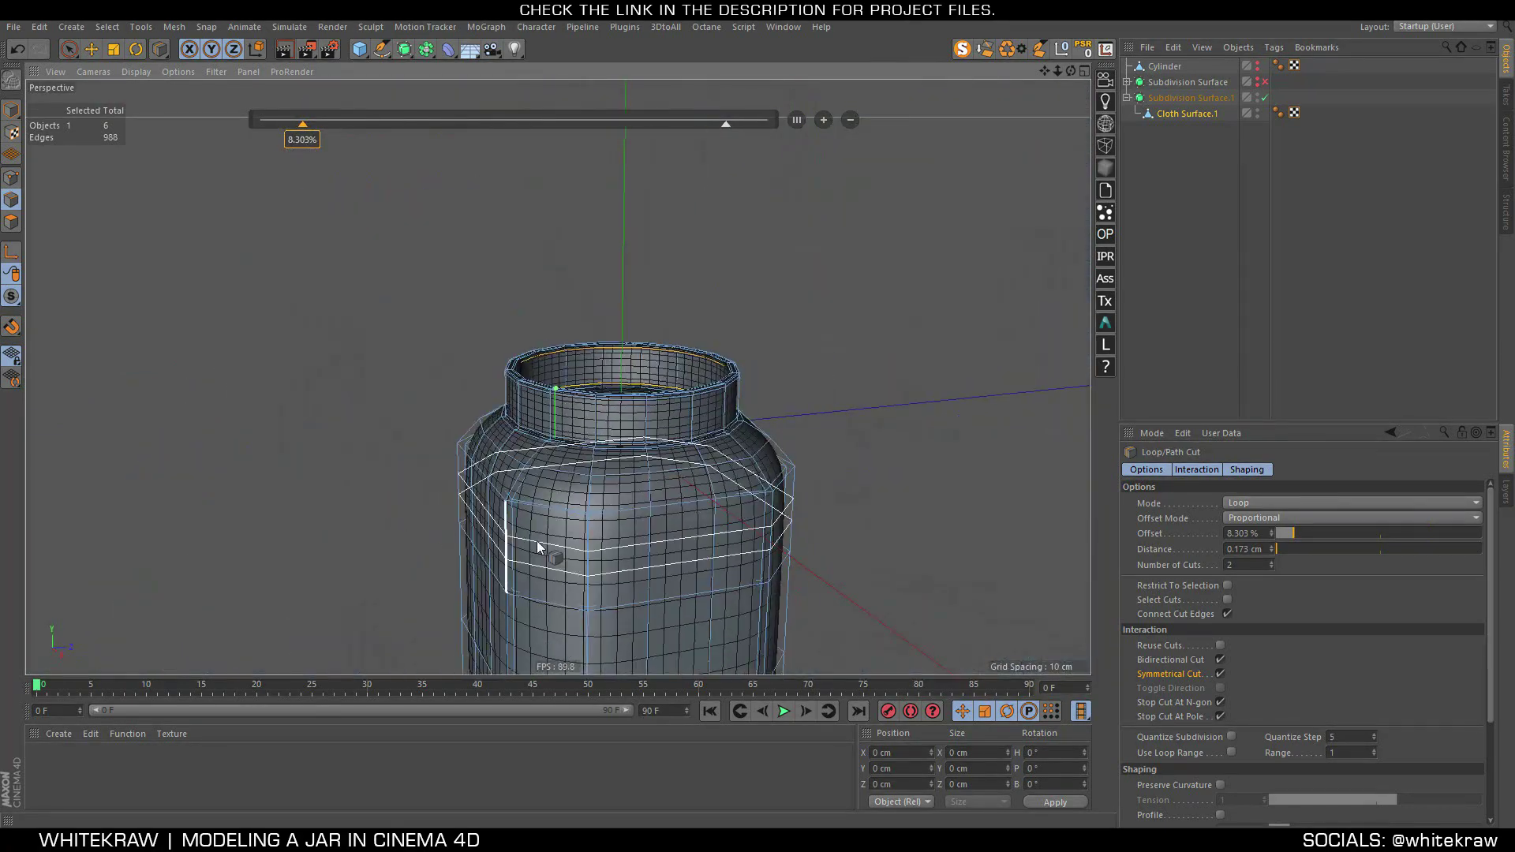
mouse_move(535, 541)
left_mouse_down("alt")
mouse_move(531, 372)
mouse_move(575, 400)
mouse_move(598, 458)
mouse_move(607, 293)
mouse_move(592, 524)
left_mouse_up("alt")
left_click(1412, 347)
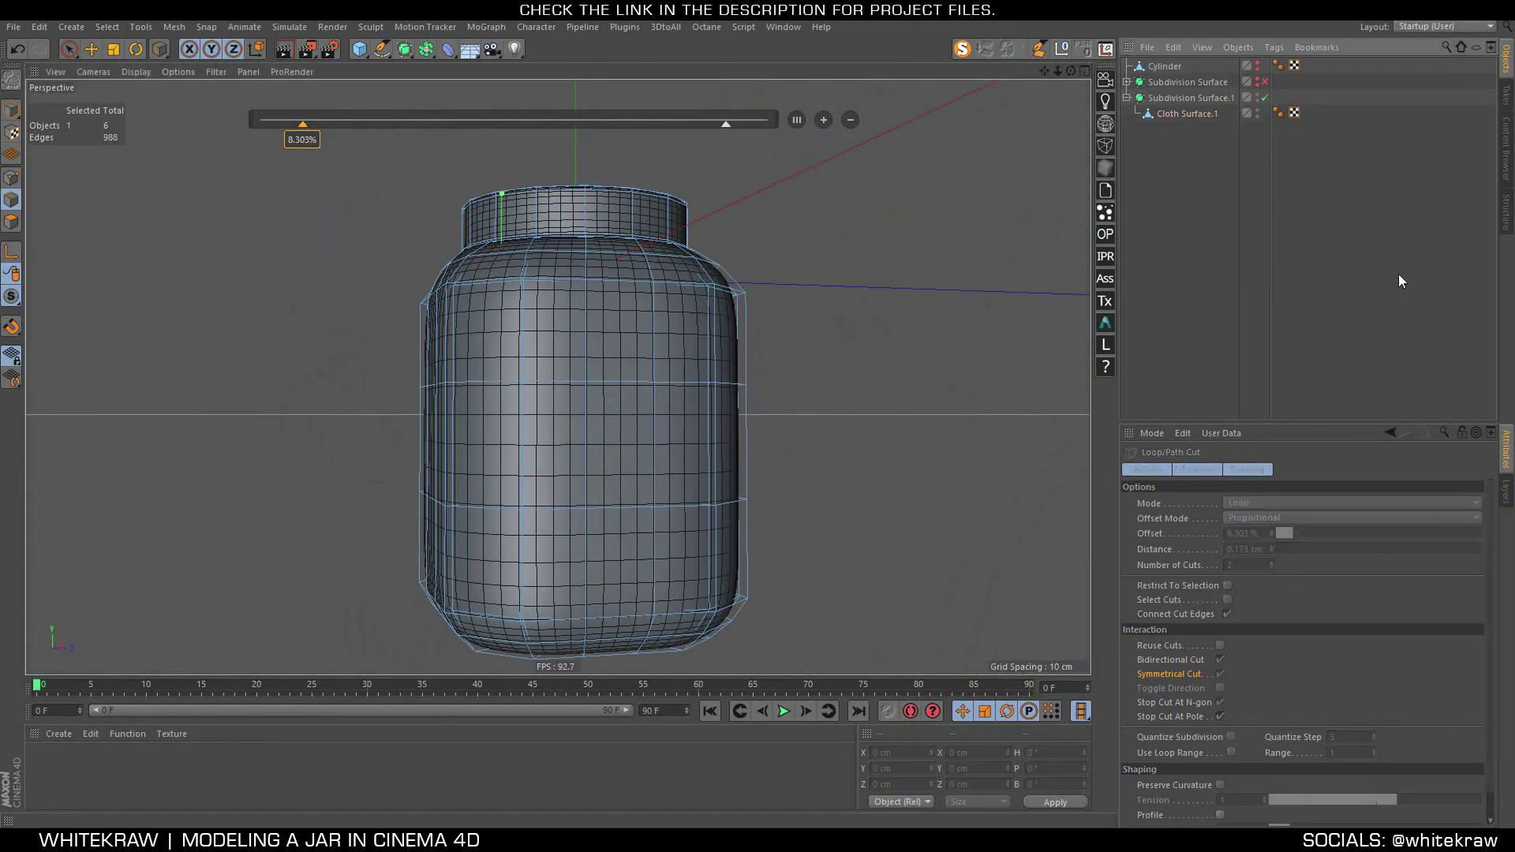
mouse_move(710, 378)
left_mouse_down("alt")
mouse_move(679, 403)
mouse_move(637, 382)
left_mouse_up("alt")
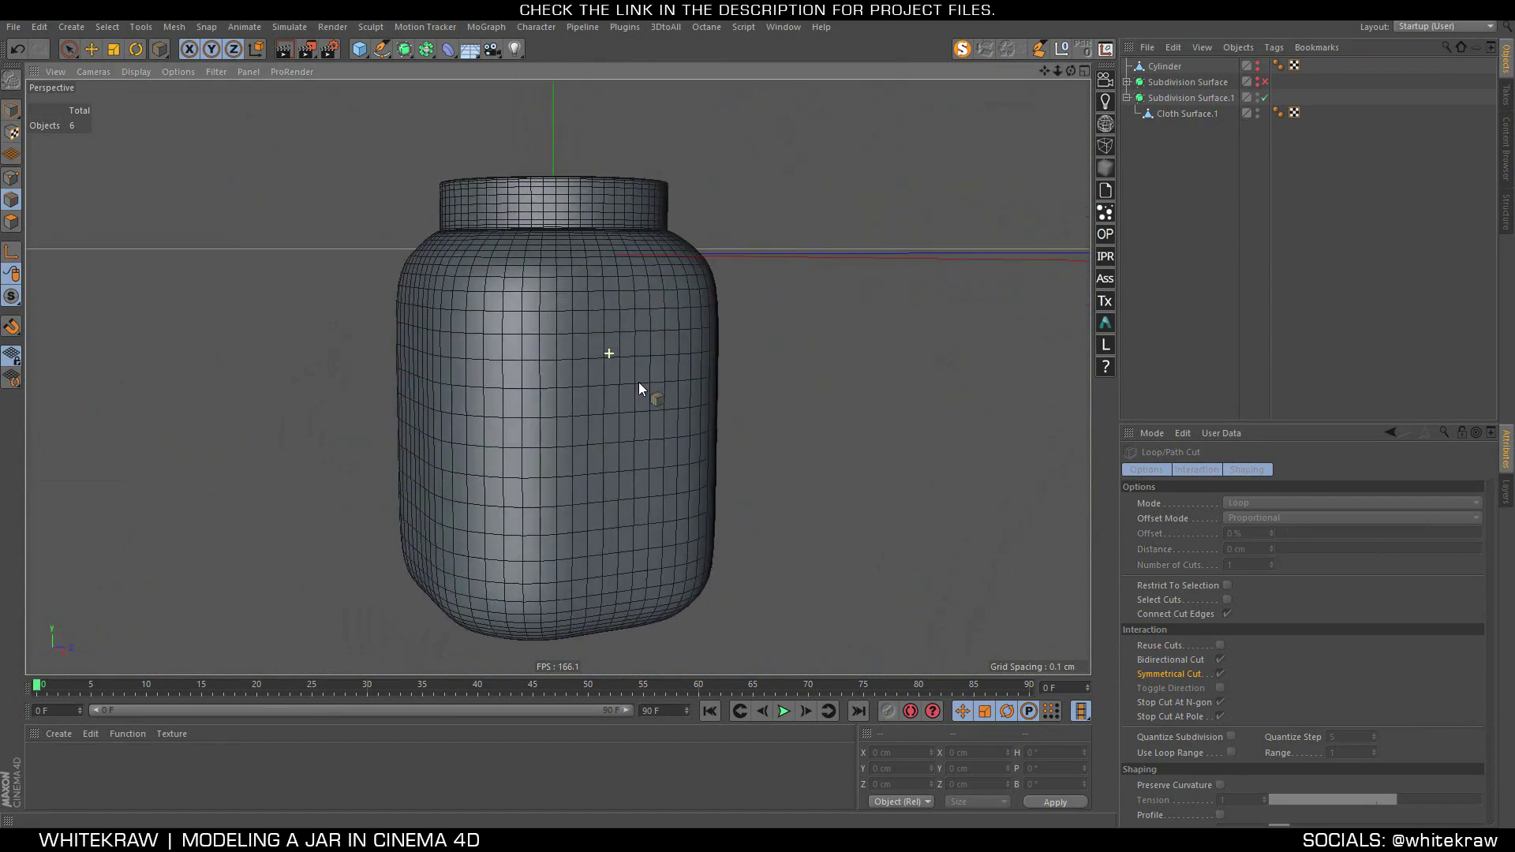
Select an upper and a lower body edge loop on Cloth Surface.1 and Y-scale them apart
left_click(1168, 115)
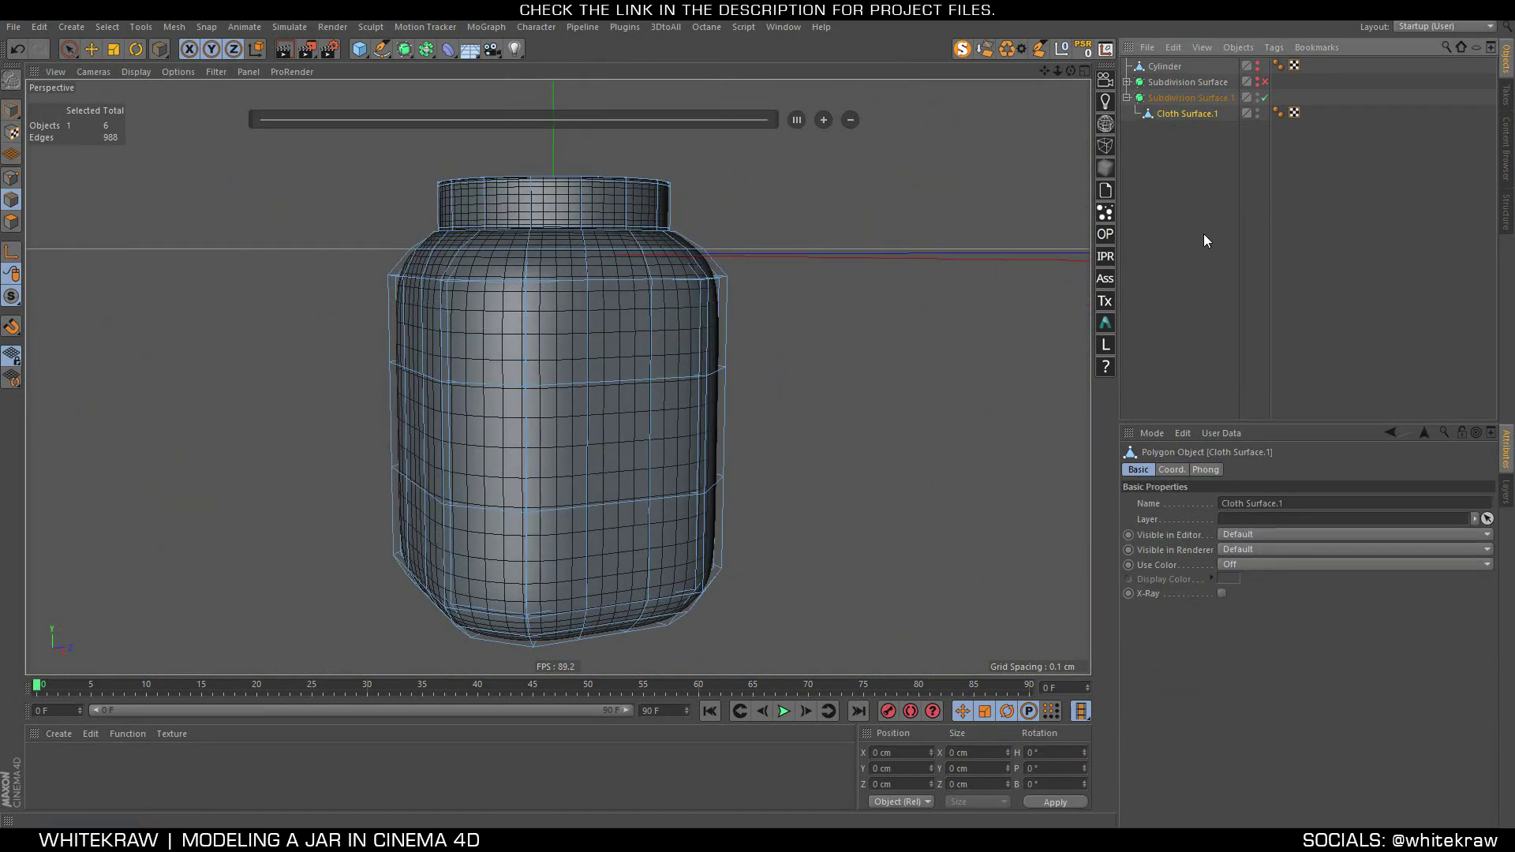
left_click(92, 49)
double_click(557, 389)
double_click(580, 505, "shift")
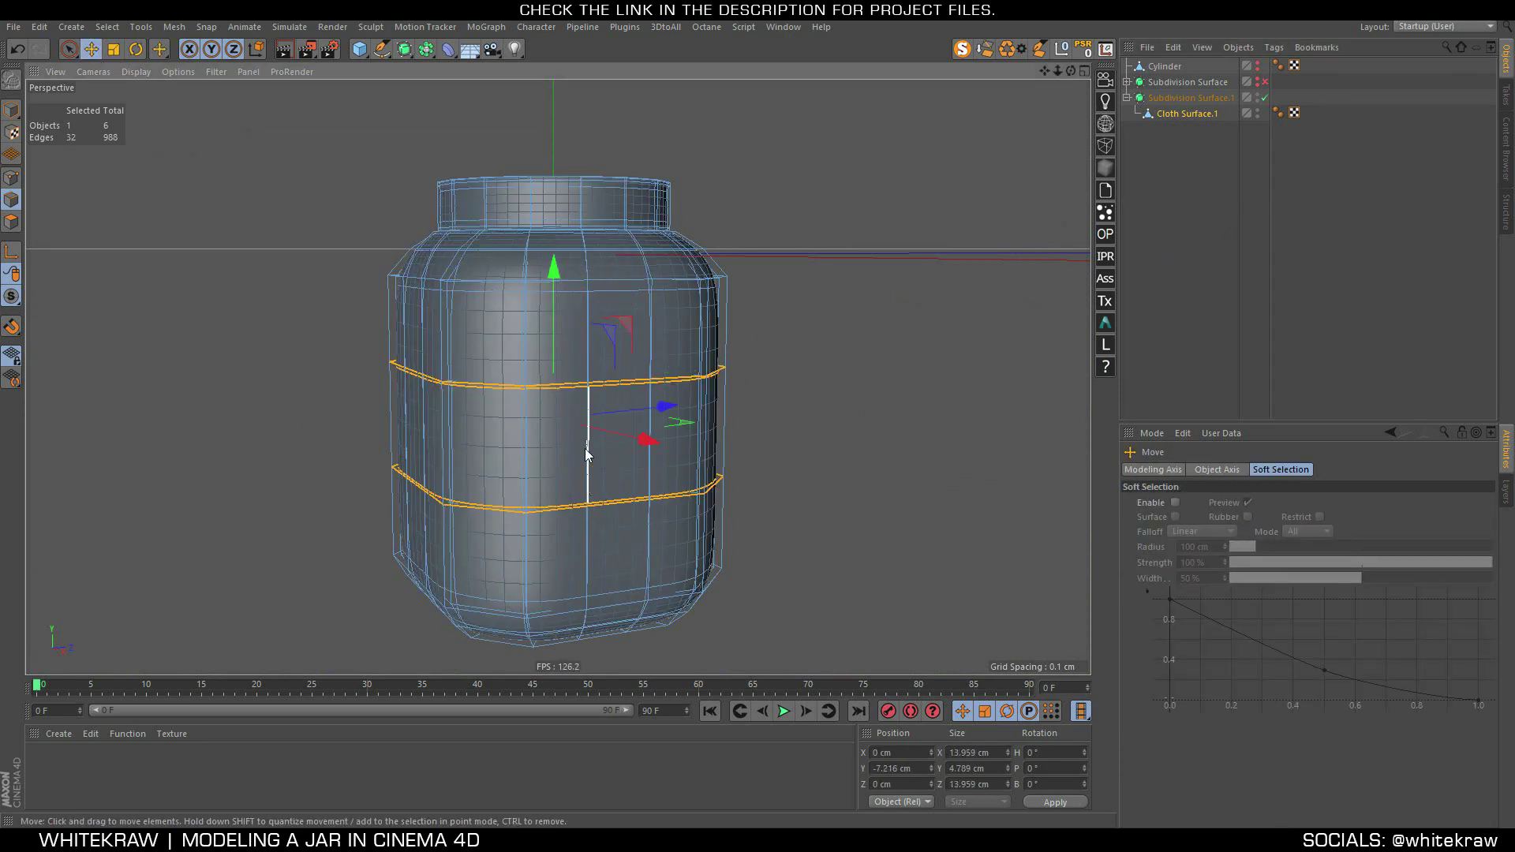
key("t")
left_click_drag(552, 272, 567, 172)
Toggle Subdivision Surface.1 off and on to compare the cage with the smoothed jar
left_click(1265, 97)
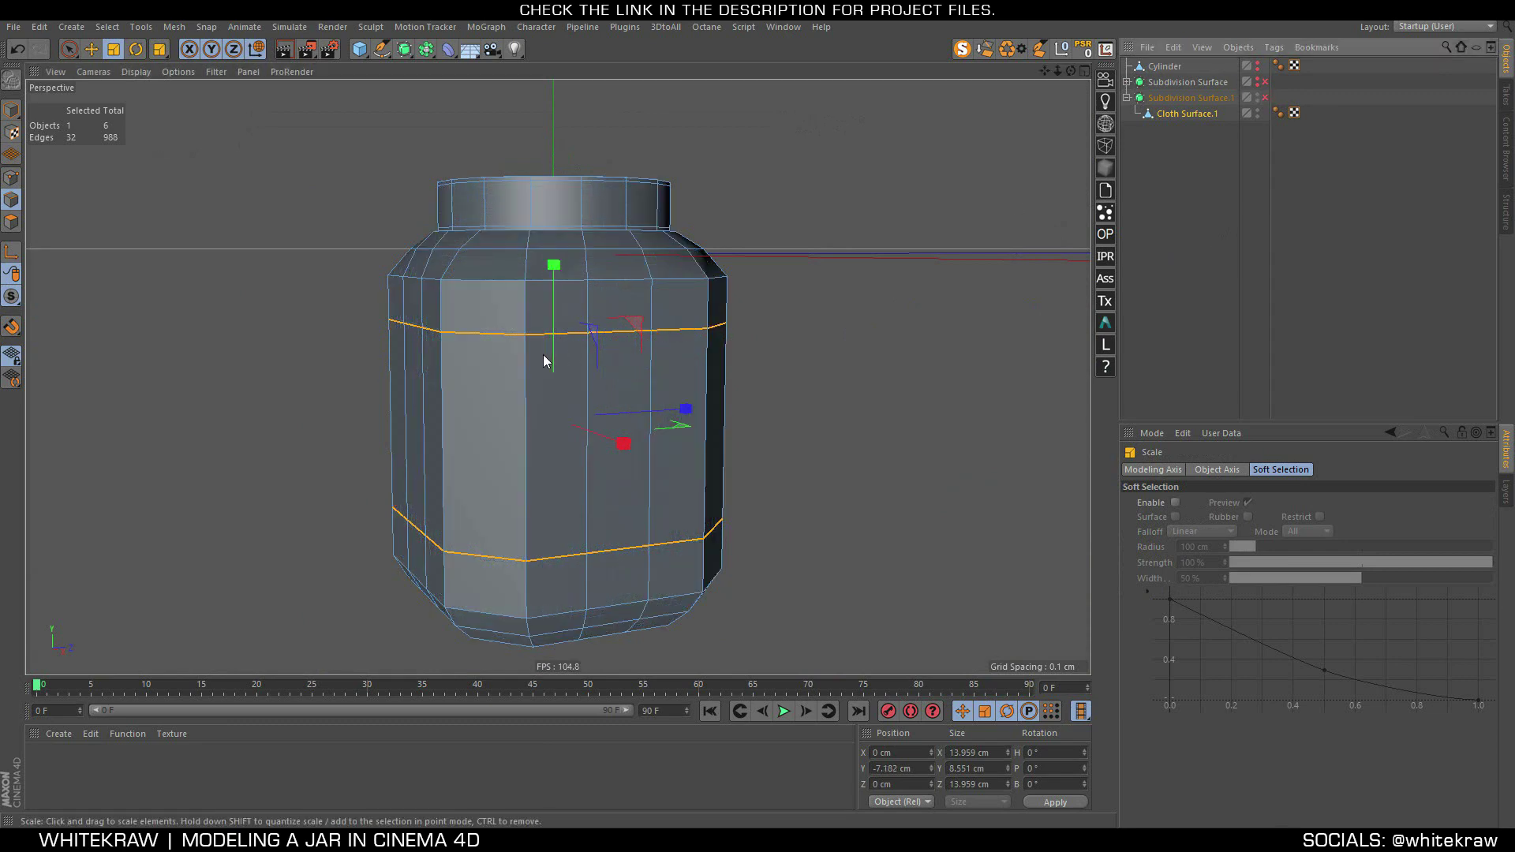
left_click(1264, 97)
scroll(608, 311, "up", 5)
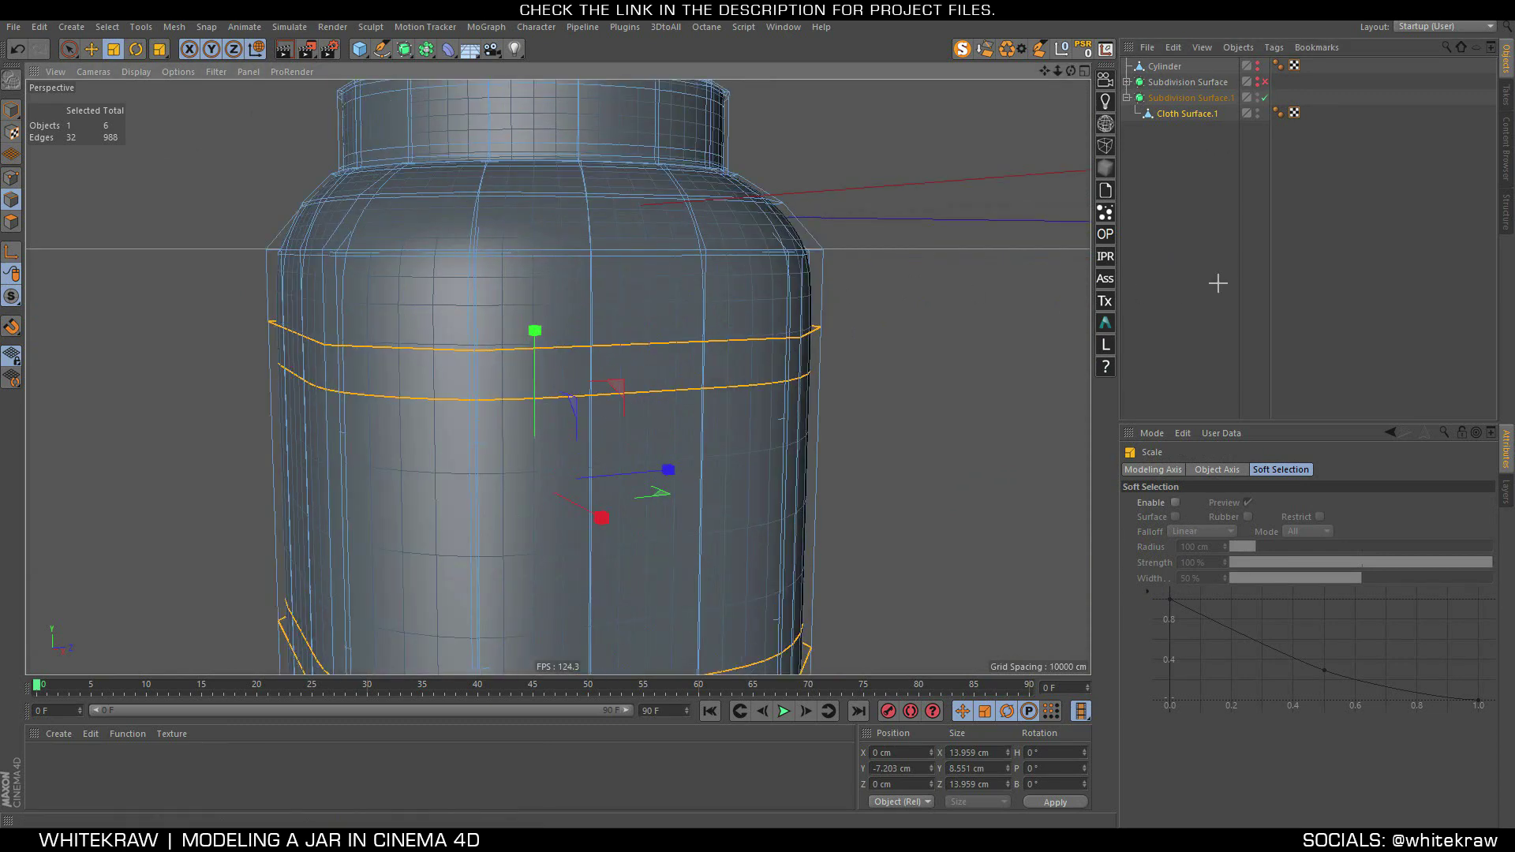
scroll(710, 364, "down", 3)
scroll(635, 372, "down", 3)
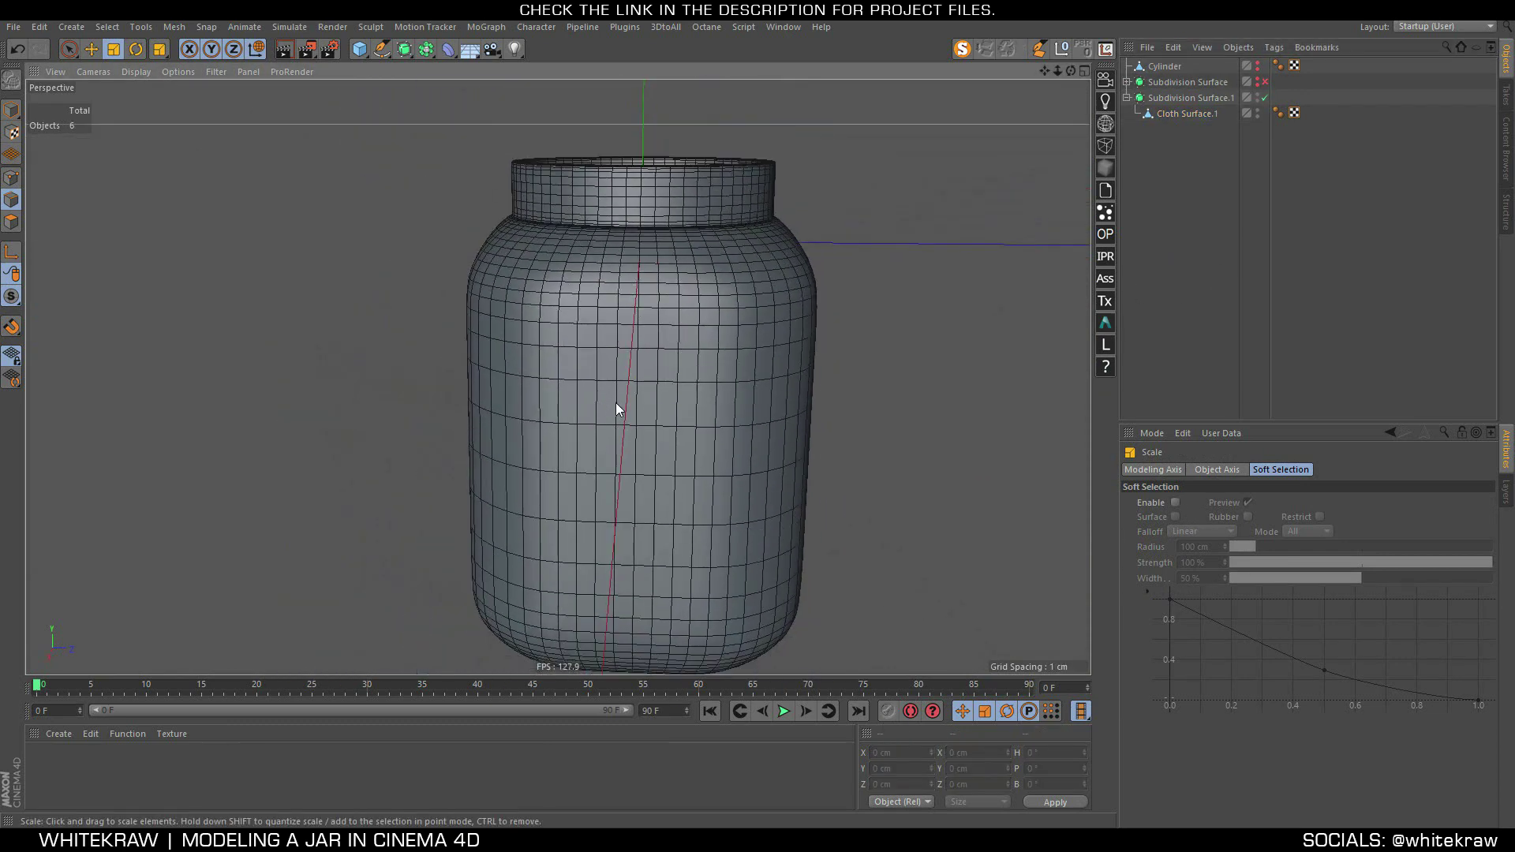
Spread the two loops further to a 9.845 cm span and compare smoothed and unsmoothed views
left_click(1187, 113)
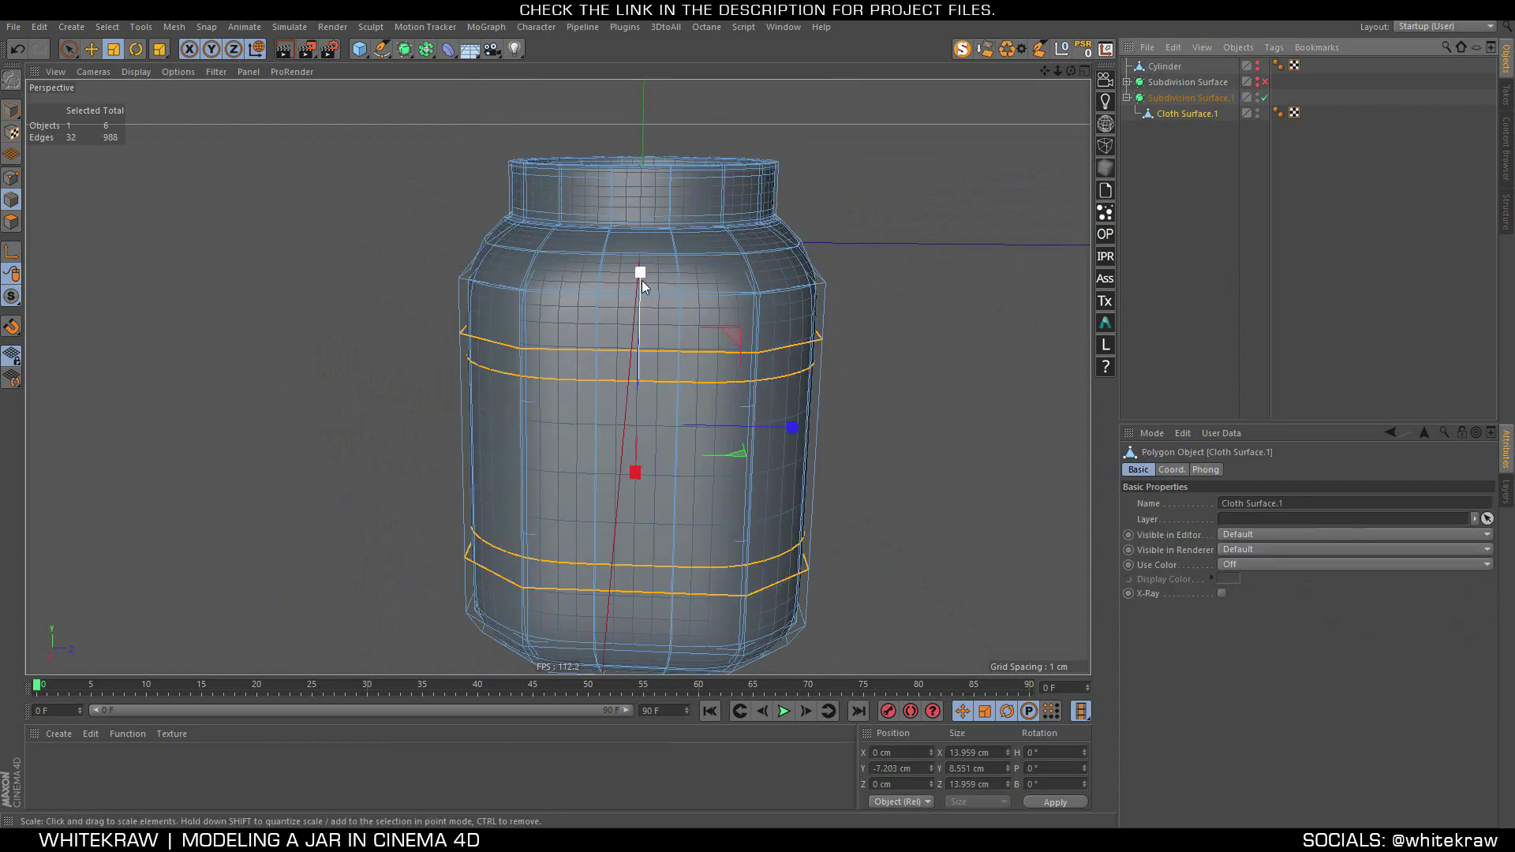
mouse_move(641, 281)
left_mouse_down()
mouse_move(648, 201)
mouse_move(659, 254)
left_mouse_up()
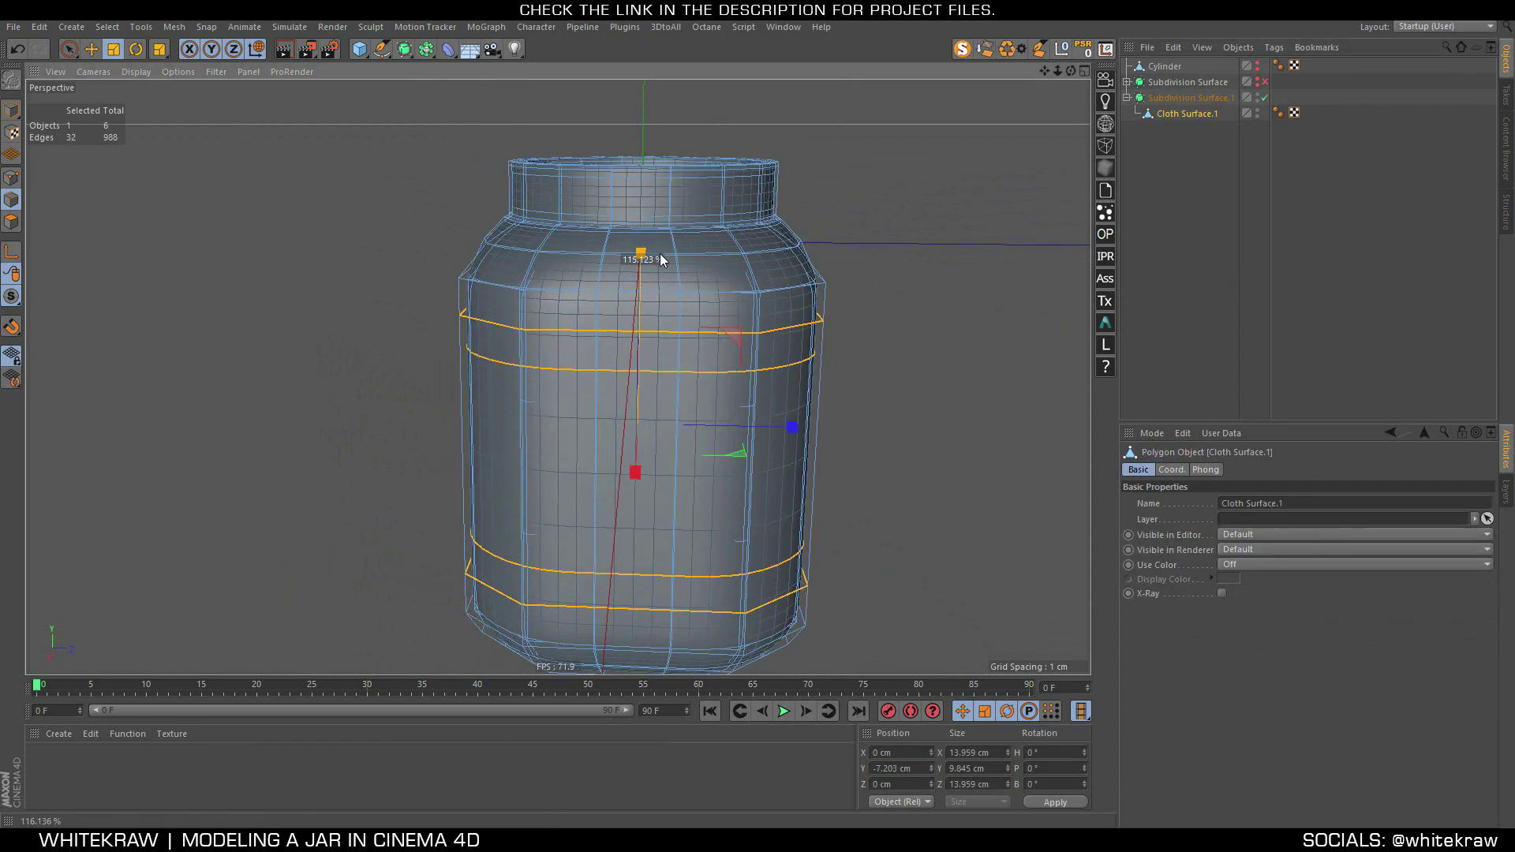
left_click(1274, 294)
left_click(1263, 99)
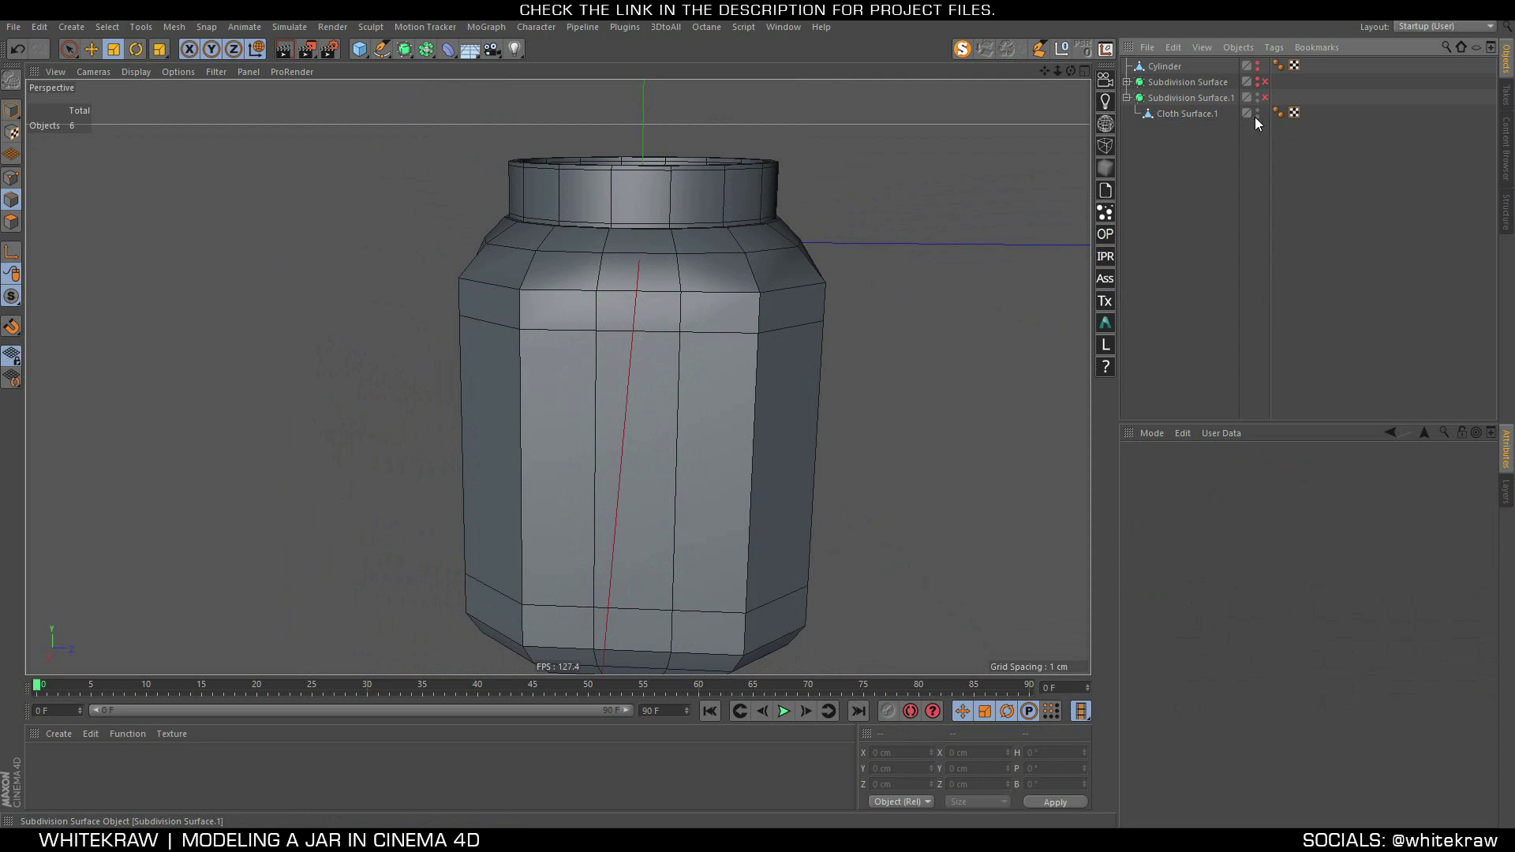
left_click(1263, 98)
left_click_drag(721, 344, 745, 342, "alt")
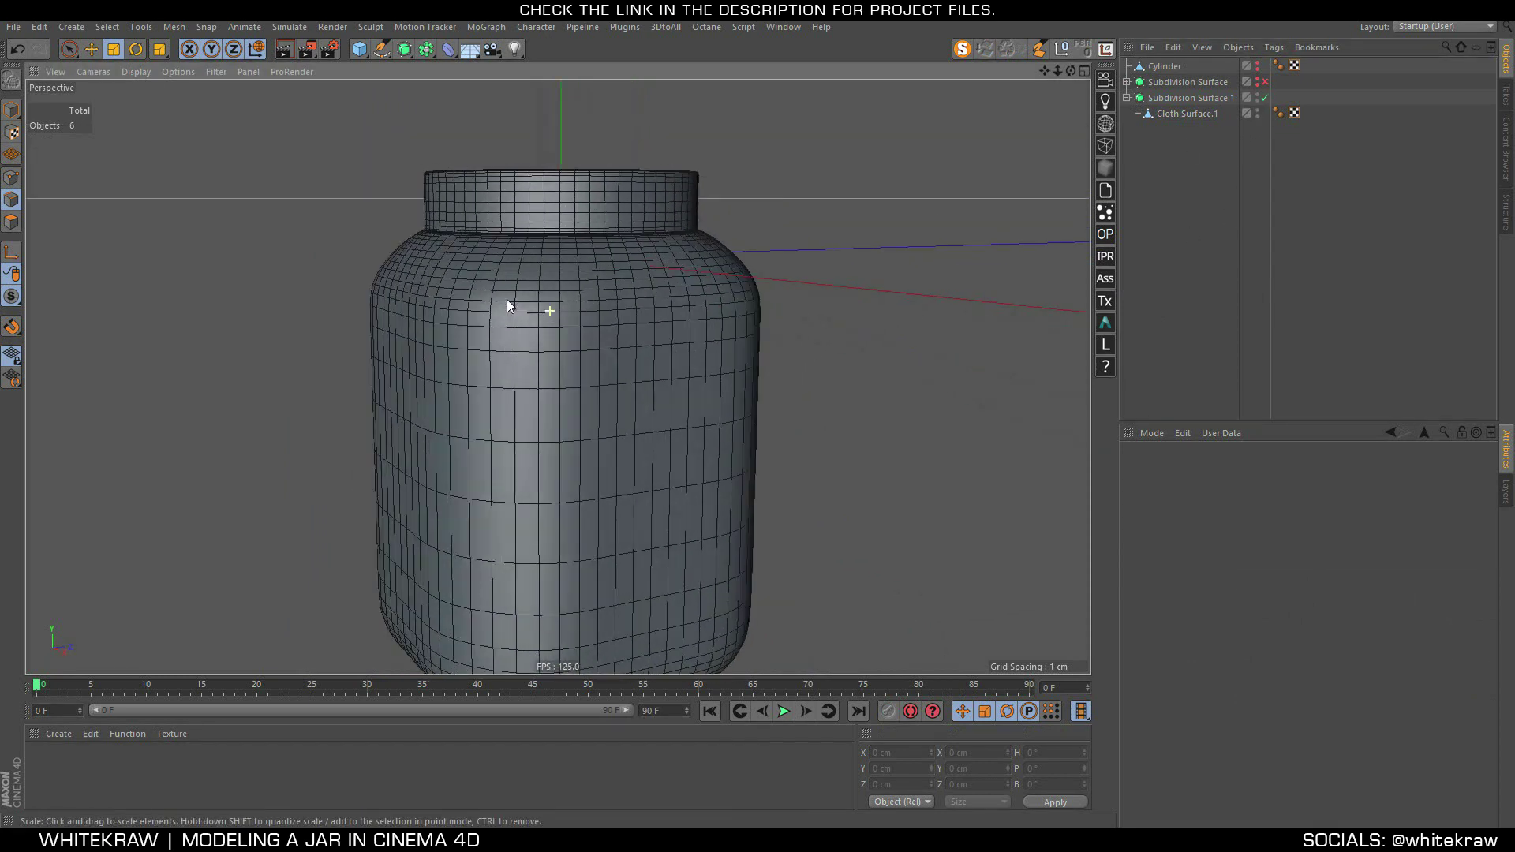
mouse_move(506, 300)
left_mouse_down("alt")
mouse_move(450, 287)
mouse_move(583, 311)
left_mouse_up("alt")
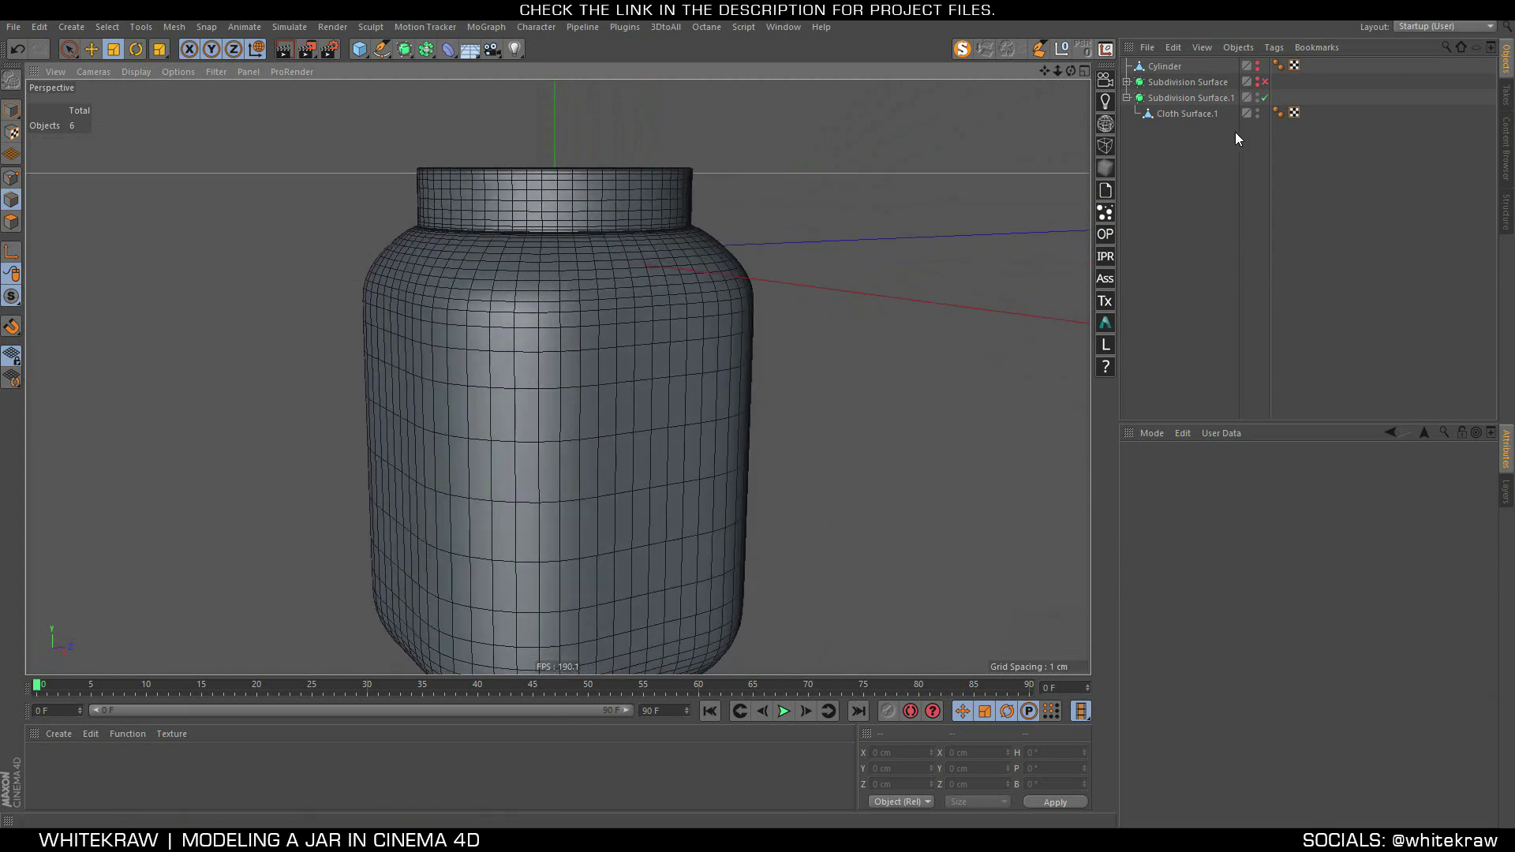
left_click(1263, 98)
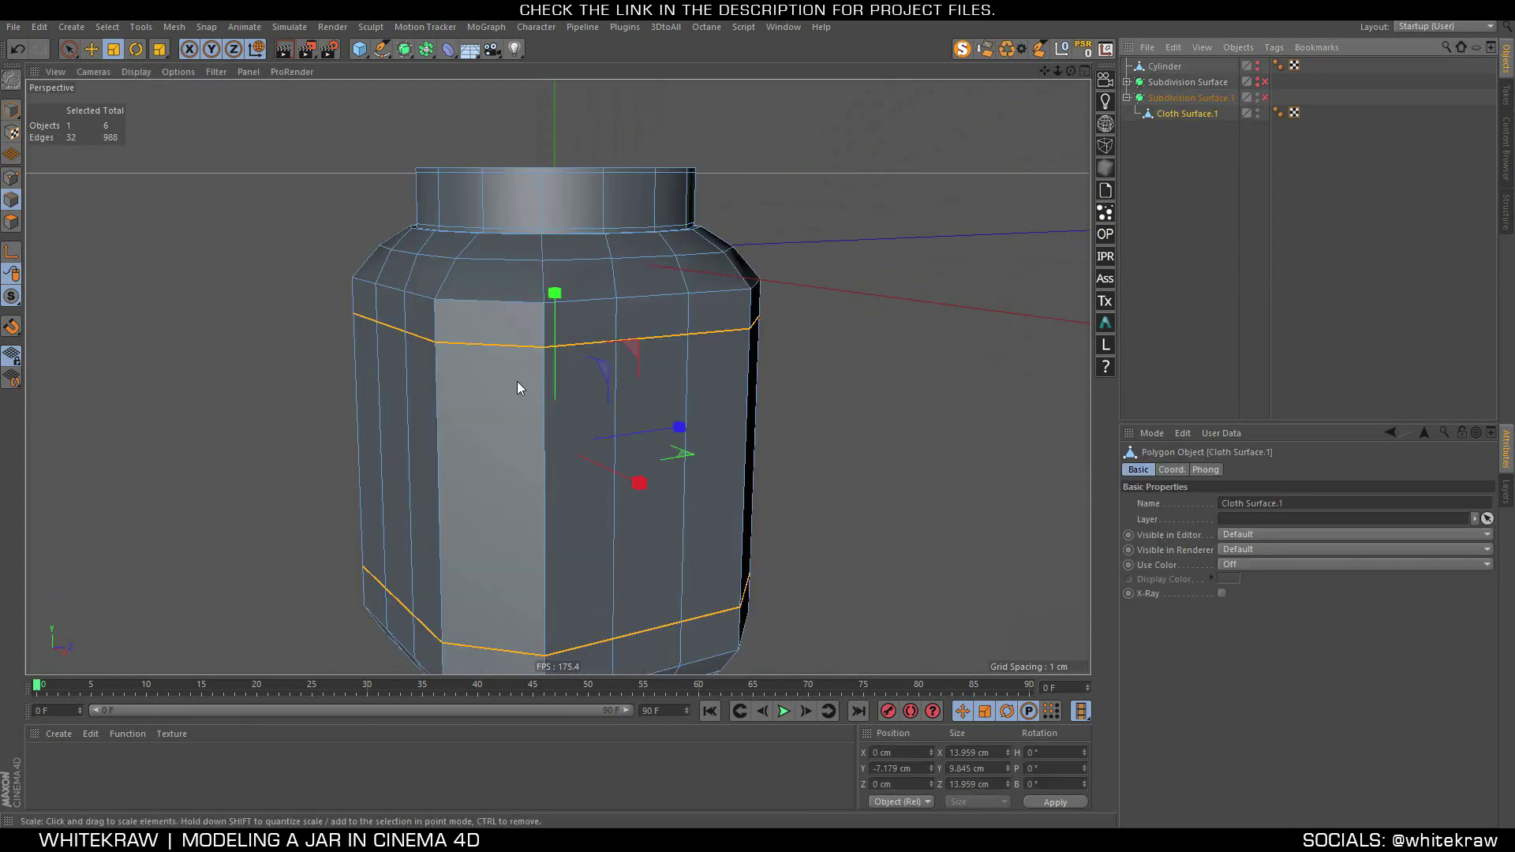
Cut new edge loops beside the support loops and select the upper and bottom ones
key("k")
key("l")
left_click(542, 355)
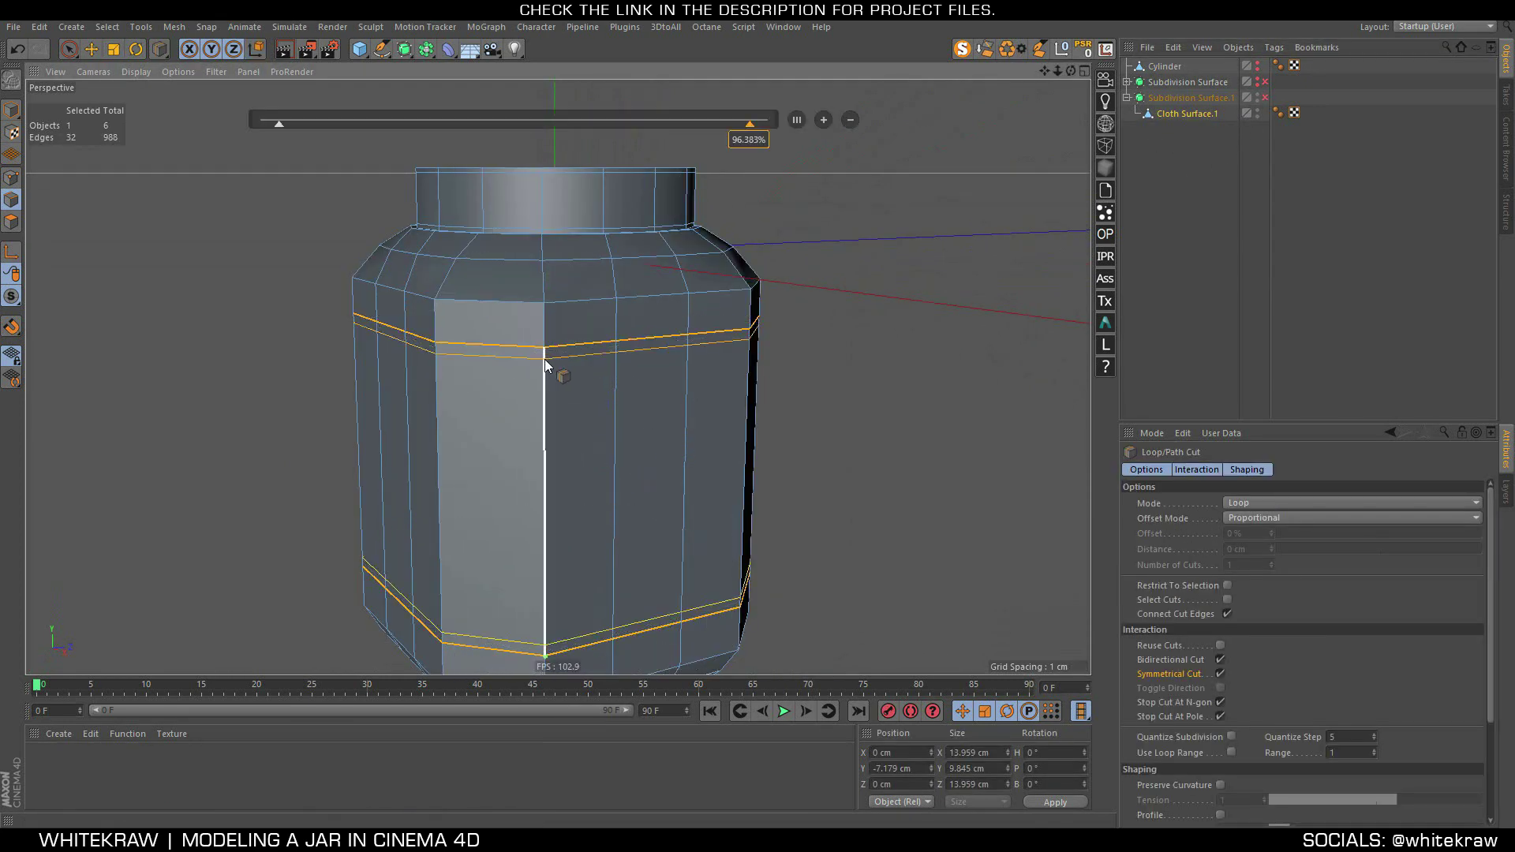
left_click(97, 55)
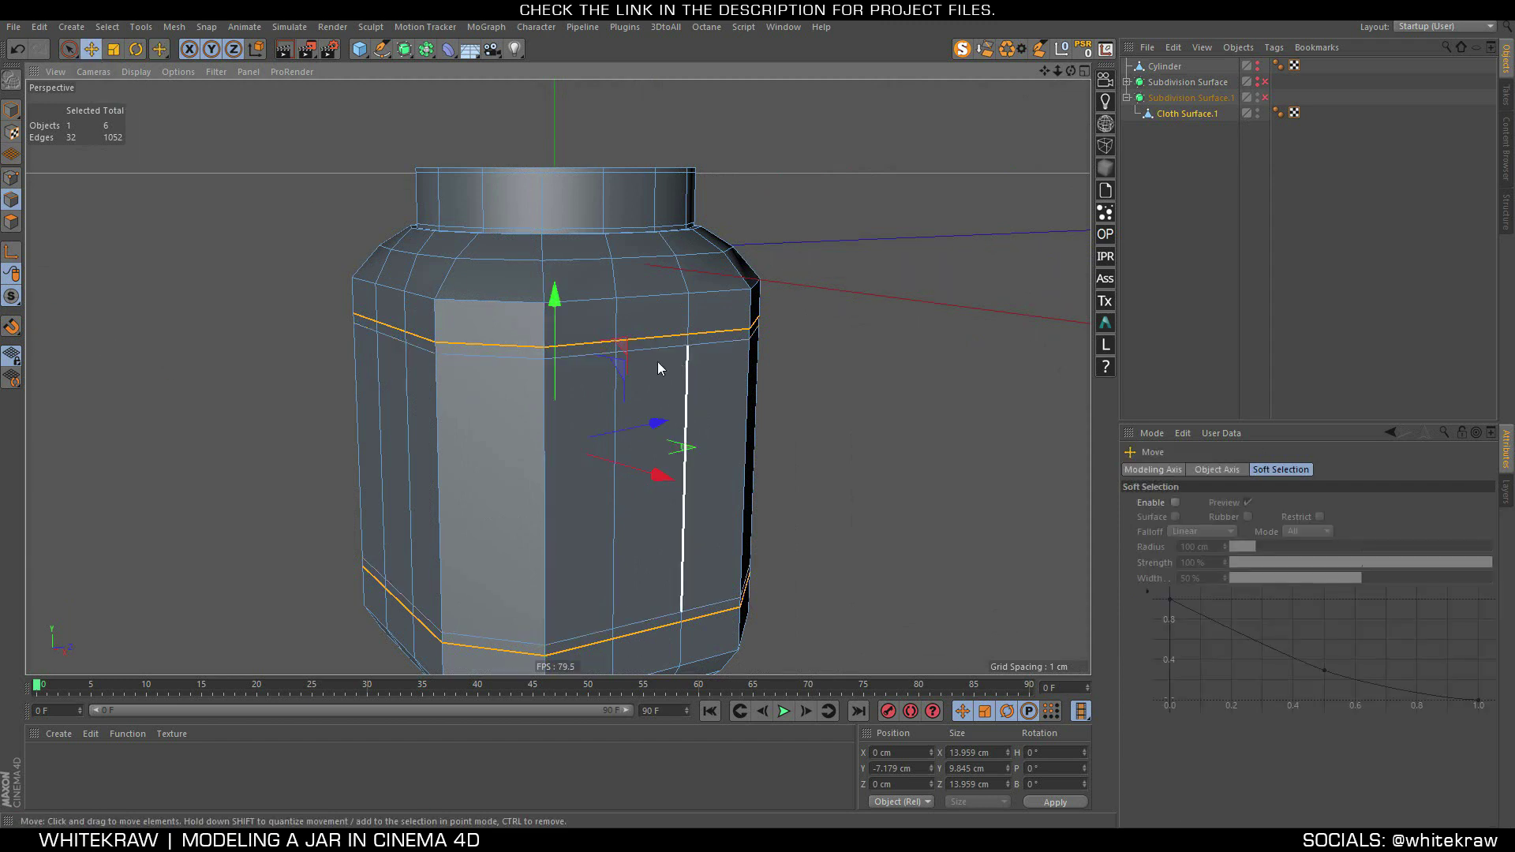
double_click(513, 366)
double_click(500, 641, "shift")
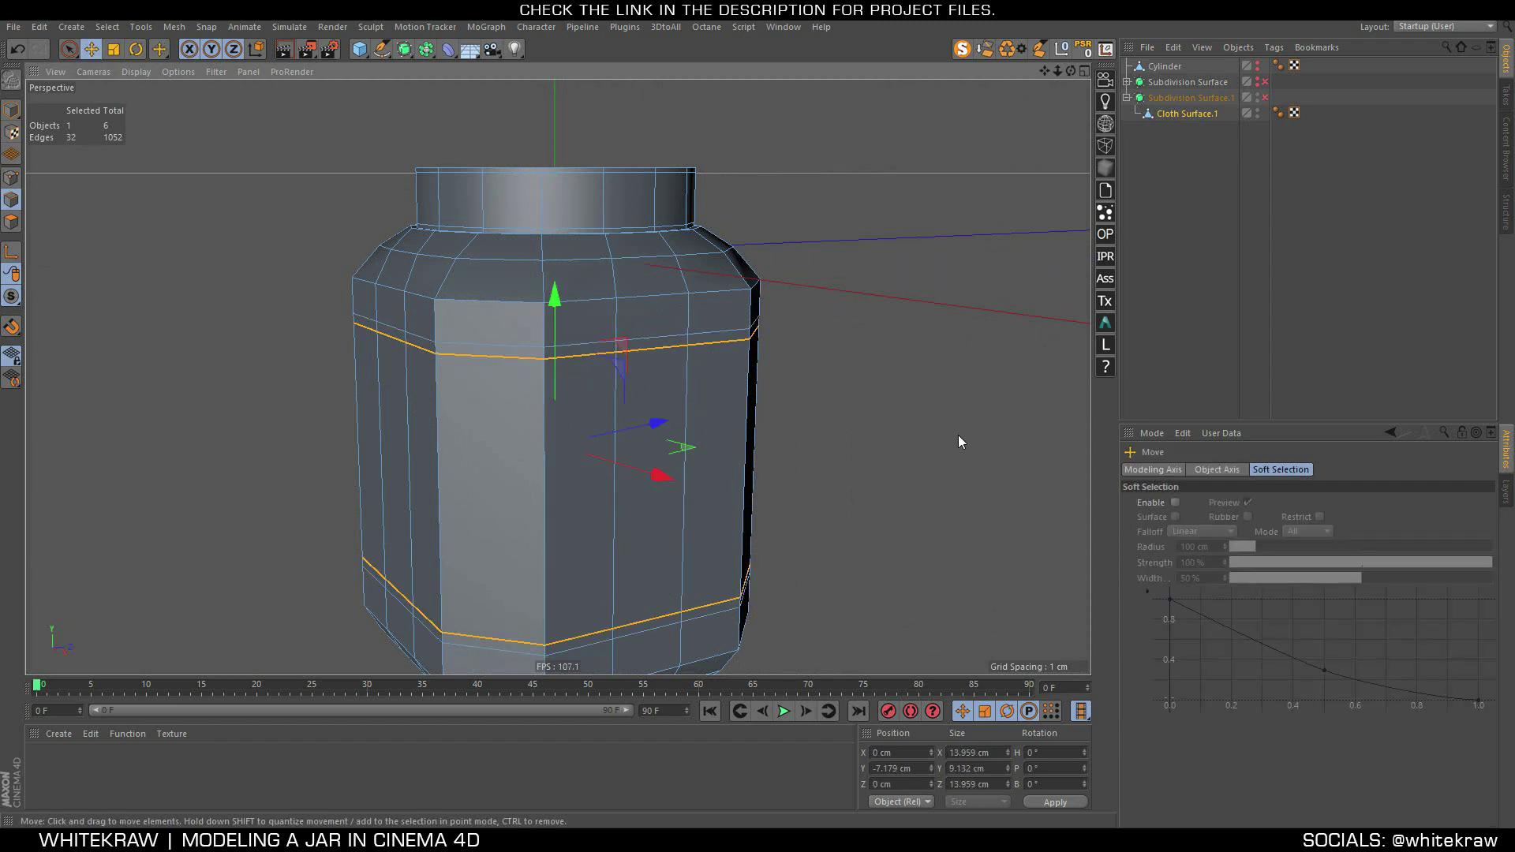
Preview the smoothed jar and scale the two new edge loops slightly inward
left_click(1265, 97)
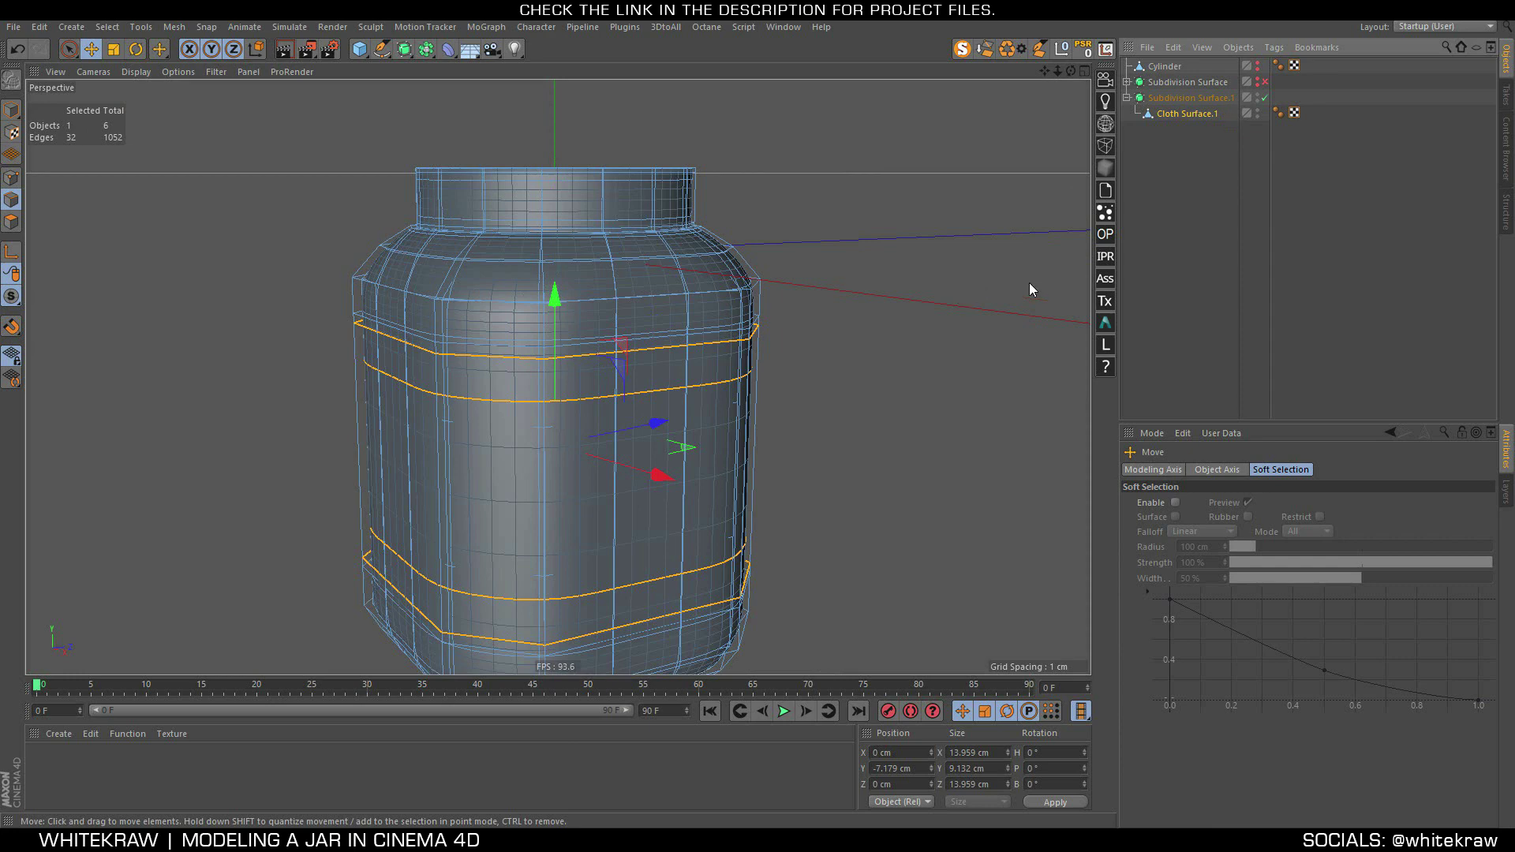
left_click(1192, 280)
left_click_drag(665, 369, 611, 363, "alt")
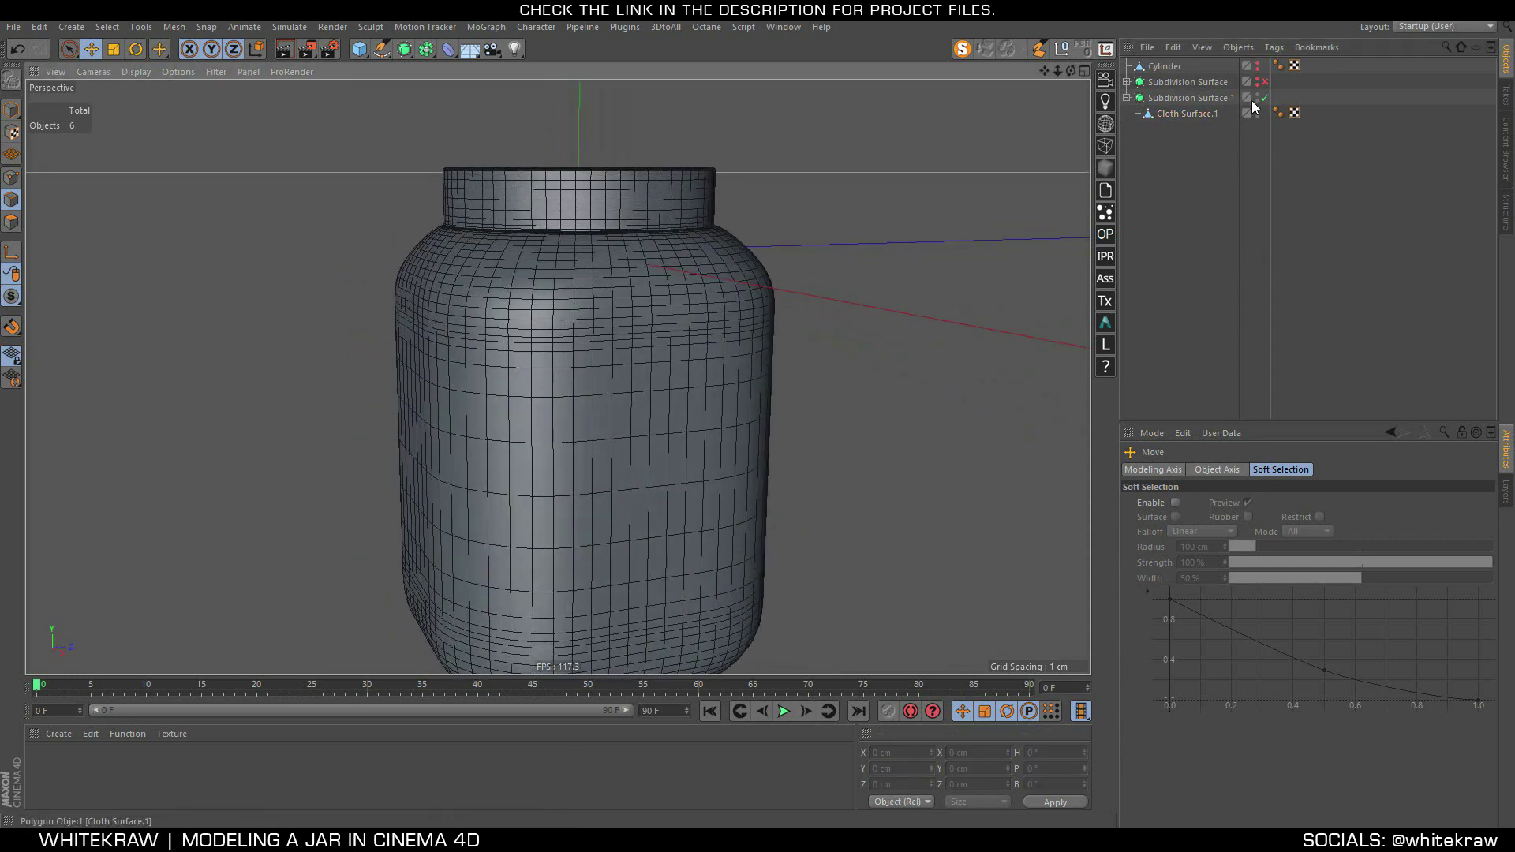
left_click(1265, 97)
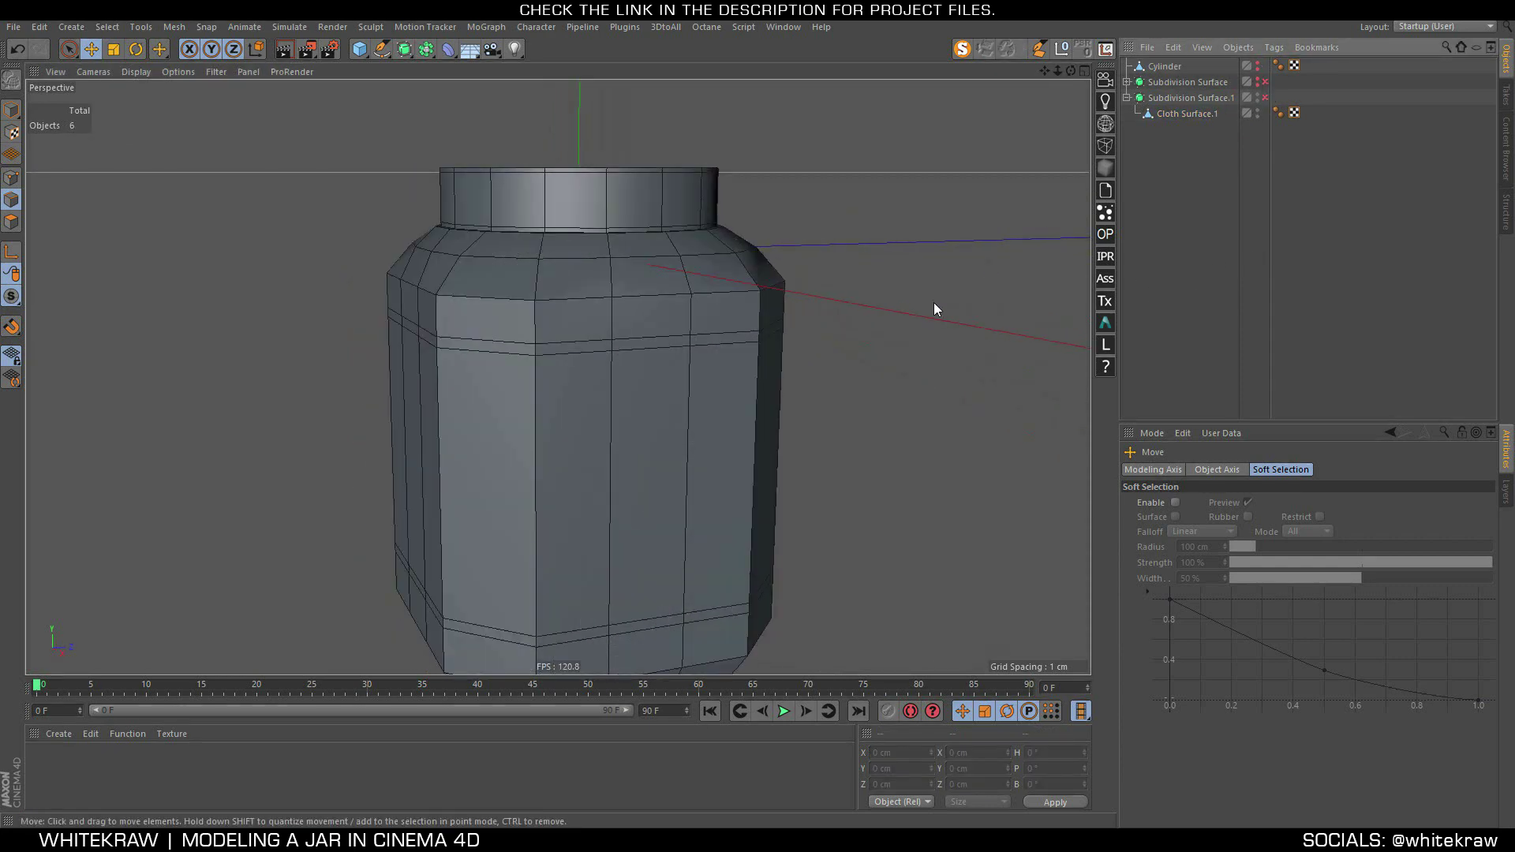
left_click(1190, 115)
left_click(1264, 97)
key("t")
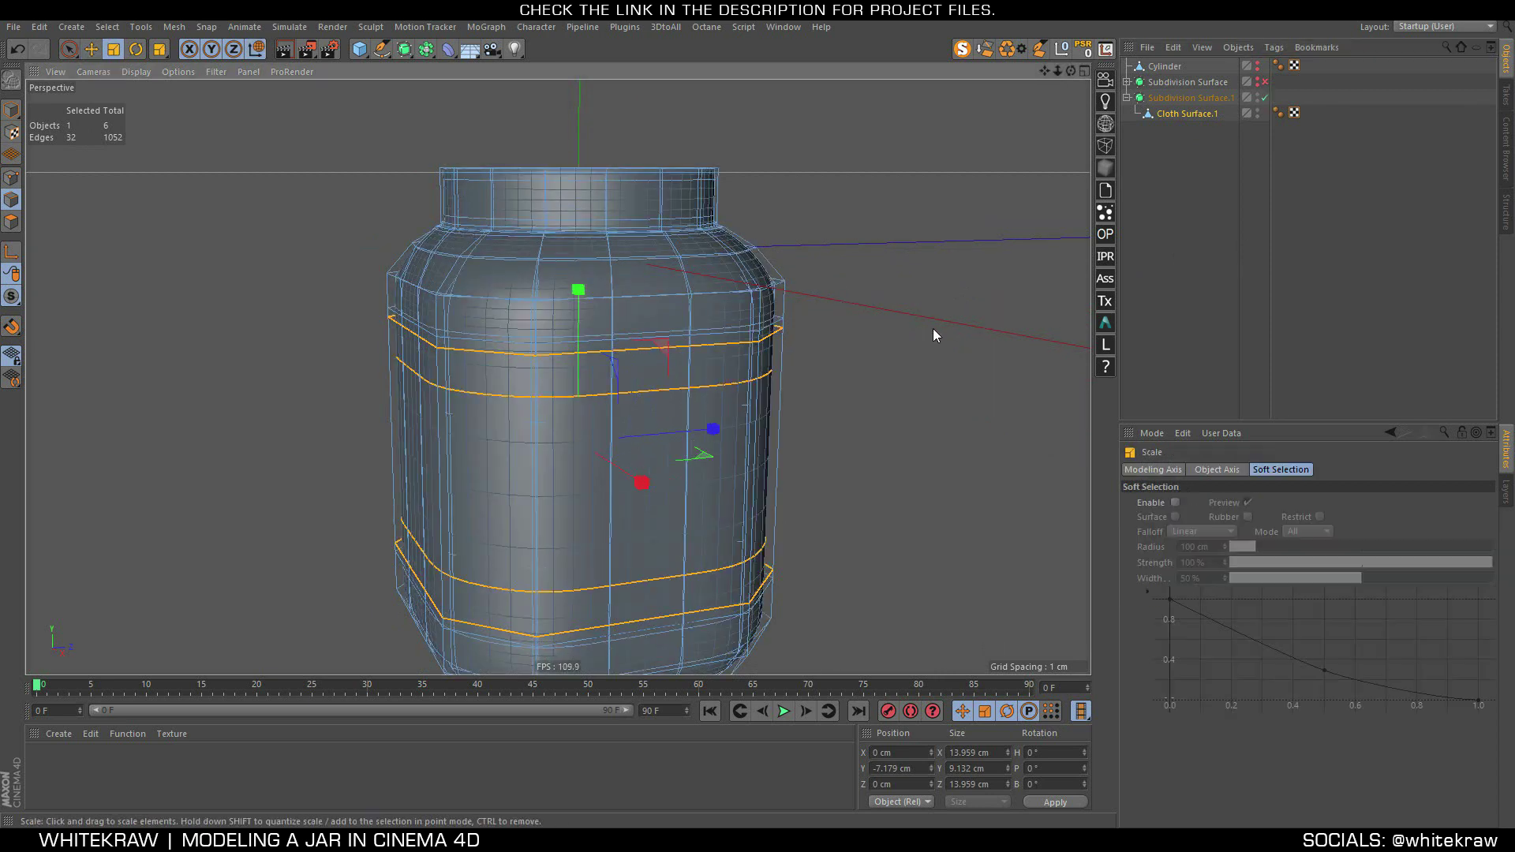
left_click_drag(711, 459, 688, 463)
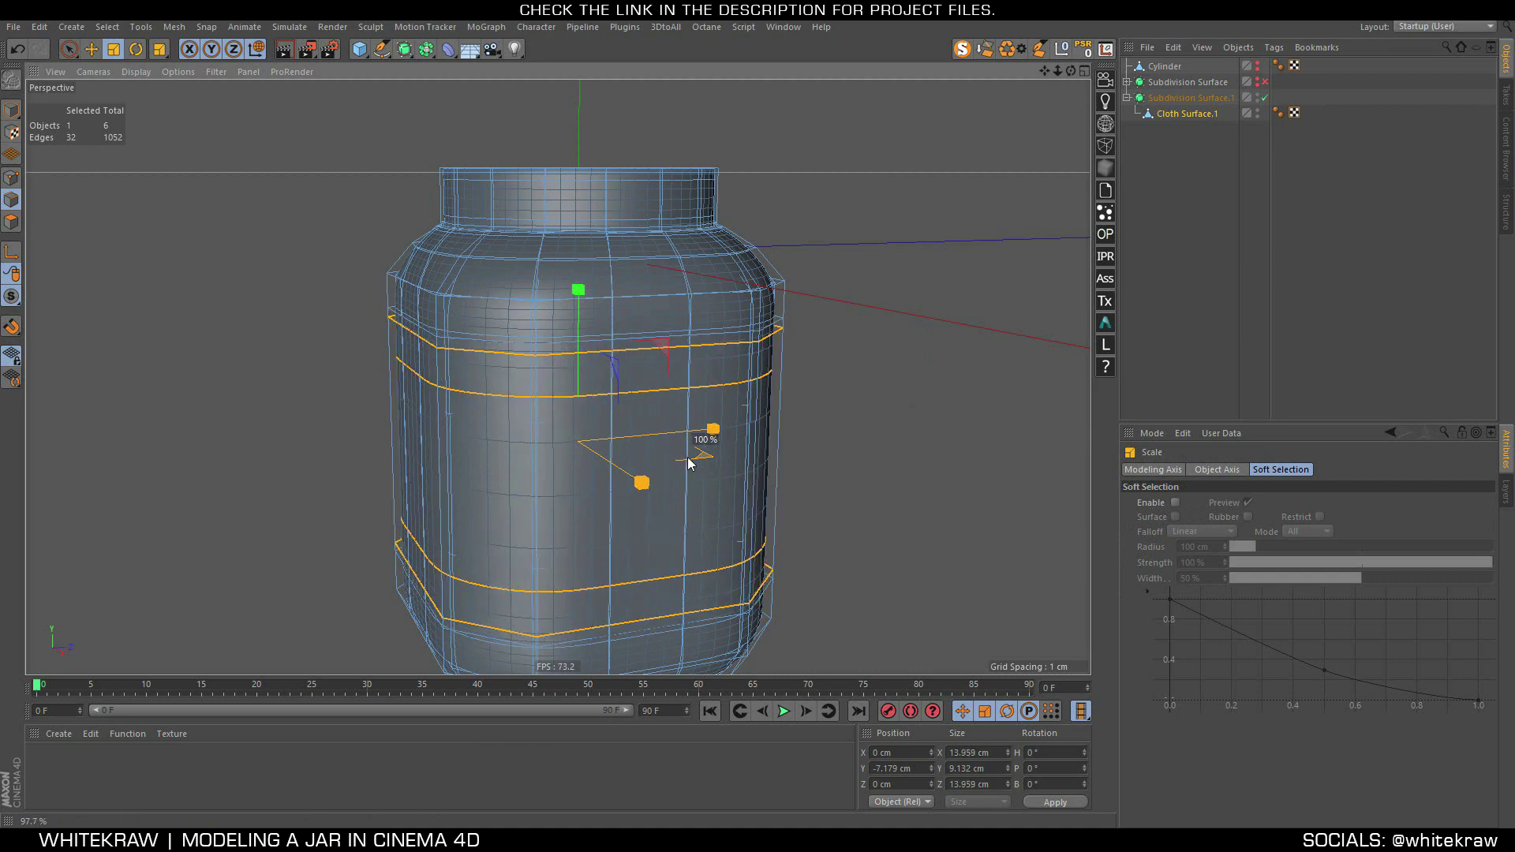
left_click(1198, 226)
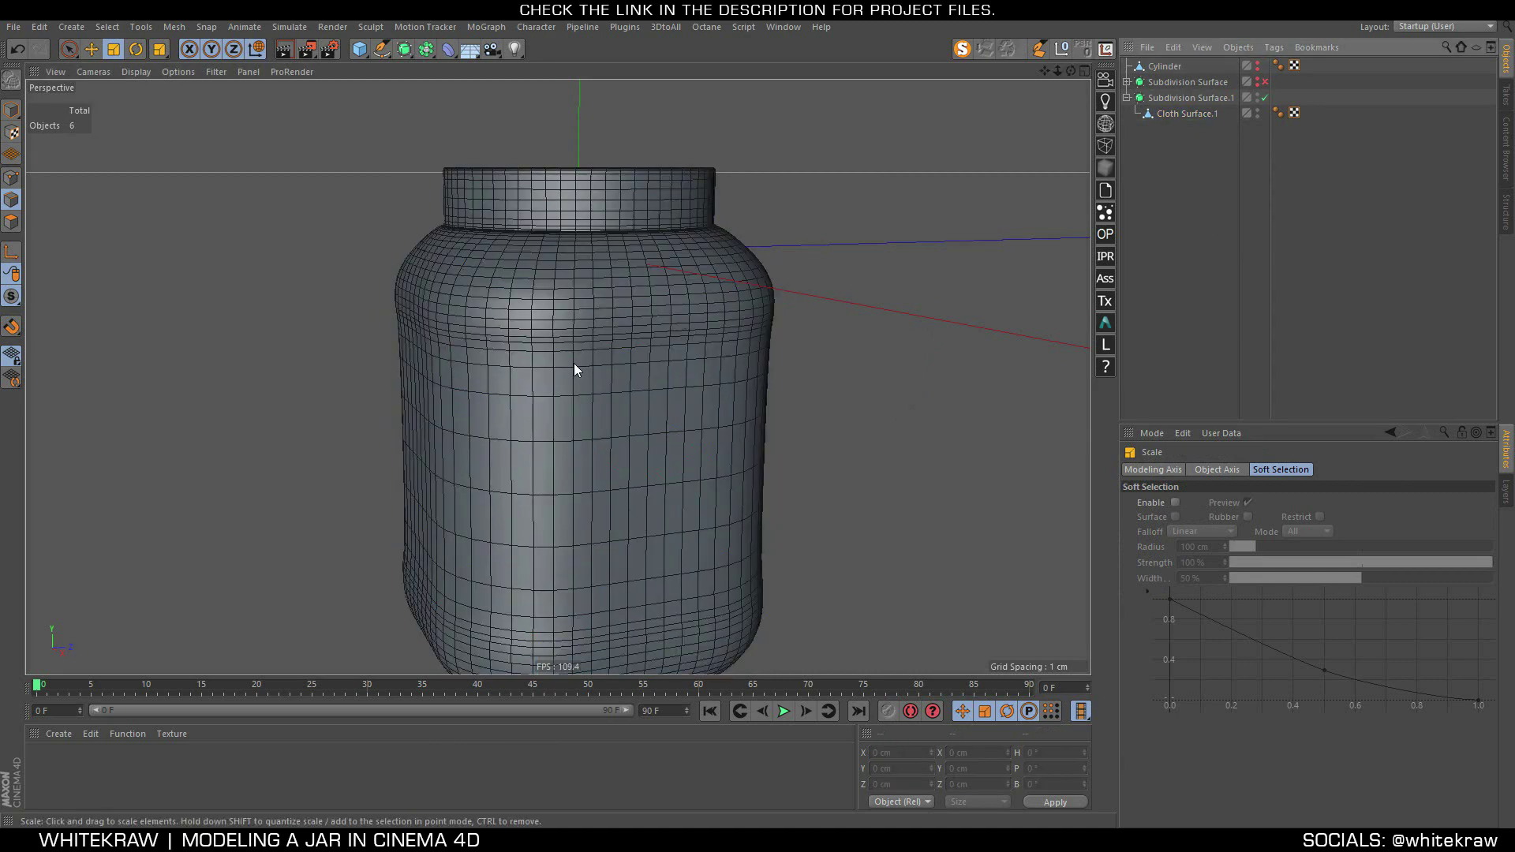
Spread the top and bottom edge loops farther apart and preview the smoothed result
scroll(574, 363, "up", 6)
scroll(688, 310, "down", 5)
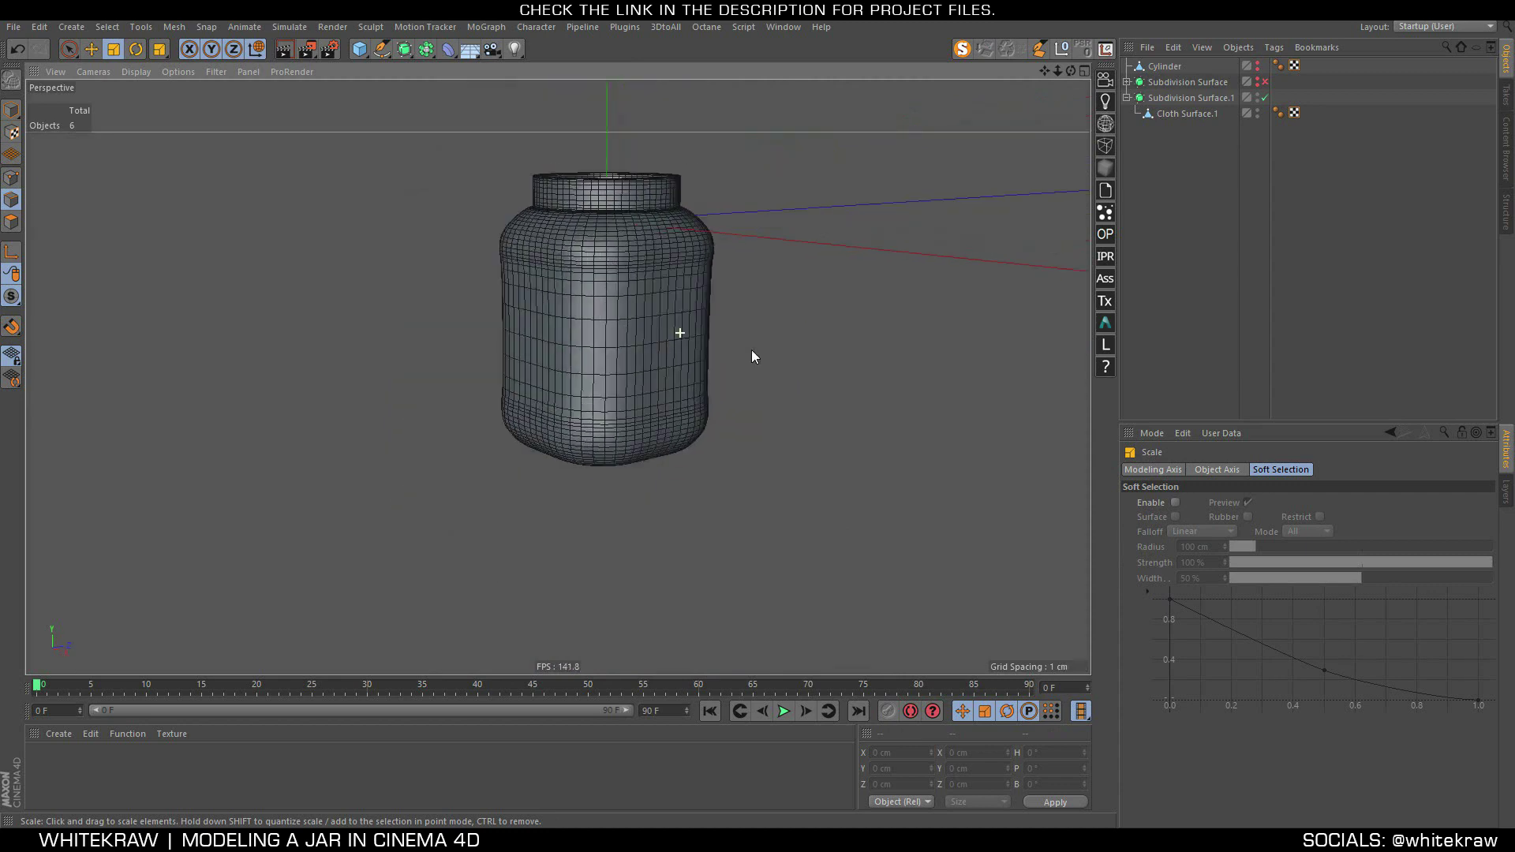
mouse_move(751, 355)
left_mouse_down("alt")
mouse_move(812, 371)
mouse_move(636, 342)
left_mouse_up("alt")
scroll(636, 342, "up", 8)
mouse_move(726, 223)
left_mouse_down("alt")
mouse_move(595, 217)
mouse_move(646, 239)
left_mouse_up("alt")
left_click(1265, 97)
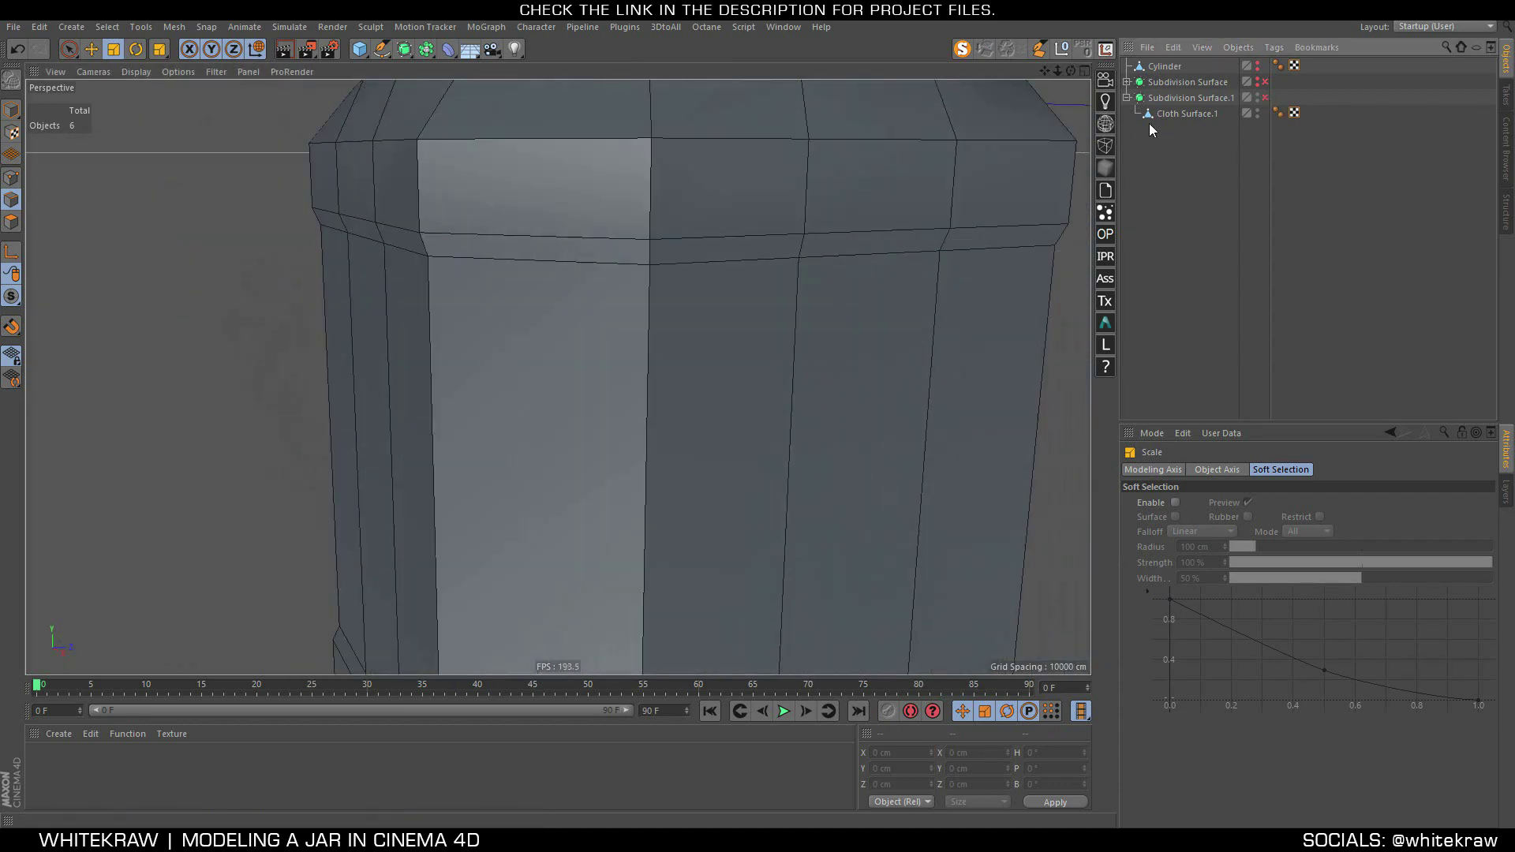
left_click(1183, 114)
scroll(568, 330, "down", 5)
left_click_drag(568, 246, 575, 227)
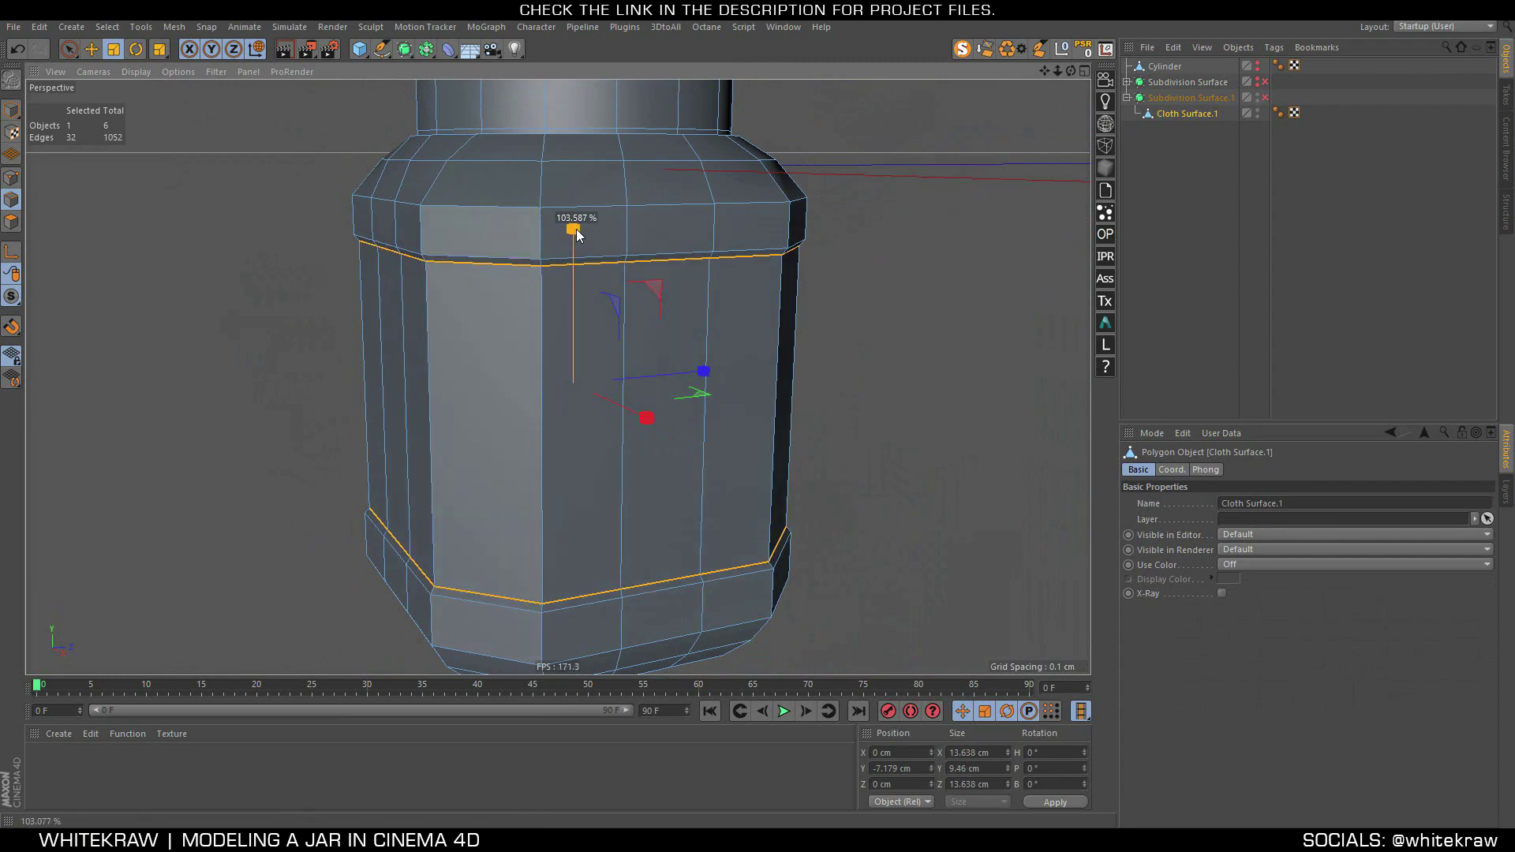
left_click(1264, 97)
Add more edge loops beside the upper and lower support loops on the low-poly body
scroll(548, 288, "up", 3)
scroll(428, 289, "up", 3)
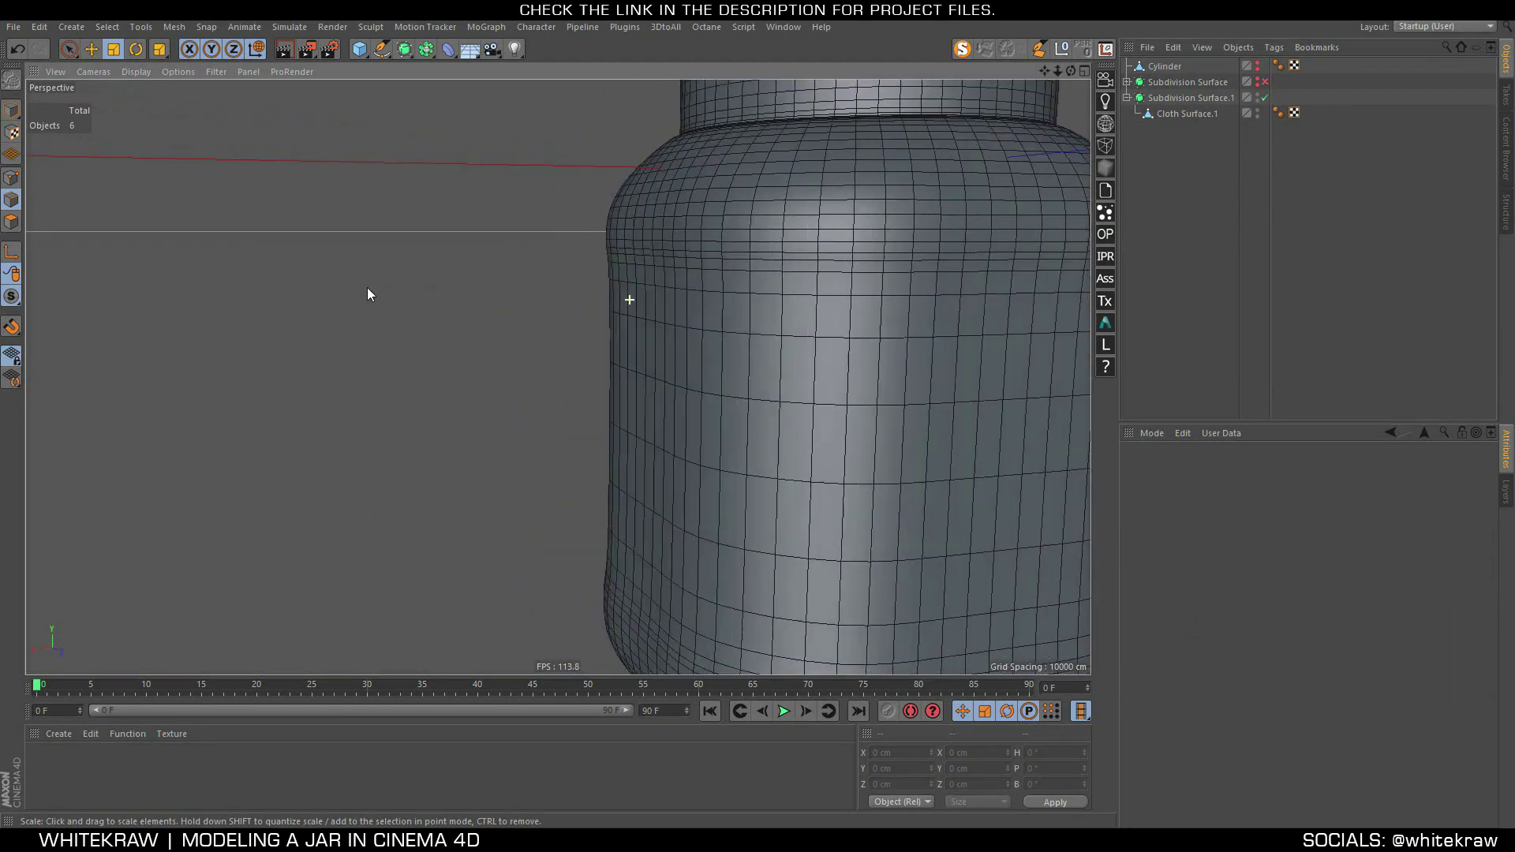
mouse_move(366, 294)
left_mouse_down("alt")
mouse_move(571, 284)
mouse_move(484, 254)
mouse_move(463, 264)
mouse_move(623, 281)
left_mouse_up("alt")
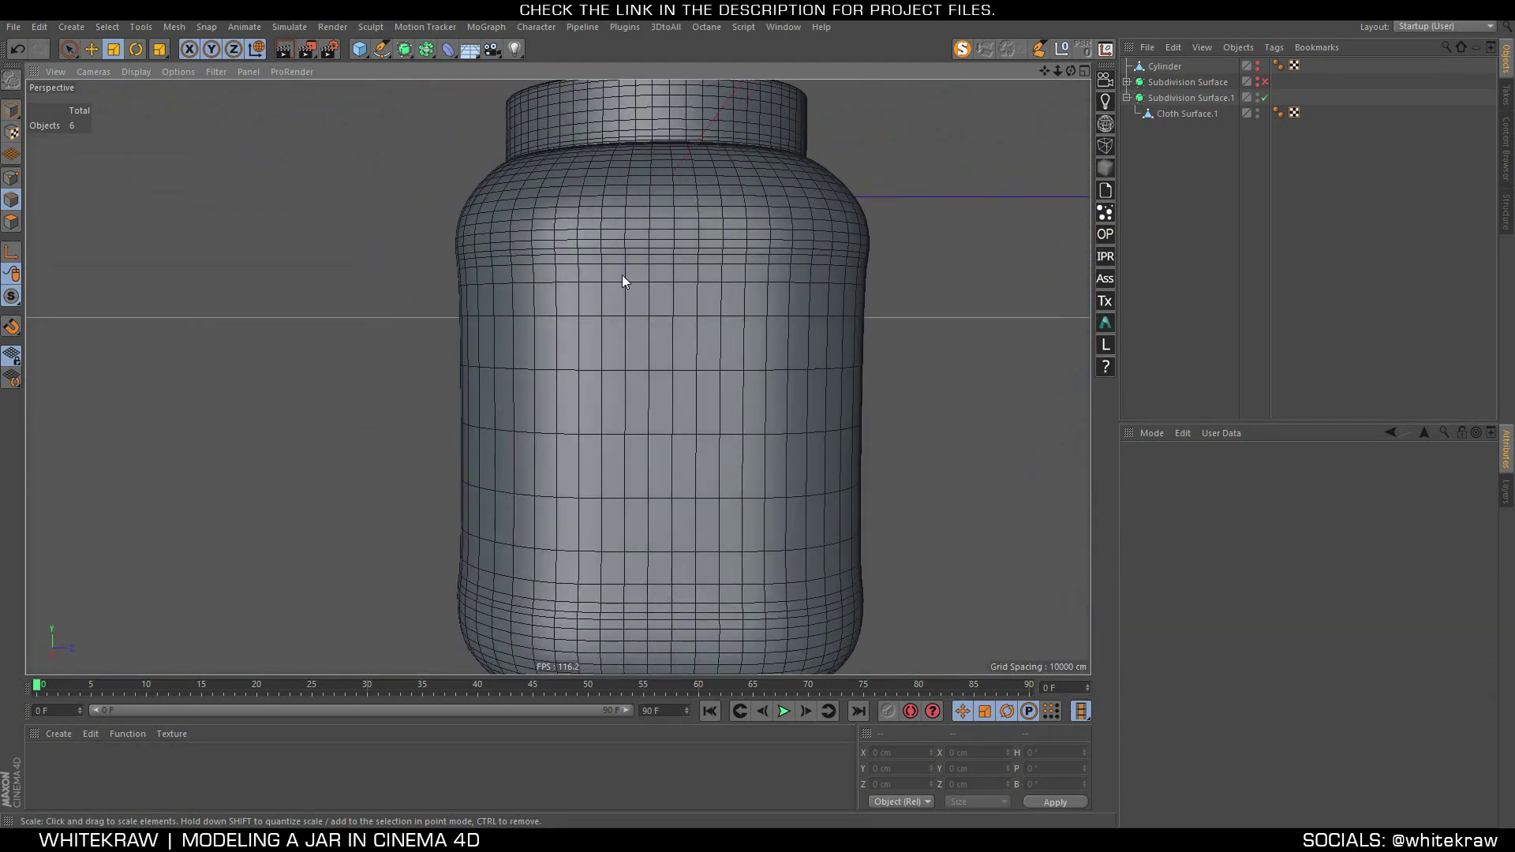
left_click(1176, 114)
key("s")
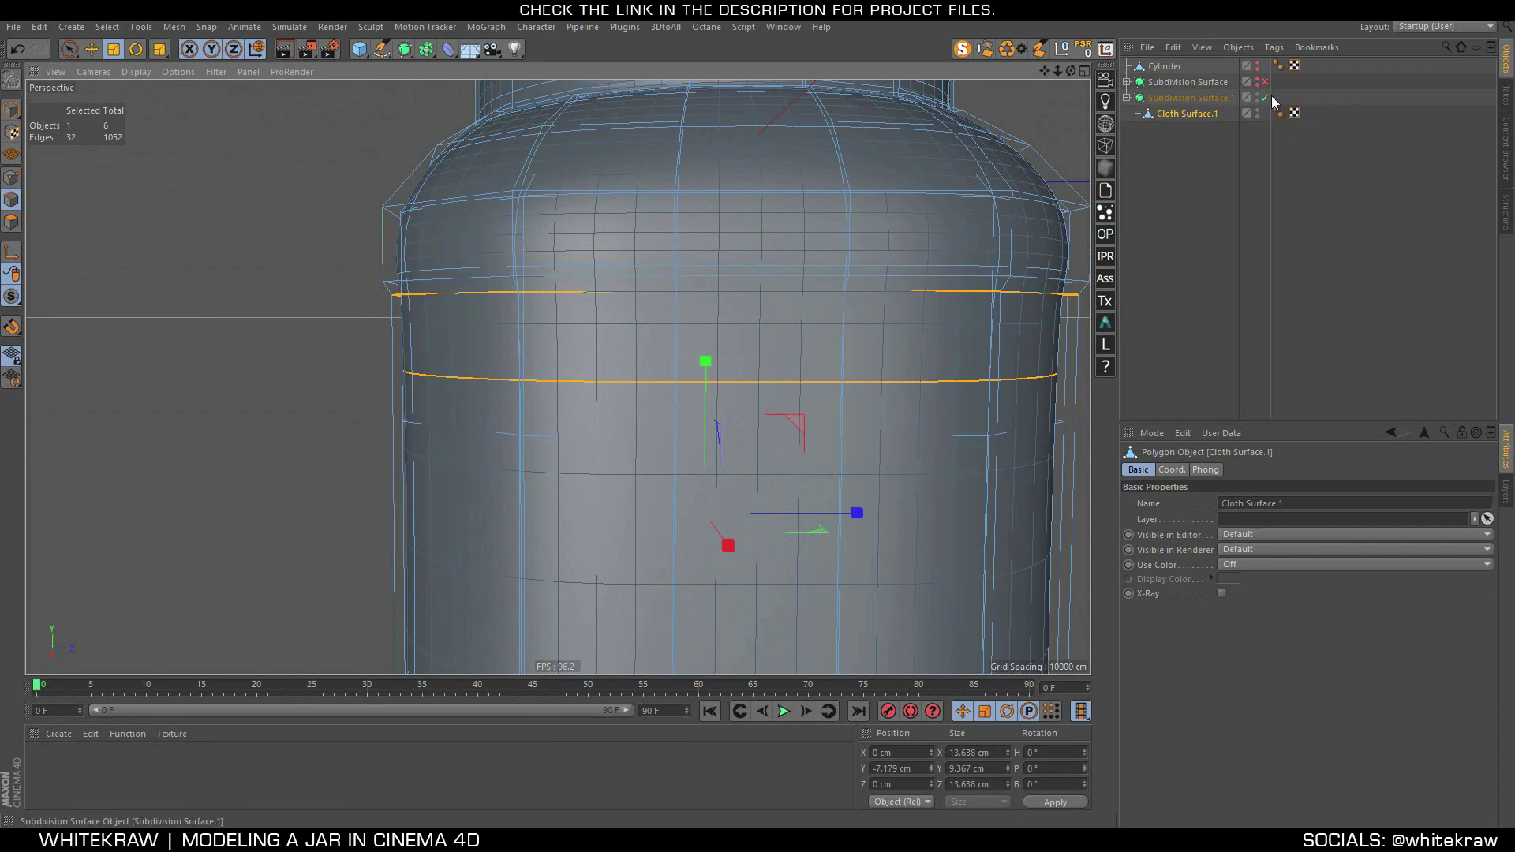
left_click(1265, 98)
scroll(518, 272, "up", 2)
scroll(540, 312, "up", 1)
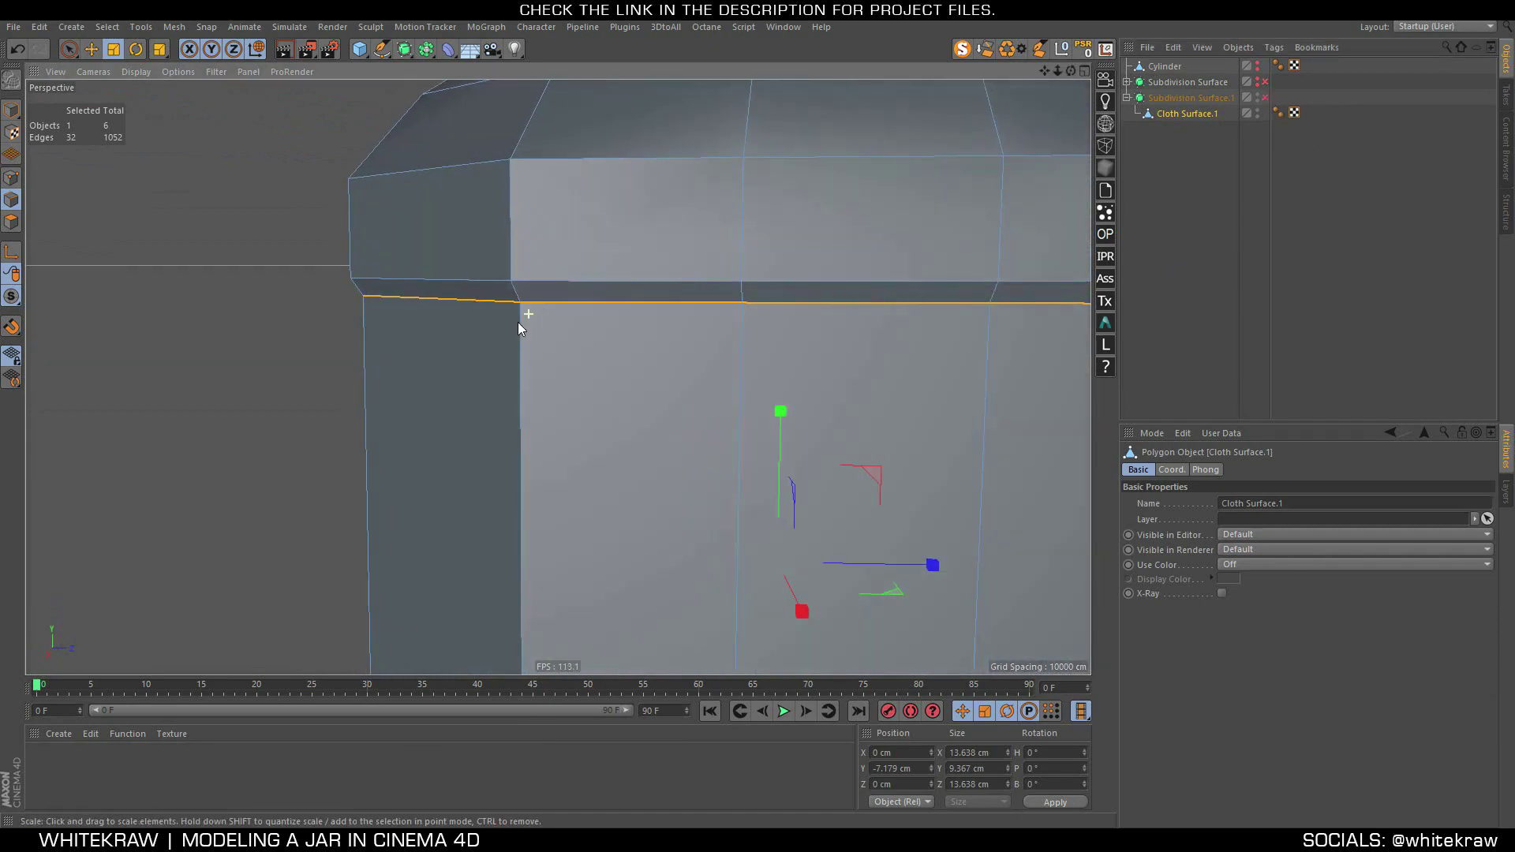
key("k")
key("l")
scroll(521, 320, "down", 2)
scroll(513, 311, "down", 2)
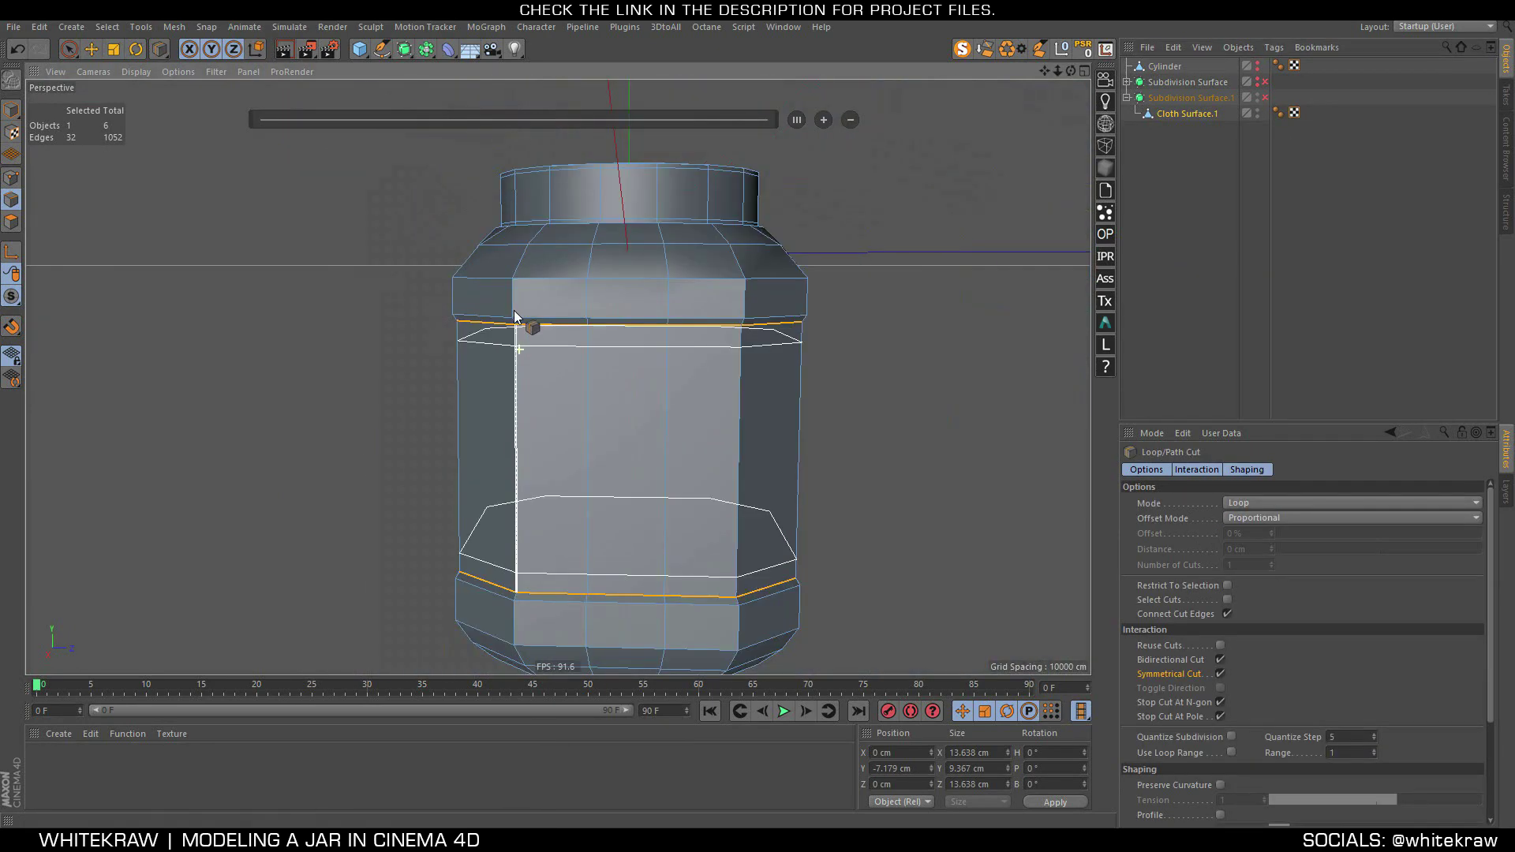
left_click(518, 333)
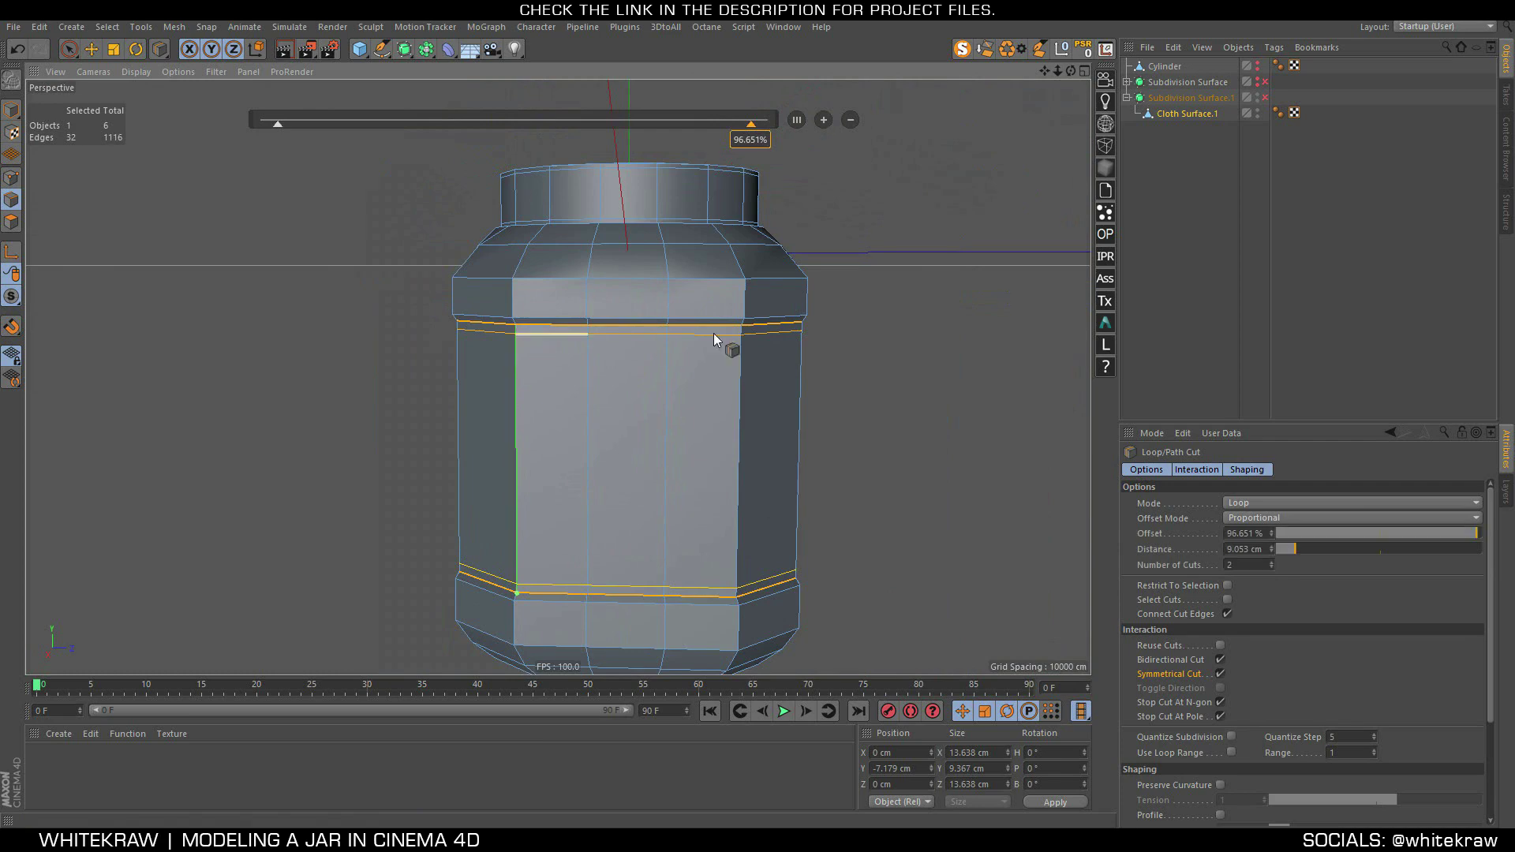
Preview the smoothed jar from above, then return to the low-poly cage
left_click(1265, 97)
scroll(576, 328, "up", 2)
scroll(534, 361, "down", 2)
mouse_move(534, 361)
left_mouse_down("alt")
mouse_move(669, 285)
mouse_move(748, 391)
mouse_move(659, 415)
mouse_move(639, 327)
mouse_move(566, 358)
left_mouse_up("alt")
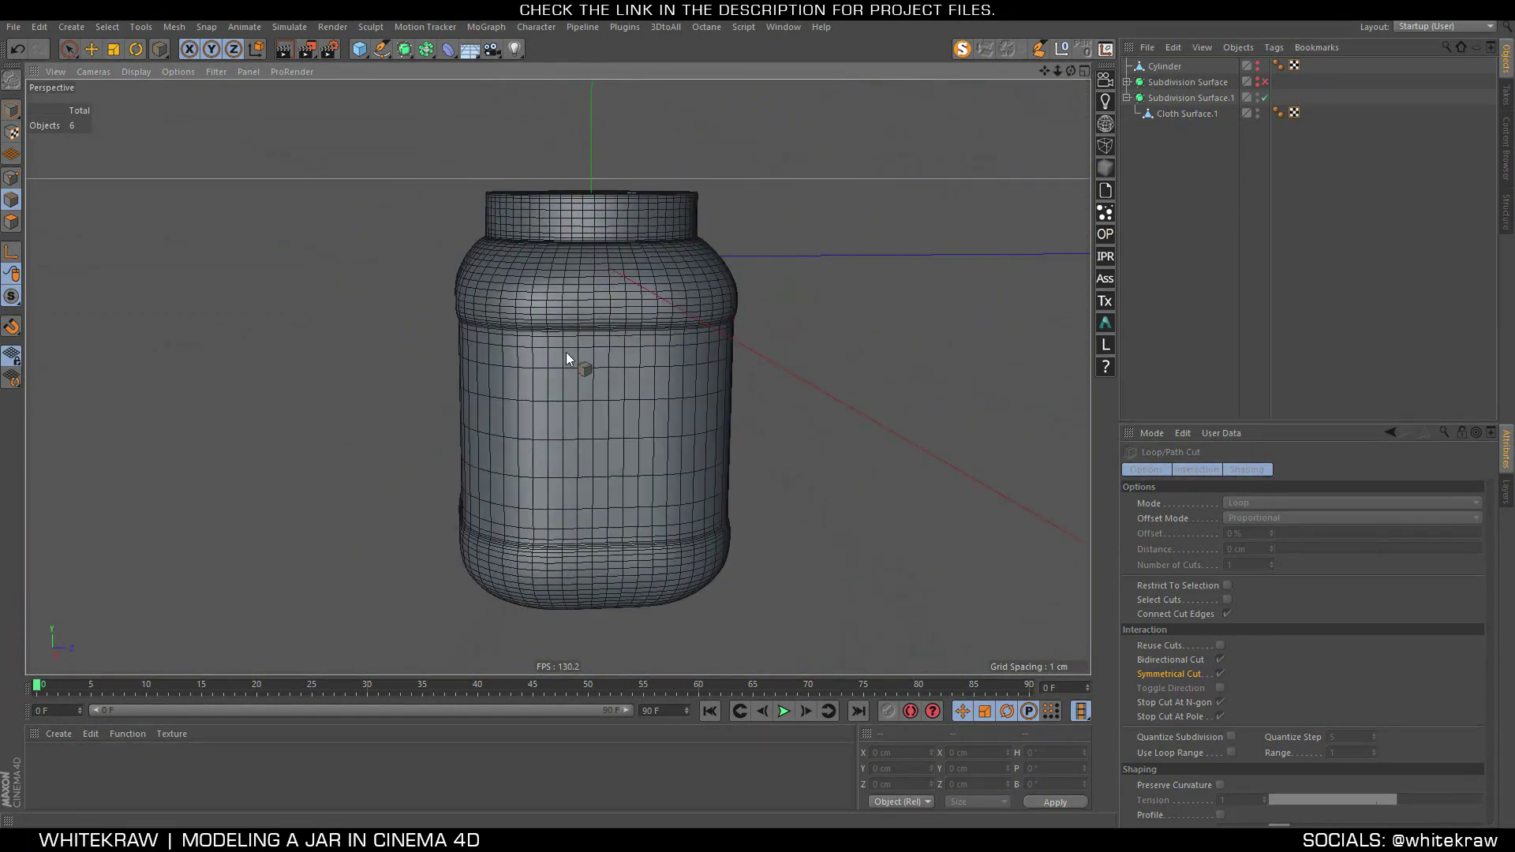
left_click(1265, 98)
scroll(566, 314, "up", 6)
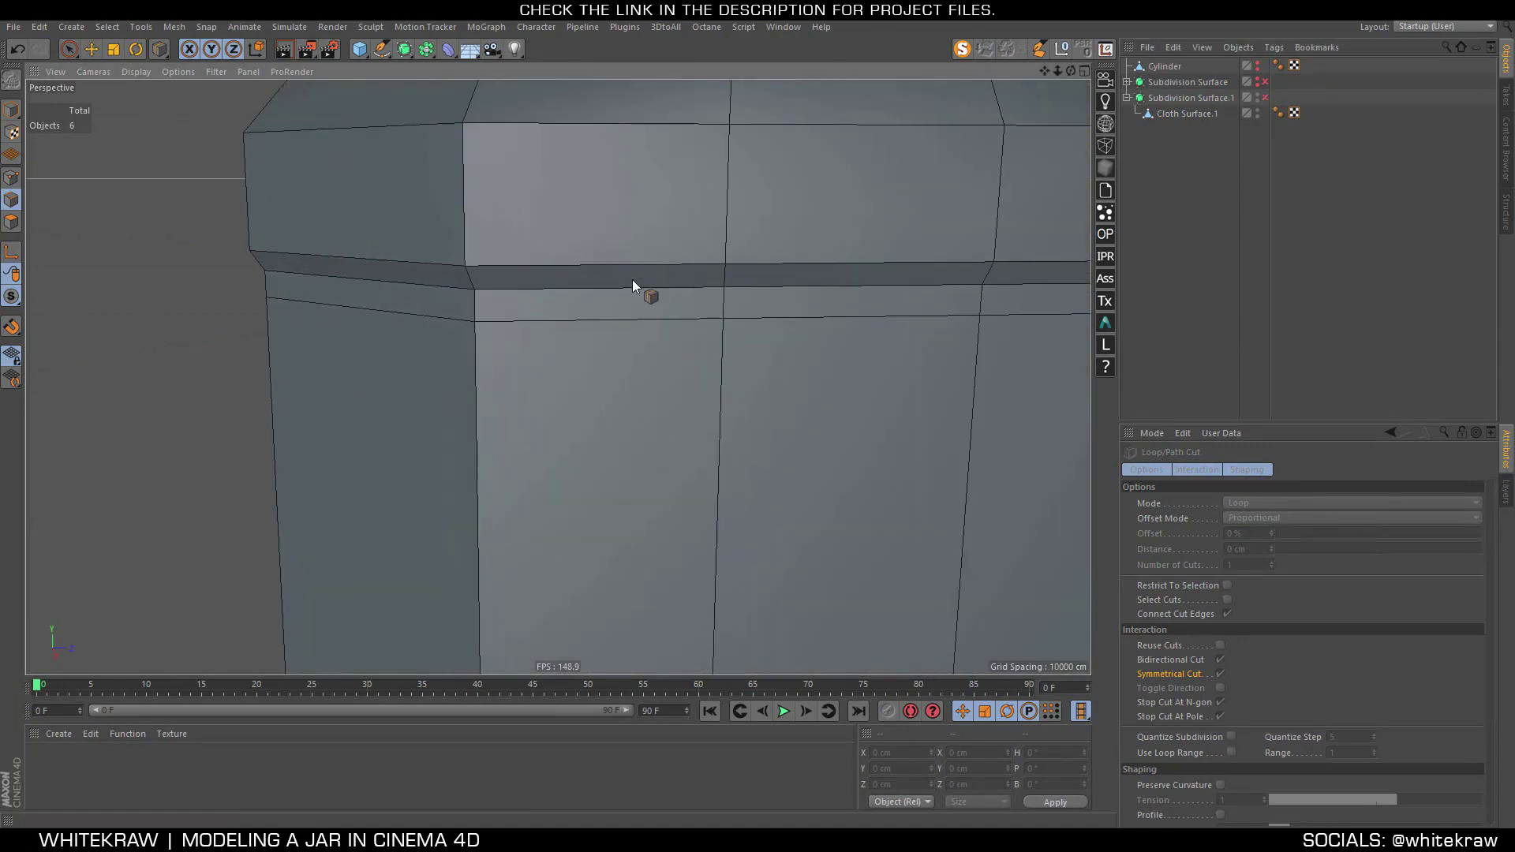
Scale the new top and bottom edge loops slightly outward and re-enable smoothing
left_click(1190, 111)
key("e")
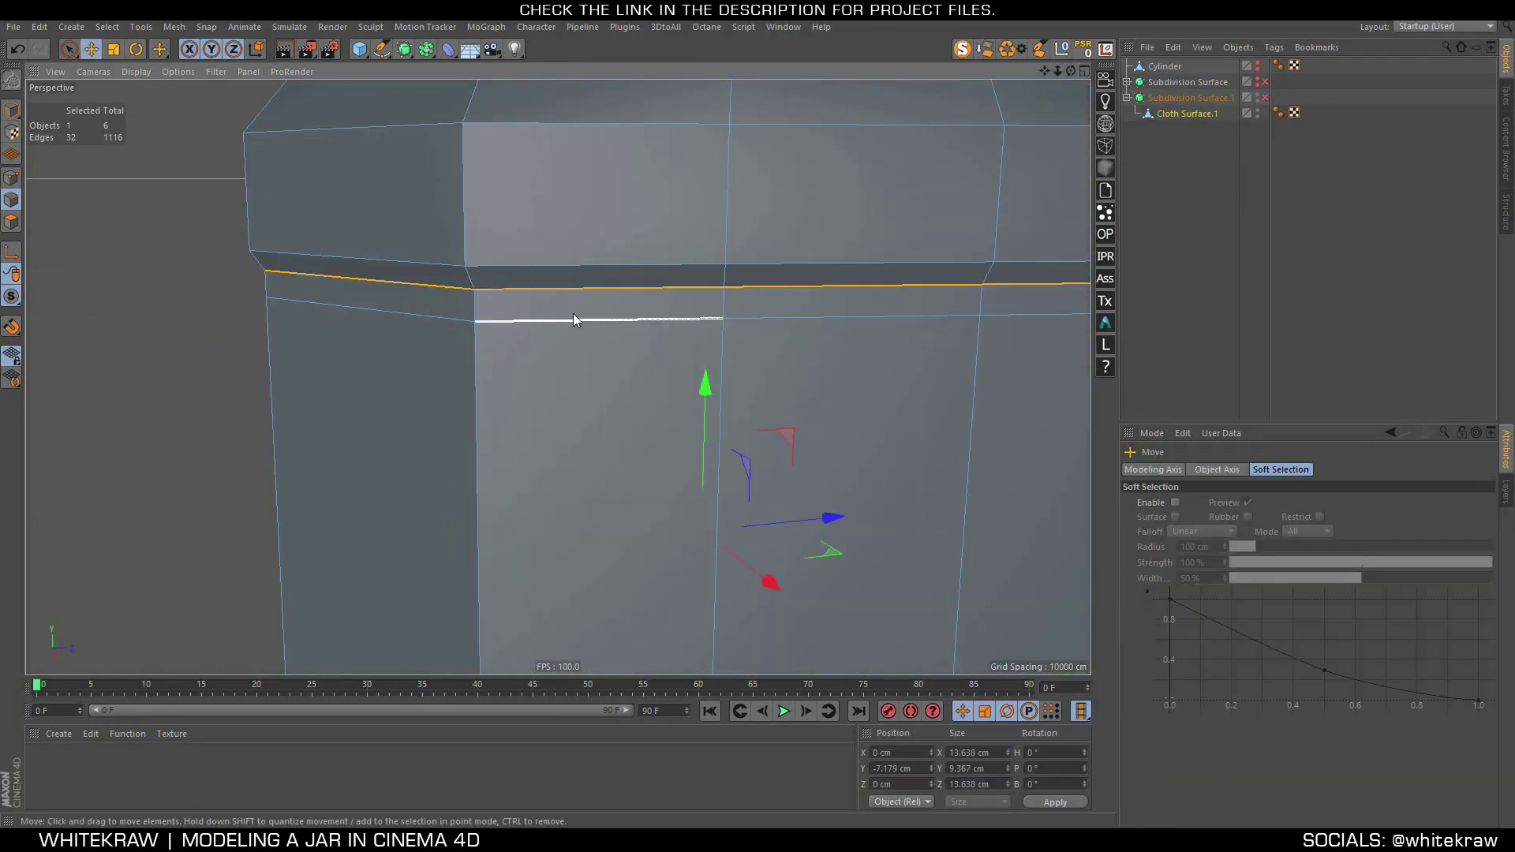
double_click(573, 314, "shift")
scroll(573, 313, "down", 5)
double_click(524, 603, "shift")
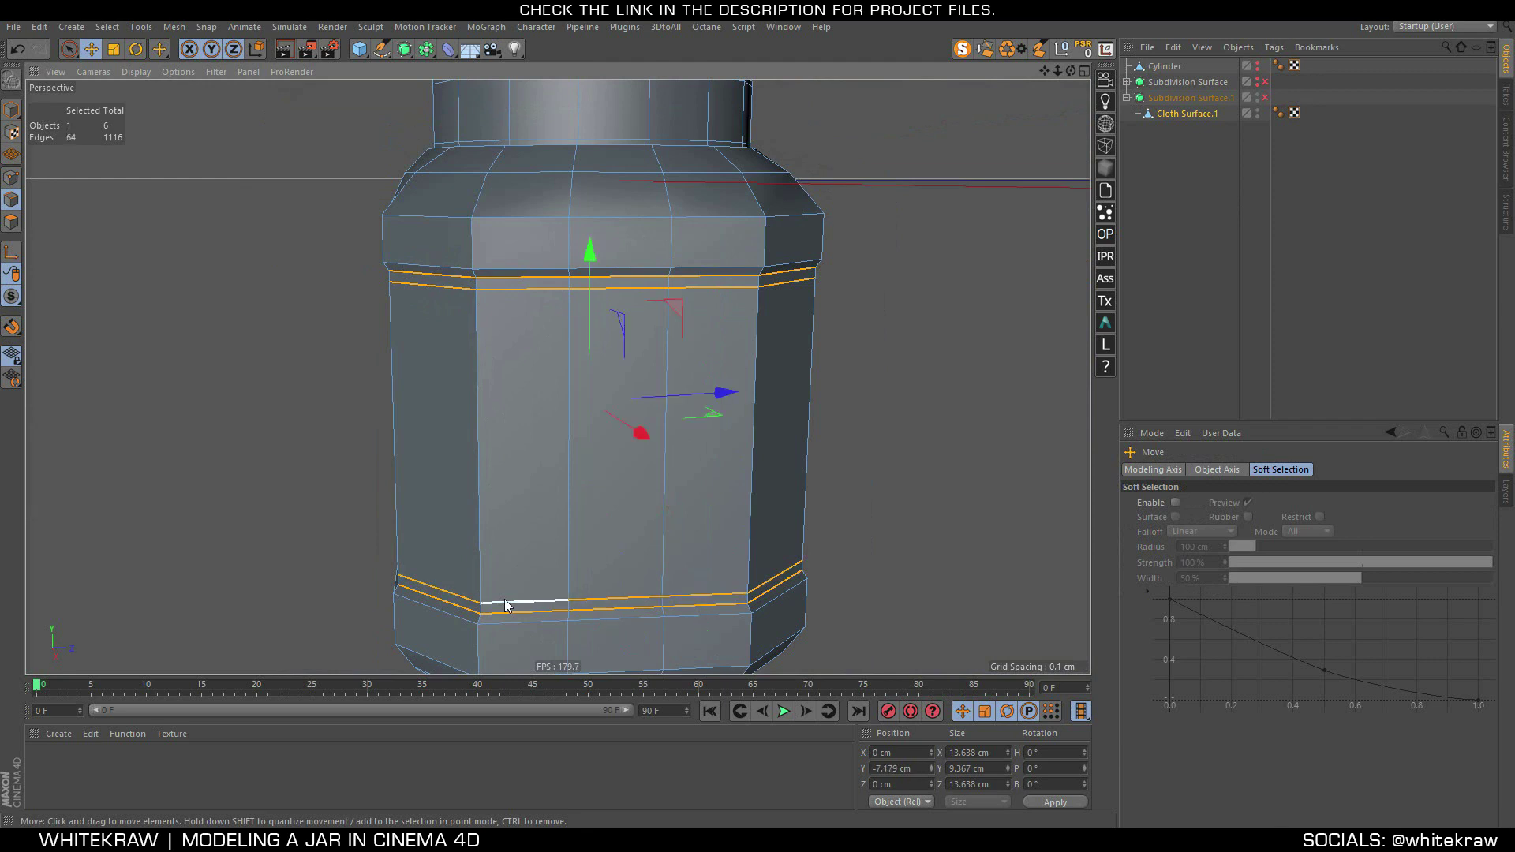
scroll(586, 328, "up", 4)
key("t")
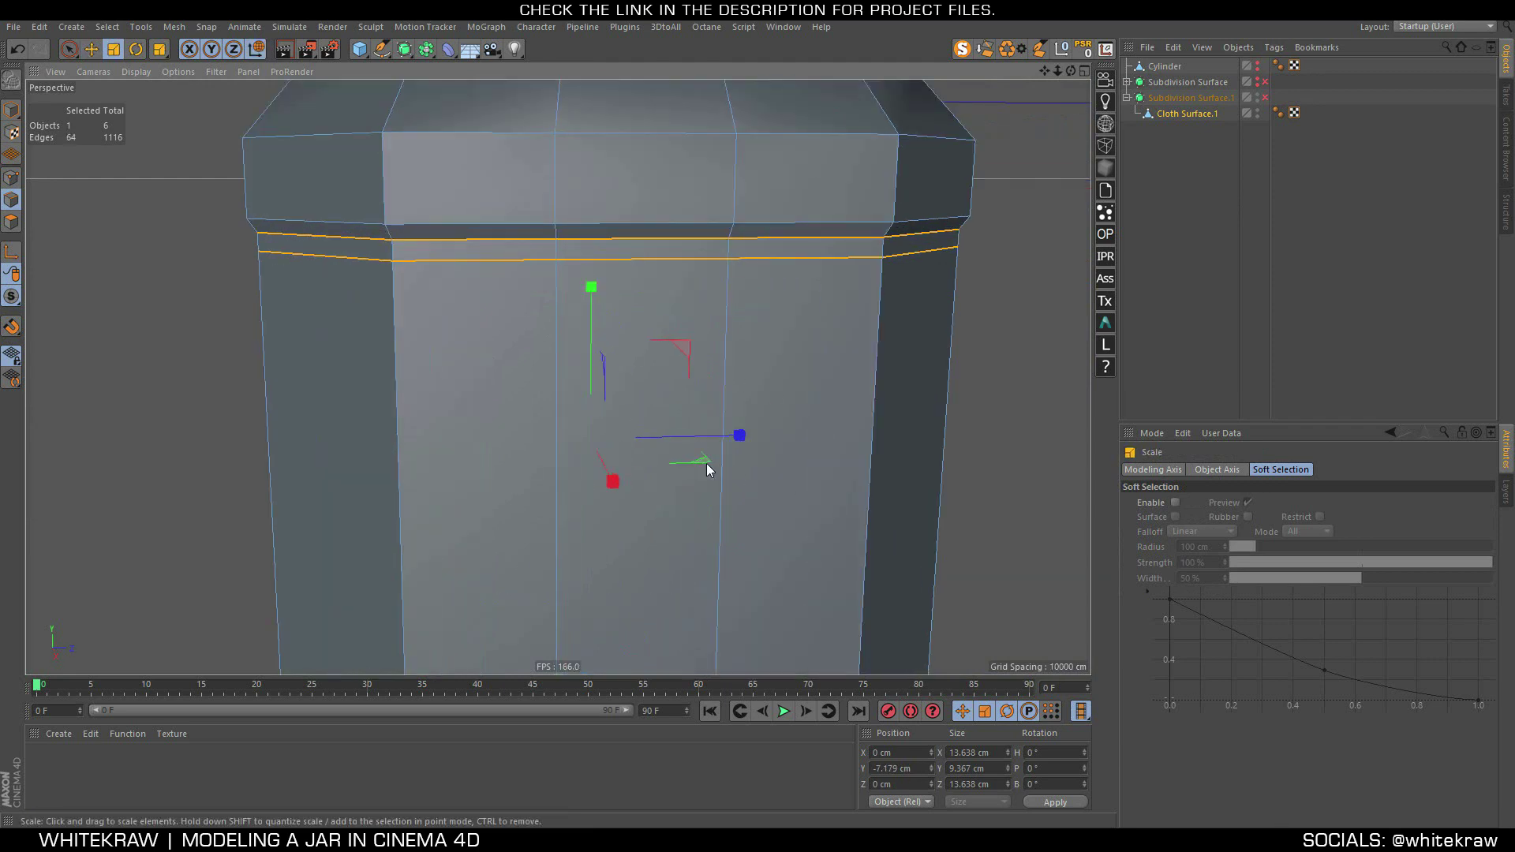
left_click_drag(707, 464, 708, 462)
left_click(1264, 97)
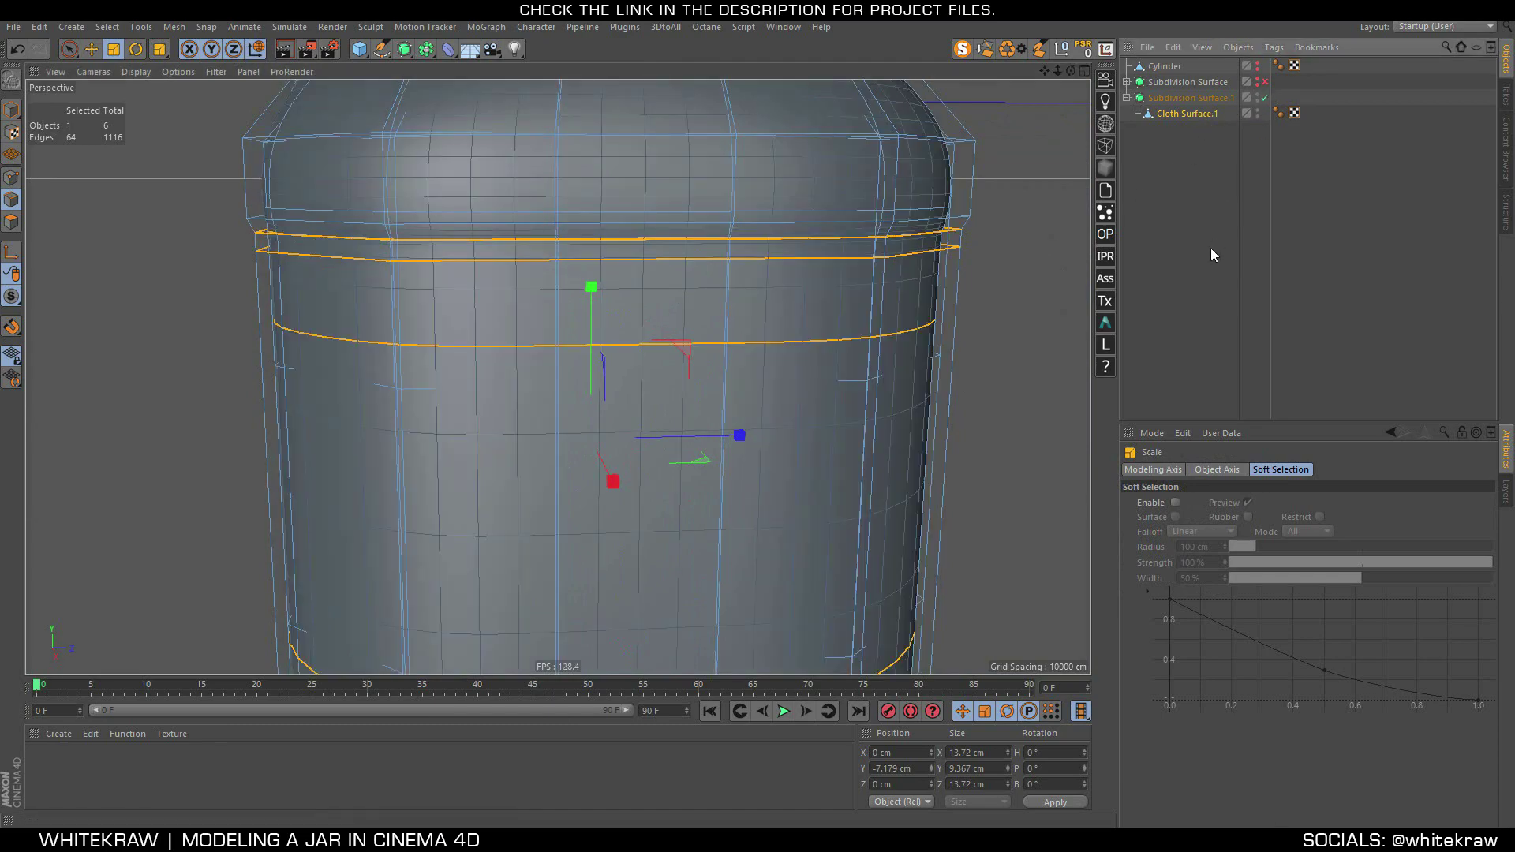
left_click(1210, 247)
scroll(456, 279, "down", 5)
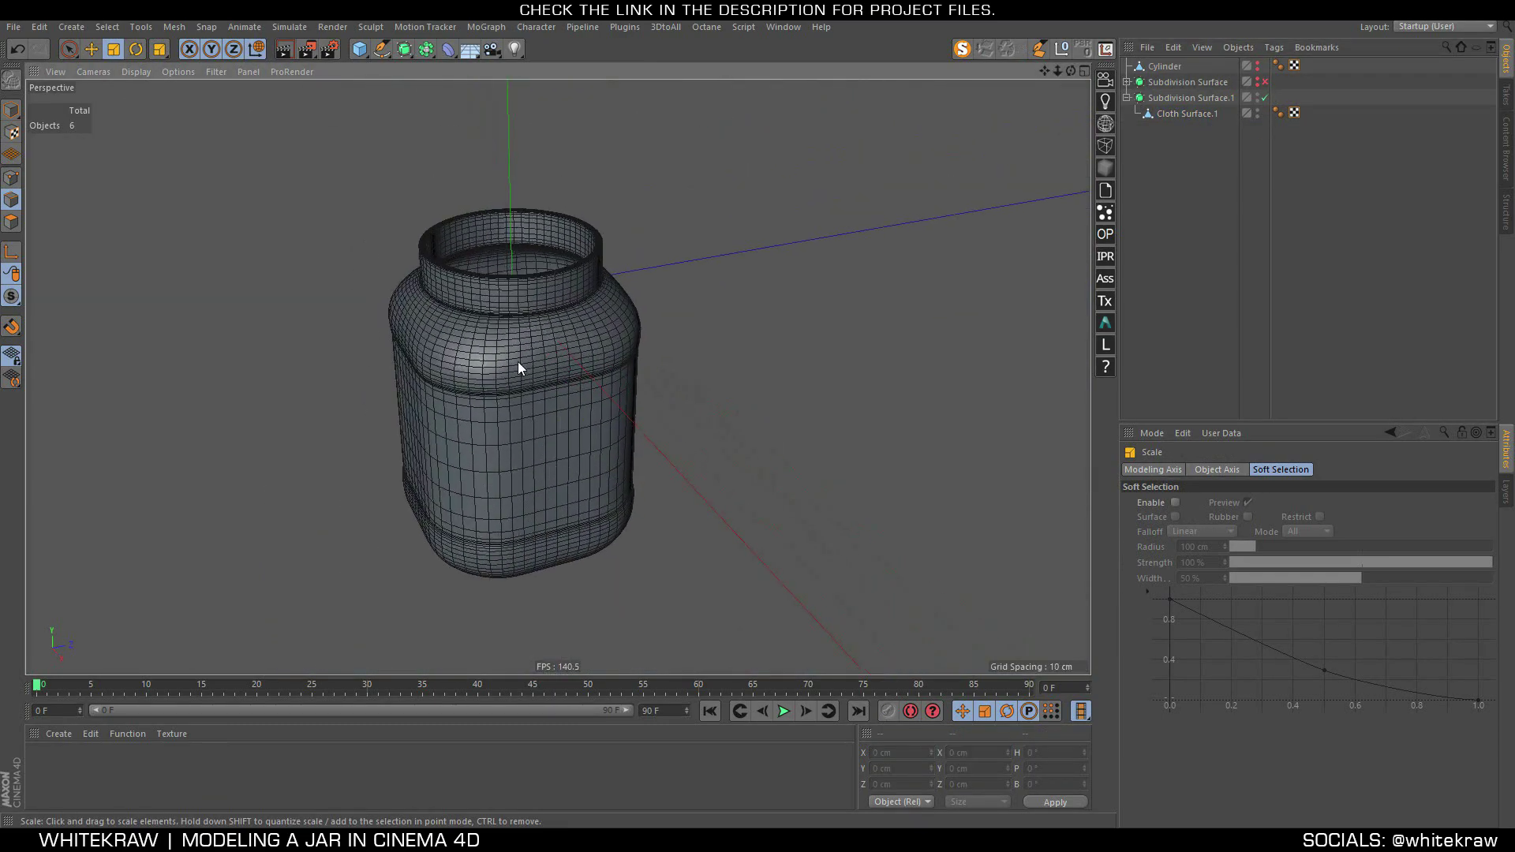
scroll(679, 202, "up", 5)
Disable Subdivision Surface.1 smoothing and frame the jar neck in polygon mode
scroll(868, 325, "down", 2)
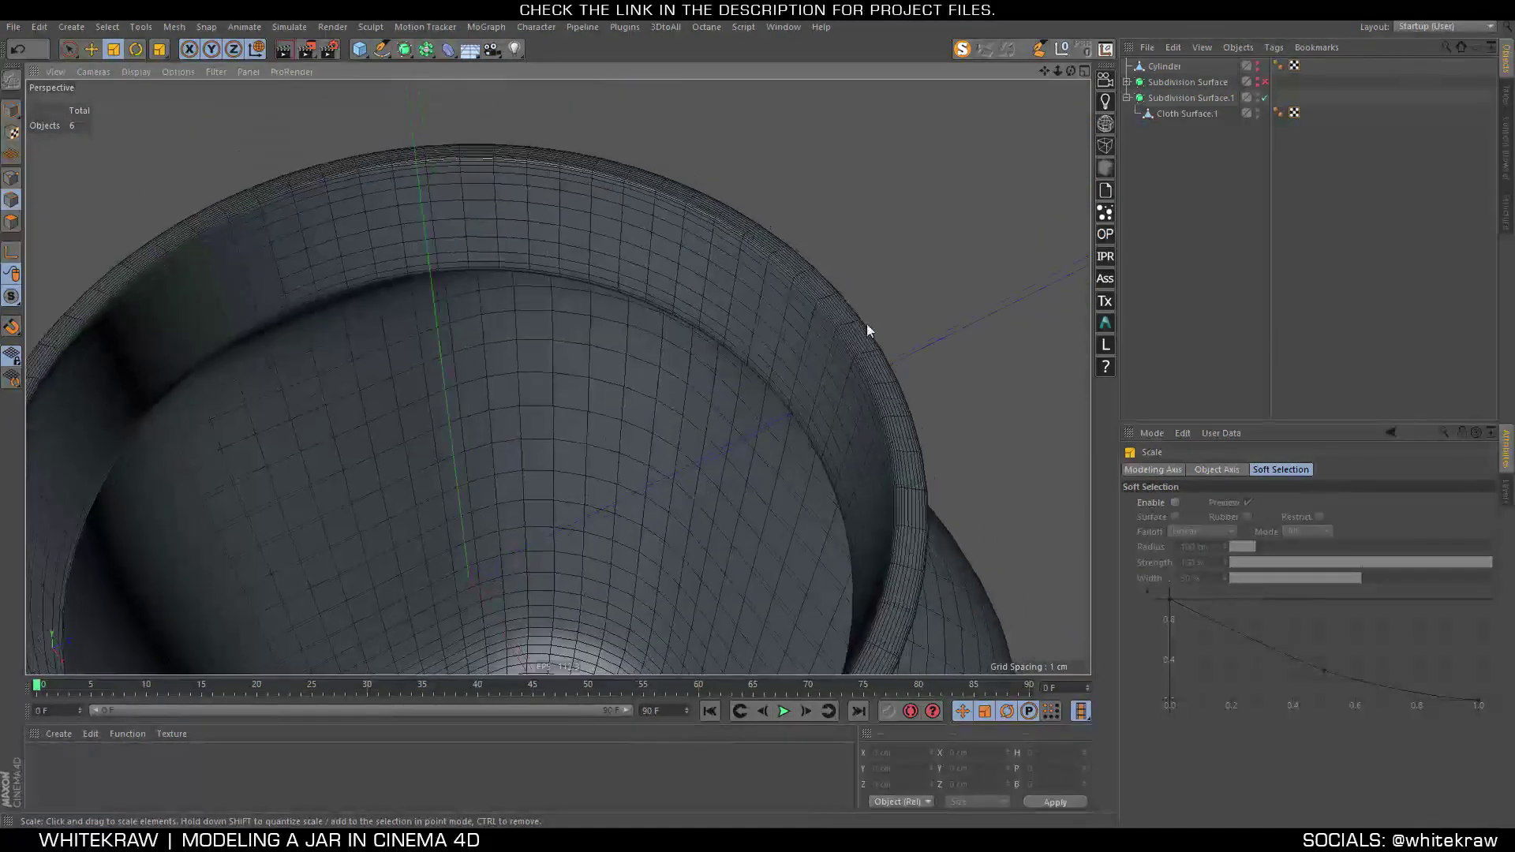
scroll(410, 239, "down", 4)
mouse_move(410, 239)
left_mouse_down("alt")
mouse_move(528, 339)
mouse_move(476, 334)
left_mouse_up("alt")
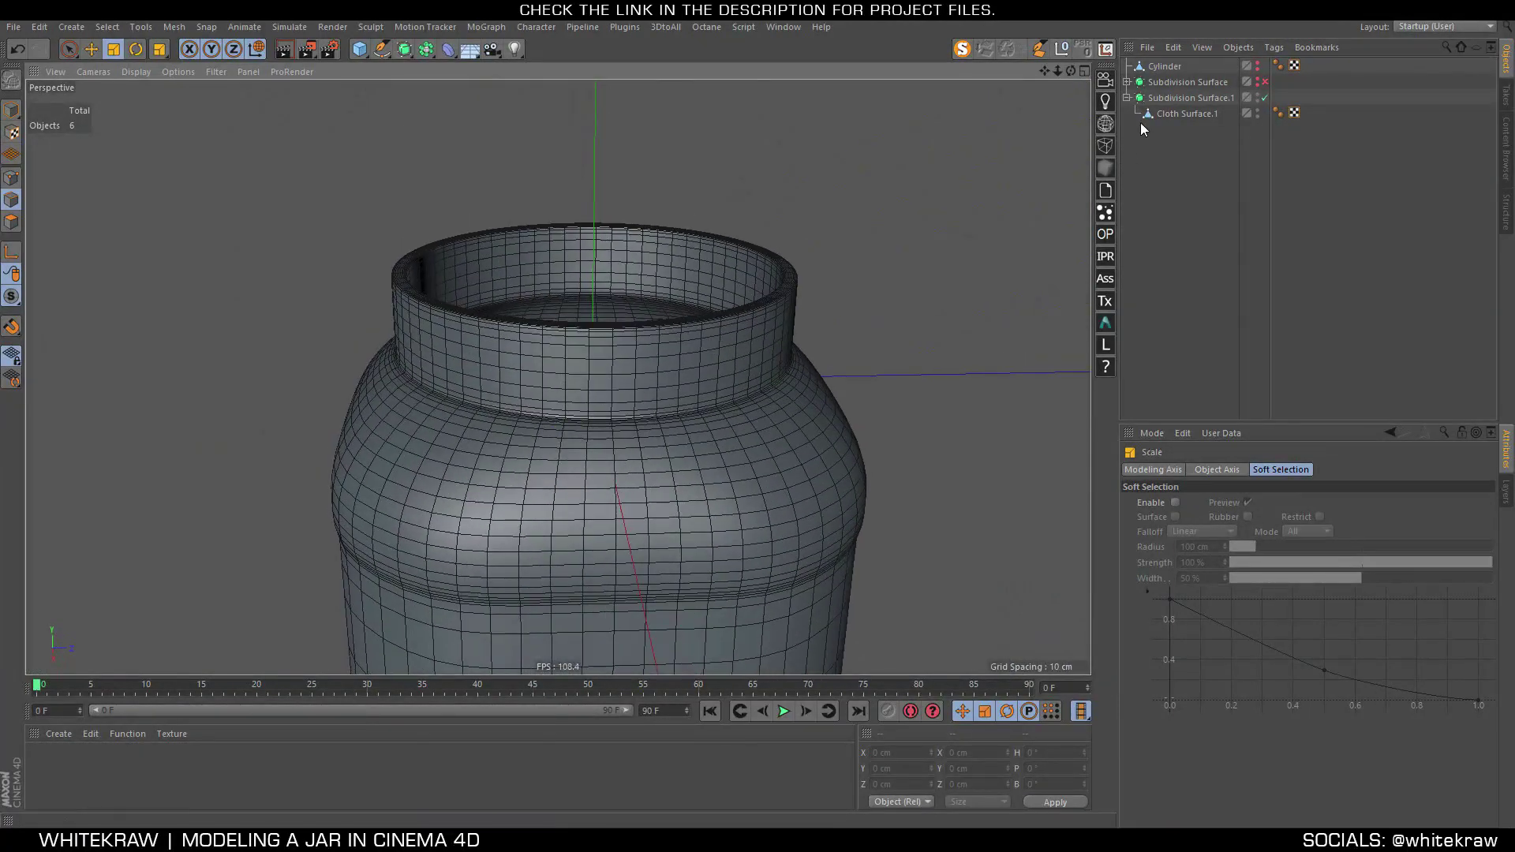
left_click(1264, 97)
scroll(637, 325, "up", 2)
scroll(621, 334, "up", 2)
scroll(551, 303, "up", 2)
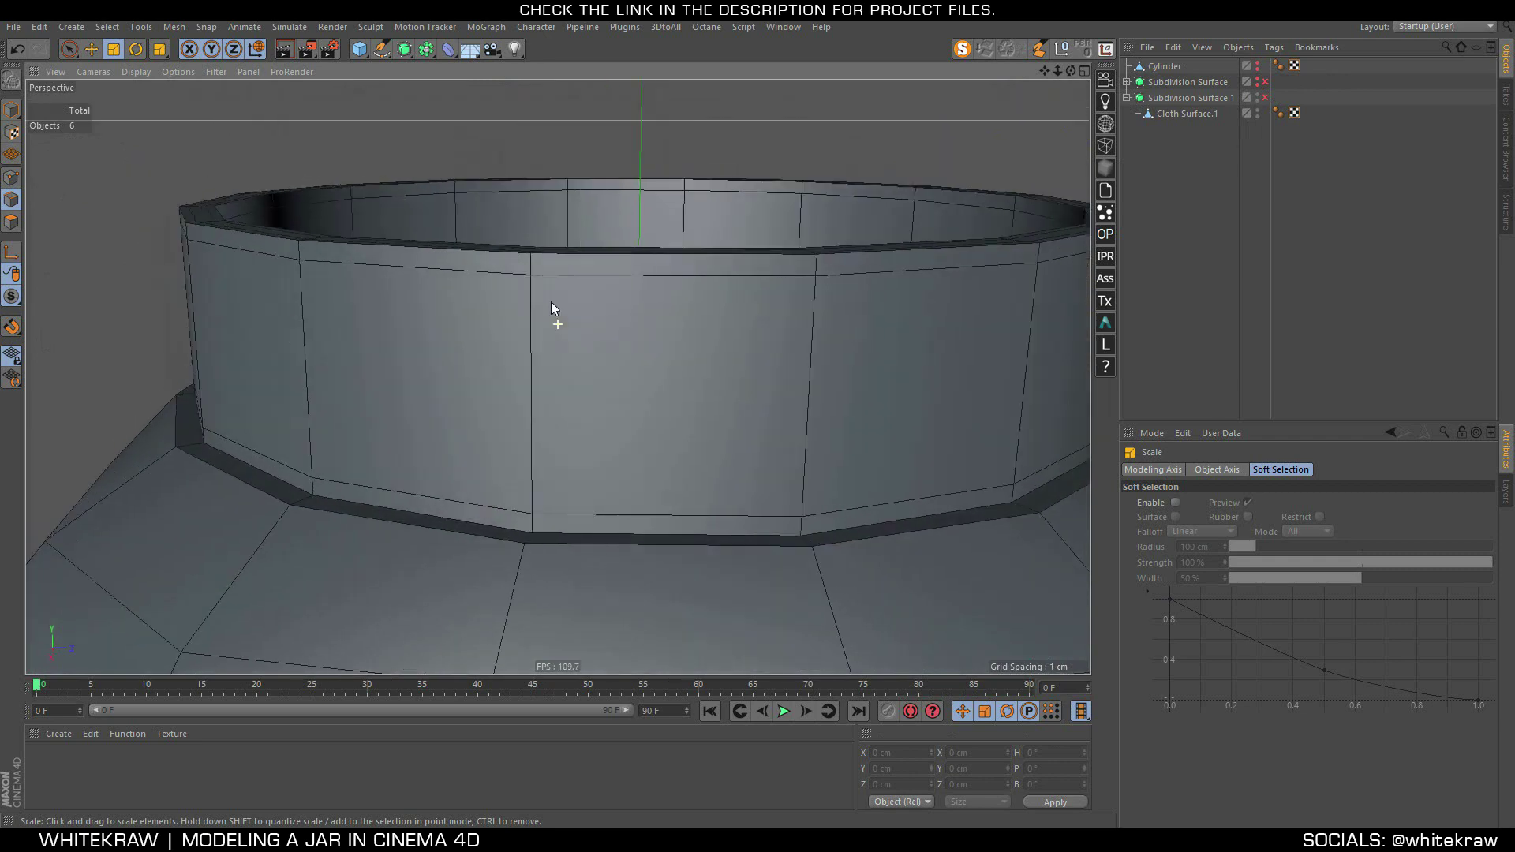
left_click_drag(552, 305, 544, 304, "alt")
left_click(11, 221)
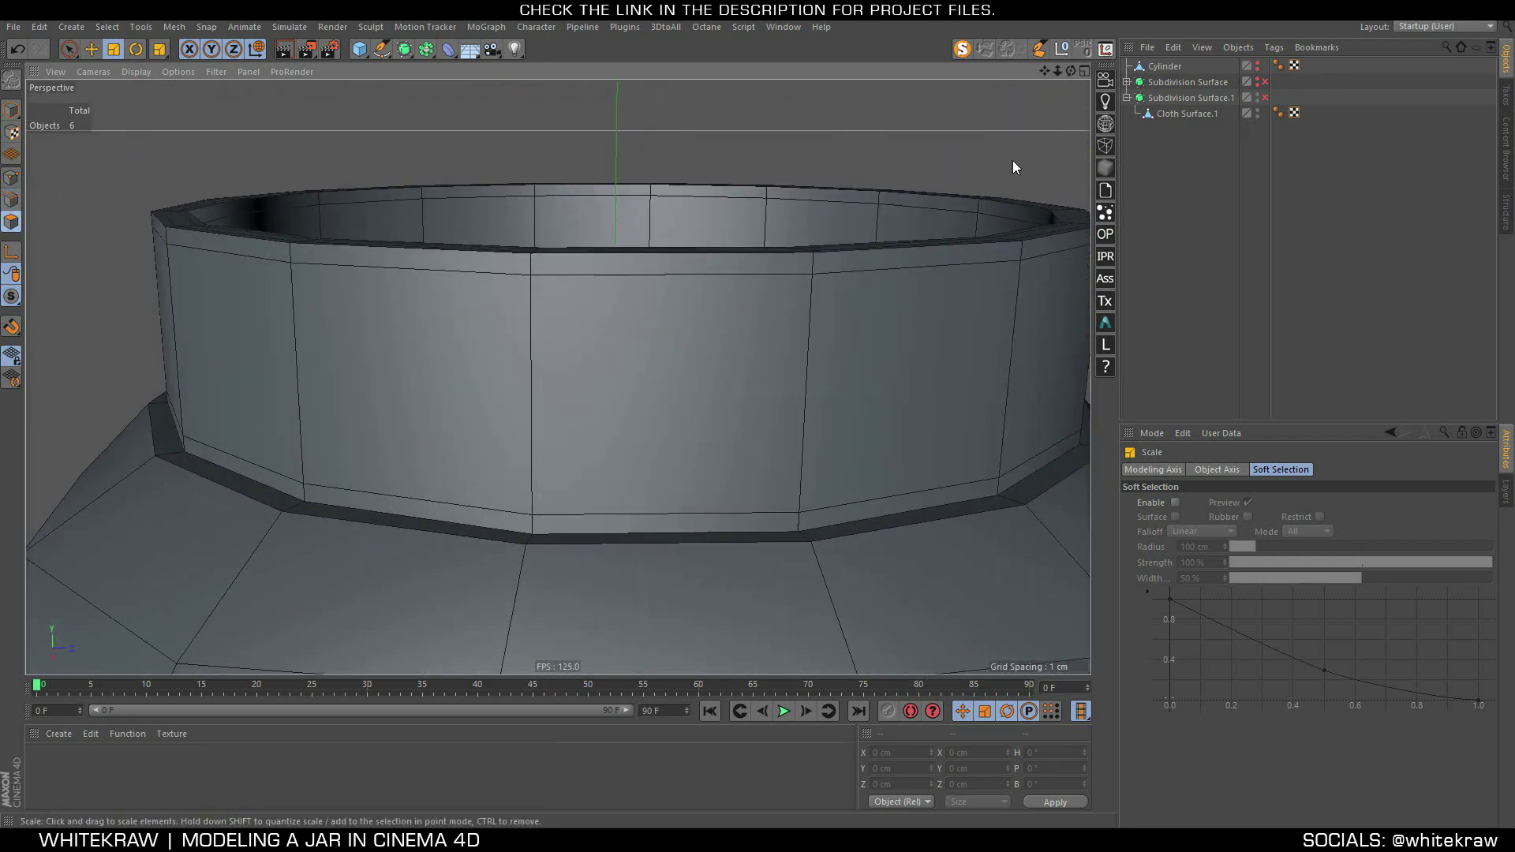
Loop-select the polygon ring around the neck and split it into a new Cloth Surface object
left_click(1177, 114)
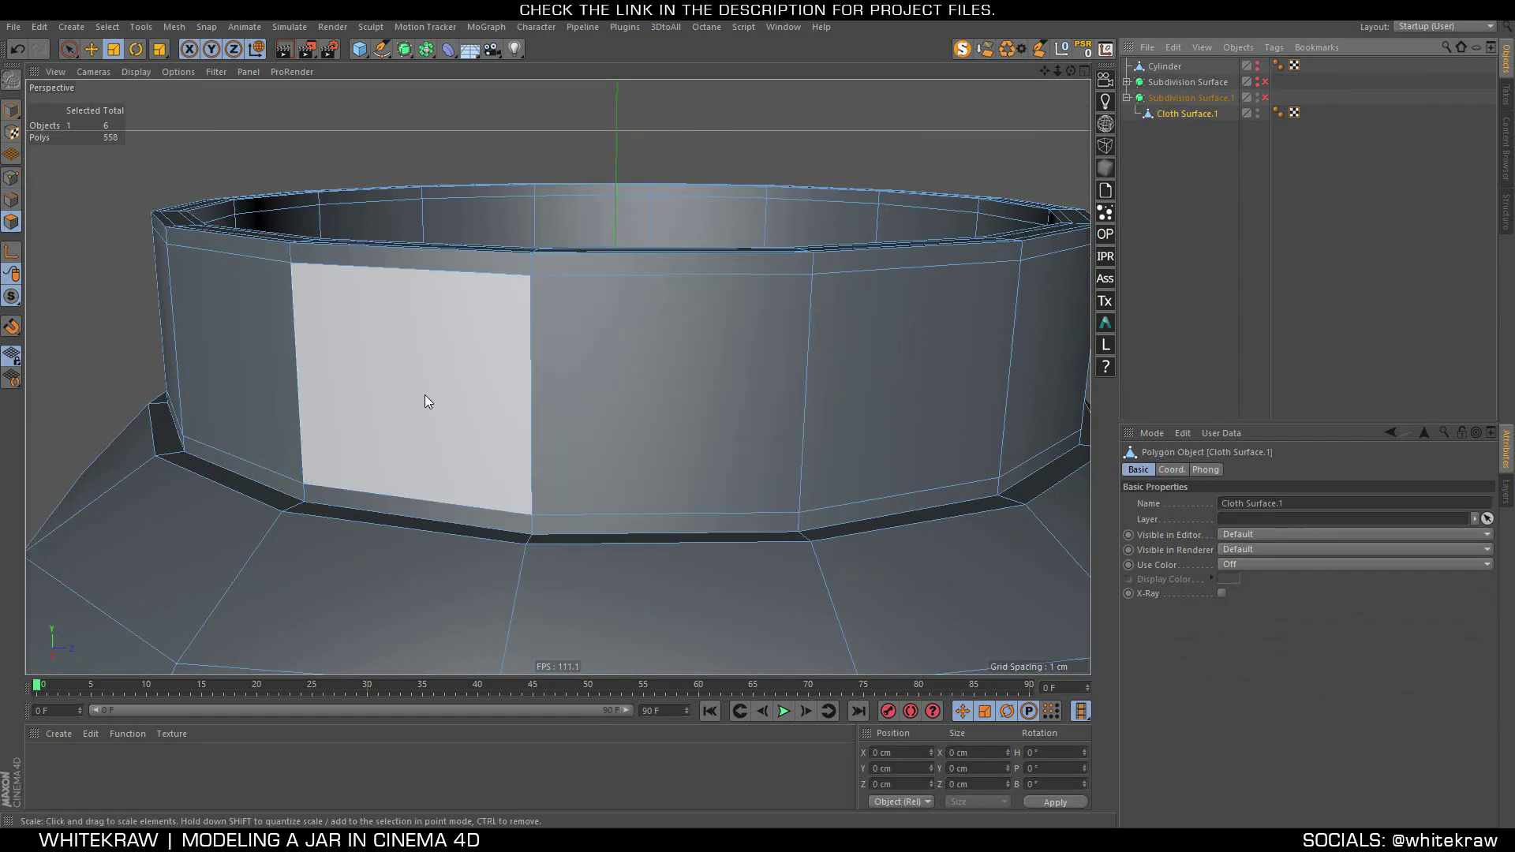
key("u")
key("l")
scroll(504, 385, "down", 3)
left_click(439, 305)
scroll(518, 359, "up", 2)
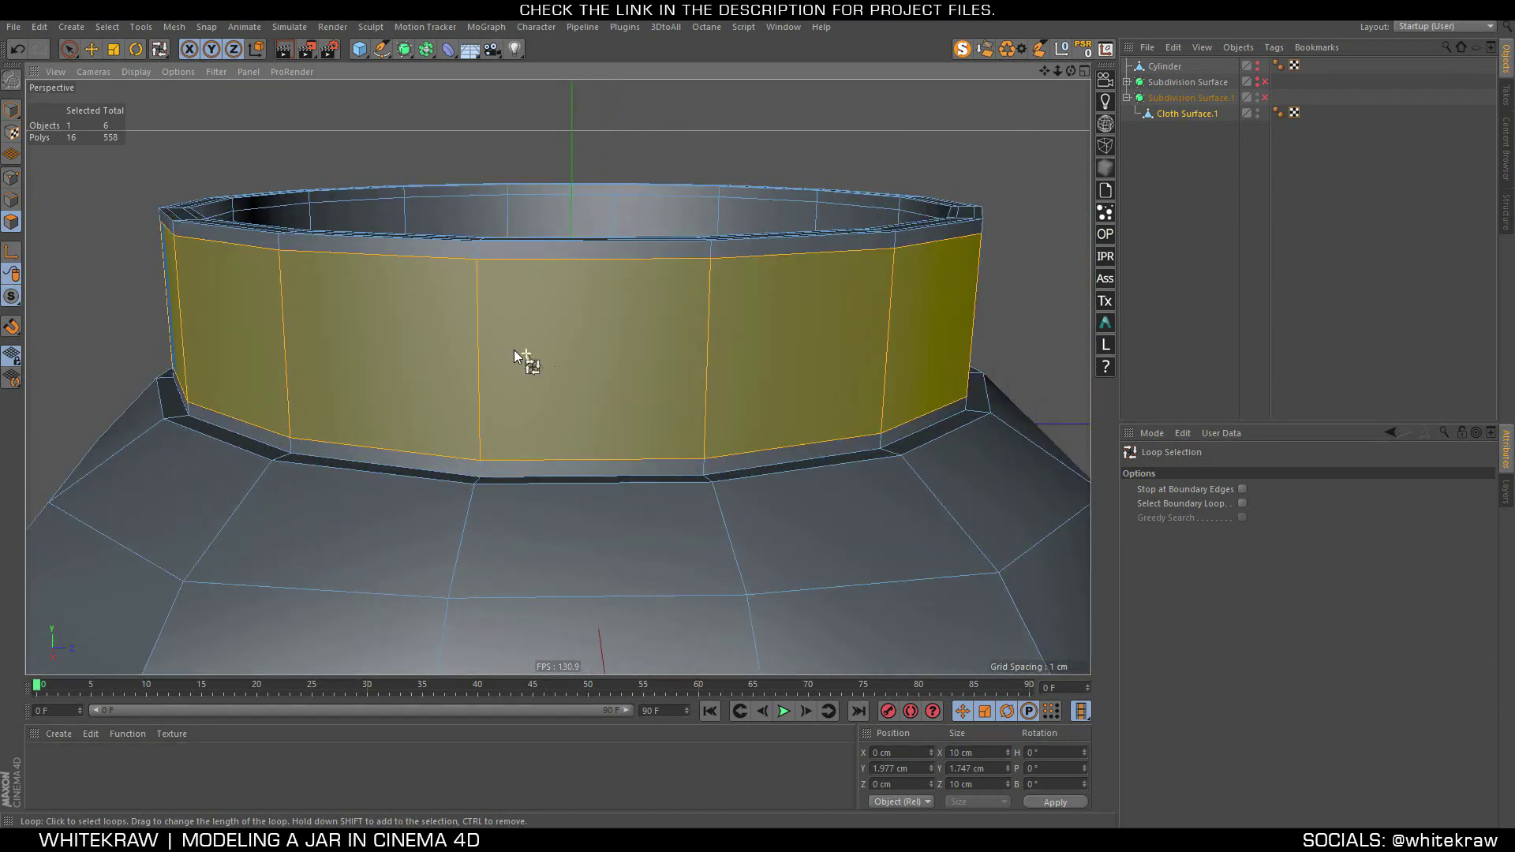
key("u")
key("p")
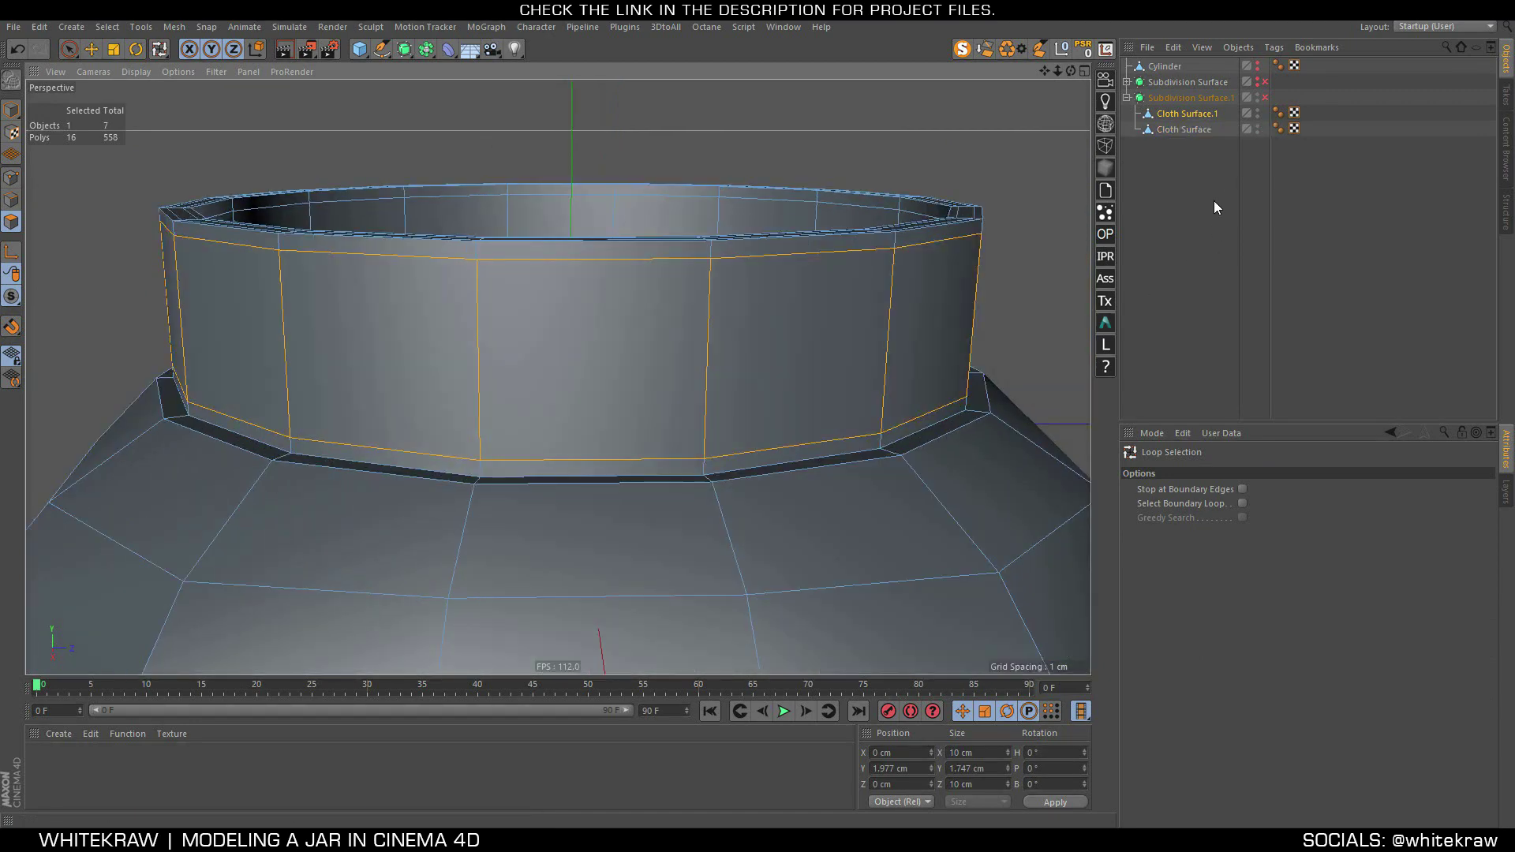
left_click(1191, 130)
mouse_move(495, 379)
left_mouse_down("alt")
mouse_move(454, 396)
mouse_move(464, 434)
left_mouse_up("alt")
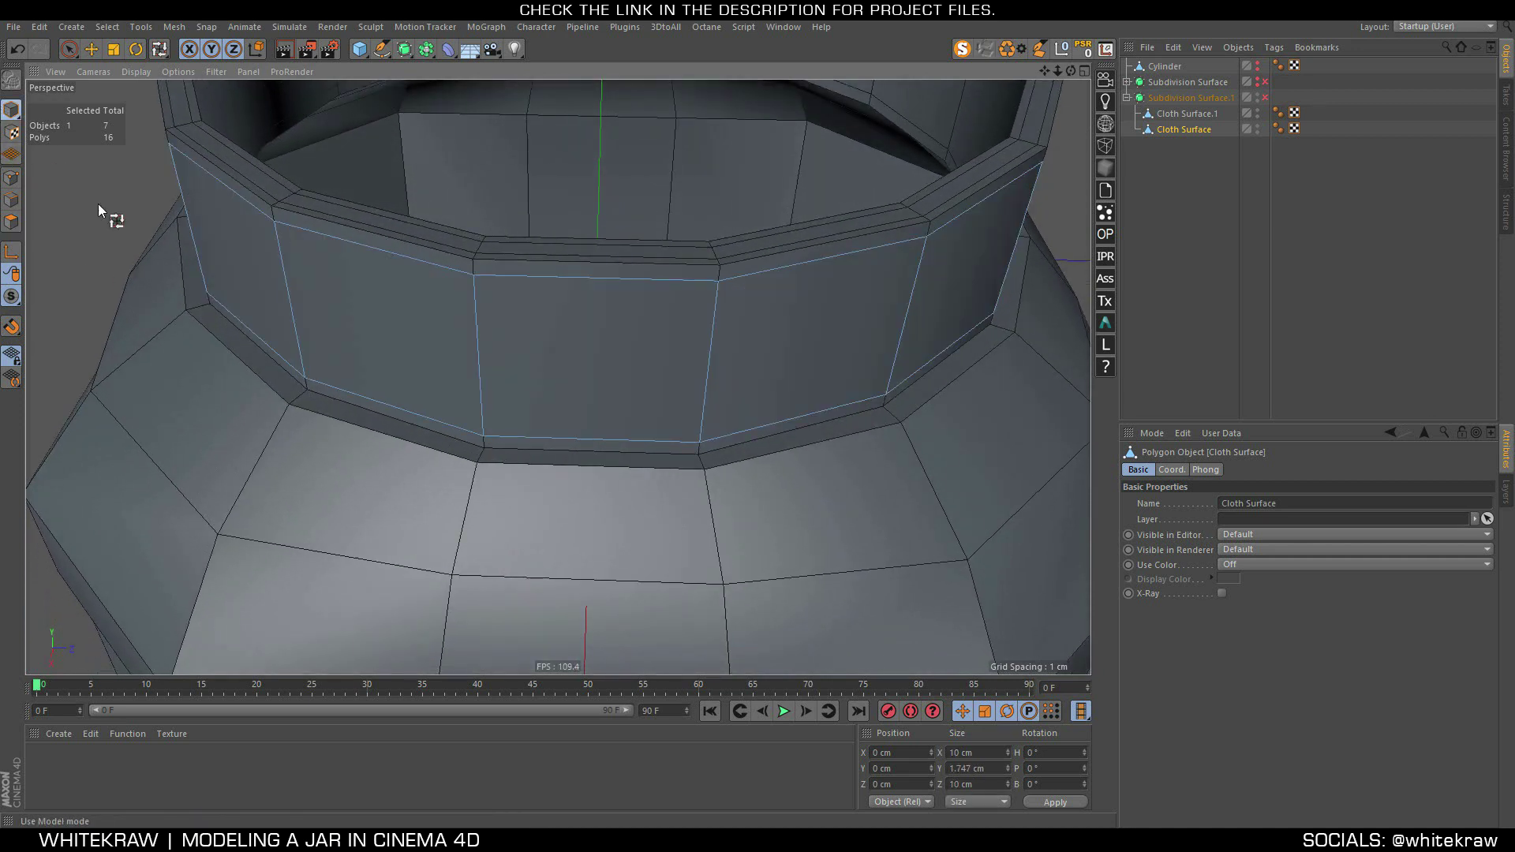
Centre the neck ring's axis on all its points with Axis Center
left_click(1104, 50)
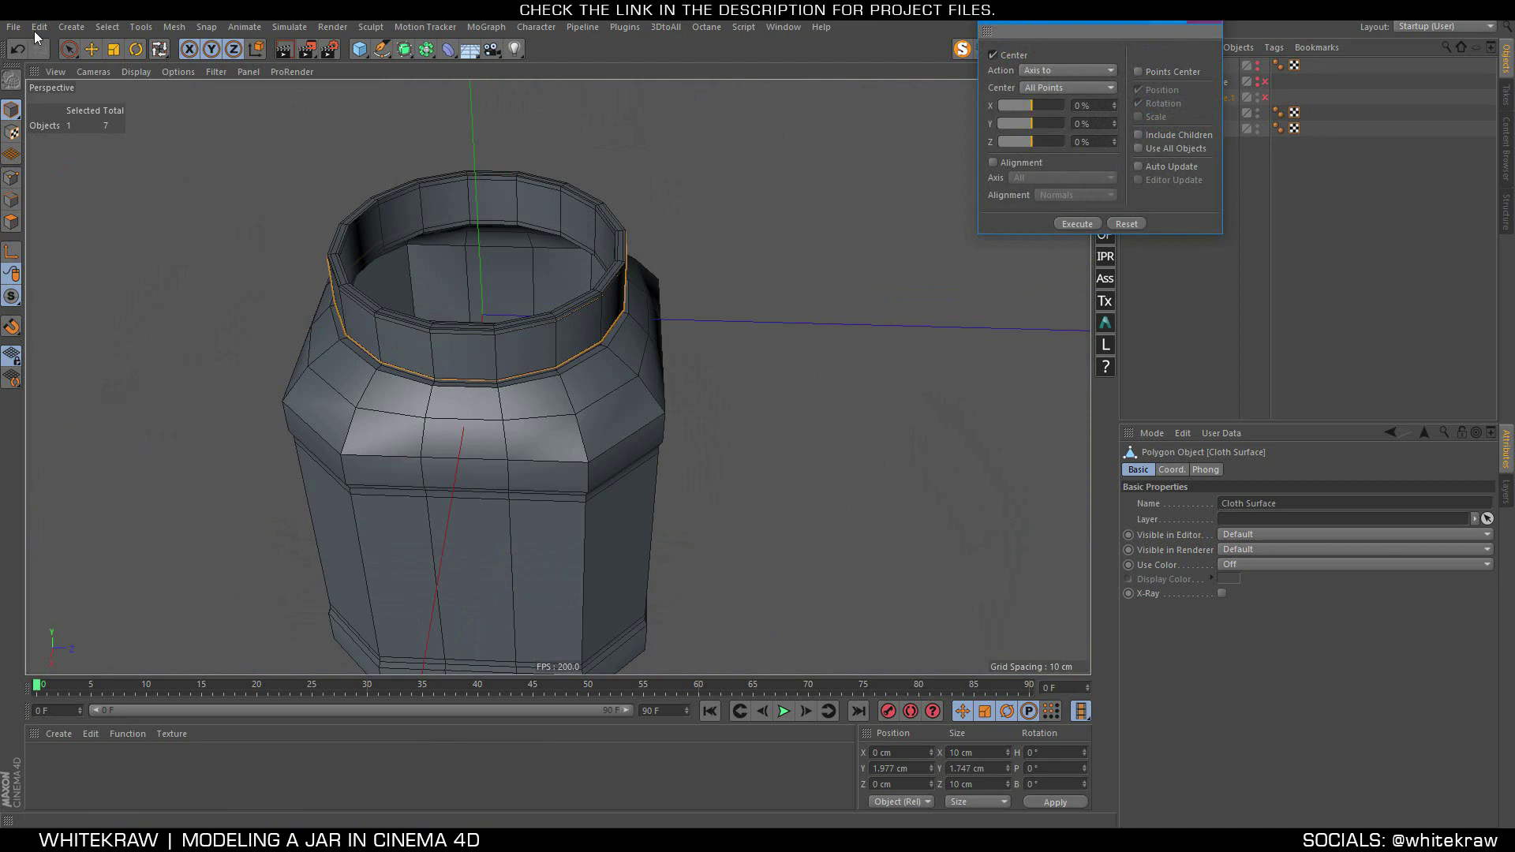
left_click(89, 52)
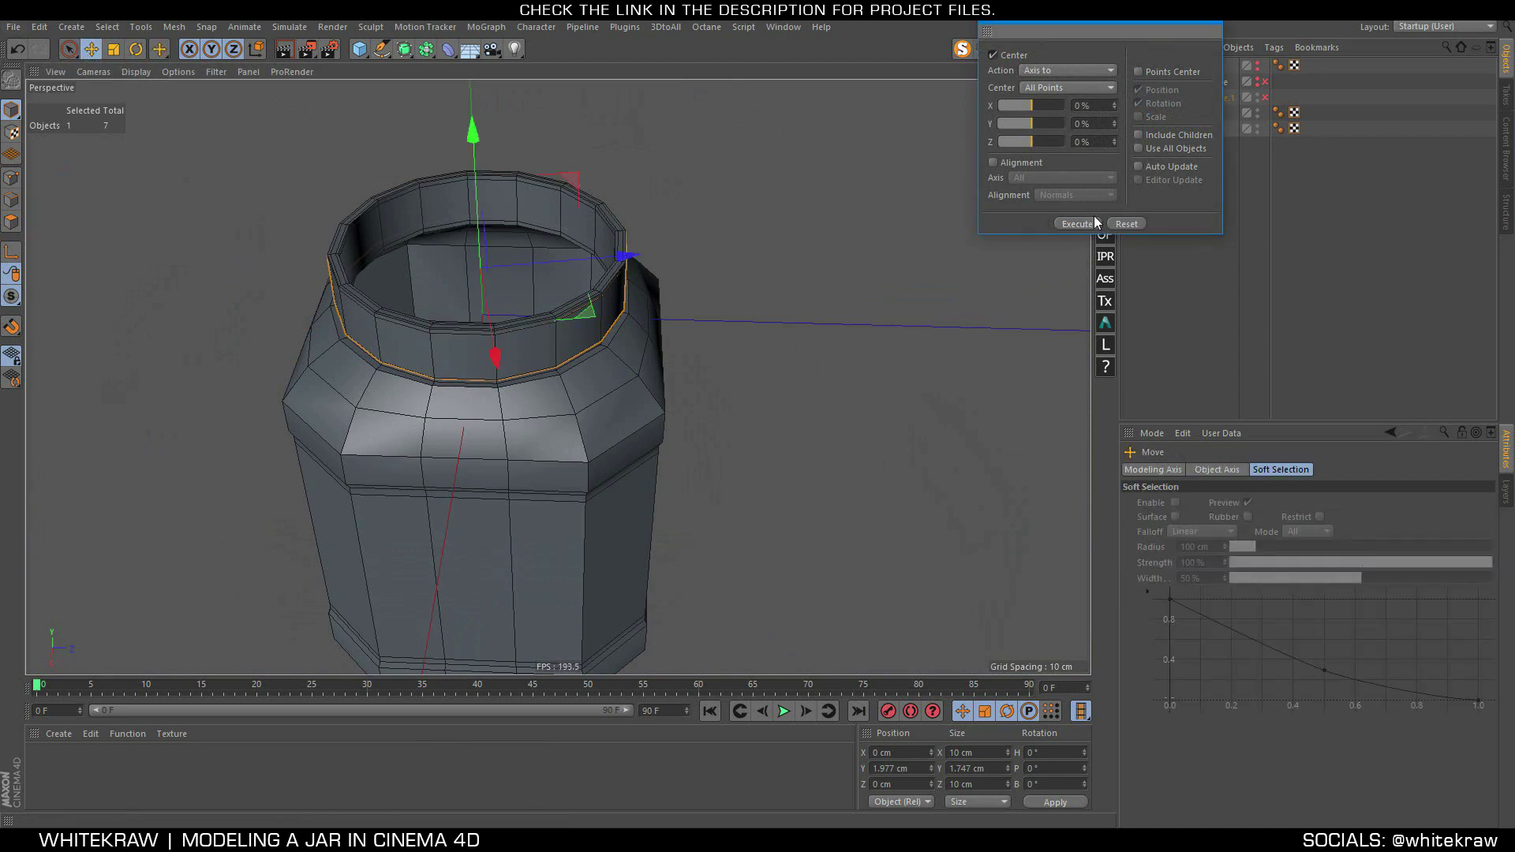
left_click(1208, 18)
Scale the neck ring up slightly, widening it from 10 cm to about 10.07 cm
key("t")
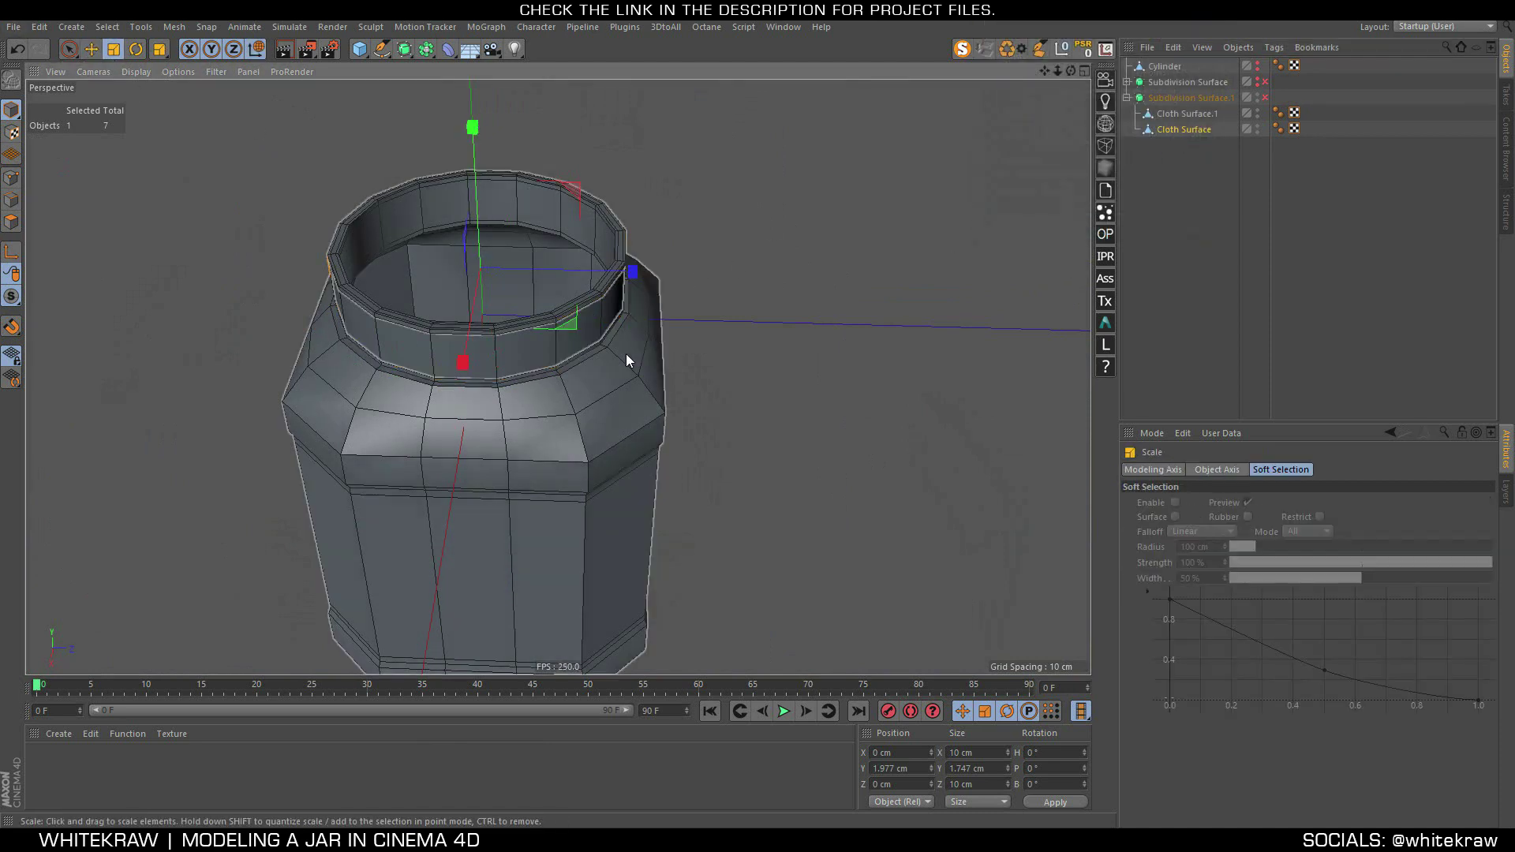
left_click_drag(627, 354, 519, 295, "alt")
scroll(510, 297, "up", 4)
scroll(513, 294, "up", 2)
mouse_move(519, 295)
left_mouse_down("alt")
mouse_move(320, 415)
mouse_move(446, 311)
left_mouse_up("alt")
scroll(425, 316, "up", 4)
scroll(447, 310, "down", 3)
left_click_drag(469, 399, 639, 299, "alt")
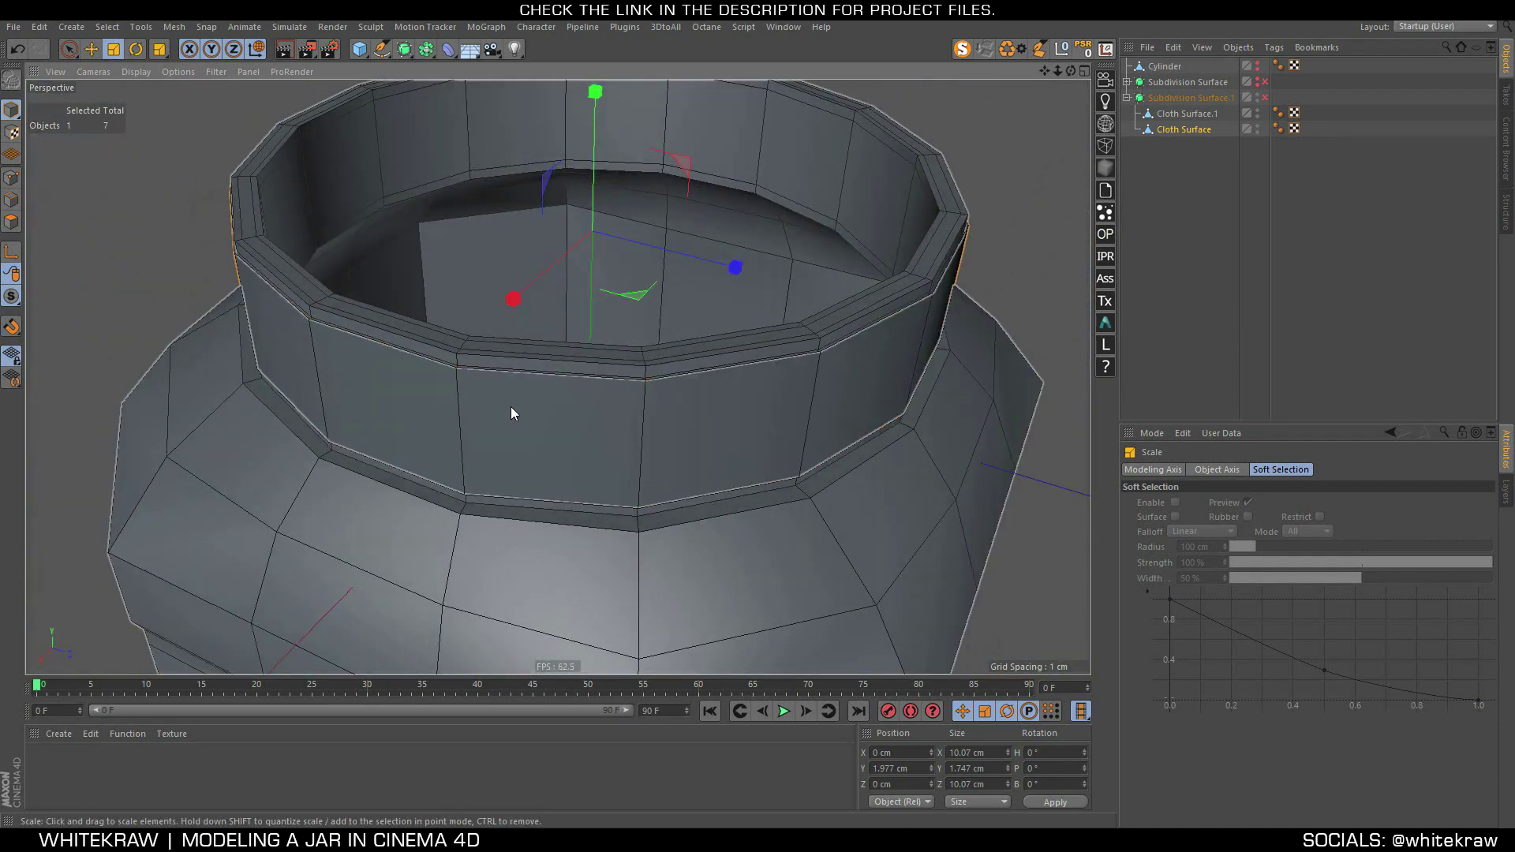
mouse_move(426, 444)
left_mouse_down("alt")
mouse_move(358, 355)
mouse_move(376, 412)
mouse_move(228, 355)
mouse_move(319, 352)
mouse_move(455, 281)
left_mouse_up("alt")
scroll(358, 355, "up", 2)
scroll(376, 413, "up", 2)
left_click(11, 222, "ctrl")
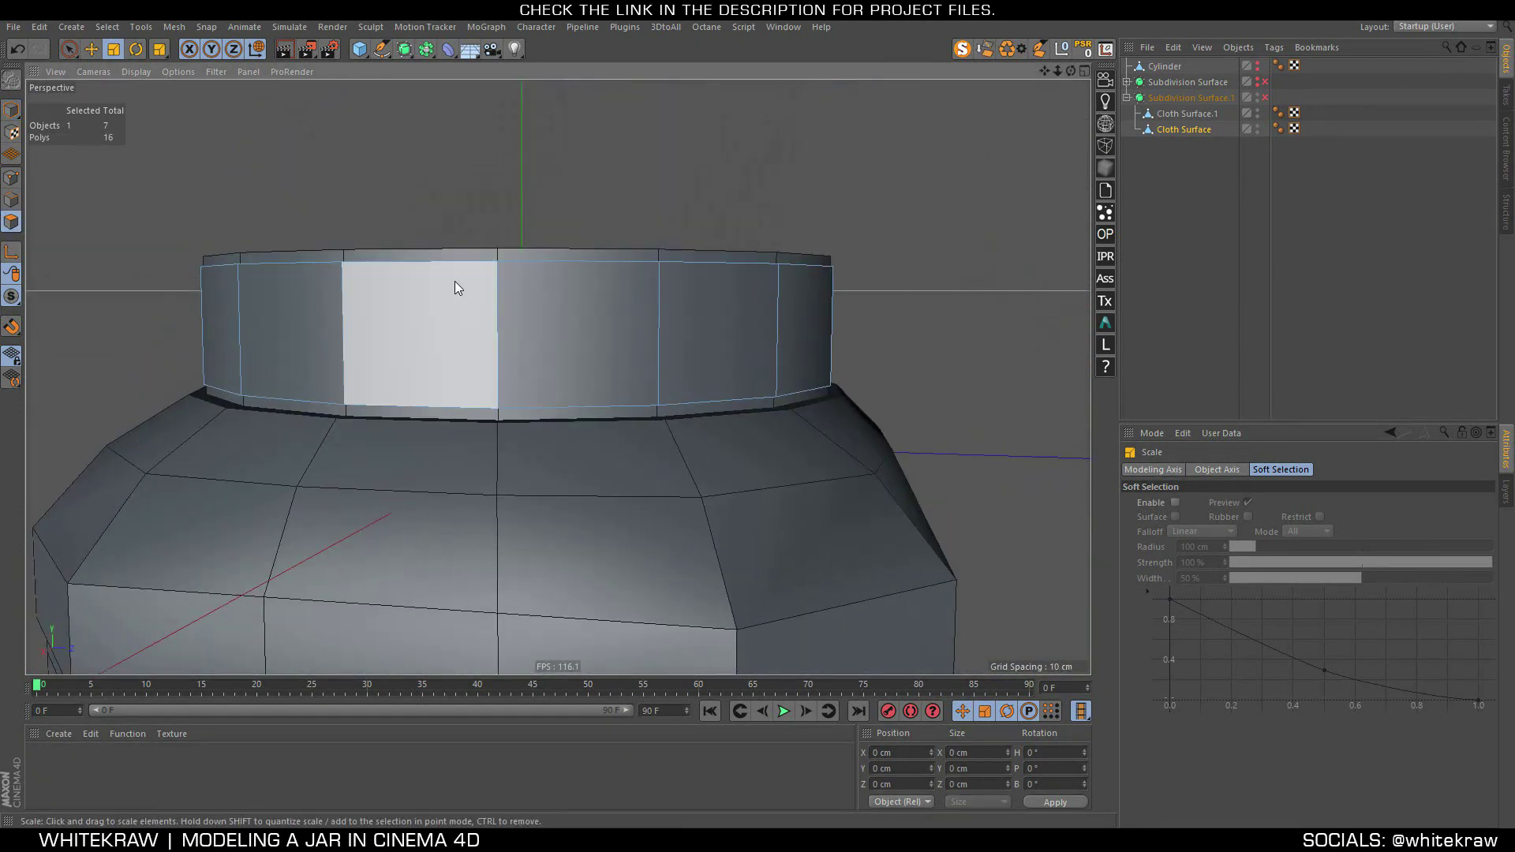
Raise the neck ring's top edge loop by about 0.243 cm
left_click(8, 187, "ctrl")
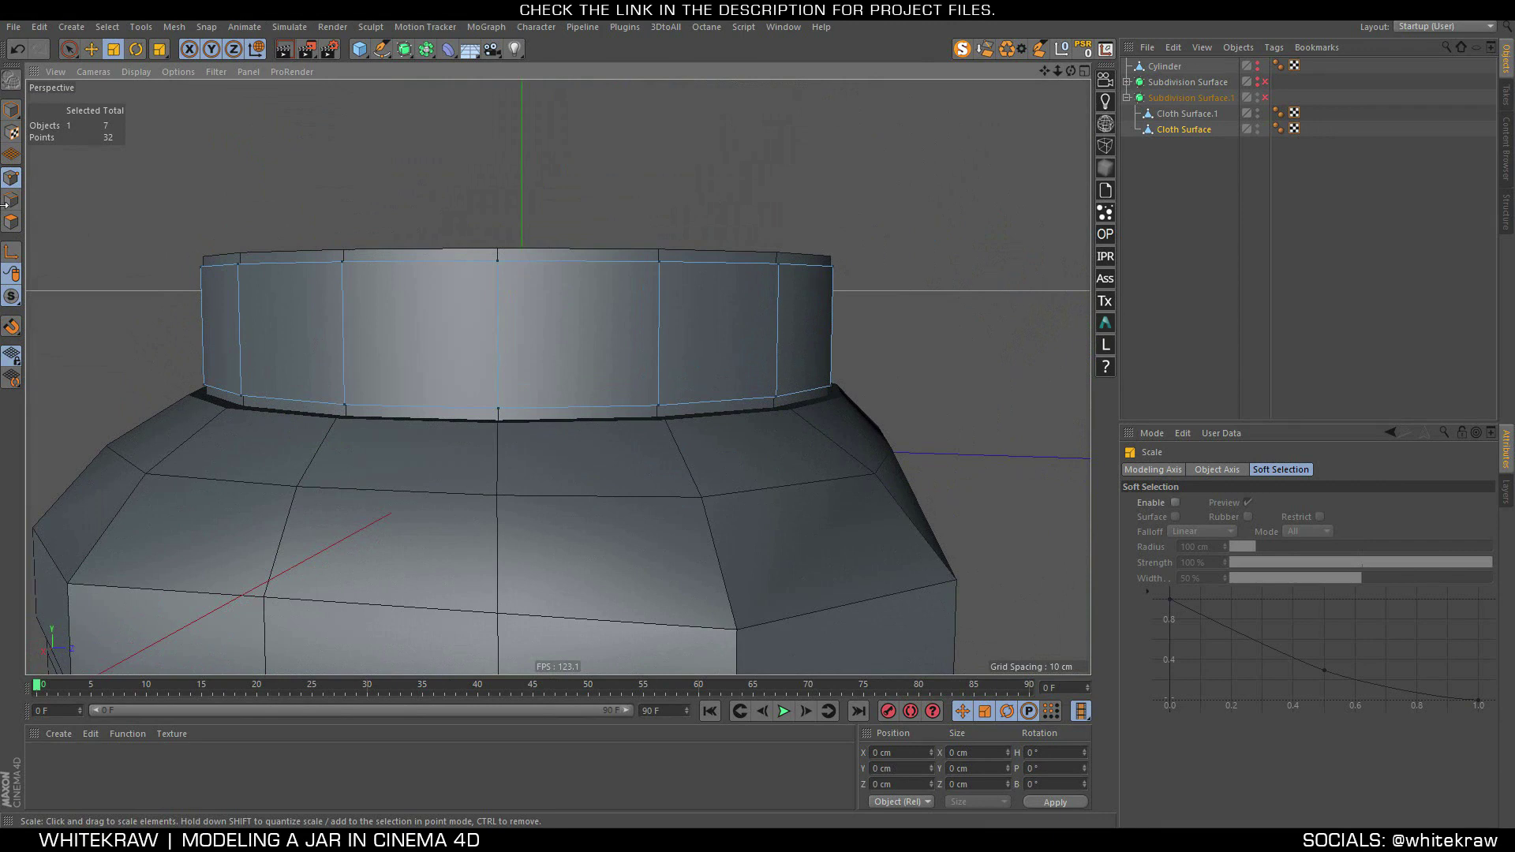
double_click(435, 263)
key("e")
left_click_drag(527, 148, 520, 128)
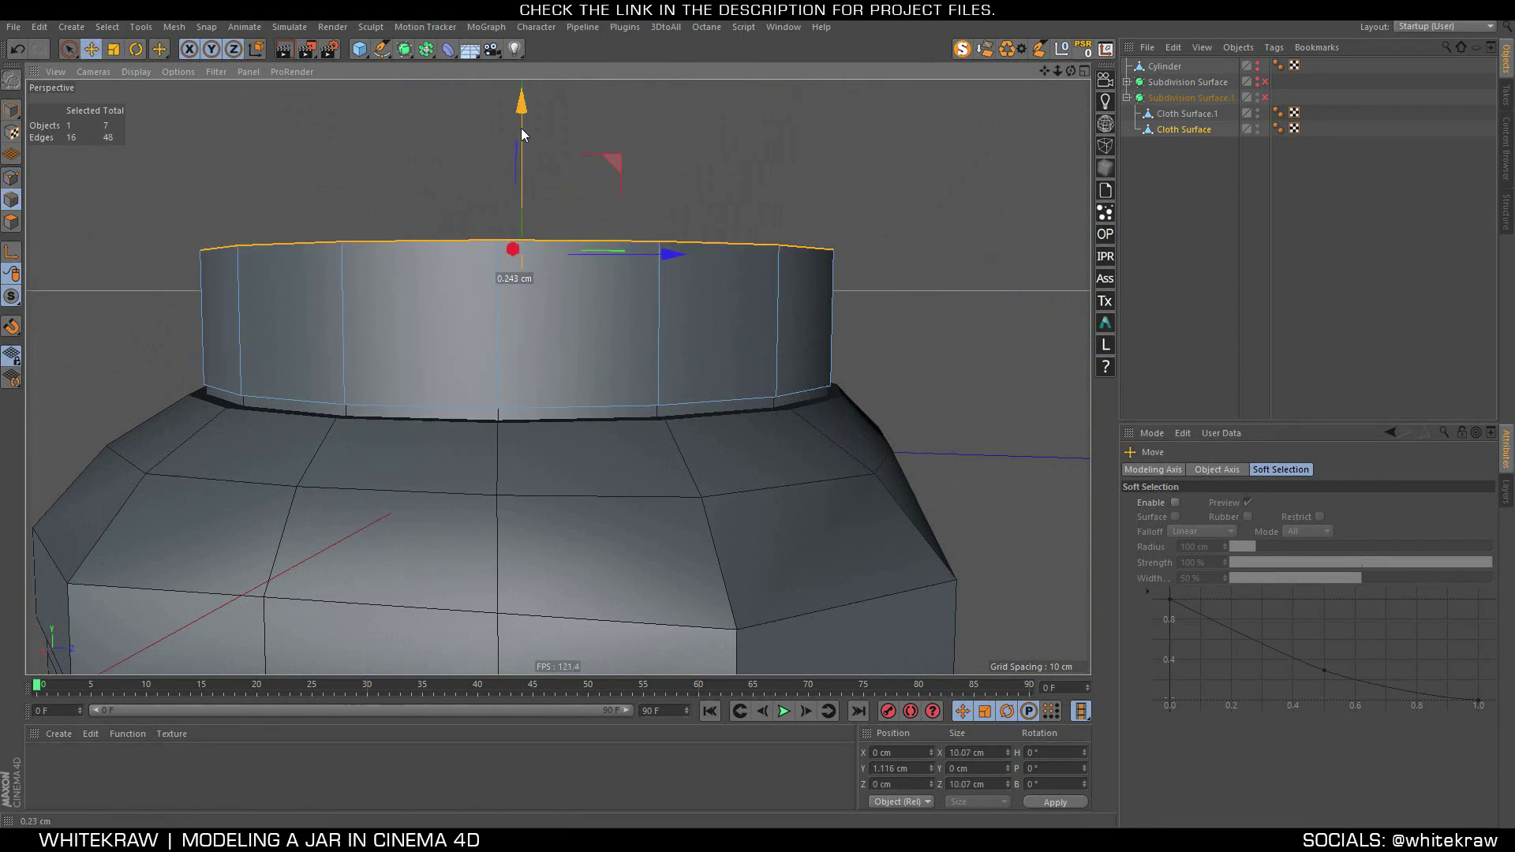
Lower the ring's bottom edge loop onto the smoothed body, making the band about 2.06 cm tall
double_click(448, 403)
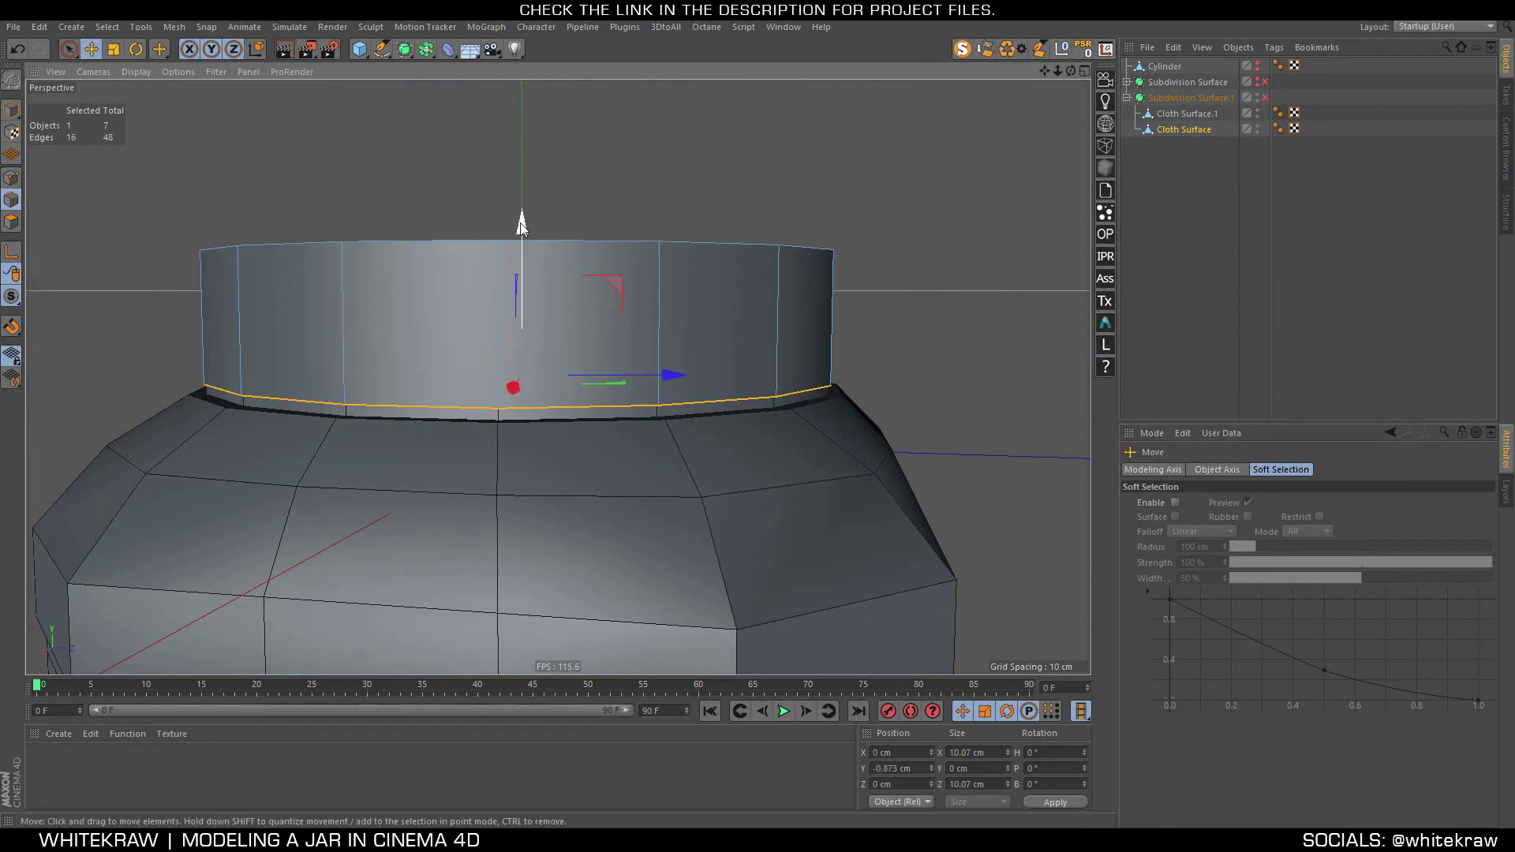
left_click_drag(520, 224, 522, 232)
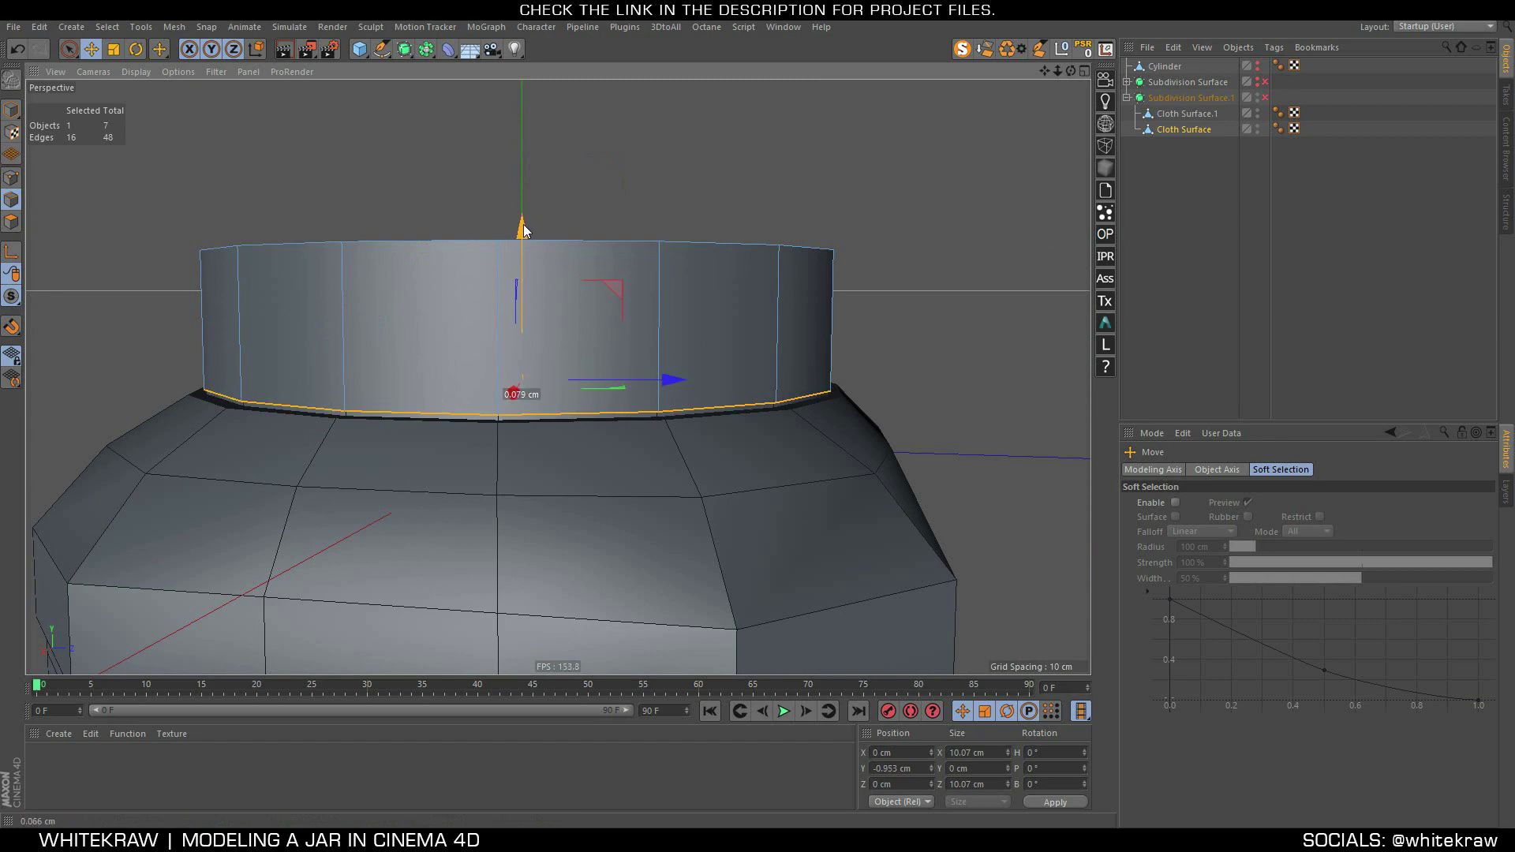
left_click(1263, 97)
scroll(473, 430, "up", 3)
scroll(493, 379, "up", 2)
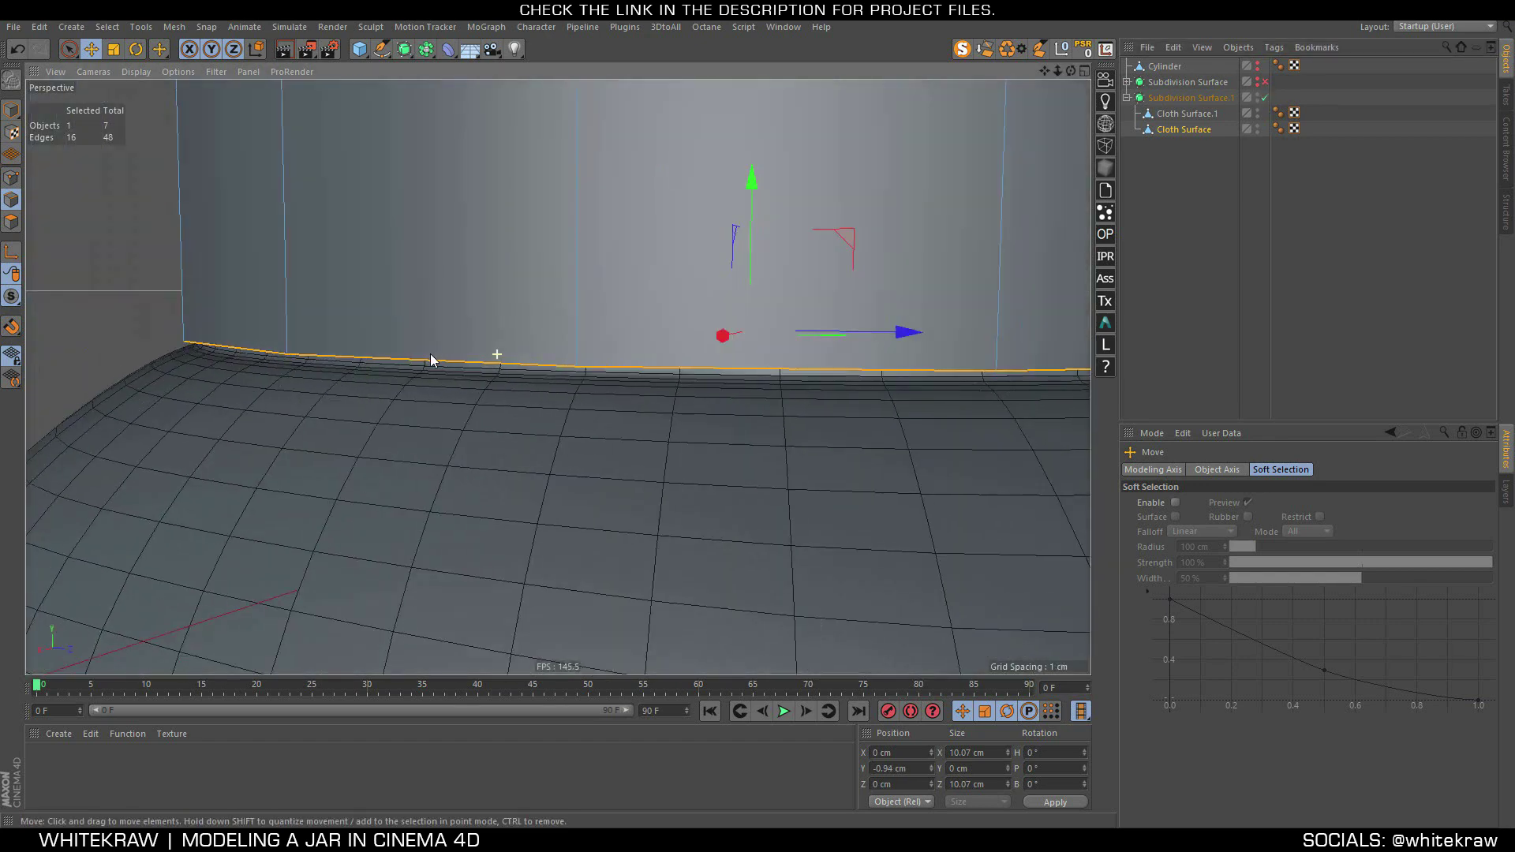
scroll(631, 276, "up", 2)
scroll(828, 189, "up", 2)
left_click_drag(873, 177, 869, 179)
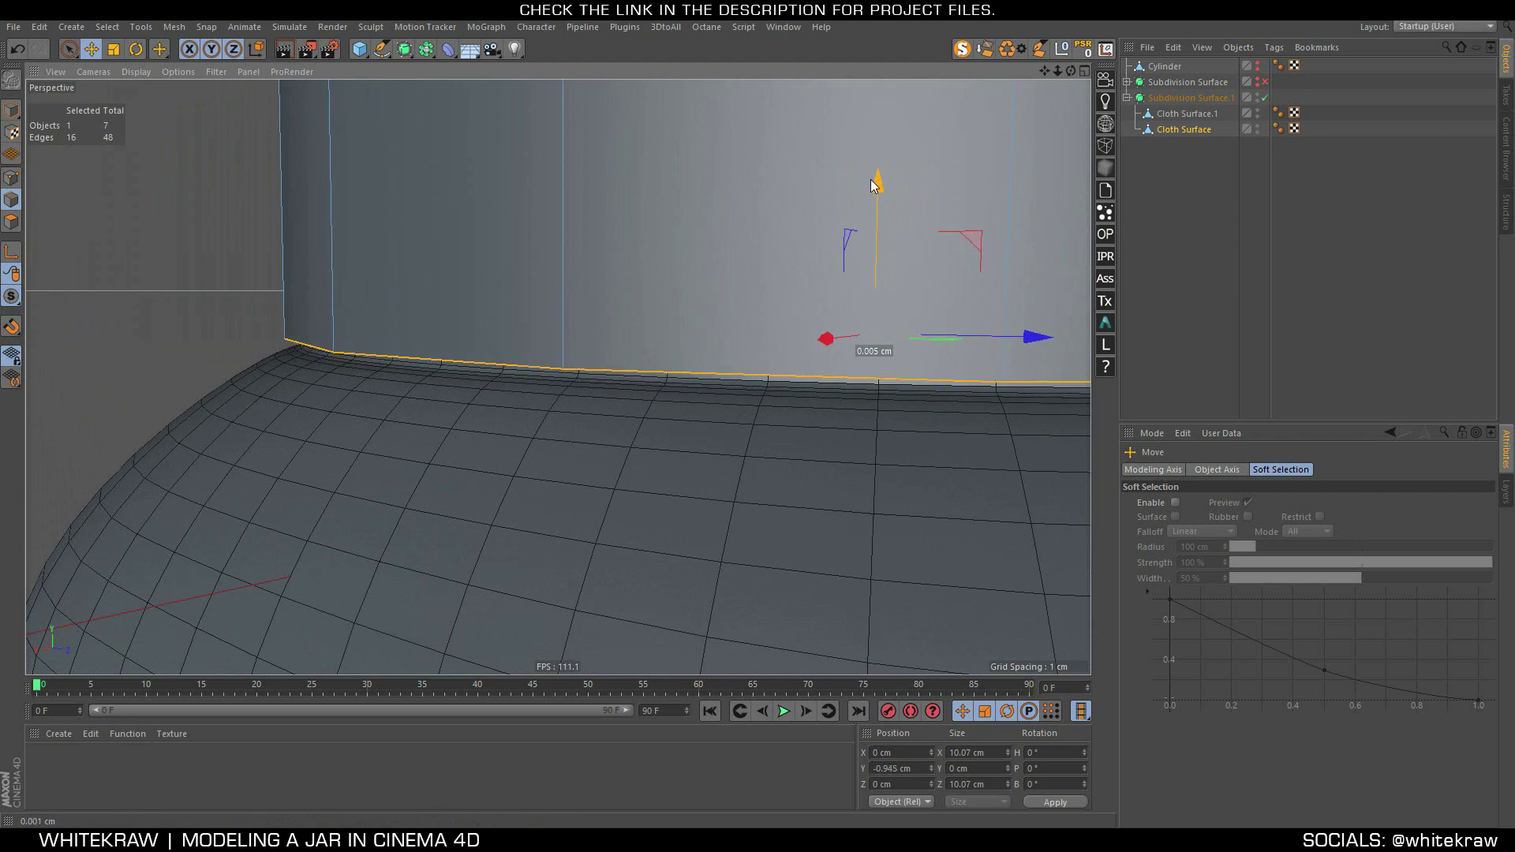
left_click_drag(498, 328, 499, 362, "alt")
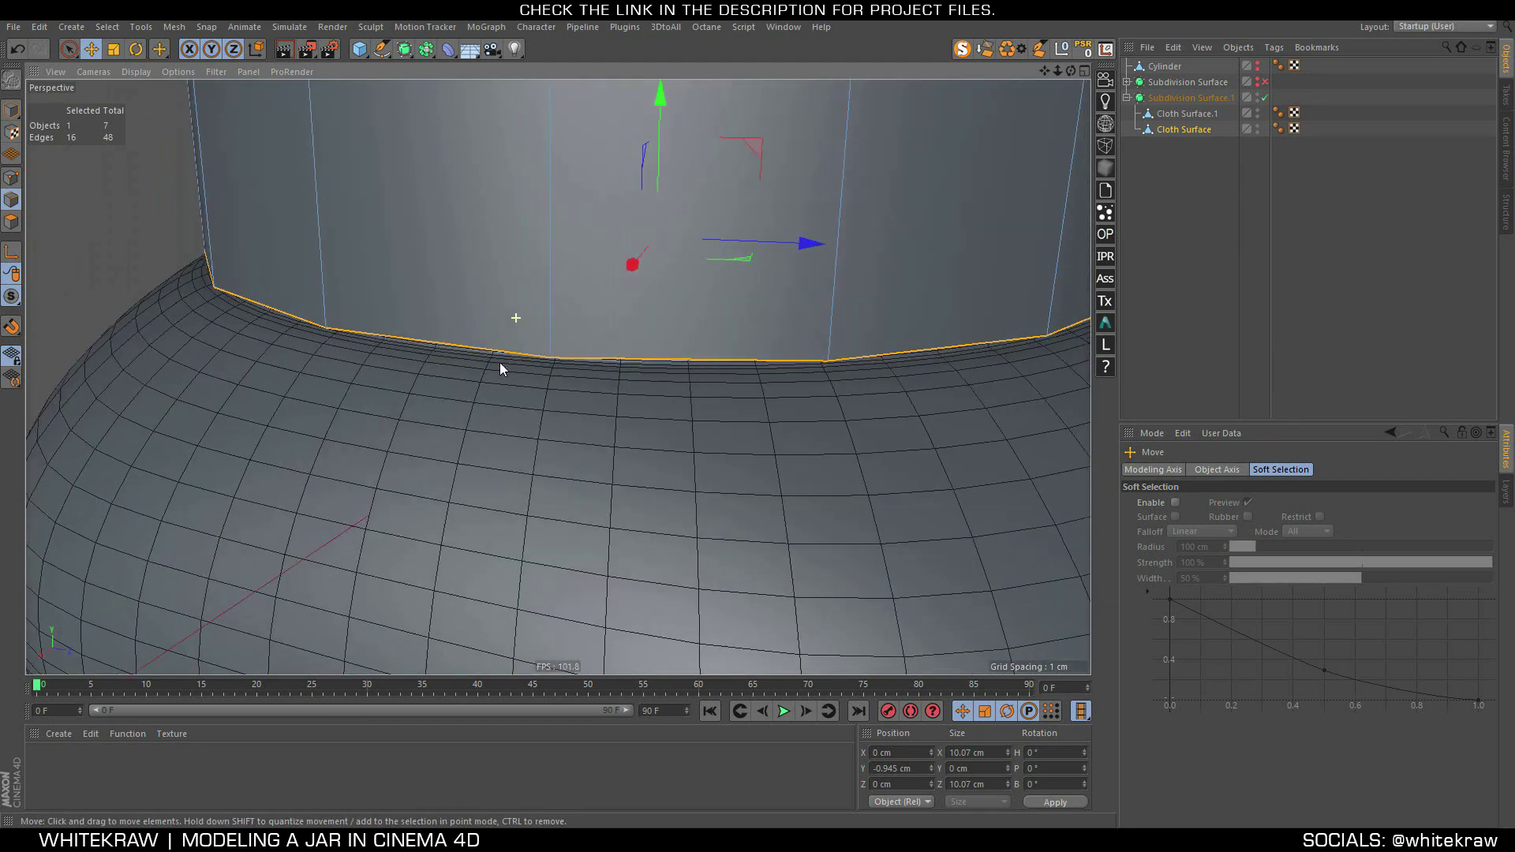
left_click(11, 224)
scroll(399, 367, "down", 5)
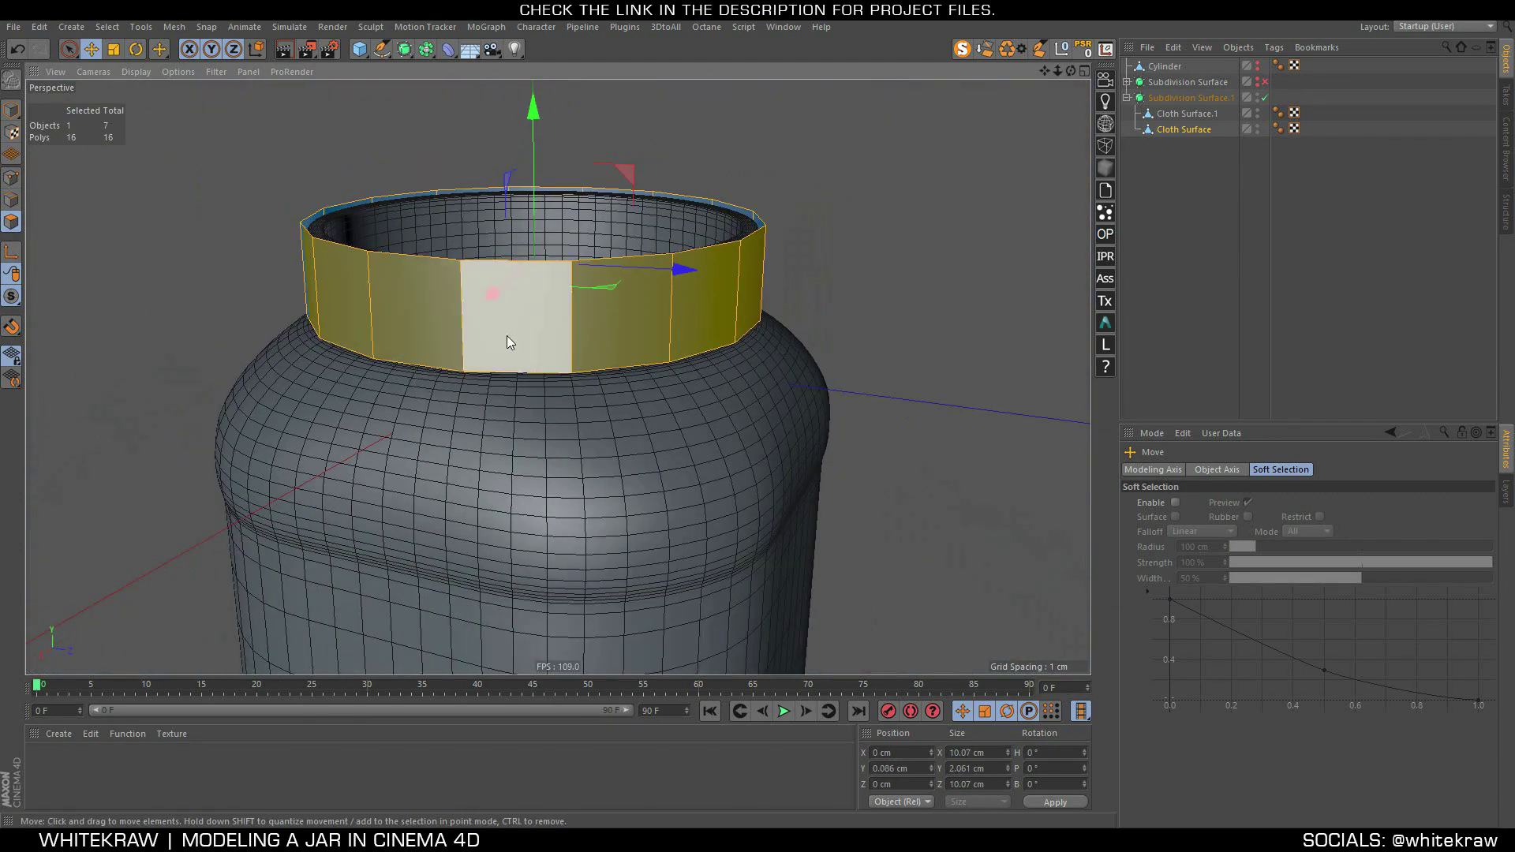
Extrude the neck band outward 0.18 cm with caps, replacing an undone 0.32 cm attempt
key("d")
left_click_drag(704, 408, 714, 409)
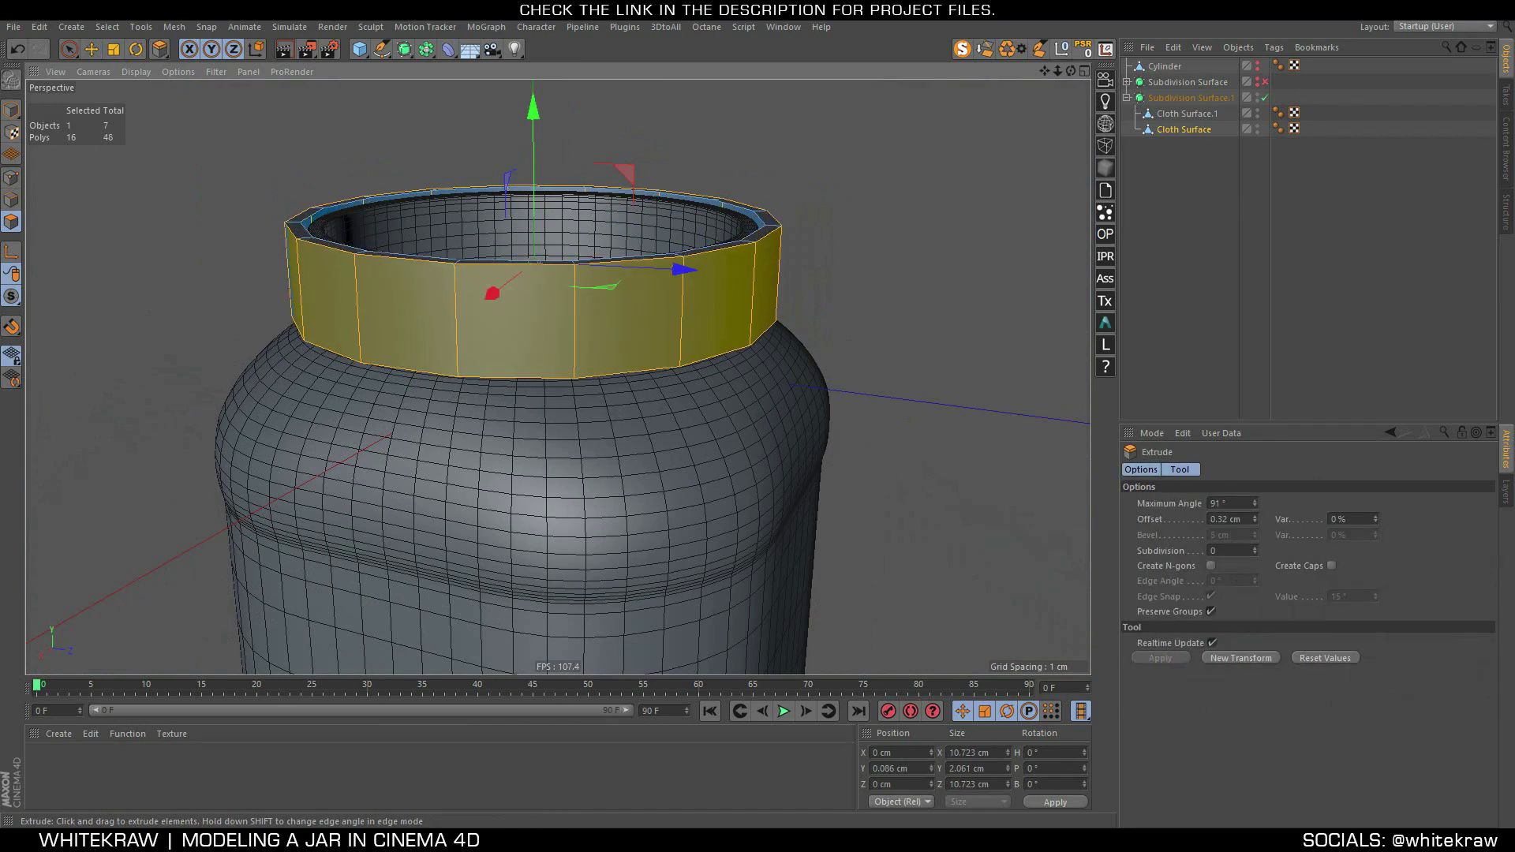
key("ctrl+a")
left_click_drag(695, 348, 875, 366, "alt")
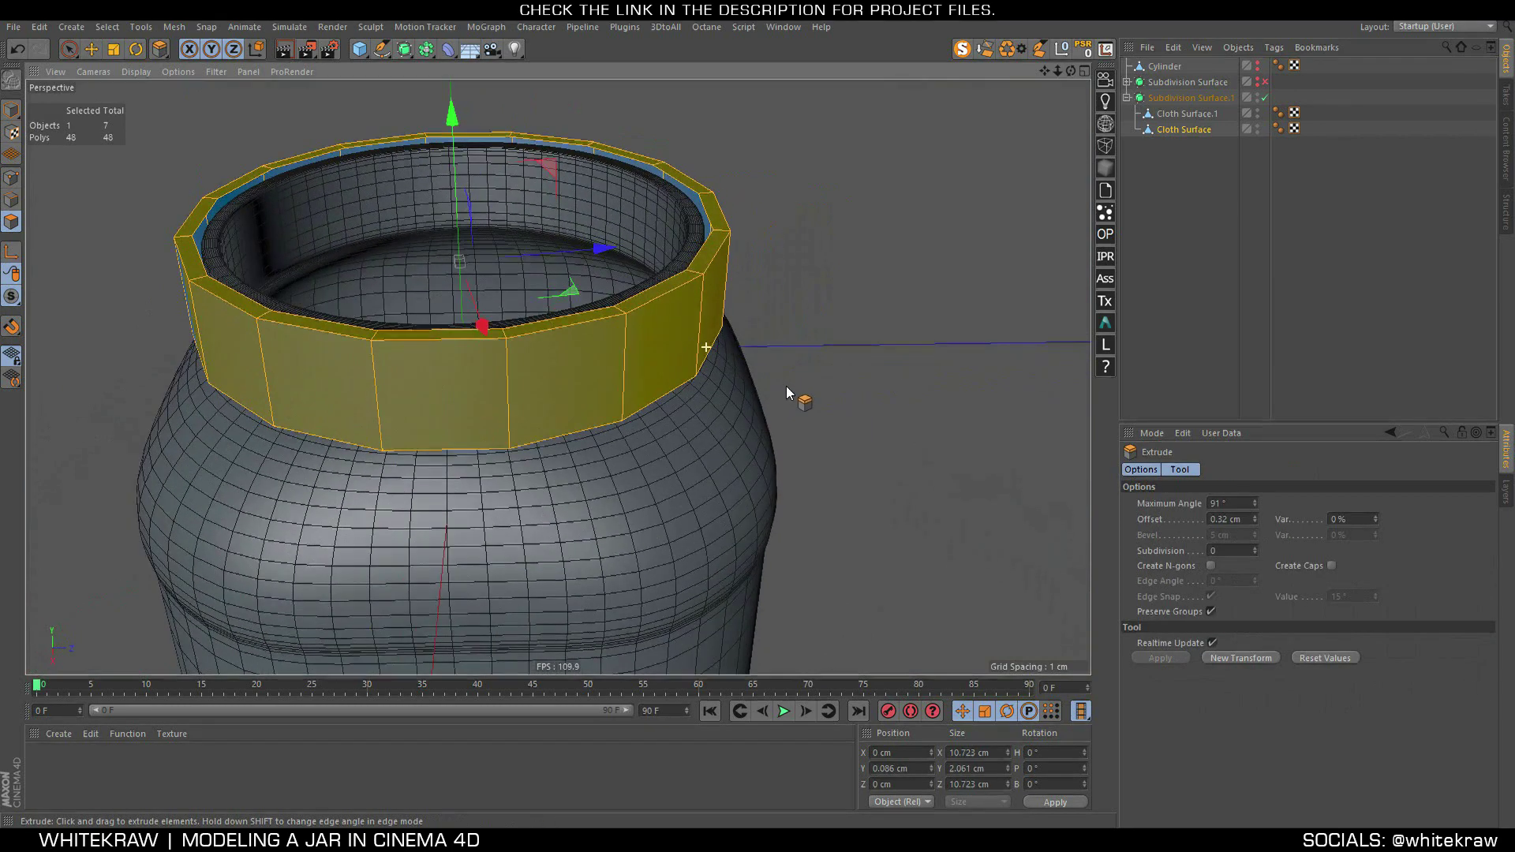
key("ctrl+z")
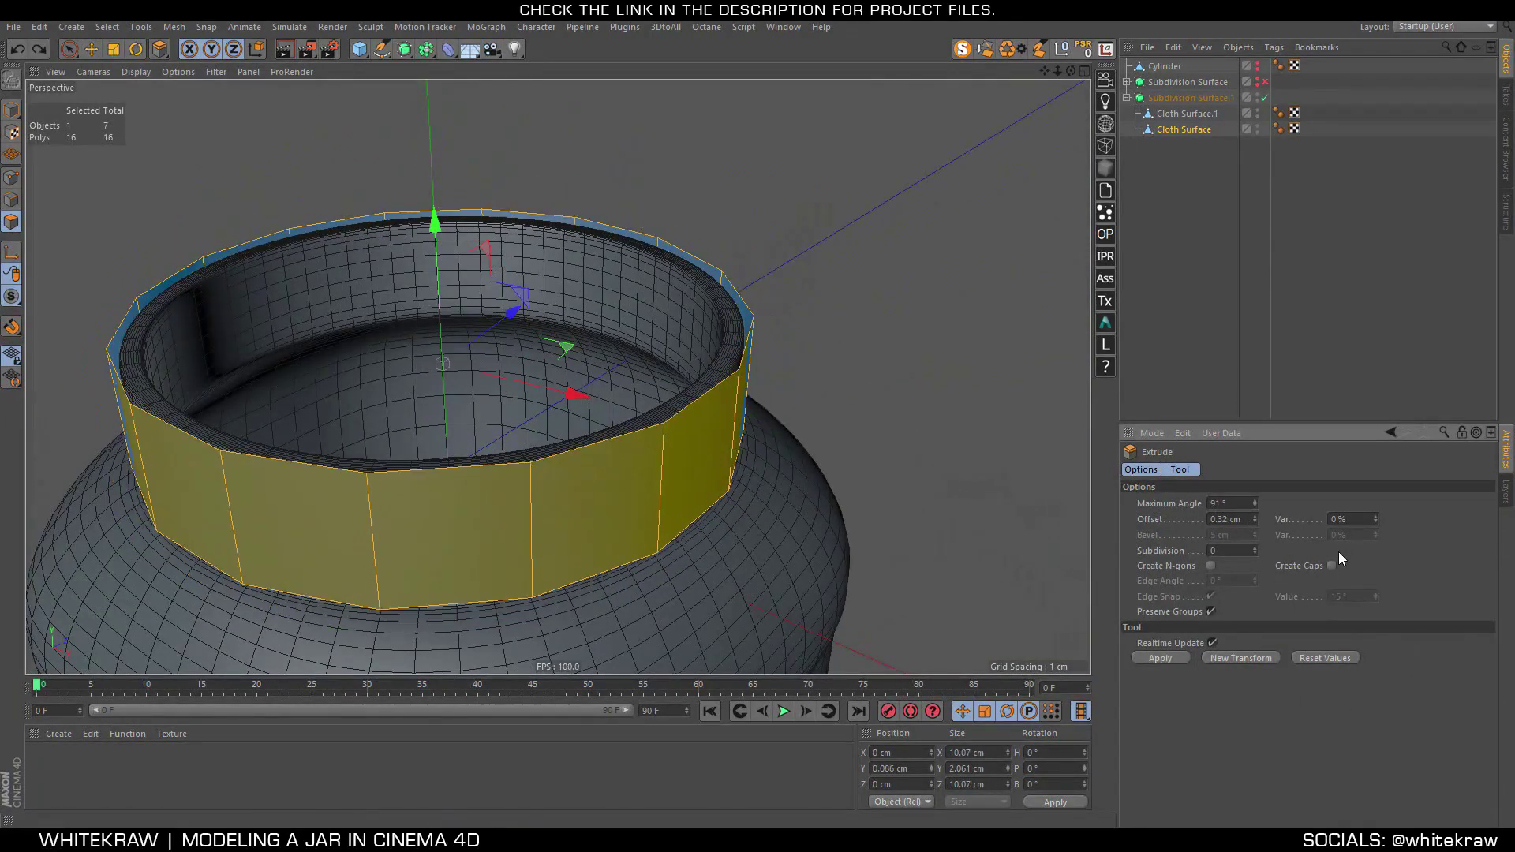
left_click_drag(924, 554, 938, 554)
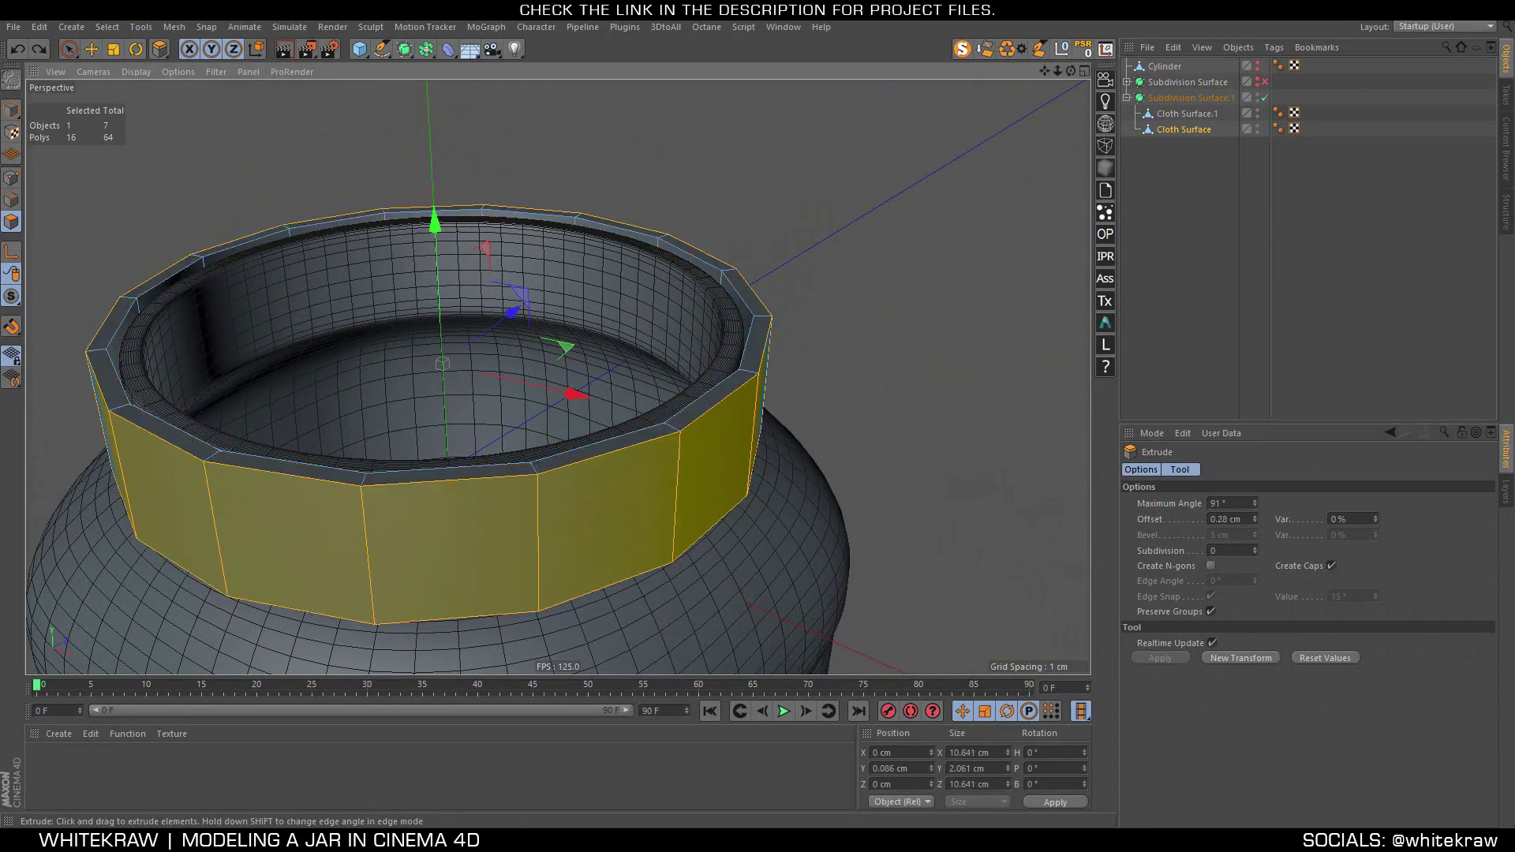
left_click_drag(597, 408, 672, 495, "alt")
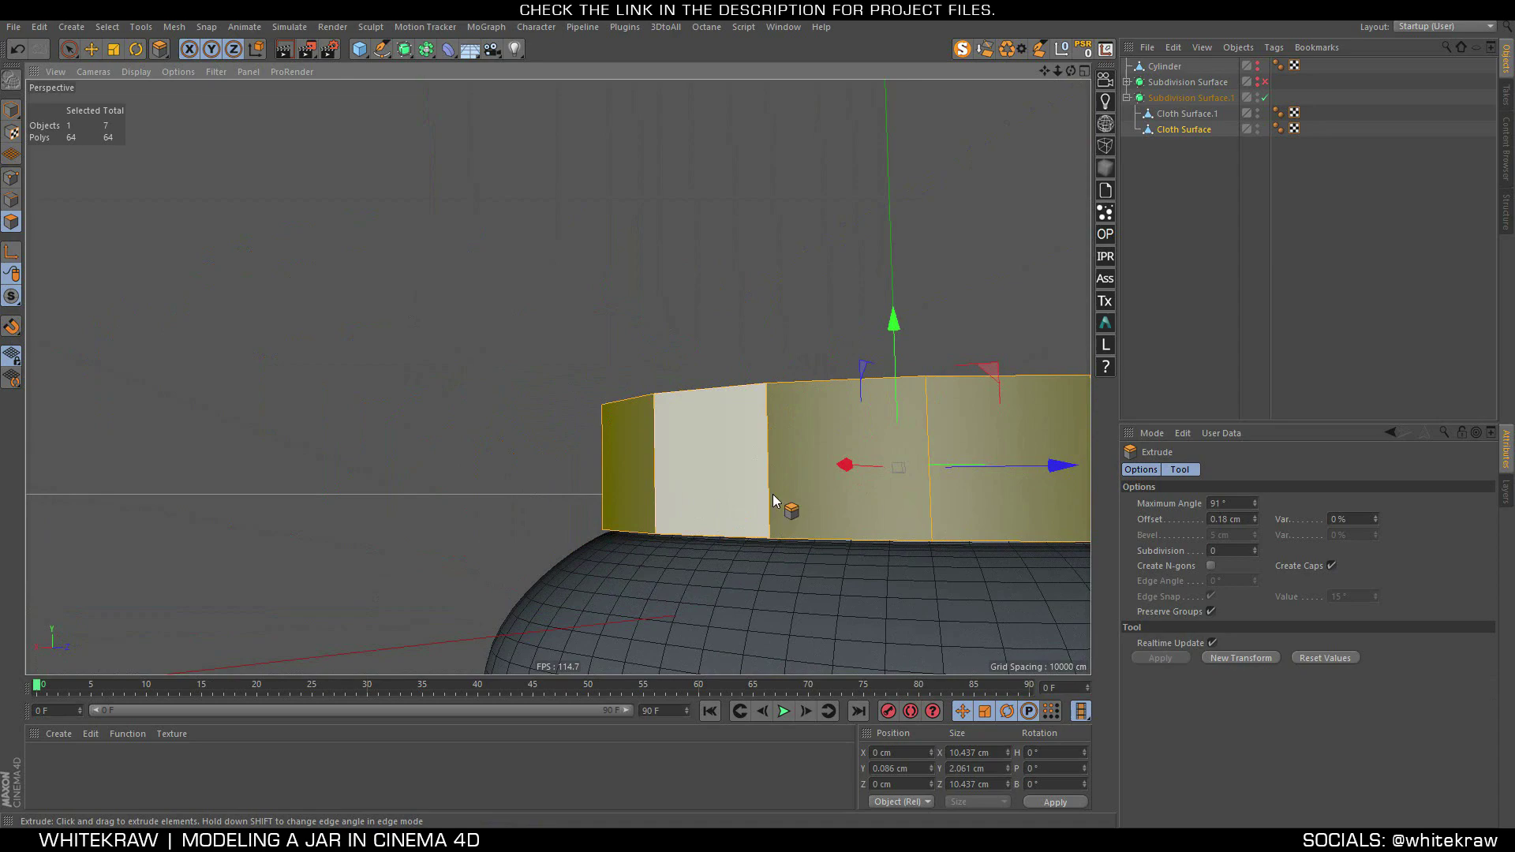
mouse_move(773, 501)
left_mouse_down("alt")
mouse_move(859, 573)
mouse_move(939, 534)
mouse_move(800, 469)
left_mouse_up("alt")
scroll(812, 495, "up", 3)
scroll(813, 496, "down", 2)
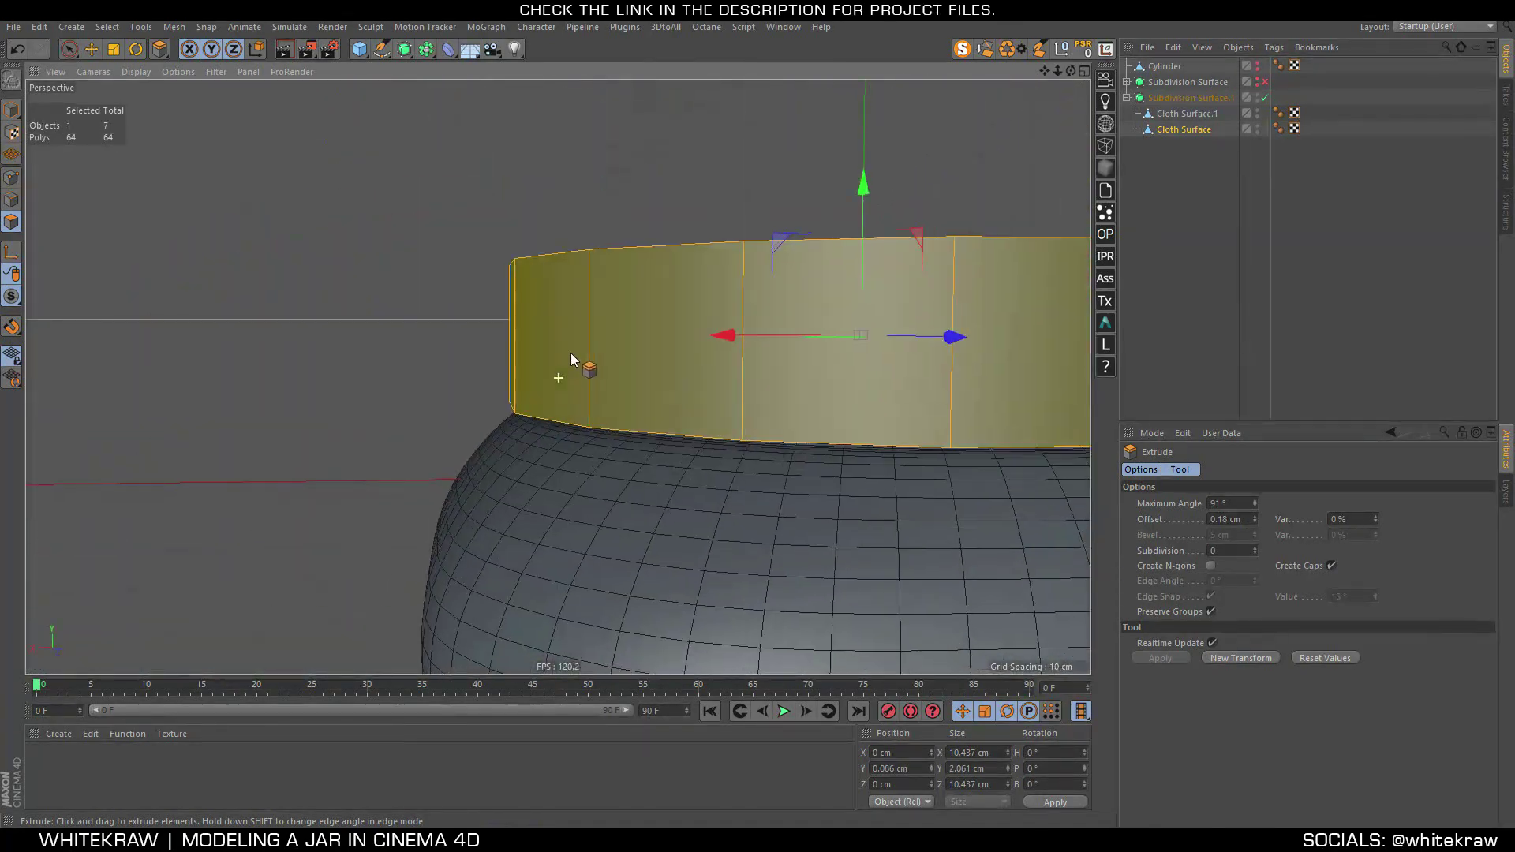
mouse_move(570, 353)
left_mouse_down("alt")
mouse_move(682, 377)
mouse_move(765, 432)
mouse_move(660, 476)
left_mouse_up("alt")
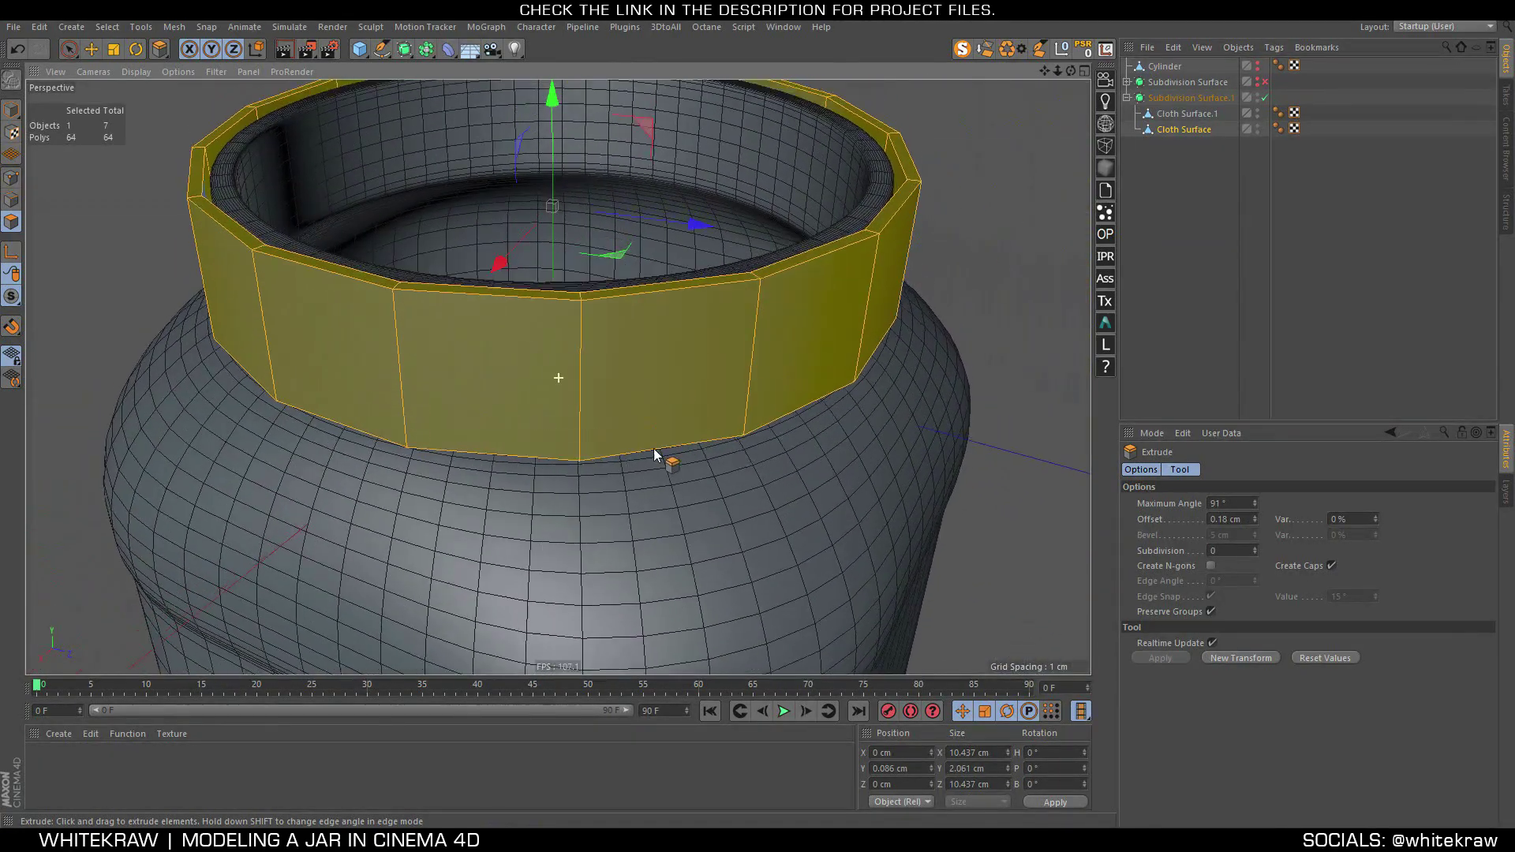
left_click(660, 476)
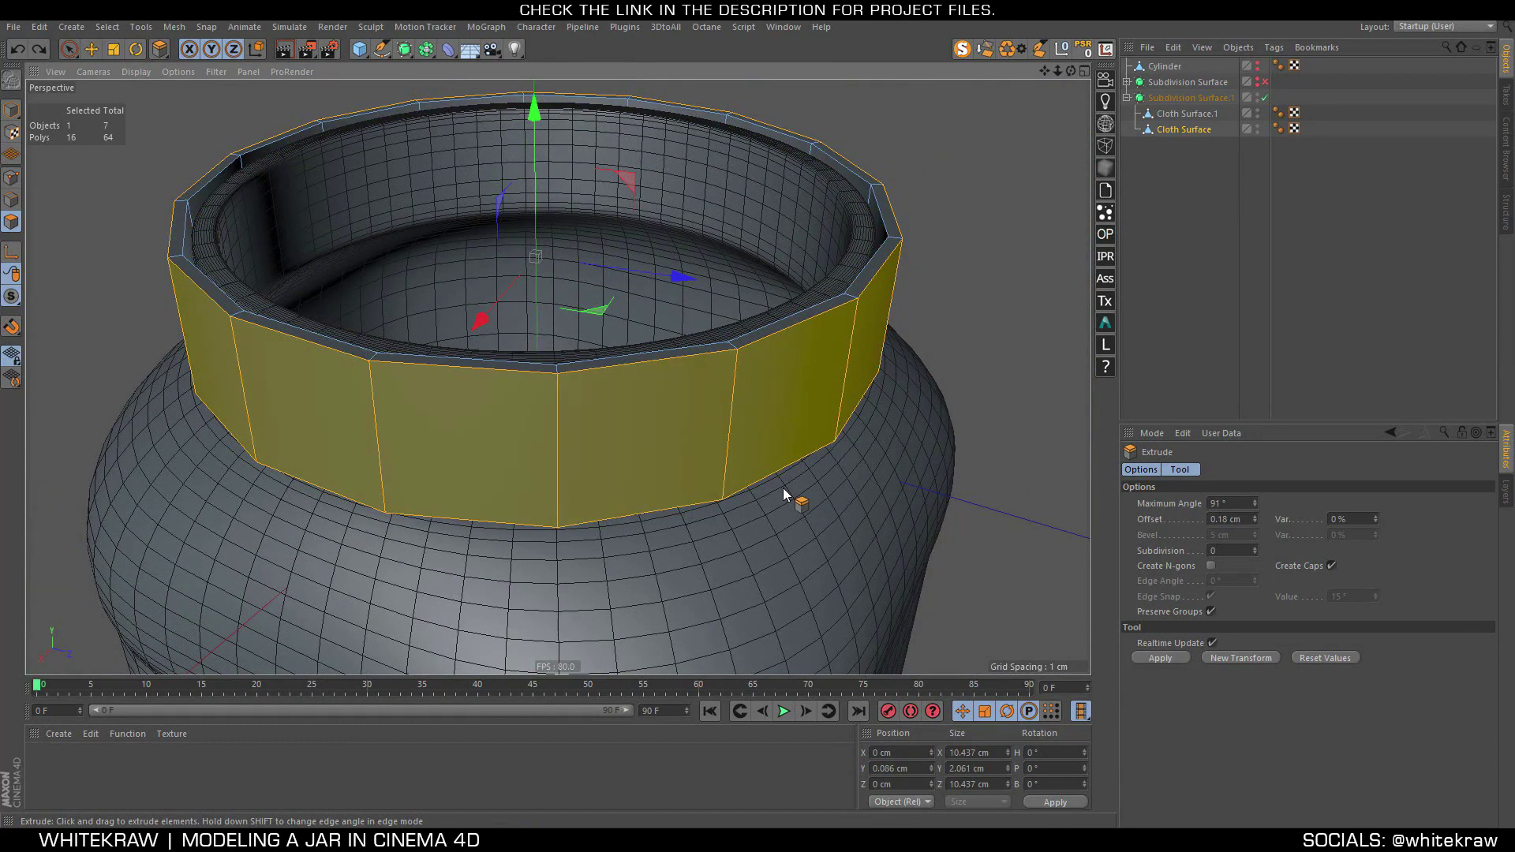
Select the cap's top rim edge loop in Edge mode
key("u")
key("l")
left_click(898, 238)
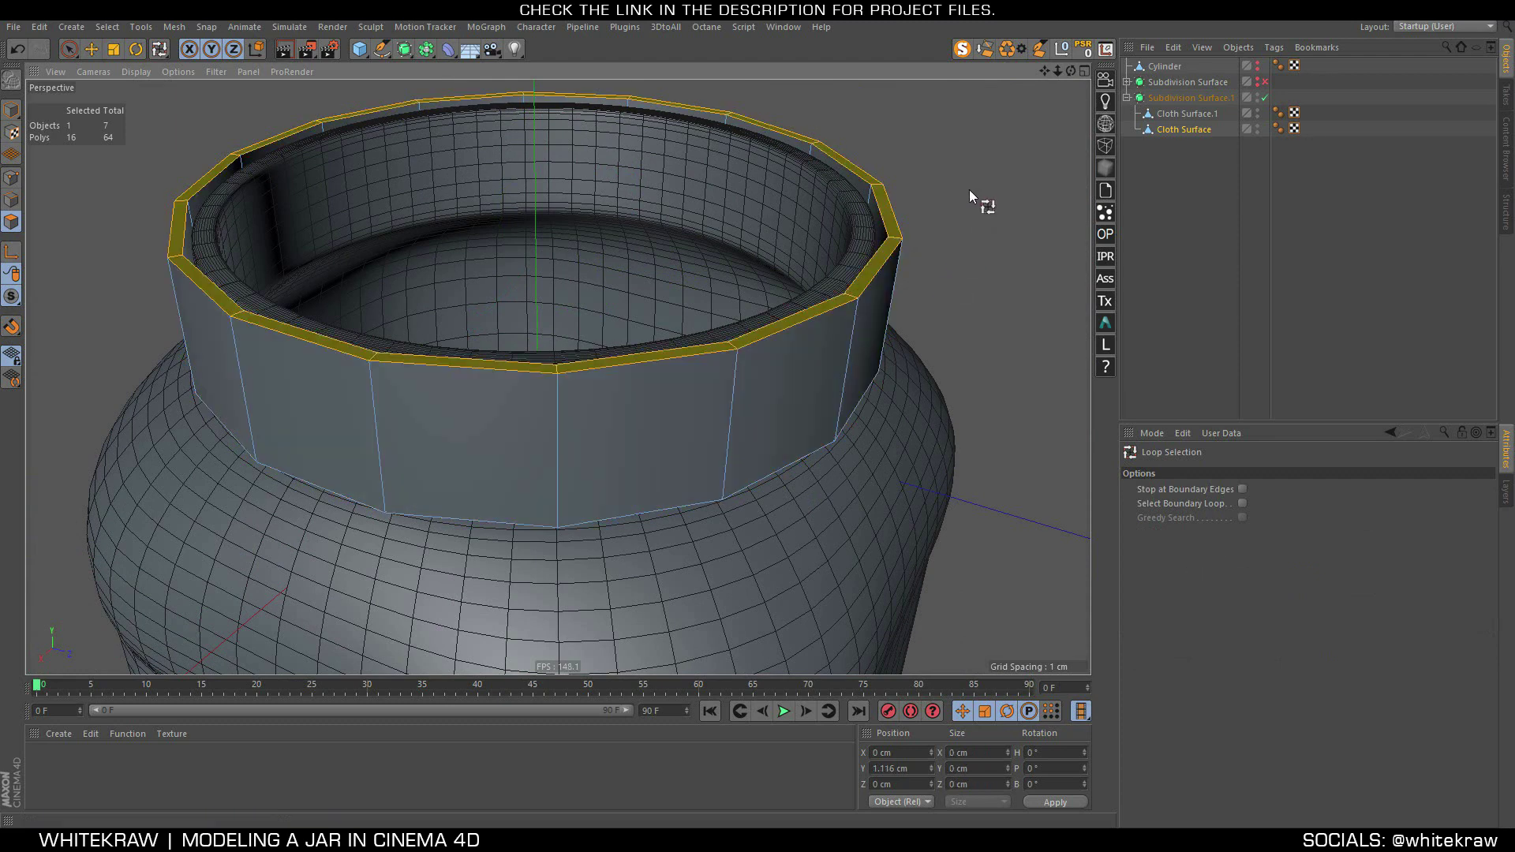
left_click(11, 177)
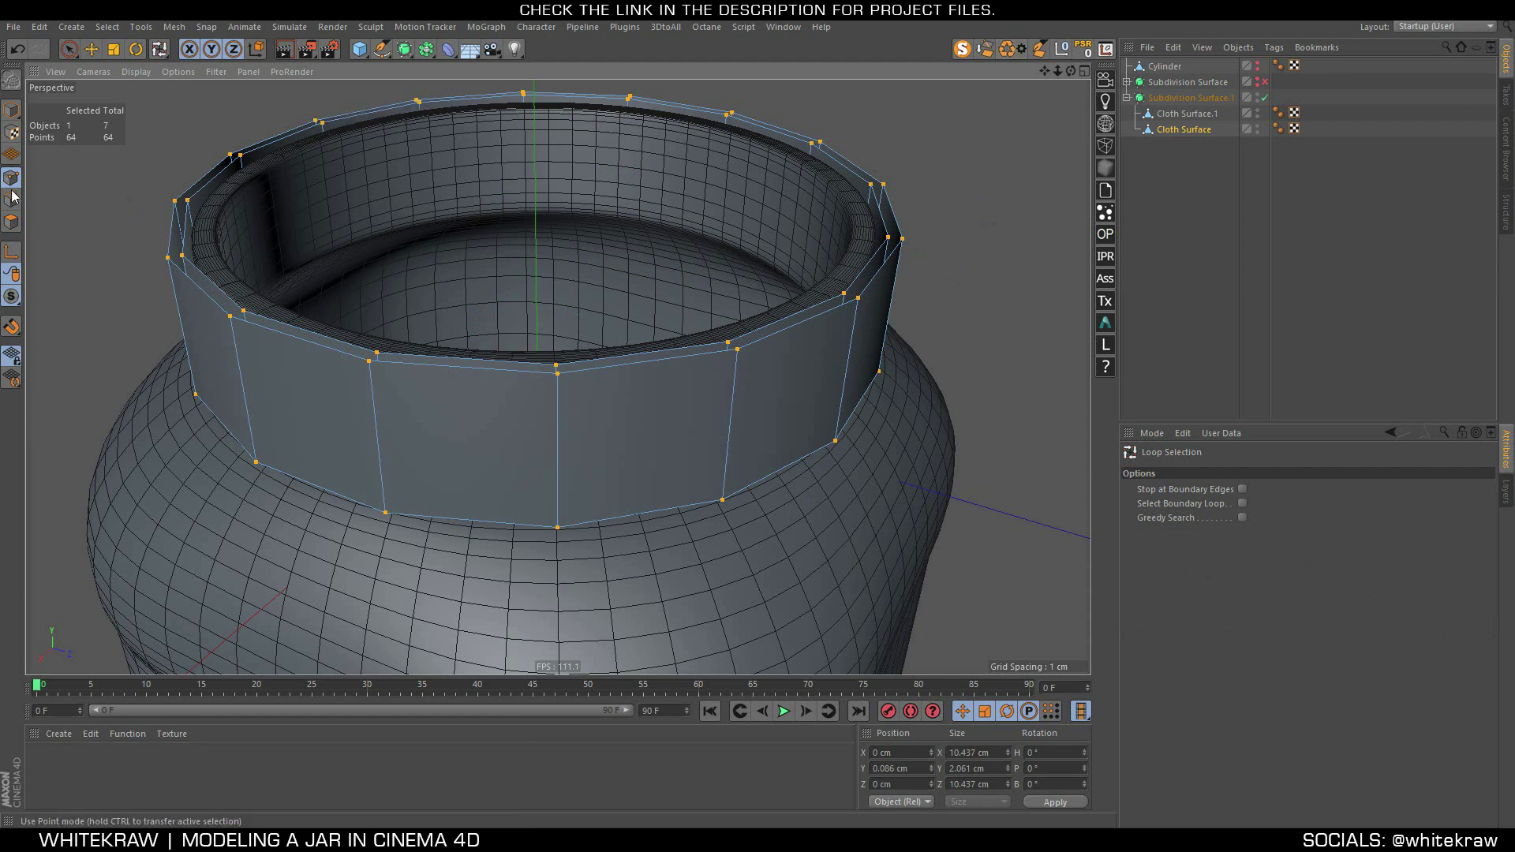
left_click(92, 49)
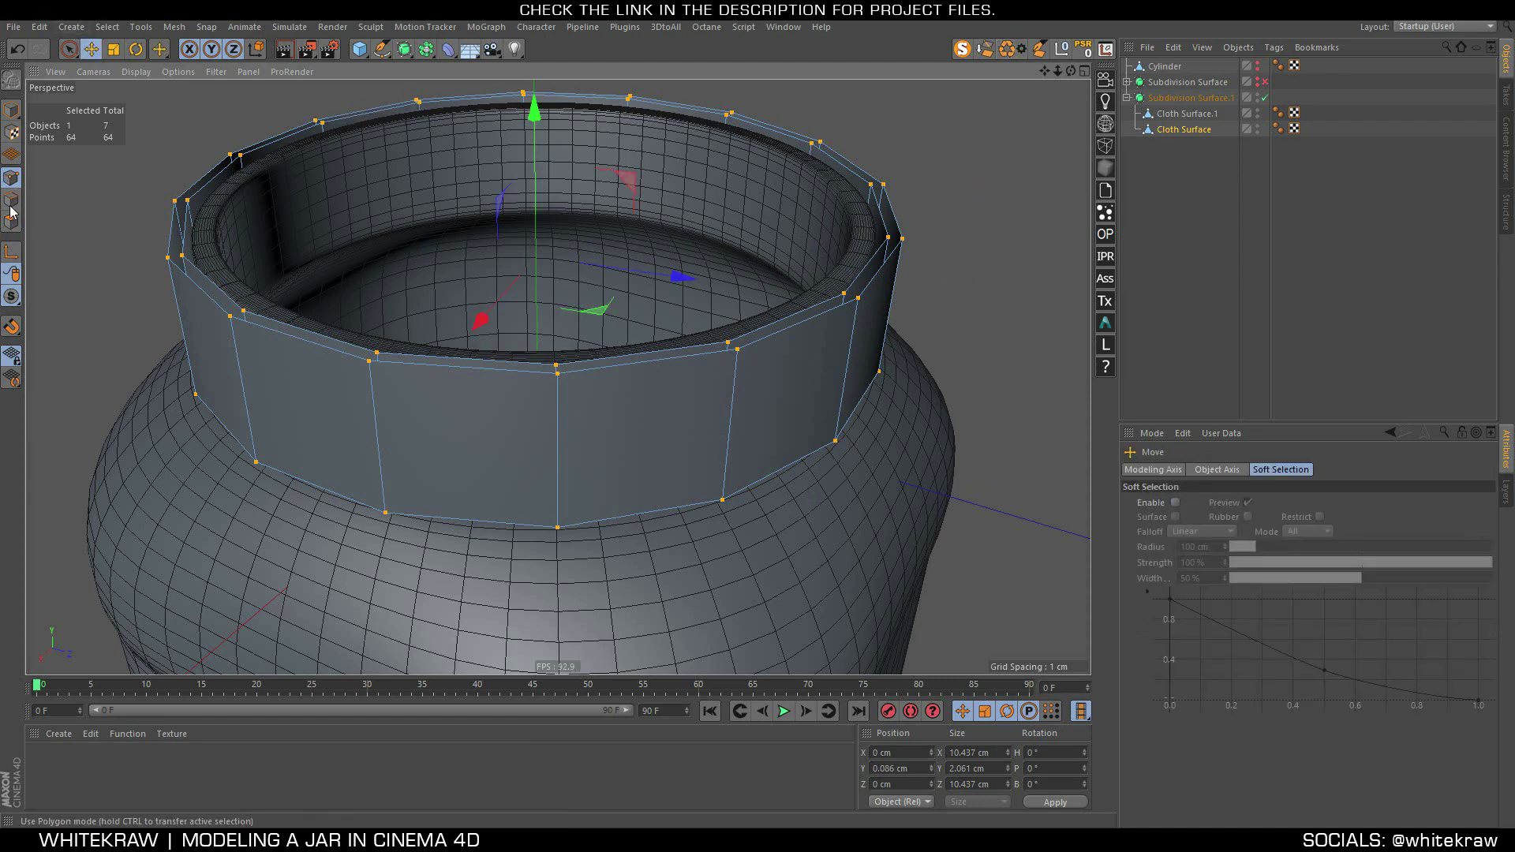
key("Return")
double_click(198, 285)
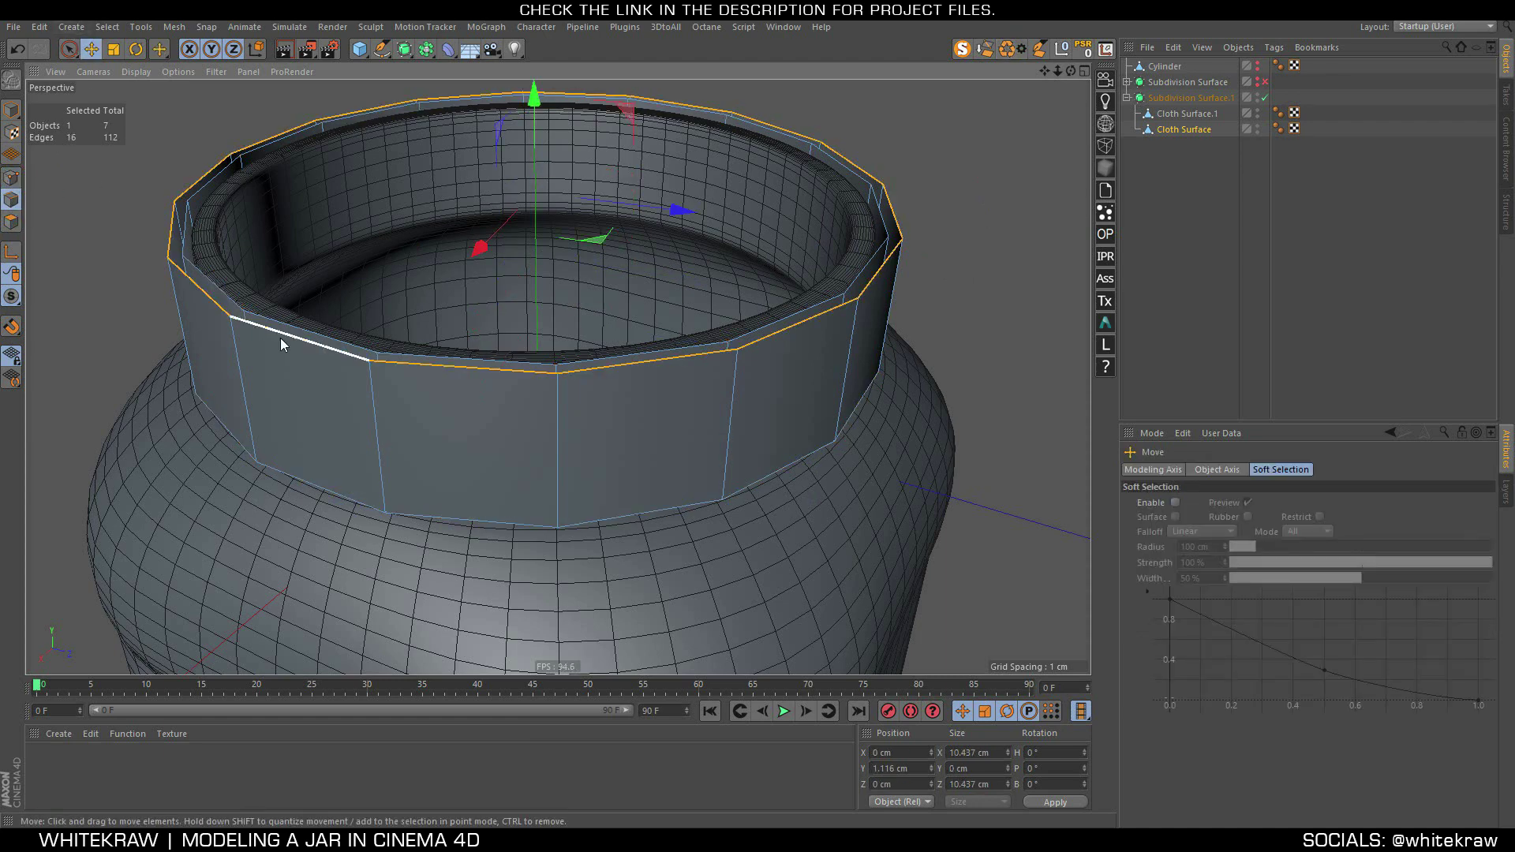
In the side view, raise the top rim edge loop about 0.17 cm on Y to roughly 1.32 cm
middle_click(345, 418)
middle_click(456, 540)
scroll(450, 568, "down", 2)
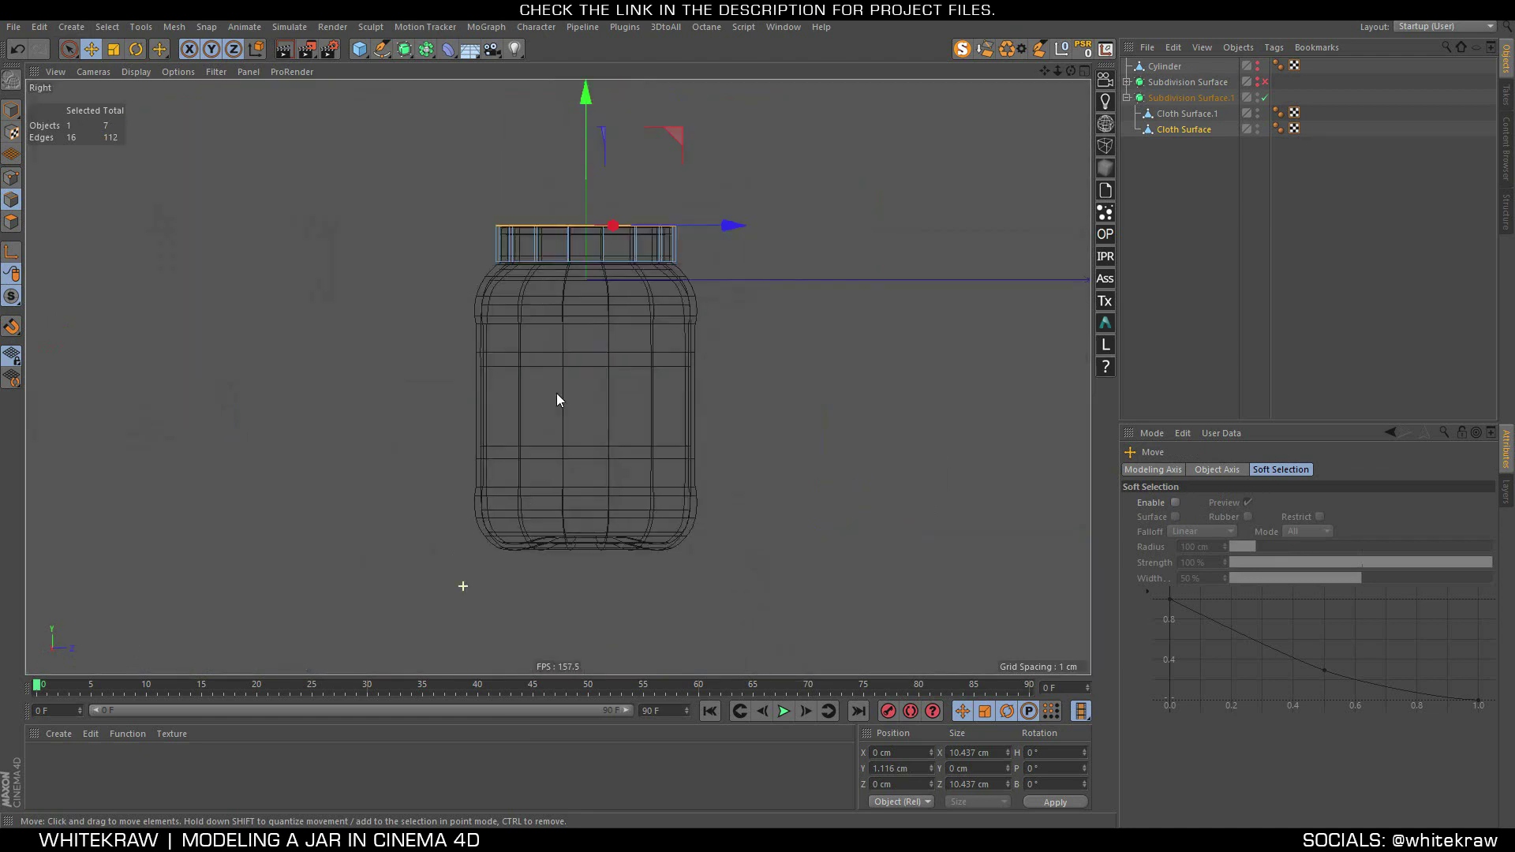
scroll(574, 193, "up", 4)
scroll(624, 246, "up", 4)
scroll(624, 245, "up", 2)
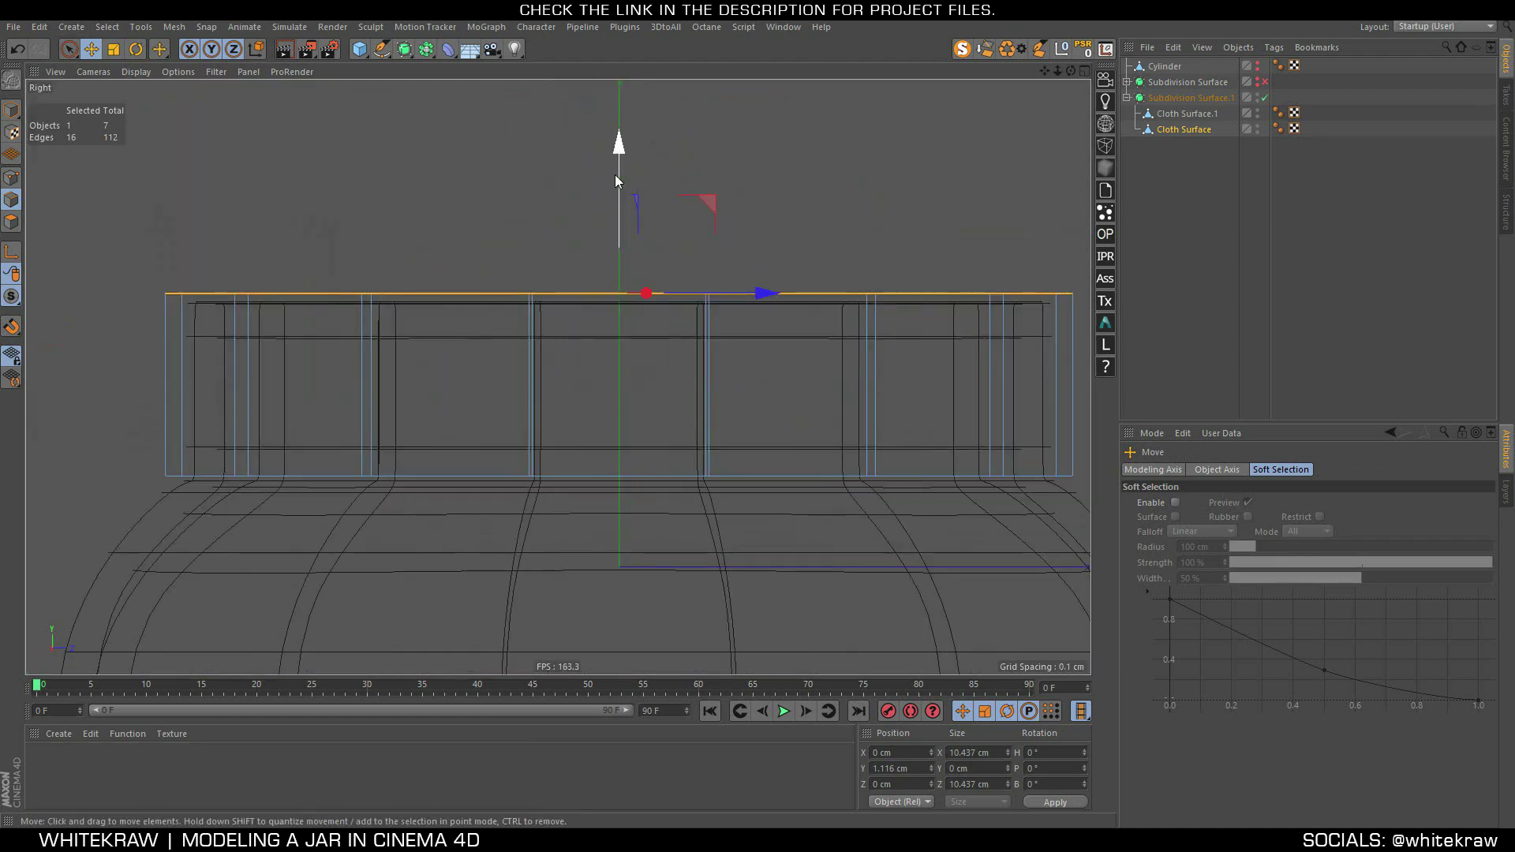
left_click_drag(616, 180, 620, 153)
Extrude the rim edges inward twice with Scale, then nudge the inner loop up 0.07 cm
middle_click(396, 300)
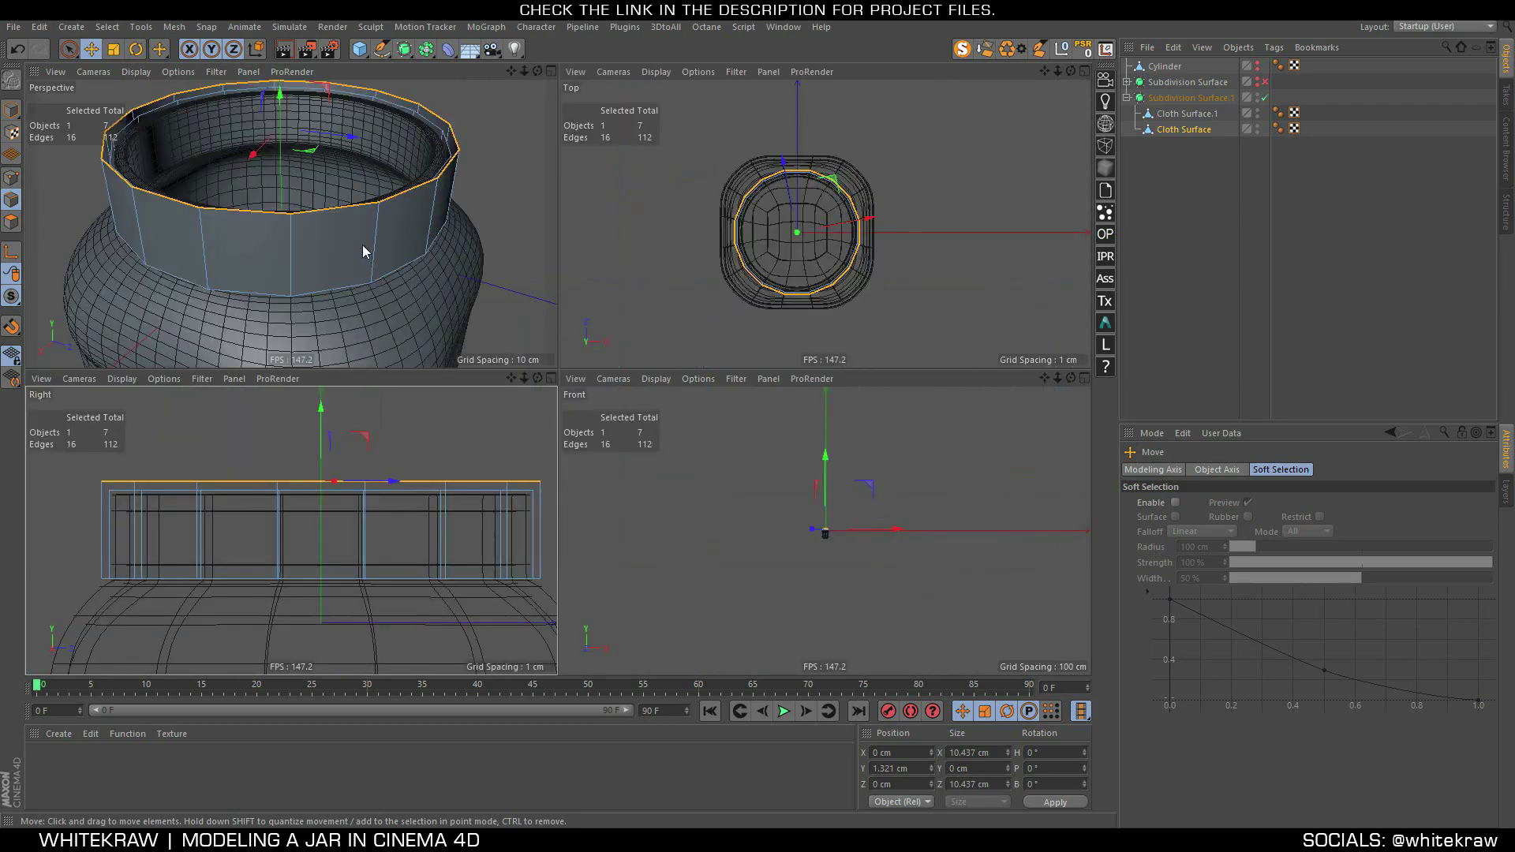
middle_click(363, 245)
key("t")
mouse_move(974, 382)
left_mouse_down("ctrl")
mouse_move(701, 365)
mouse_move(904, 367)
mouse_move(760, 387)
left_mouse_up("ctrl")
left_click_drag(876, 410, 600, 417, "ctrl")
key("e")
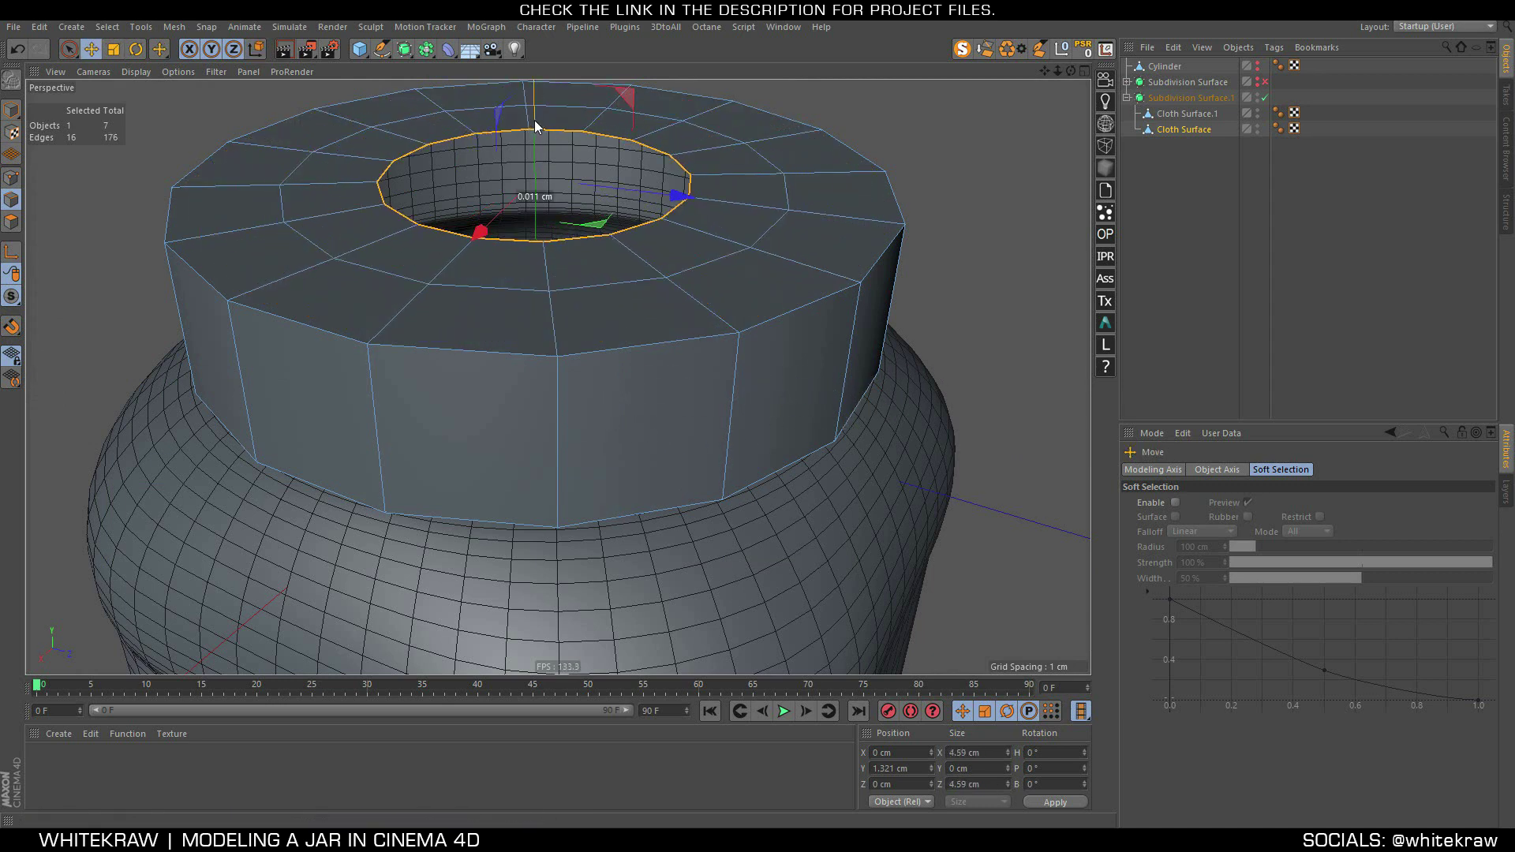
left_click_drag(534, 120, 535, 124)
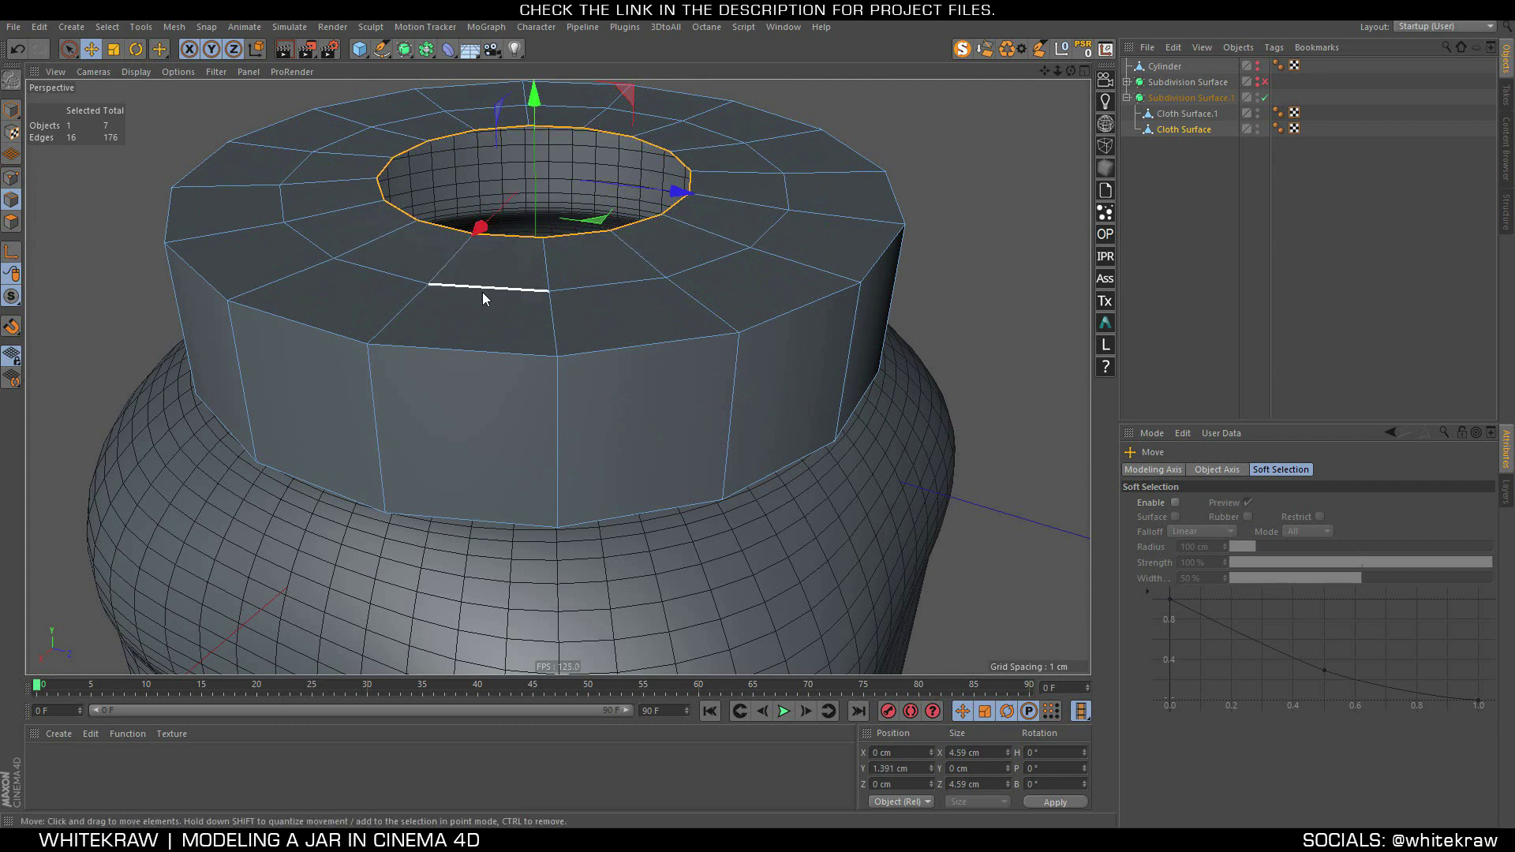
Undo the second extrusion and nudge, then re-extrude the inner loop inward at 55%
key("t")
key("ctrl+z")
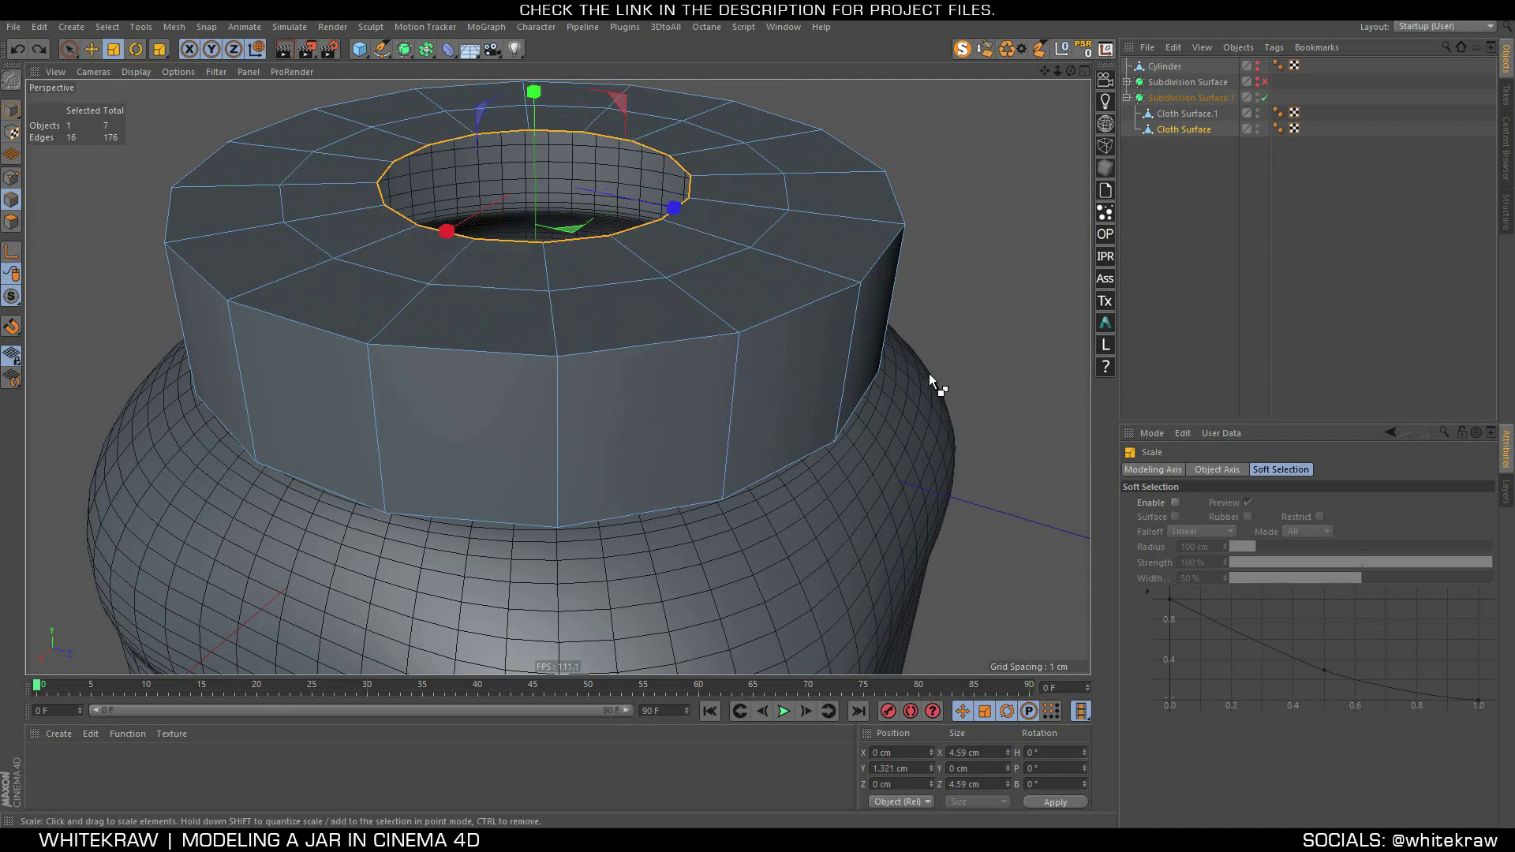
key("ctrl+z")
left_click_drag(929, 373, 587, 367, "ctrl")
mouse_move(584, 306)
left_mouse_down("alt")
mouse_move(568, 336)
mouse_move(594, 335)
left_mouse_up("alt")
scroll(593, 335, "up", 3)
scroll(612, 433, "down", 5)
mouse_move(612, 433)
left_mouse_down("alt")
mouse_move(490, 502)
mouse_move(503, 475)
mouse_move(482, 414)
mouse_move(518, 427)
left_mouse_up("alt")
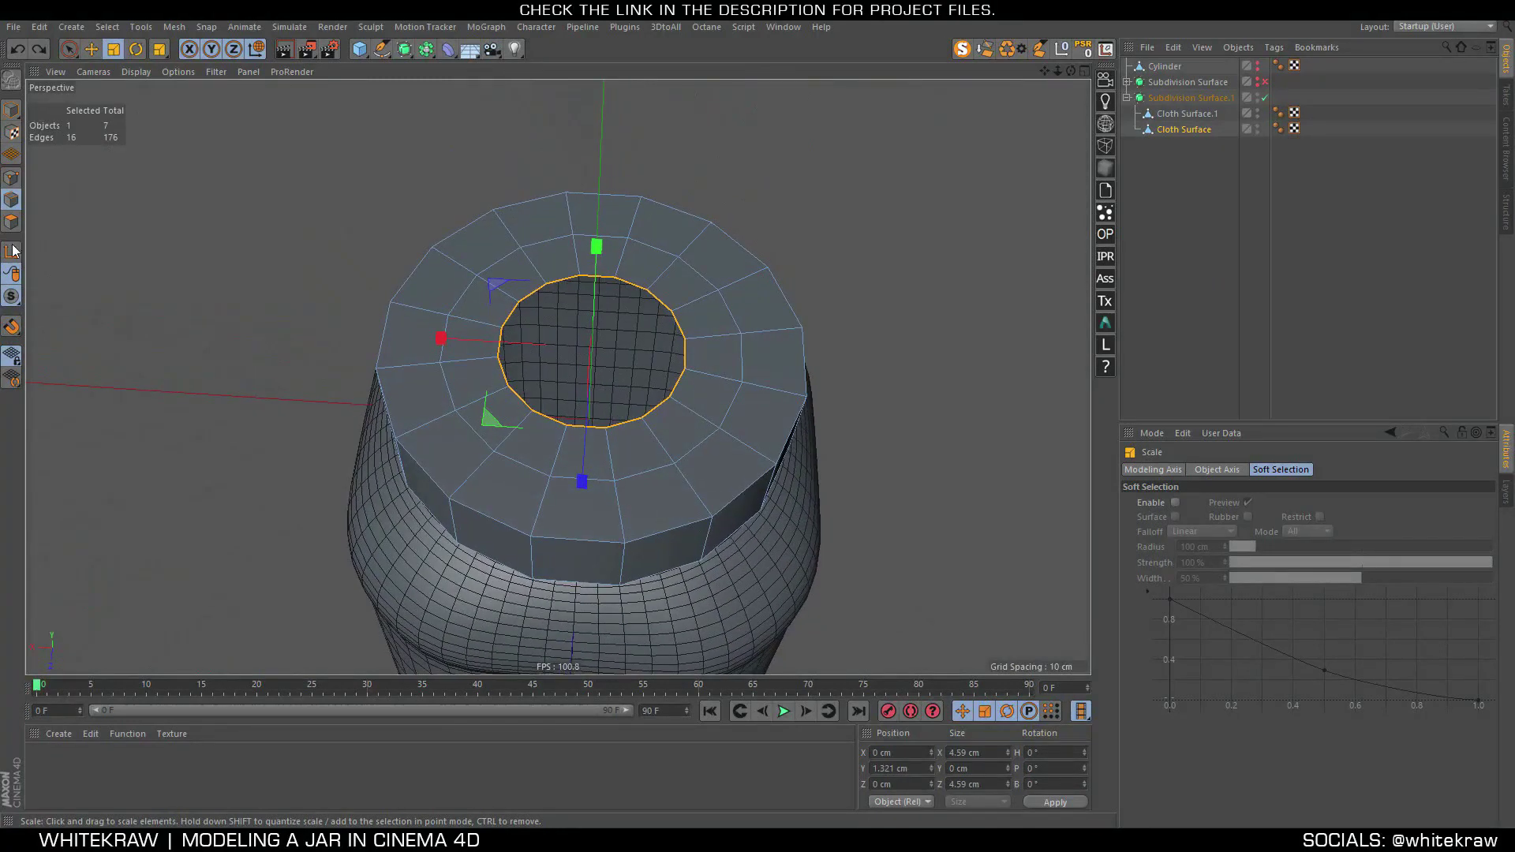
Bridge polygons across the middle and left of the cap's central opening
right_click(450, 430)
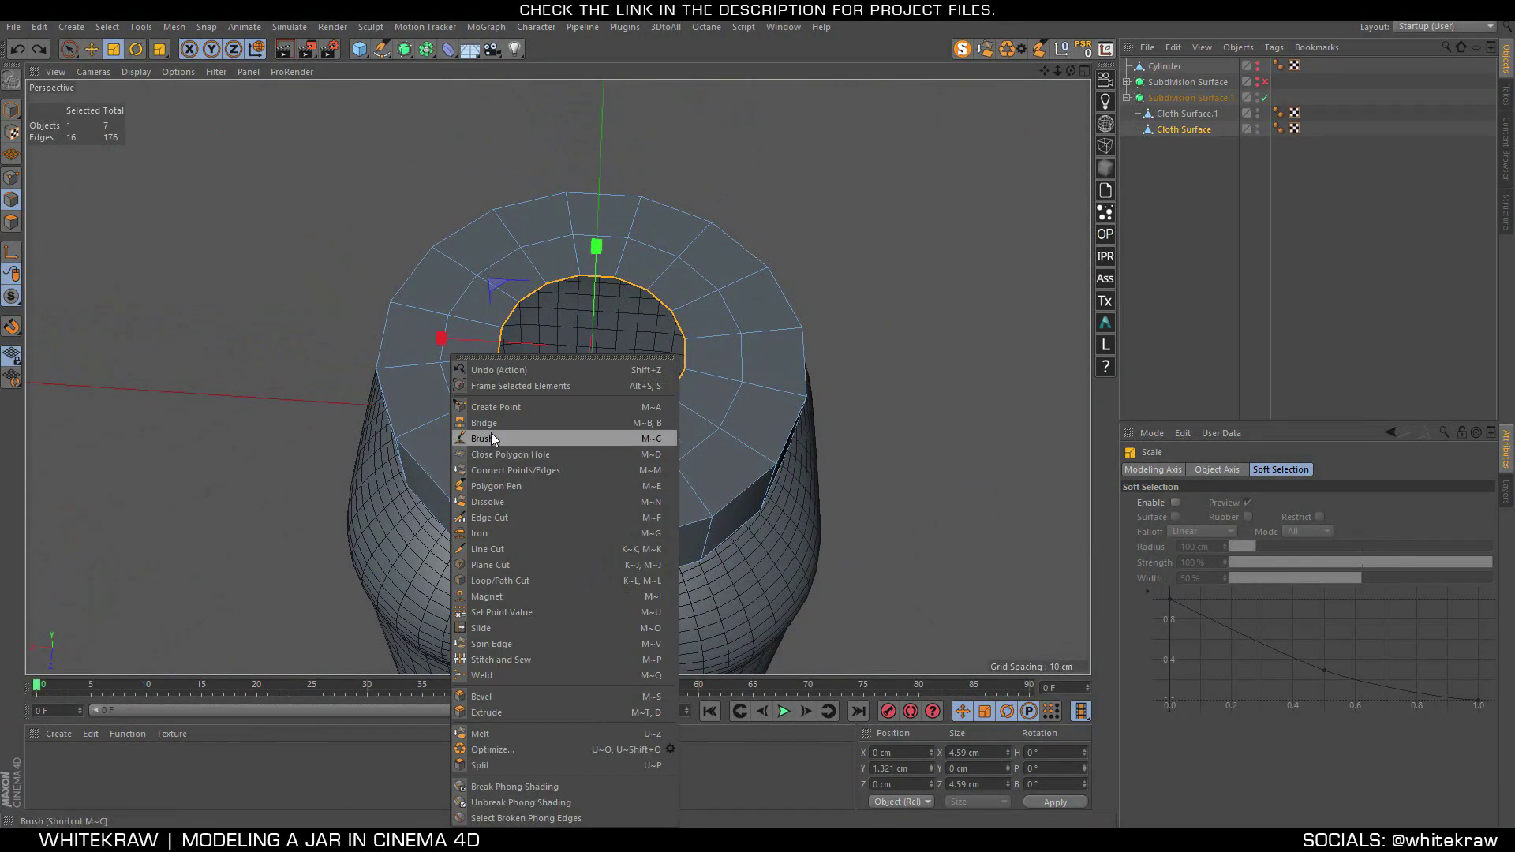
left_click(513, 438)
scroll(620, 361, "up", 4)
left_click_drag(562, 497, 585, 225)
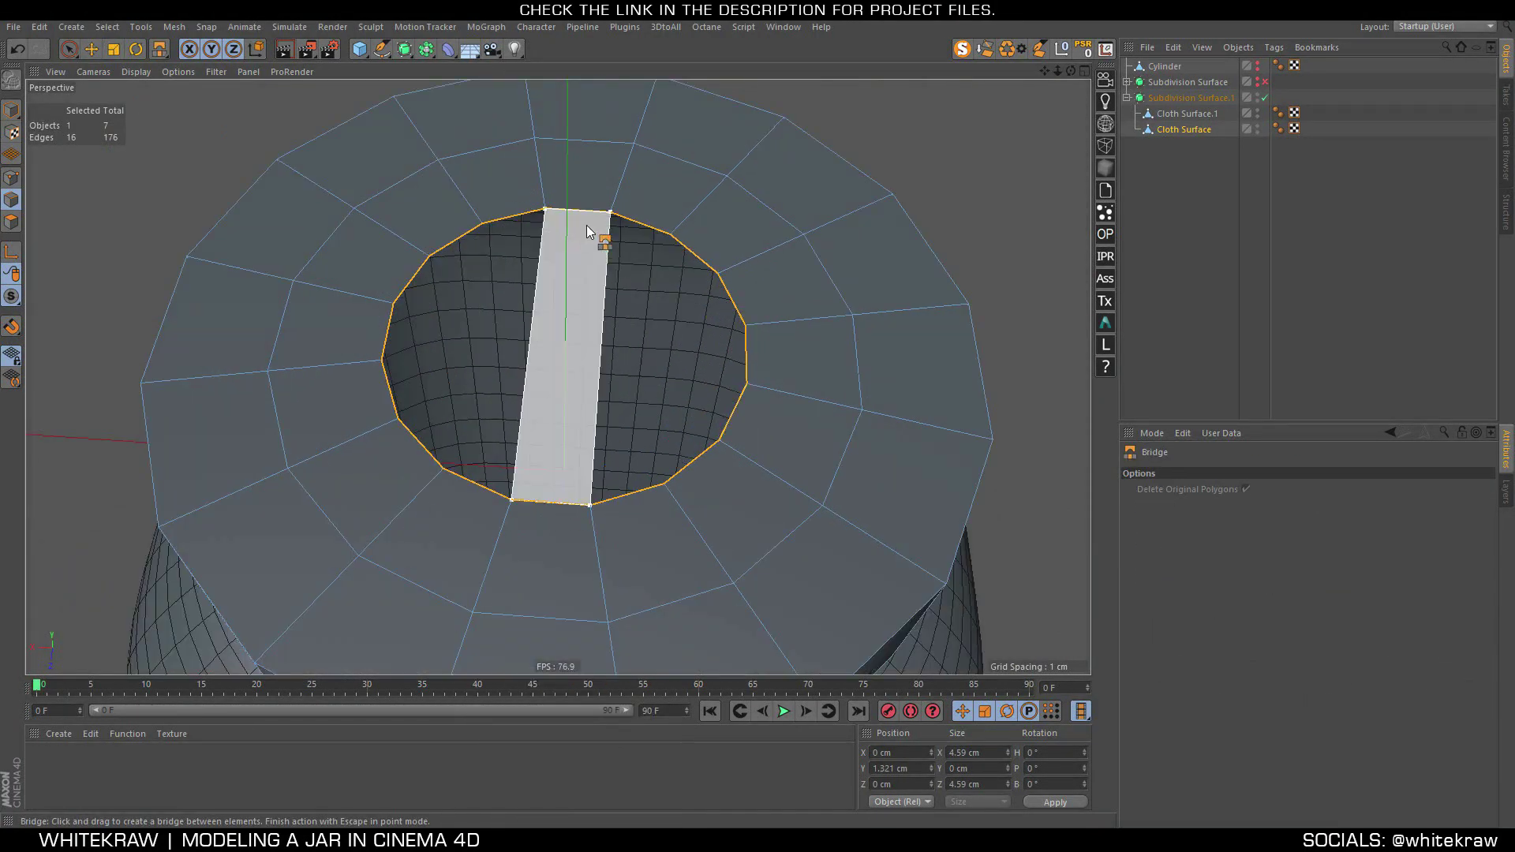
mouse_move(574, 301)
left_mouse_down("alt")
mouse_move(676, 498)
mouse_move(636, 229)
left_mouse_up("alt")
left_click_drag(502, 337, 504, 237)
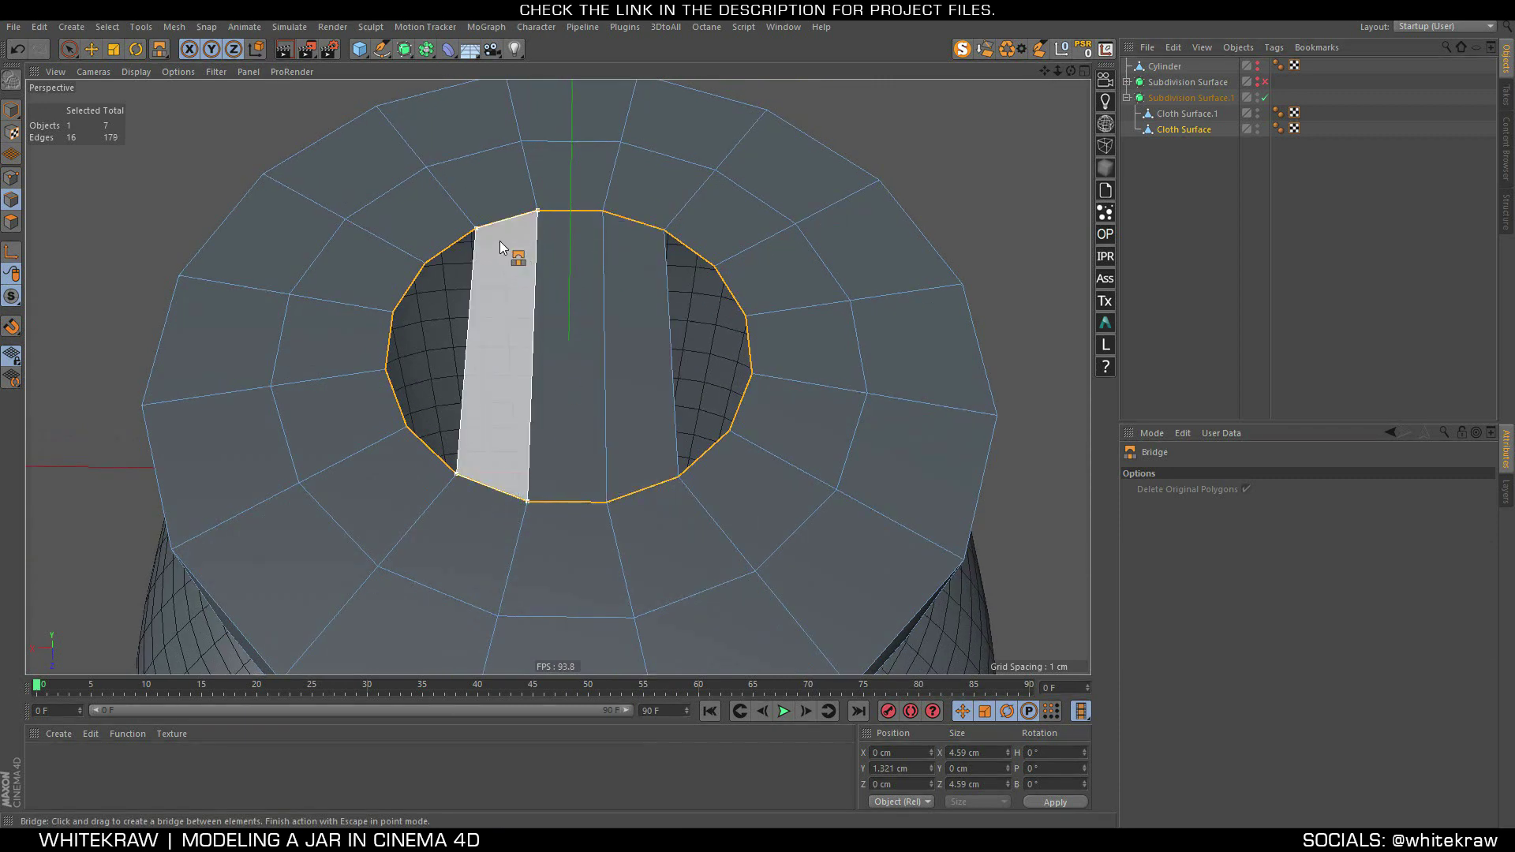
Add two loop cuts at 33.333% through the bridge polygons
key("k")
key("l")
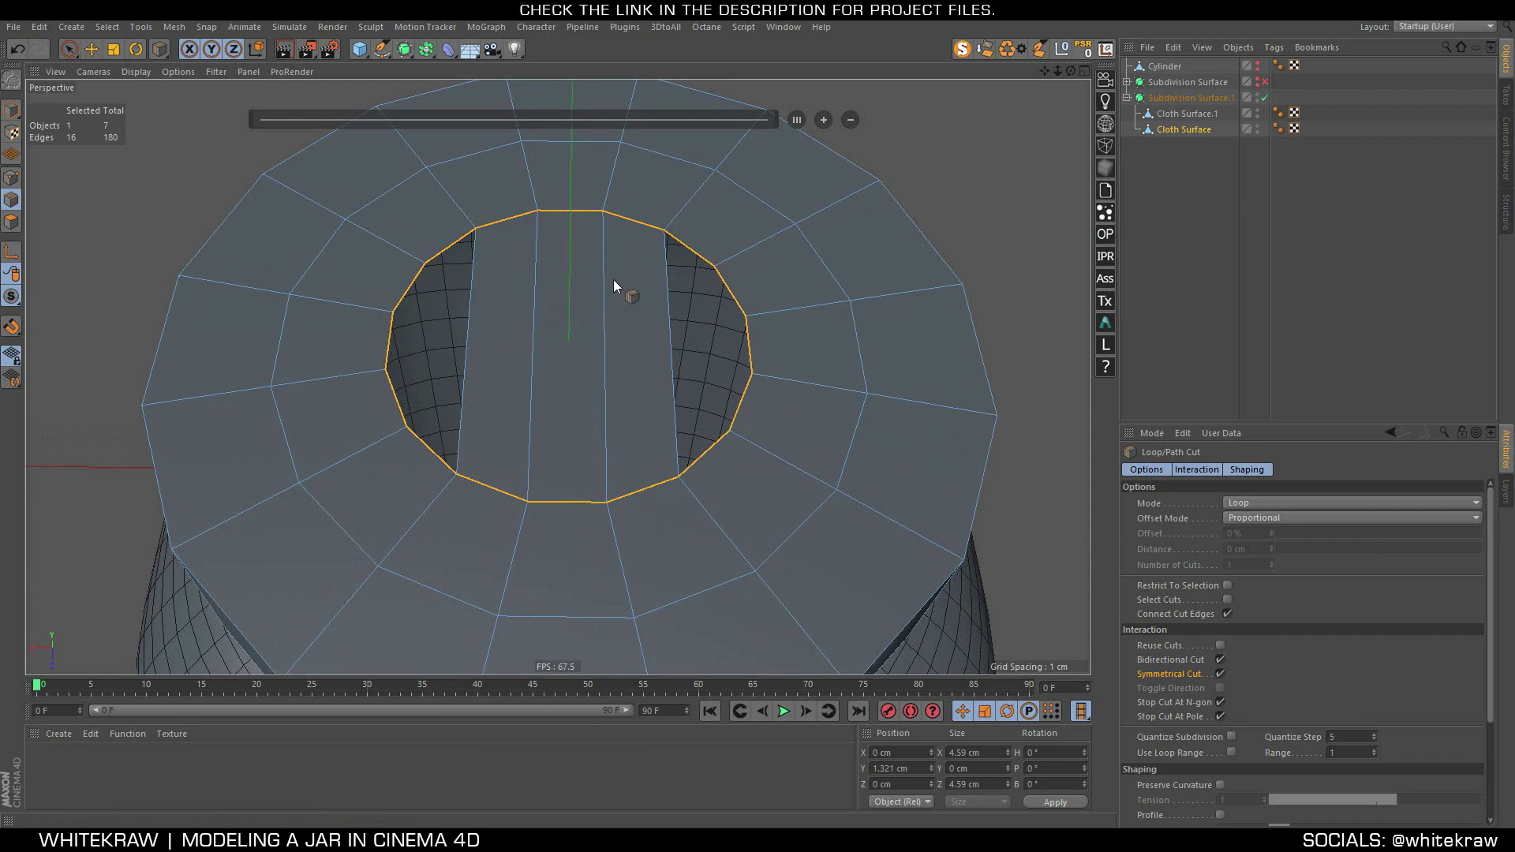
left_click(613, 284)
left_click(823, 120)
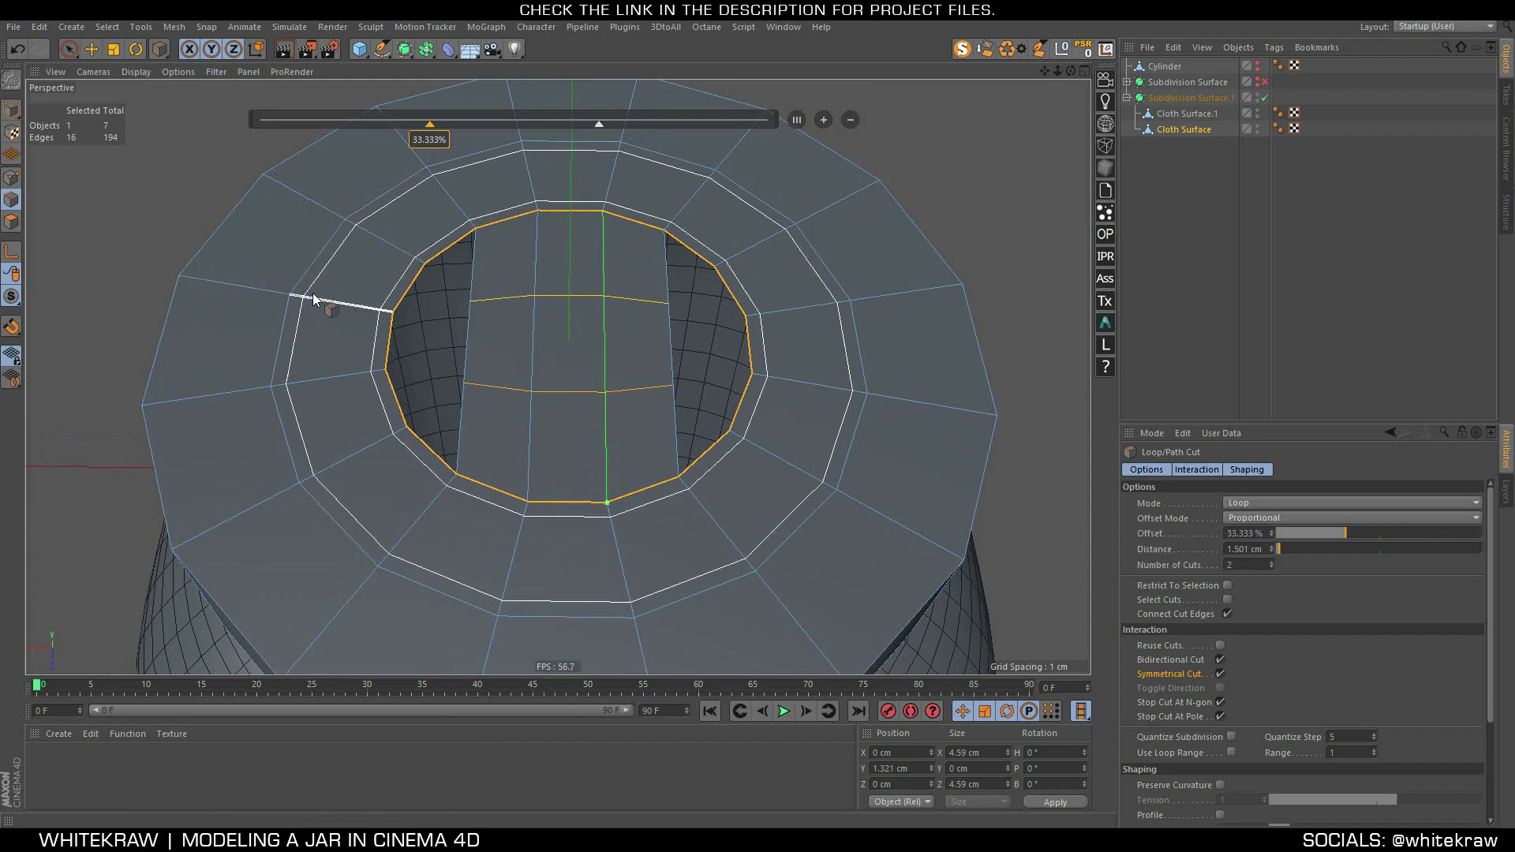
Bridge the remaining upper-left, lower-left, lower-right, upper-right and left gaps to close the opening
key("m")
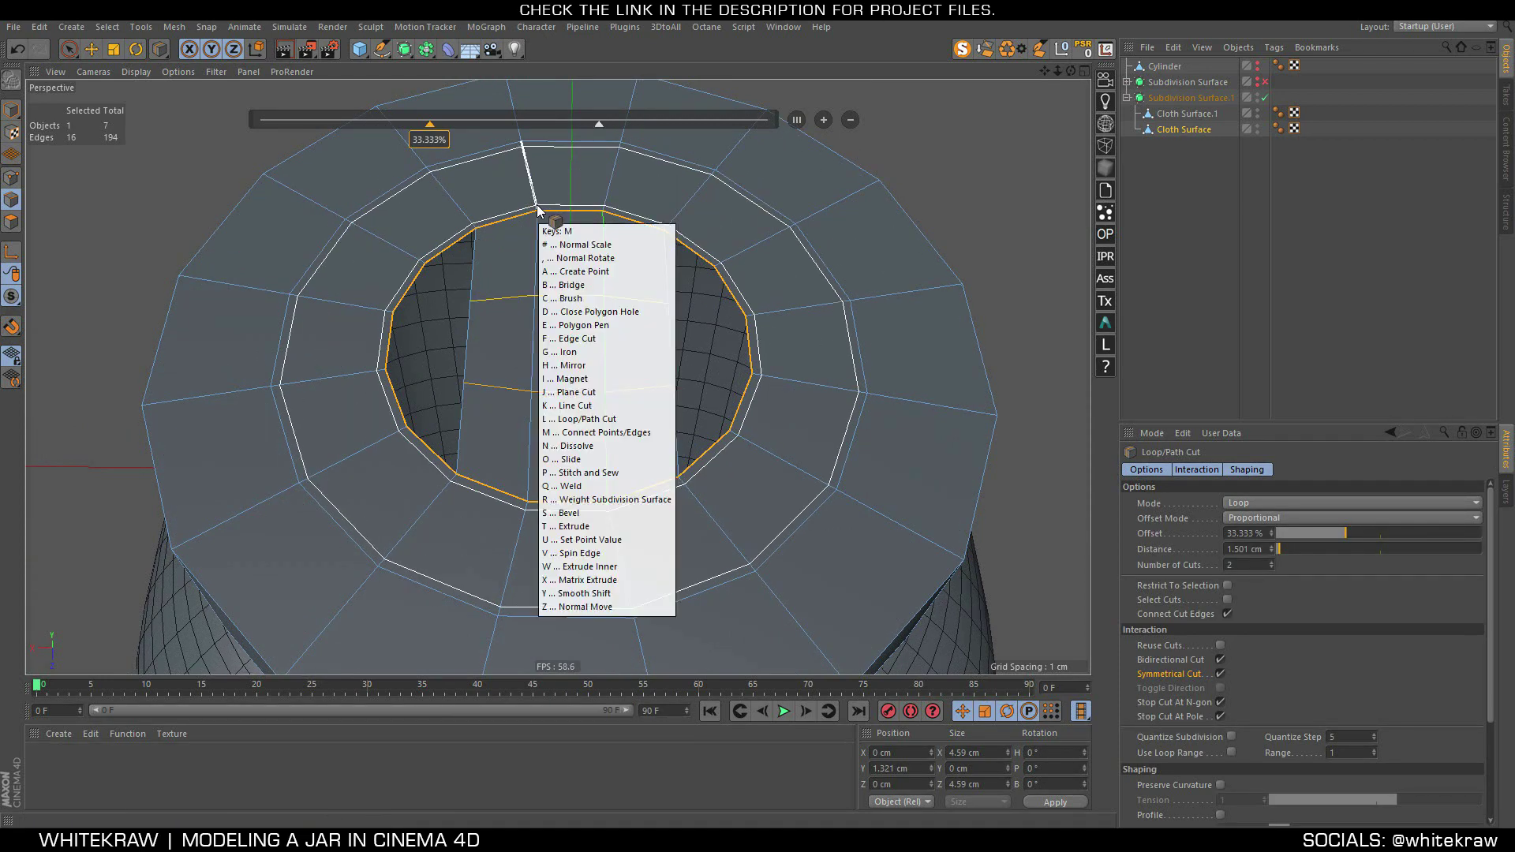
key("b")
left_click_drag(480, 268, 409, 288)
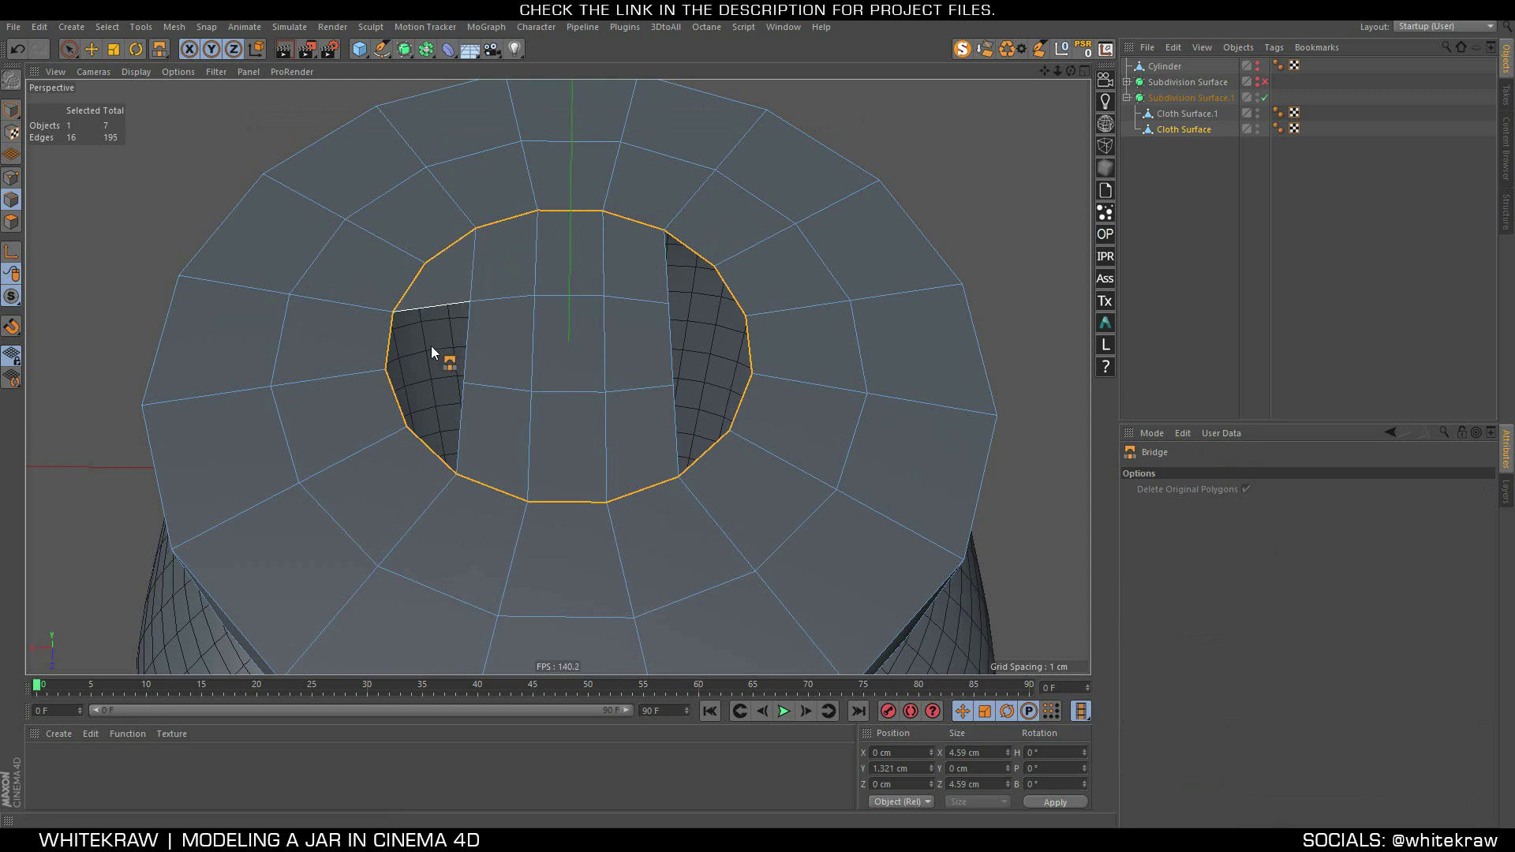
left_click_drag(390, 388, 391, 390)
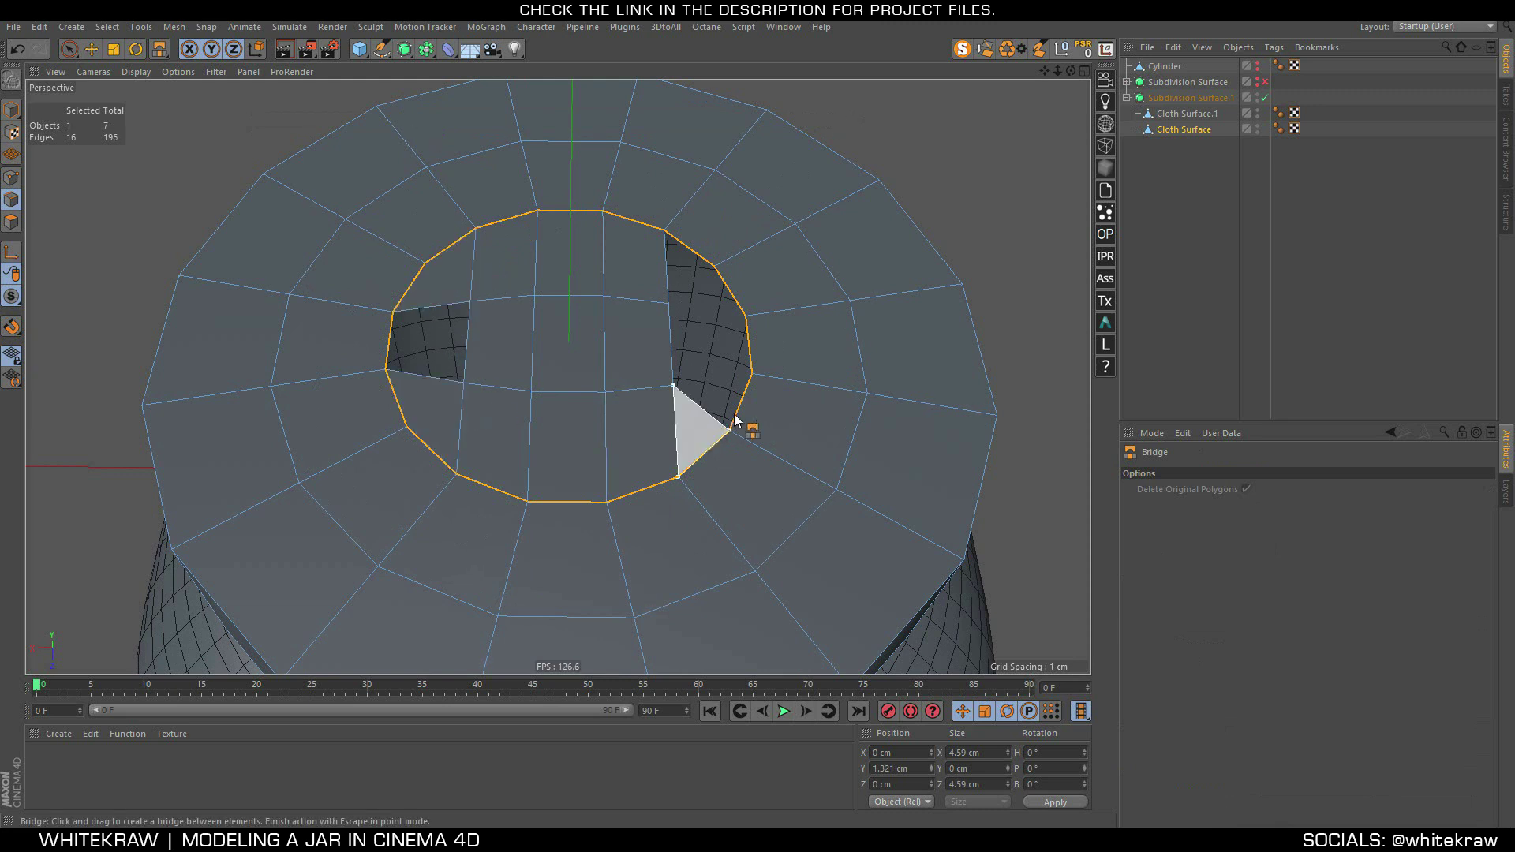
left_click_drag(735, 420, 734, 422)
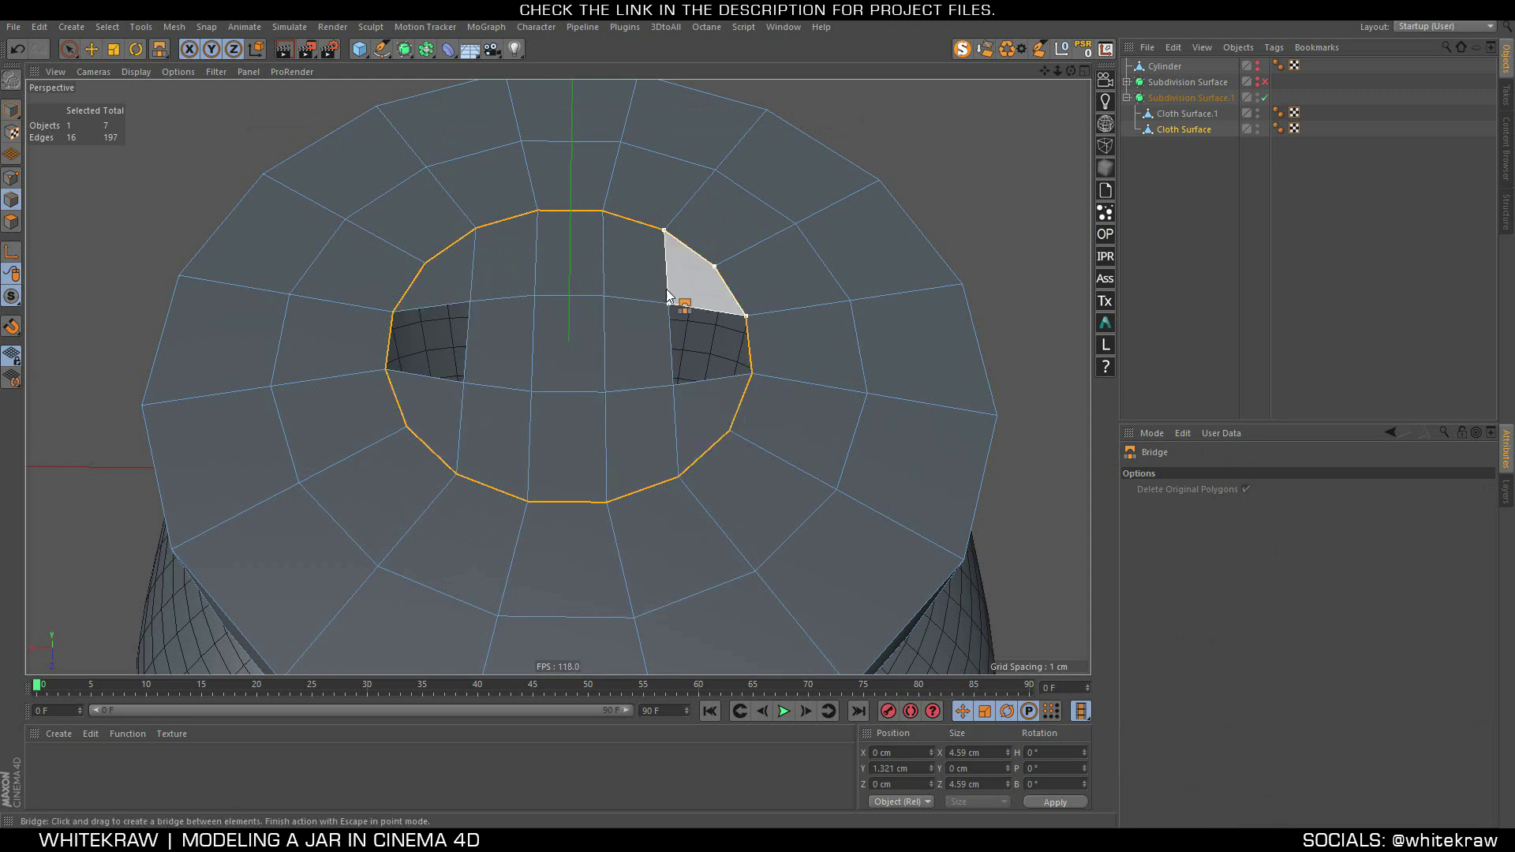
left_click_drag(661, 299, 671, 309)
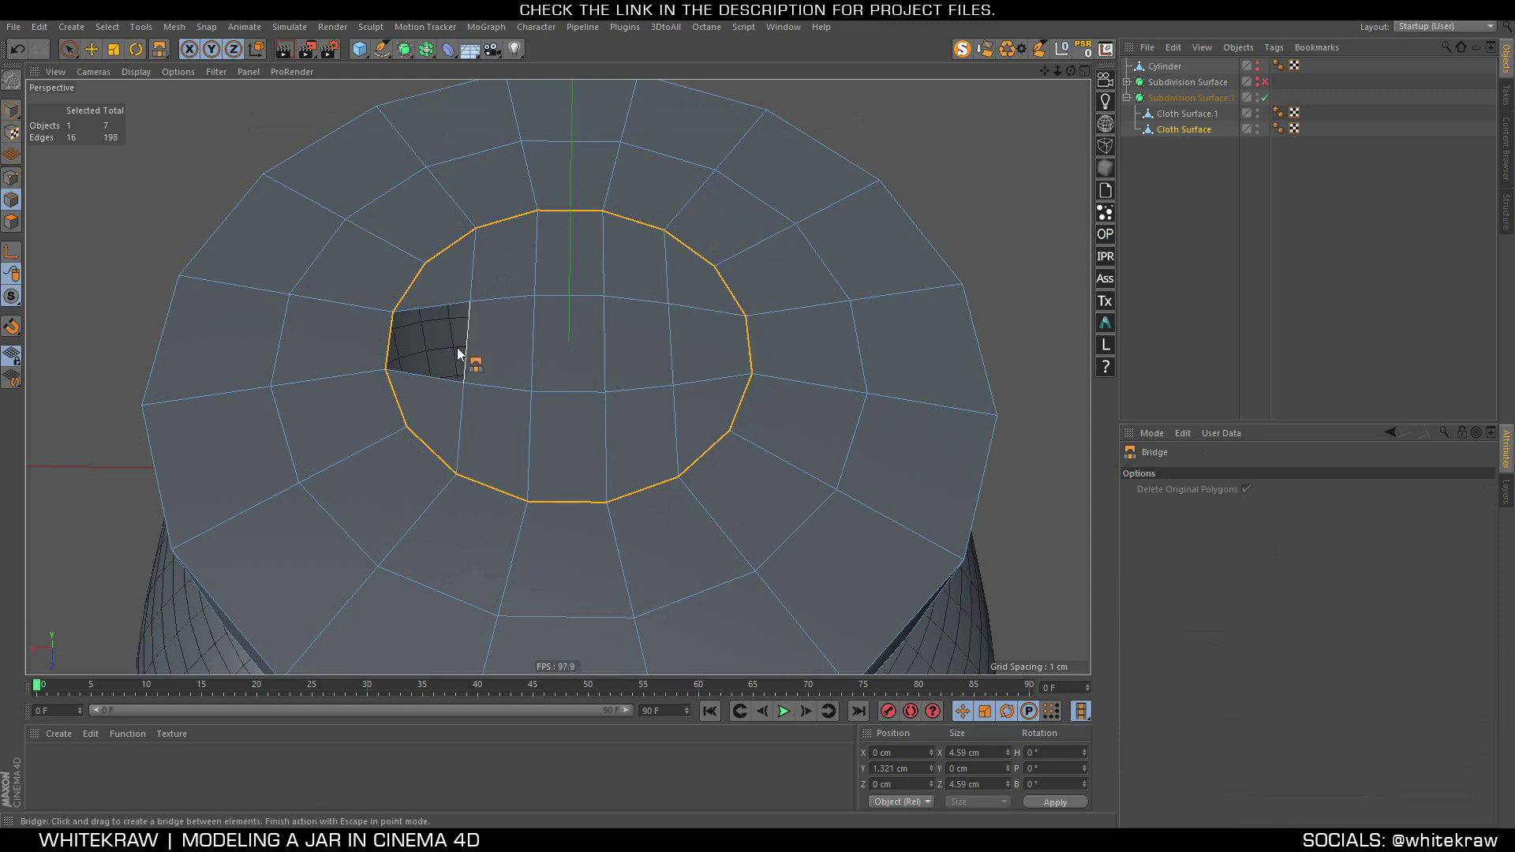
left_click_drag(457, 348, 400, 347)
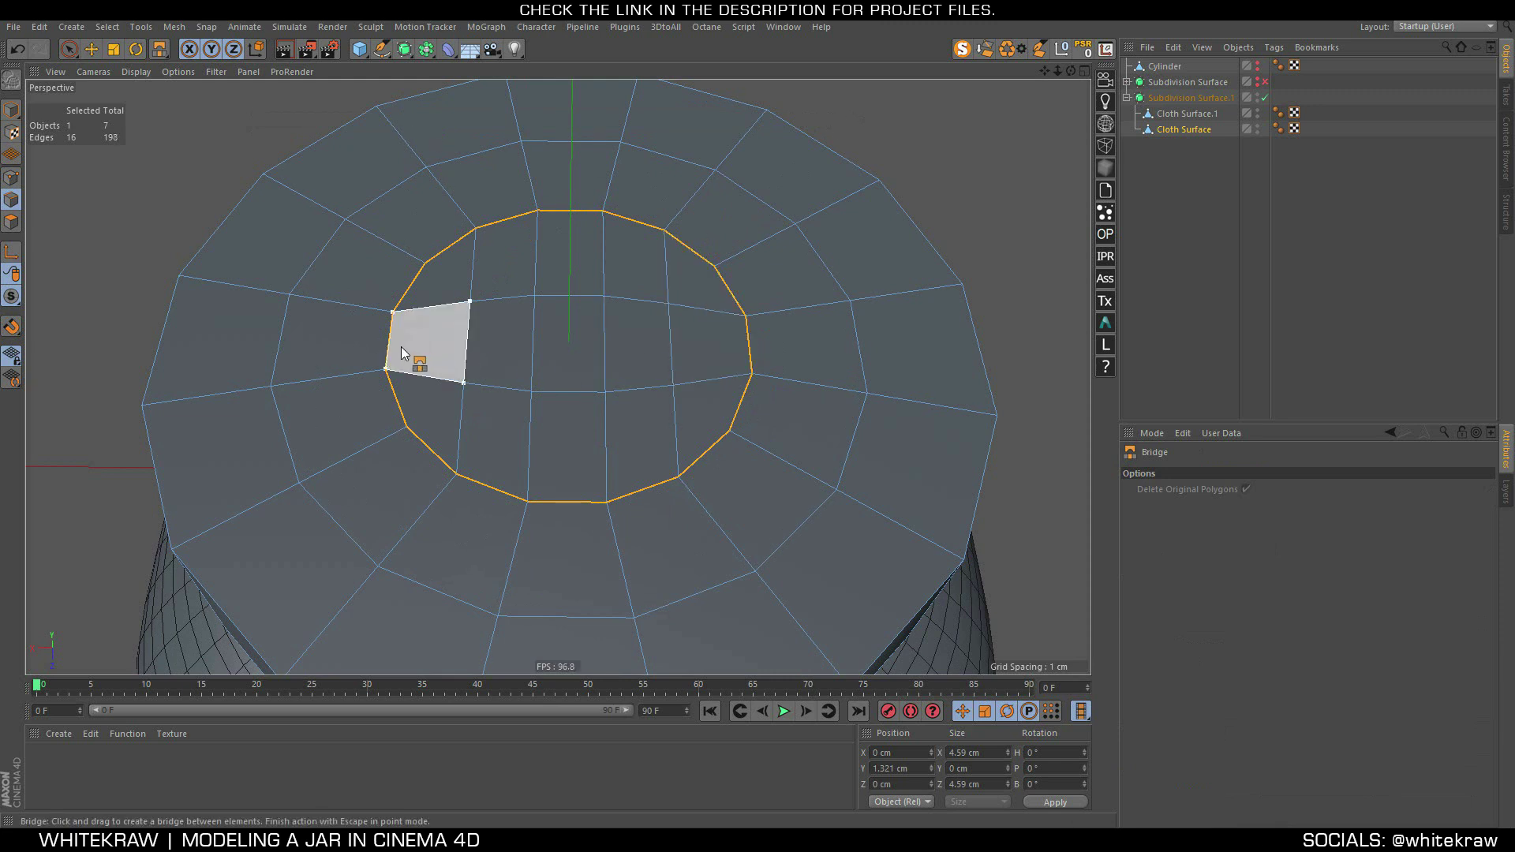
Select the central grid points and scale them outward about 123%
left_click(11, 178)
left_click(92, 49)
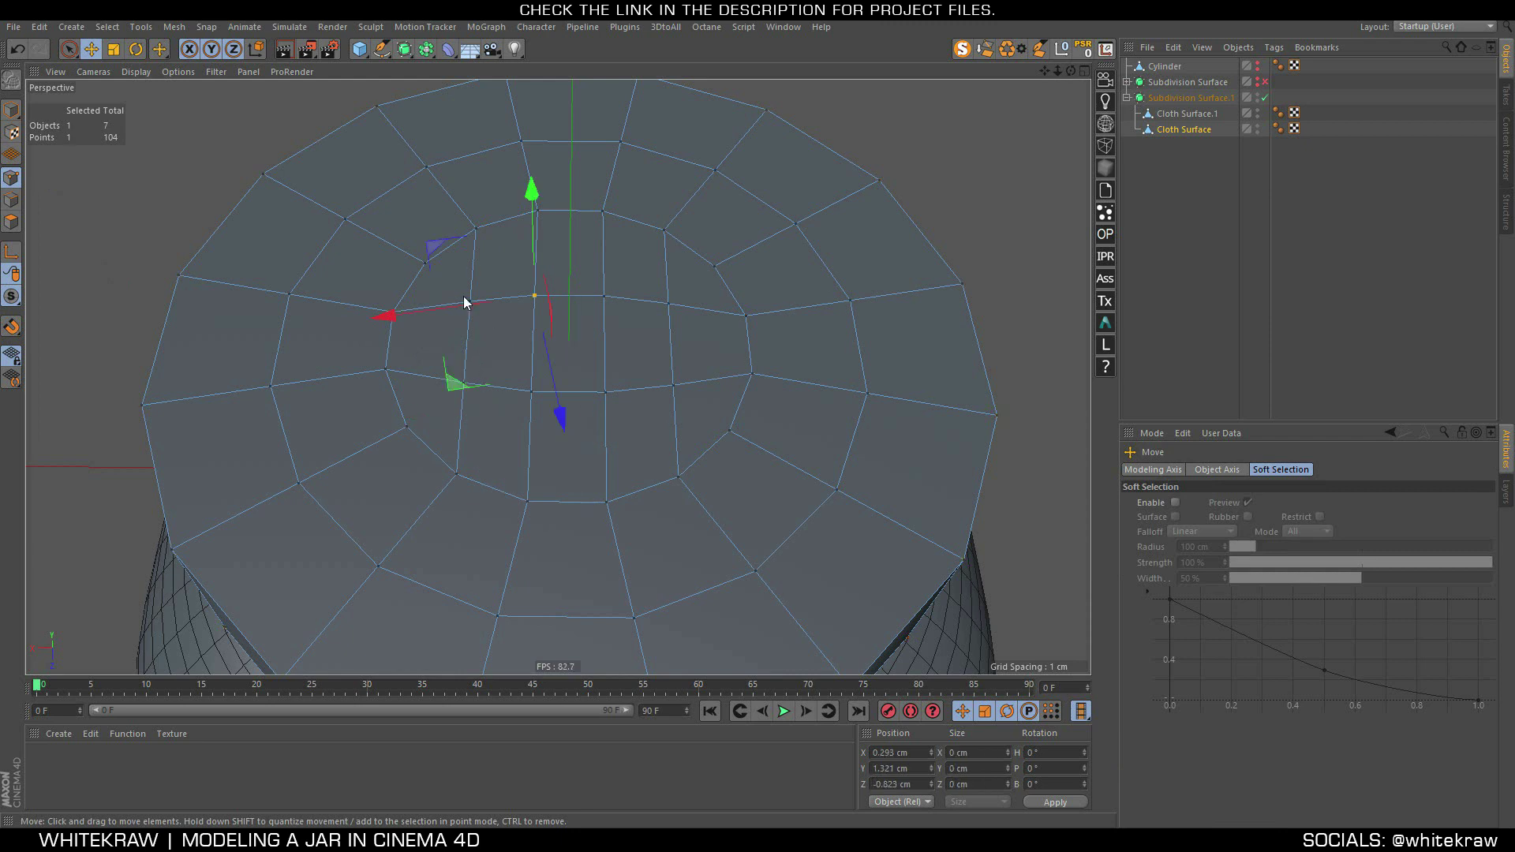
left_click(69, 49)
left_click(566, 327)
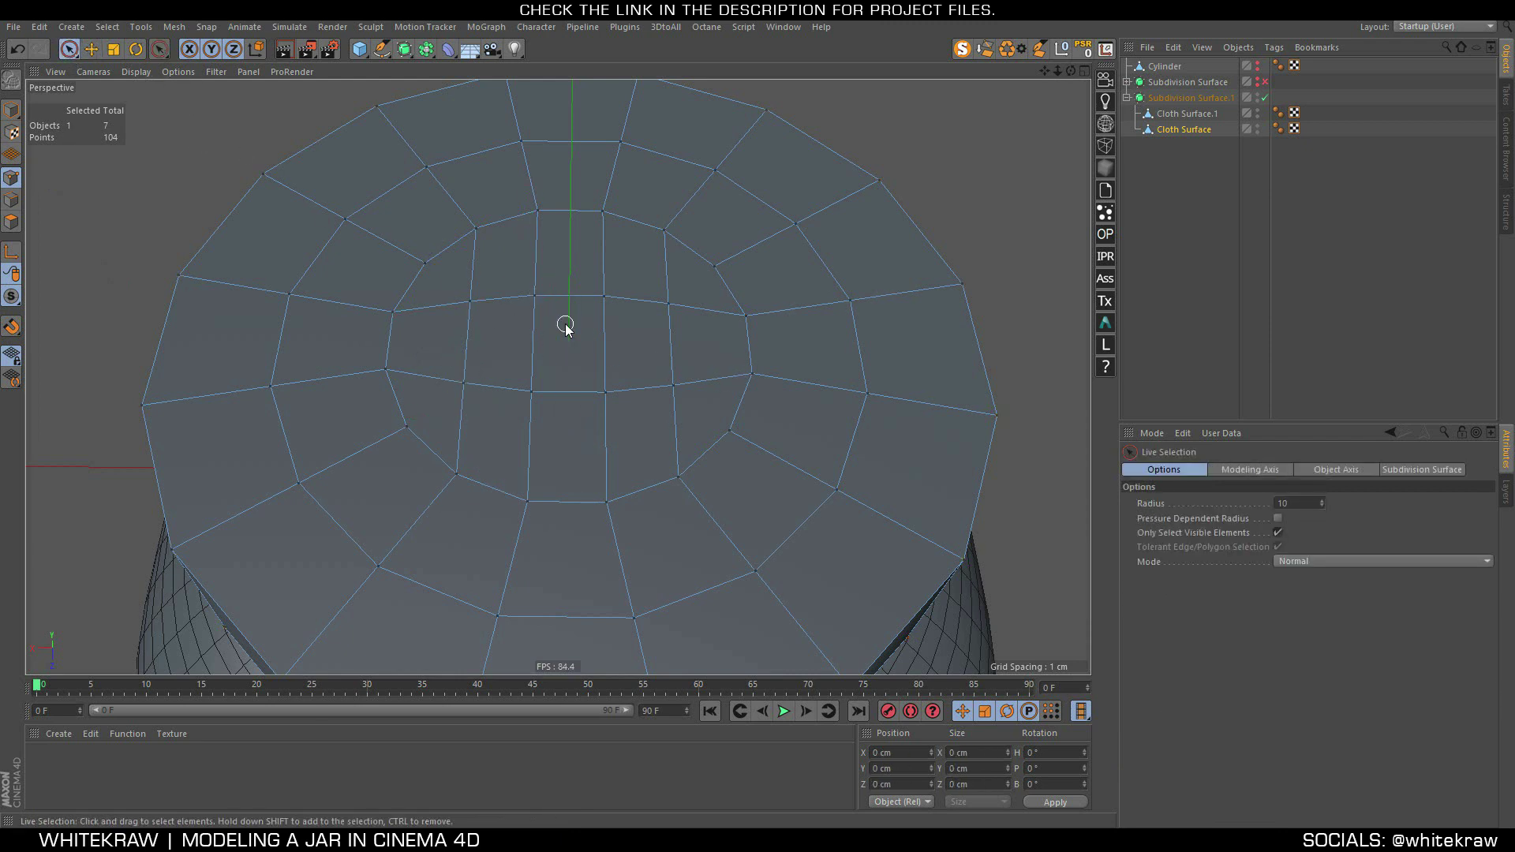
left_click(468, 306)
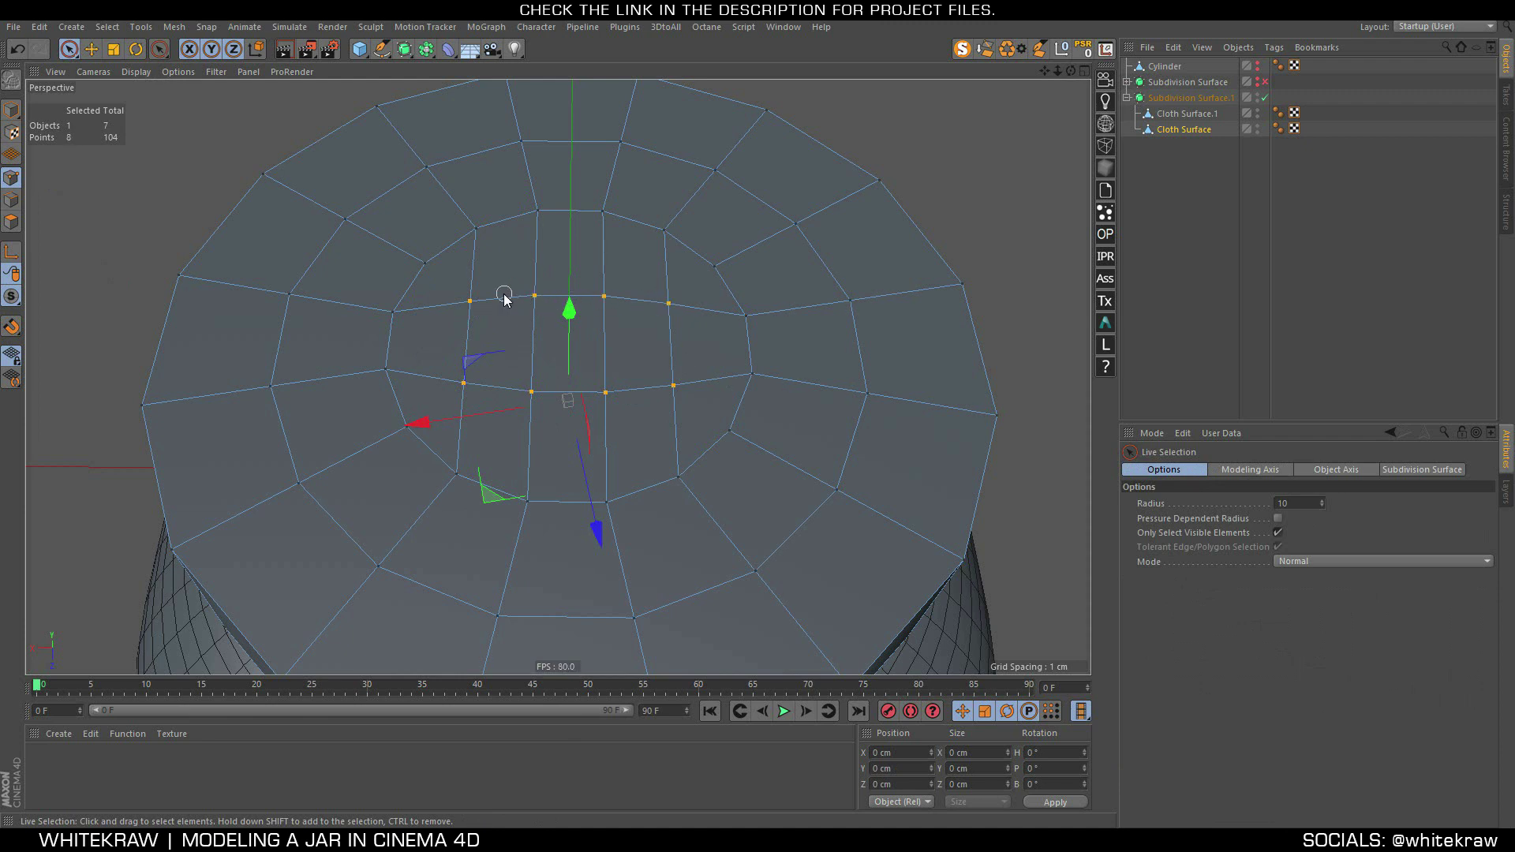
key("t")
left_click_drag(570, 486, 570, 510)
Select another central point, scale the four inner points to about 121%, then deselect all
key("space")
left_click(535, 288)
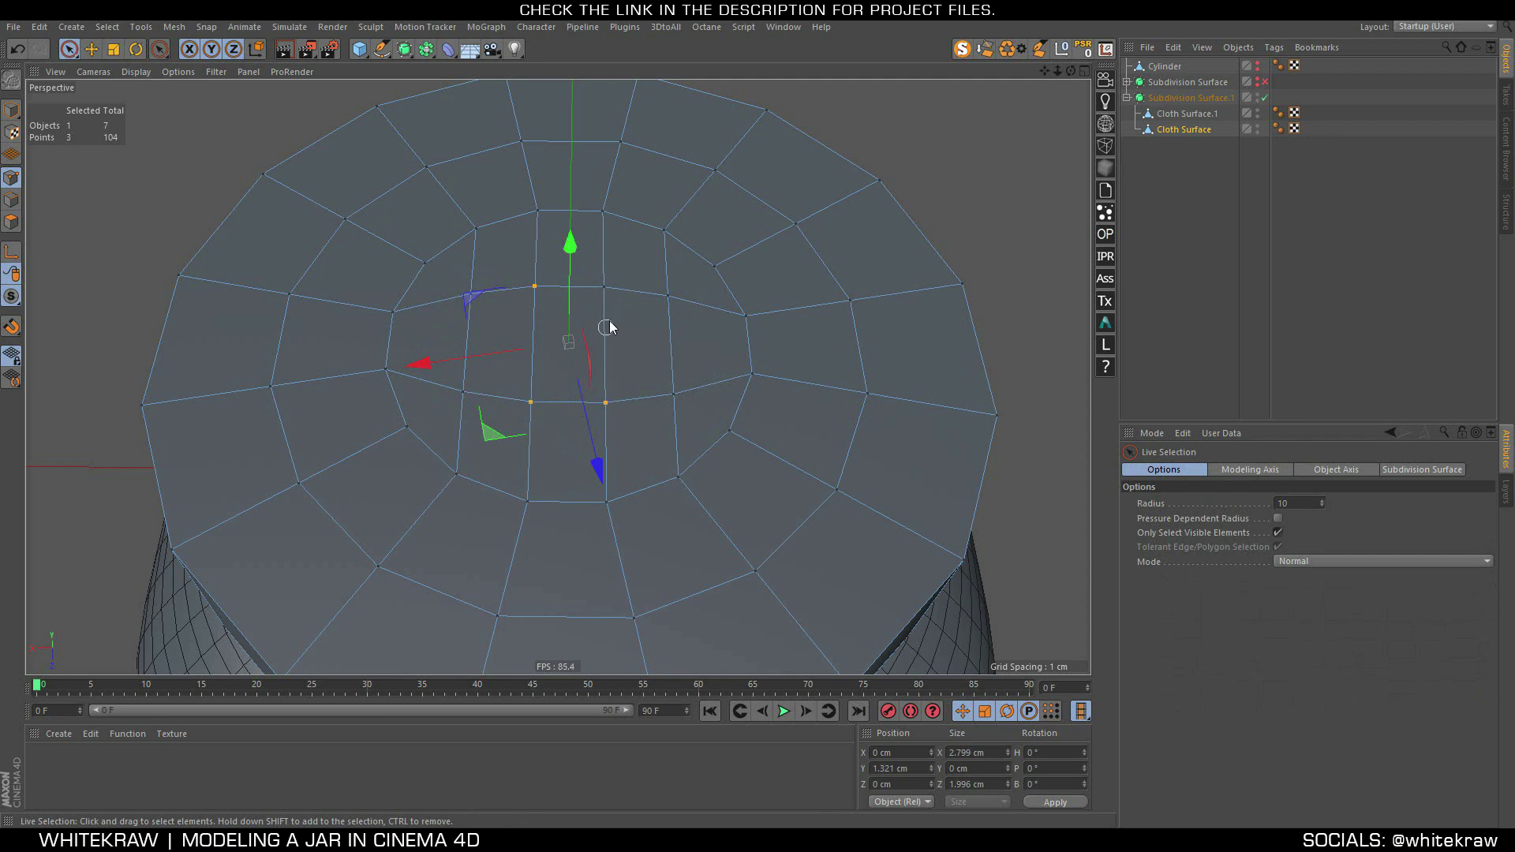
key("t")
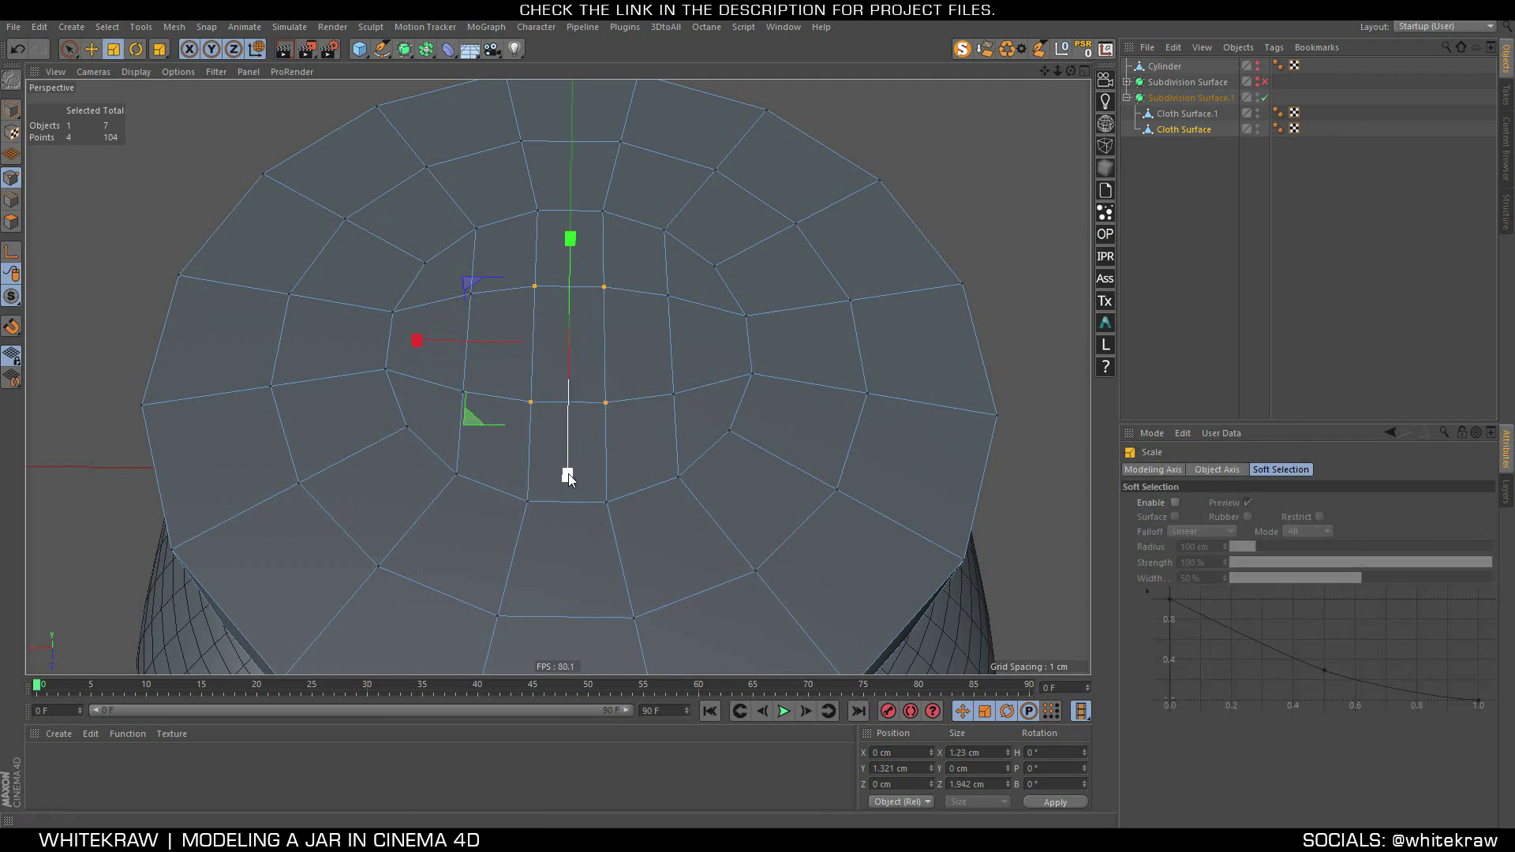
left_click_drag(568, 477, 570, 504)
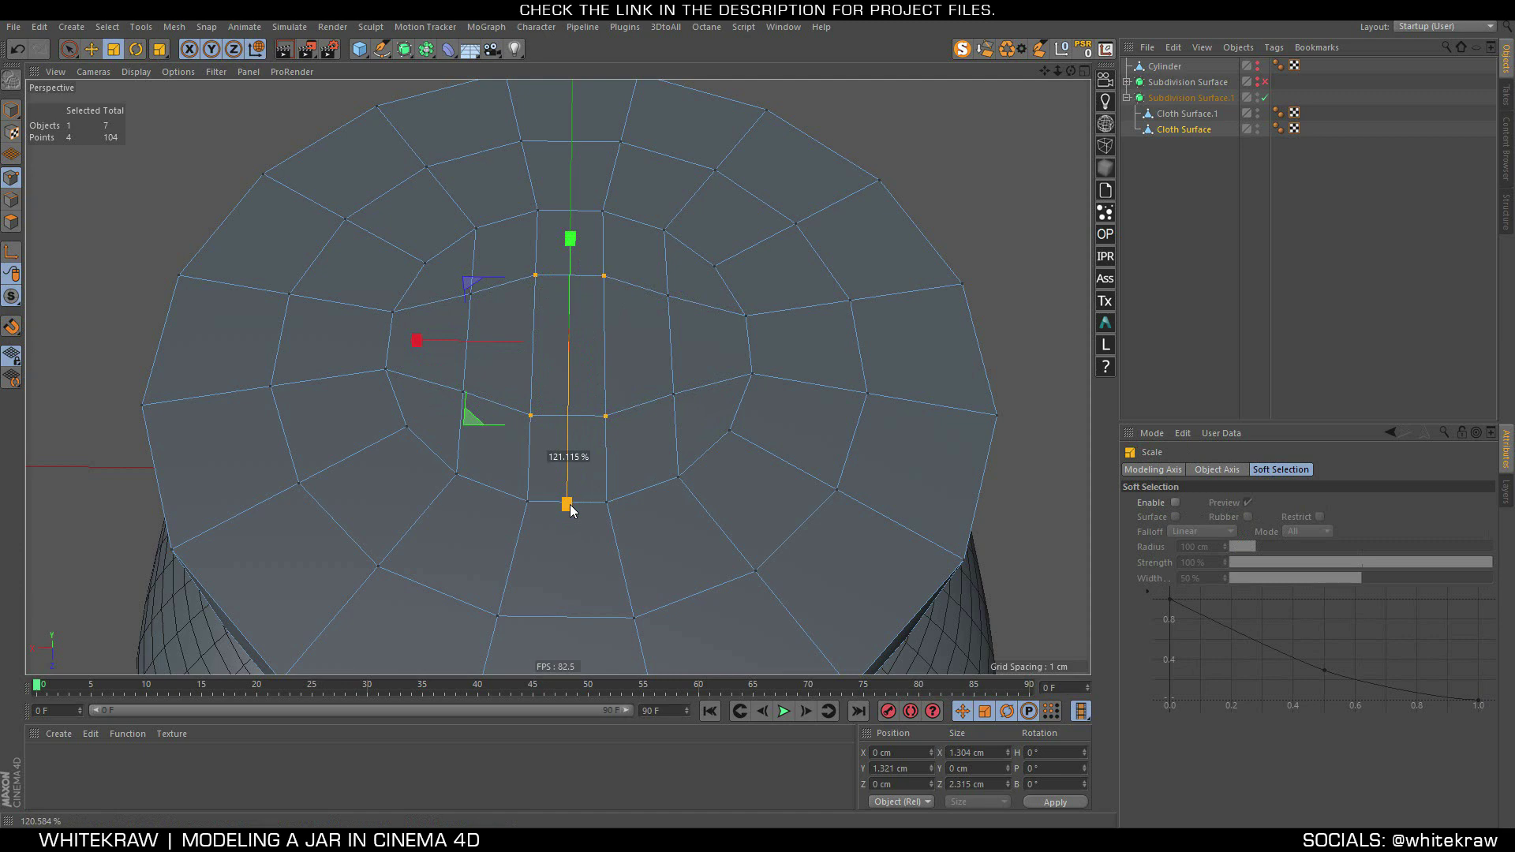
left_click(1180, 249)
mouse_move(694, 350)
left_mouse_down("alt")
mouse_move(617, 246)
mouse_move(622, 335)
left_mouse_up("alt")
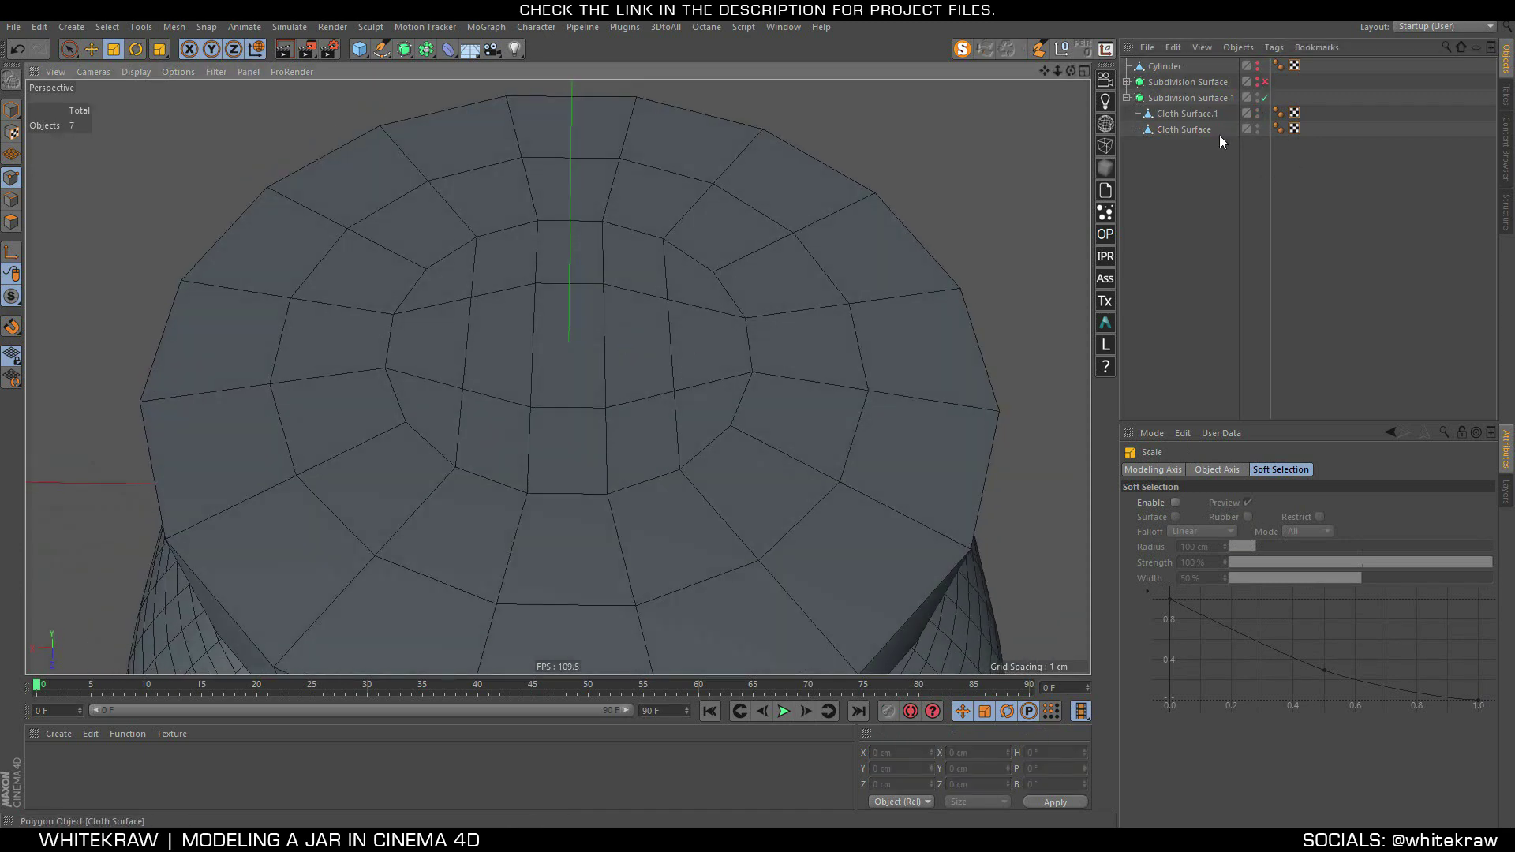
Rename Cloth Surface.1 to Bottle and the other cloth surface to Cap
scroll(760, 286, "down", 4)
scroll(760, 286, "down", 2)
scroll(760, 286, "up", 4)
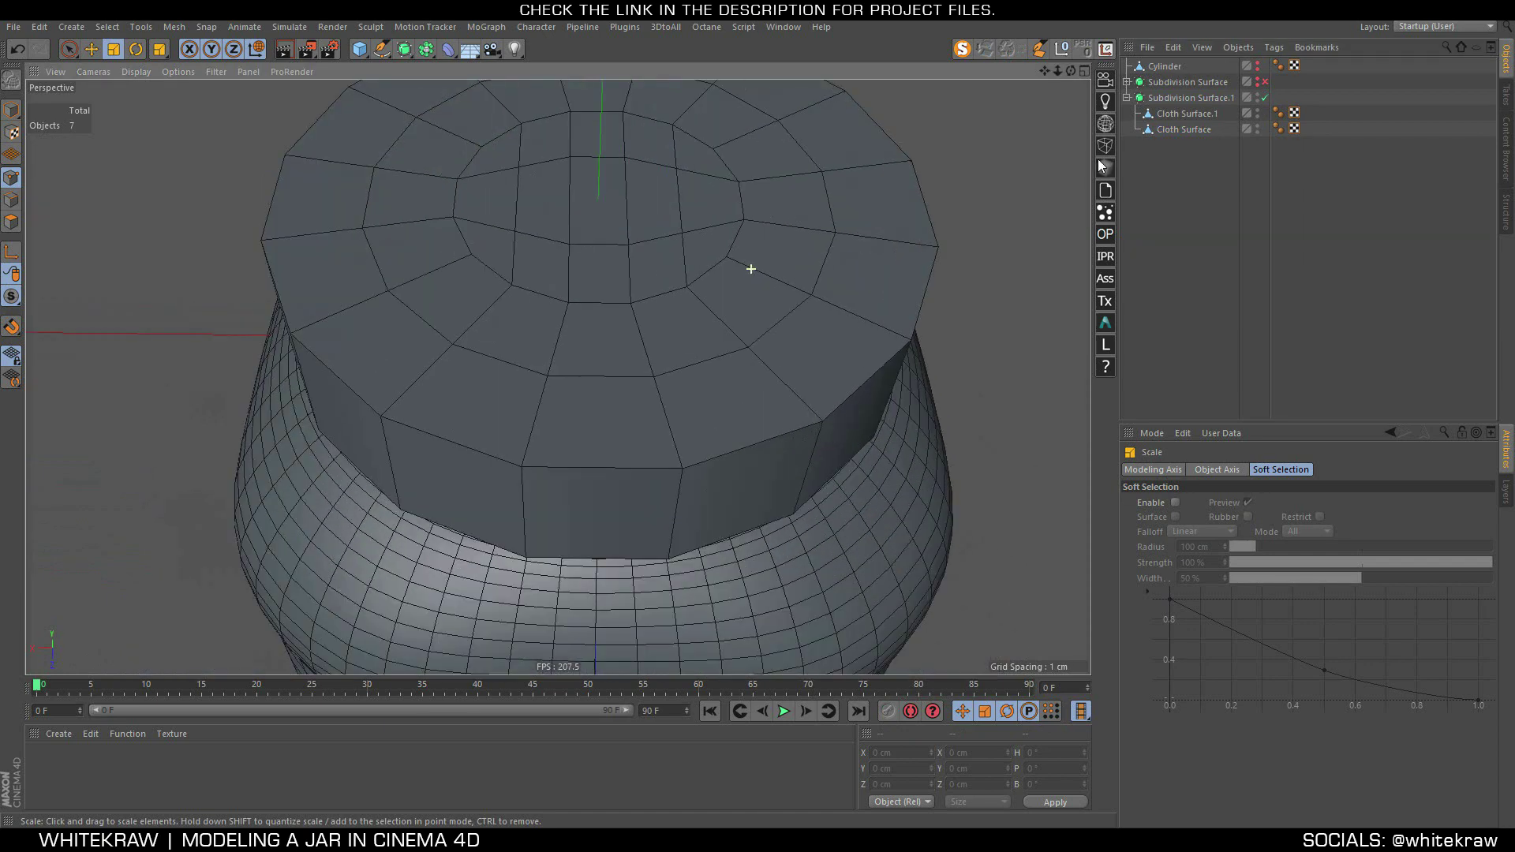
double_click(1189, 114)
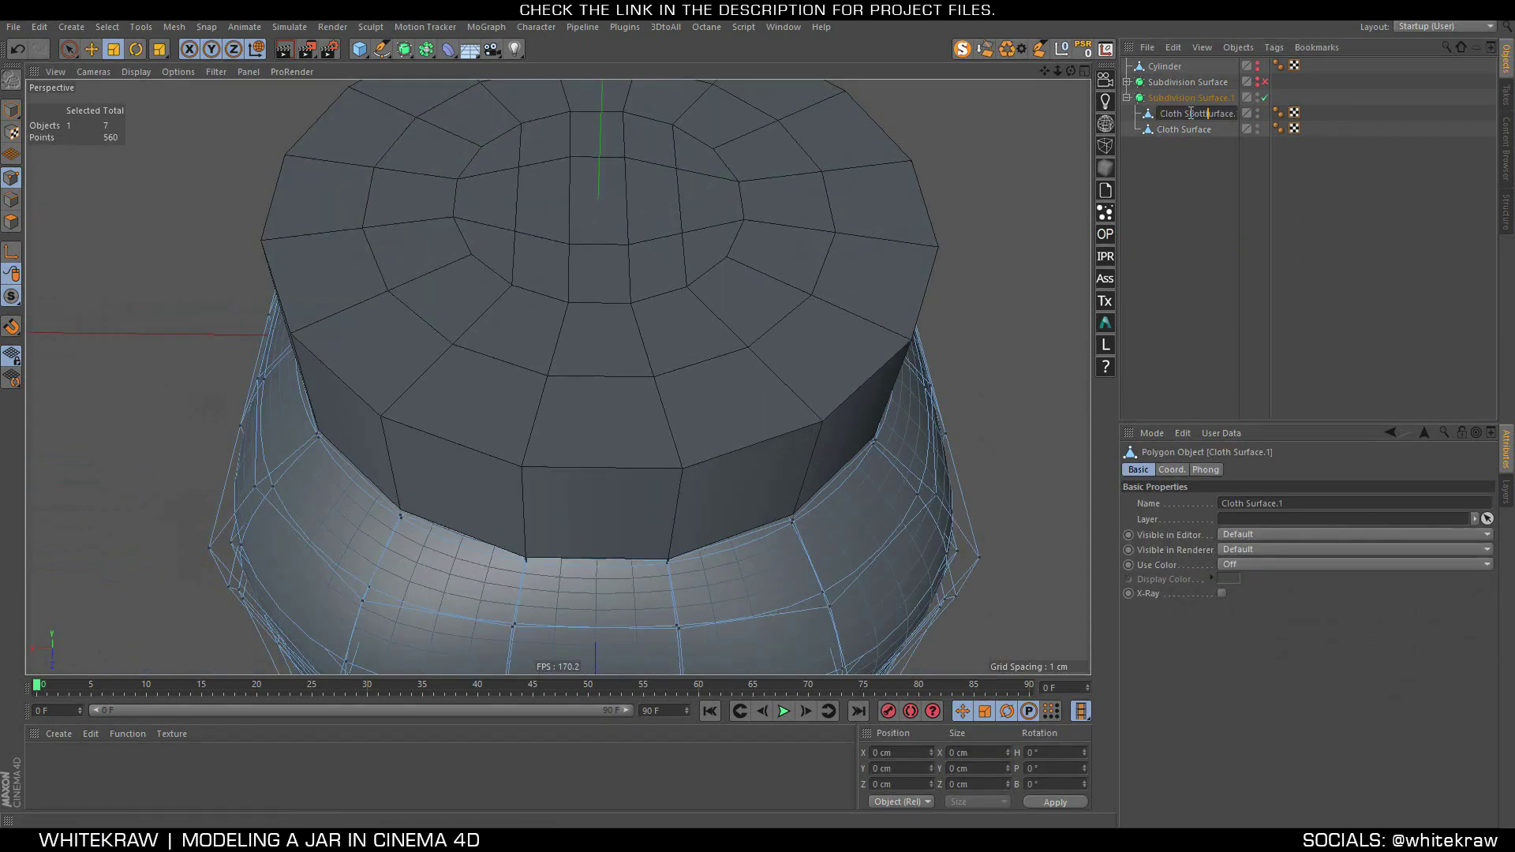
type("le")
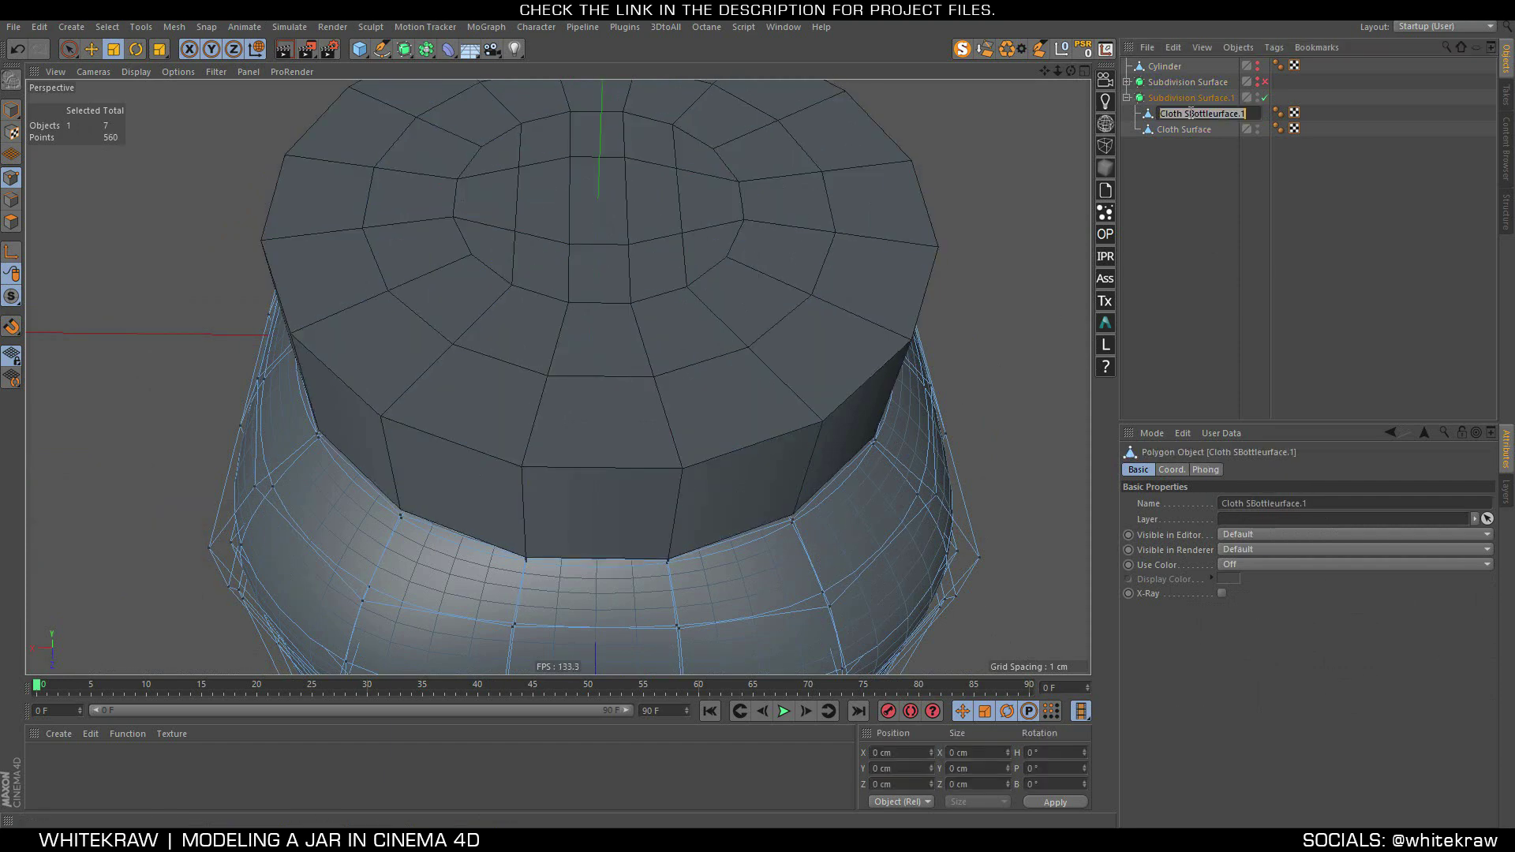
type("Bott")
type("le")
key("Return")
double_click(1187, 130)
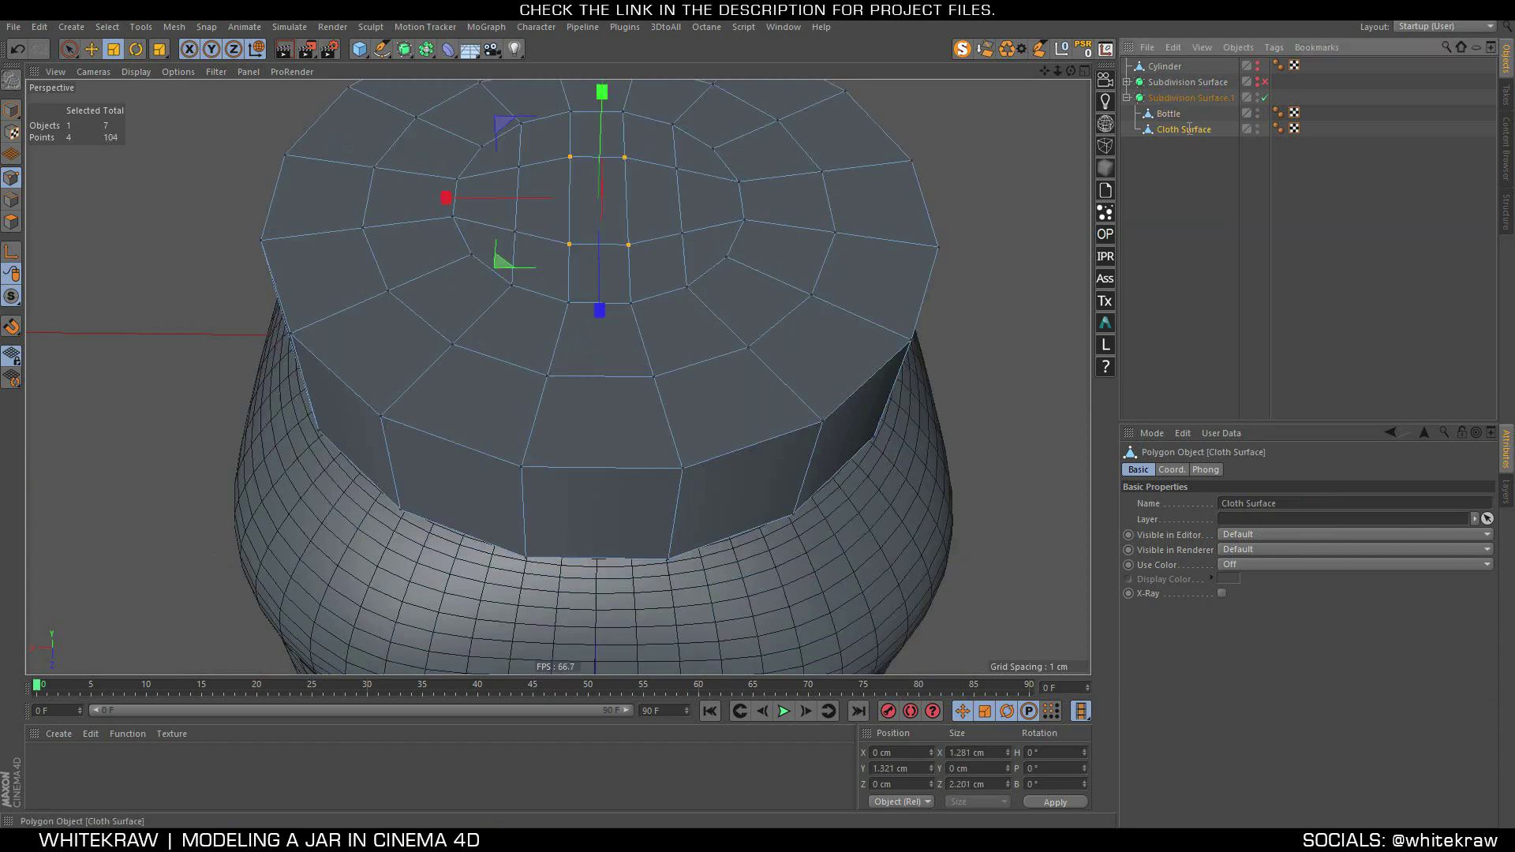
type("Cap")
key("Return")
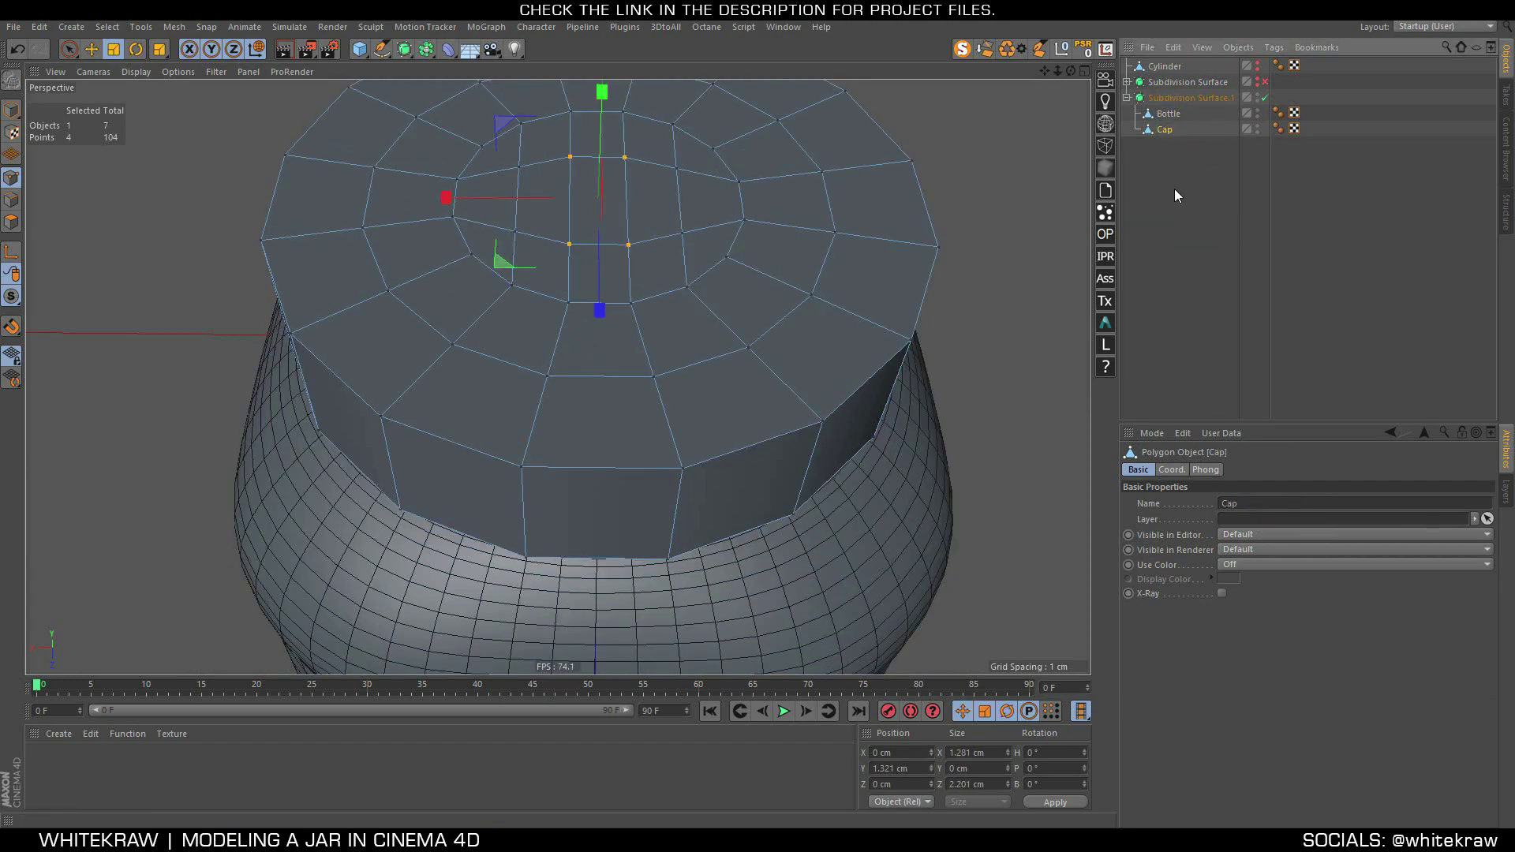
left_click(1173, 196)
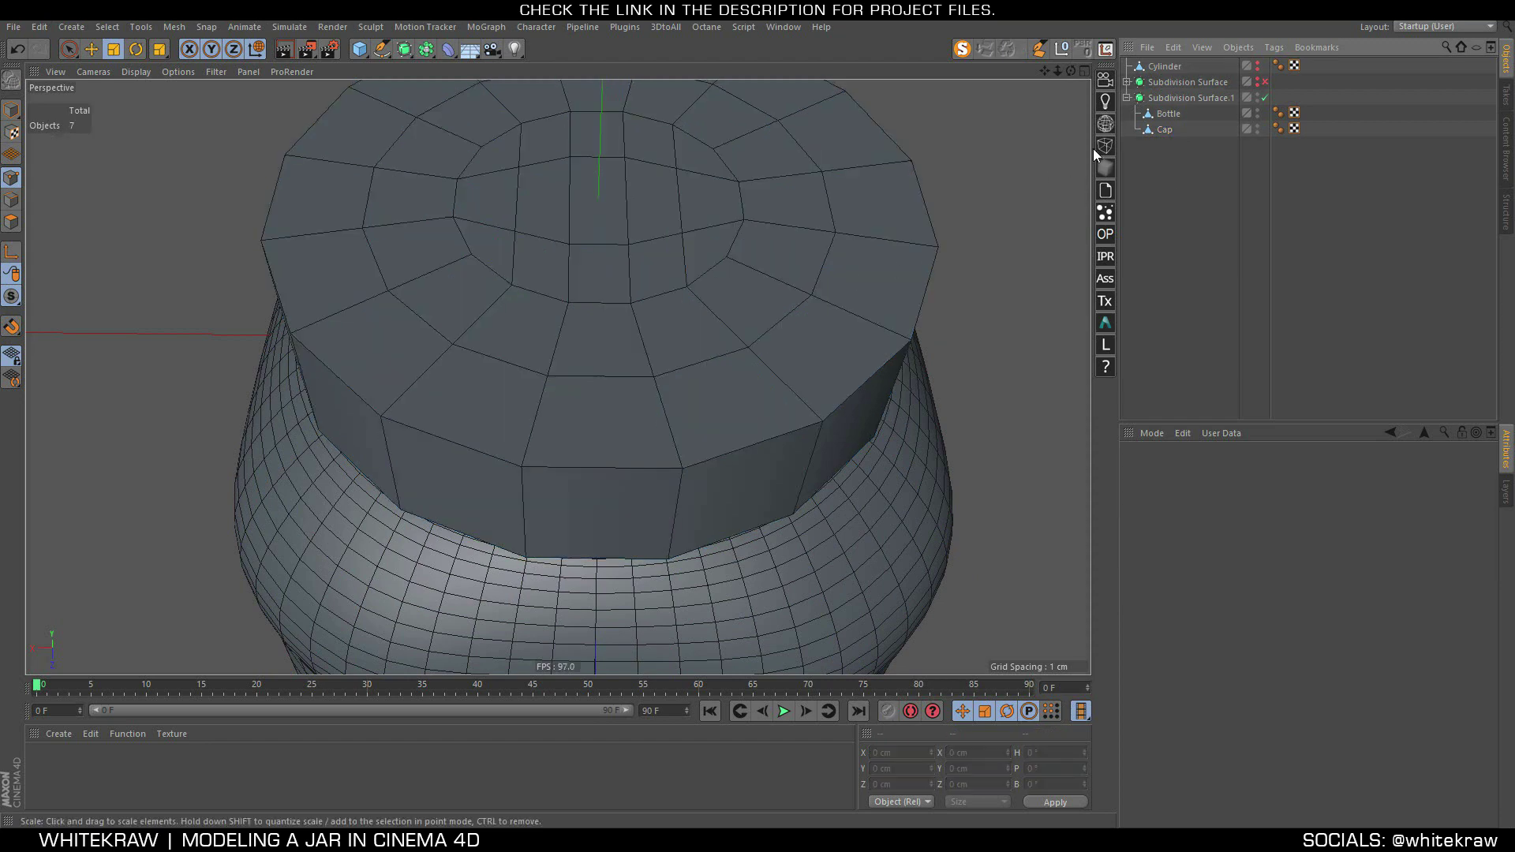
Nest Cap under Bottle and switch off Subdivision Surface.1 smoothing
left_click_drag(1166, 119, 1167, 115)
left_click_drag(598, 323, 807, 498, "alt")
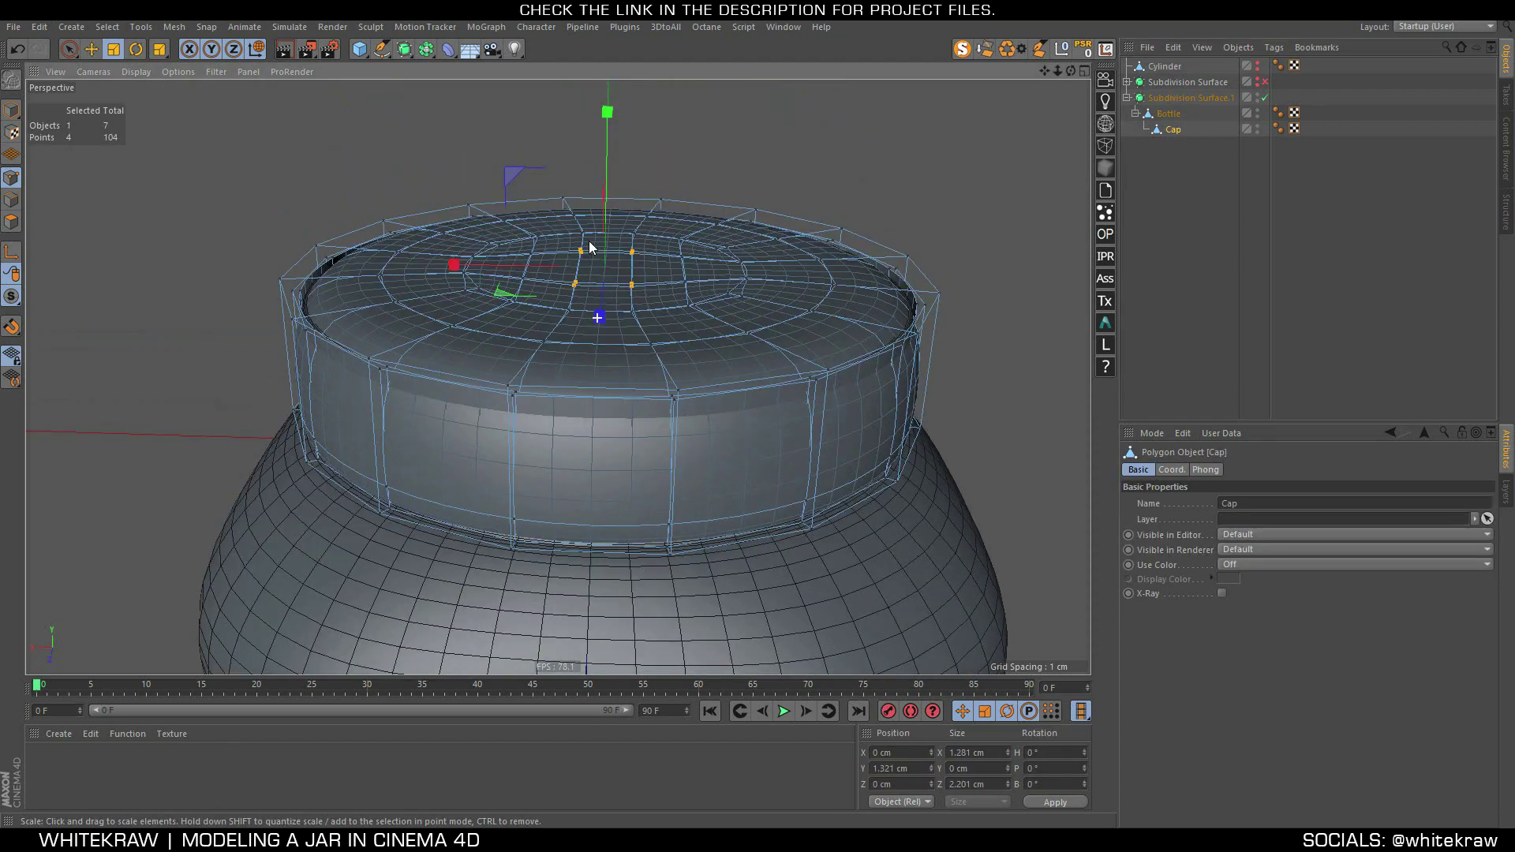
left_click(1152, 332)
left_click_drag(555, 376, 751, 349, "alt")
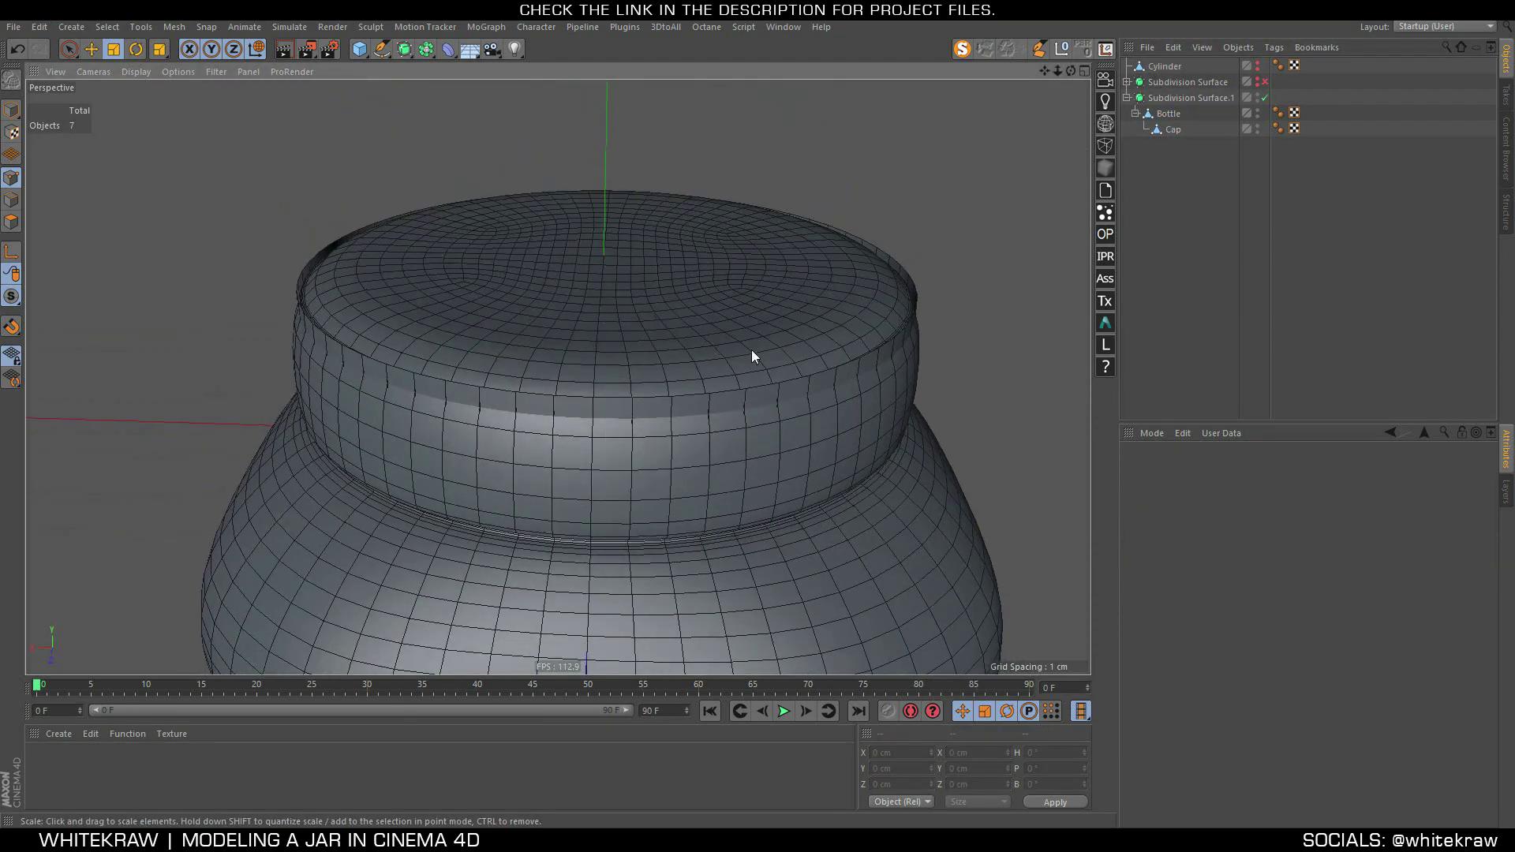
left_click(1265, 97)
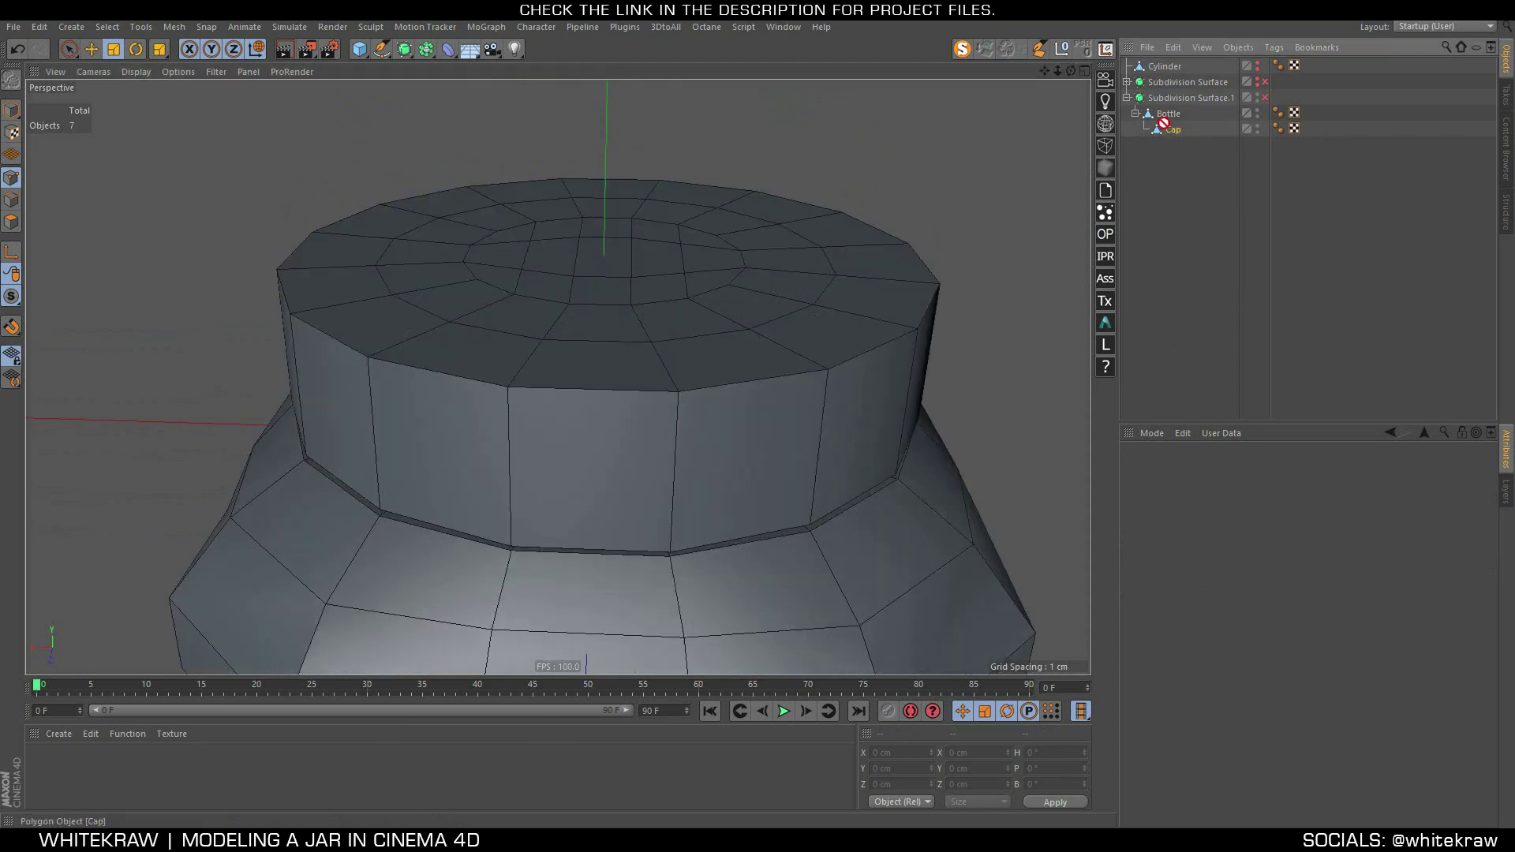
Move Cap back above Bottle, hide Bottle, and view the cap from underneath
left_click_drag(1166, 129, 1168, 117)
left_click(1258, 126)
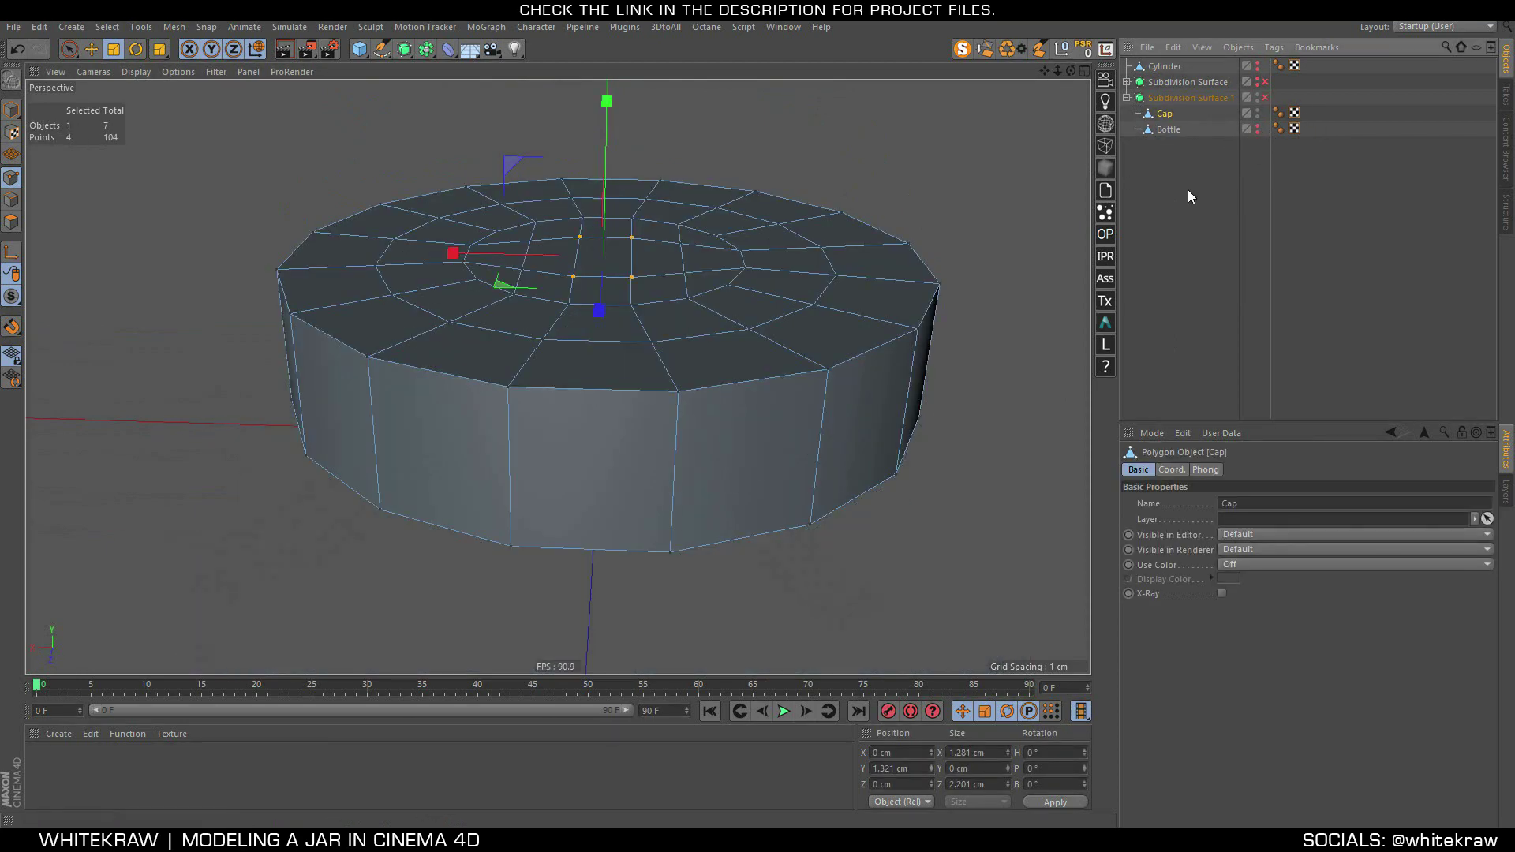
left_click(1187, 189)
left_click_drag(582, 440, 613, 210, "alt")
mouse_move(646, 470)
left_mouse_down("alt")
mouse_move(841, 315)
mouse_move(948, 357)
mouse_move(922, 347)
mouse_move(957, 328)
left_mouse_up("alt")
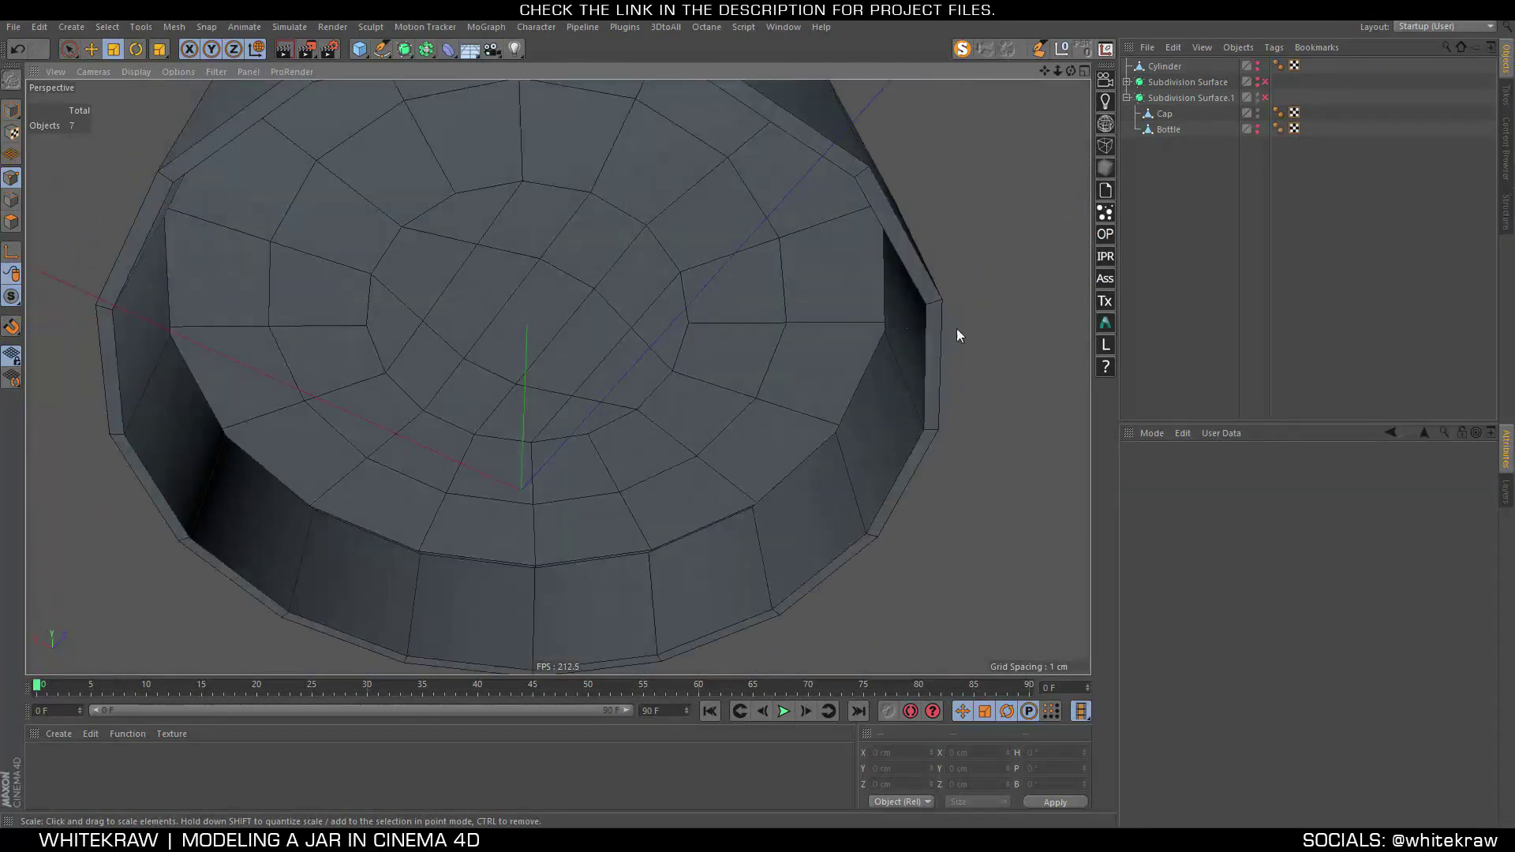
left_click(1172, 131)
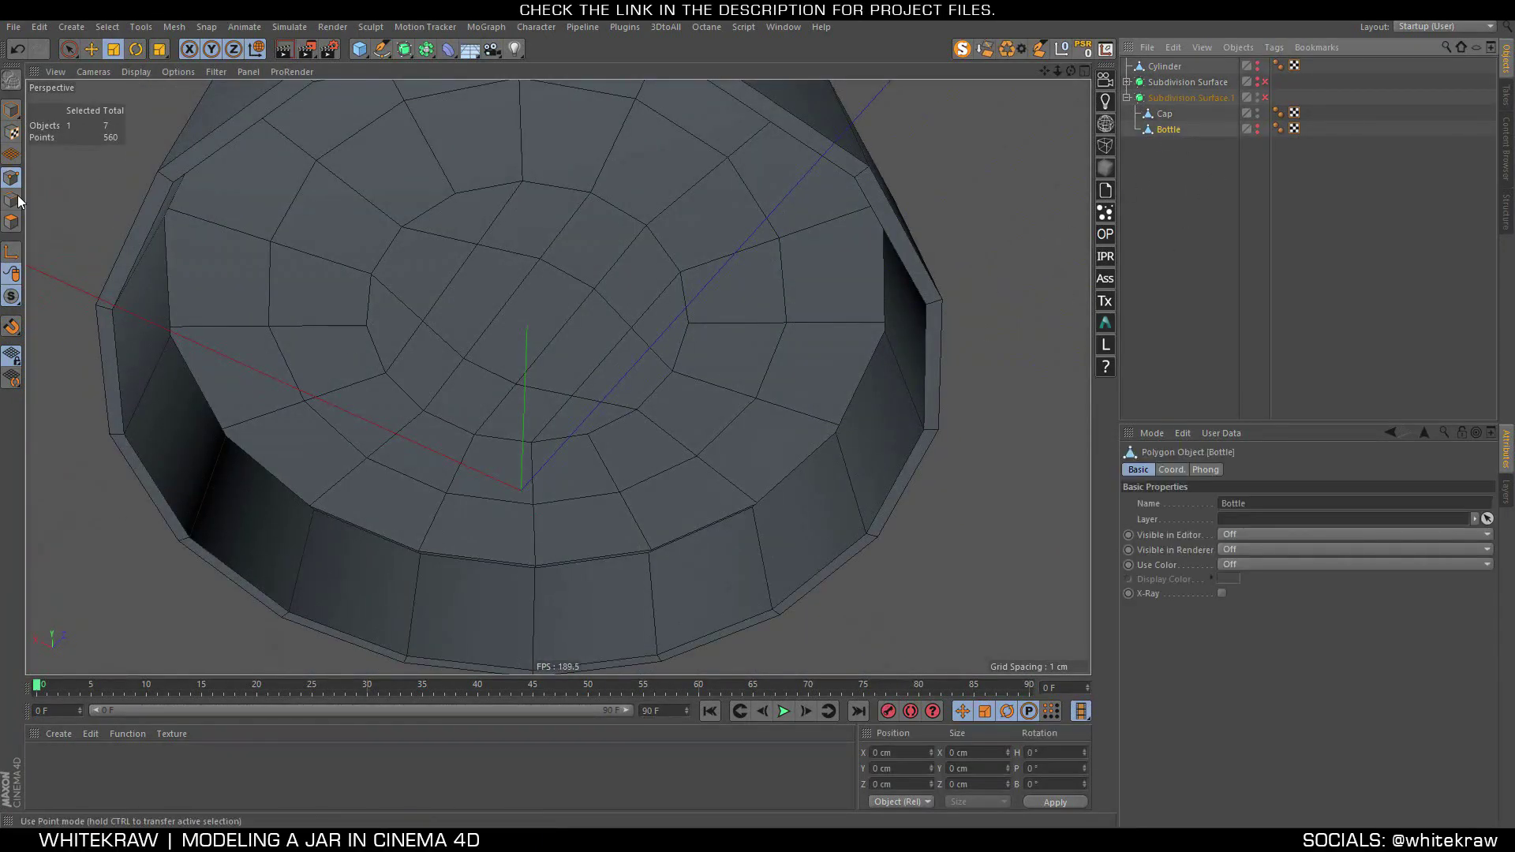
Select Cap and extrude its outer bottom rim edge loop inward to about 5.73 cm across
left_click(1164, 113)
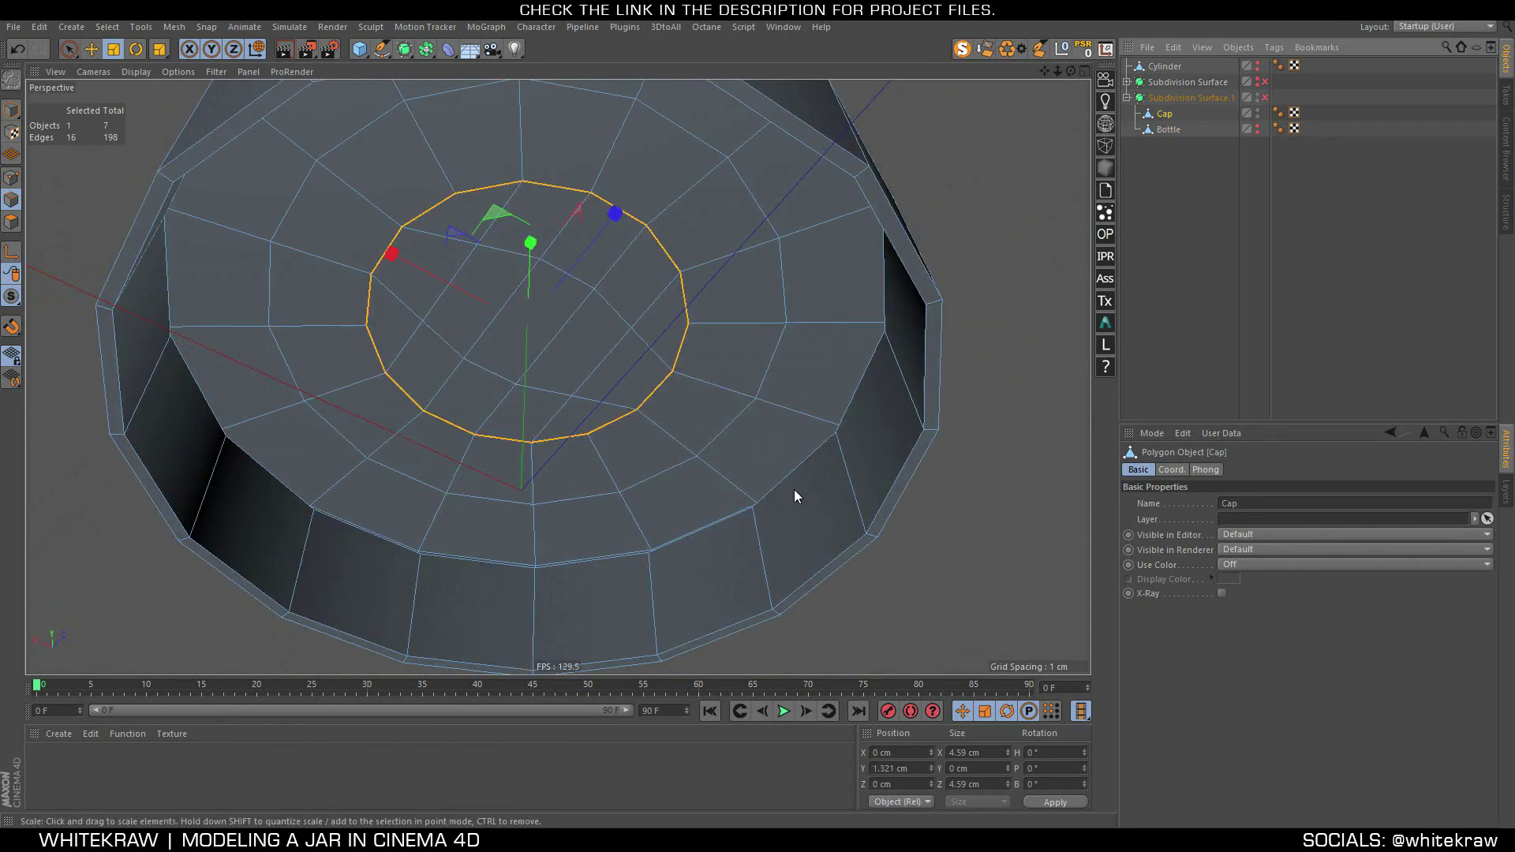
scroll(629, 314, "down", 3)
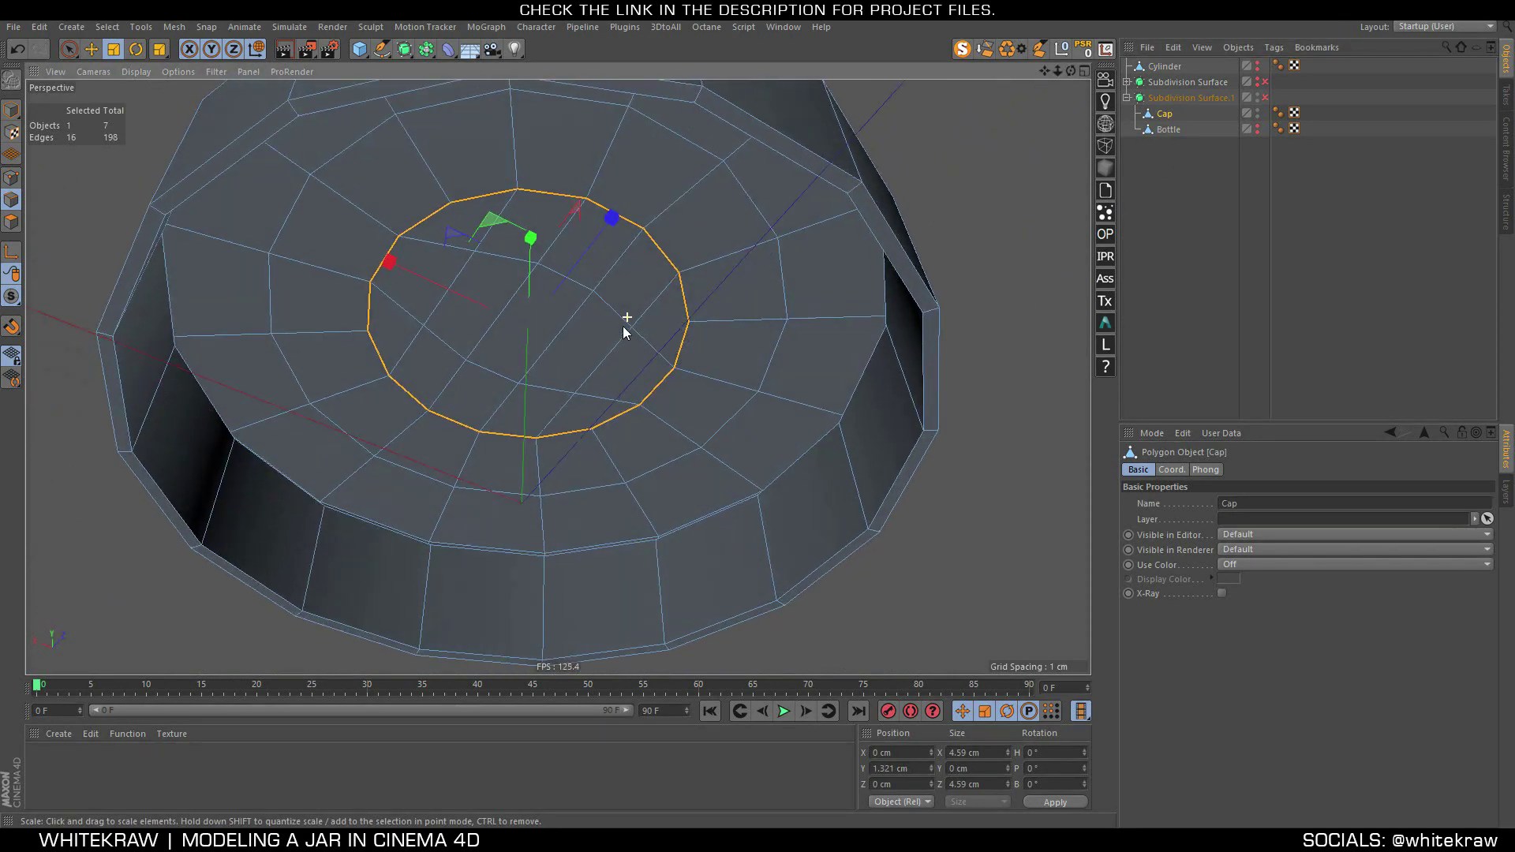
middle_click(810, 467)
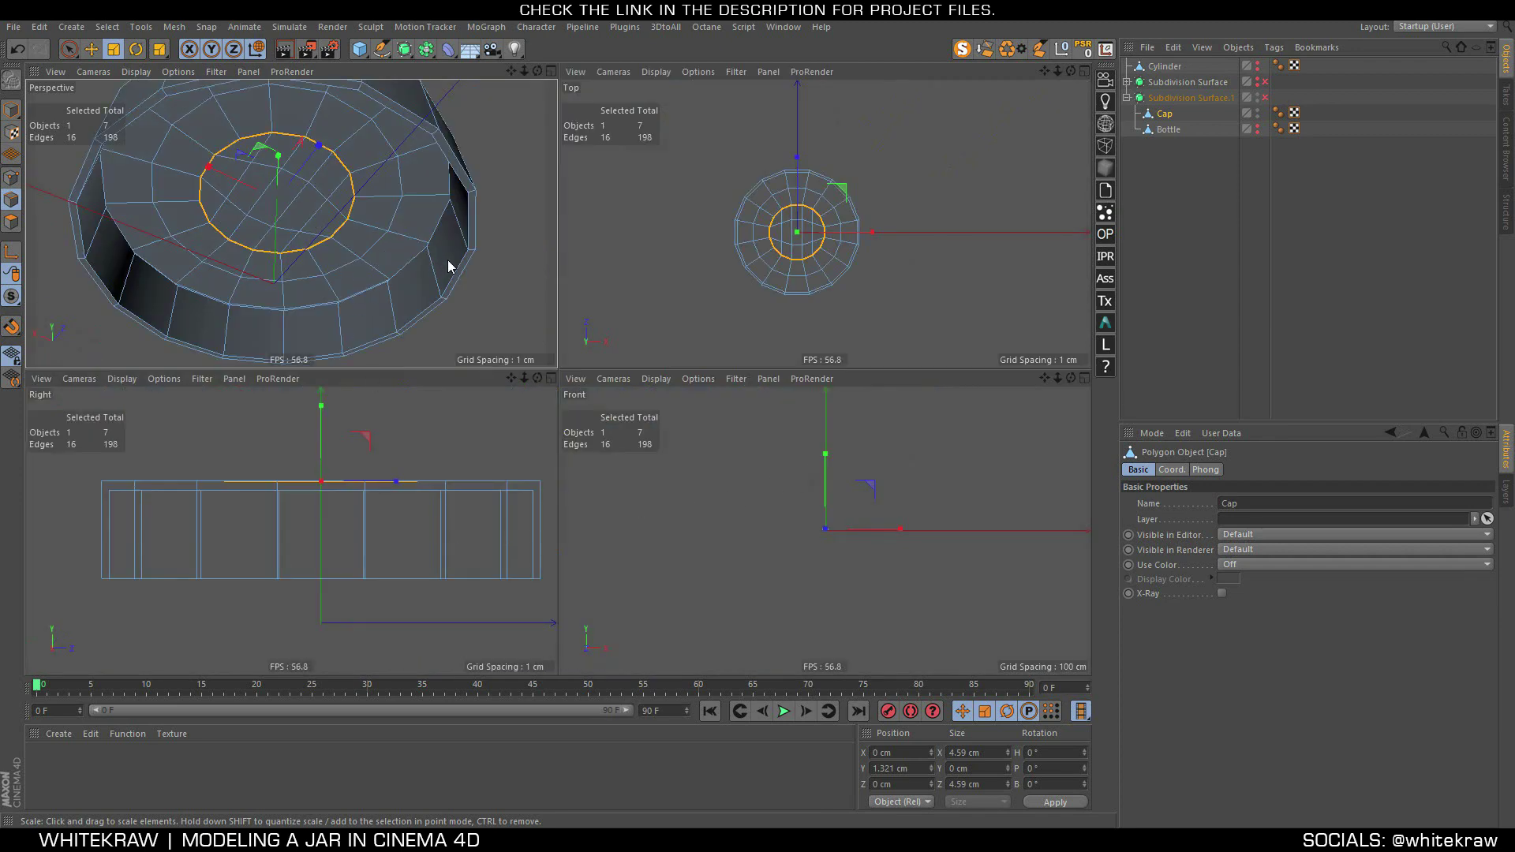
double_click(420, 273)
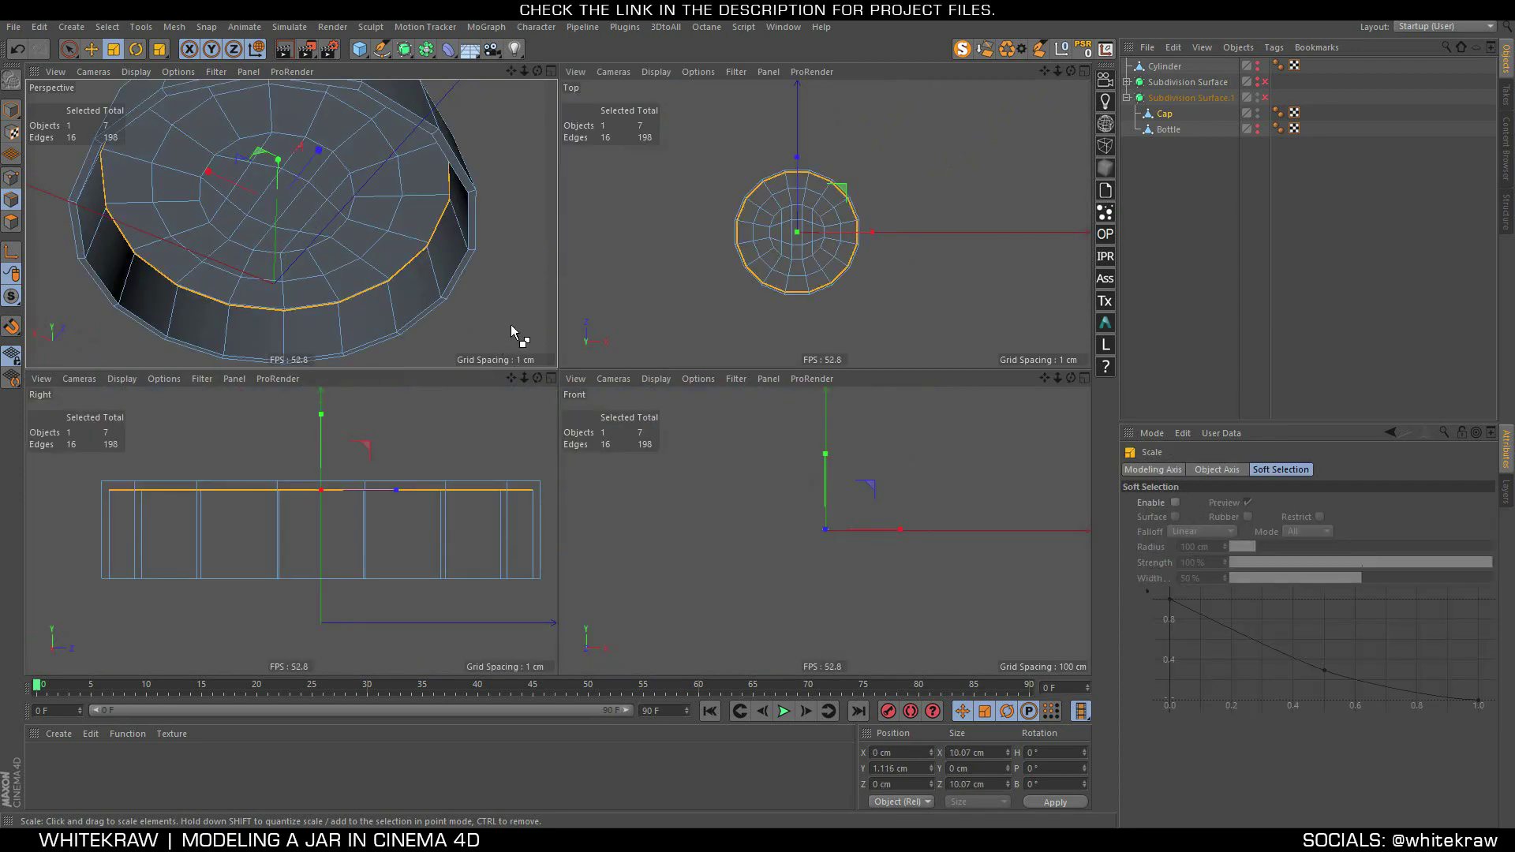
mouse_move(511, 332)
left_mouse_down("ctrl")
mouse_move(209, 307)
mouse_move(397, 282)
left_mouse_up("ctrl")
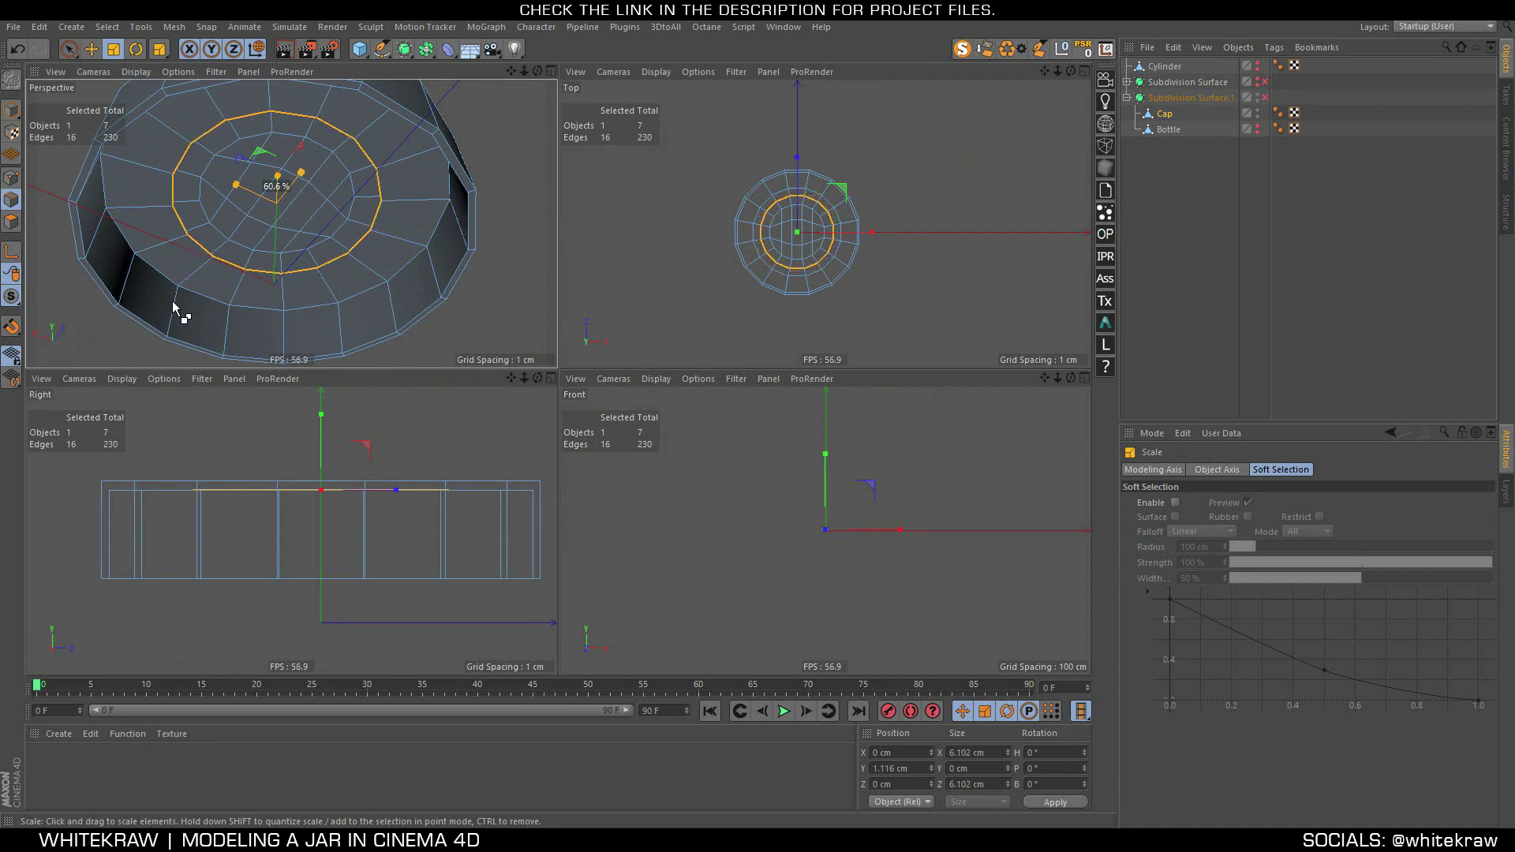
scroll(437, 260, "up", 3)
middle_click(418, 248)
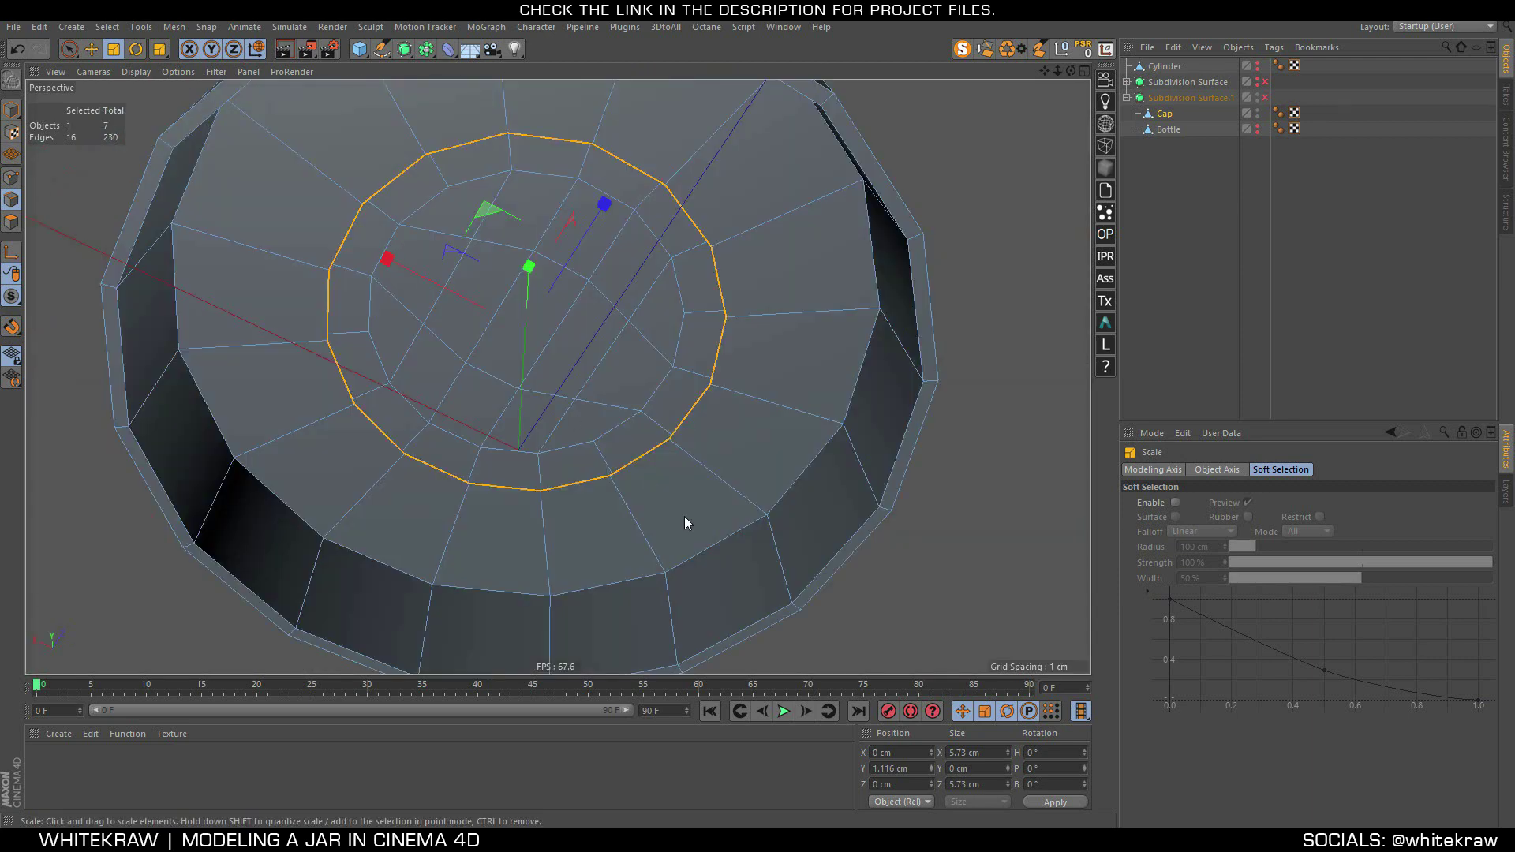
left_click_drag(683, 448, 693, 447, "alt")
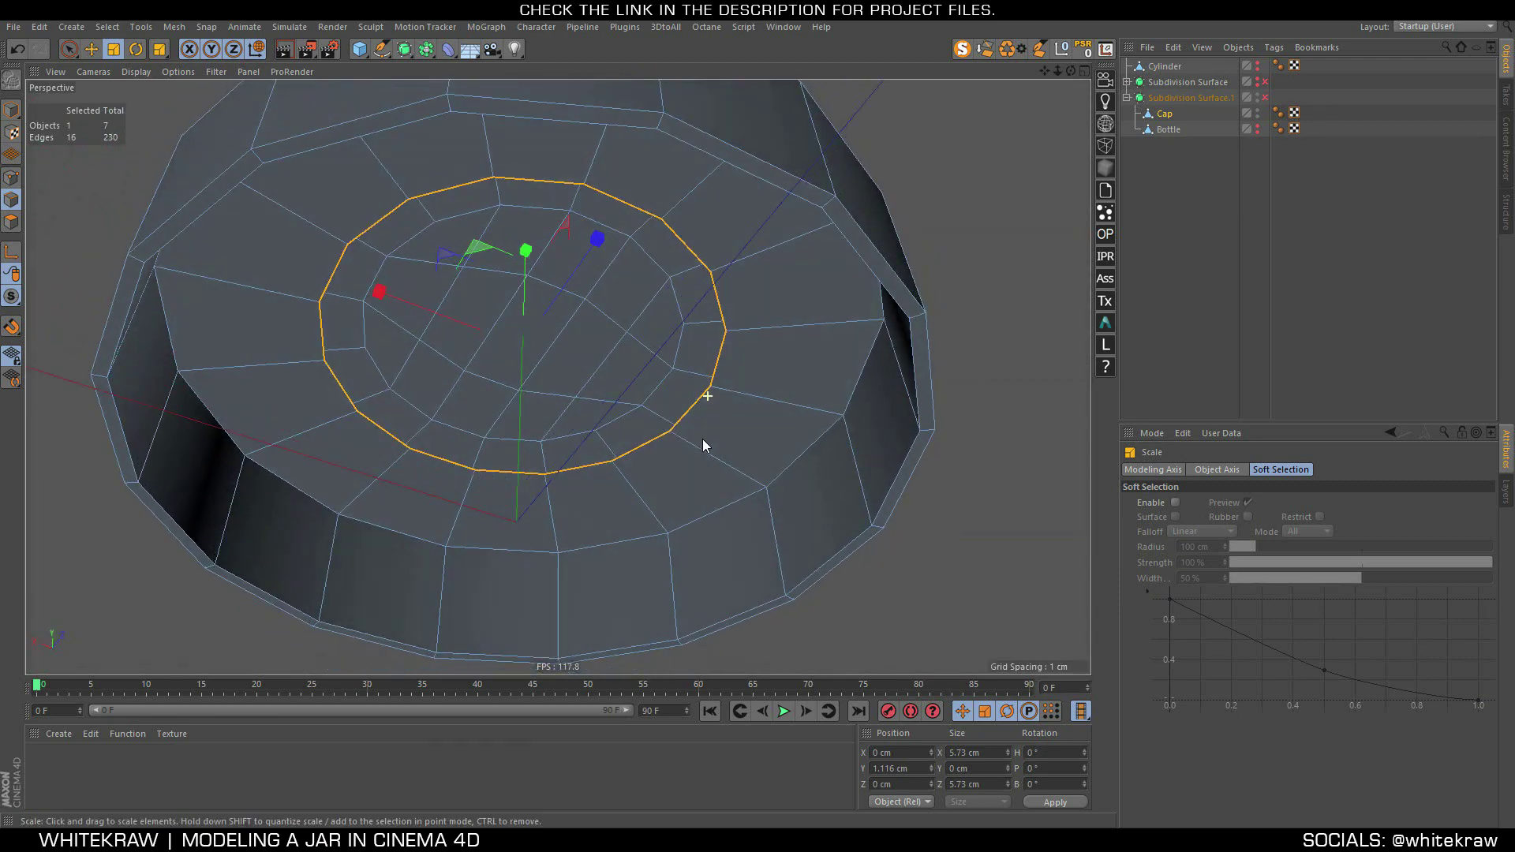
key("b")
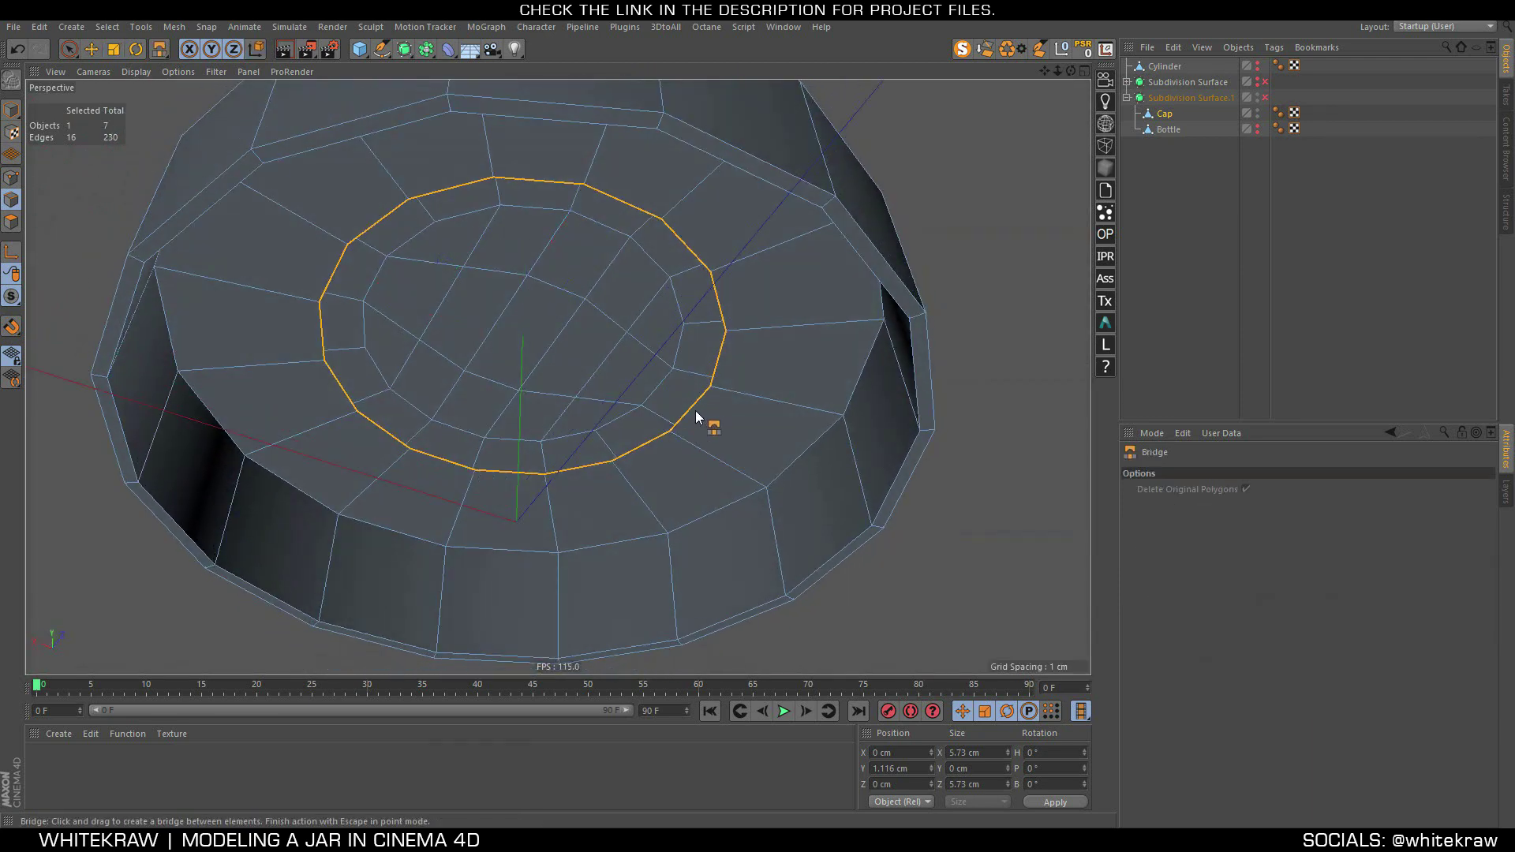
Deselect all, bridge polygons across the underside centre, and add a loop cut through the strip
left_click(108, 28)
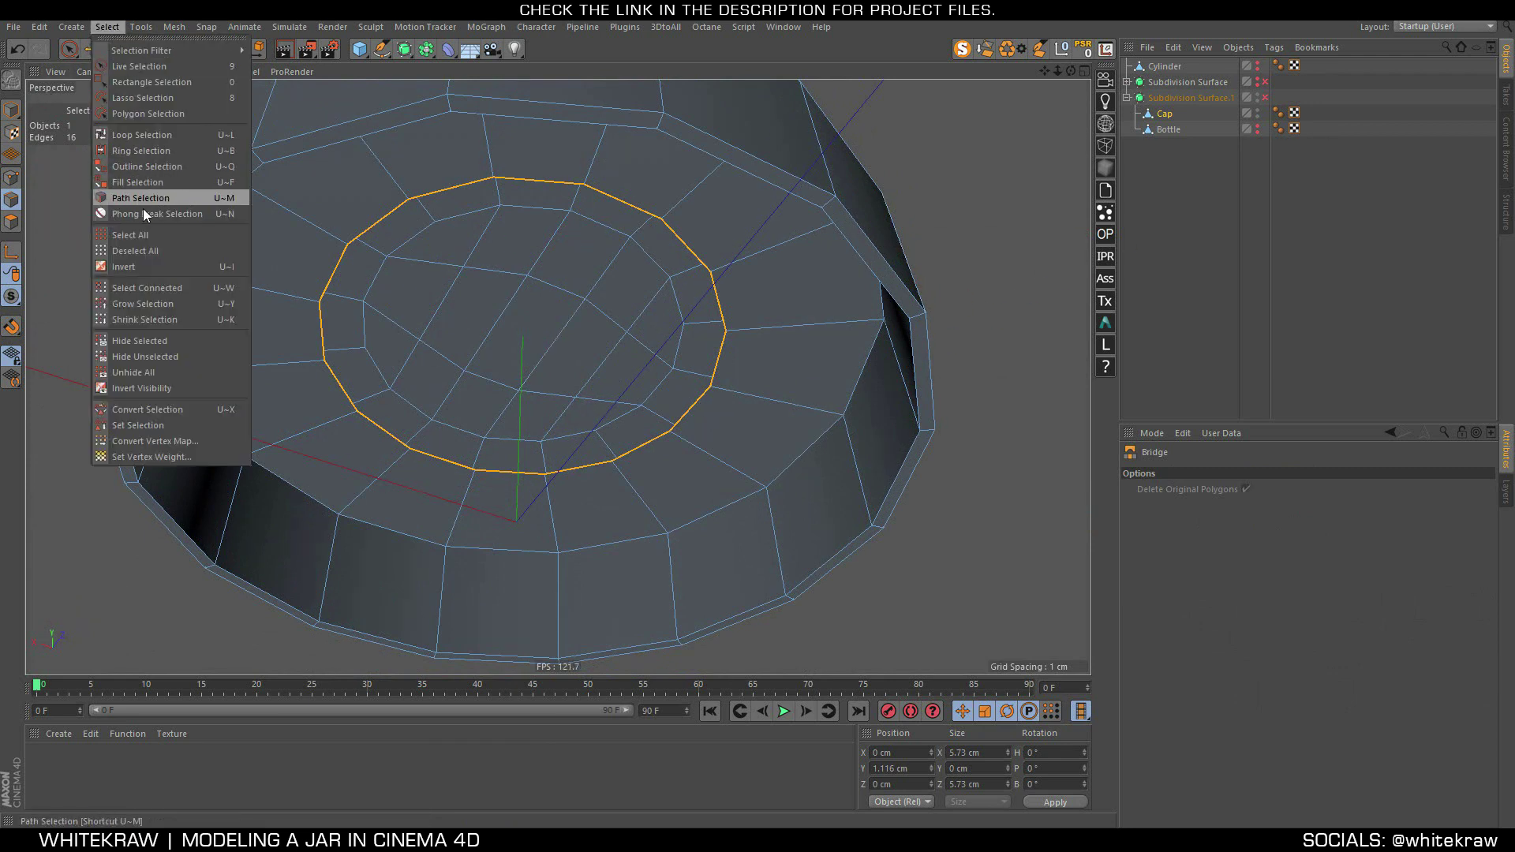
left_click(150, 251)
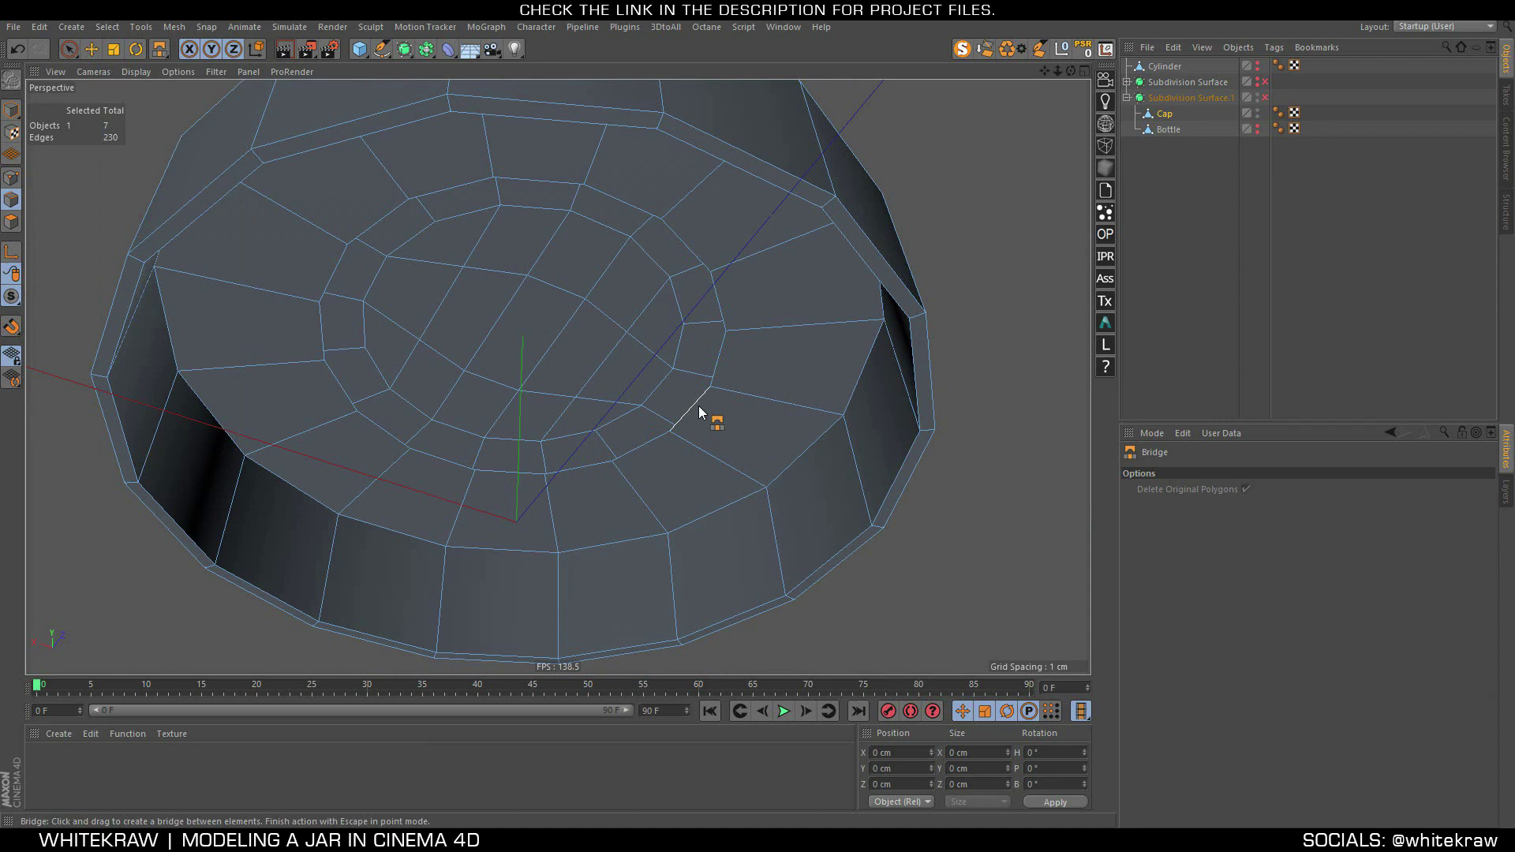
left_click_drag(698, 406, 336, 284)
left_click_drag(538, 343, 555, 343, "alt")
left_click_drag(492, 454, 538, 454)
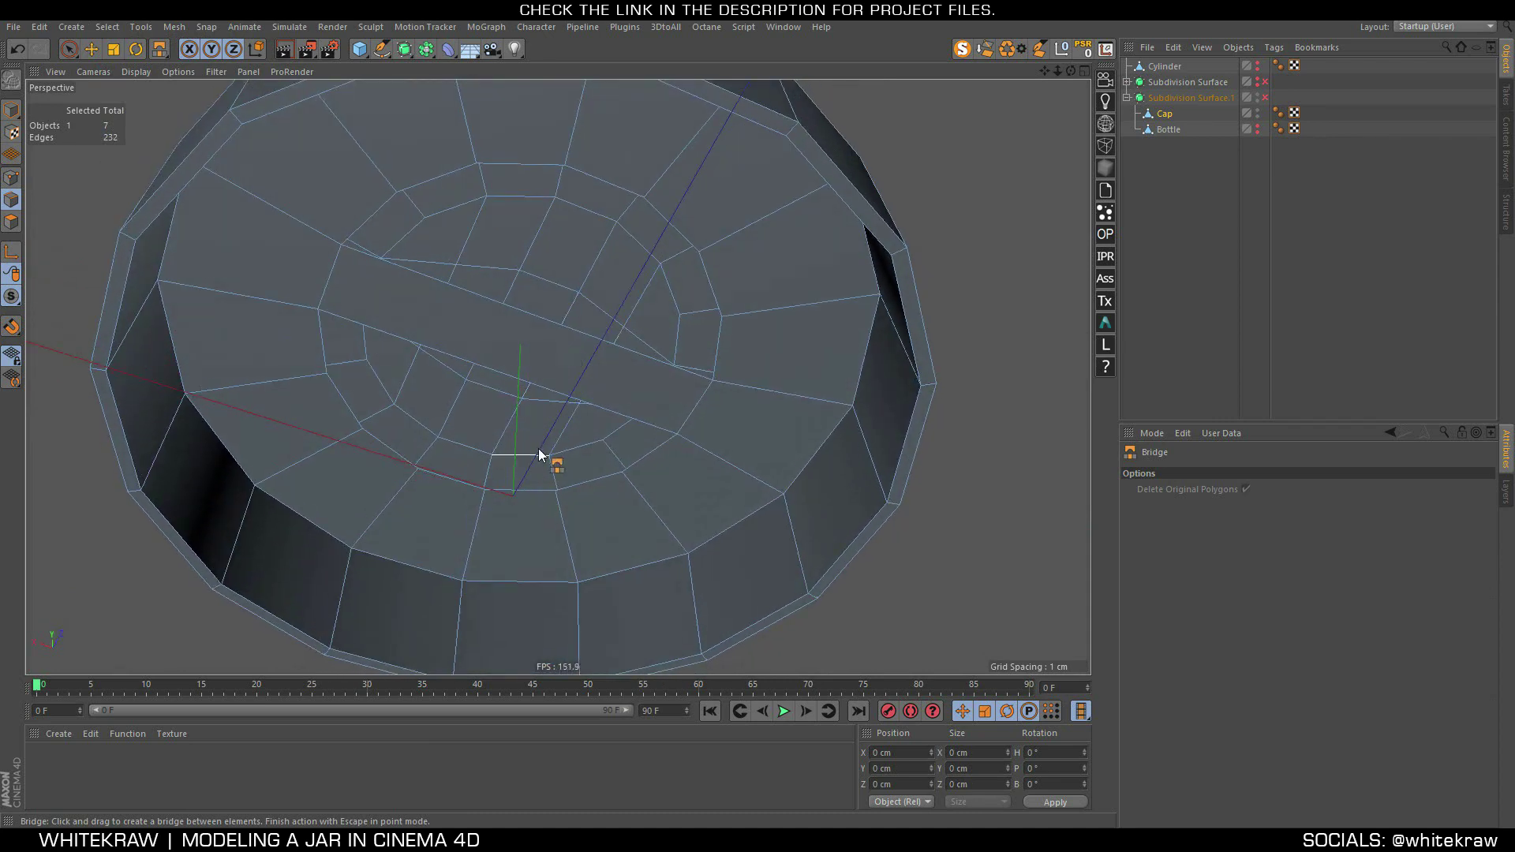
mouse_move(635, 466)
left_mouse_down()
mouse_move(313, 366)
mouse_move(332, 355)
mouse_move(356, 250)
mouse_move(726, 356)
left_mouse_up()
key("k")
key("l")
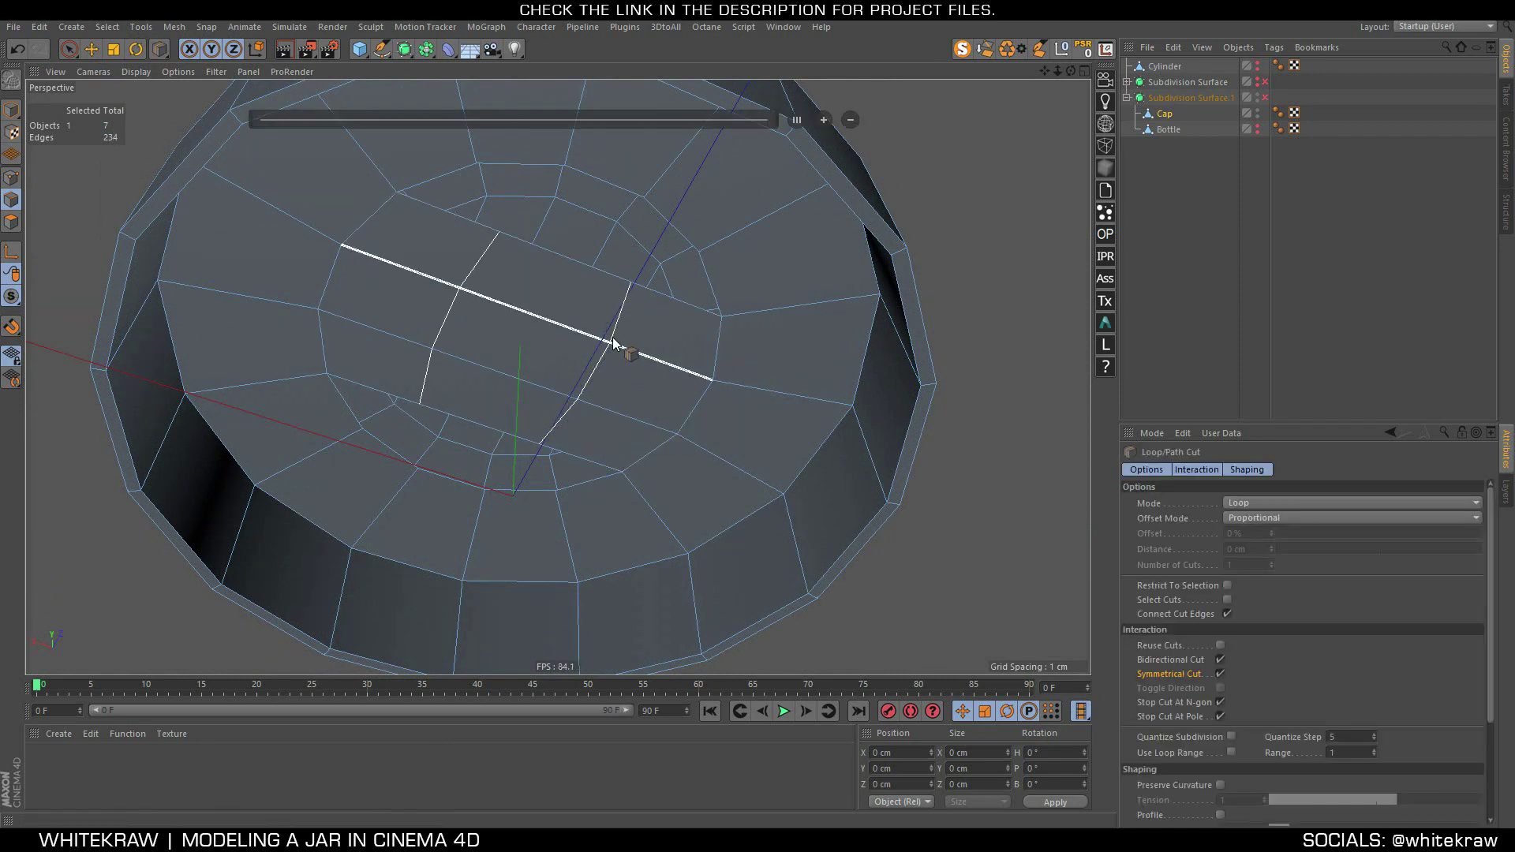
left_click(598, 334)
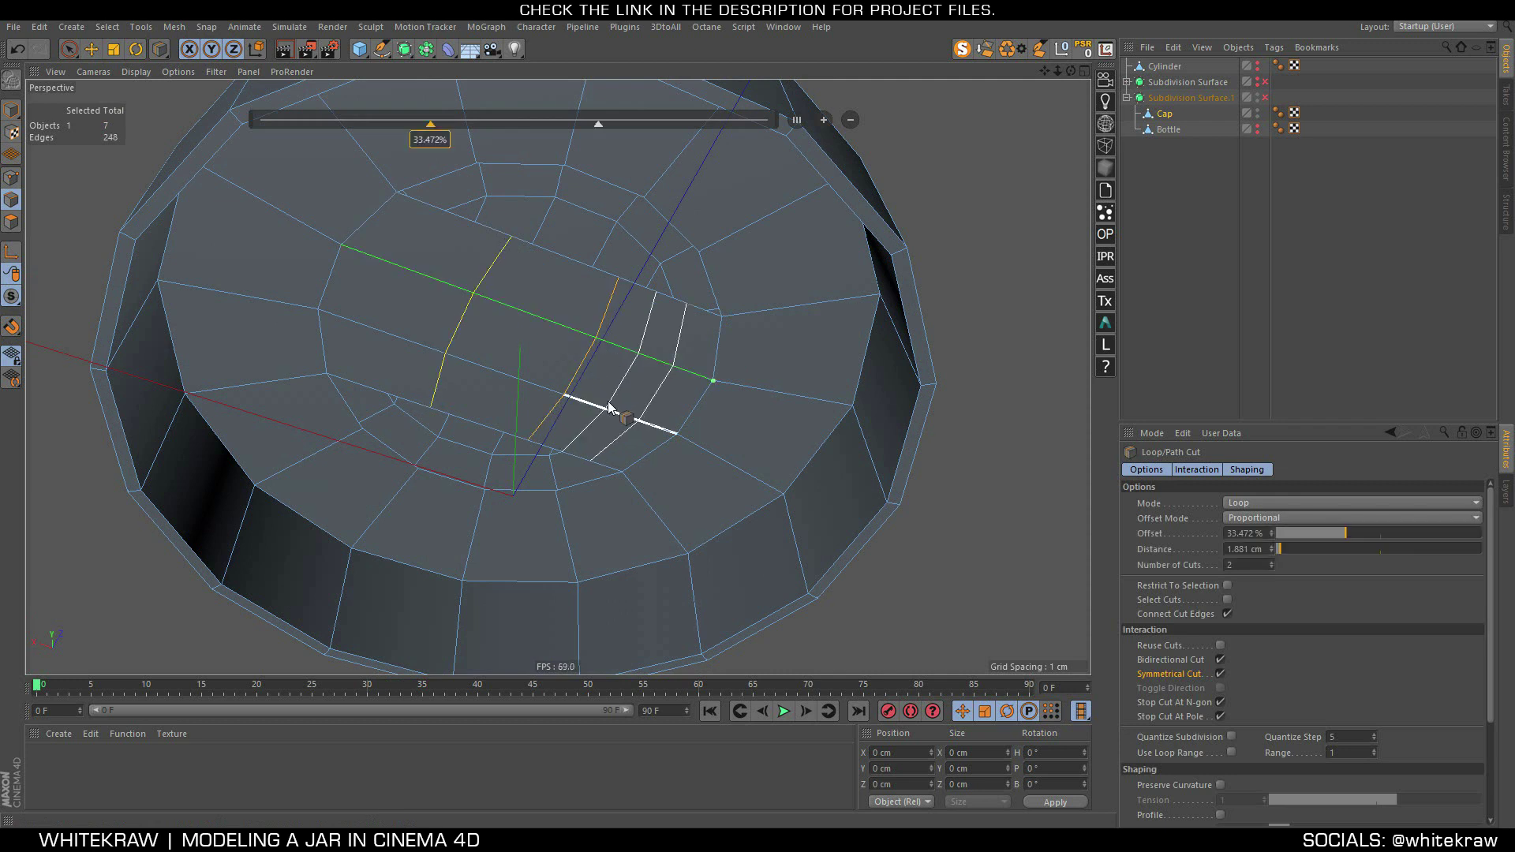
Bridge the remaining gaps to close the Cap's underside opening
right_click(609, 407)
left_click(639, 490)
left_click_drag(625, 281, 714, 310)
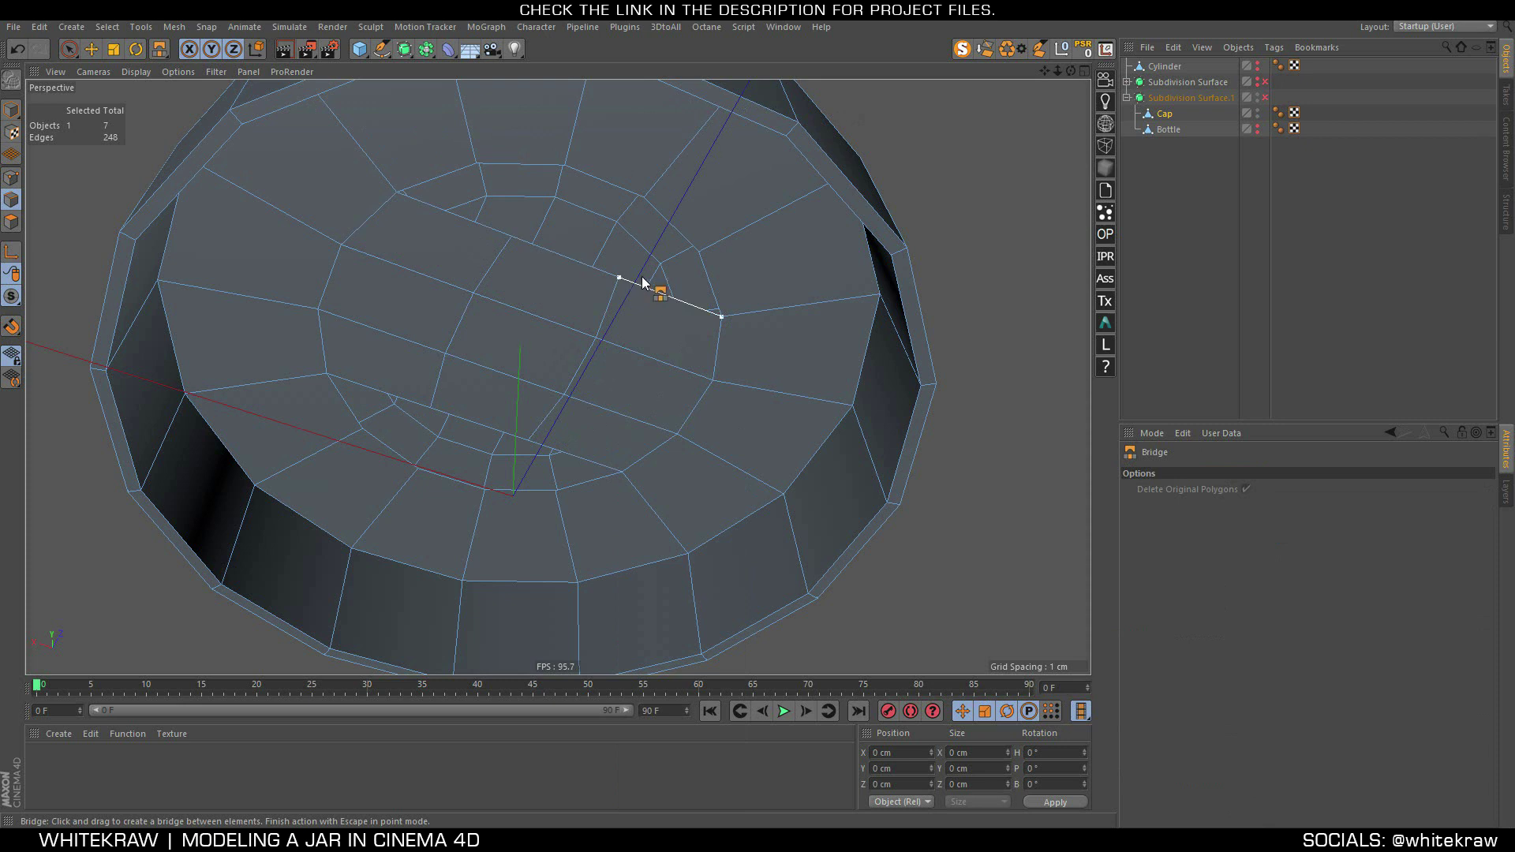
left_click_drag(399, 191, 617, 277)
left_click_drag(492, 453, 509, 430)
left_click_drag(384, 456, 385, 452)
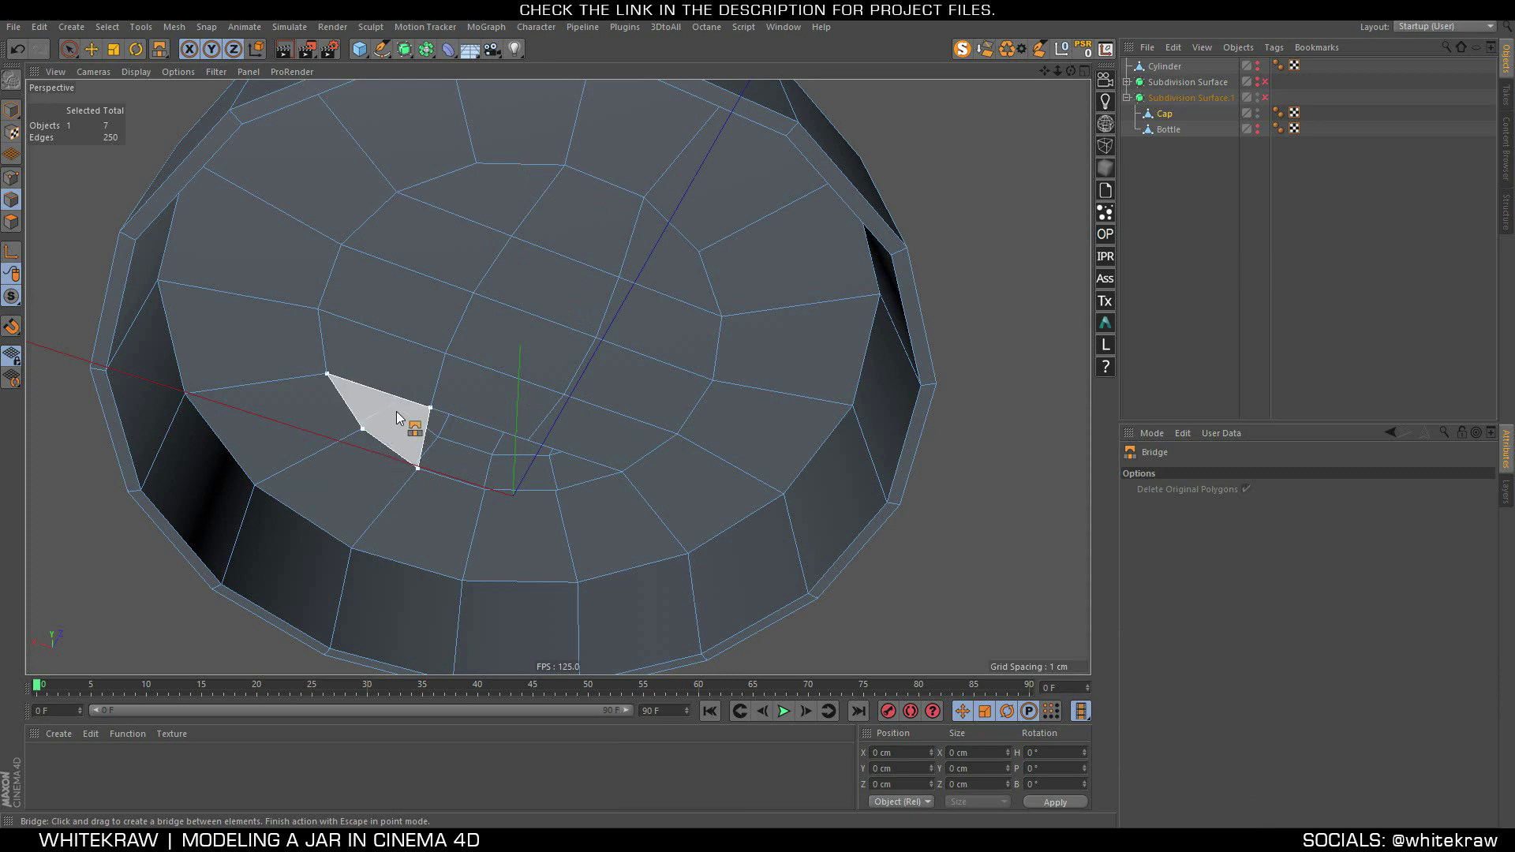
mouse_move(572, 452)
left_mouse_down()
mouse_move(580, 460)
mouse_move(449, 485)
mouse_move(481, 414)
mouse_move(570, 390)
mouse_move(494, 431)
left_mouse_up()
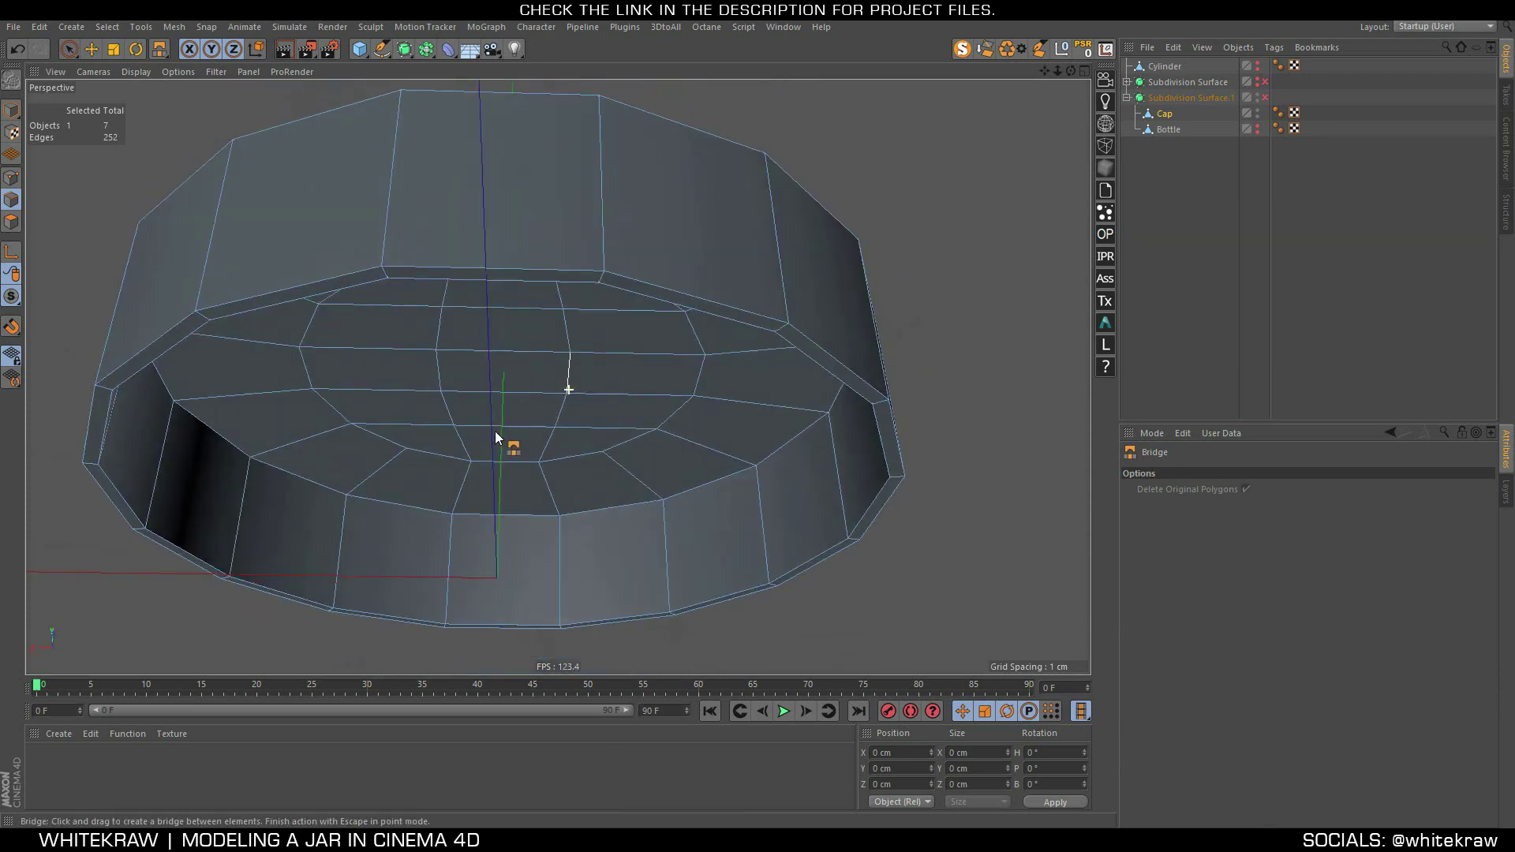
Preview smoothing, then add two loop cuts along the cap rim
left_click(1265, 98)
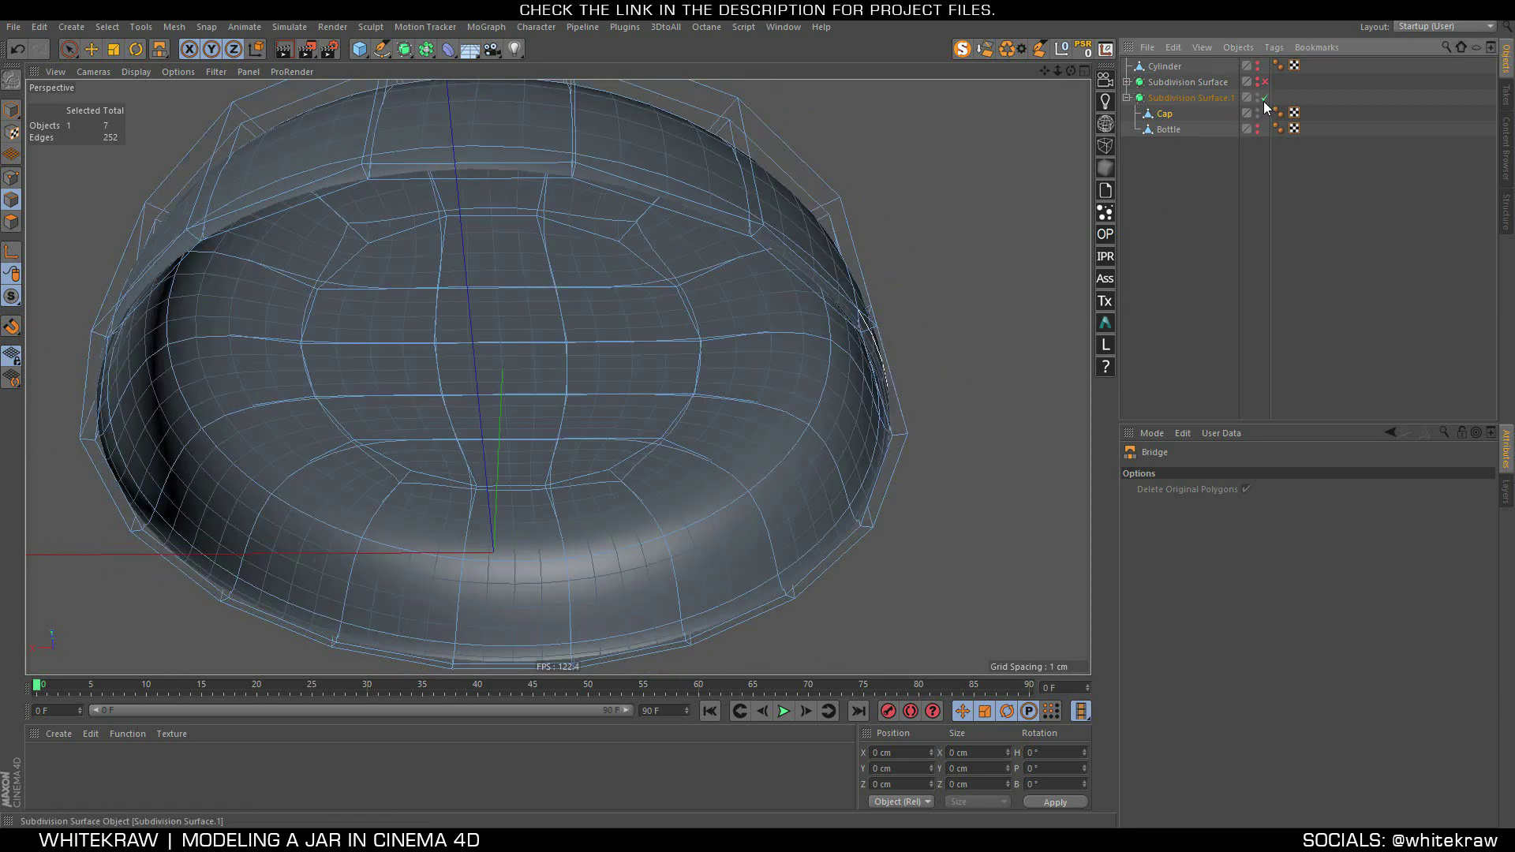
left_click(1265, 97)
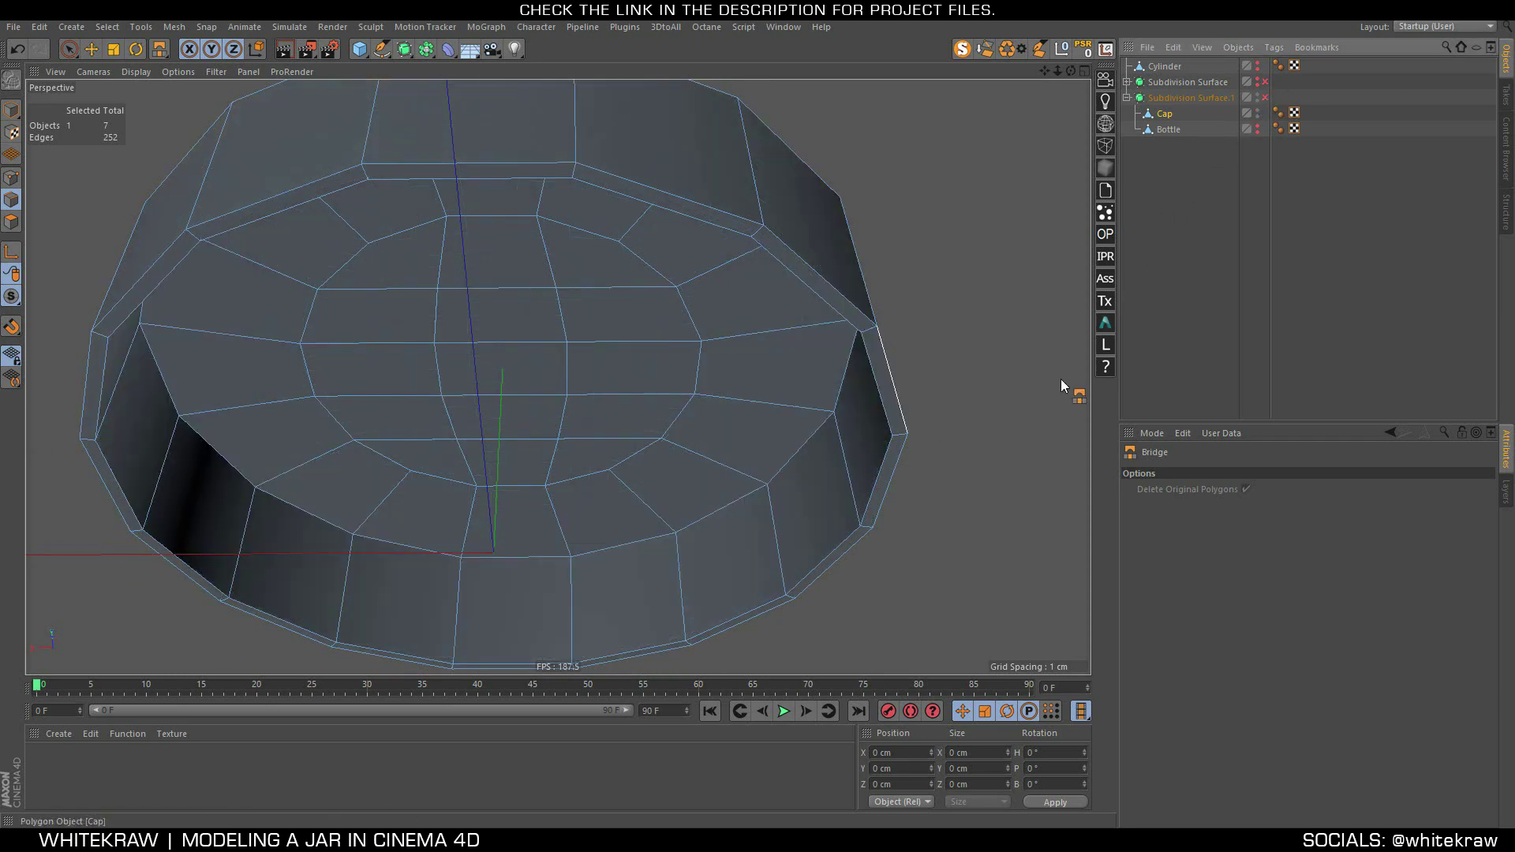
key("k")
key("l")
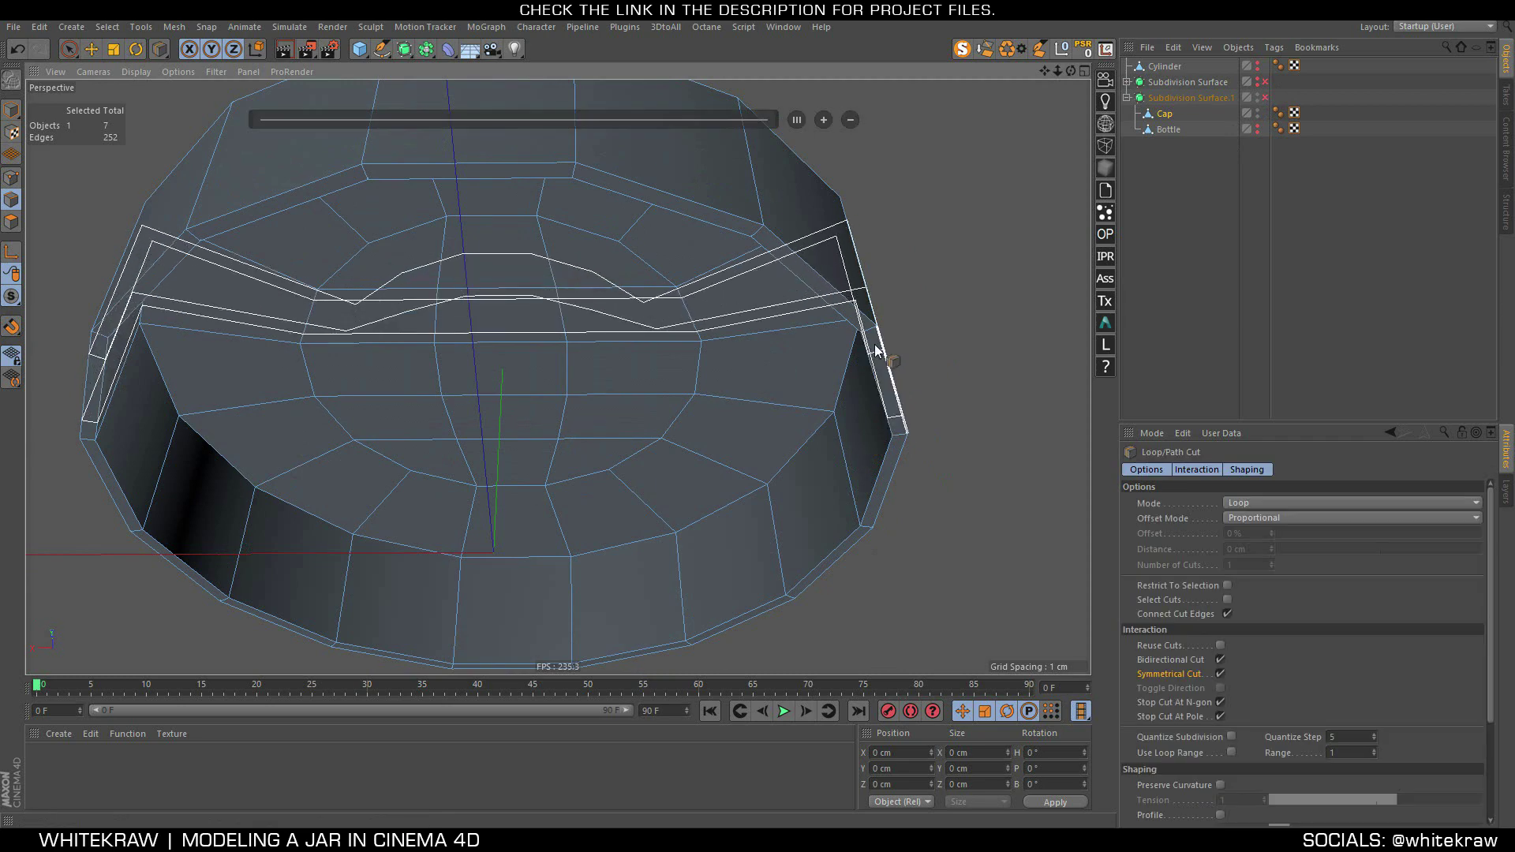
scroll(886, 415, "up", 3)
scroll(876, 328, "up", 2)
left_click(880, 319)
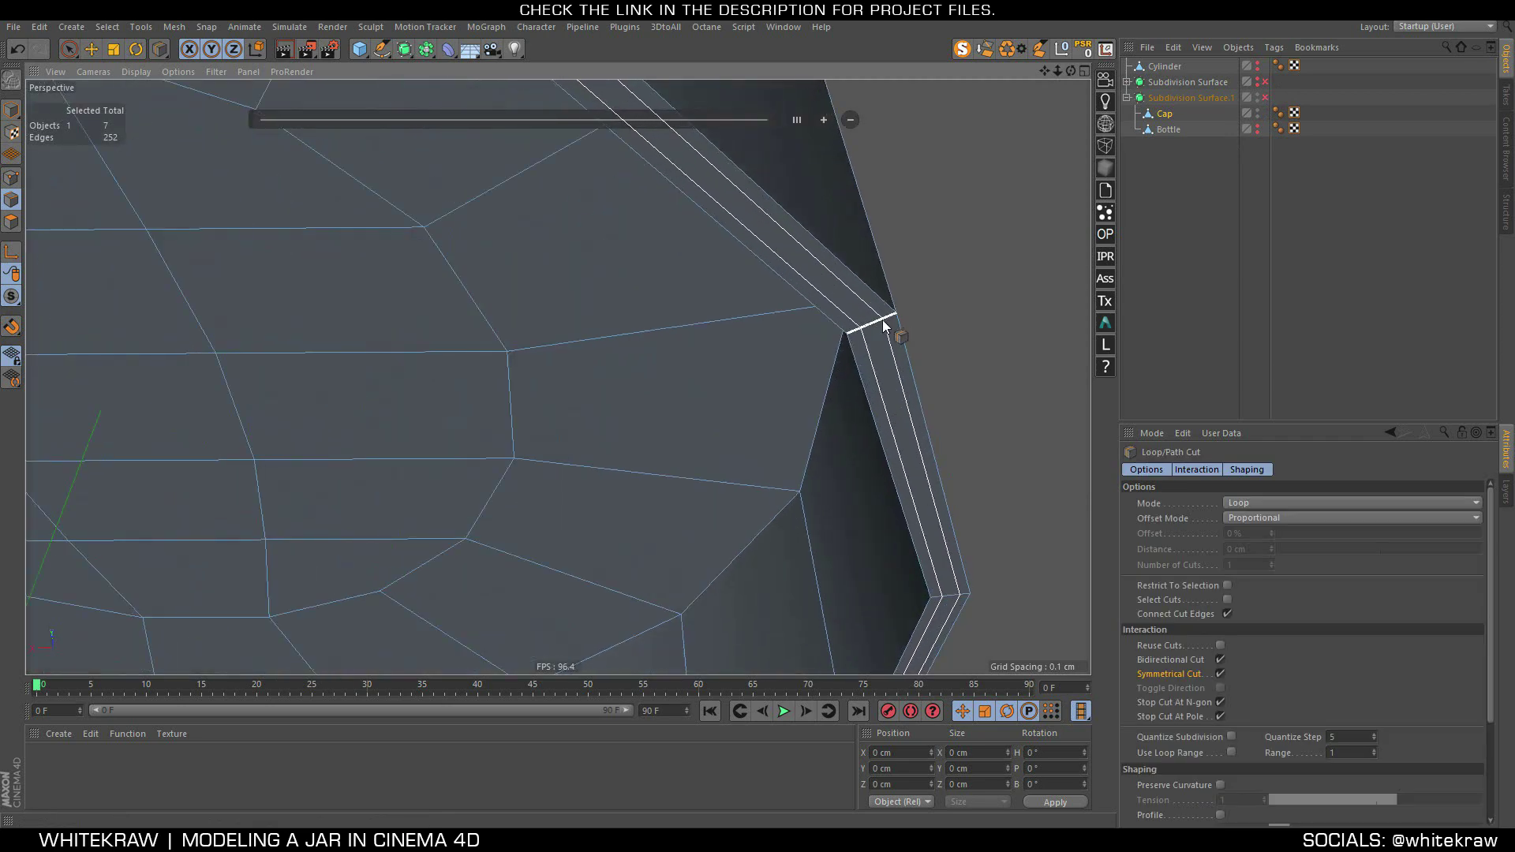
Turn smoothing back on and place a double support loop near the cap's top rim
left_click(1265, 97)
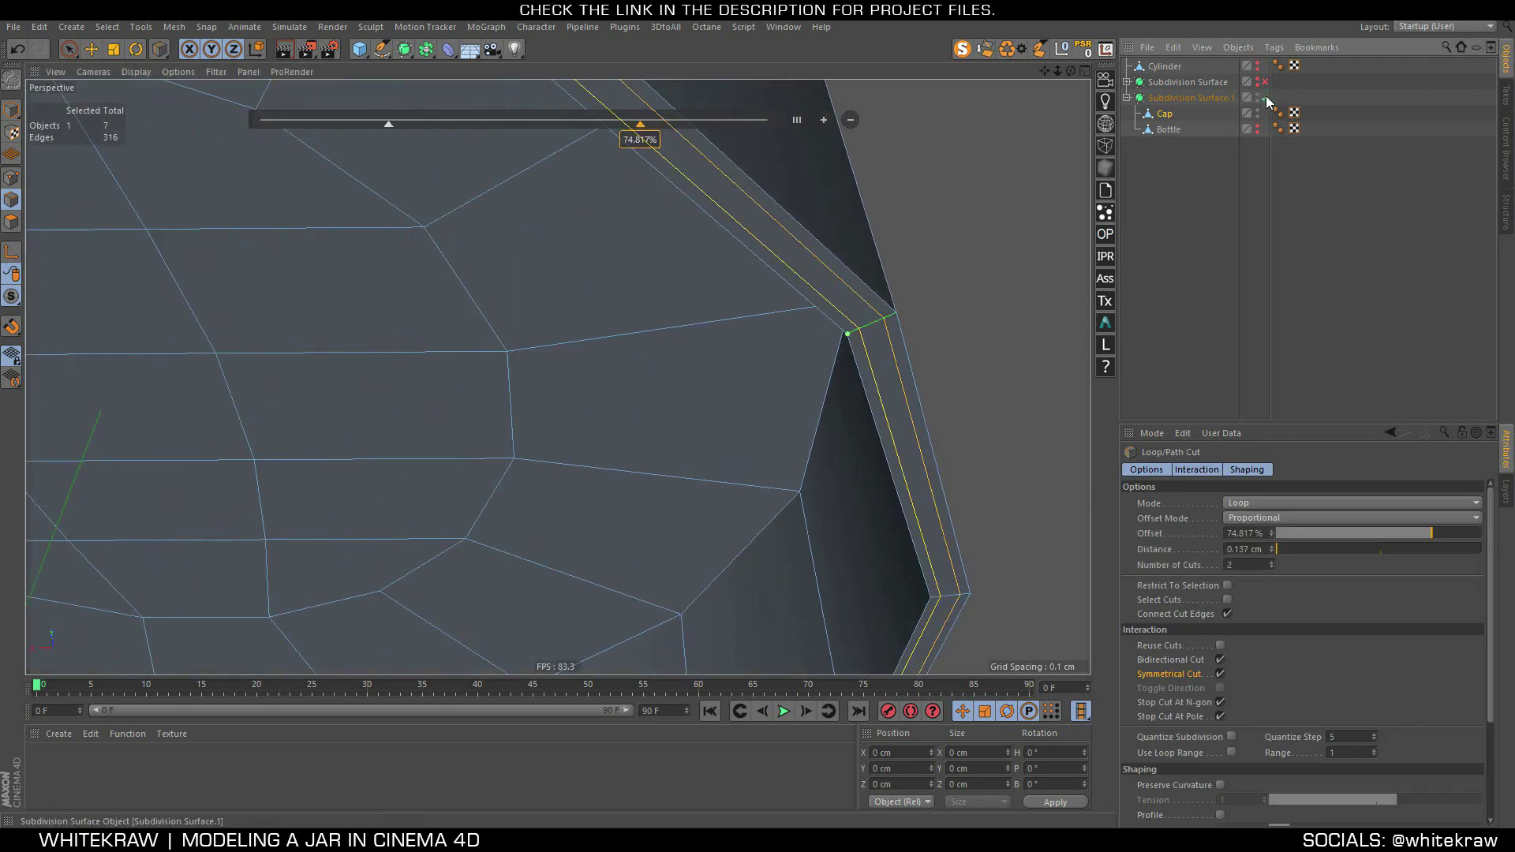
scroll(781, 316, "down", 5)
mouse_move(765, 347)
left_mouse_down("alt")
mouse_move(939, 324)
mouse_move(906, 274)
left_mouse_up("alt")
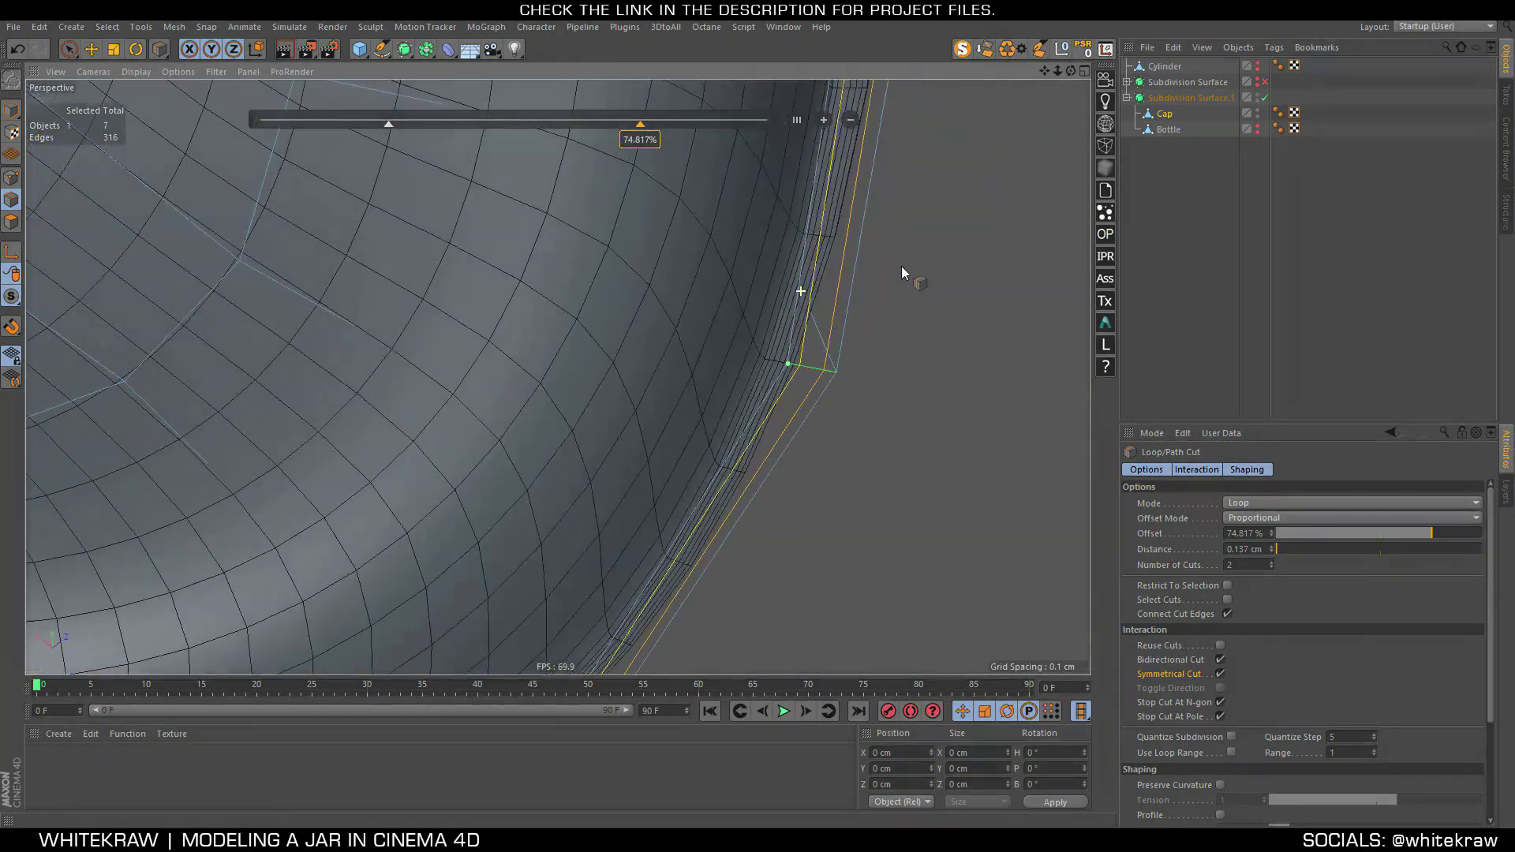
mouse_move(763, 341)
left_mouse_down("alt")
mouse_move(810, 369)
mouse_move(771, 330)
mouse_move(789, 260)
mouse_move(751, 311)
mouse_move(700, 286)
mouse_move(916, 207)
mouse_move(387, 383)
mouse_move(452, 325)
mouse_move(369, 476)
mouse_move(486, 235)
mouse_move(489, 326)
mouse_move(430, 267)
left_mouse_up("alt")
left_click(759, 328)
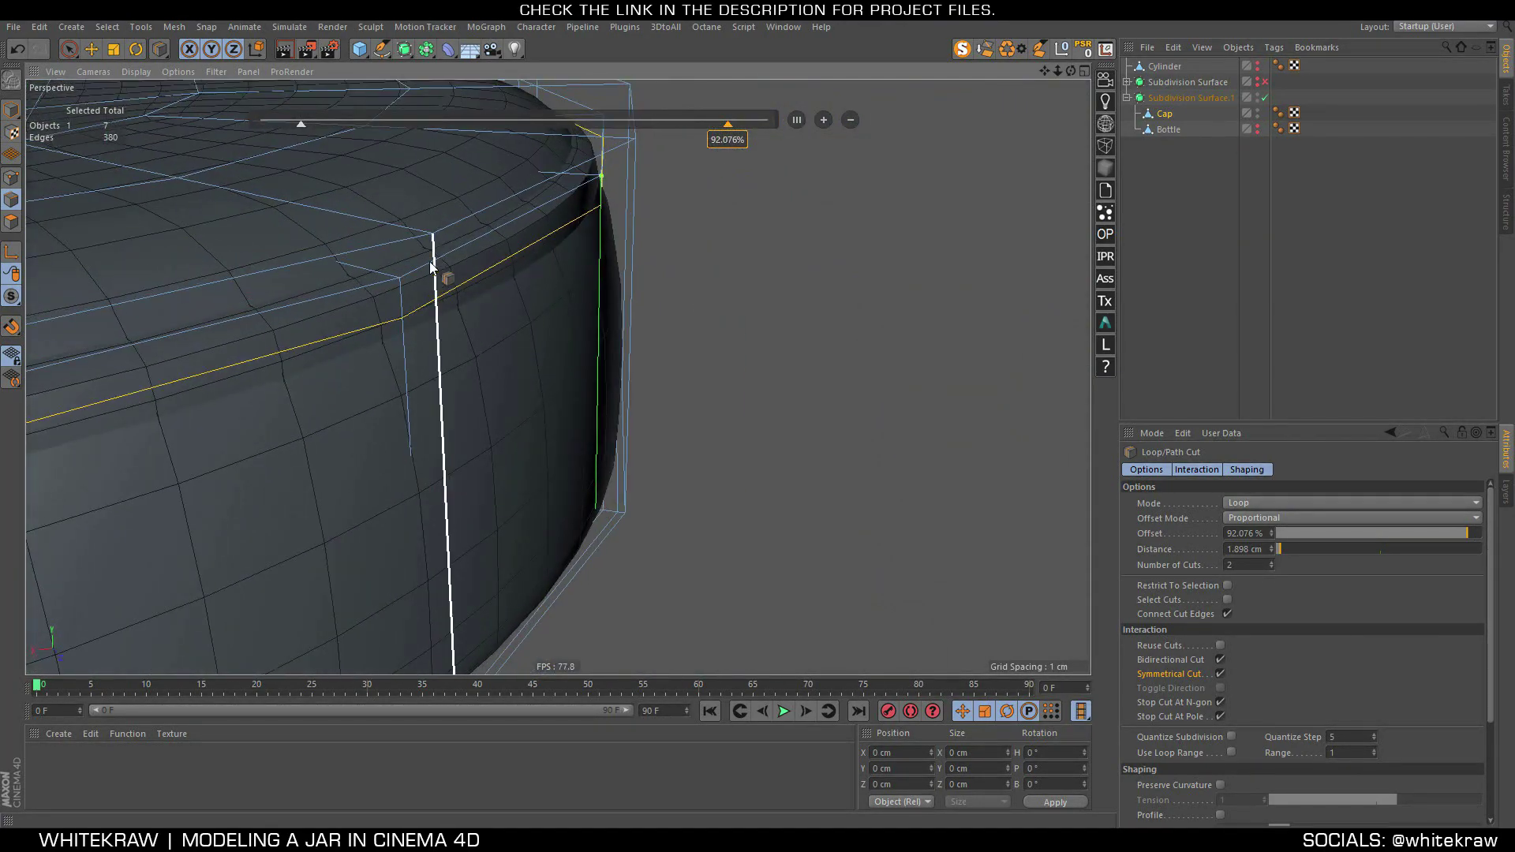
Orbit and zoom around the smoothed cap to inspect its bottom rim and top
scroll(363, 324, "down", 3)
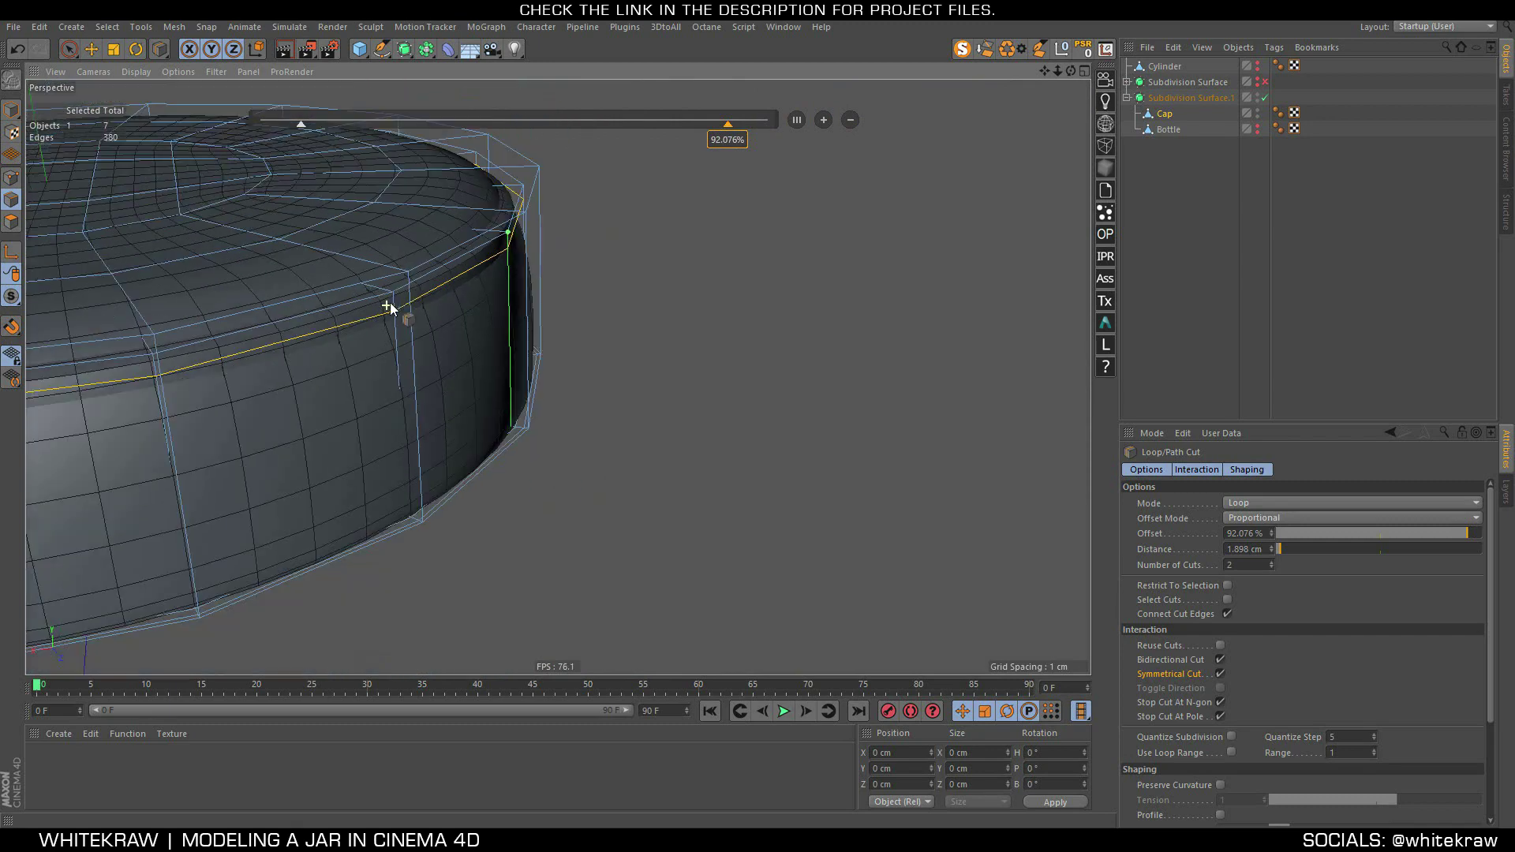
scroll(142, 354, "down", 3)
scroll(271, 396, "down", 2)
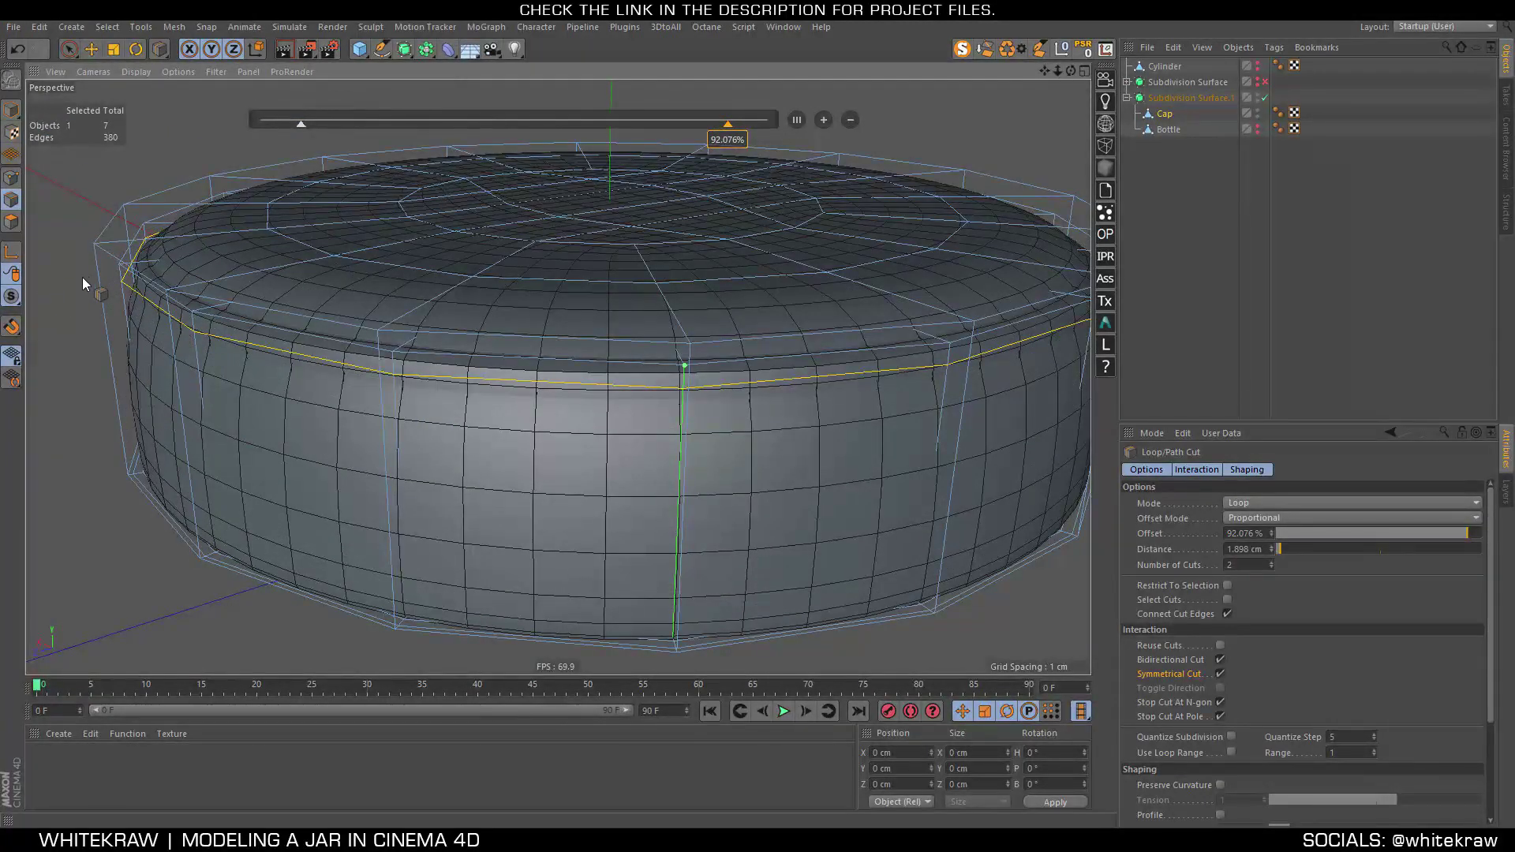
left_click_drag(96, 269, 174, 332, "alt")
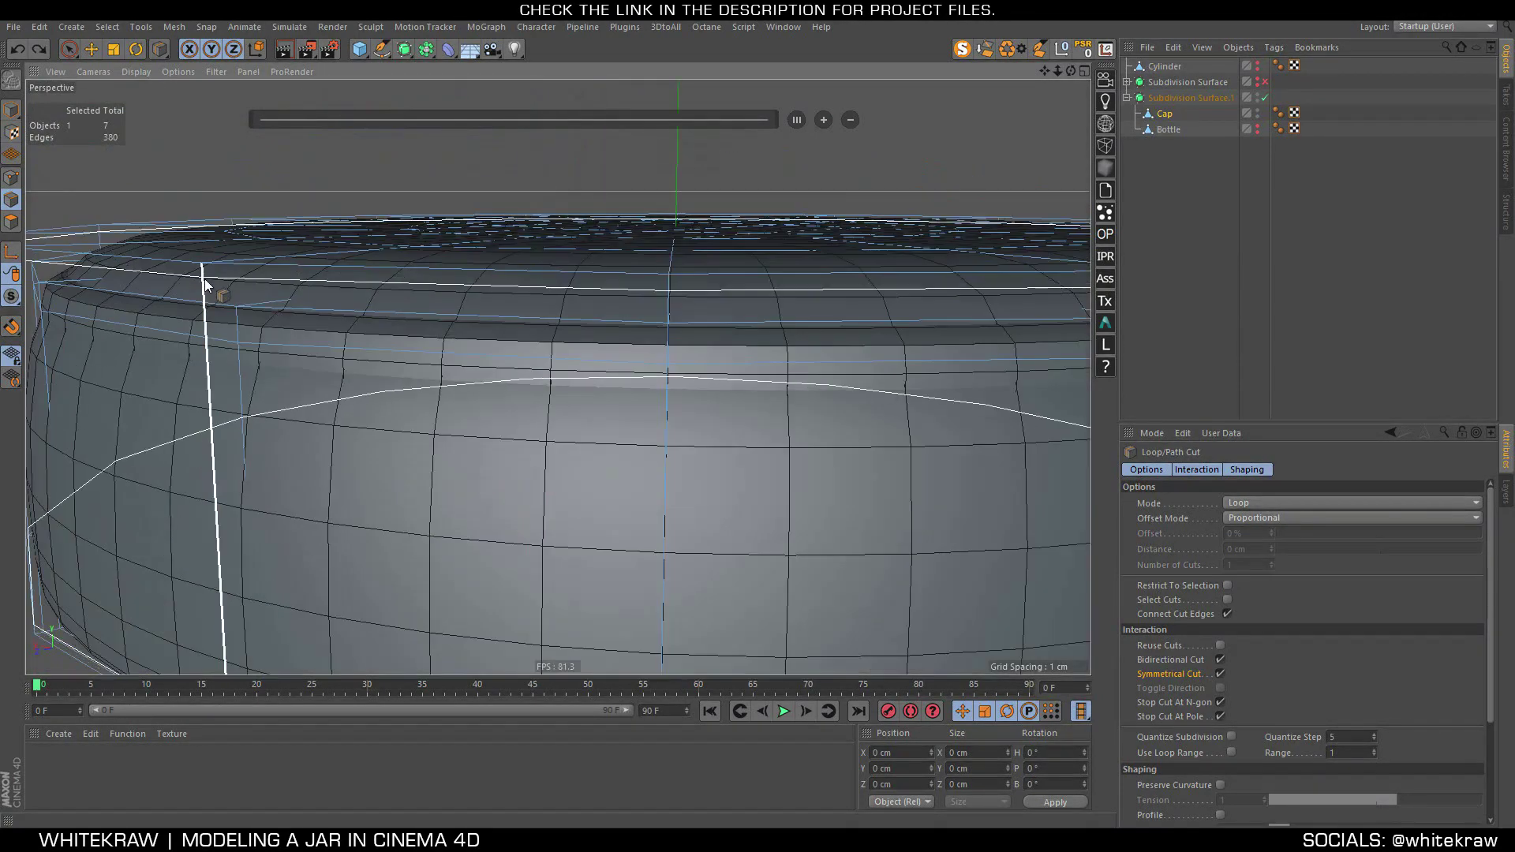
mouse_move(357, 375)
left_mouse_down("alt")
mouse_move(305, 328)
mouse_move(318, 329)
mouse_move(333, 254)
mouse_move(456, 609)
left_mouse_up("alt")
scroll(456, 602, "up", 3)
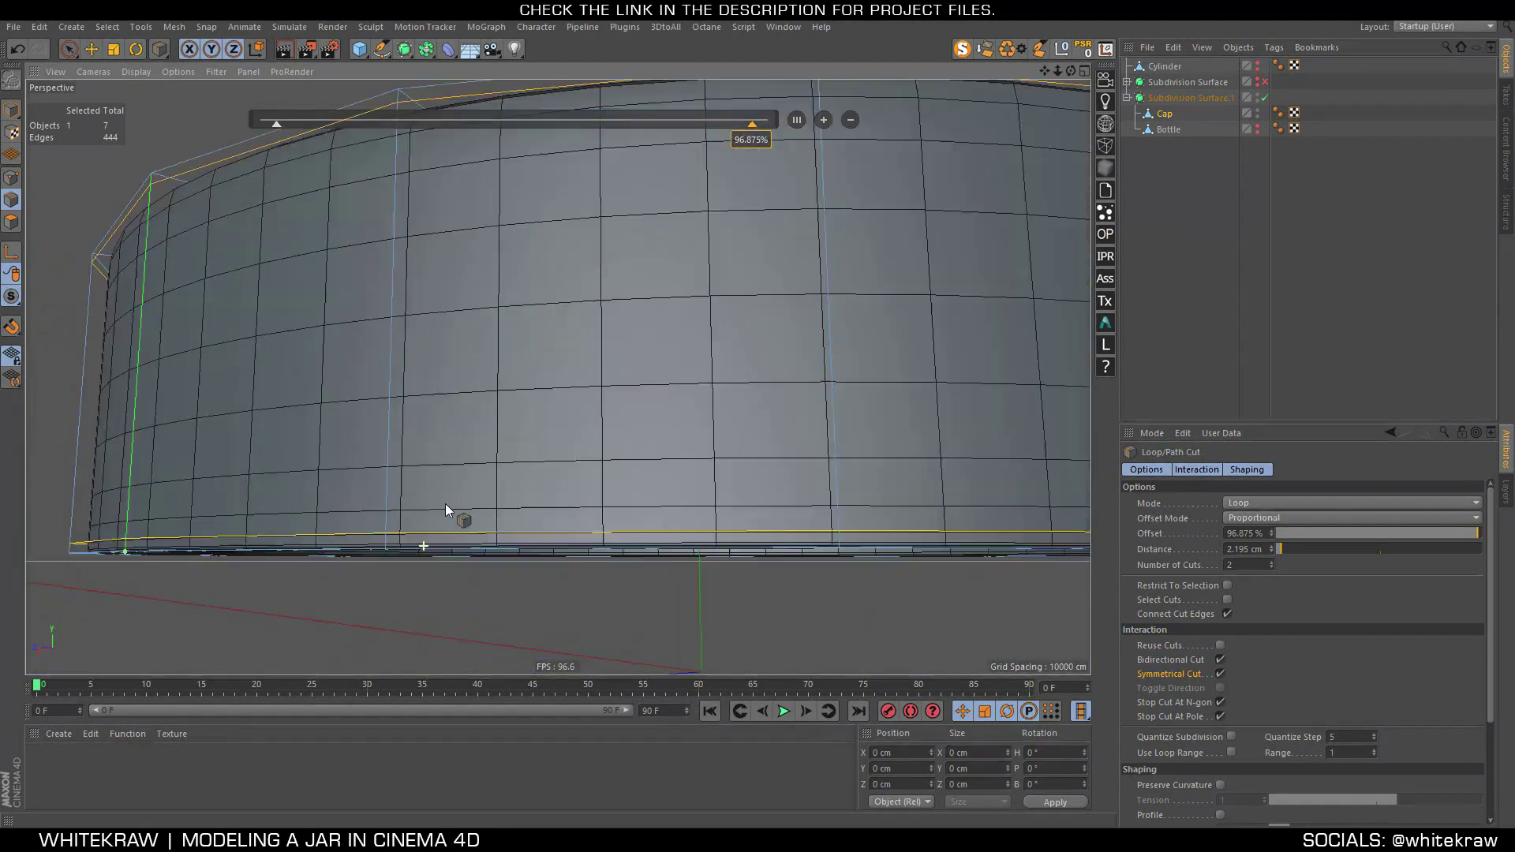
scroll(445, 504, "up", 3)
scroll(405, 483, "up", 2)
scroll(390, 607, "down", 5)
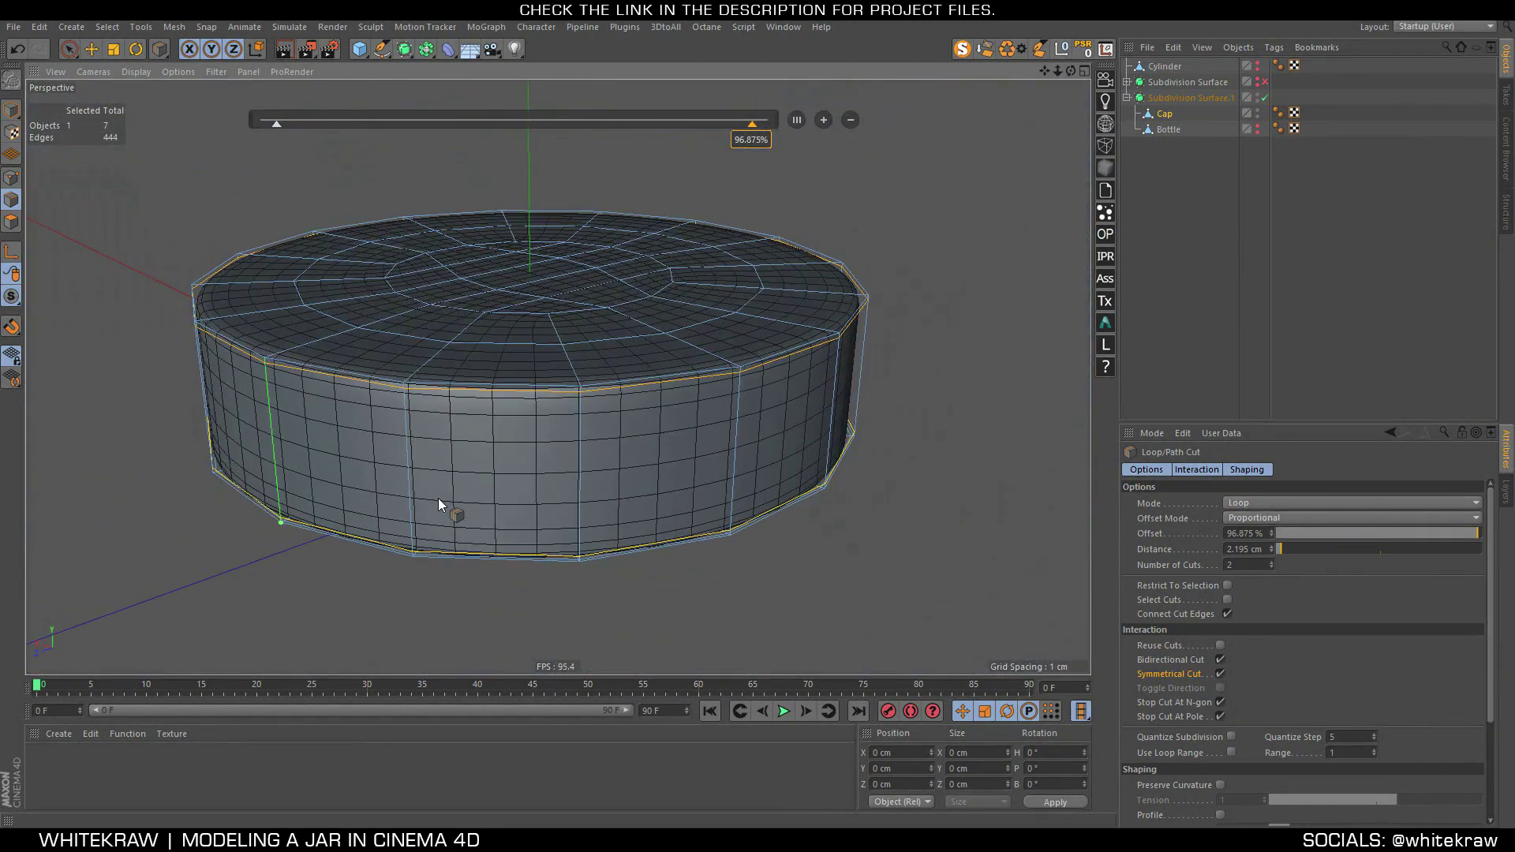
left_click_drag(438, 498, 761, 459, "alt")
Cut a non-symmetrical edge loop near the rim of the Cap's top face
left_click(1260, 233)
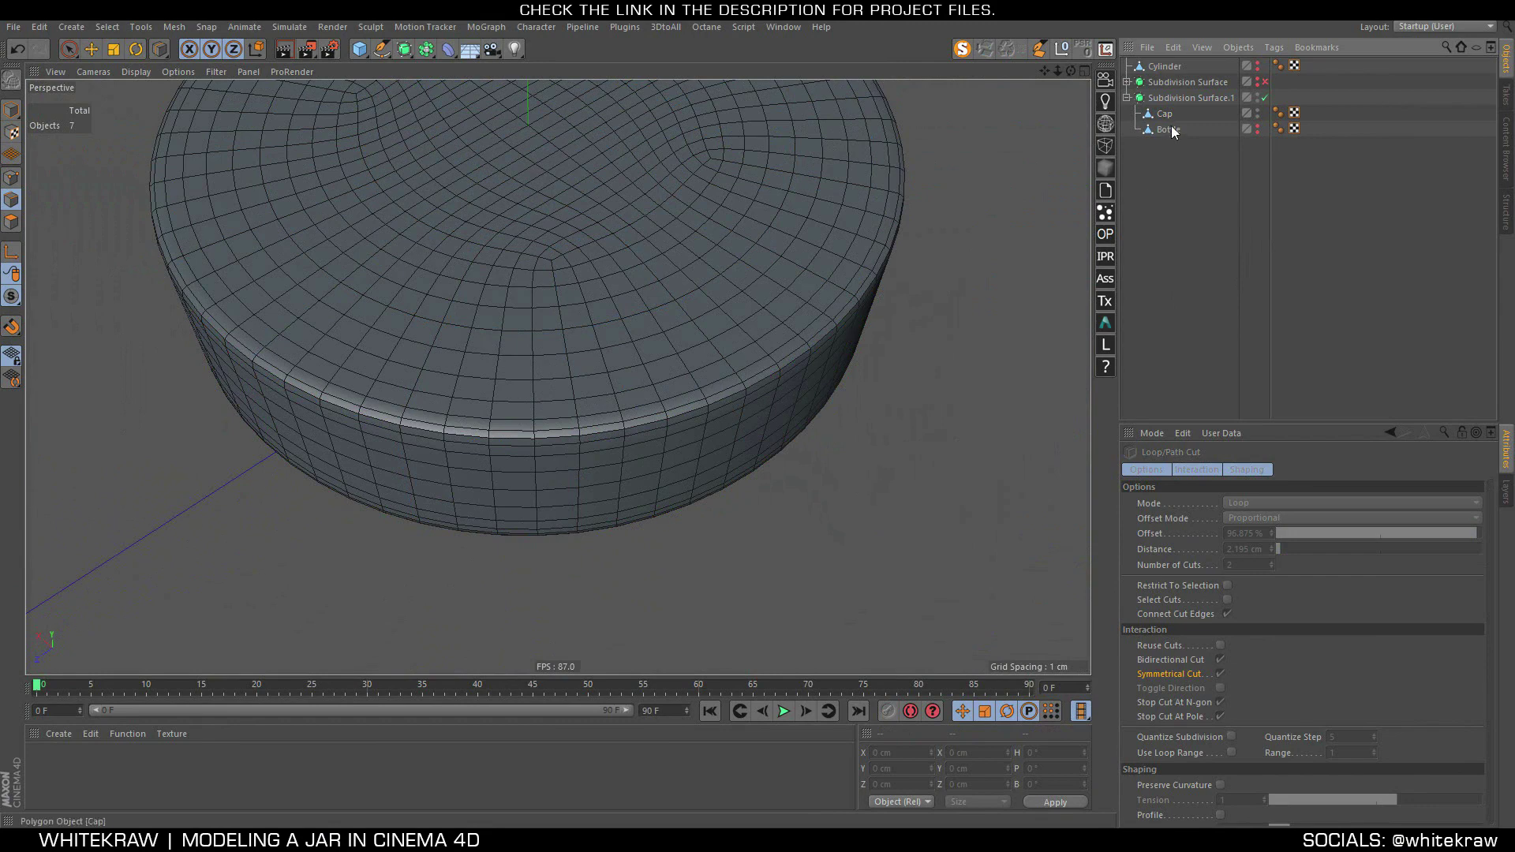
left_click(1171, 130)
left_click(1163, 115)
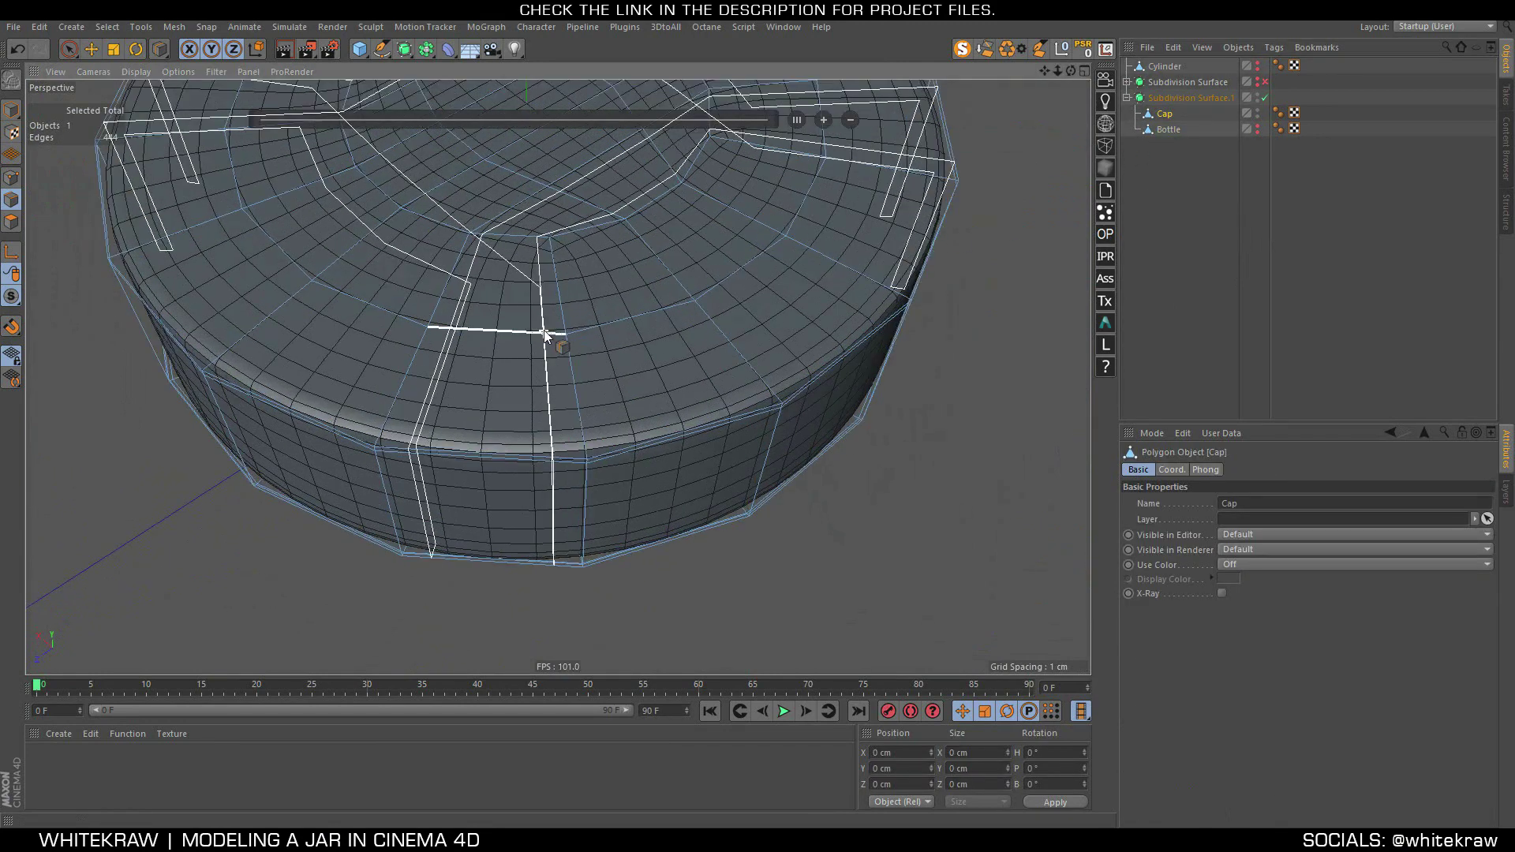
scroll(612, 490, "up", 3)
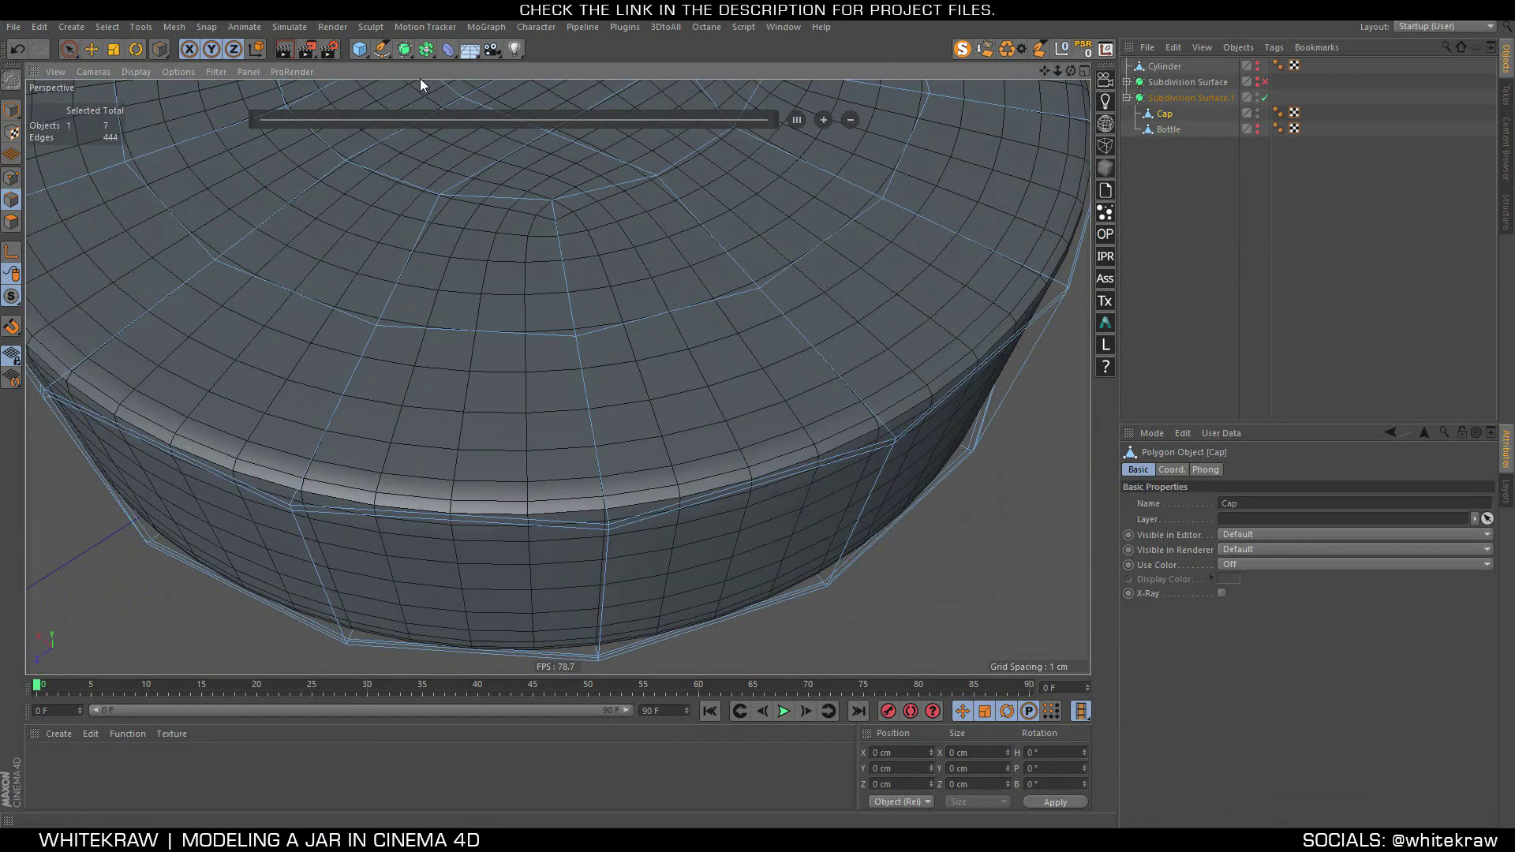
key("k")
key("l")
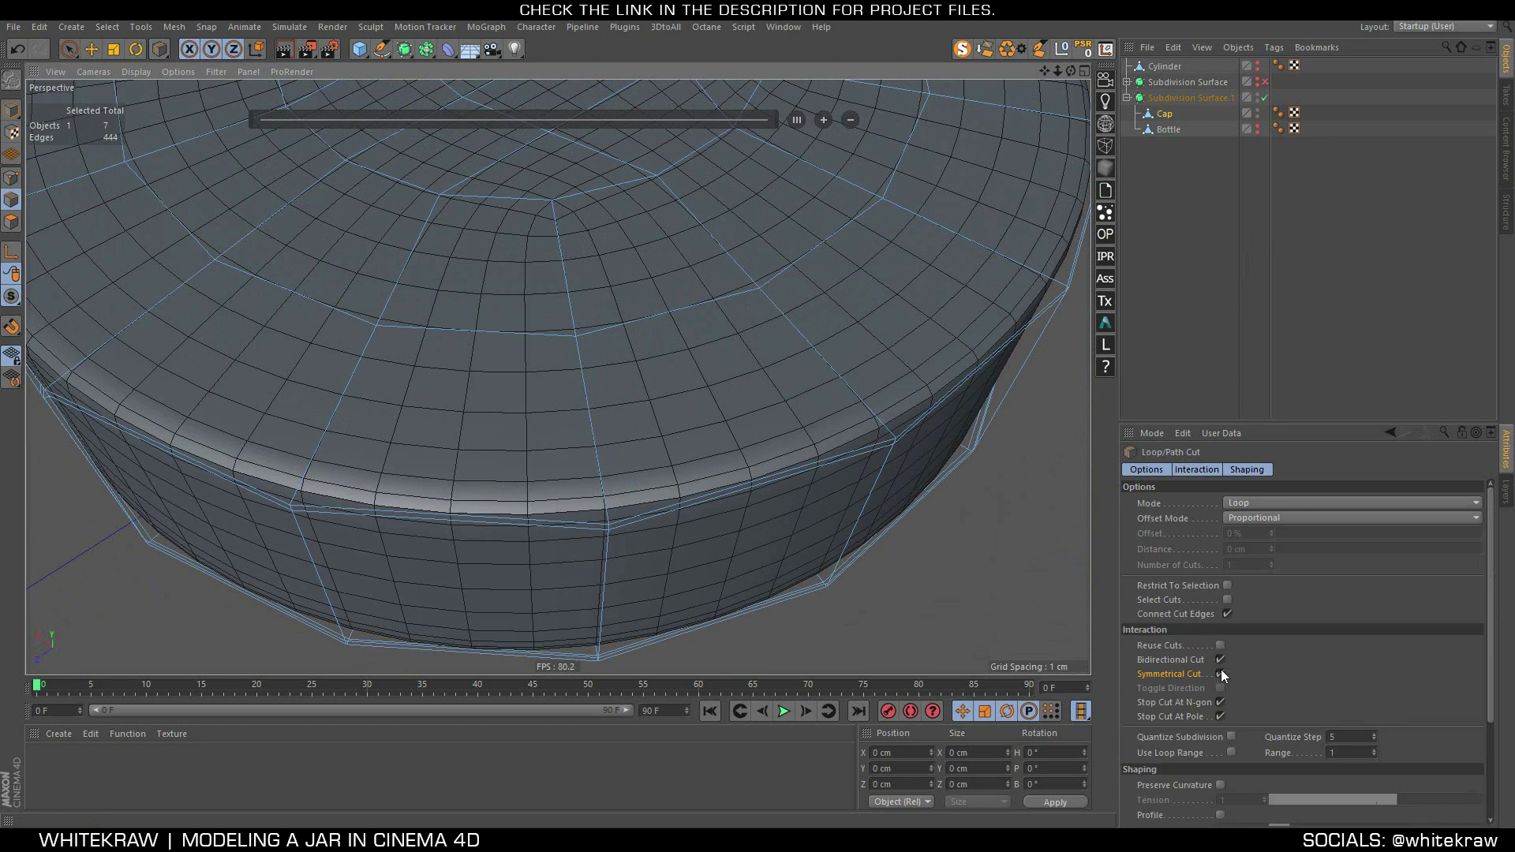
left_click(1221, 675)
left_click(1265, 98)
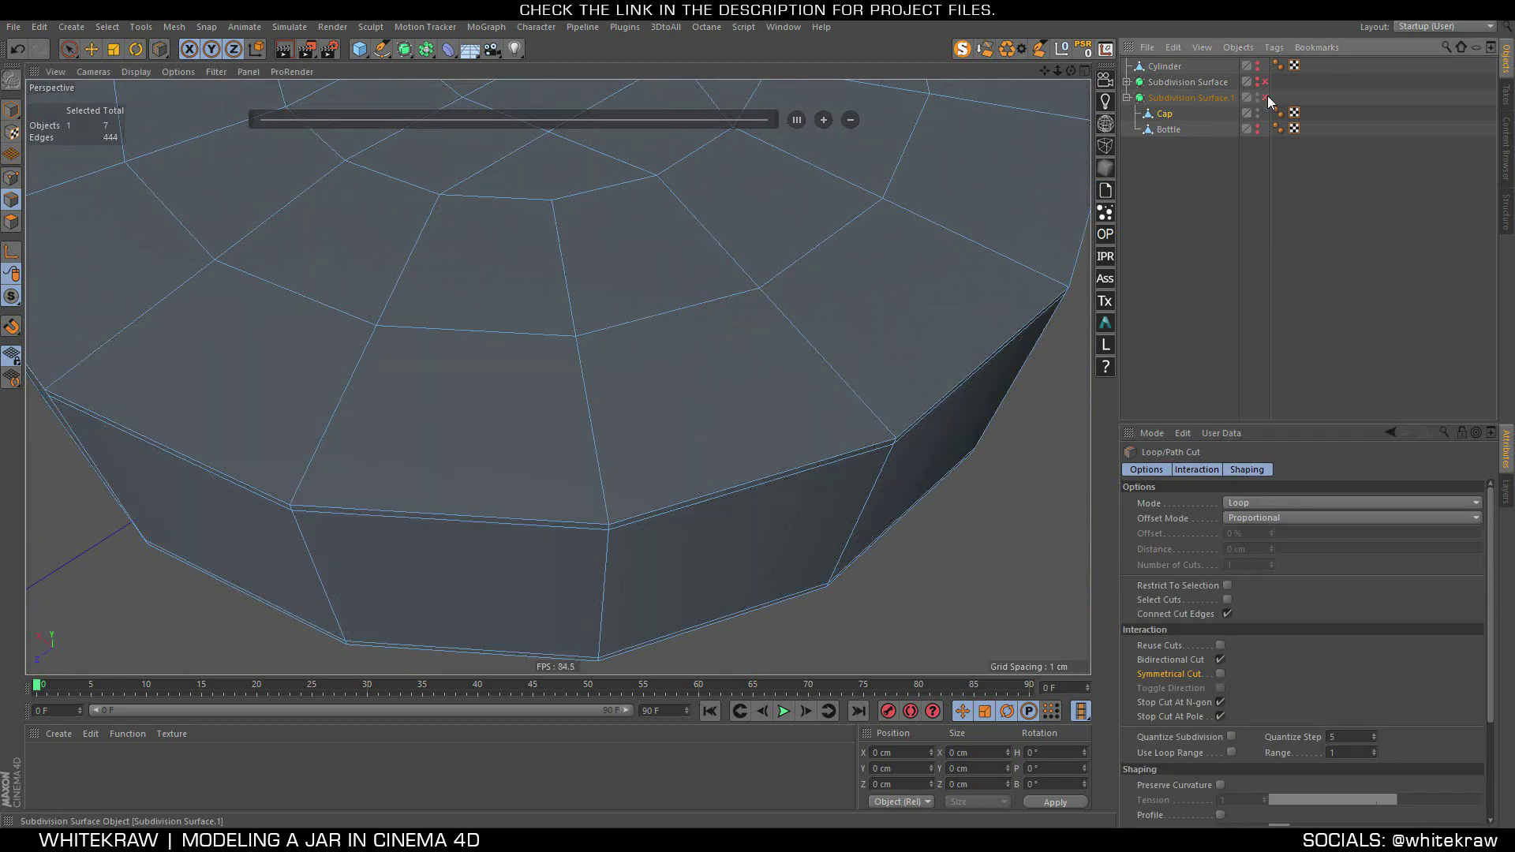
left_click(871, 420)
Undo and redo the top-face loop cut to compare the result
mouse_move(877, 461)
left_mouse_down("alt")
mouse_move(821, 363)
mouse_move(860, 365)
left_mouse_up("alt")
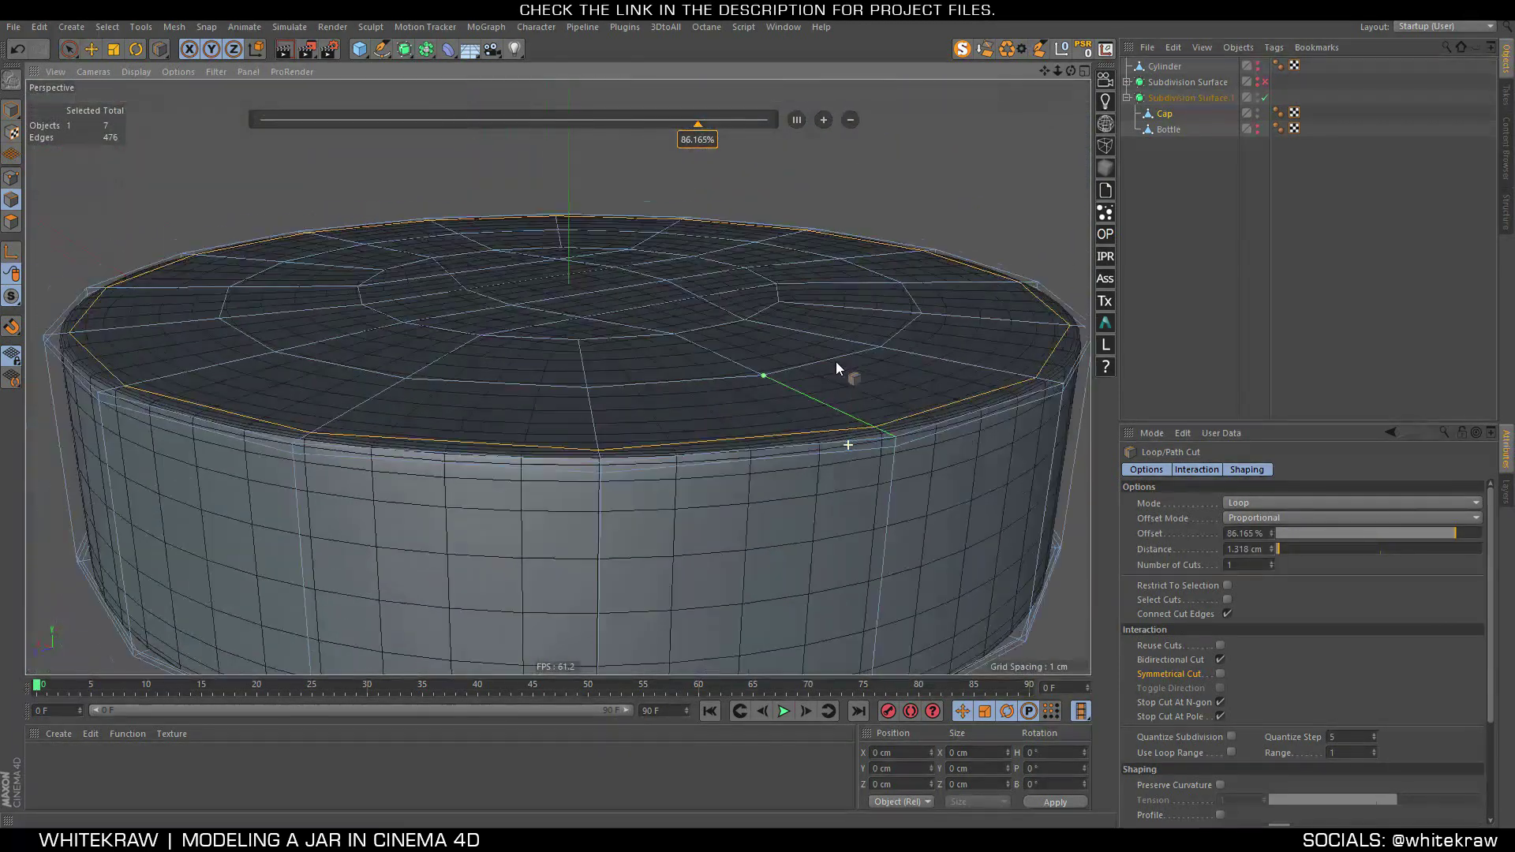
key("ctrl+shift+z")
key("ctrl+z")
key("ctrl+y")
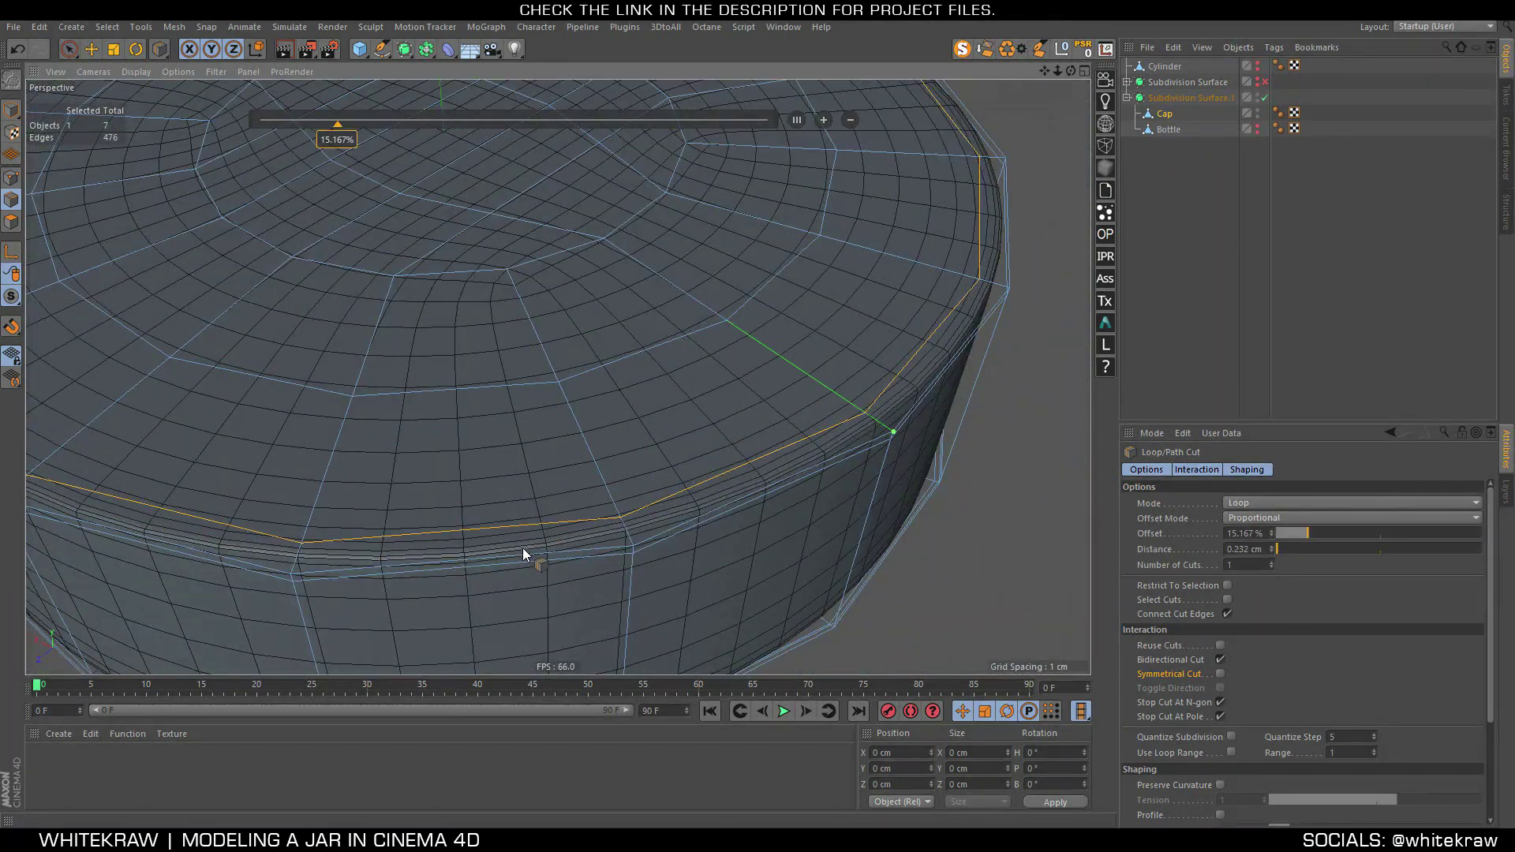
key("e")
left_click(1142, 293)
scroll(628, 296, "down", 3)
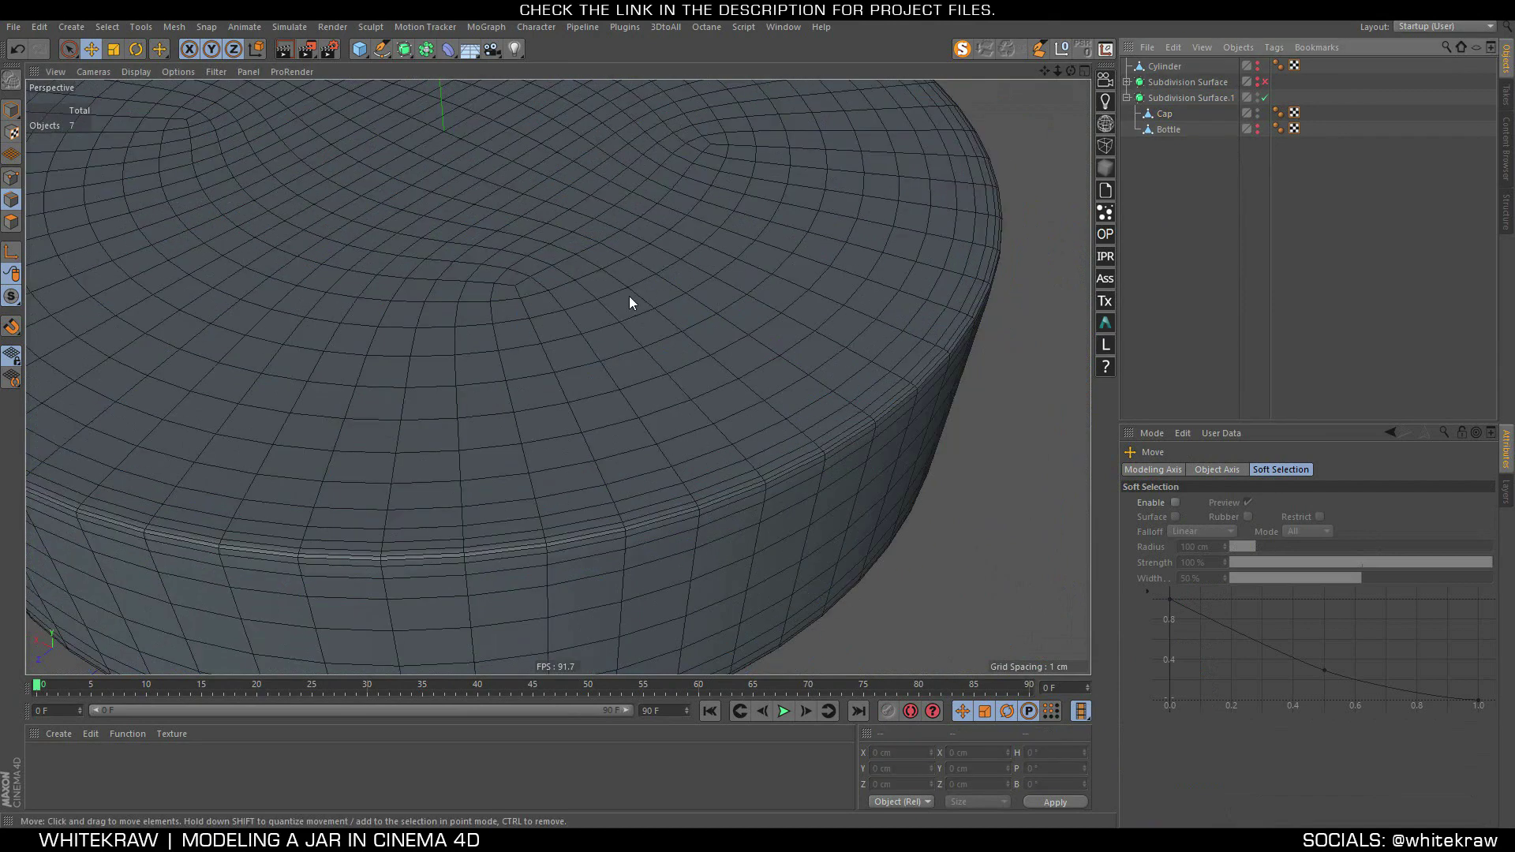
scroll(627, 296, "down", 3)
Move the edge loop around the cap's side down along Y
left_click_drag(574, 458, 538, 332, "alt")
right_click_drag(538, 331, 1030, 257, "alt")
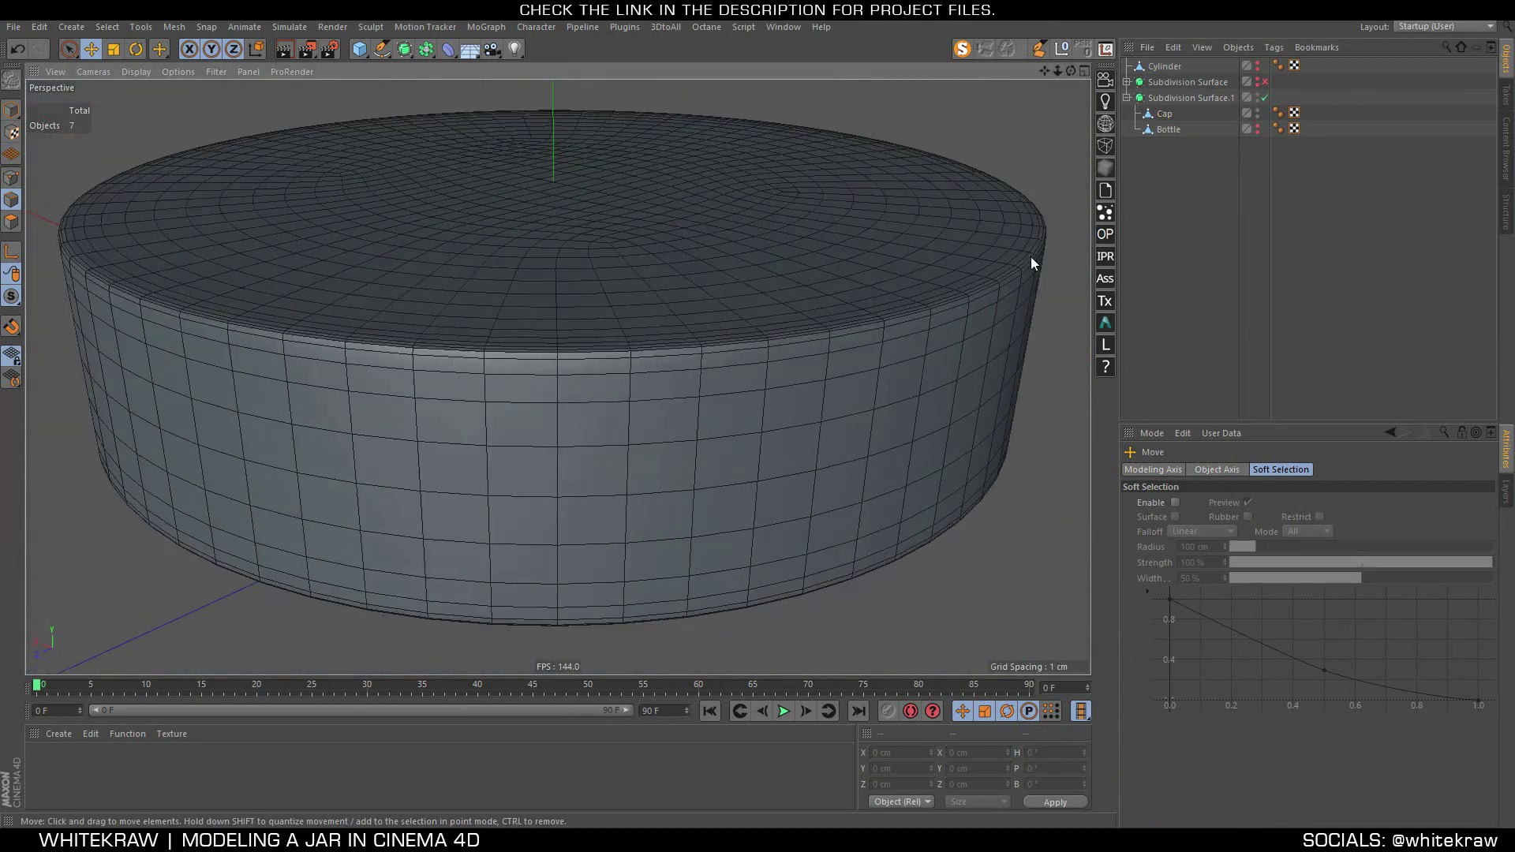
left_click(1176, 111)
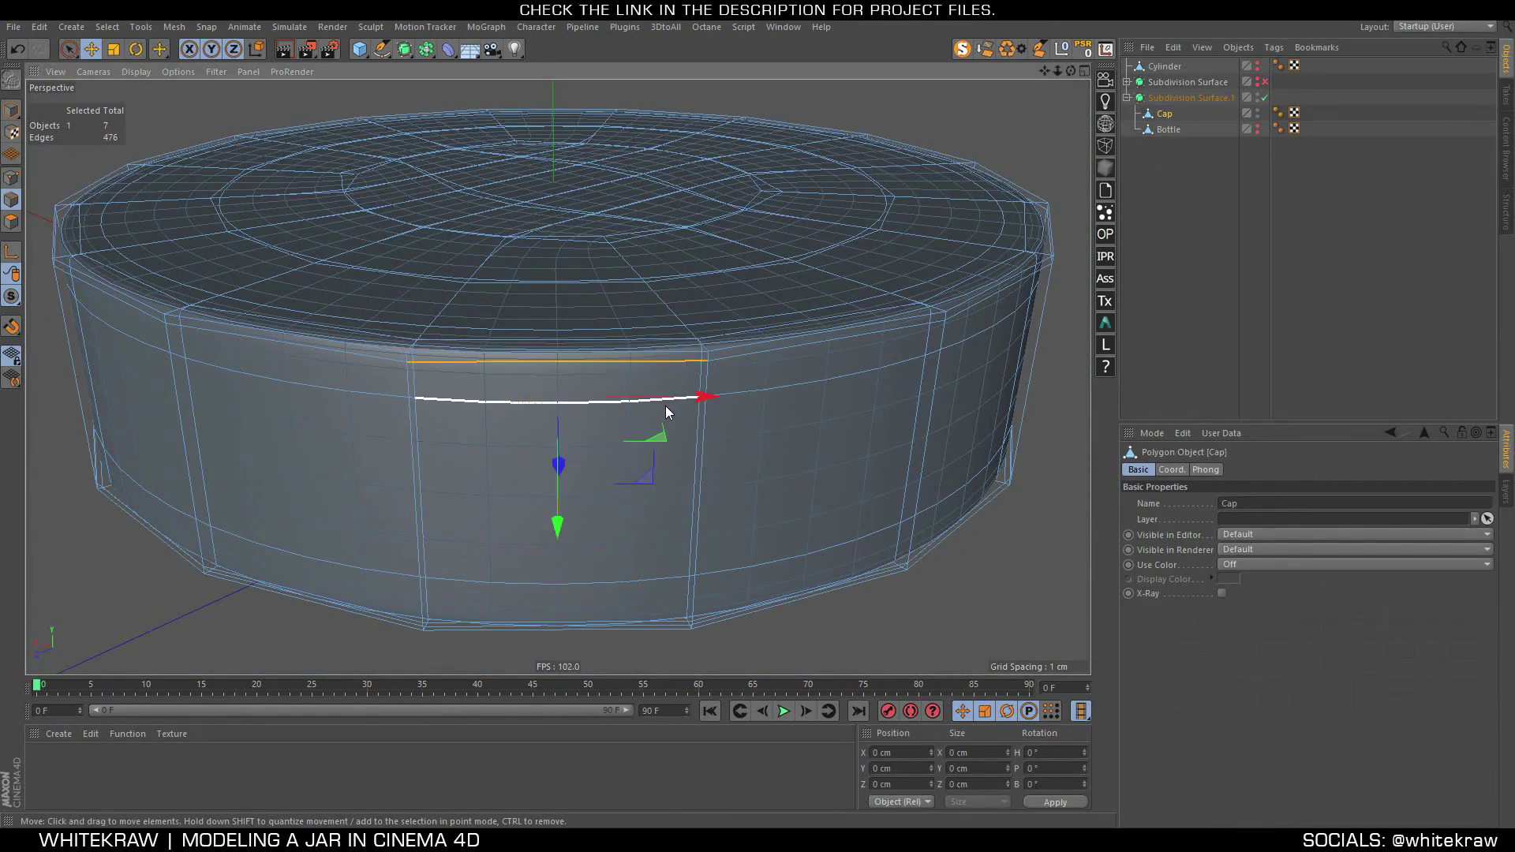
double_click(665, 404)
left_click_drag(552, 95, 551, 120)
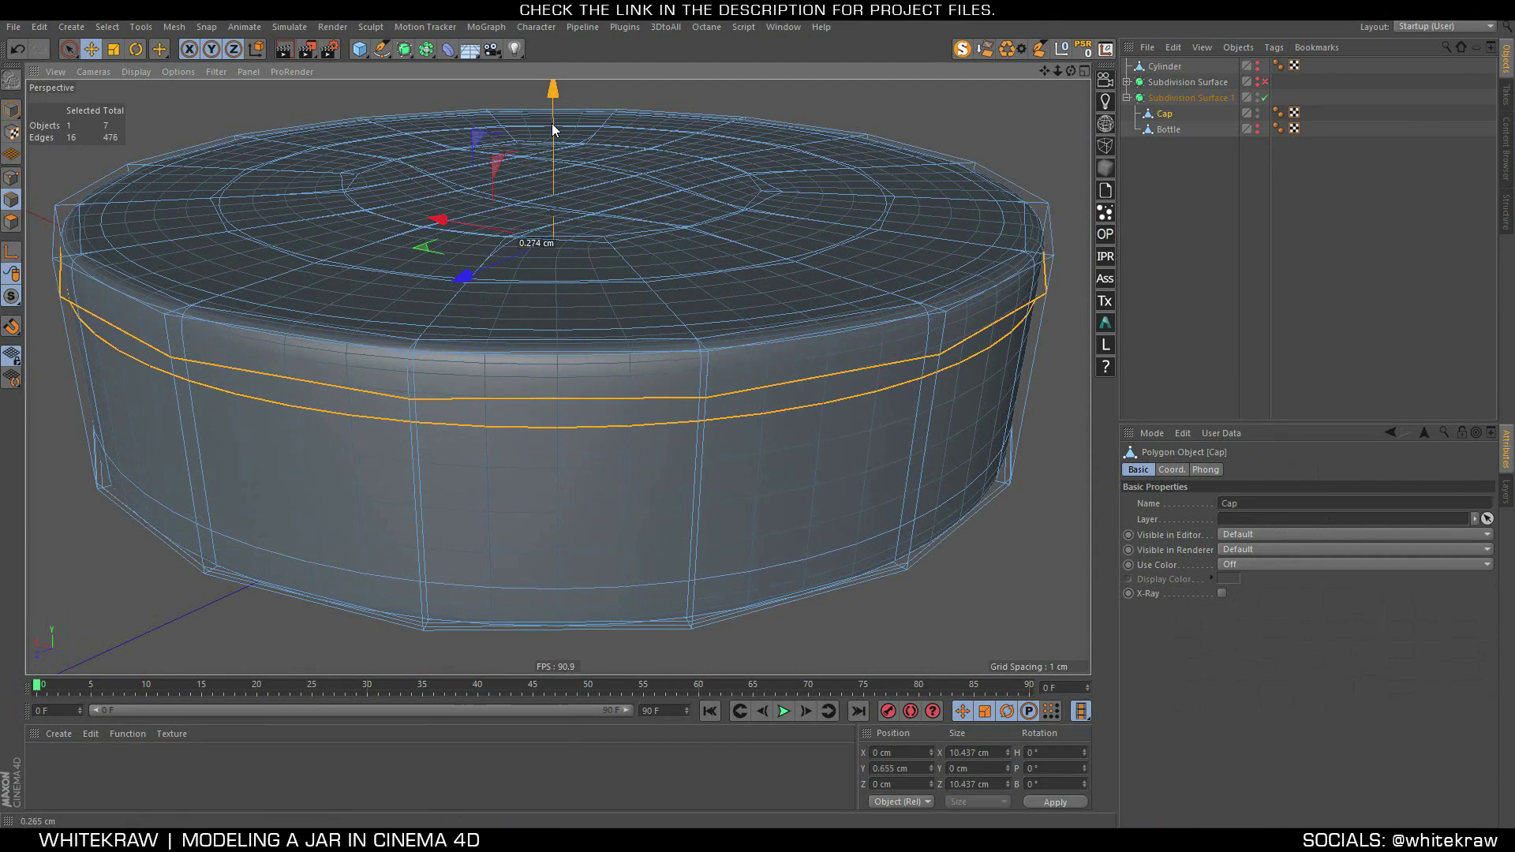
left_click(1290, 210)
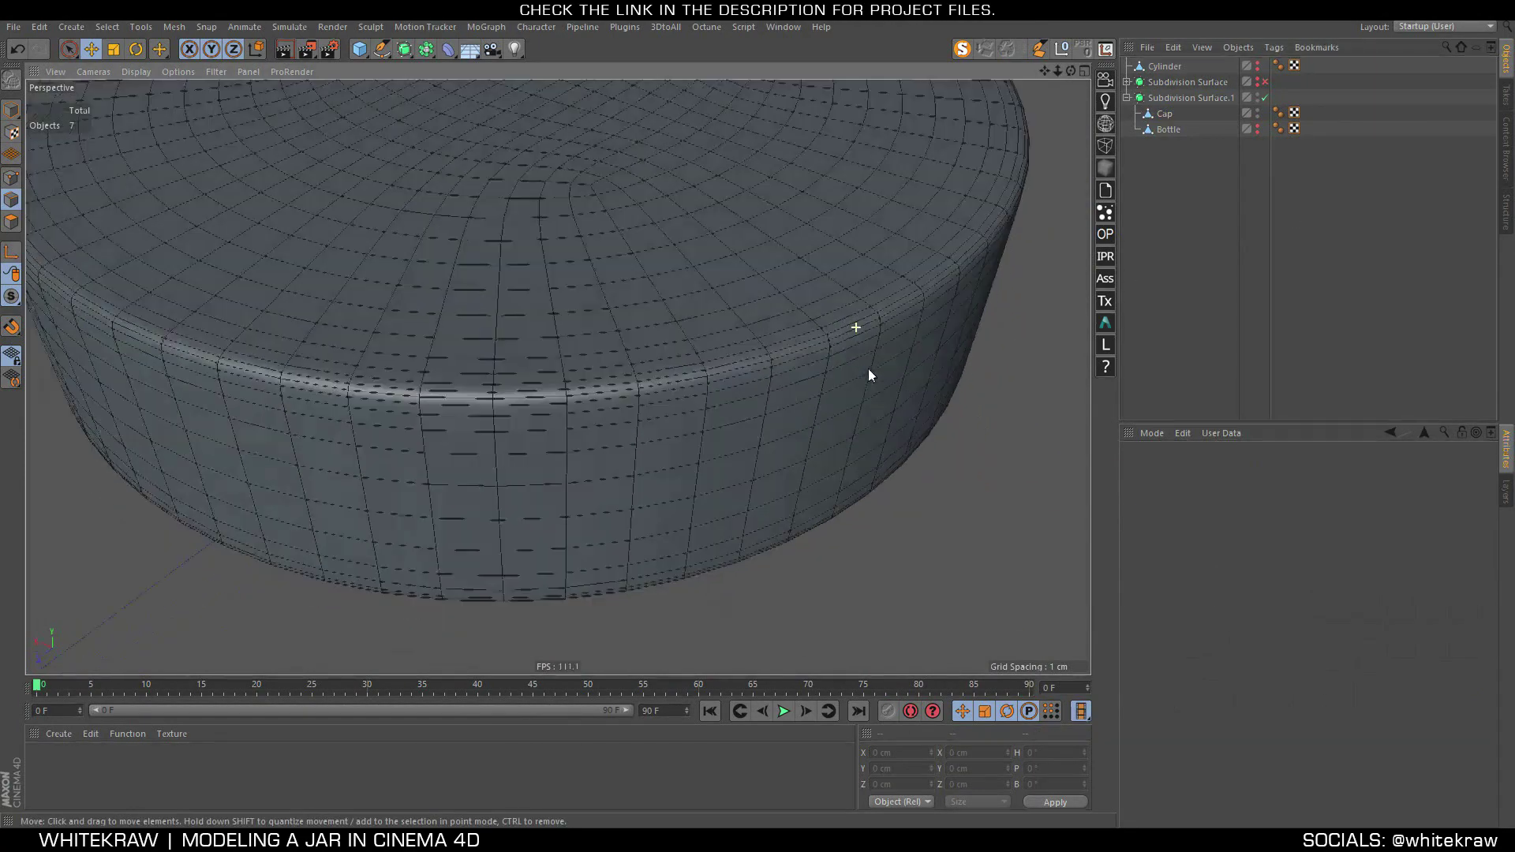
Raise the cap's inner rim edge loop slightly with smoothing off
mouse_move(868, 368)
left_mouse_down("alt")
mouse_move(651, 438)
mouse_move(649, 361)
mouse_move(666, 402)
mouse_move(693, 412)
left_mouse_up("alt")
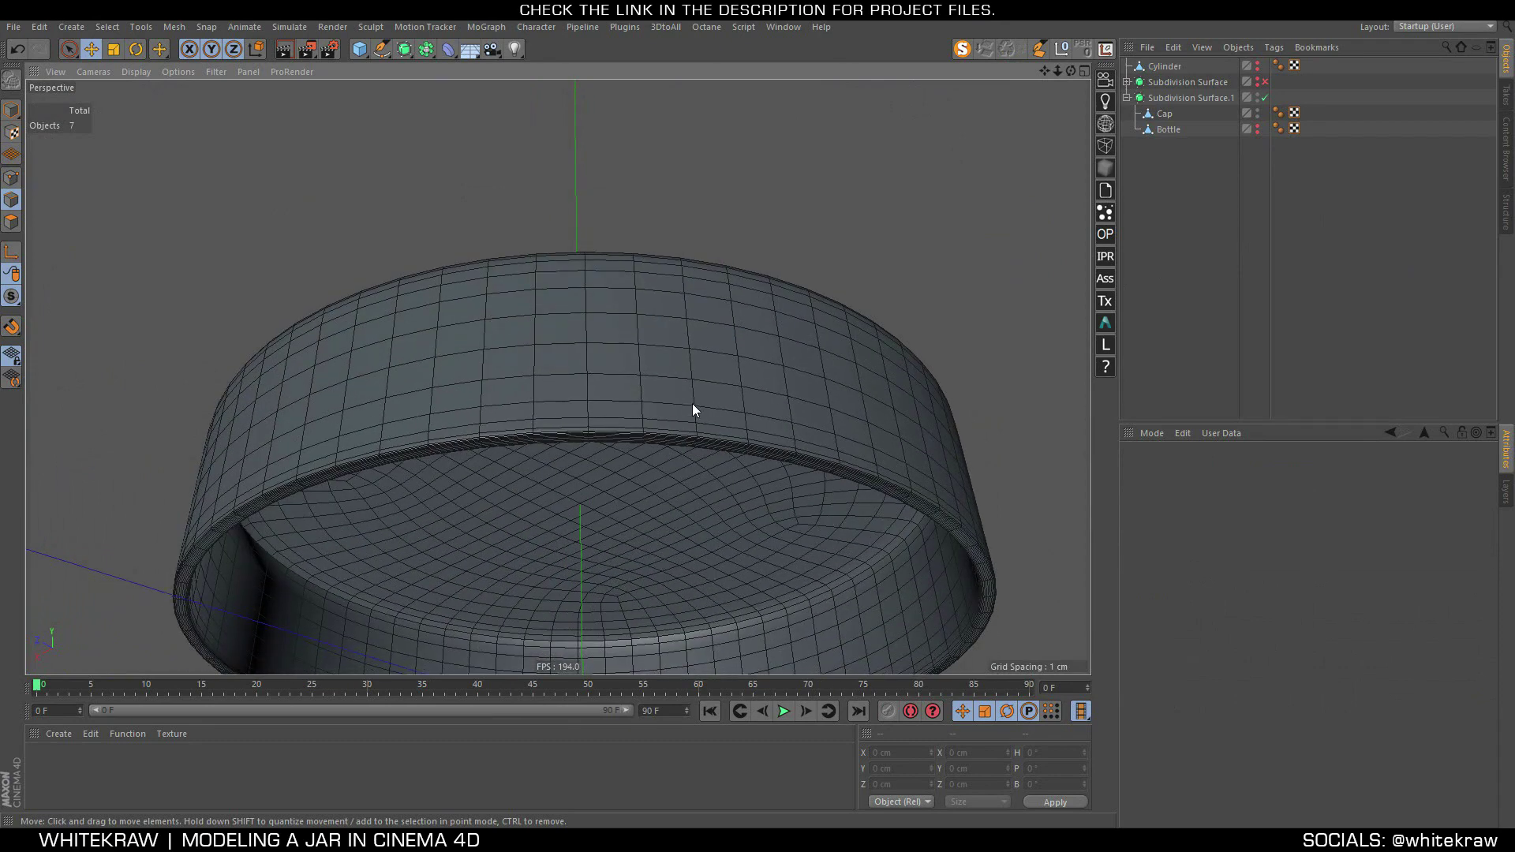
left_click(1265, 97)
left_click(1164, 113)
double_click(556, 423)
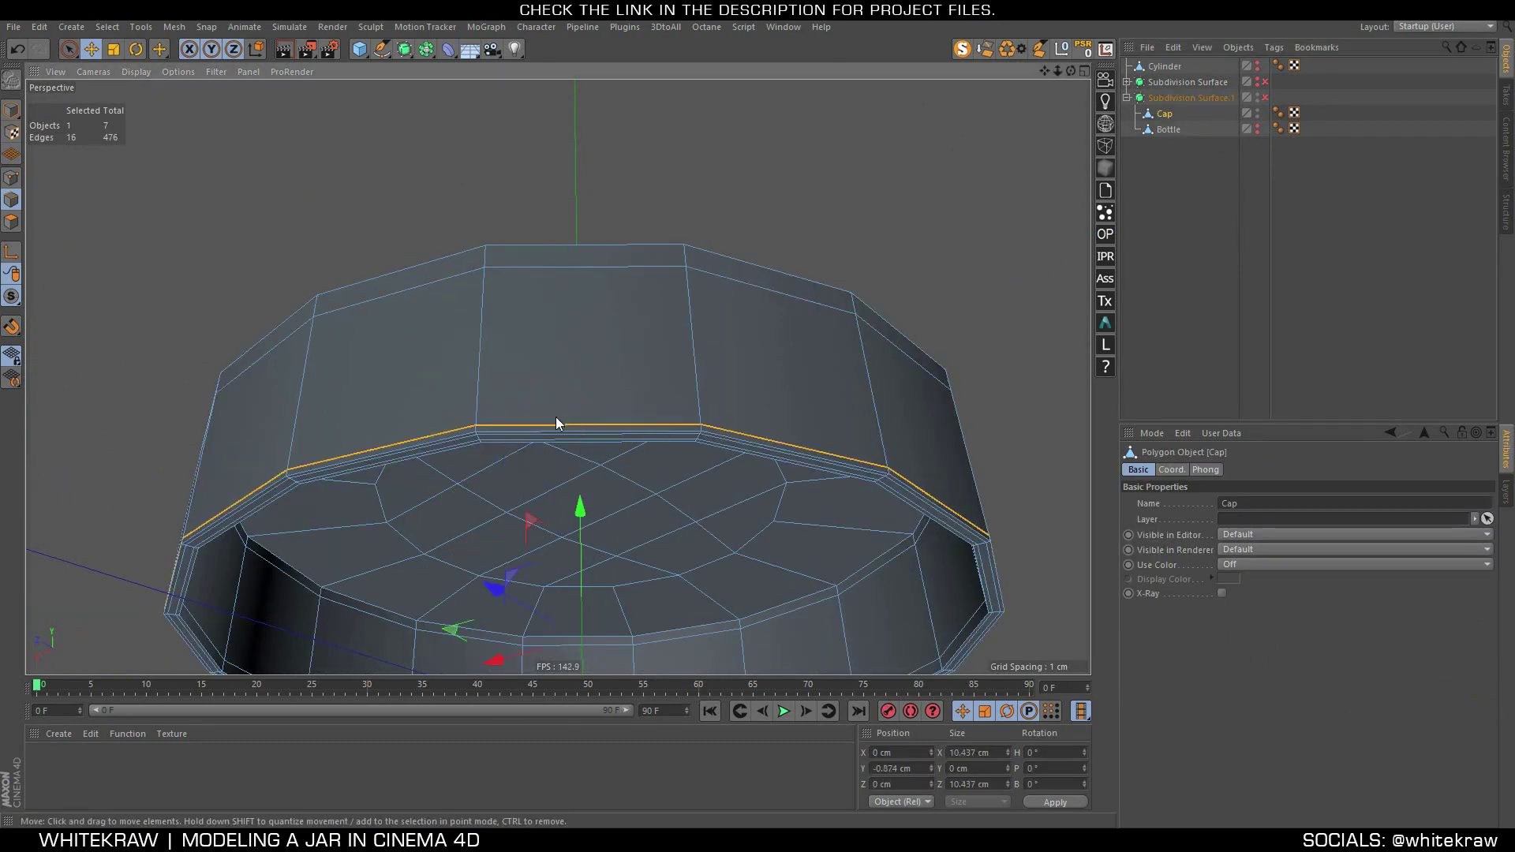
left_click_drag(580, 525, 581, 513)
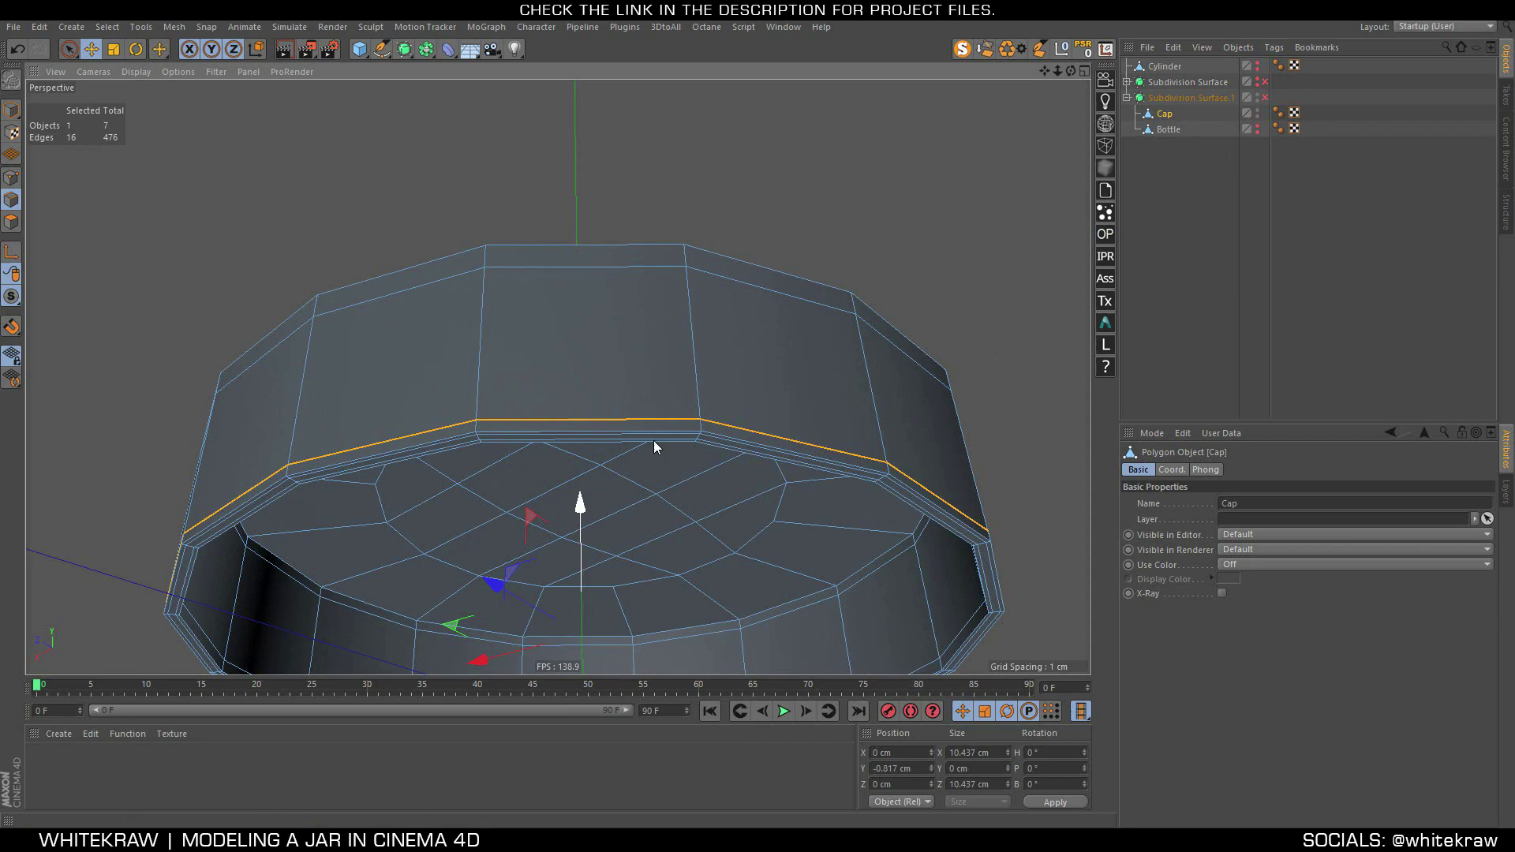
left_click(1264, 96)
Turn off the cap's smoothing and view the inner rim up close
left_click(1030, 319)
mouse_move(1031, 319)
left_mouse_down("alt")
mouse_move(648, 434)
mouse_move(726, 395)
mouse_move(723, 495)
mouse_move(718, 351)
mouse_move(754, 280)
mouse_move(808, 392)
mouse_move(1193, 152)
left_mouse_up("alt")
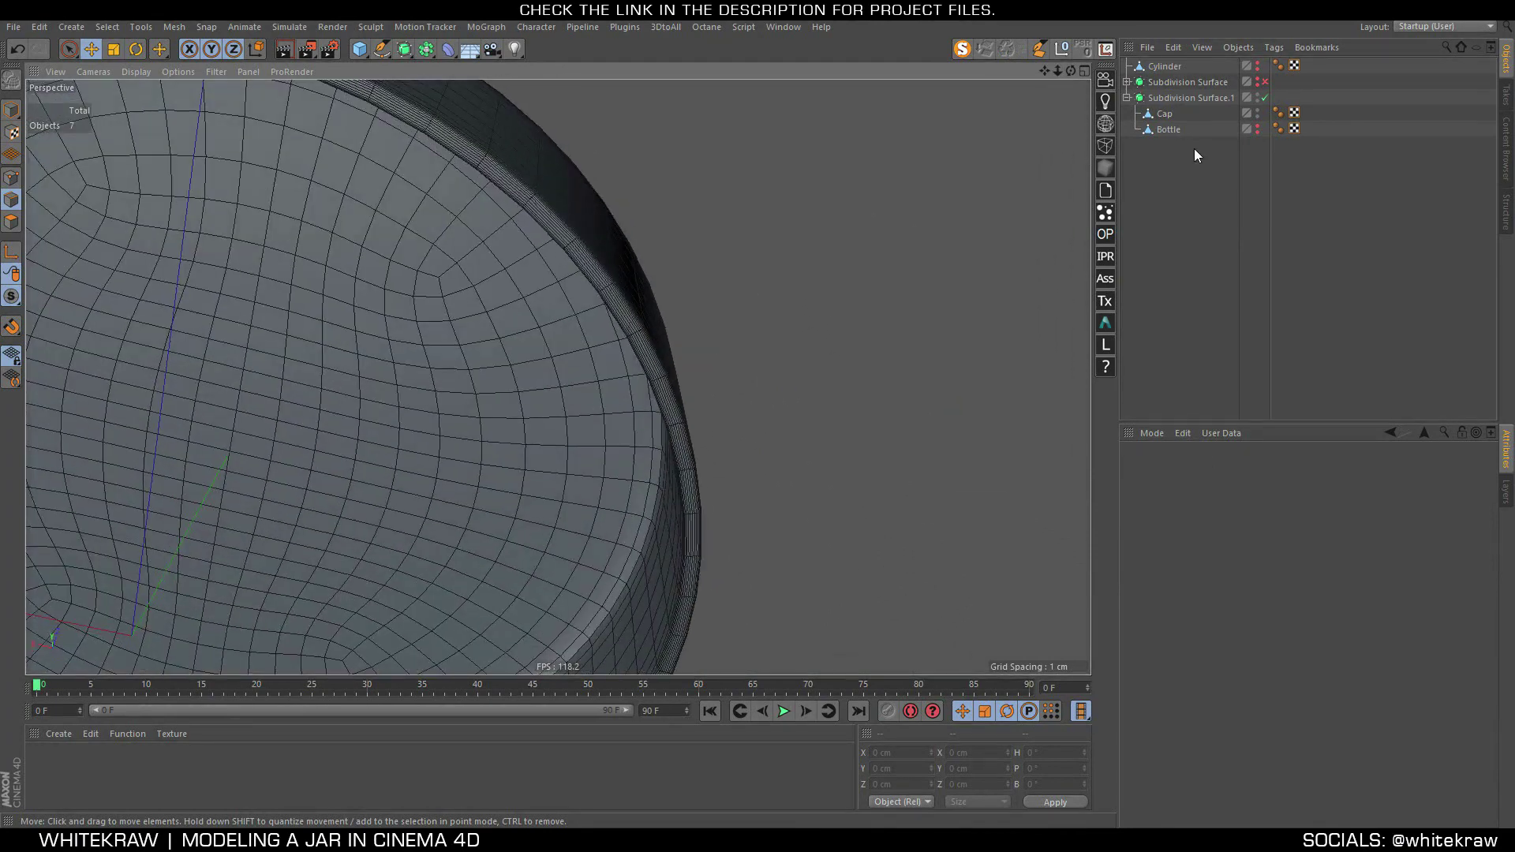
left_click(1264, 97)
left_click_drag(615, 371, 921, 537, "alt")
scroll(927, 533, "down", 3)
Cut a new edge loop close to the Cap's inner rim
left_click(1164, 114)
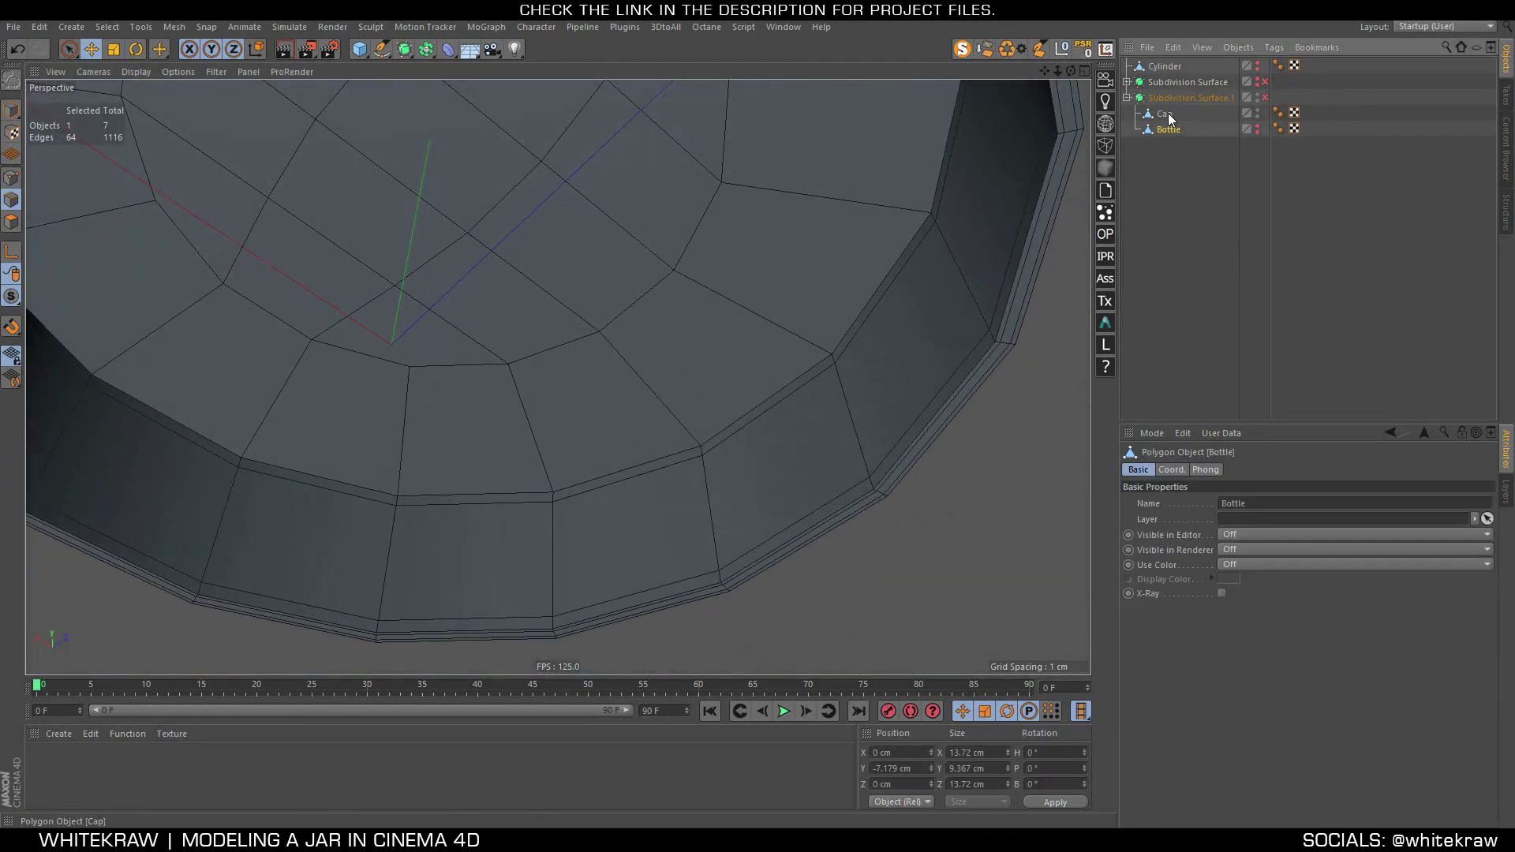
key("k")
key("l")
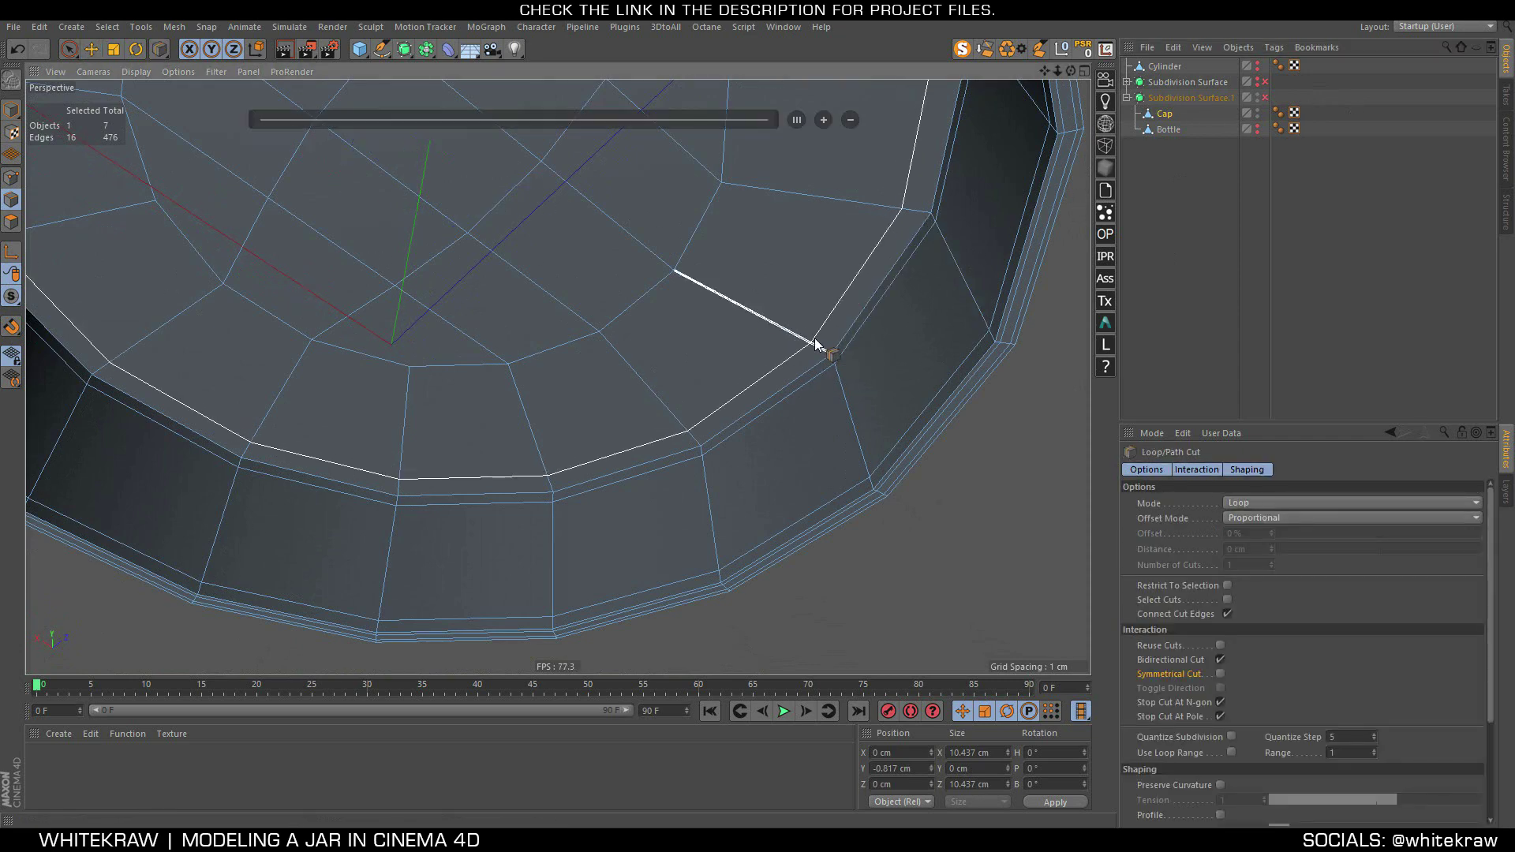
left_click(828, 349)
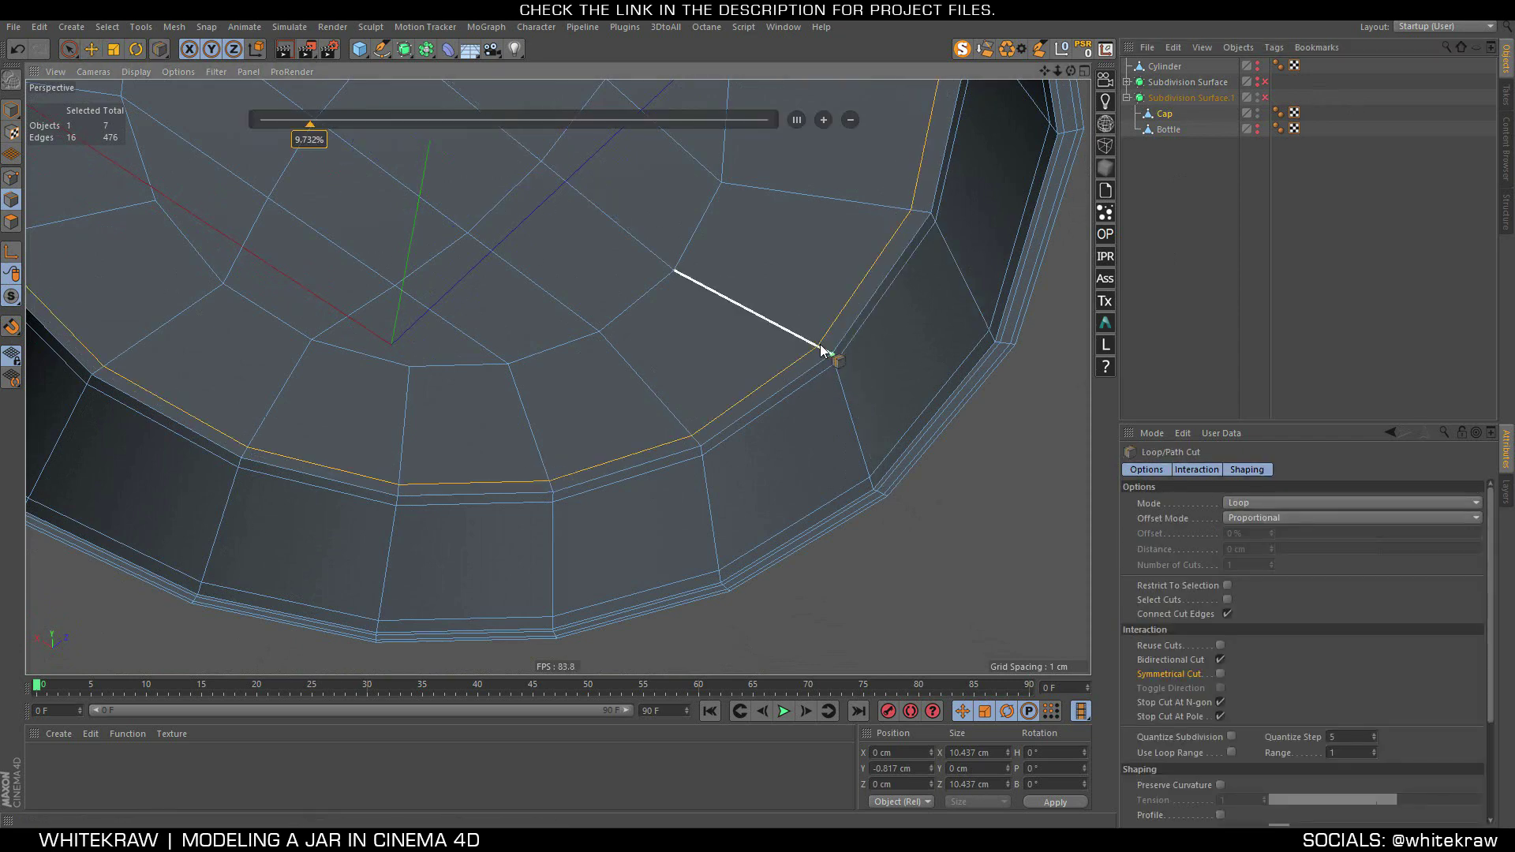
left_click_drag(884, 357, 891, 381, "alt")
Edge Slide the new rim loop slightly closer to the inner rim
key("e")
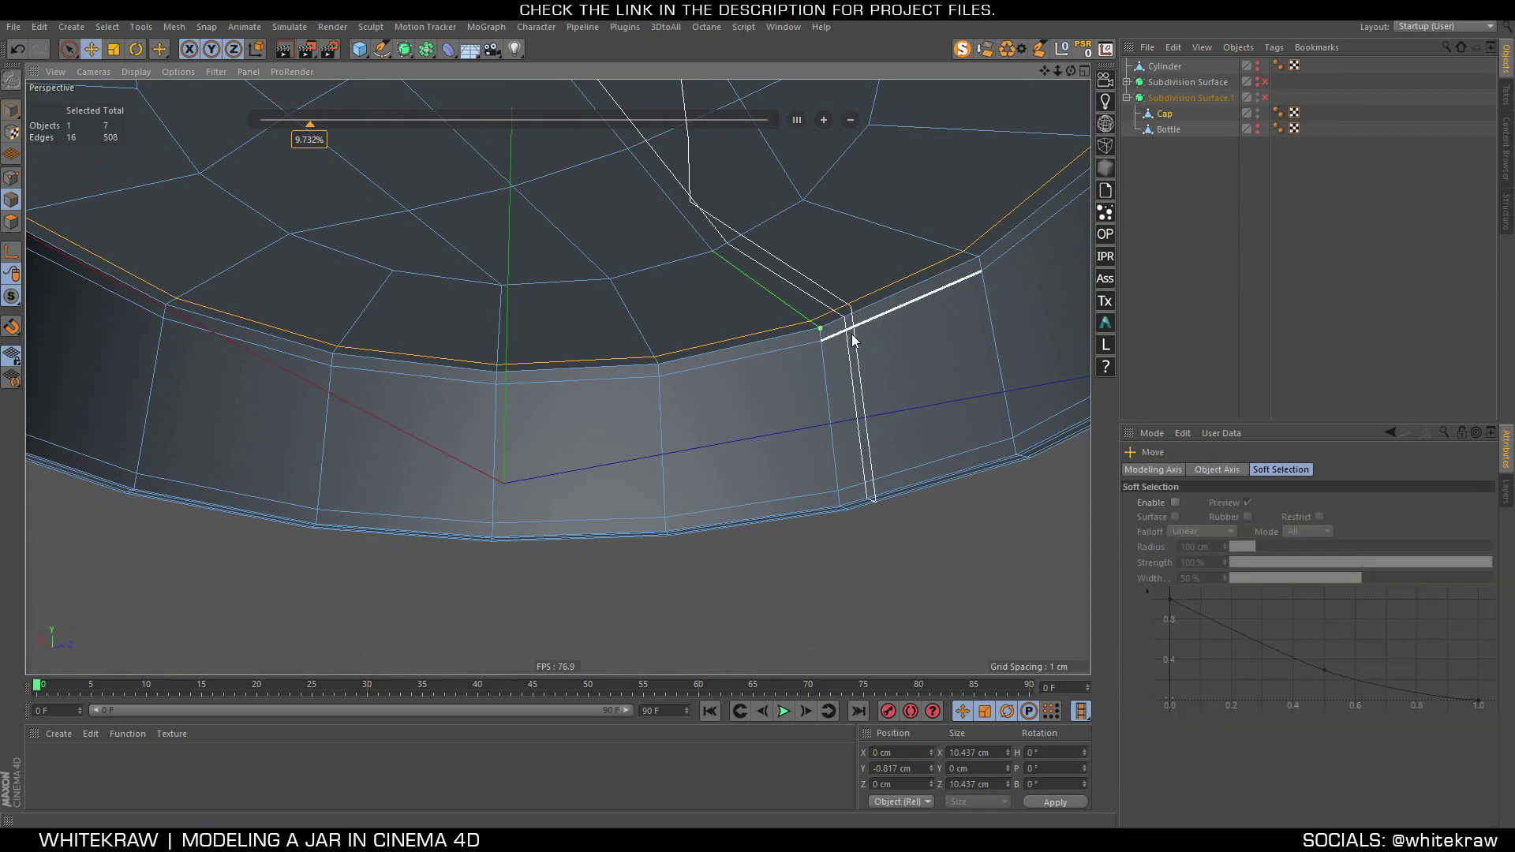
double_click(852, 338)
key("m")
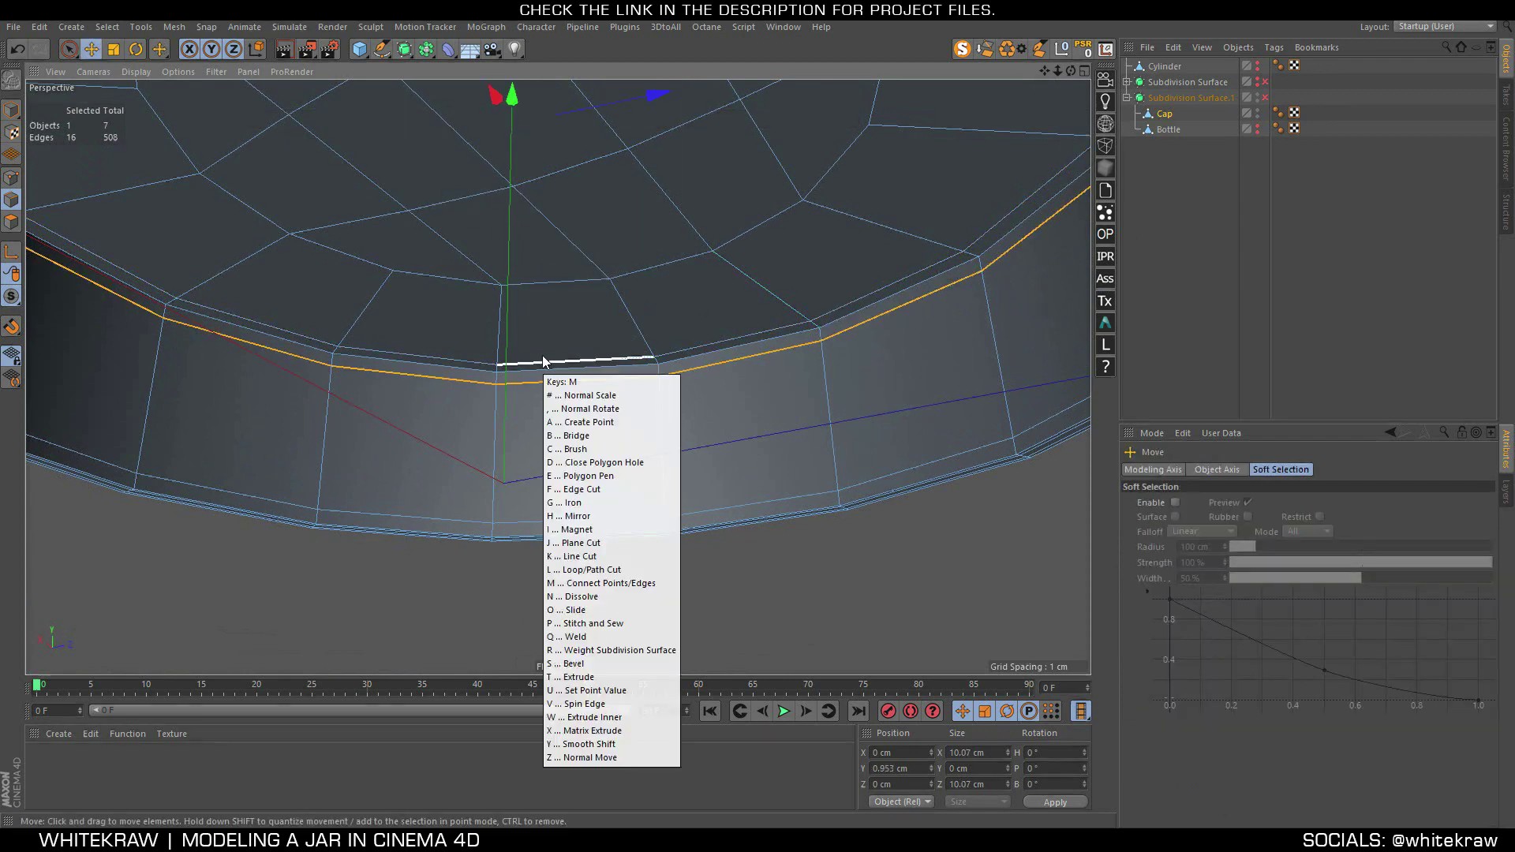
key("o")
left_click_drag(726, 378, 674, 392)
scroll(673, 392, "up", 3)
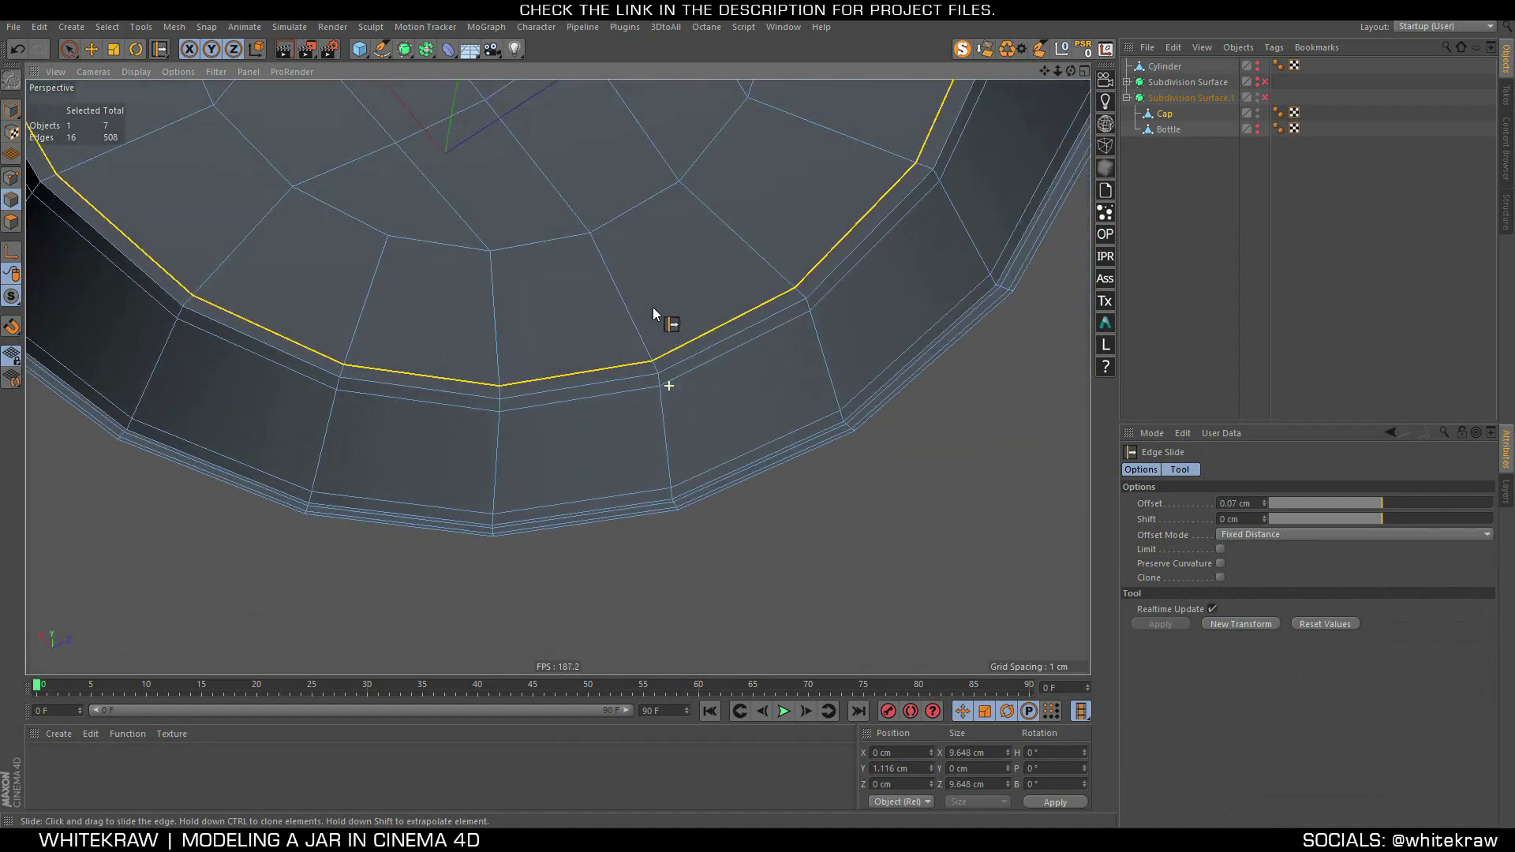
scroll(651, 306, "up", 5)
mouse_move(771, 340)
left_mouse_down("alt")
mouse_move(612, 291)
mouse_move(609, 273)
left_mouse_up("alt")
scroll(609, 273, "down", 10)
scroll(510, 434, "down", 5)
Re-enable the cap's smoothing and view the whole smoothed cap
left_click_drag(568, 328, 551, 332, "alt")
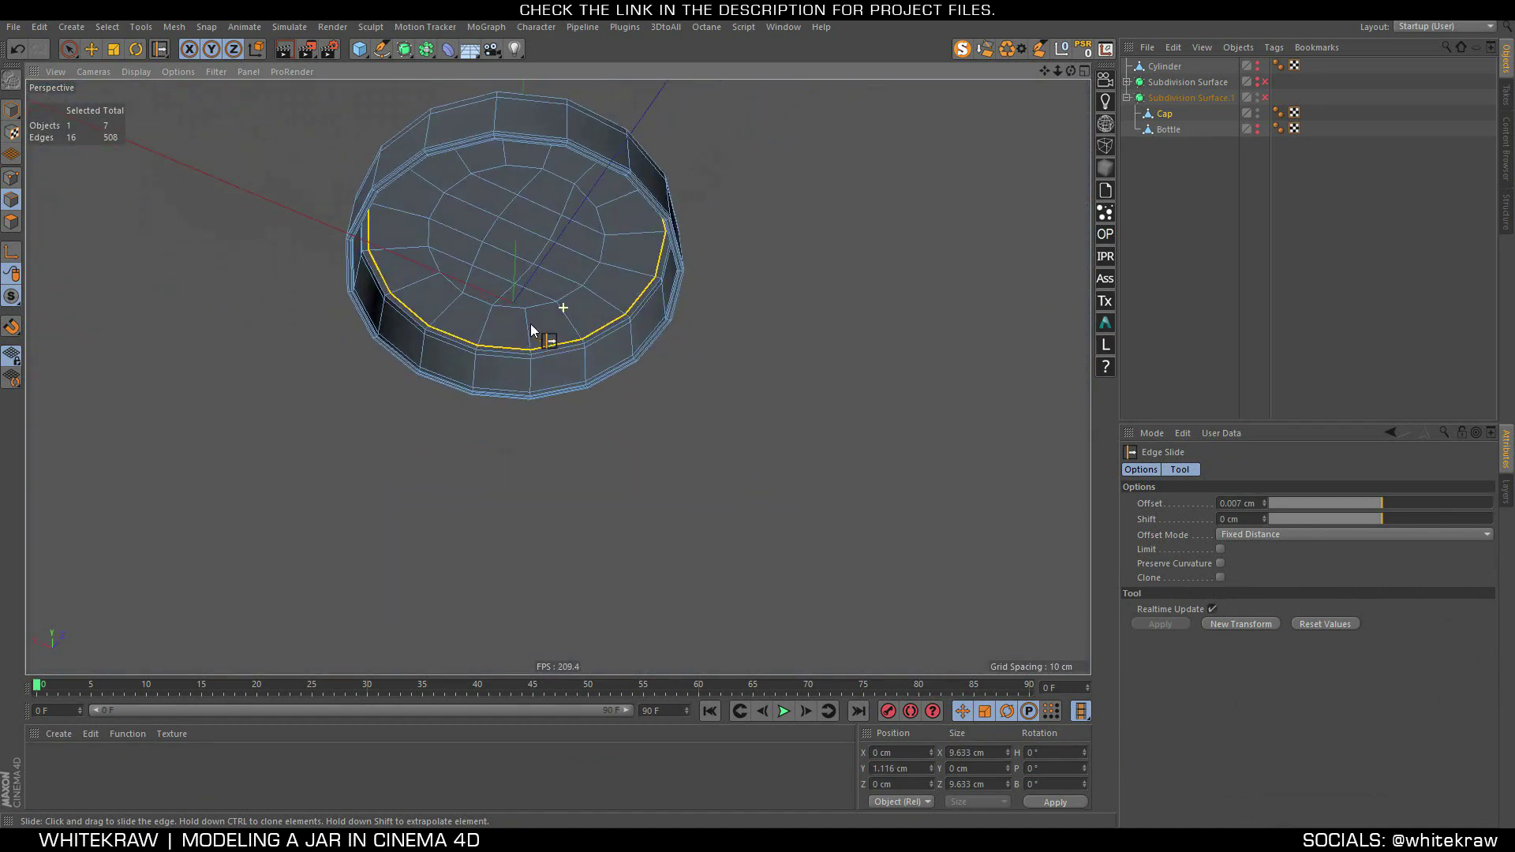
left_click(1212, 236)
left_click(1265, 97)
mouse_move(703, 203)
left_mouse_down("alt")
mouse_move(507, 406)
mouse_move(590, 296)
left_mouse_up("alt")
Unhide the Bottle and select it in object mode
left_click(1257, 128)
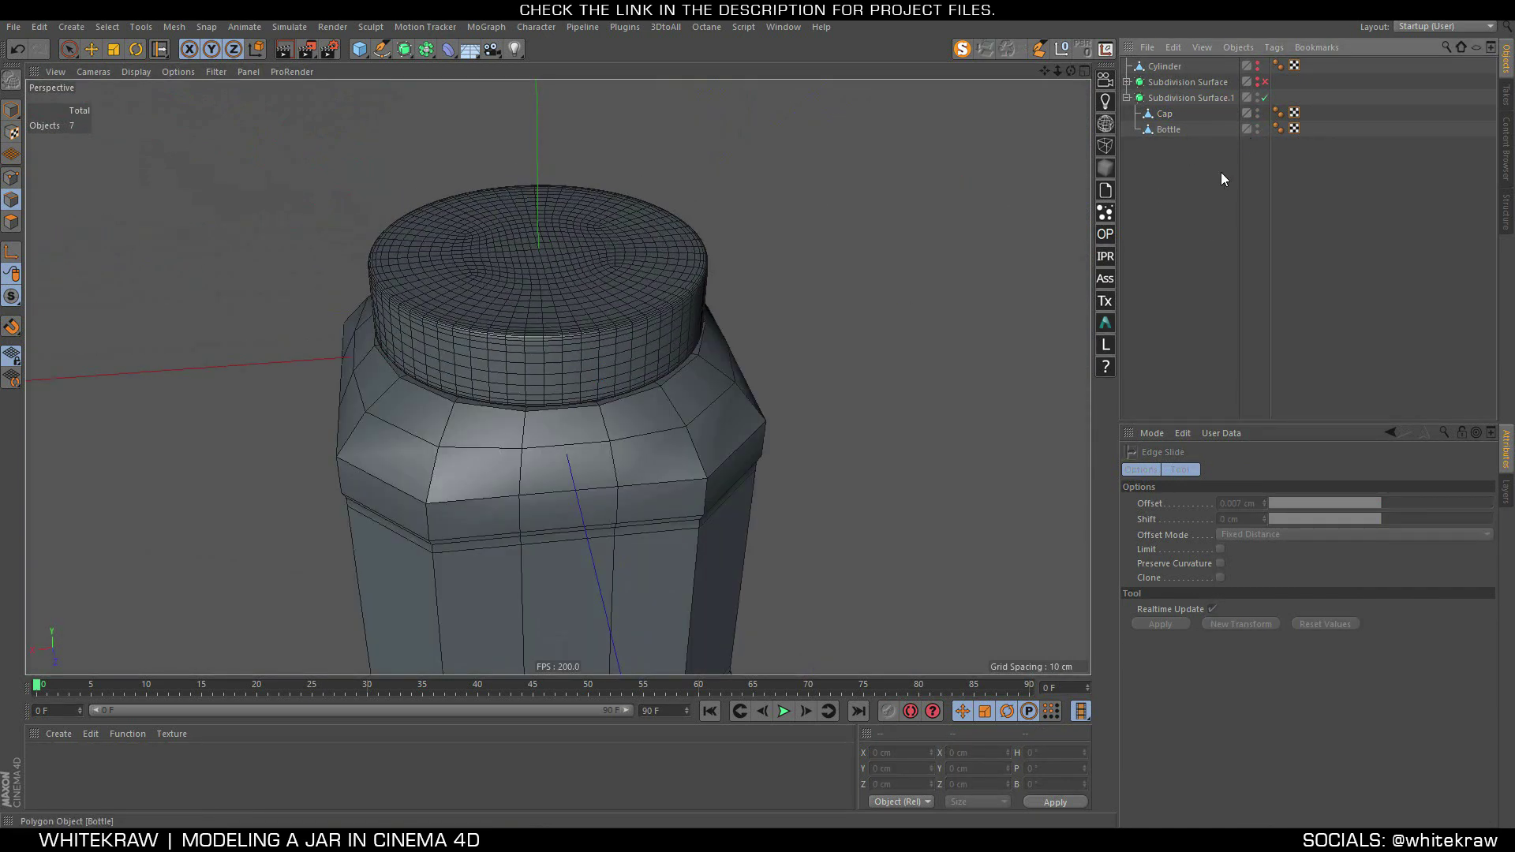
left_click(1170, 129)
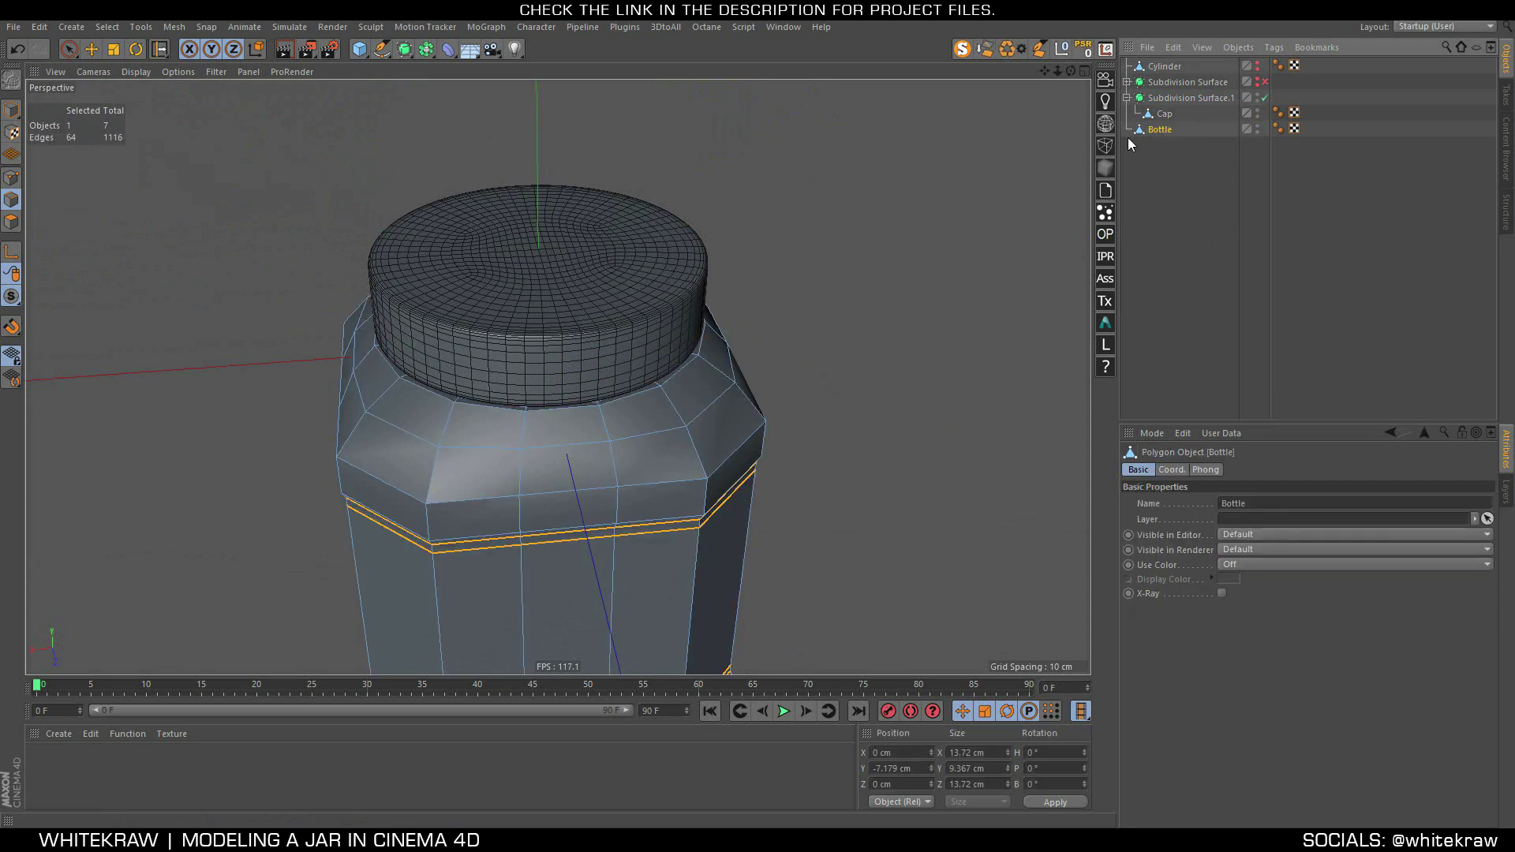
left_click(11, 110)
scroll(406, 213, "down", 5)
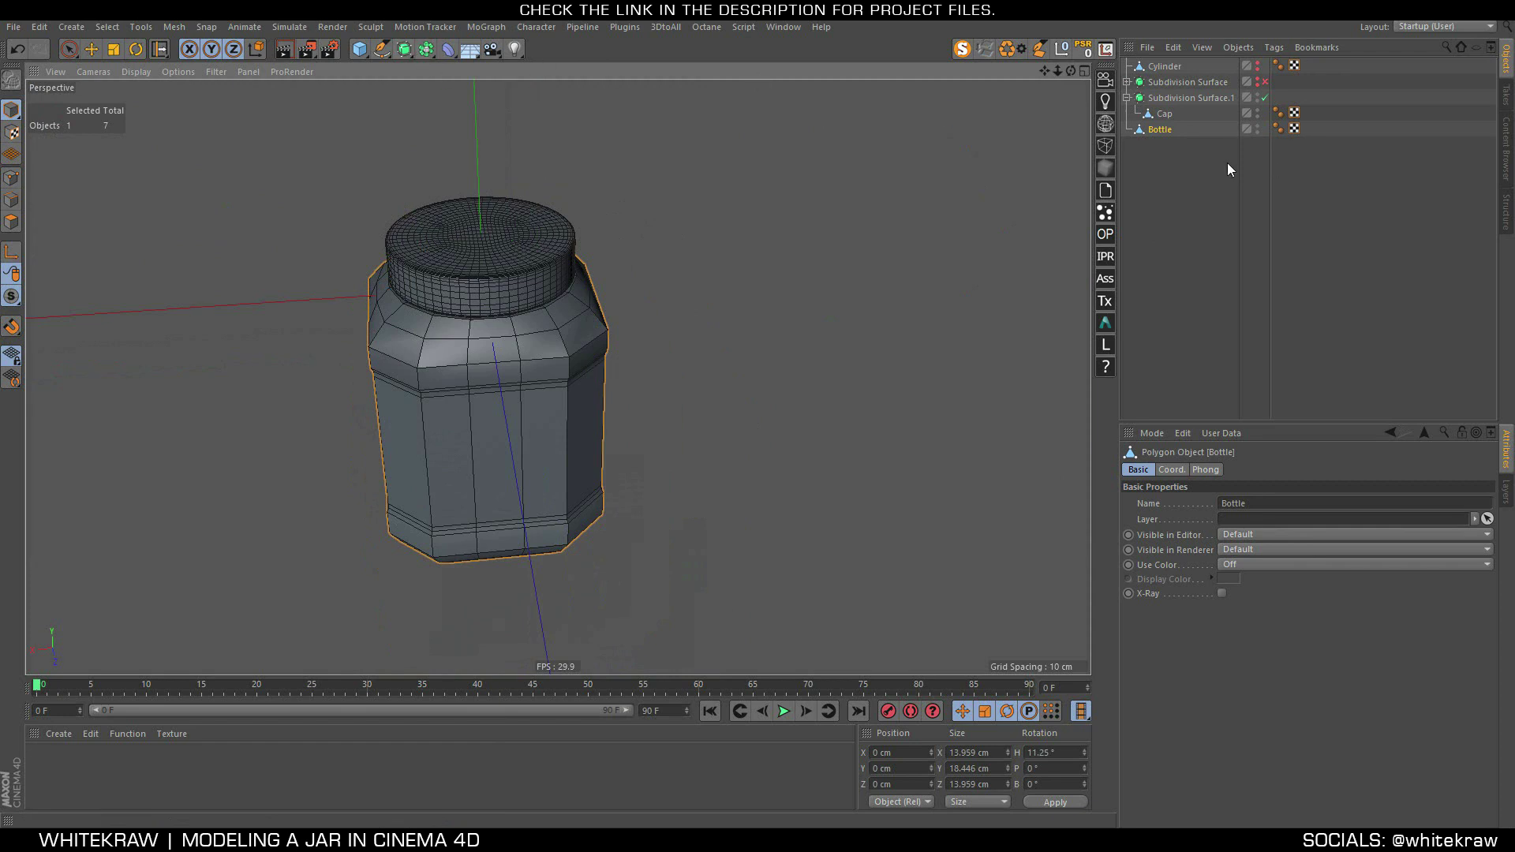
left_click(1103, 50)
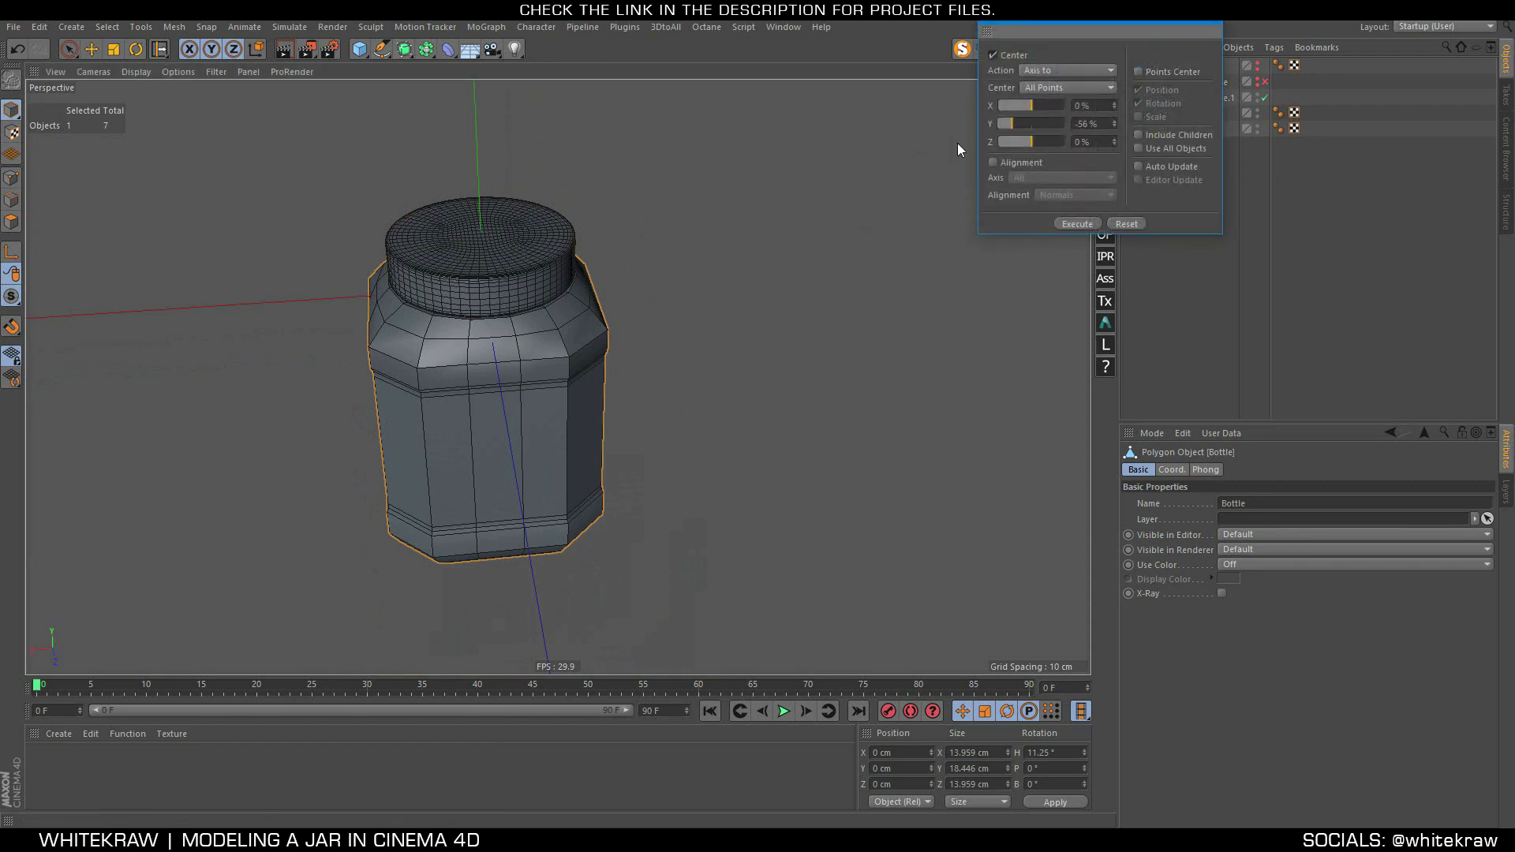
left_click(1213, 22)
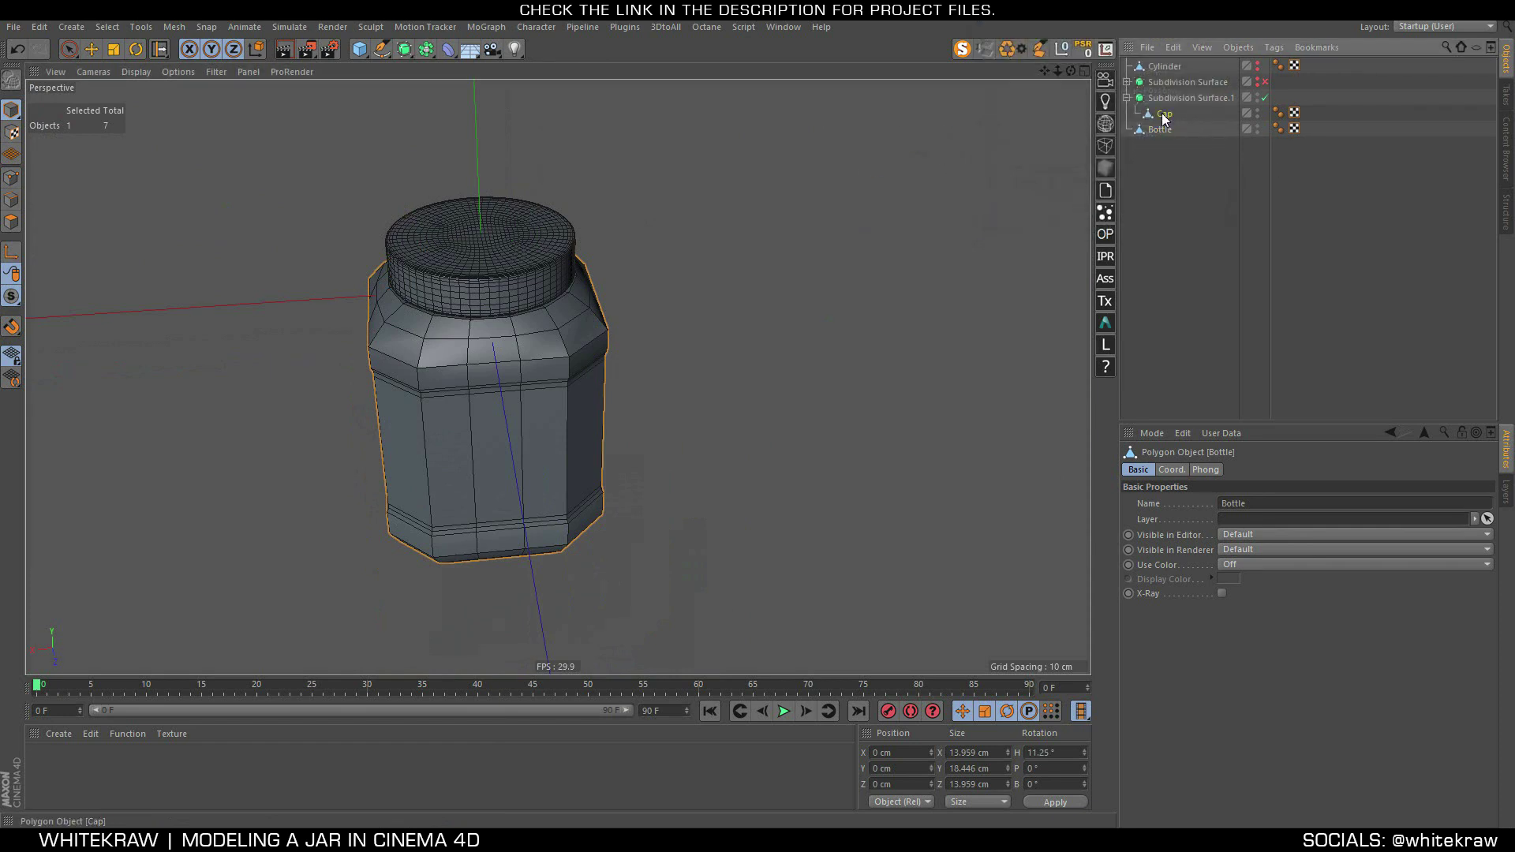
Make the Cap a child of the Bottle
left_click_drag(1165, 114, 1161, 134)
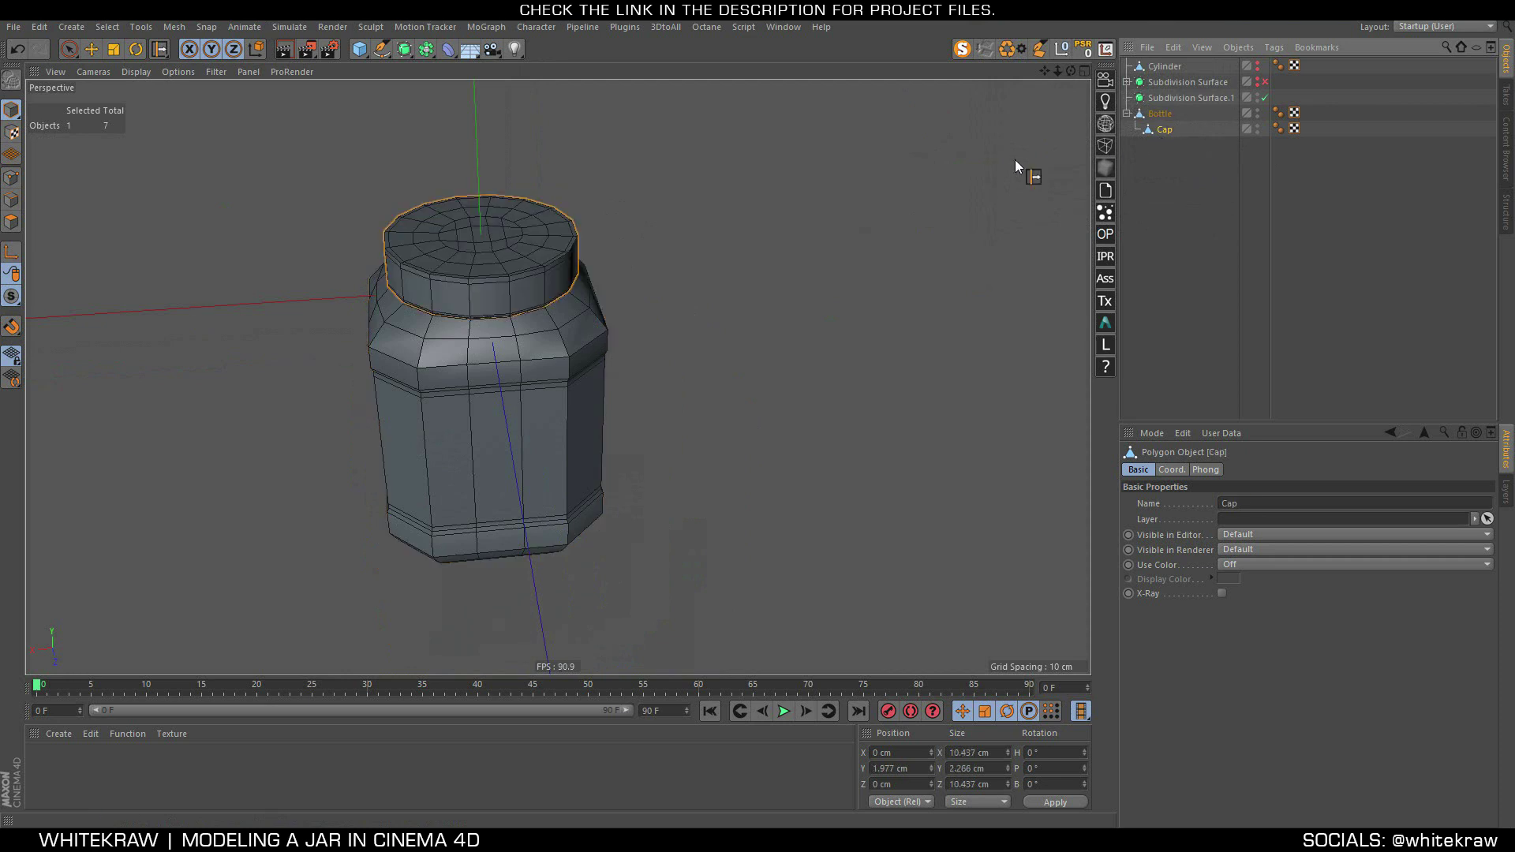
left_click(1159, 114)
left_click(1146, 131)
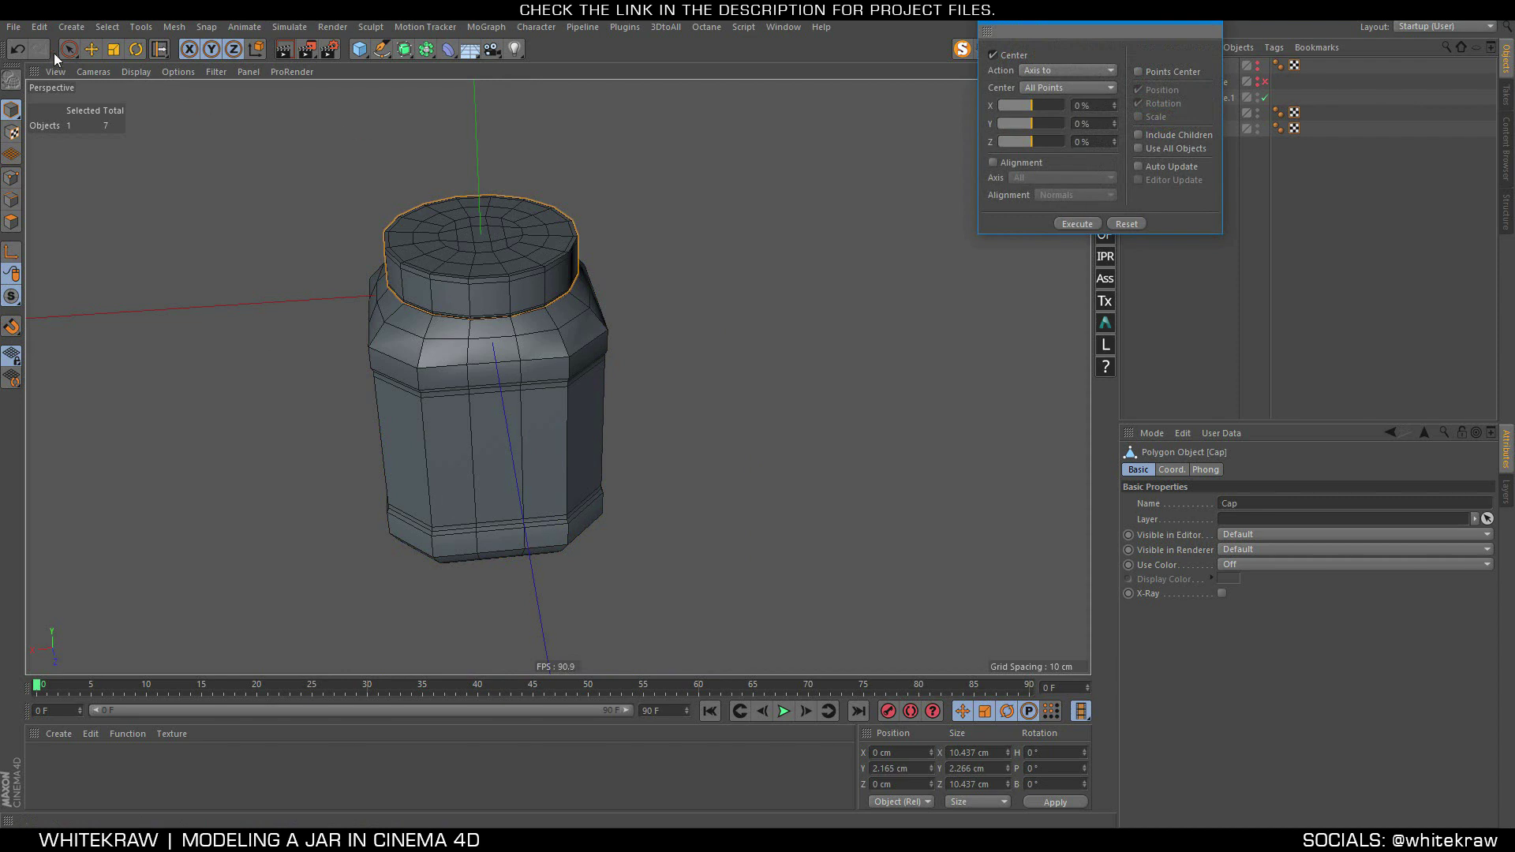
left_click(94, 53)
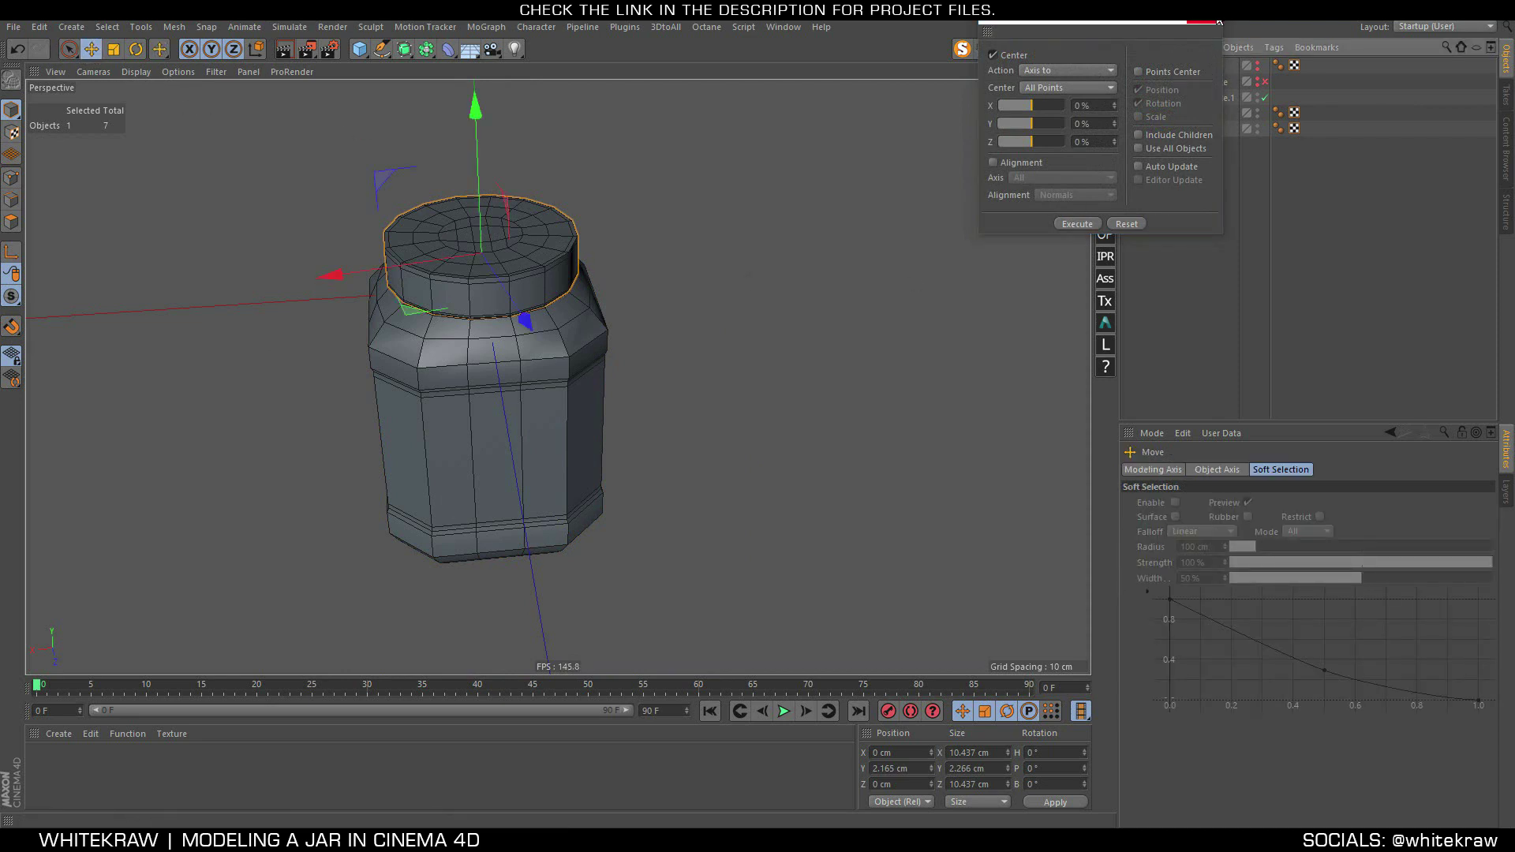
left_click_drag(1214, 22, 1025, 37)
Move the Bottle's pivot to its base with Axis Center at Y -100%
left_click(1159, 114)
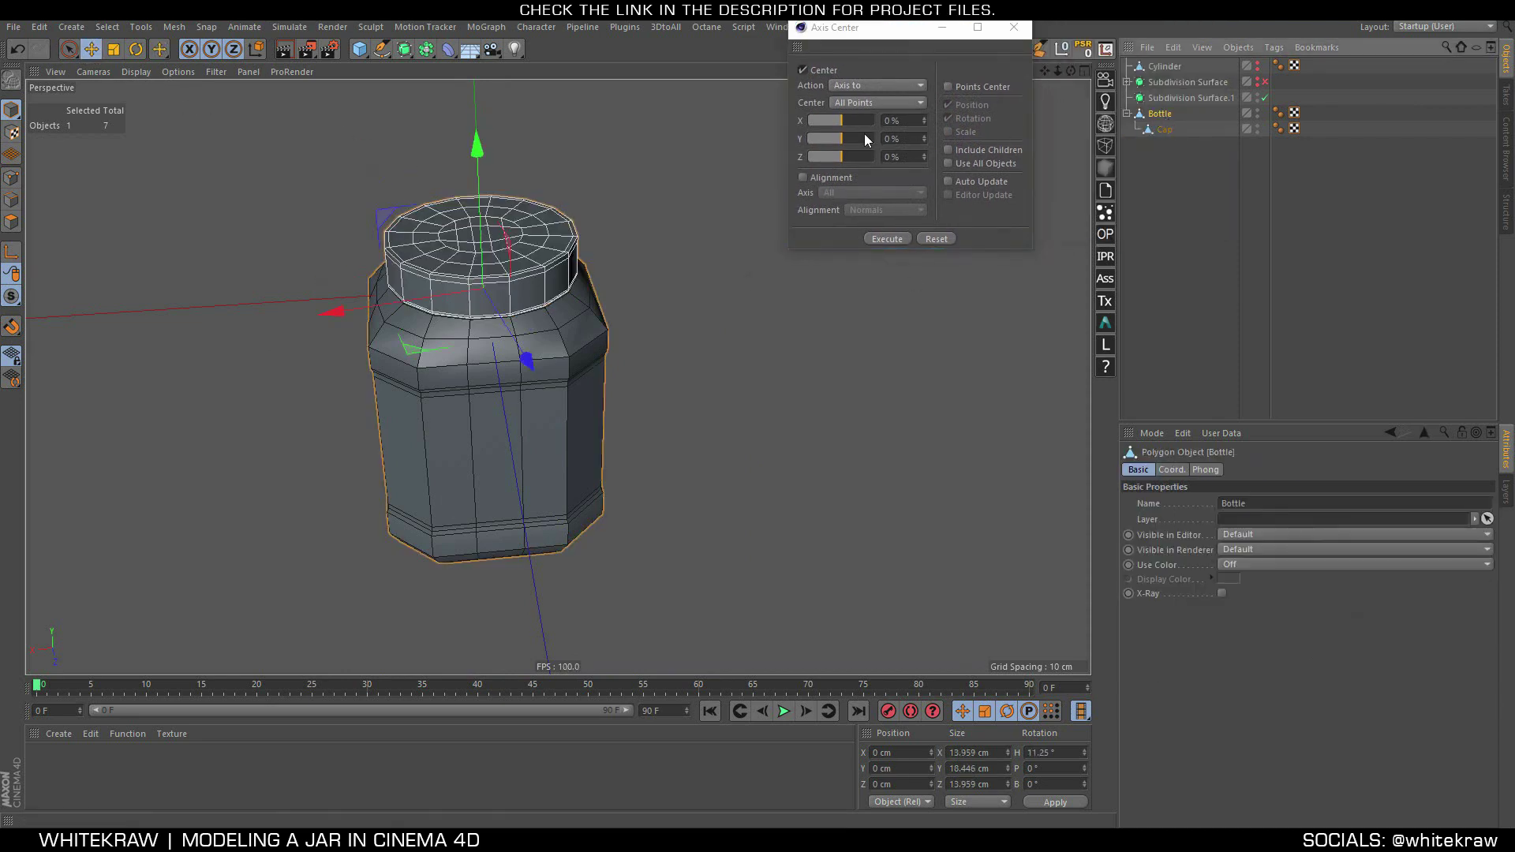
left_click_drag(866, 138, 740, 167)
left_click(900, 238)
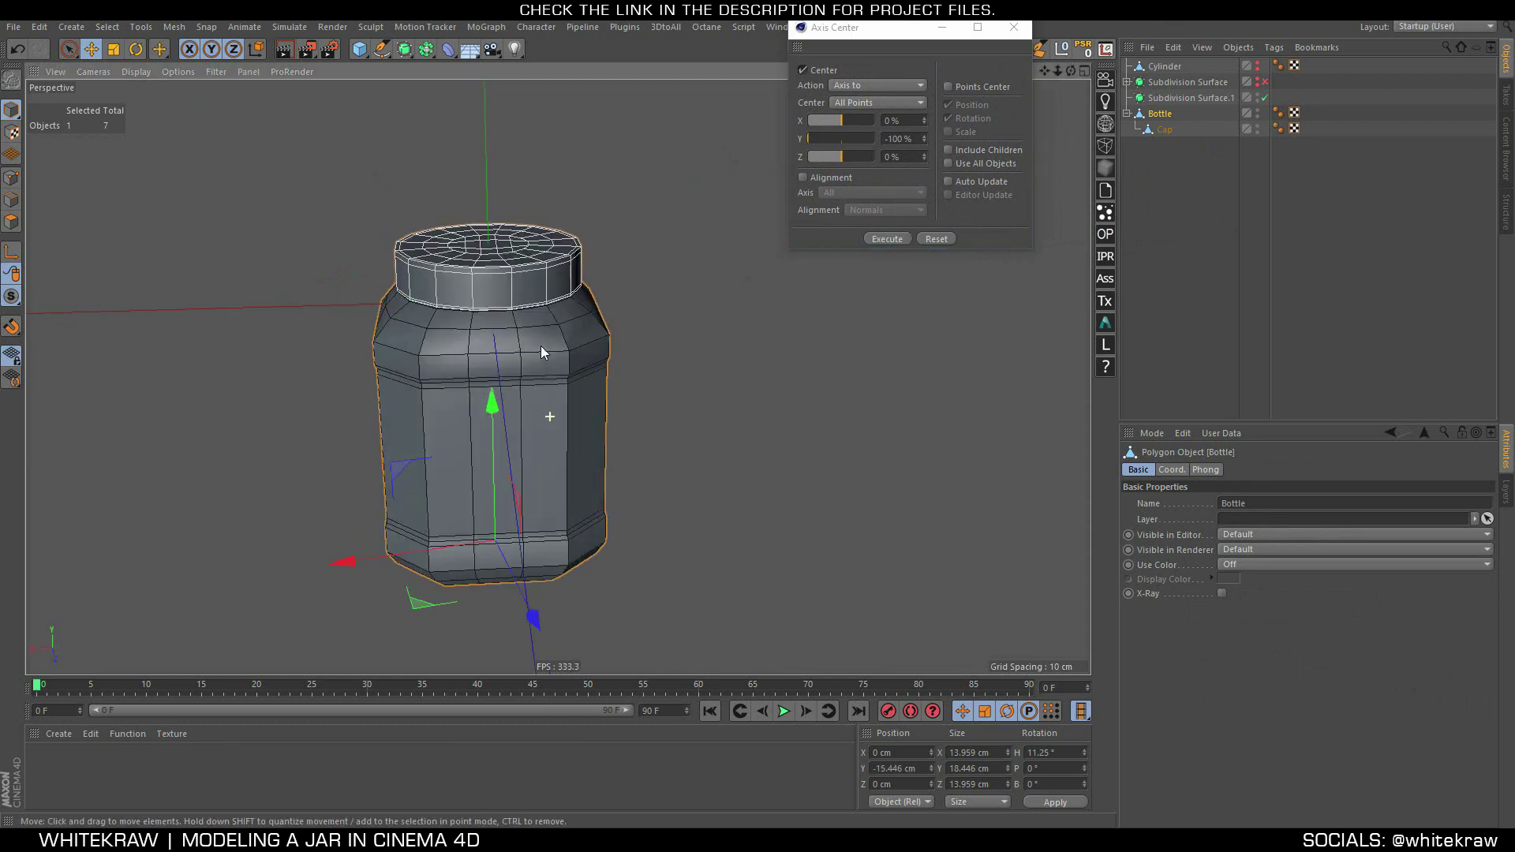
left_click_drag(541, 345, 537, 266, "alt")
left_click(1014, 26)
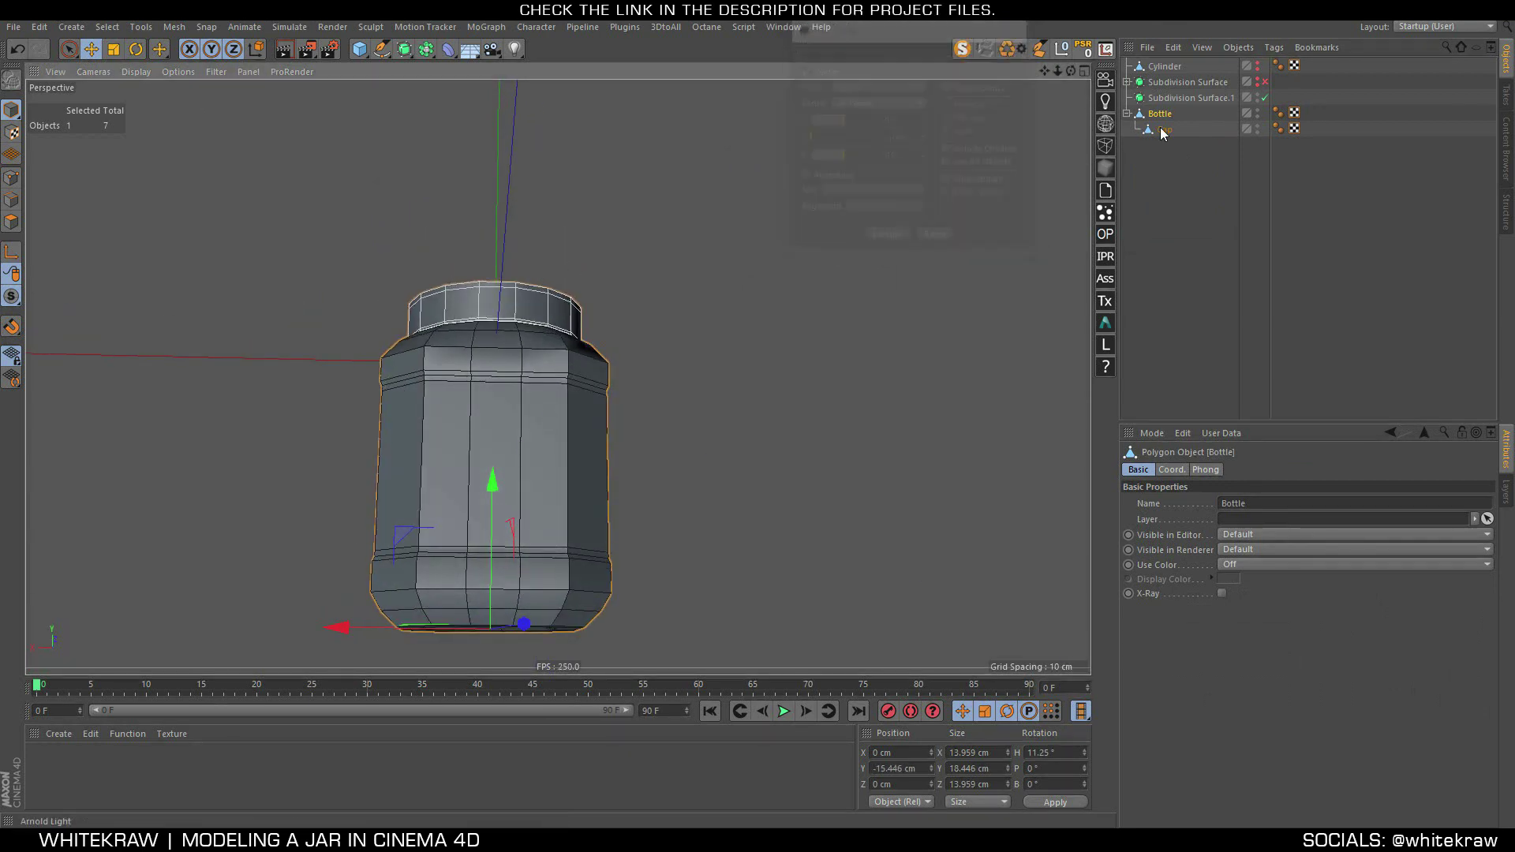
left_click(1127, 114)
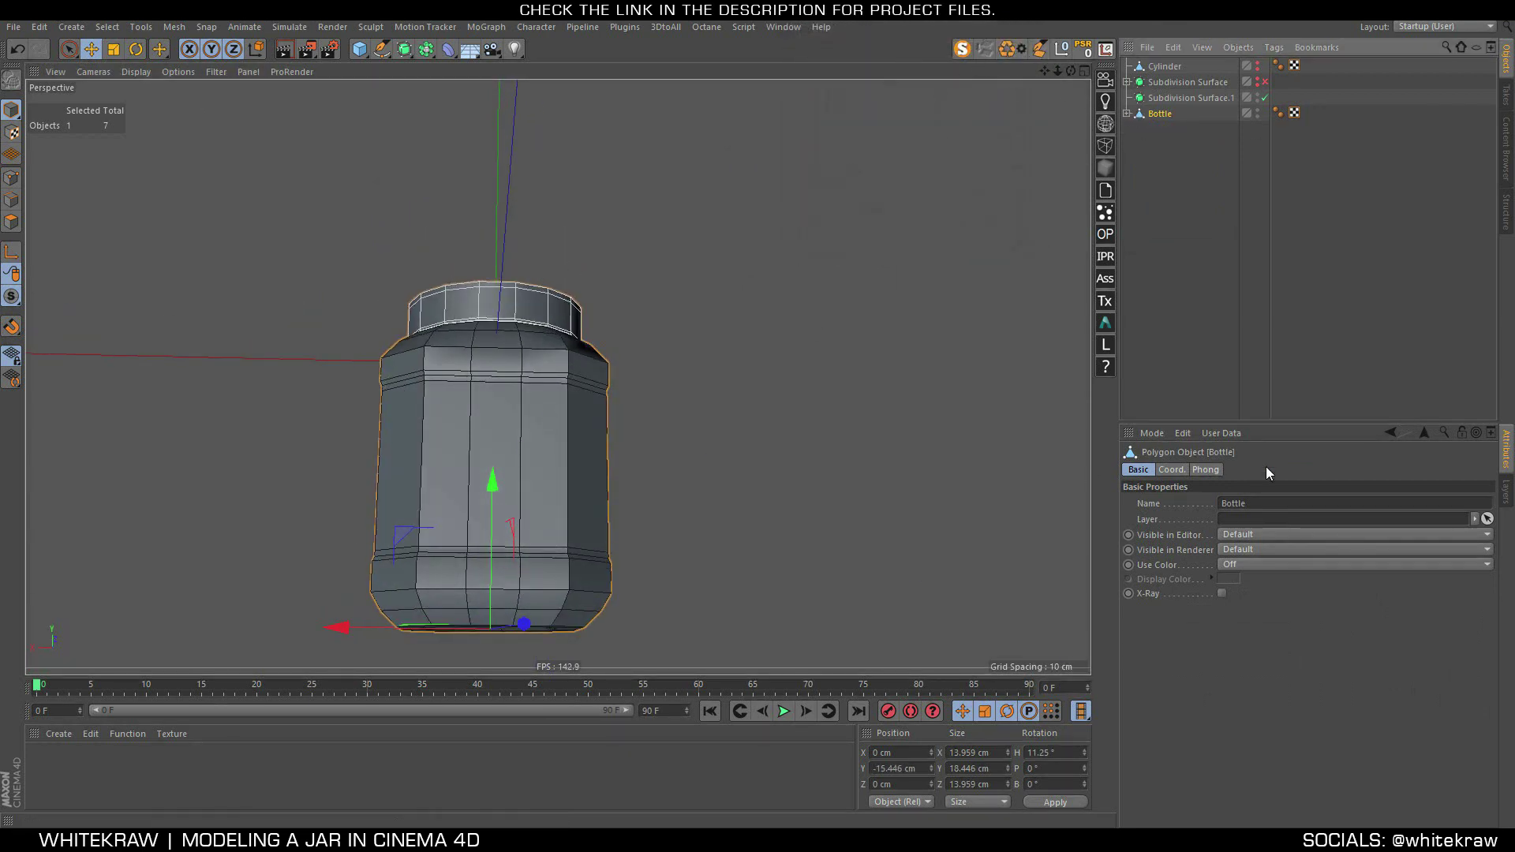
Reset the Bottle's PSR and rotate it 11.25° in heading
left_click(1171, 470)
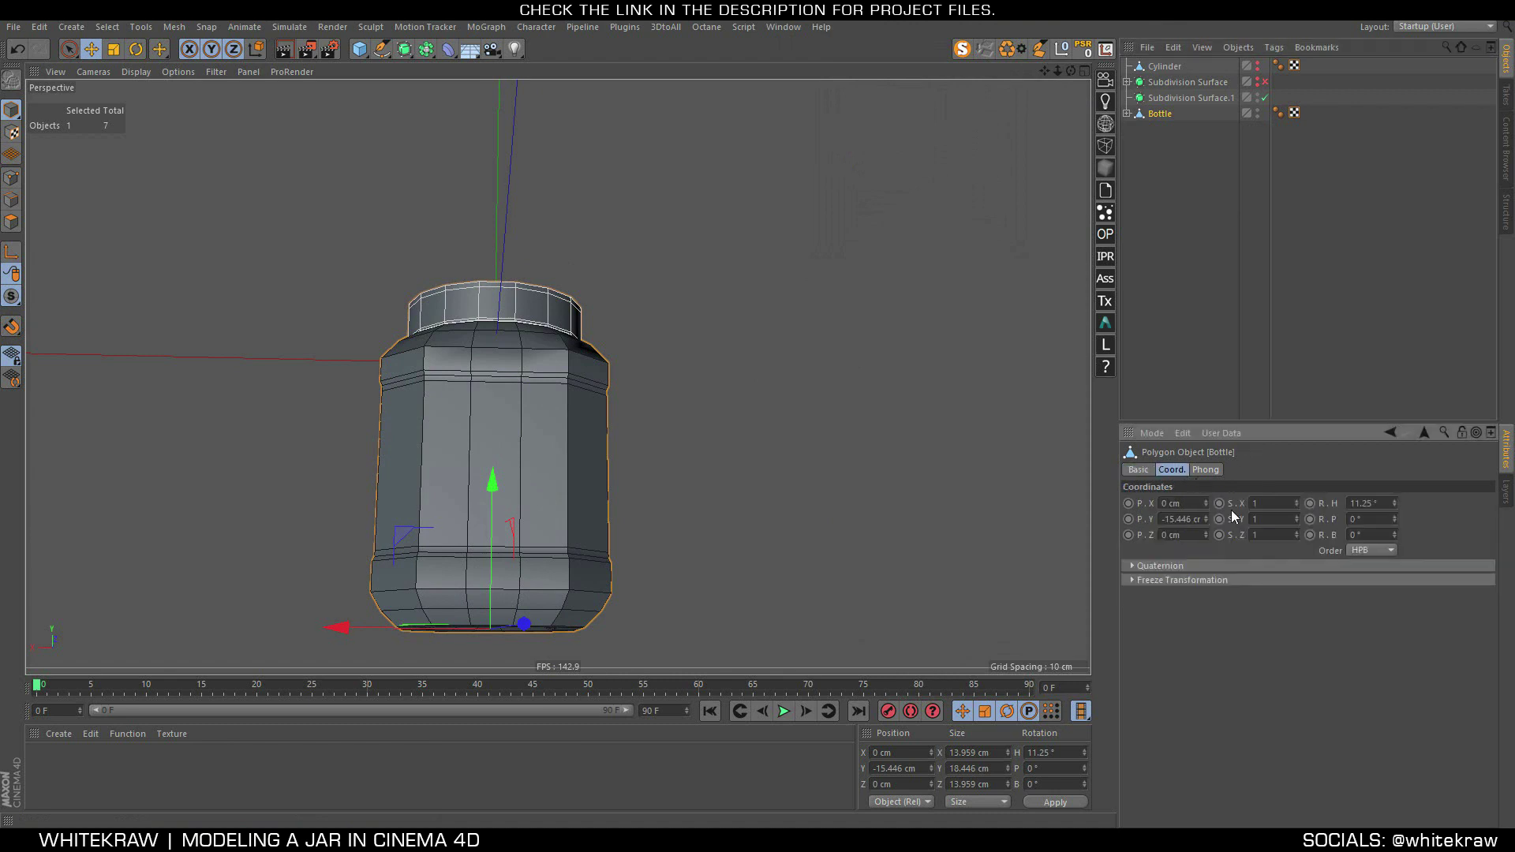
left_click(1083, 49)
key("h")
left_click_drag(651, 405, 592, 558, "alt")
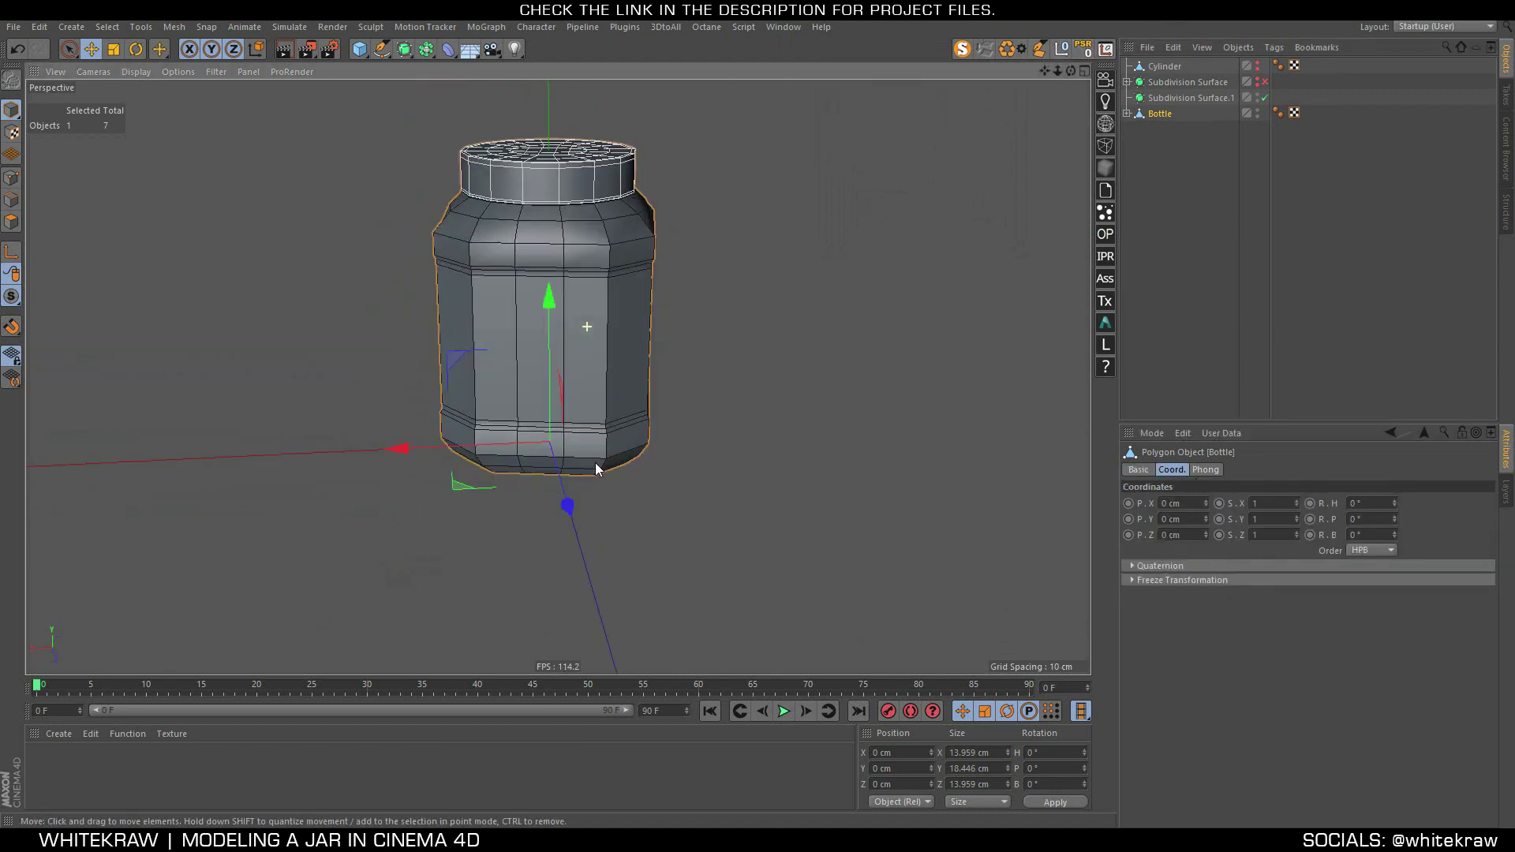
left_click(1351, 504)
type("22.5/2")
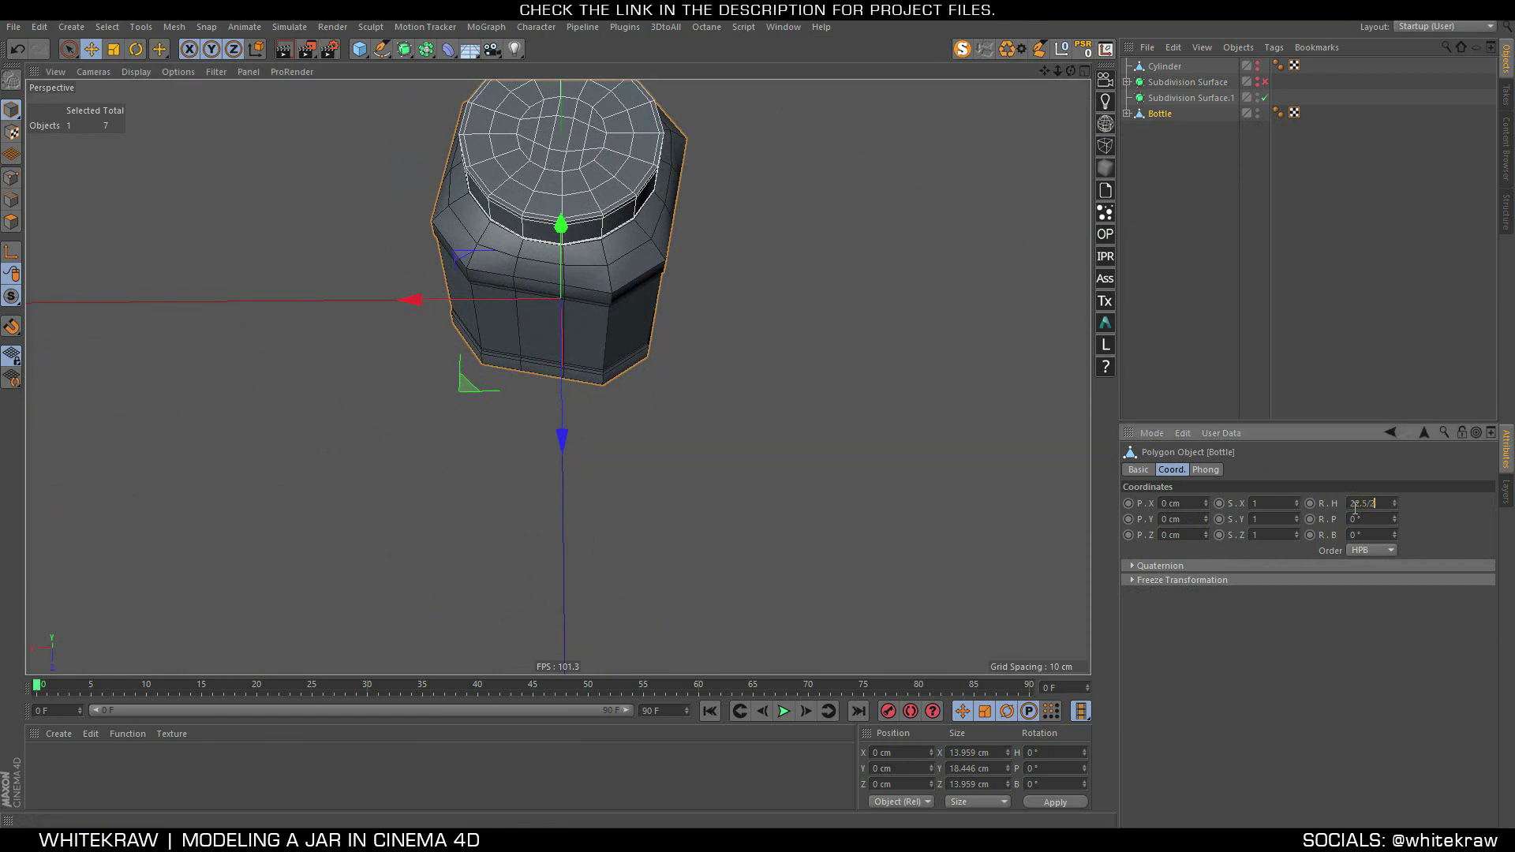
key("Return")
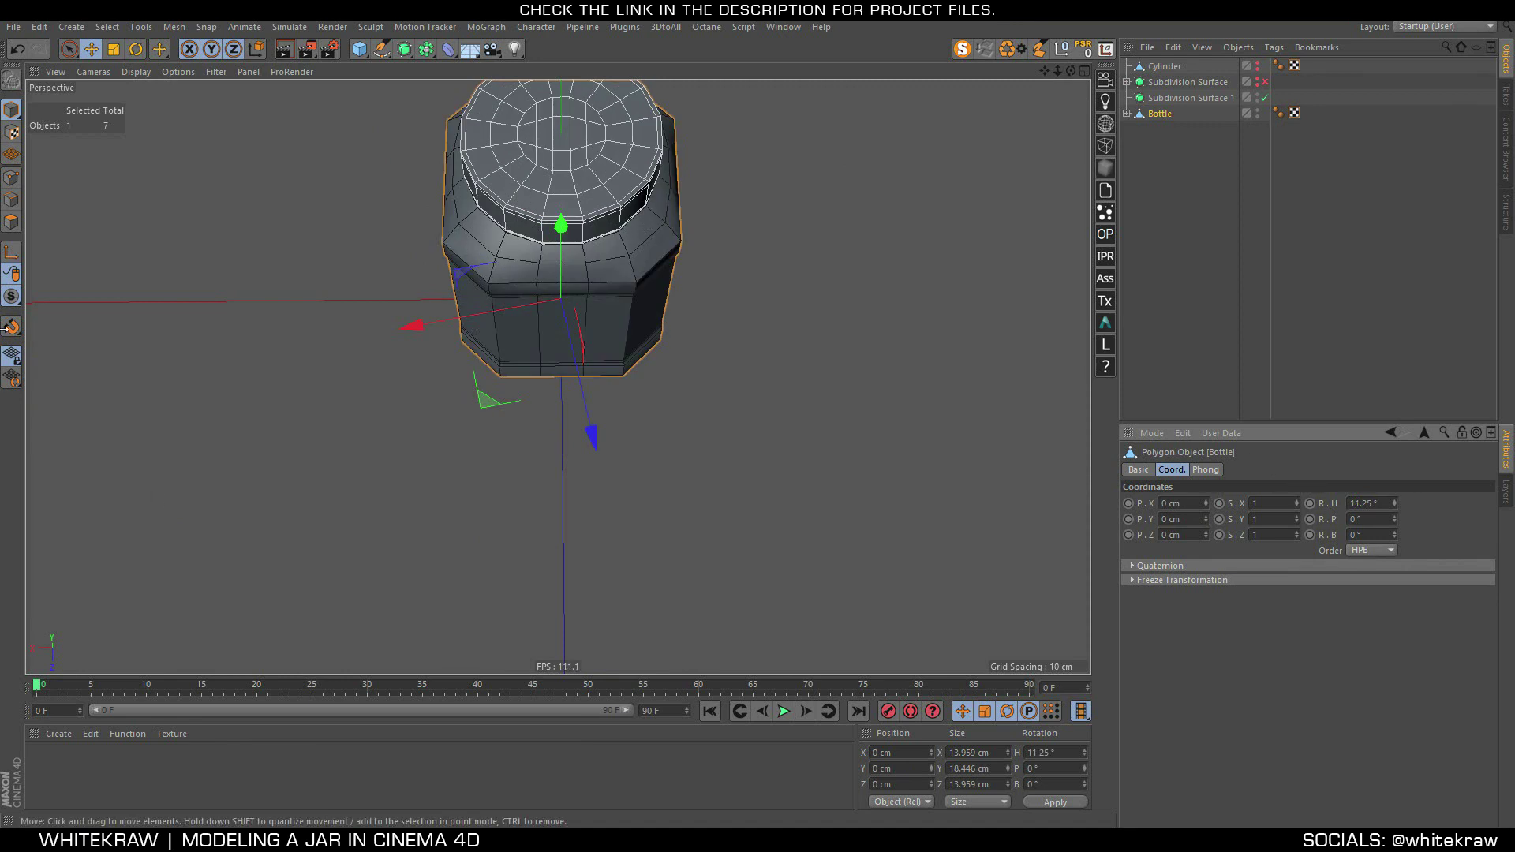
With Enable Axis on, realign the Bottle's axis to zero heading
left_click(11, 251)
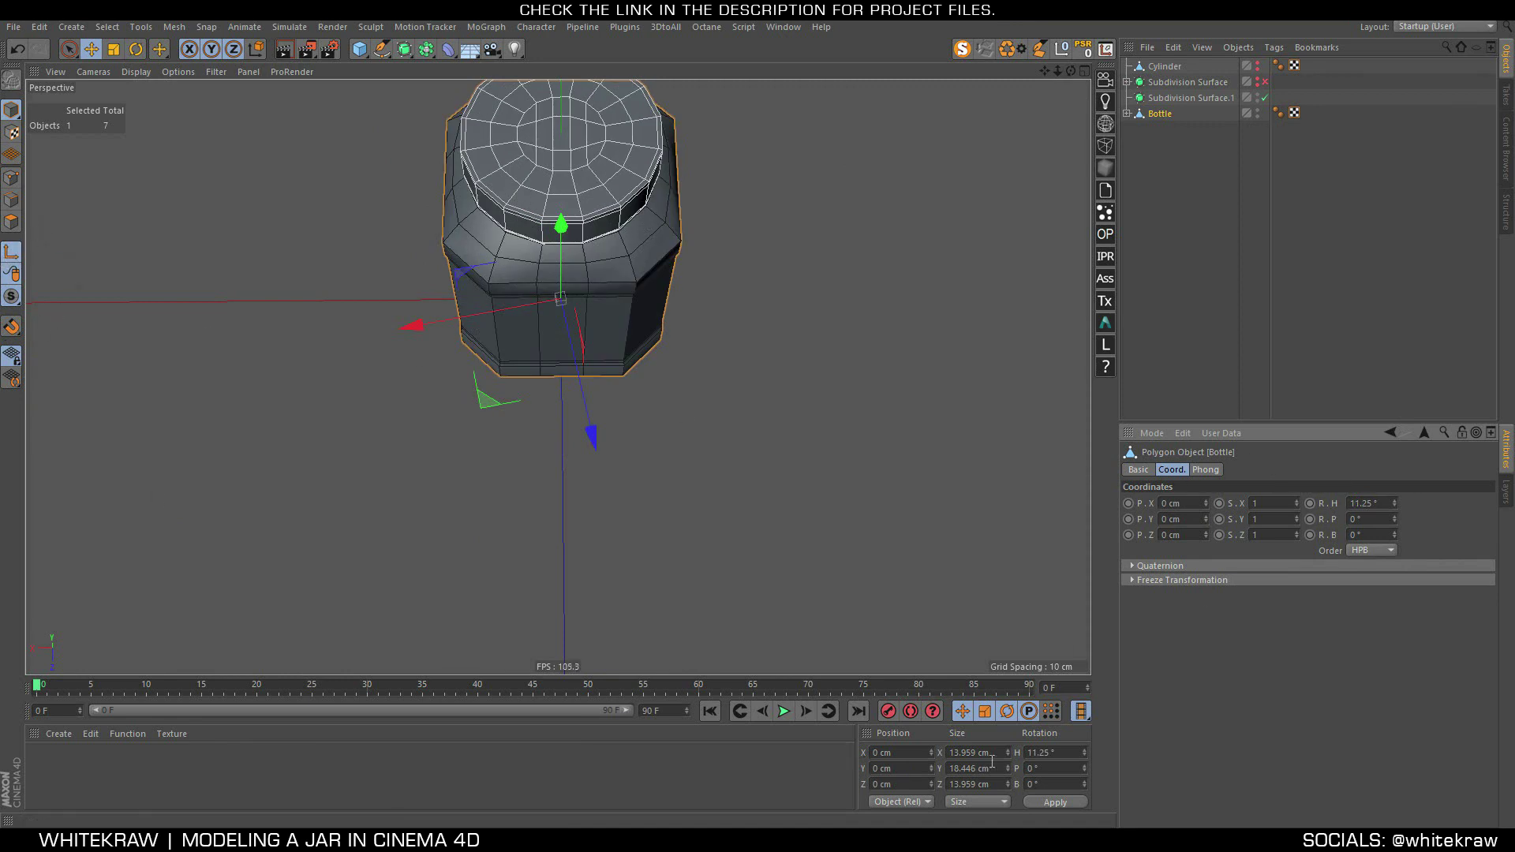
left_click(1063, 754)
type("0")
key("Return")
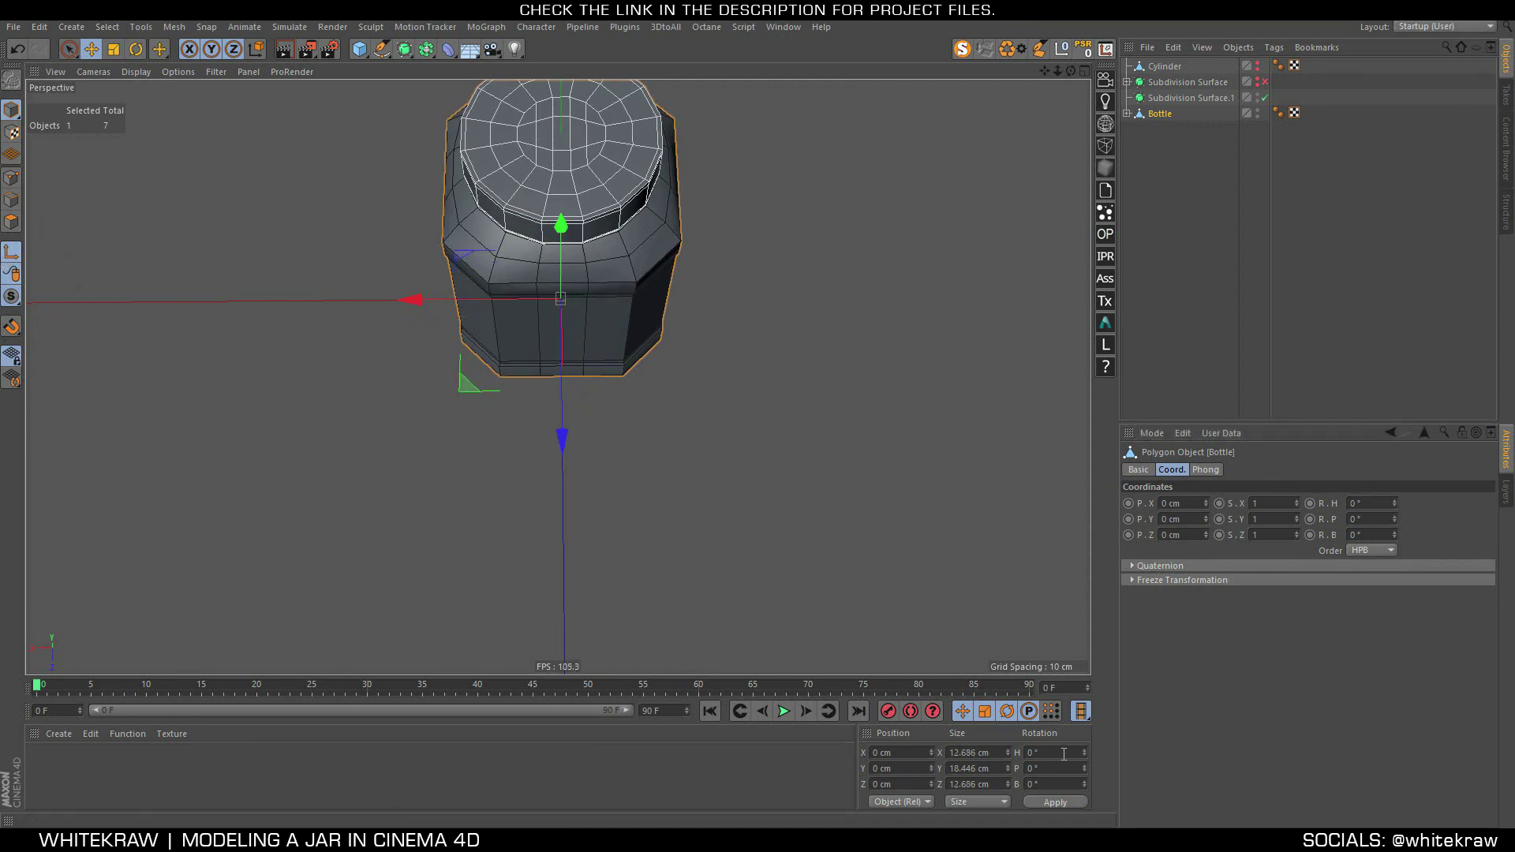
key("l")
left_click_drag(661, 313, 663, 473, "alt")
left_click(1190, 97)
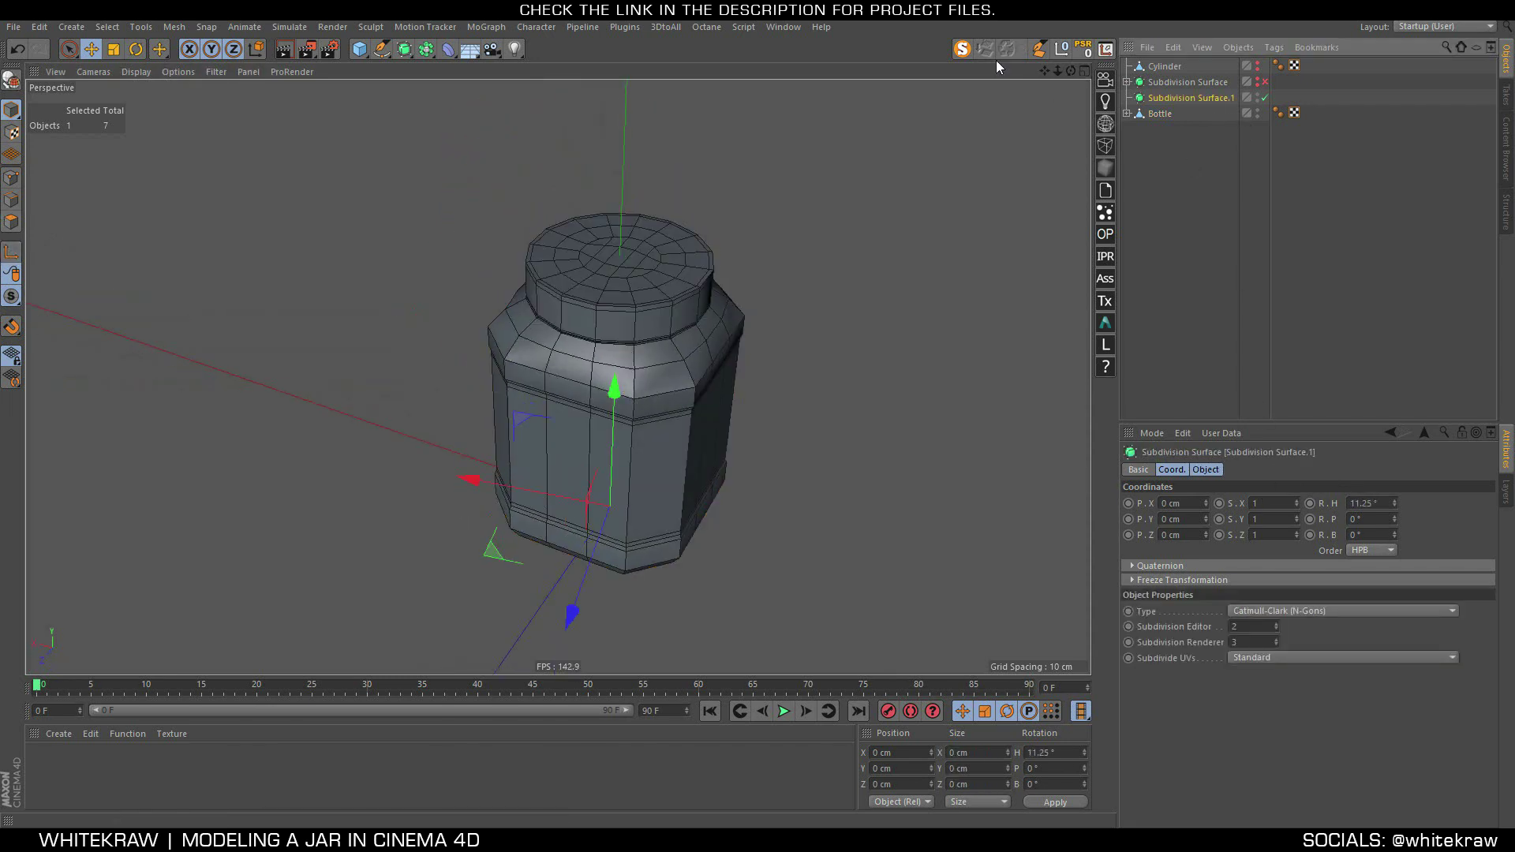
Put the Bottle inside Subdivision Surface.1 and rename that surface Bottle
left_click(1083, 52)
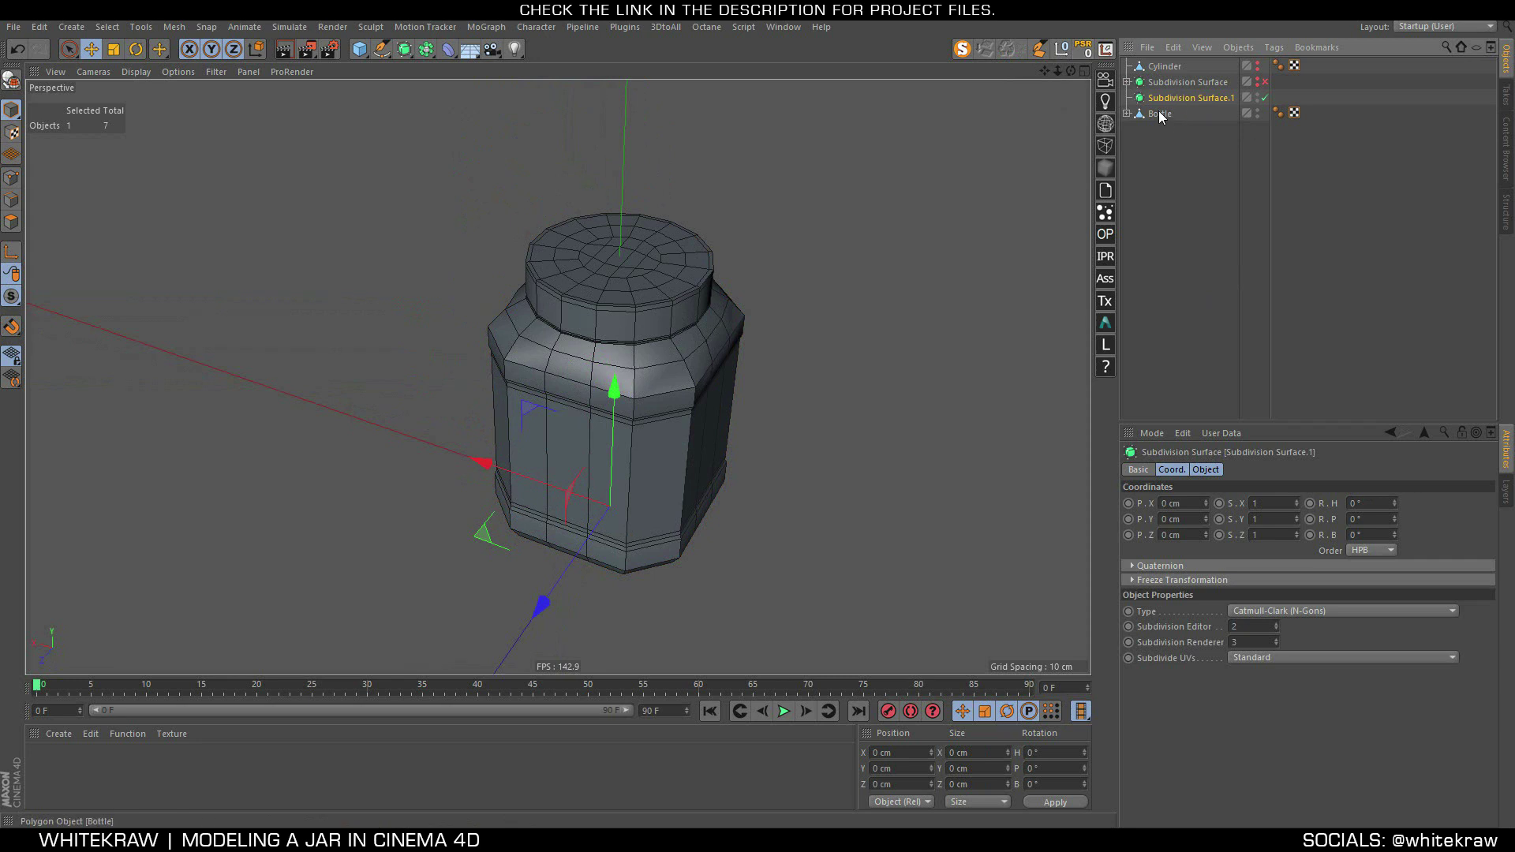
left_click_drag(1163, 103, 1161, 101)
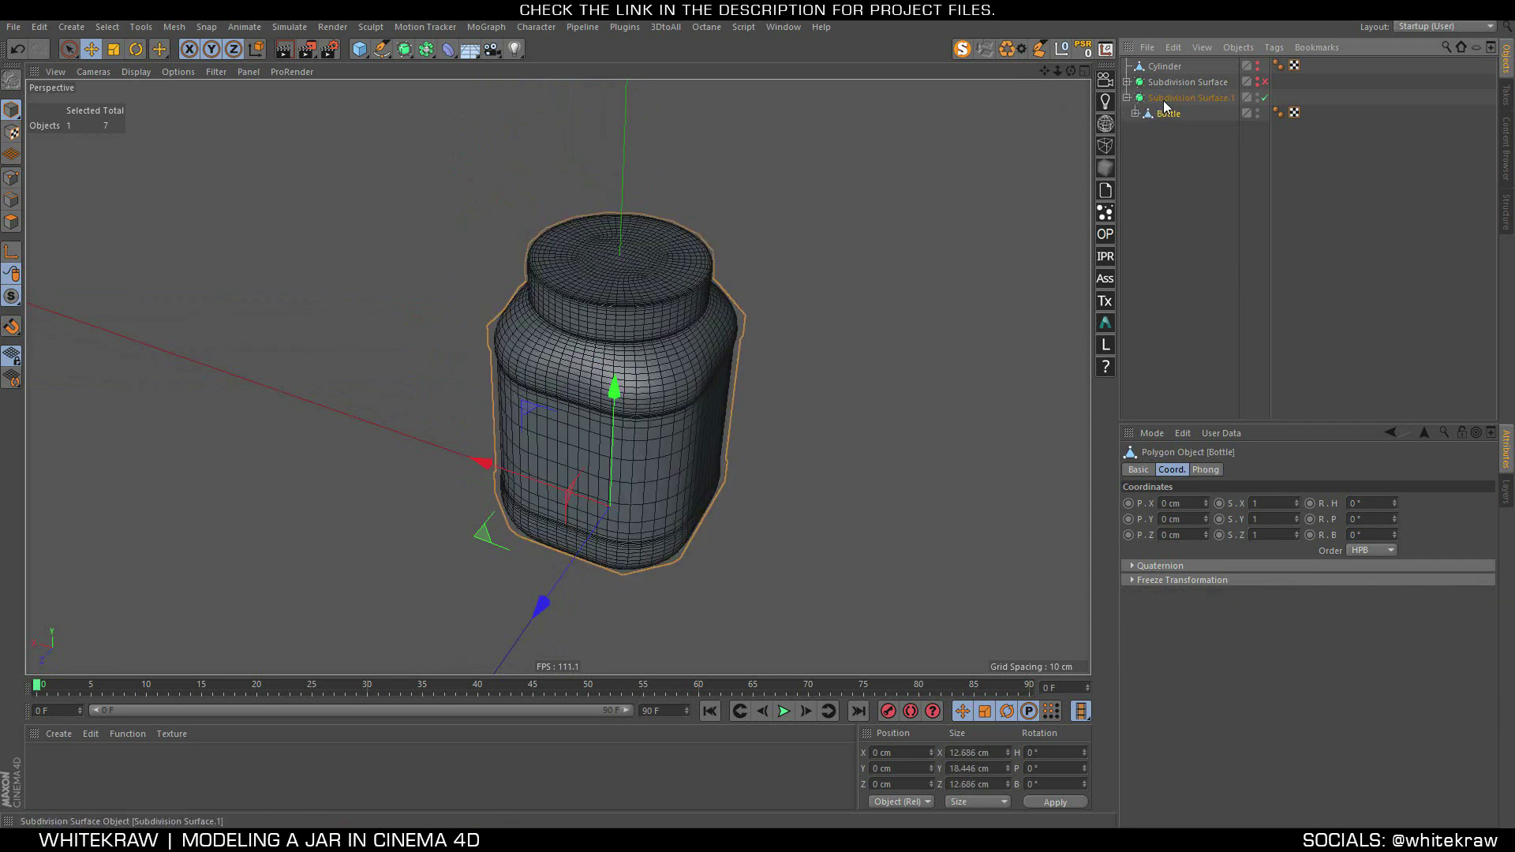
double_click(1164, 99)
type("Bo")
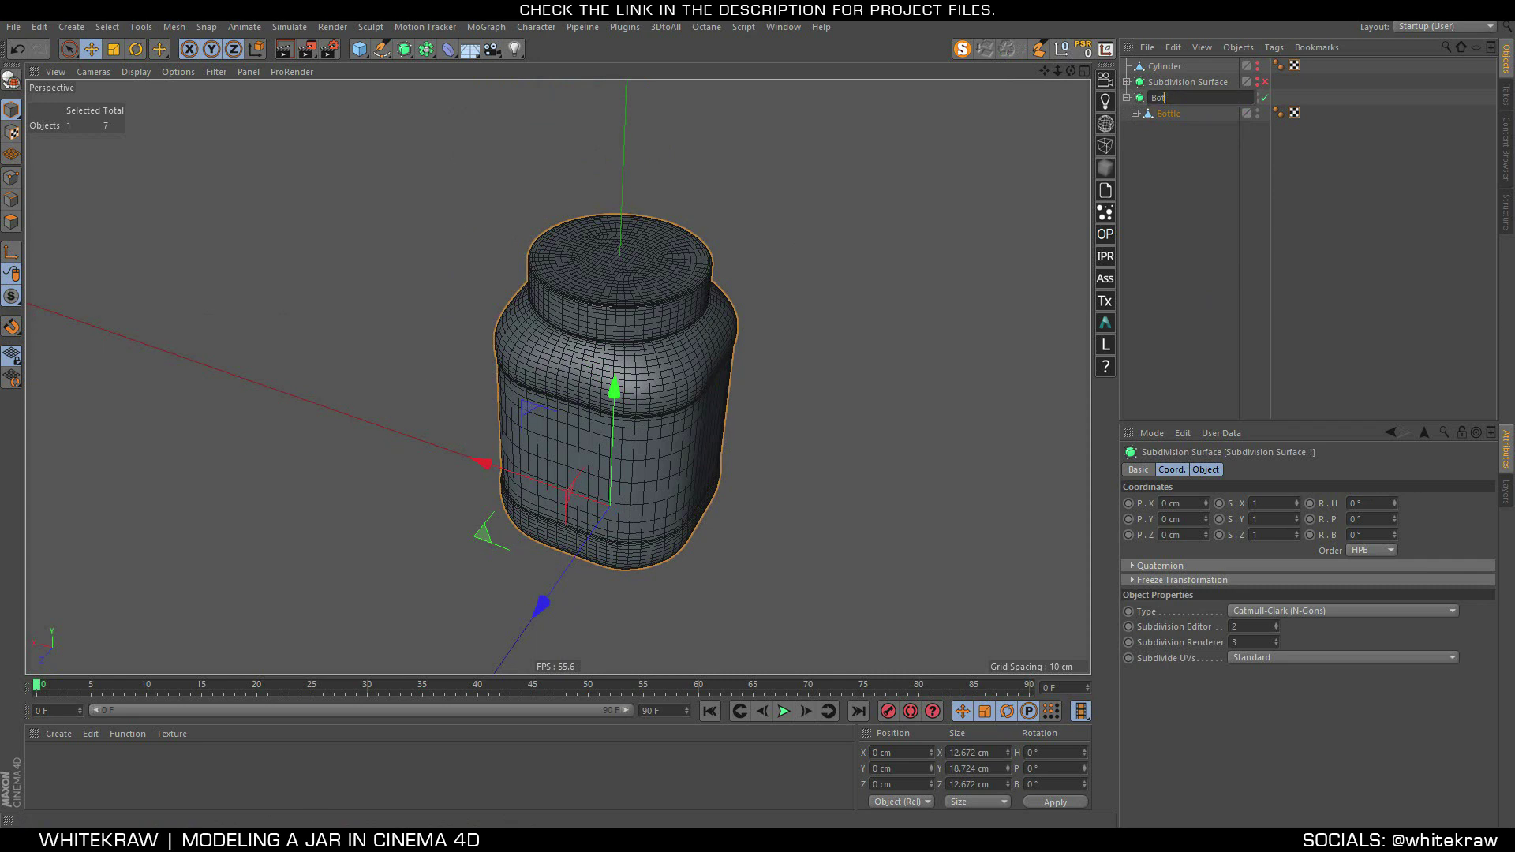
type("tle")
key("Return")
left_click(1134, 108)
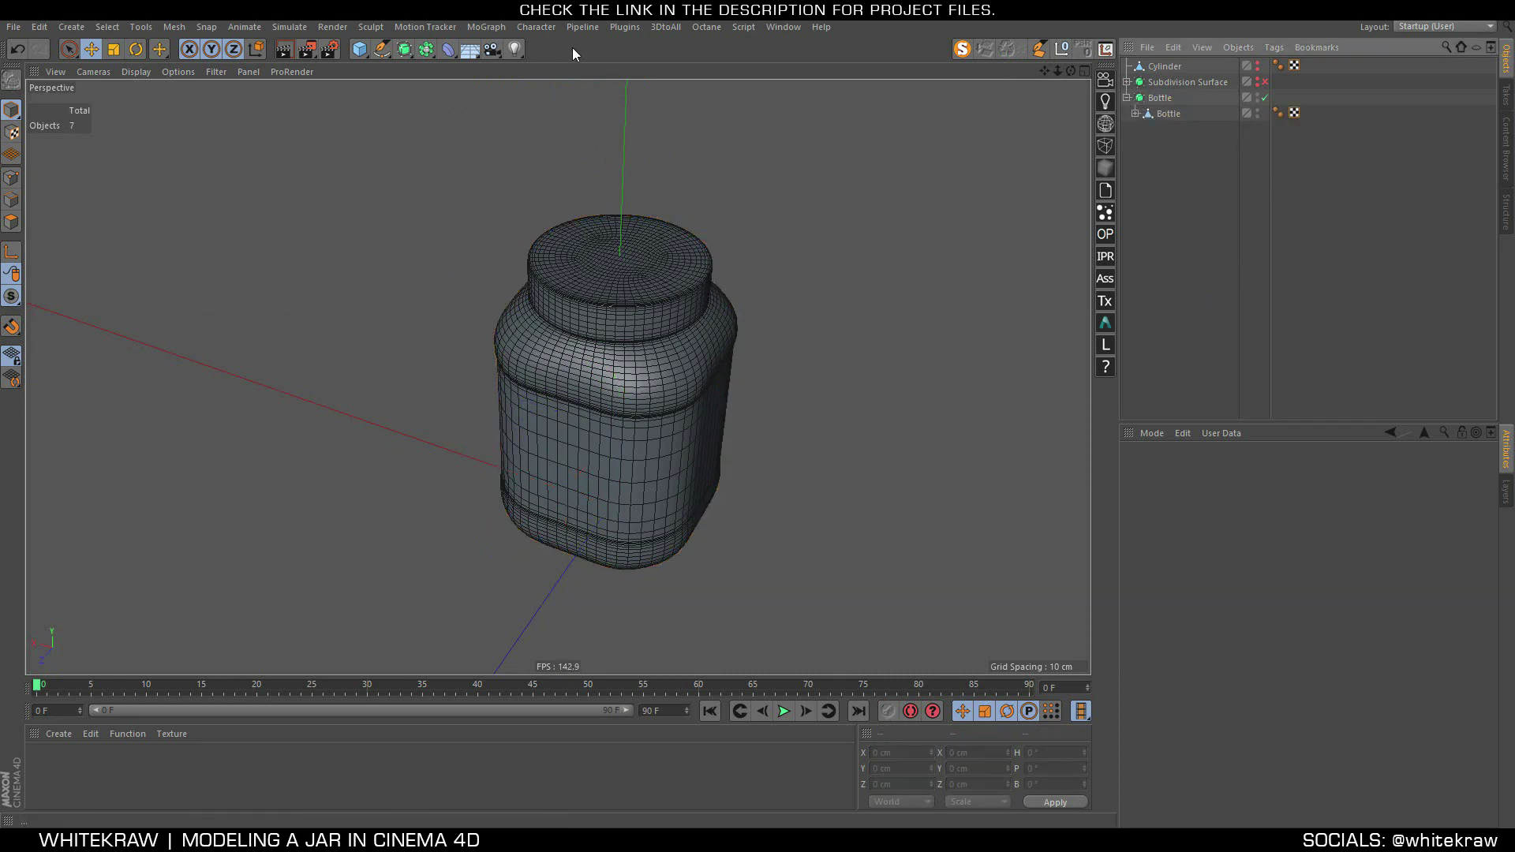
Add a new Subdivision Surface named Cap containing the Cap mesh
left_click(423, 49)
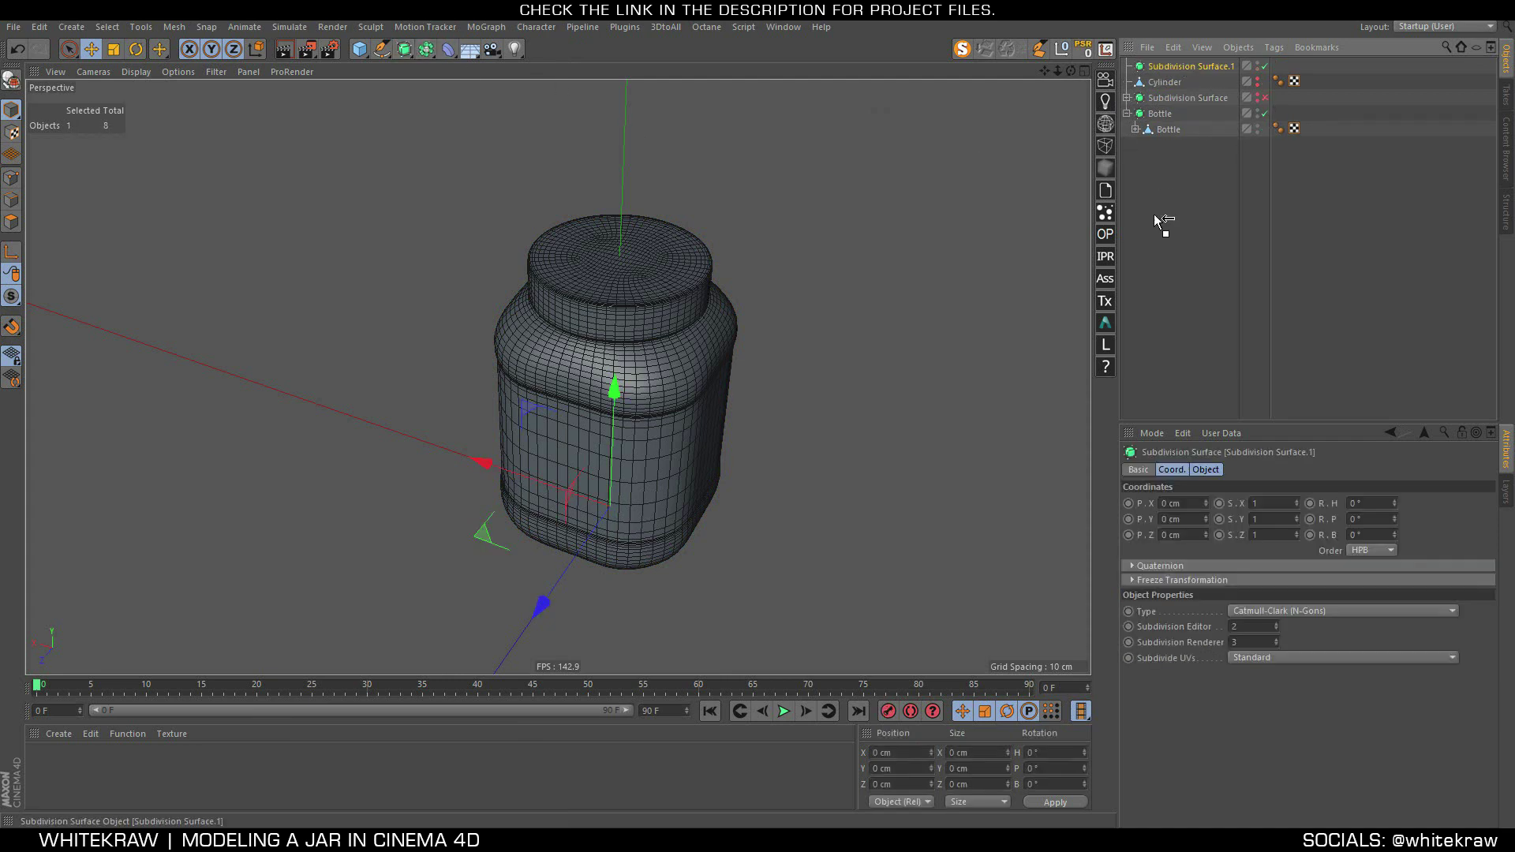
double_click(1167, 131)
type("Cap")
key("Return")
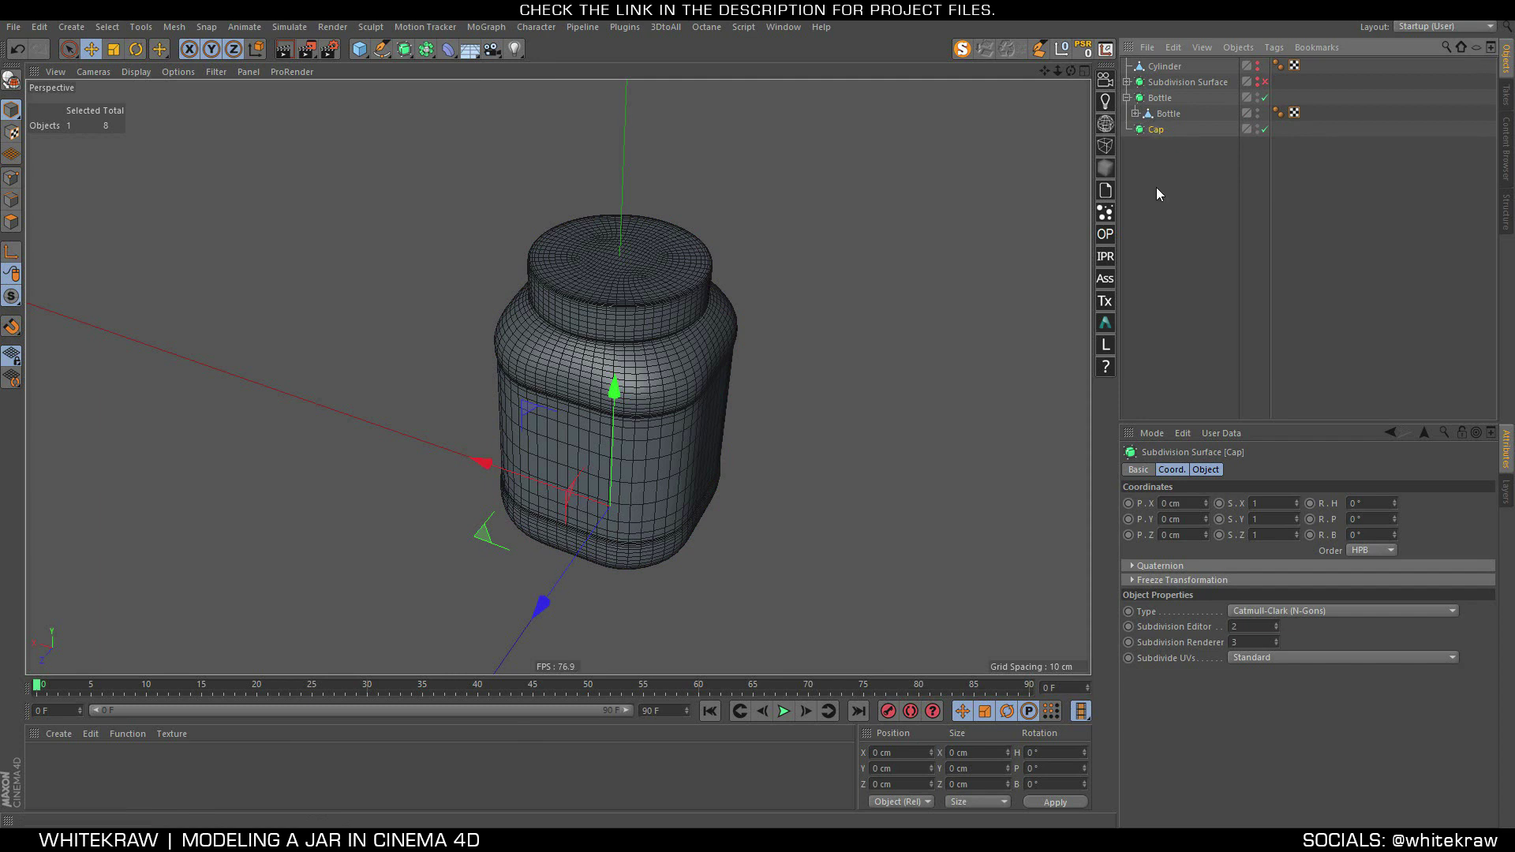
left_click(1136, 114)
left_click_drag(1161, 149, 1160, 146)
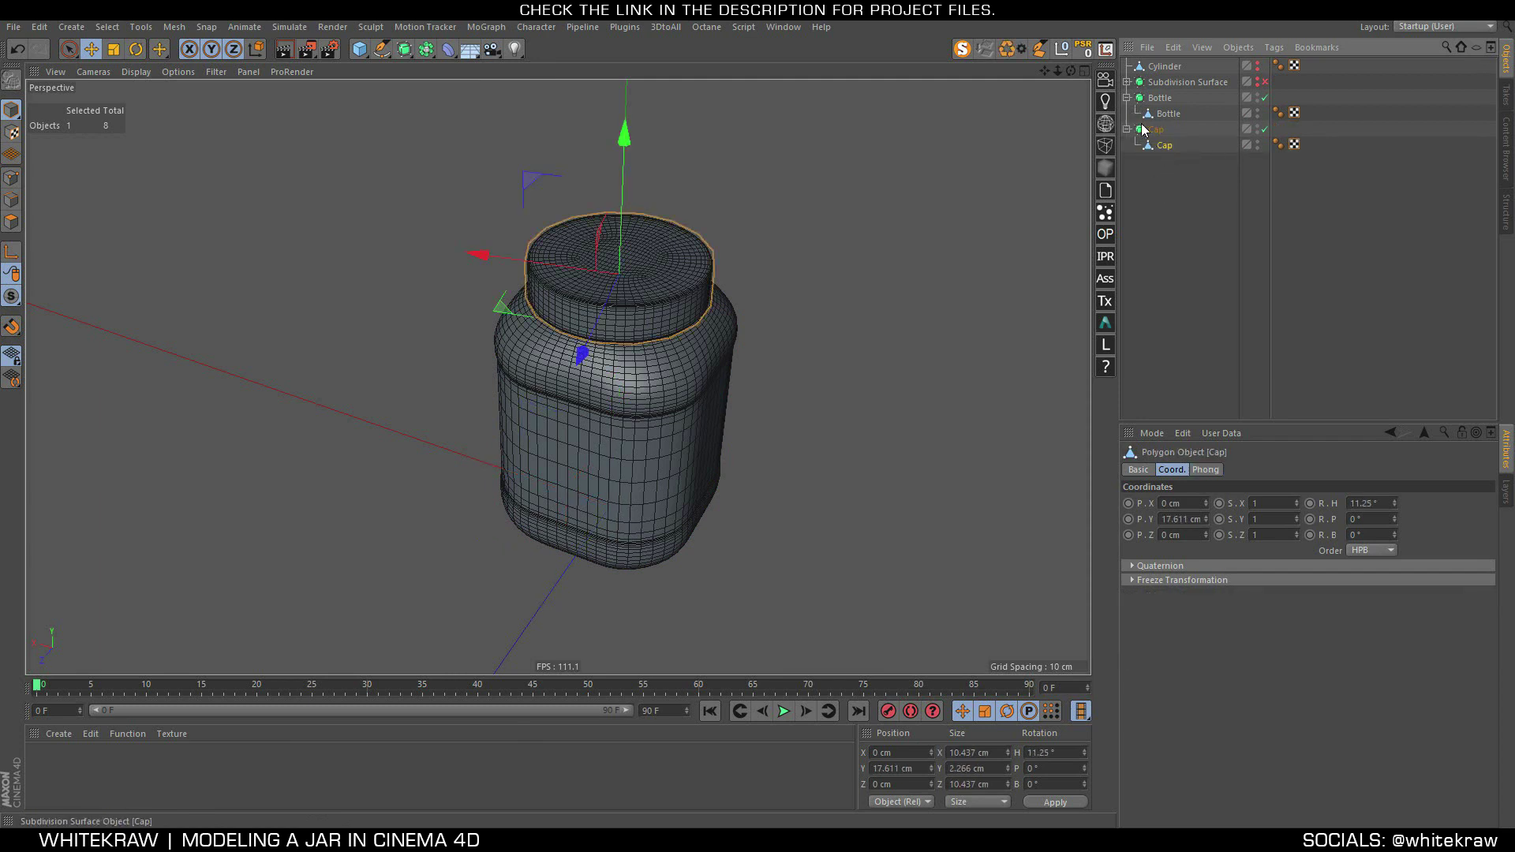
left_click(1128, 98)
left_click(1126, 114)
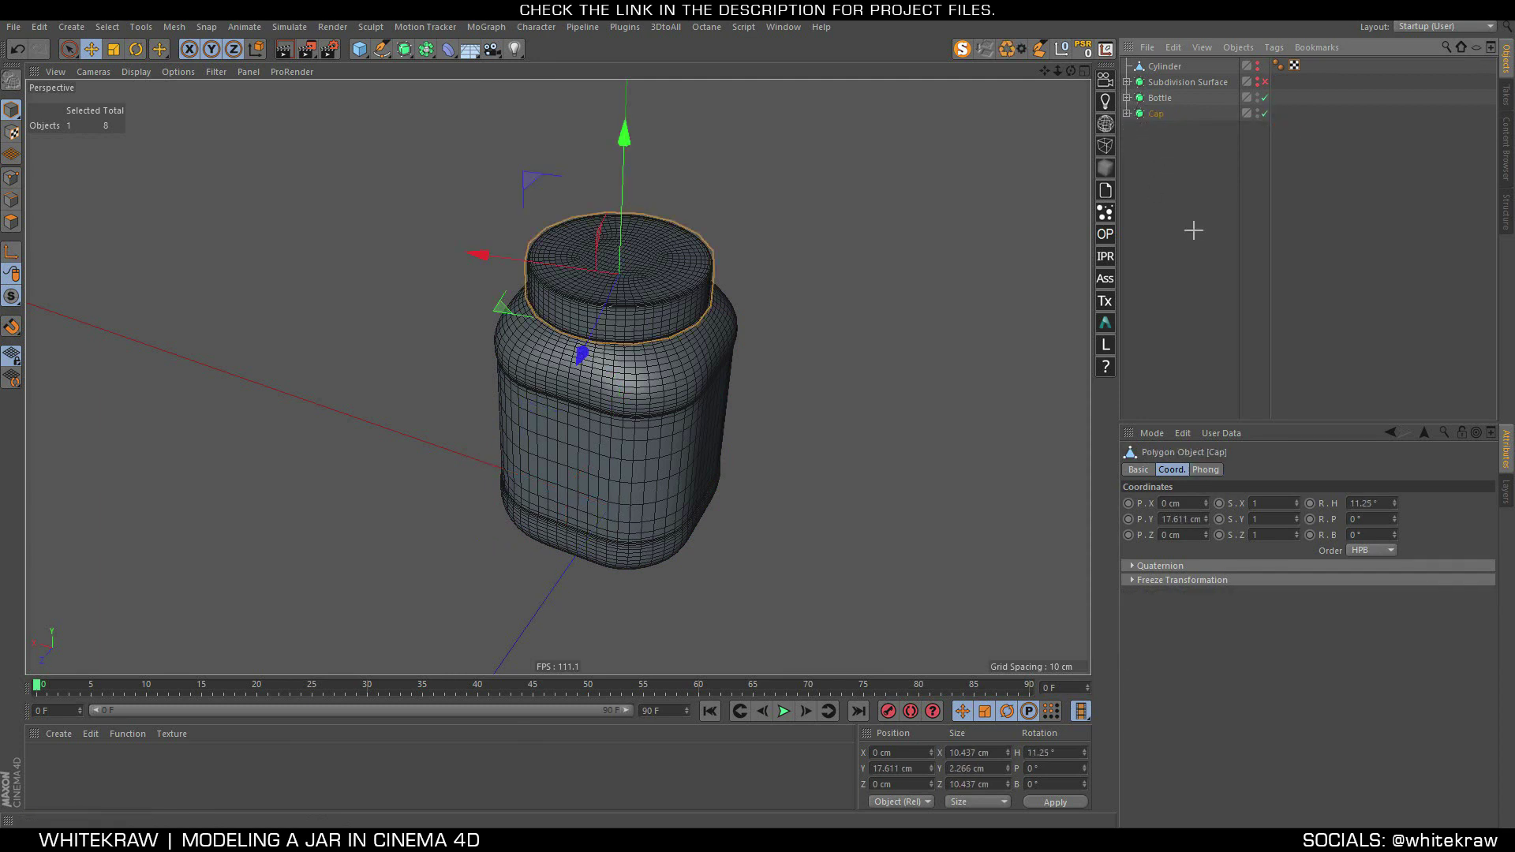
Zoom in to inspect the smoothed cap's edge, then zoom back out
scroll(640, 347, "up", 3)
scroll(694, 333, "up", 3)
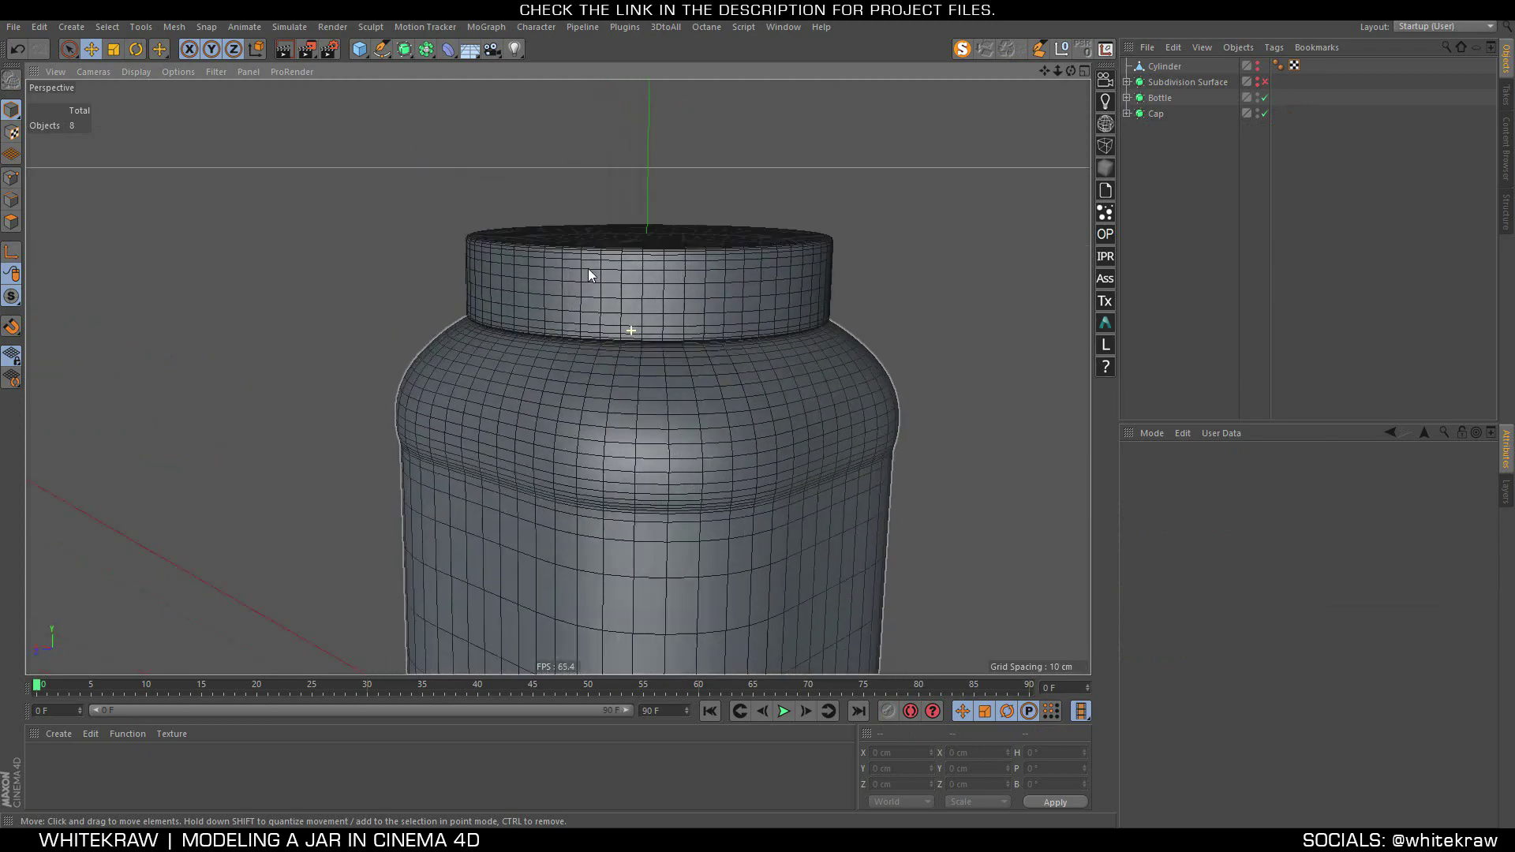
scroll(592, 271, "up", 3)
scroll(737, 284, "up", 2)
scroll(557, 233, "up", 1)
scroll(623, 272, "down", 2)
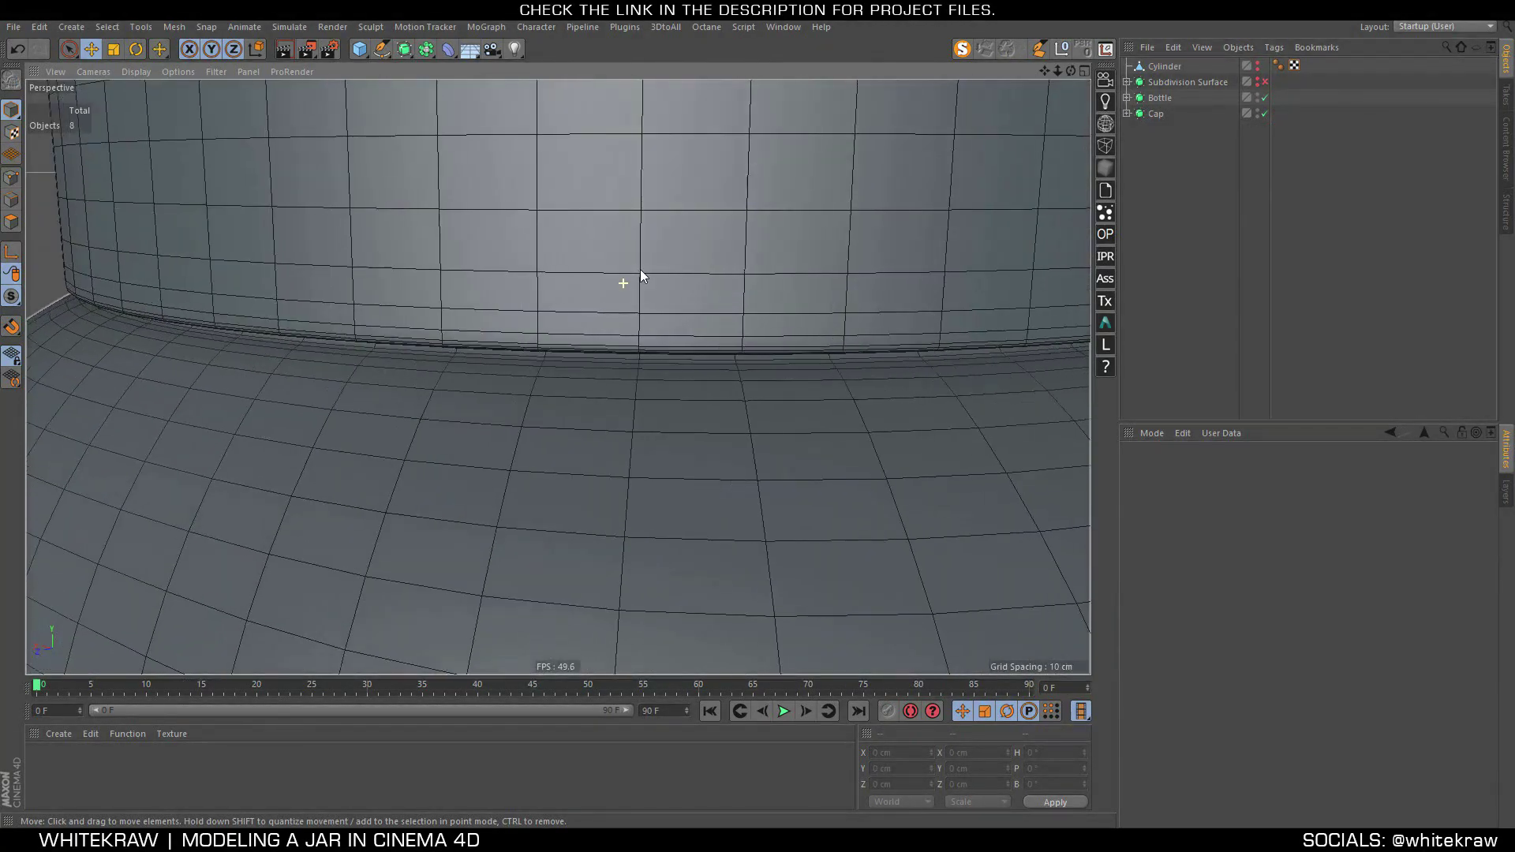
scroll(631, 275, "down", 3)
scroll(629, 271, "down", 2)
scroll(639, 281, "down", 1)
scroll(745, 277, "down", 2)
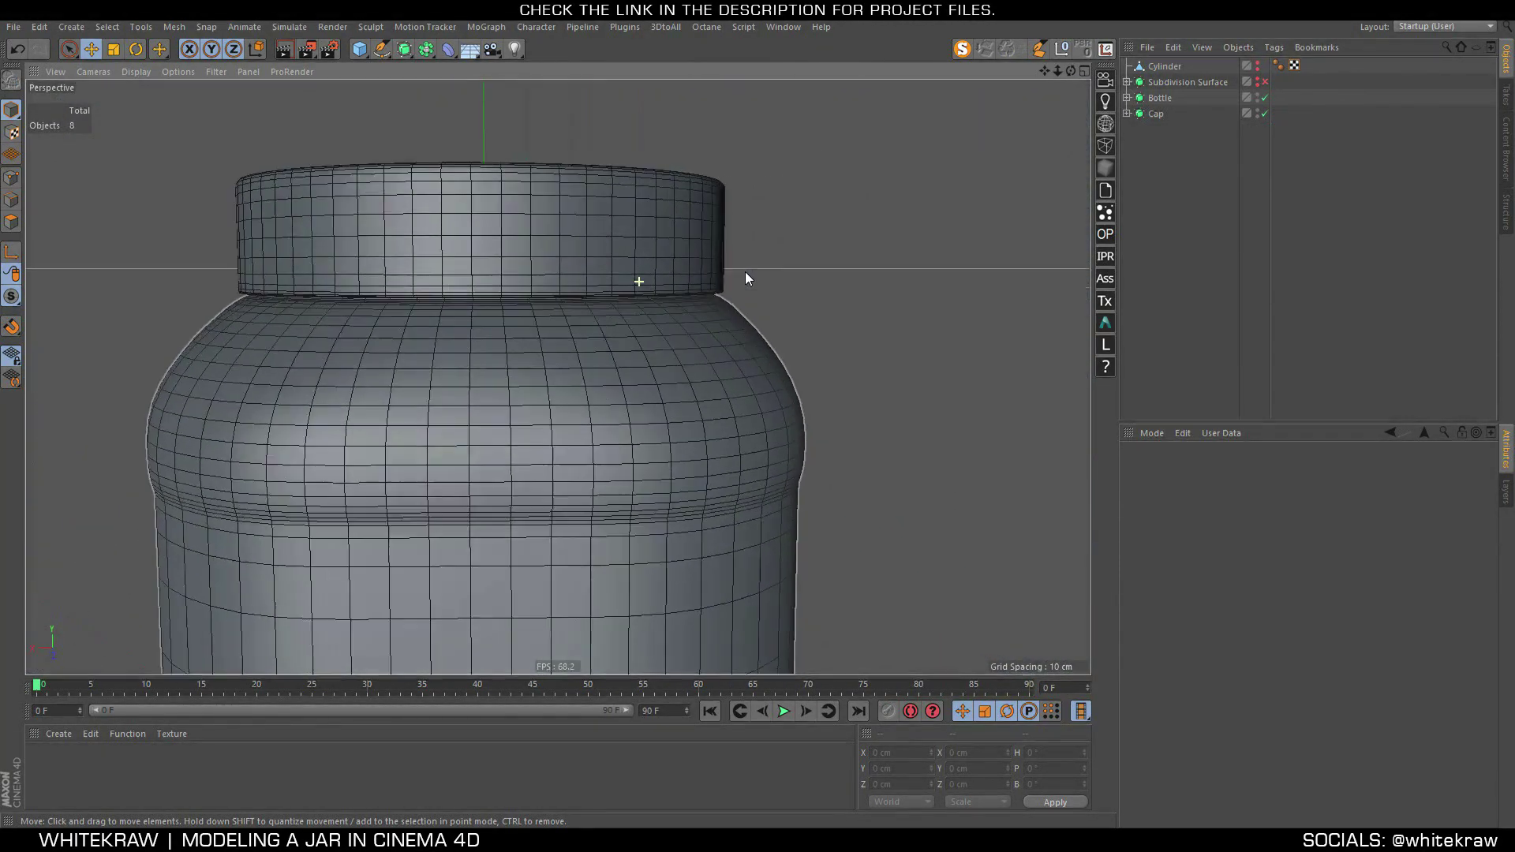
scroll(617, 301, "down", 3)
scroll(525, 374, "down", 3)
scroll(557, 393, "down", 2)
From a level side view, add a new Null object to the scene
mouse_move(558, 392)
left_mouse_down("alt")
mouse_move(591, 429)
mouse_move(497, 325)
mouse_move(520, 332)
left_mouse_up("alt")
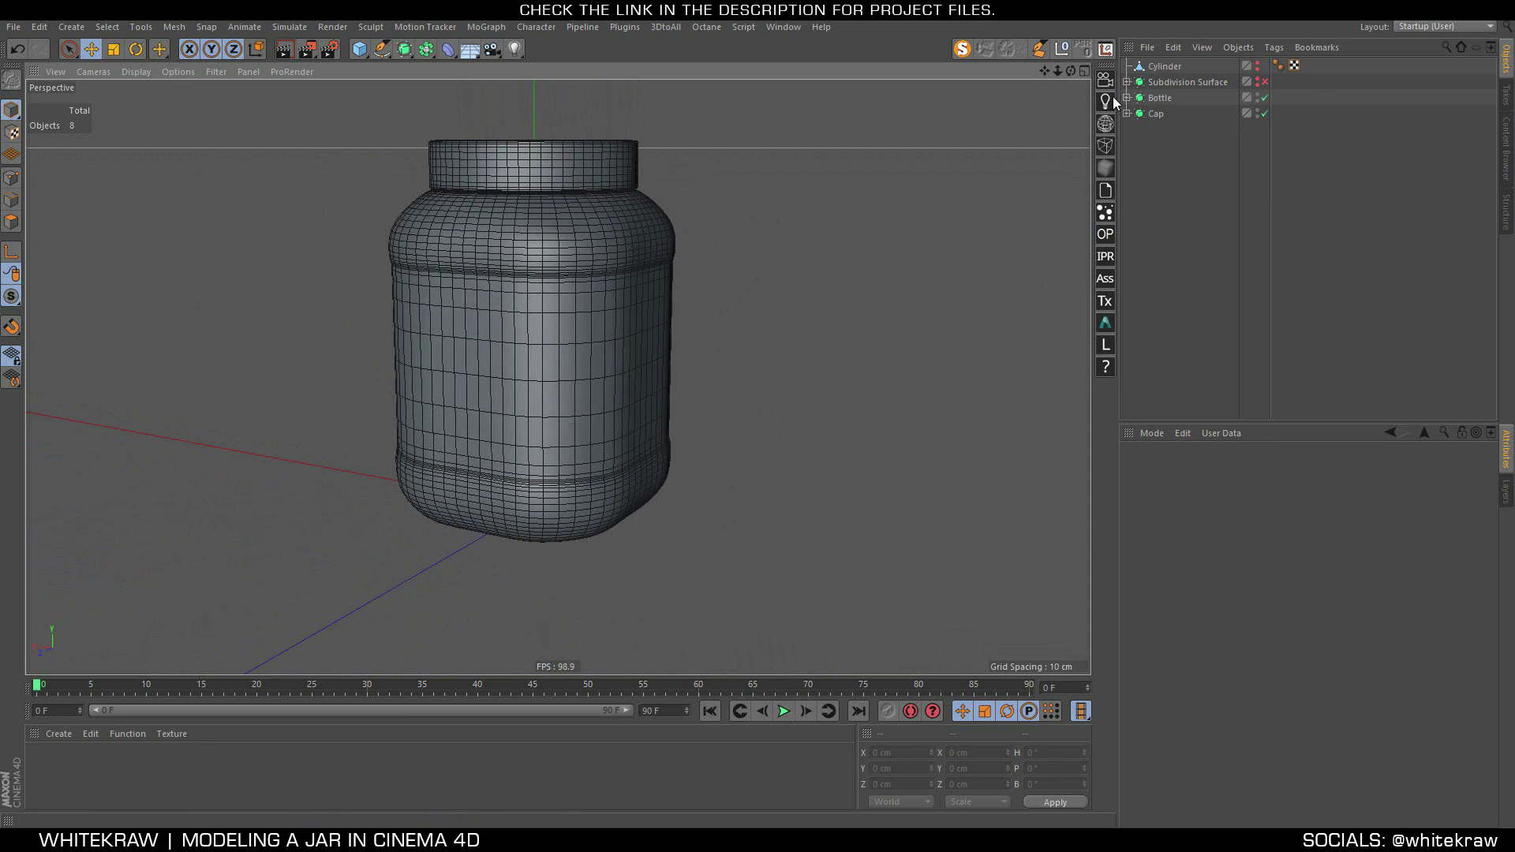
left_click(1062, 51)
double_click(1159, 66)
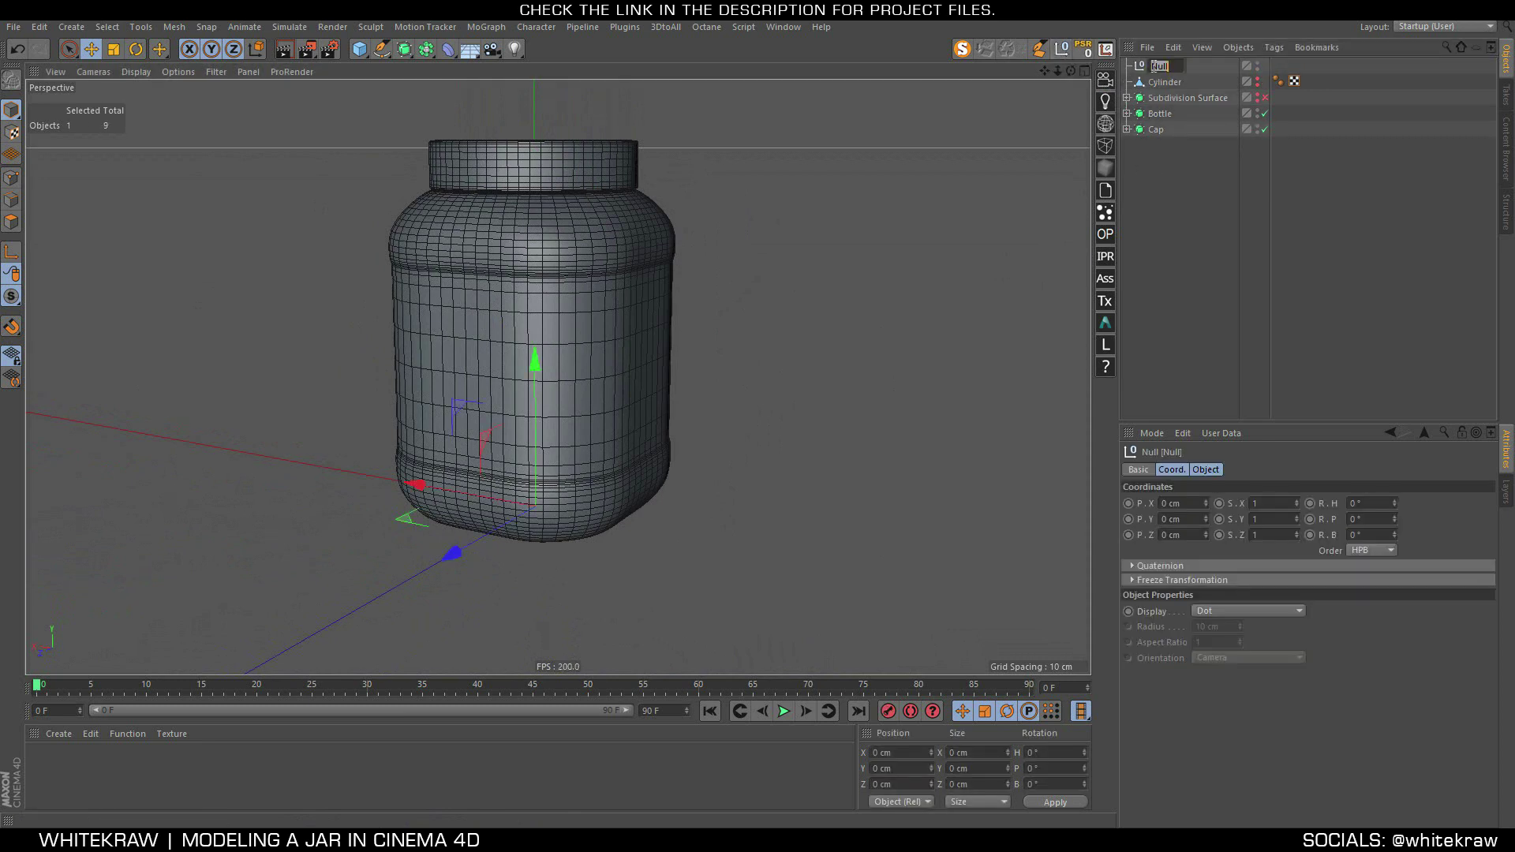
type("Bottle")
Name the null Bottle and group the Bottle and Cap subdivision surfaces under it
key("Return")
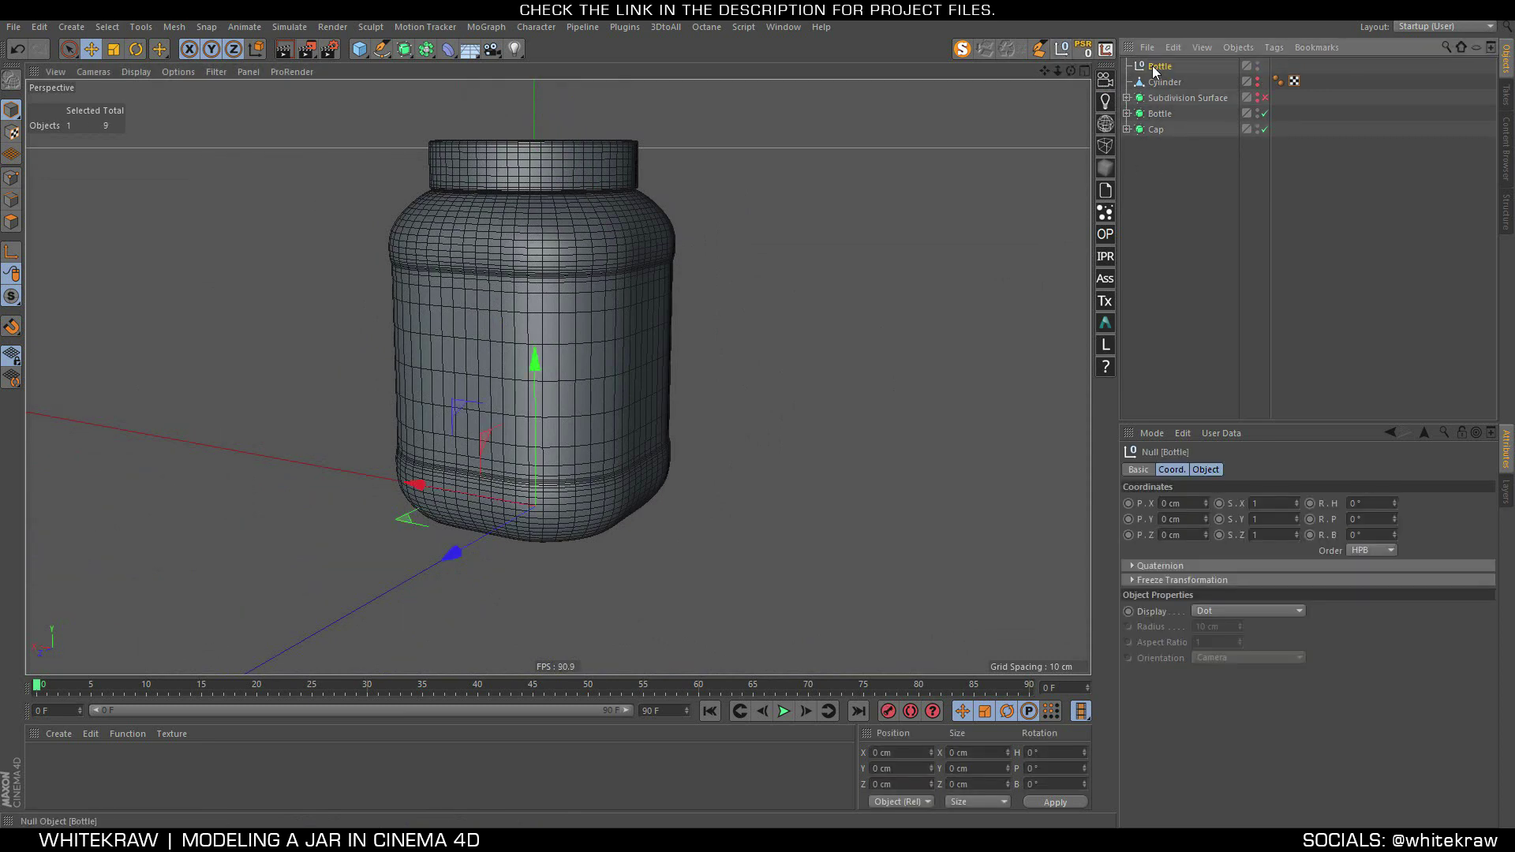
left_click(1160, 97)
mouse_move(1159, 66)
left_mouse_down()
mouse_move(1155, 134)
mouse_move(1169, 134)
left_mouse_up()
left_click(1156, 113, "ctrl")
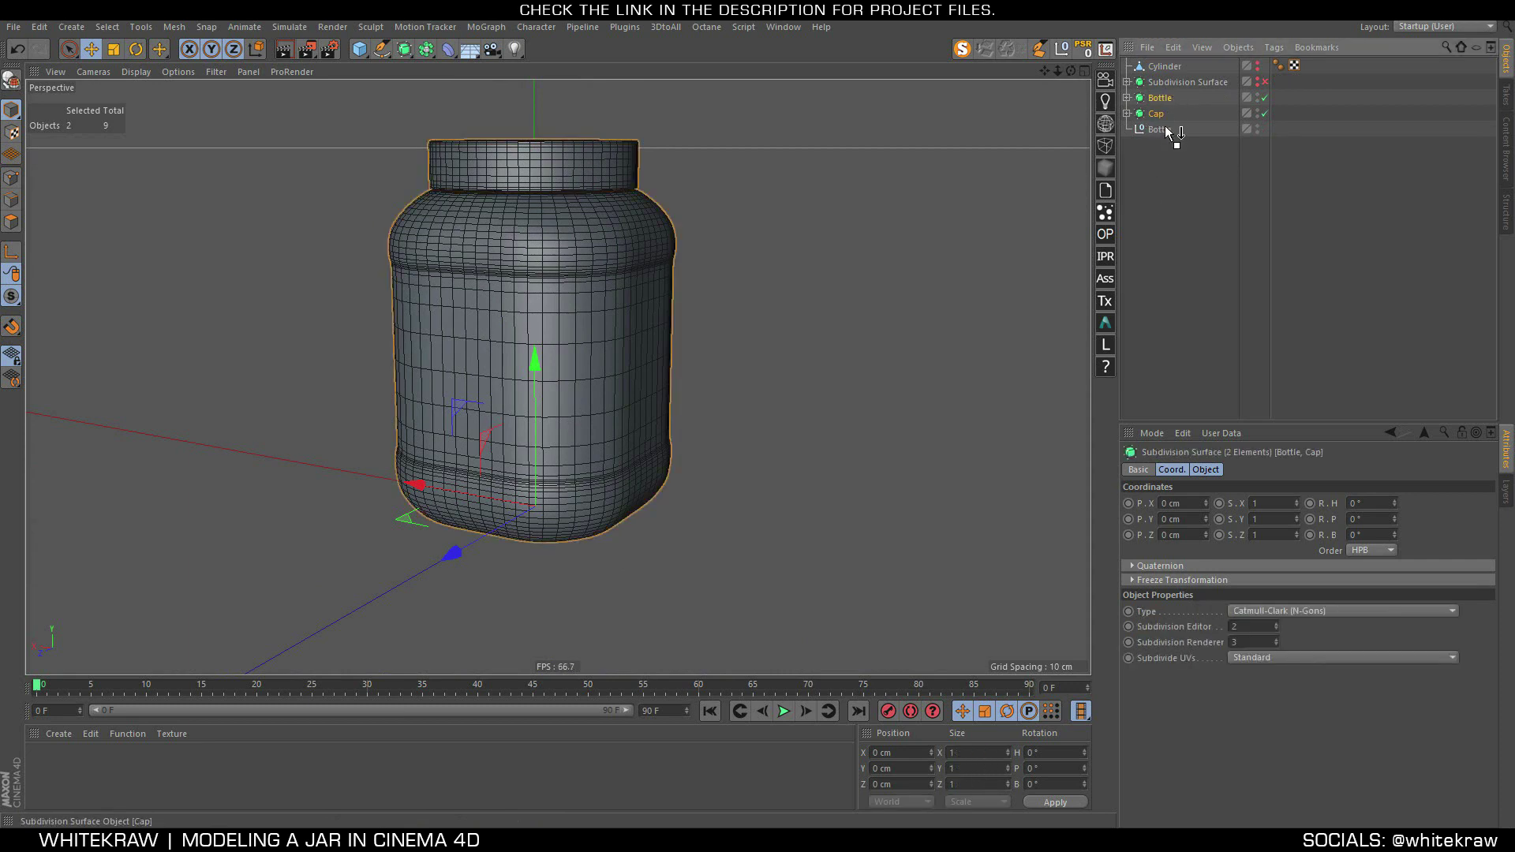
left_click(1128, 97)
left_click(1156, 98)
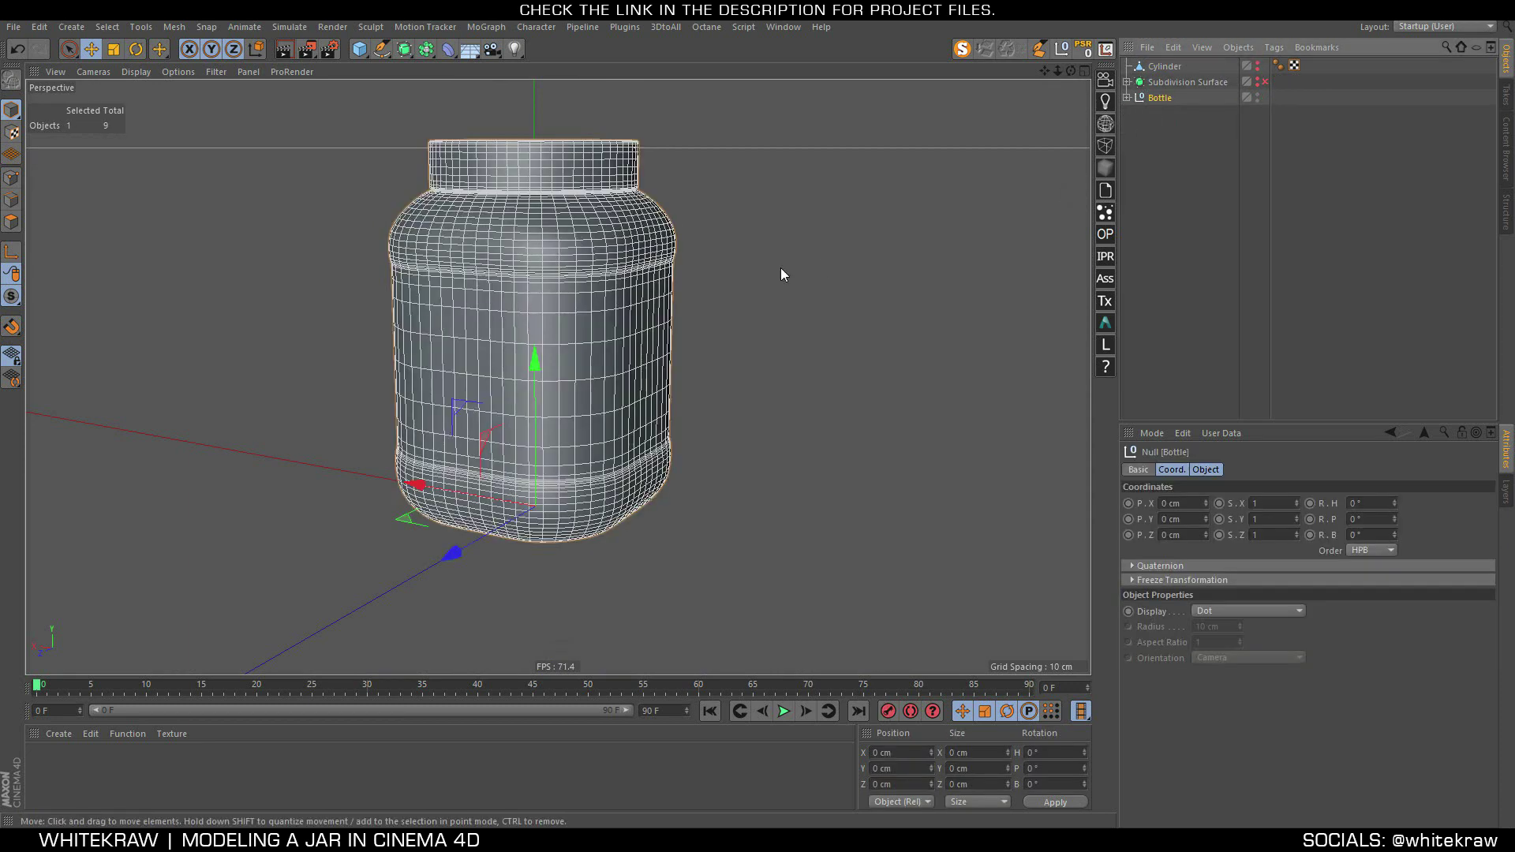
left_click(1127, 97)
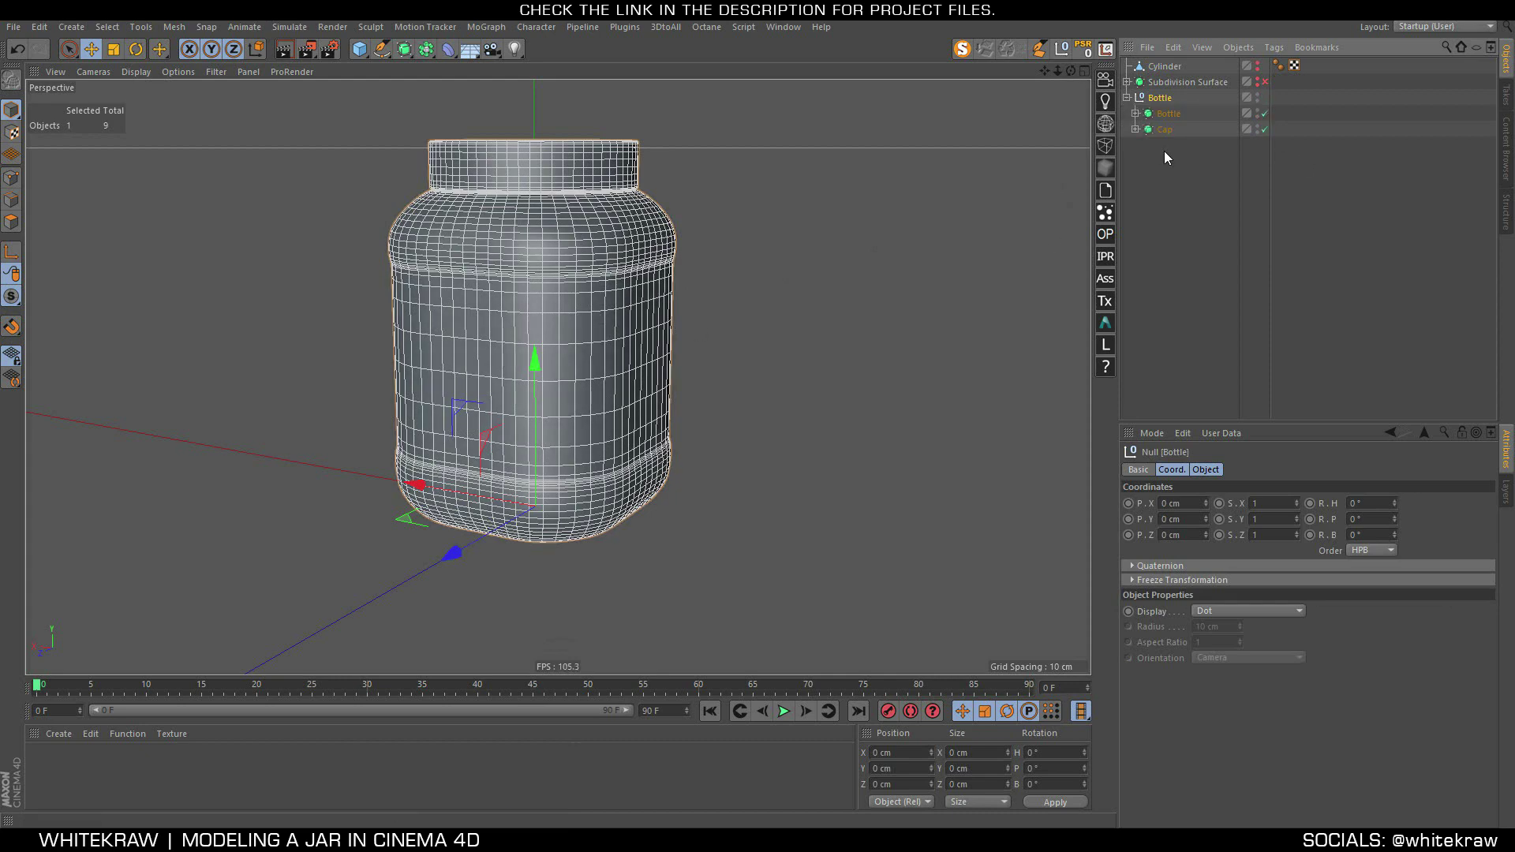
left_click(1165, 189)
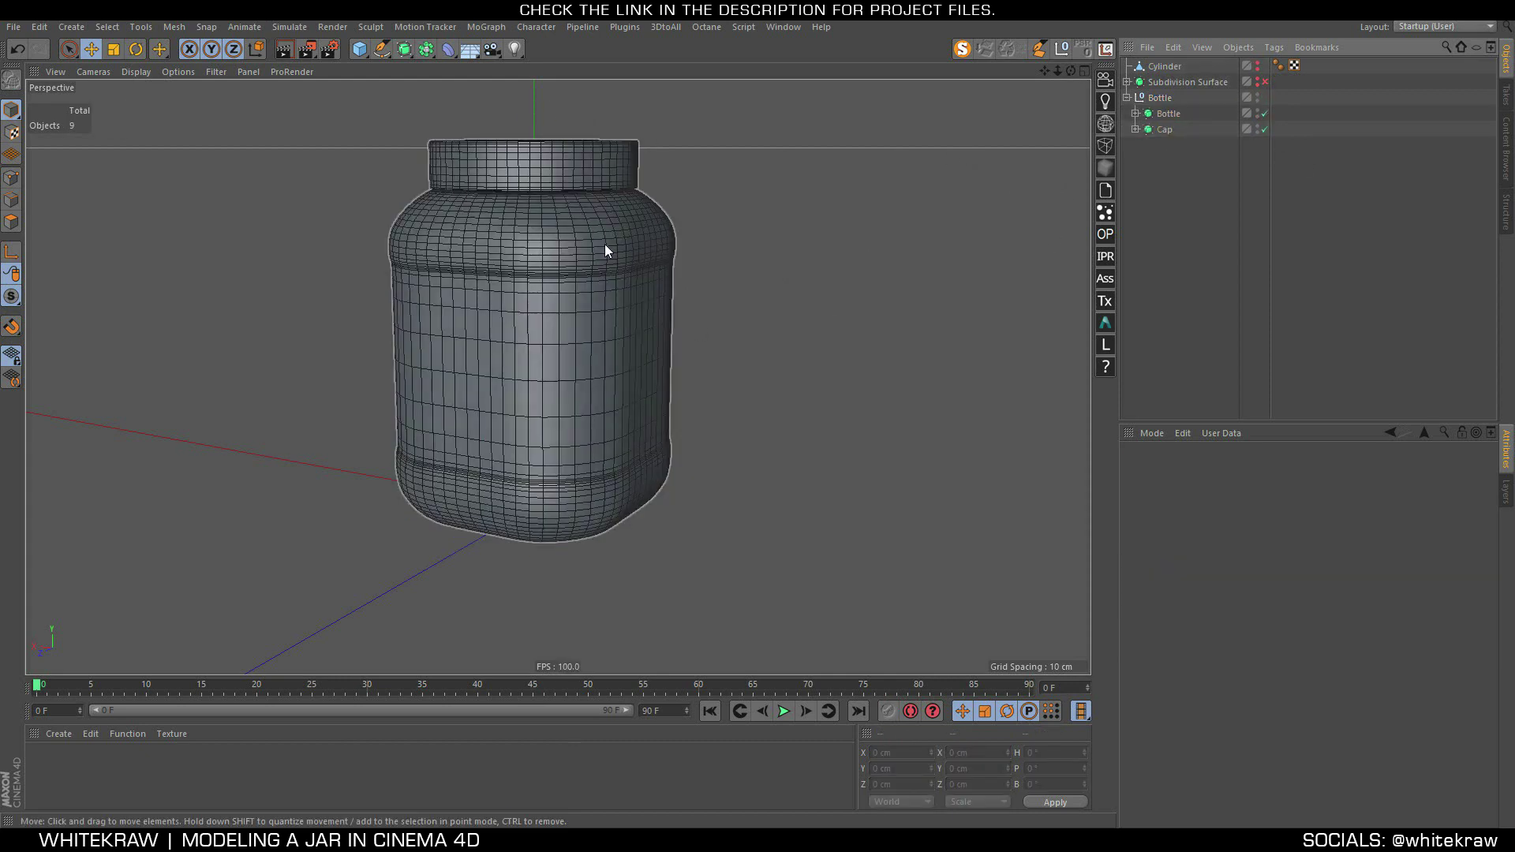
Look down at the jar with the body's smoothing off to inspect its base mesh
mouse_move(605, 247)
left_mouse_down("alt")
mouse_move(740, 316)
mouse_move(510, 328)
mouse_move(923, 365)
mouse_move(602, 466)
mouse_move(575, 404)
mouse_move(514, 390)
mouse_move(599, 407)
mouse_move(543, 357)
mouse_move(609, 333)
left_mouse_up("alt")
scroll(603, 393, "up", 2)
scroll(571, 391, "up", 2)
scroll(532, 283, "up", 5)
scroll(434, 251, "up", 3)
scroll(587, 303, "down", 3)
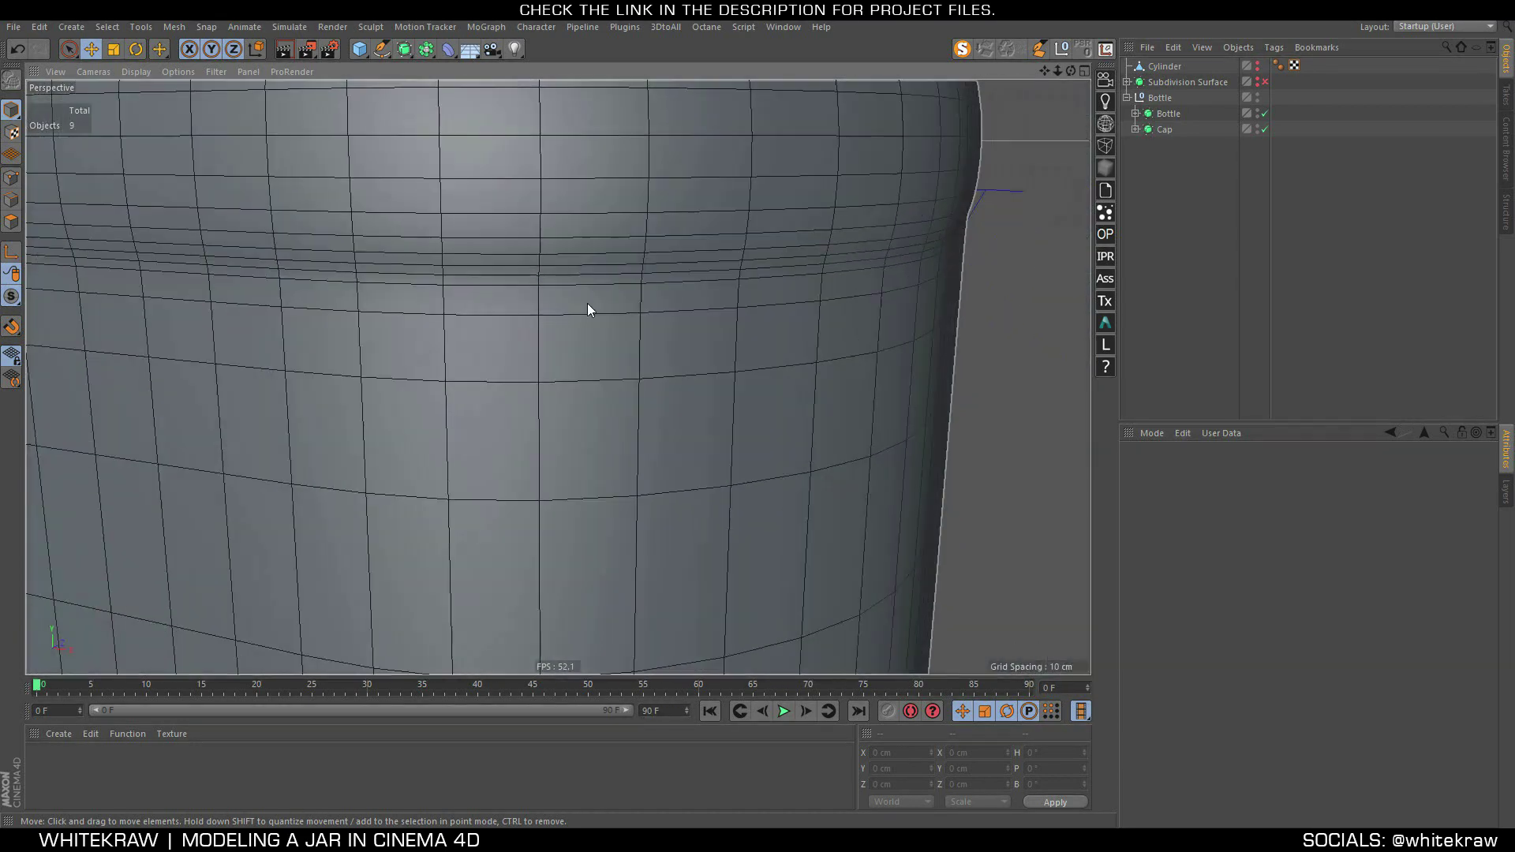
scroll(556, 371, "down", 3)
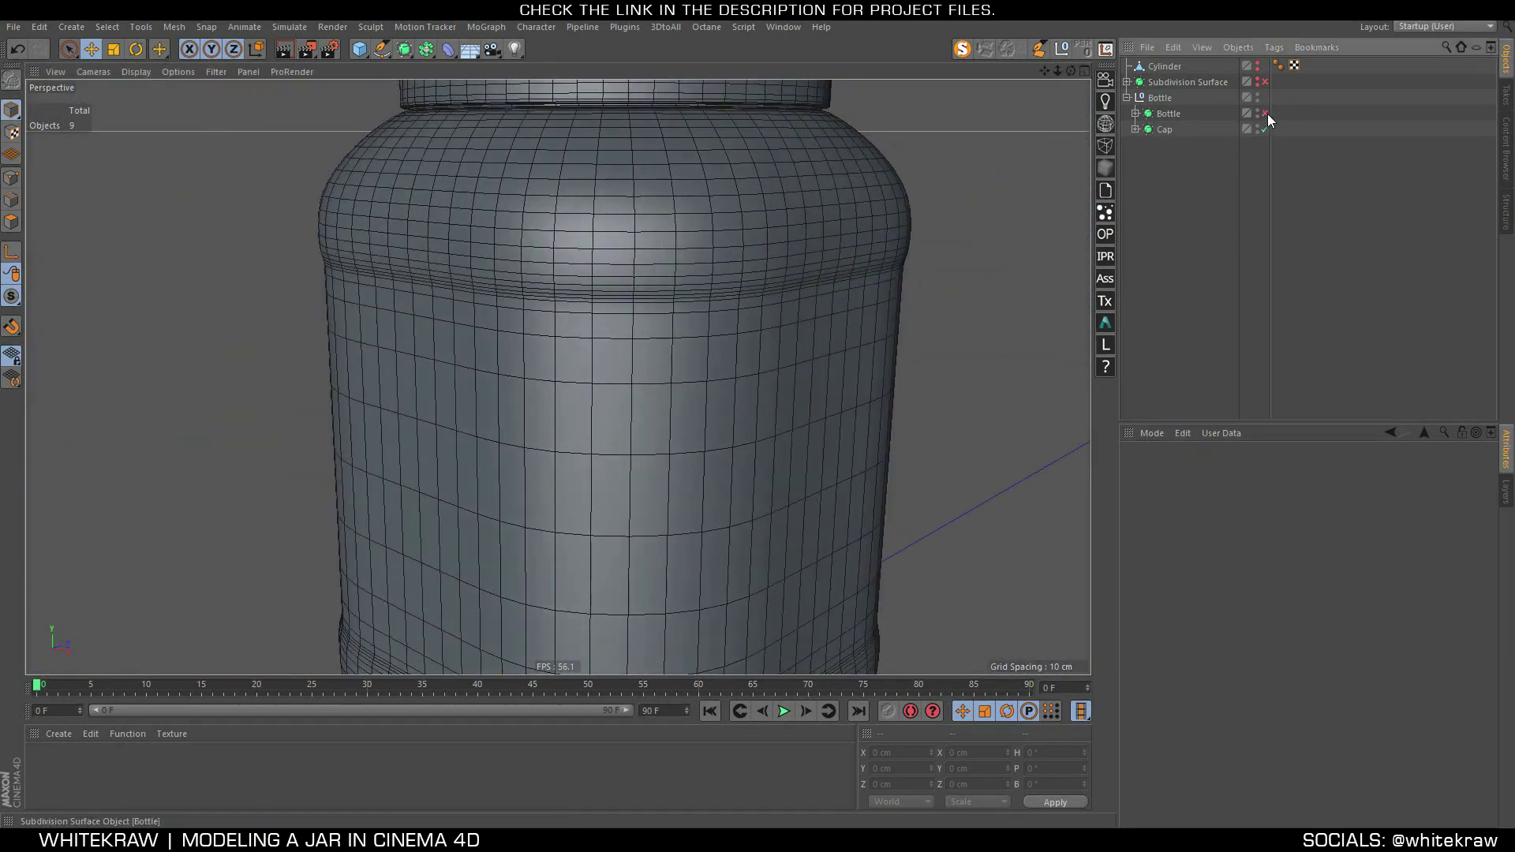
left_click(1263, 114)
scroll(473, 293, "up", 3)
scroll(371, 288, "up", 3)
scroll(473, 316, "down", 3)
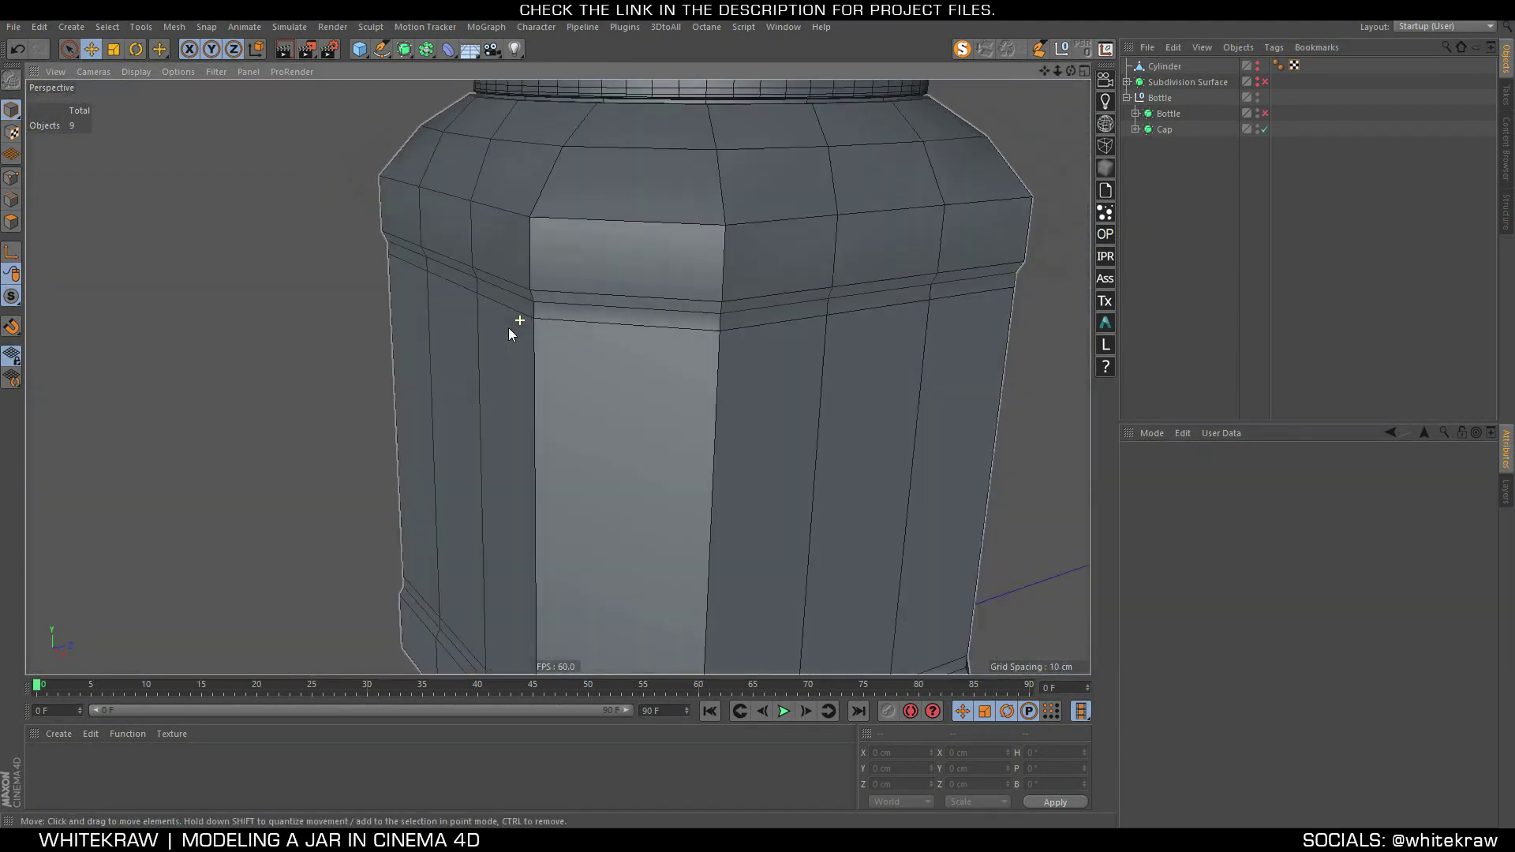
scroll(565, 254, "down", 2)
Restore the jar body's smoothing and hide the Bottle null from the viewport
scroll(636, 338, "down", 2)
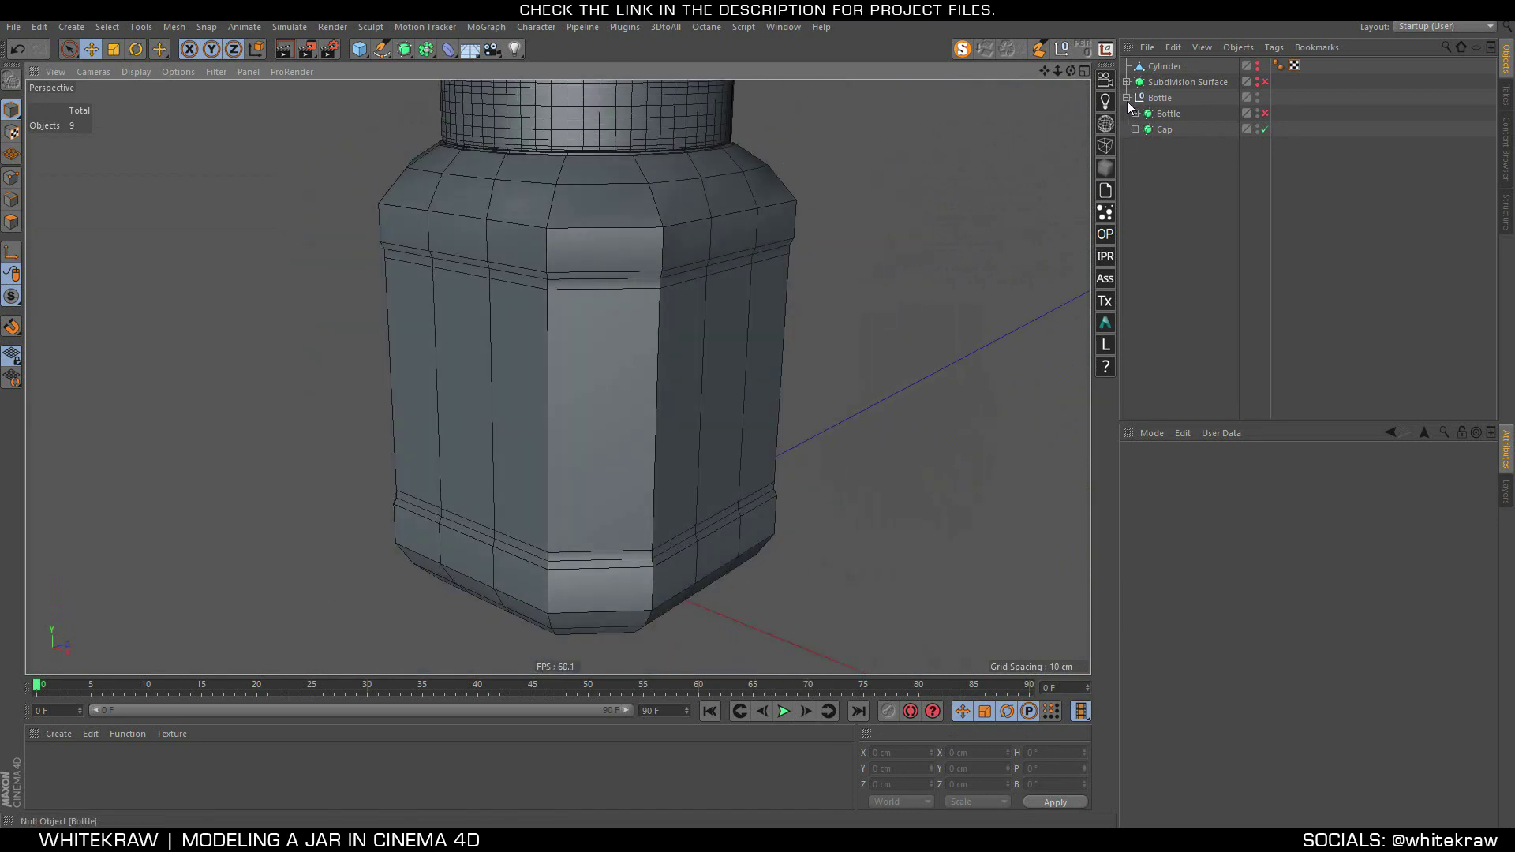
left_click(1263, 114)
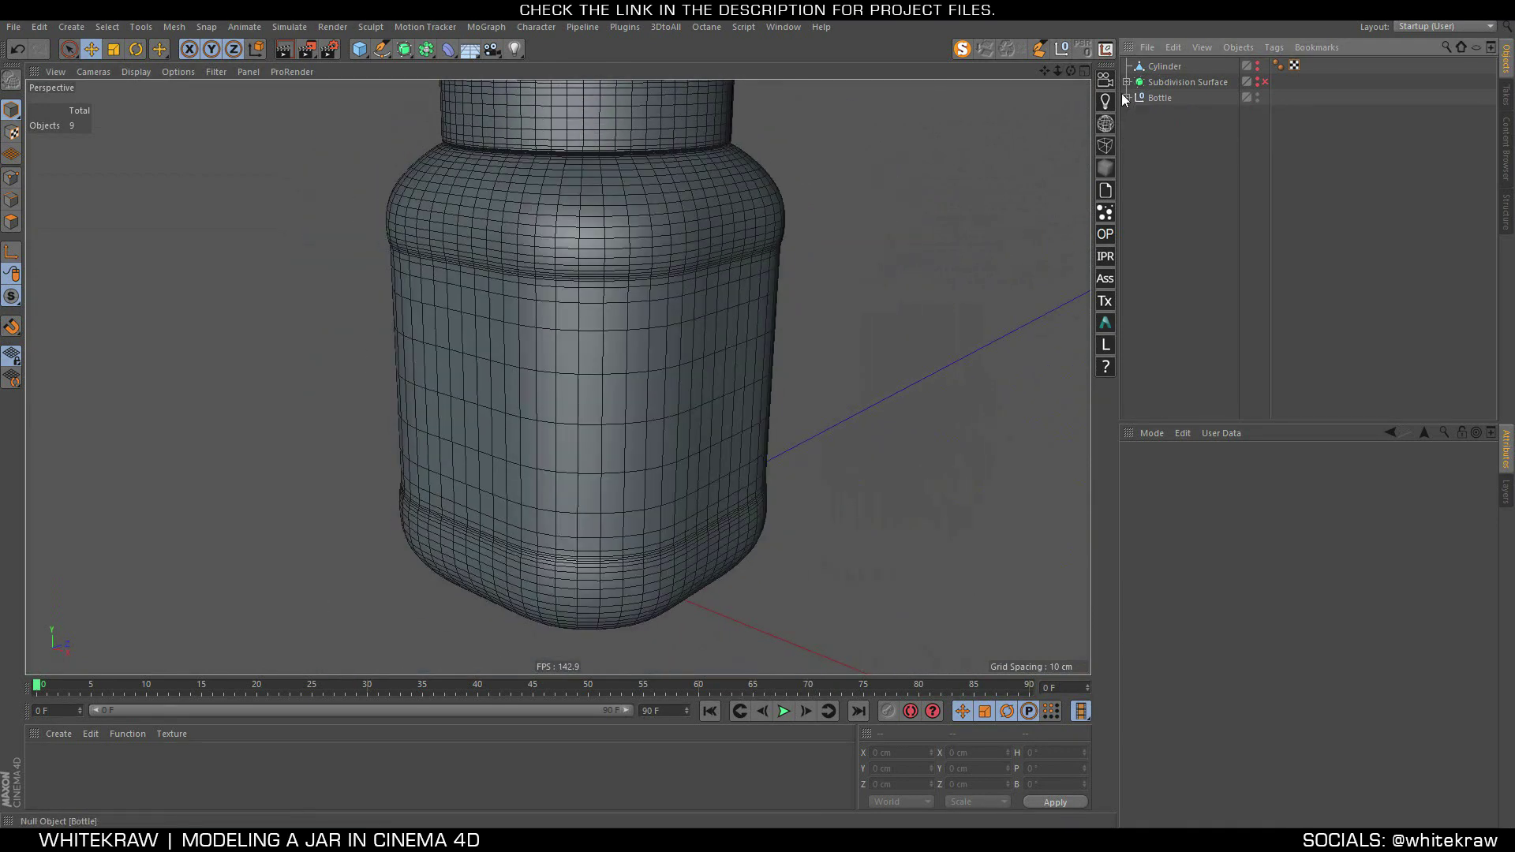
left_click(1257, 95)
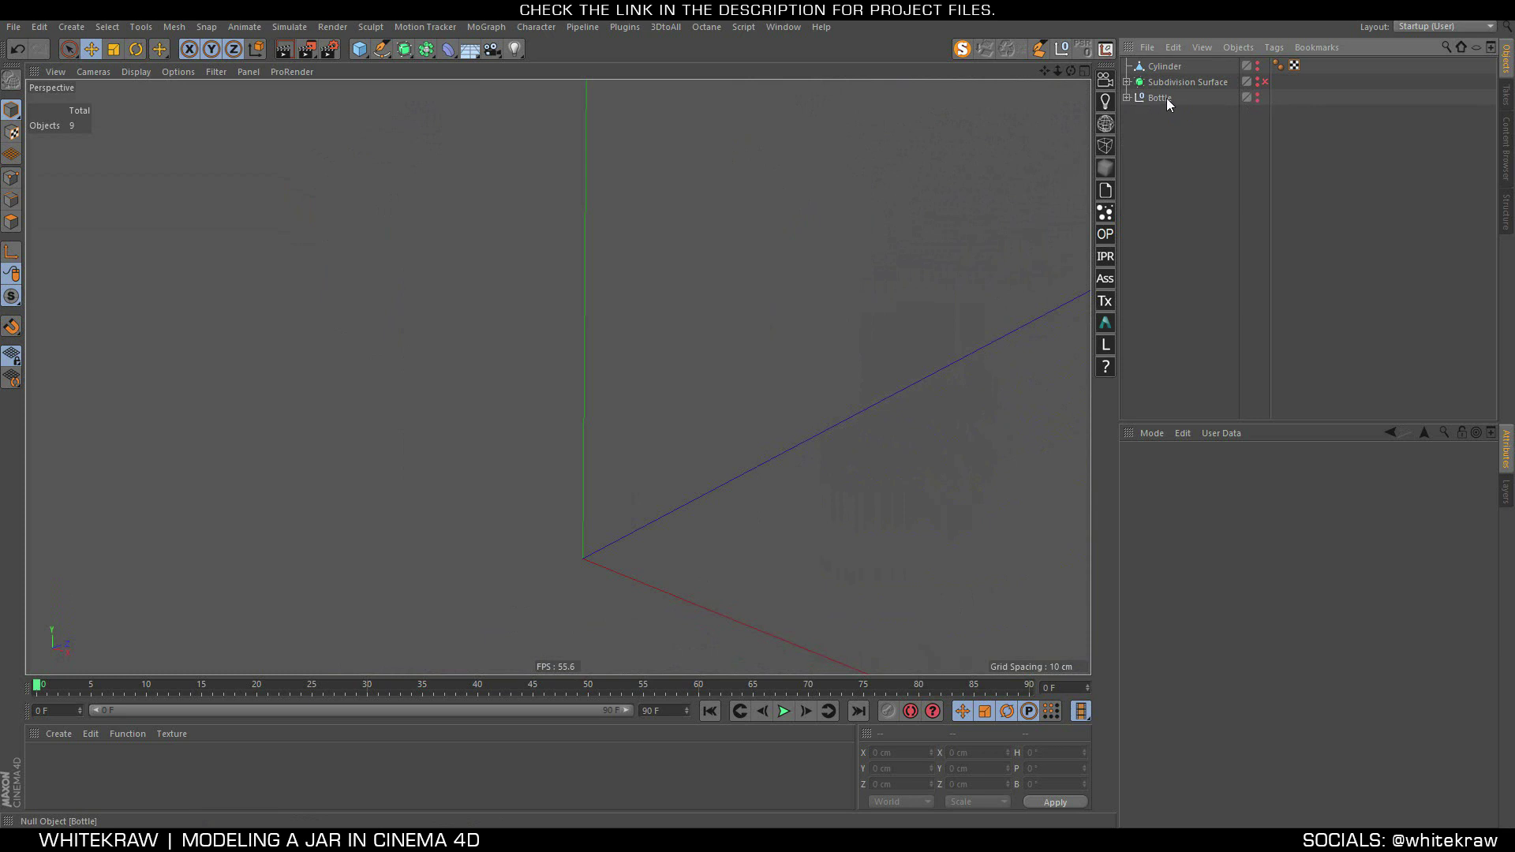
Merge a second copy of the jar file into the scene as Bottle.1 and expand its body
left_click_drag(1166, 245, 1168, 237)
left_click(1128, 113)
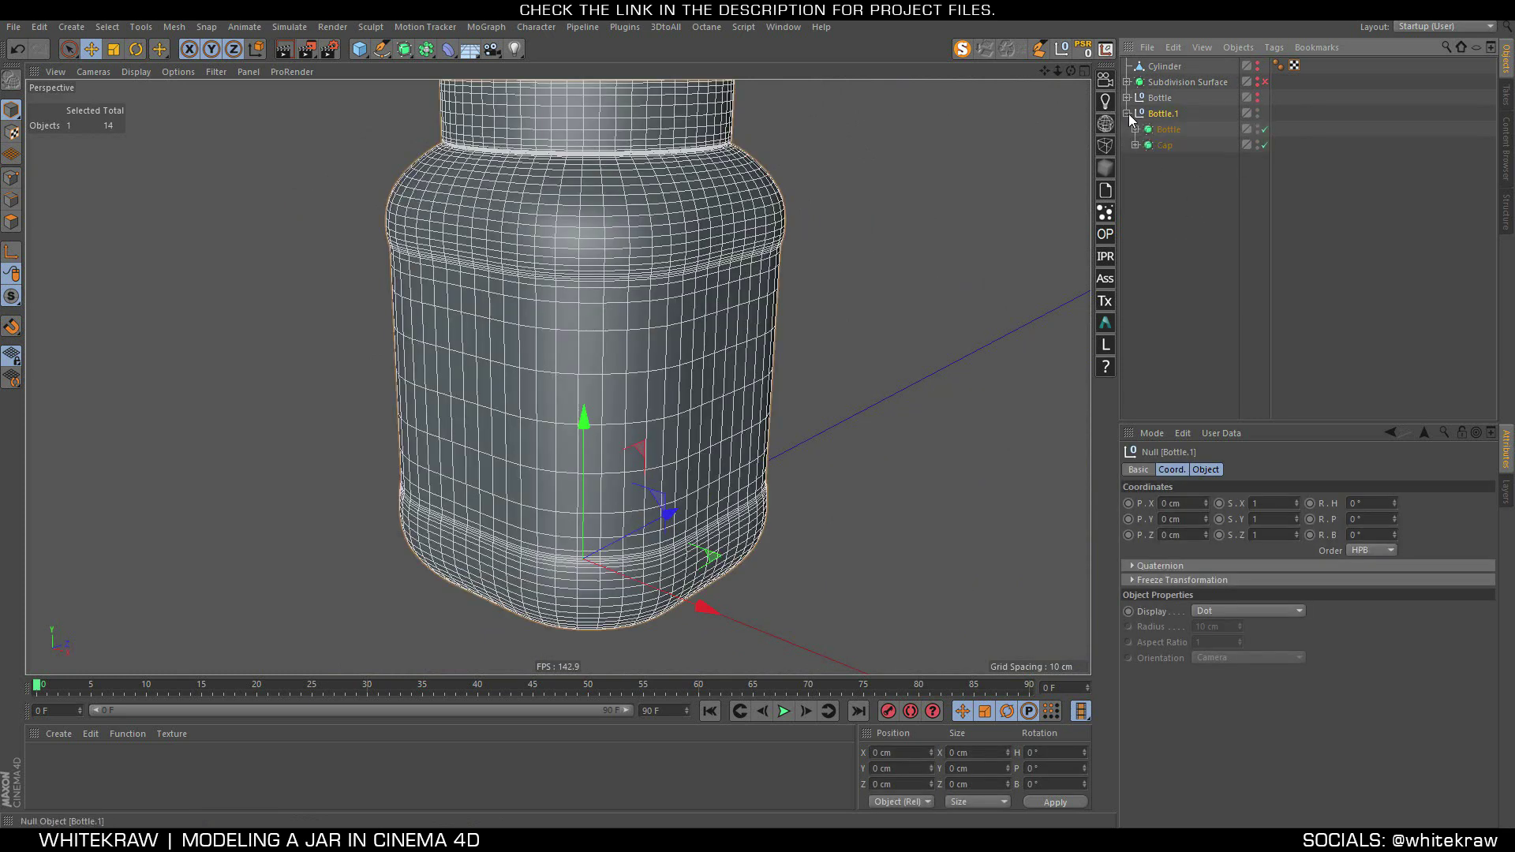
left_click(1136, 126)
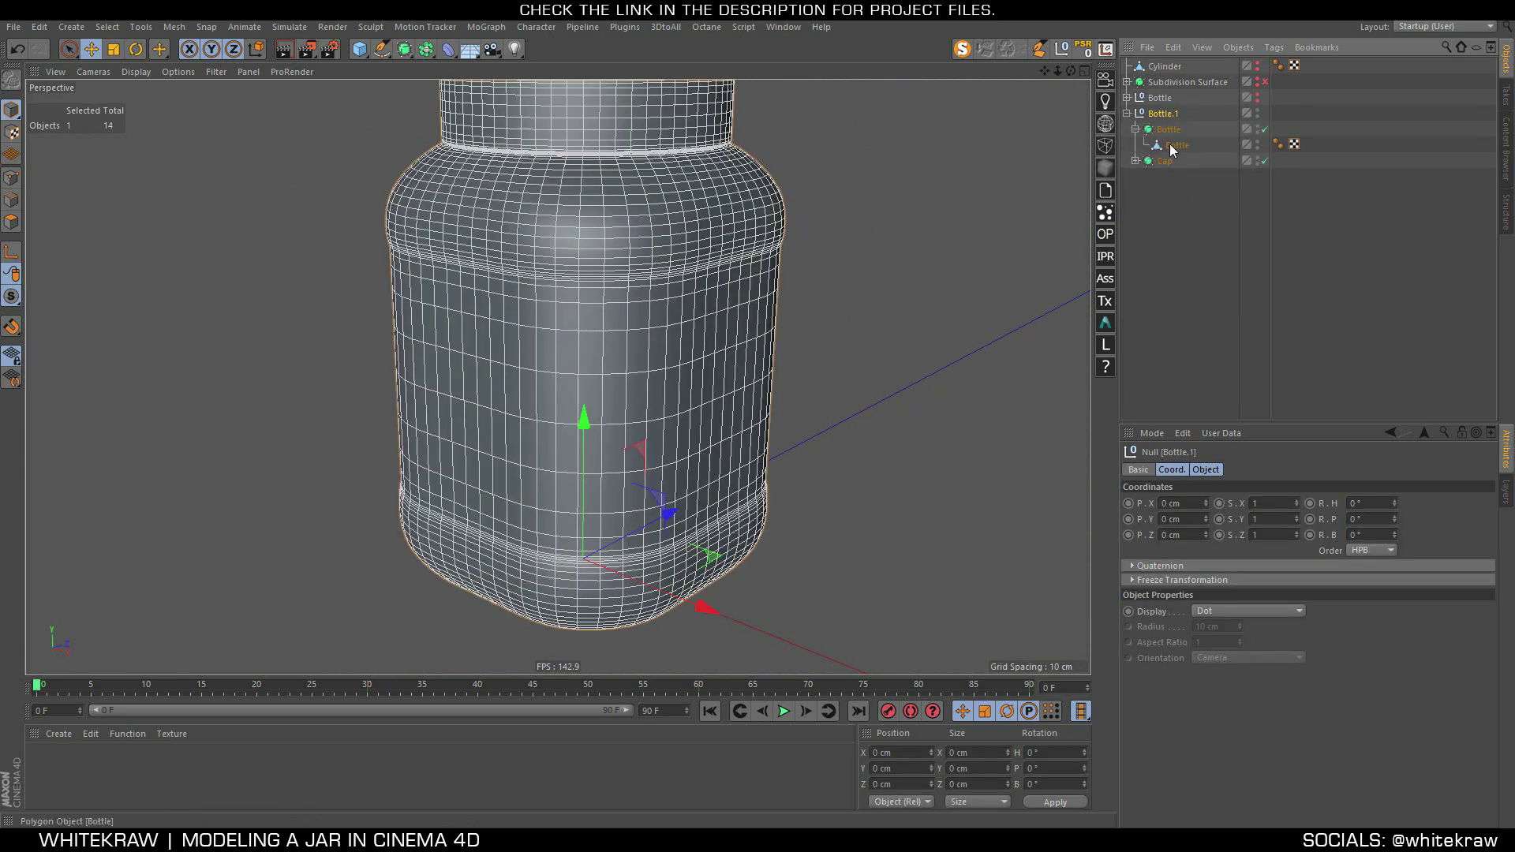
left_click(1169, 130)
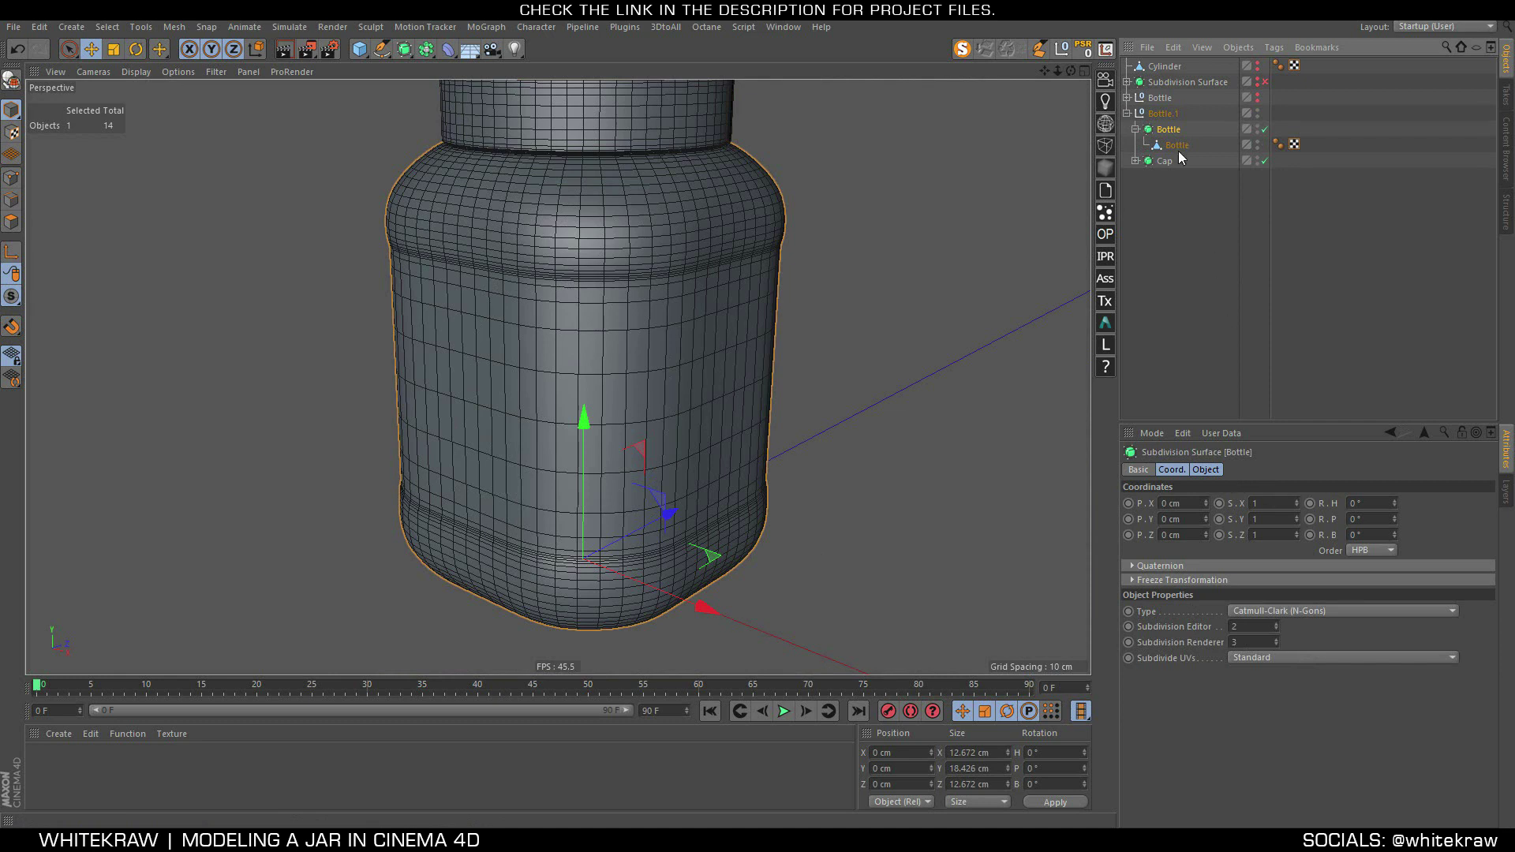
Lower the render subdivision level of Bottle.1's smoothed Cap
left_click(1216, 470)
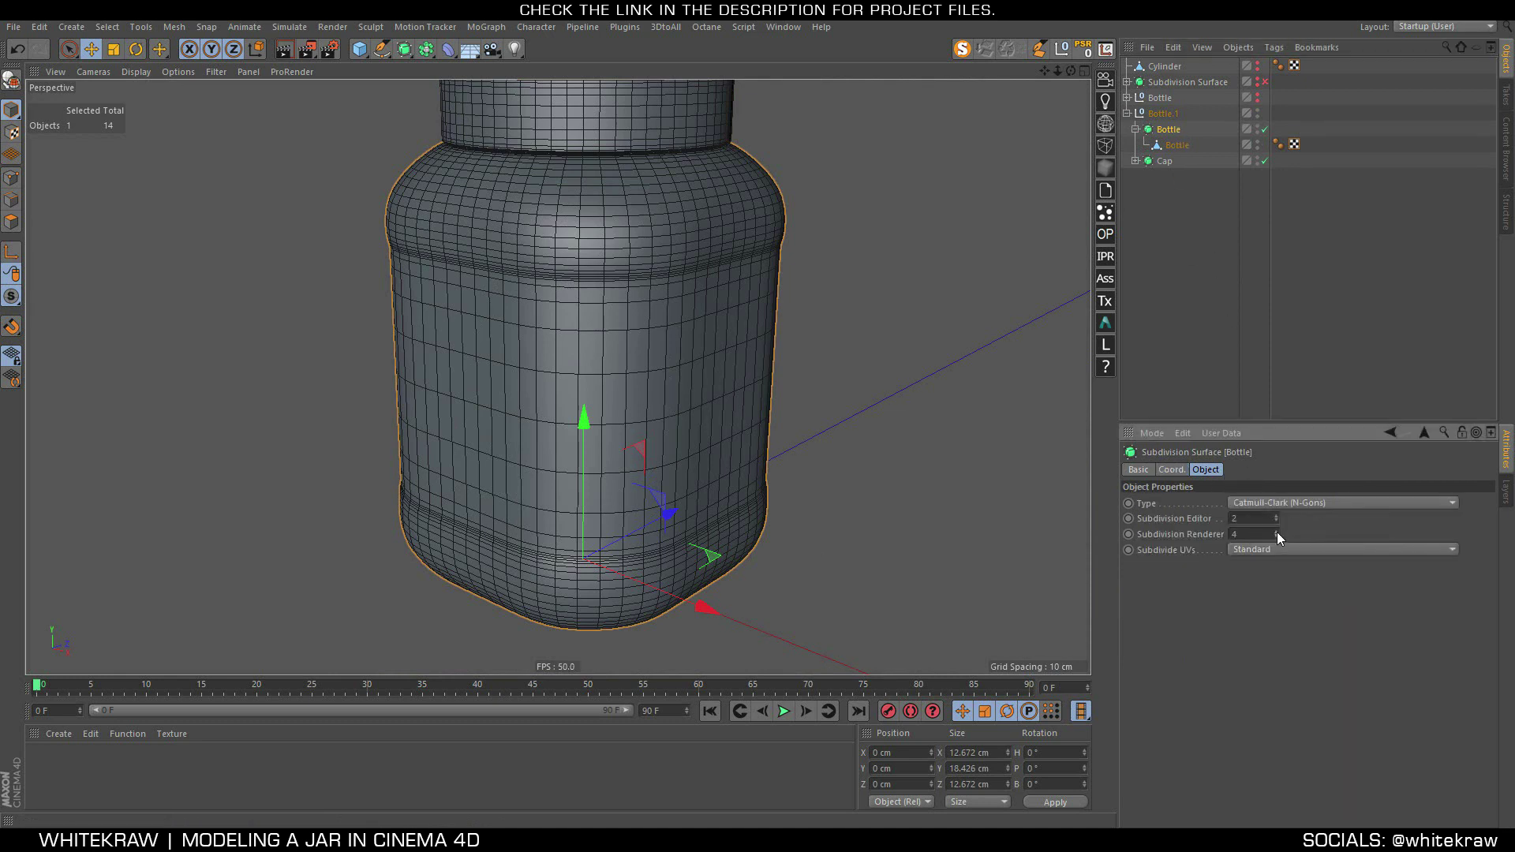
left_click(1162, 161)
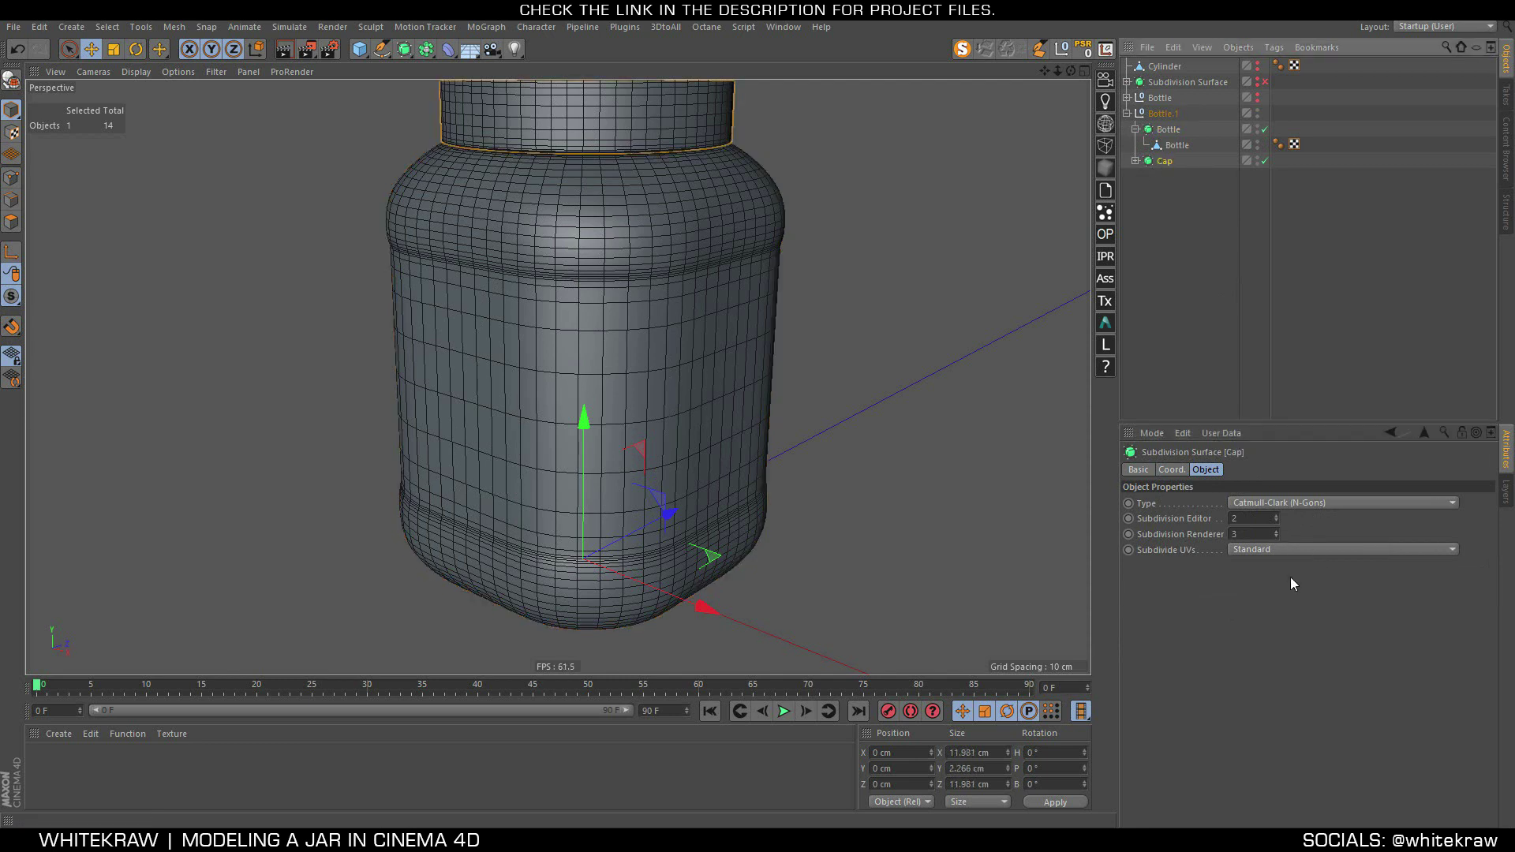
left_click(1276, 537)
left_click(1276, 538)
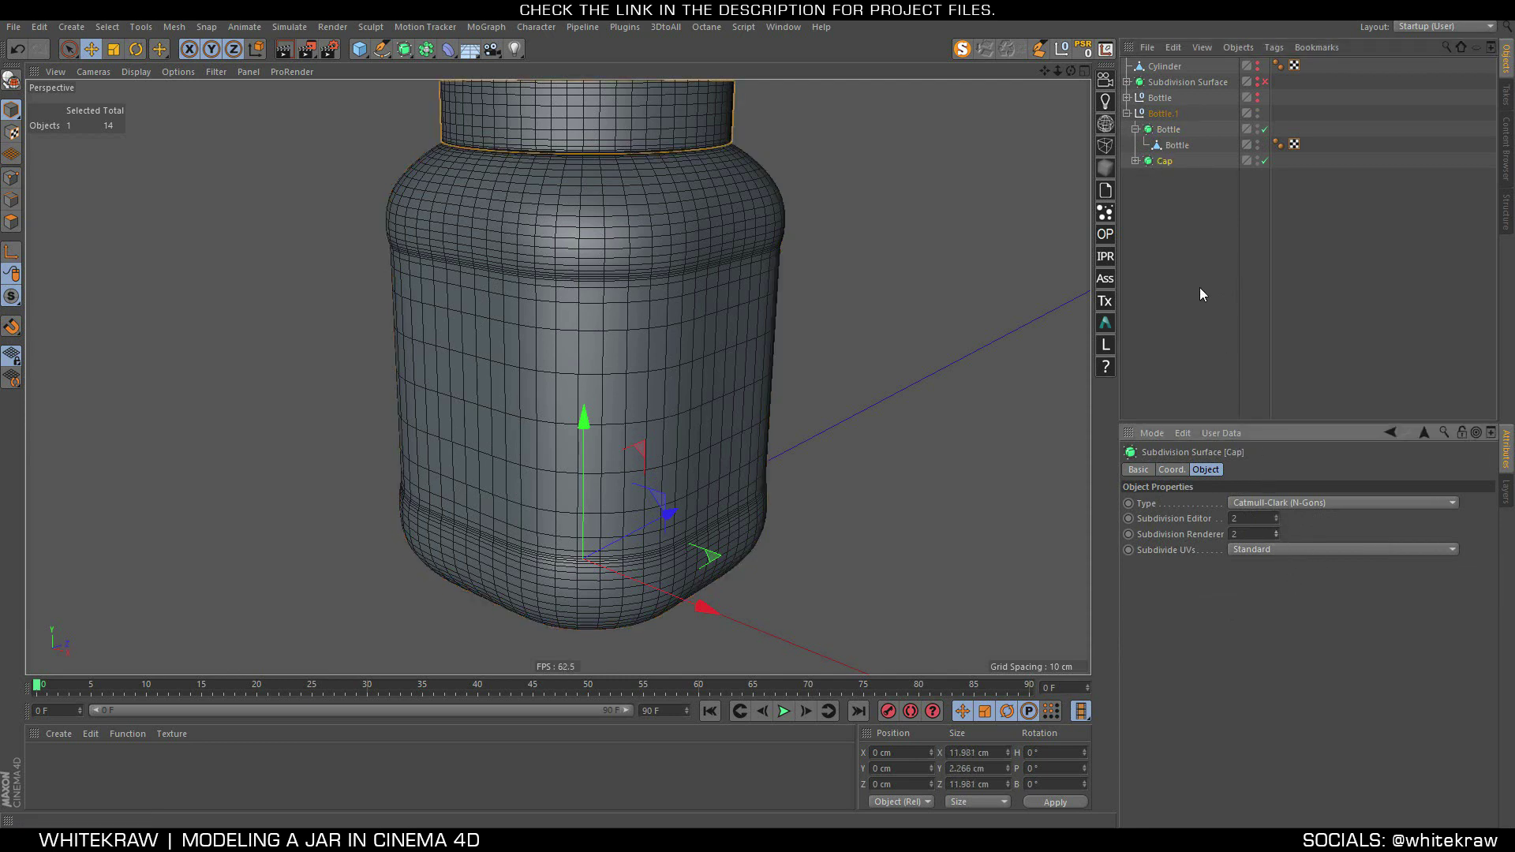
left_click(1135, 161)
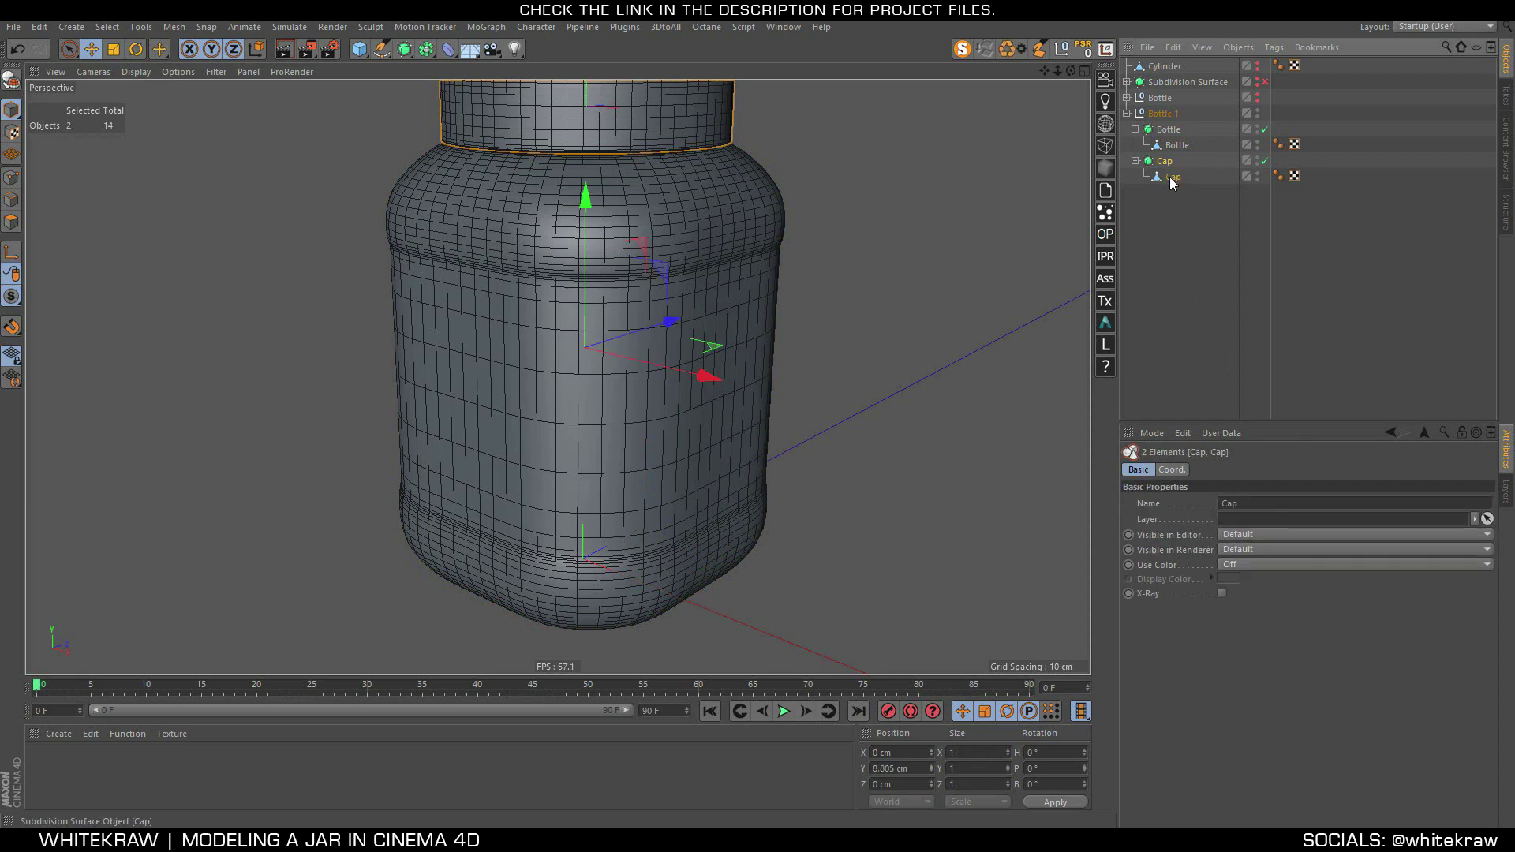
Bake the smoothed body and cap into polygon meshes, then orbit to view the cap
left_click(1168, 128, "ctrl")
key("c")
left_click(1174, 210)
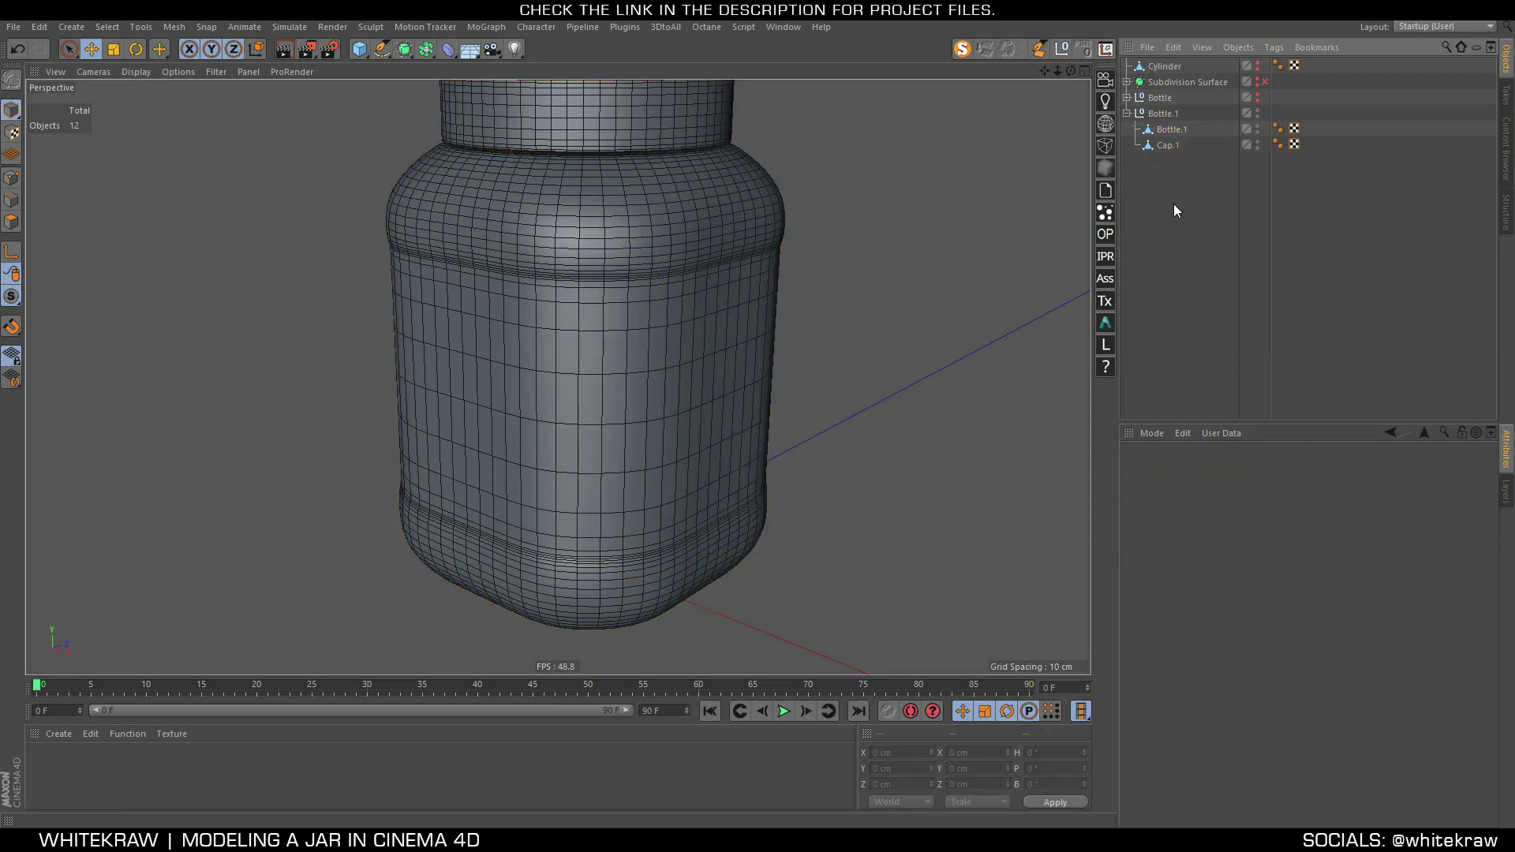
scroll(608, 342, "down", 2)
scroll(631, 355, "up", 1)
left_click_drag(658, 364, 530, 287, "alt")
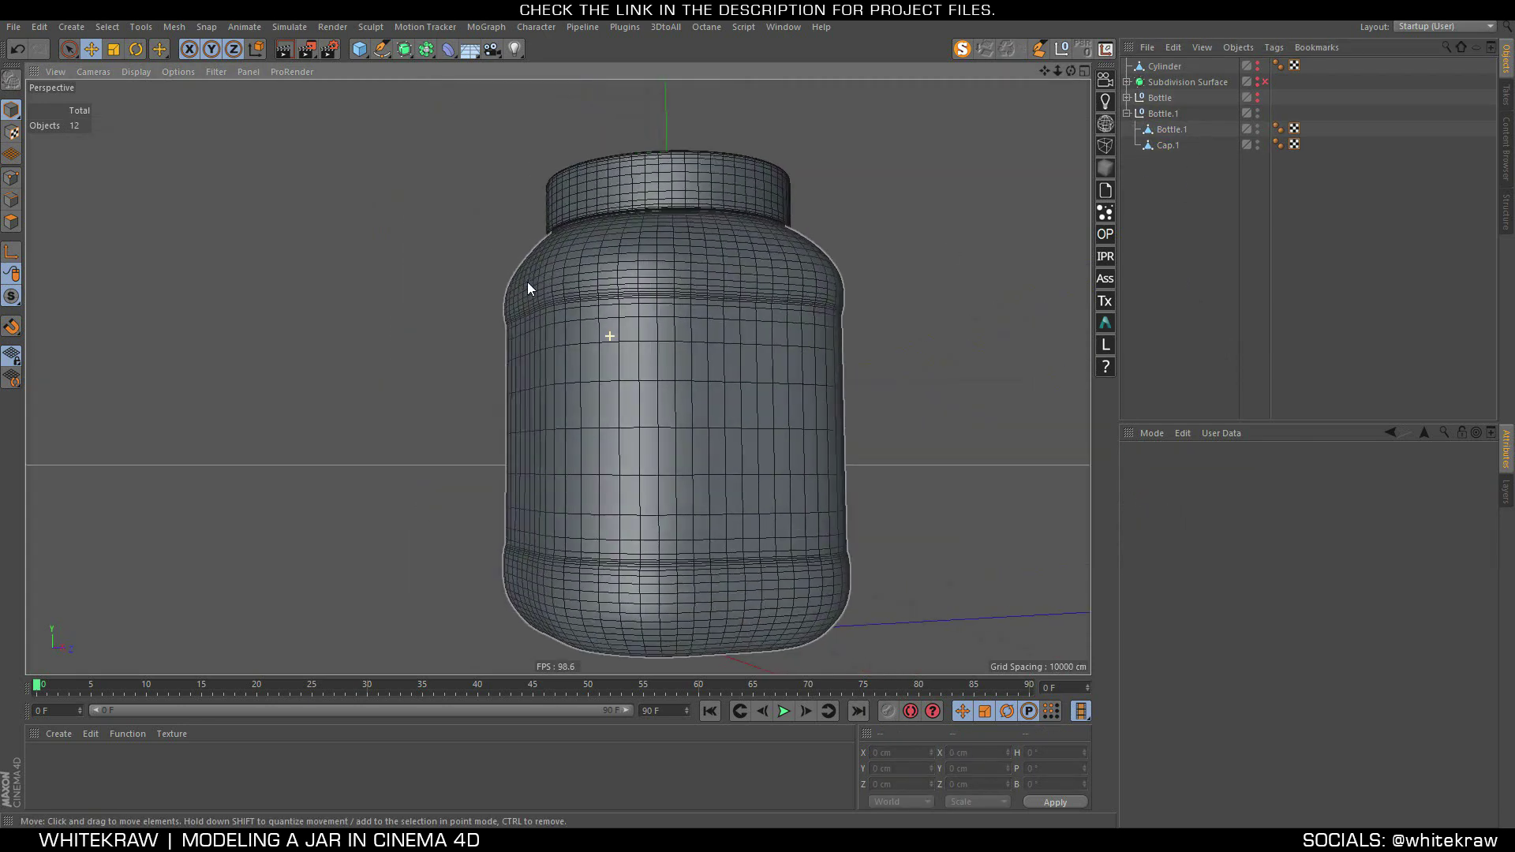
scroll(710, 253, "up", 3)
scroll(641, 330, "down", 2)
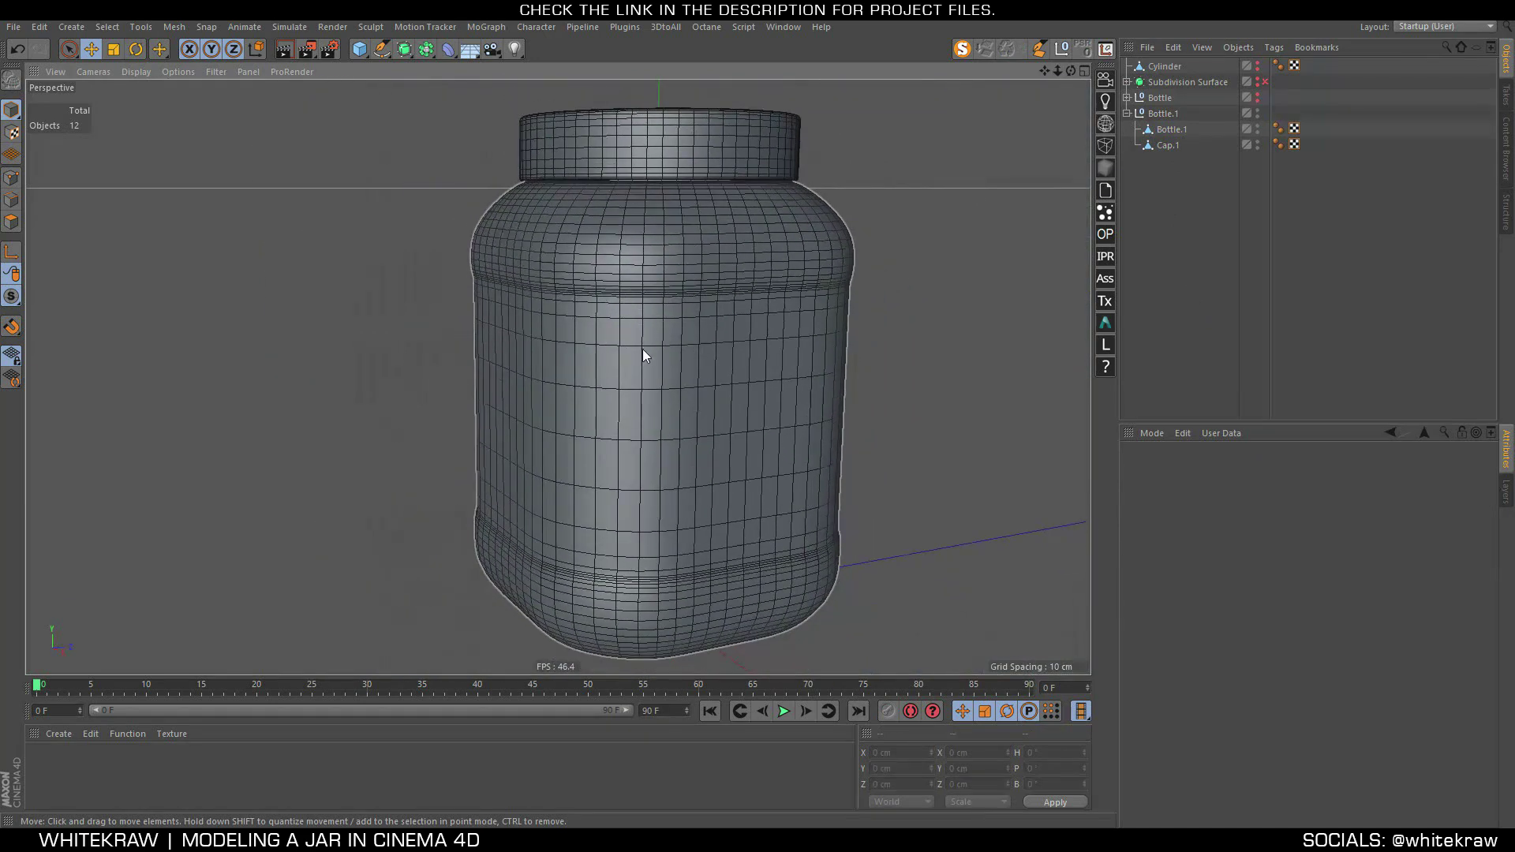
left_click_drag(642, 349, 721, 393, "alt")
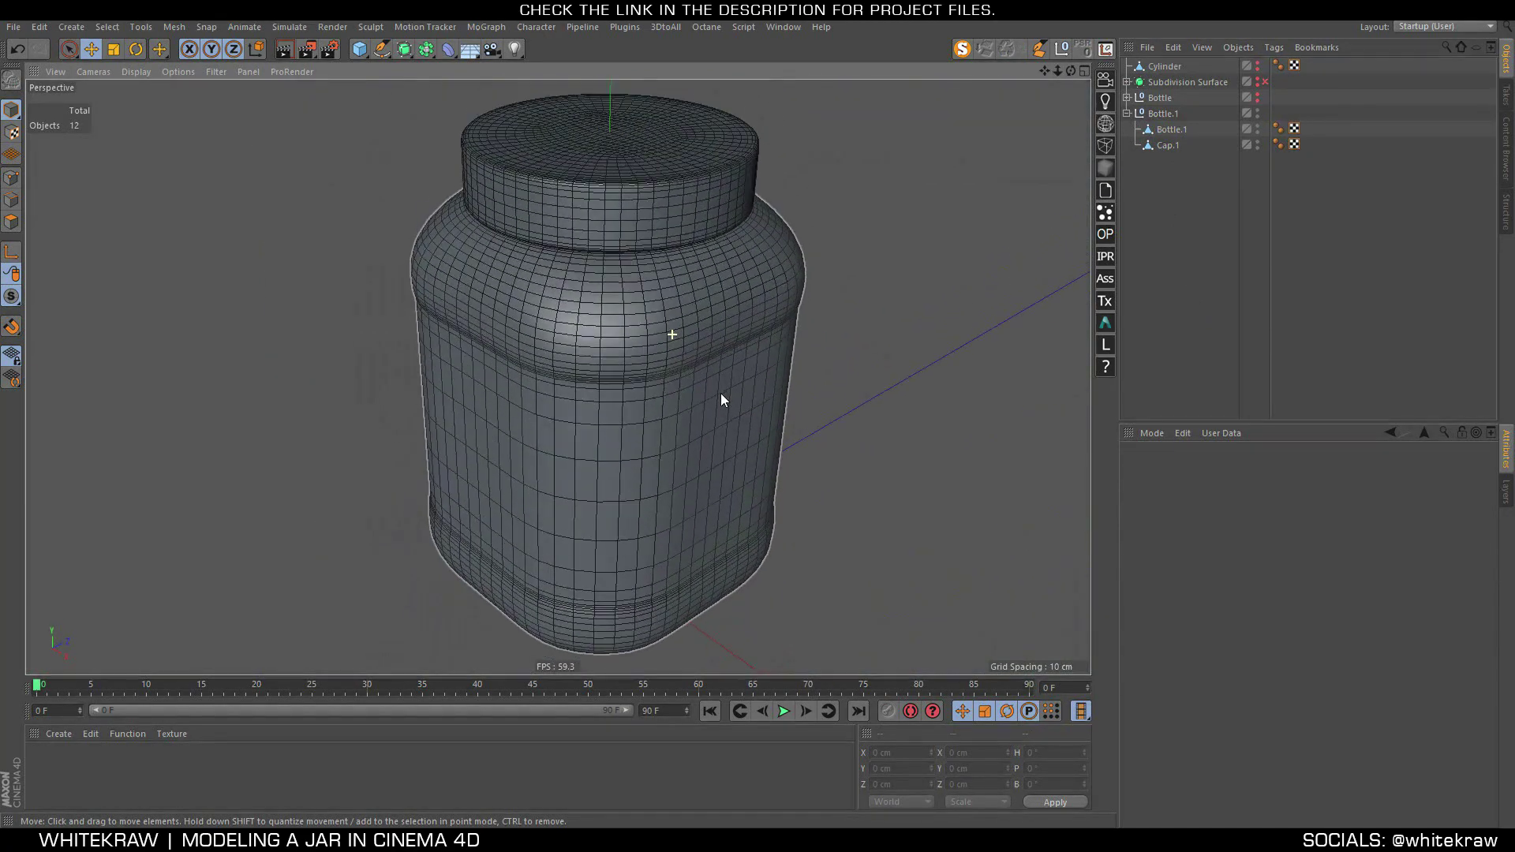
Put the baked Bottle.1 mesh in Polygon mode with Loop Selection (U~L) active
left_click(1171, 129)
left_click(11, 222)
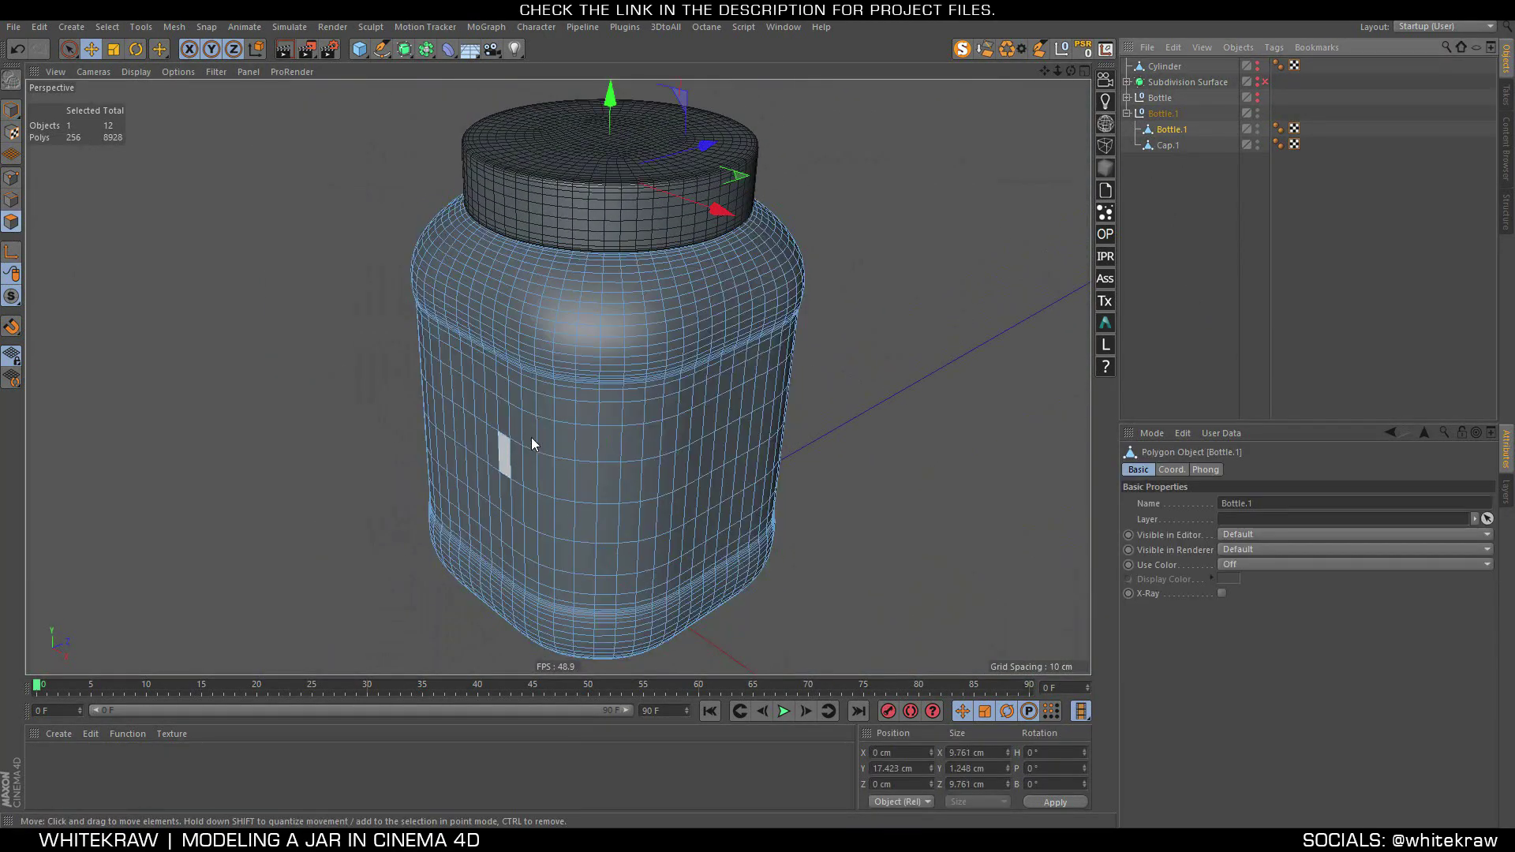
scroll(532, 437, "up", 2)
scroll(683, 380, "up", 3)
scroll(541, 362, "up", 2)
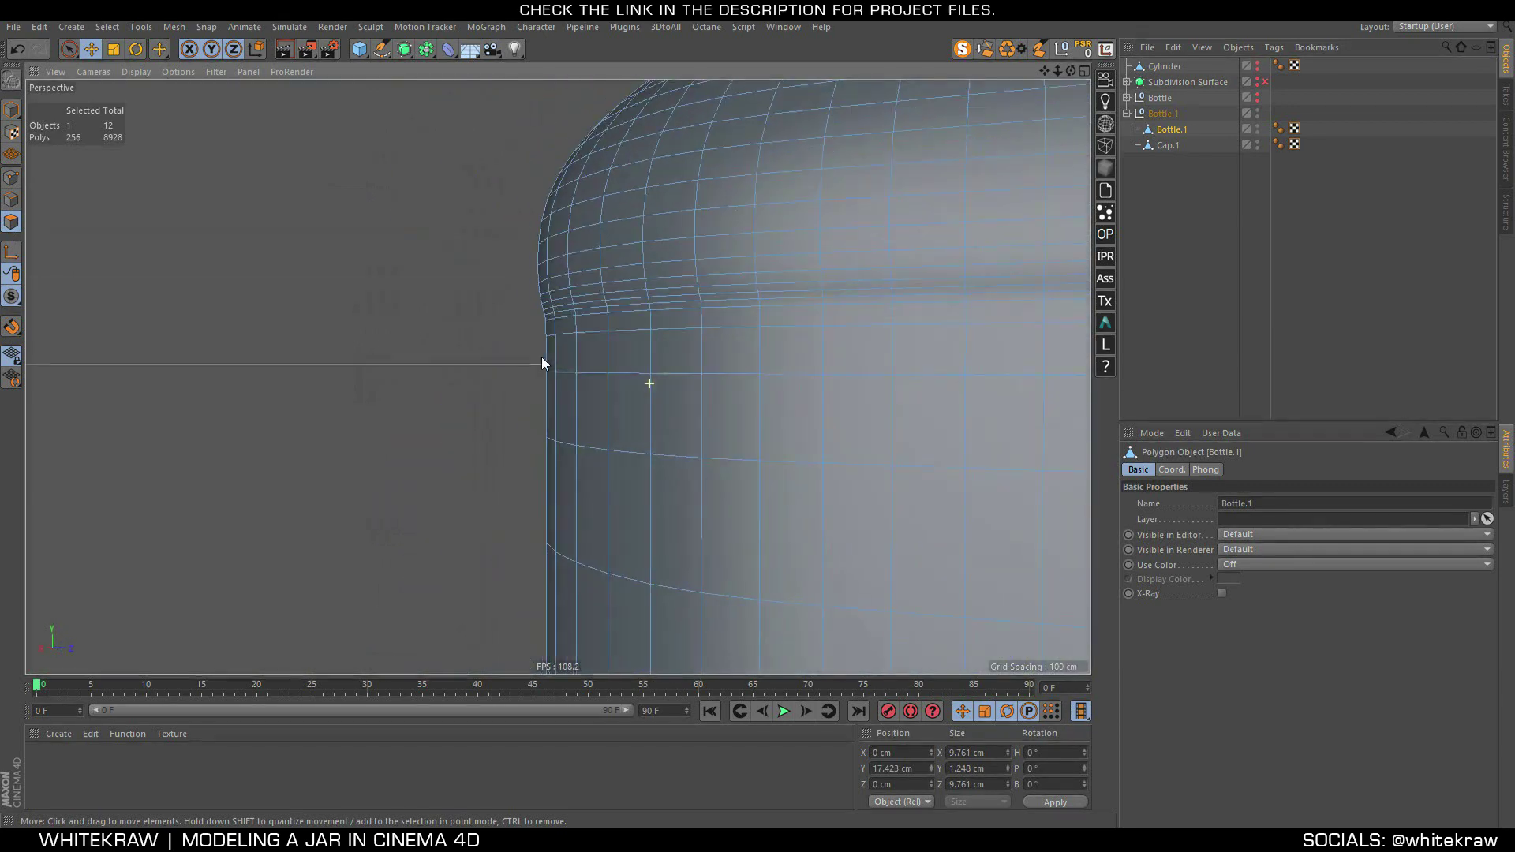
key("u")
key("l")
Loop-select the shoulder and bottom polygon rings and fill the band between them
left_click(575, 328)
scroll(575, 329, "down", 2)
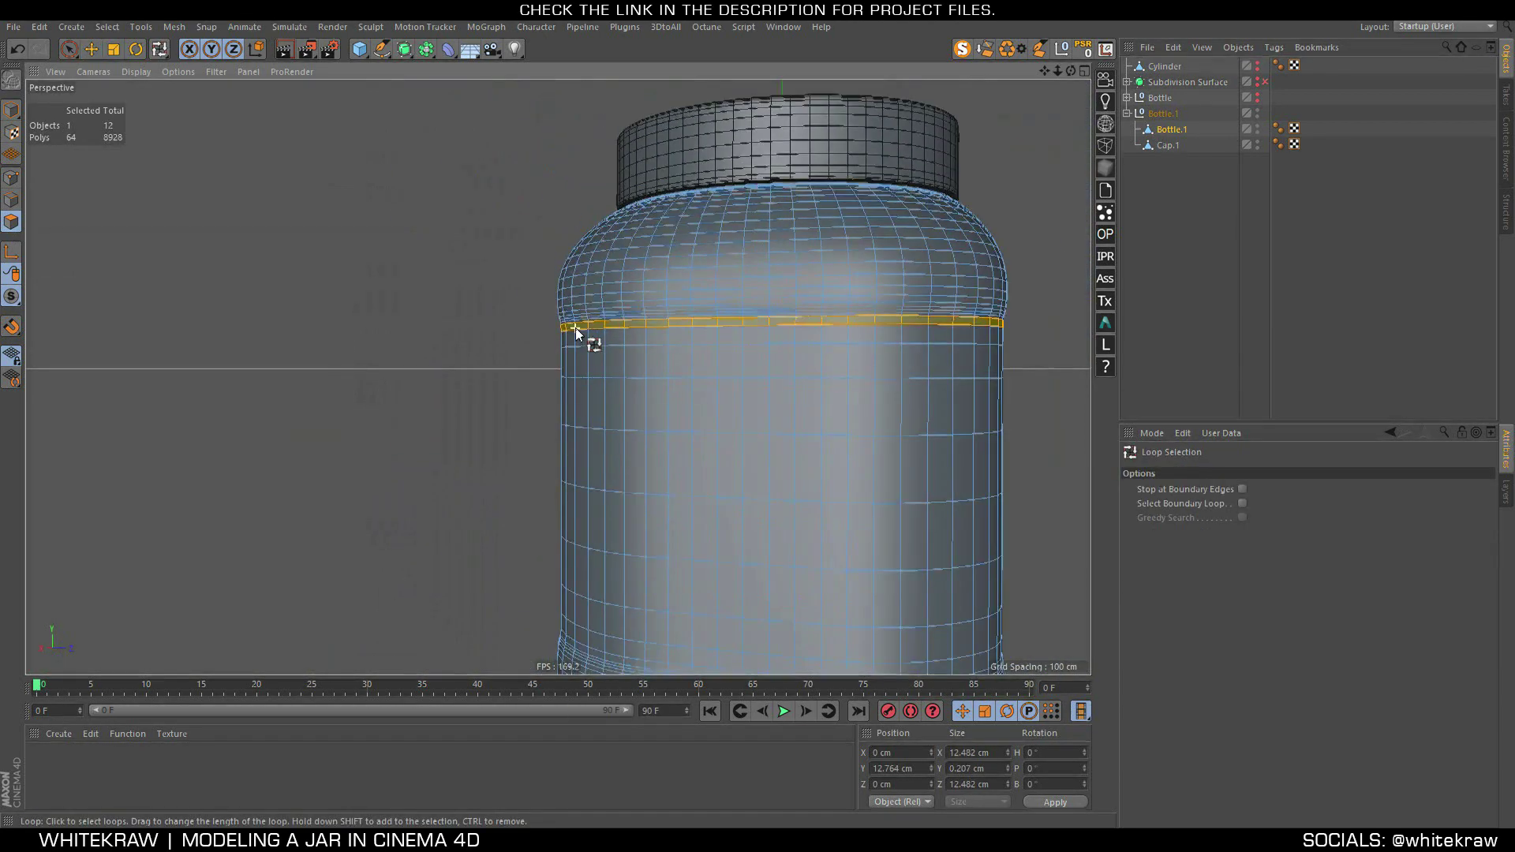
scroll(656, 462, "down", 2)
scroll(735, 446, "up", 4)
scroll(612, 508, "up", 1)
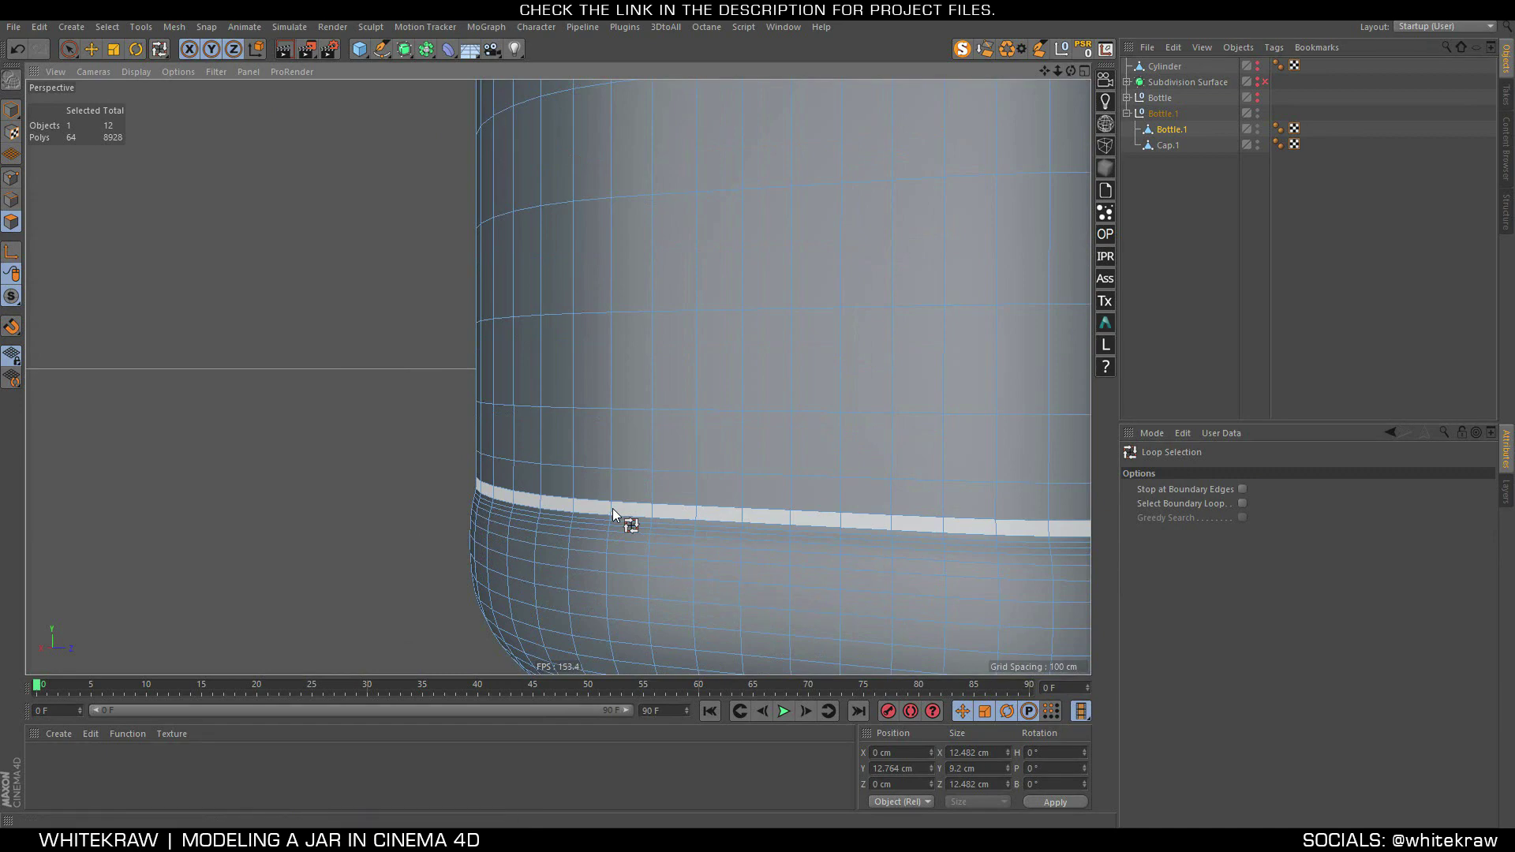
left_click(612, 508, "shift")
scroll(565, 419, "down", 3)
scroll(663, 480, "down", 2)
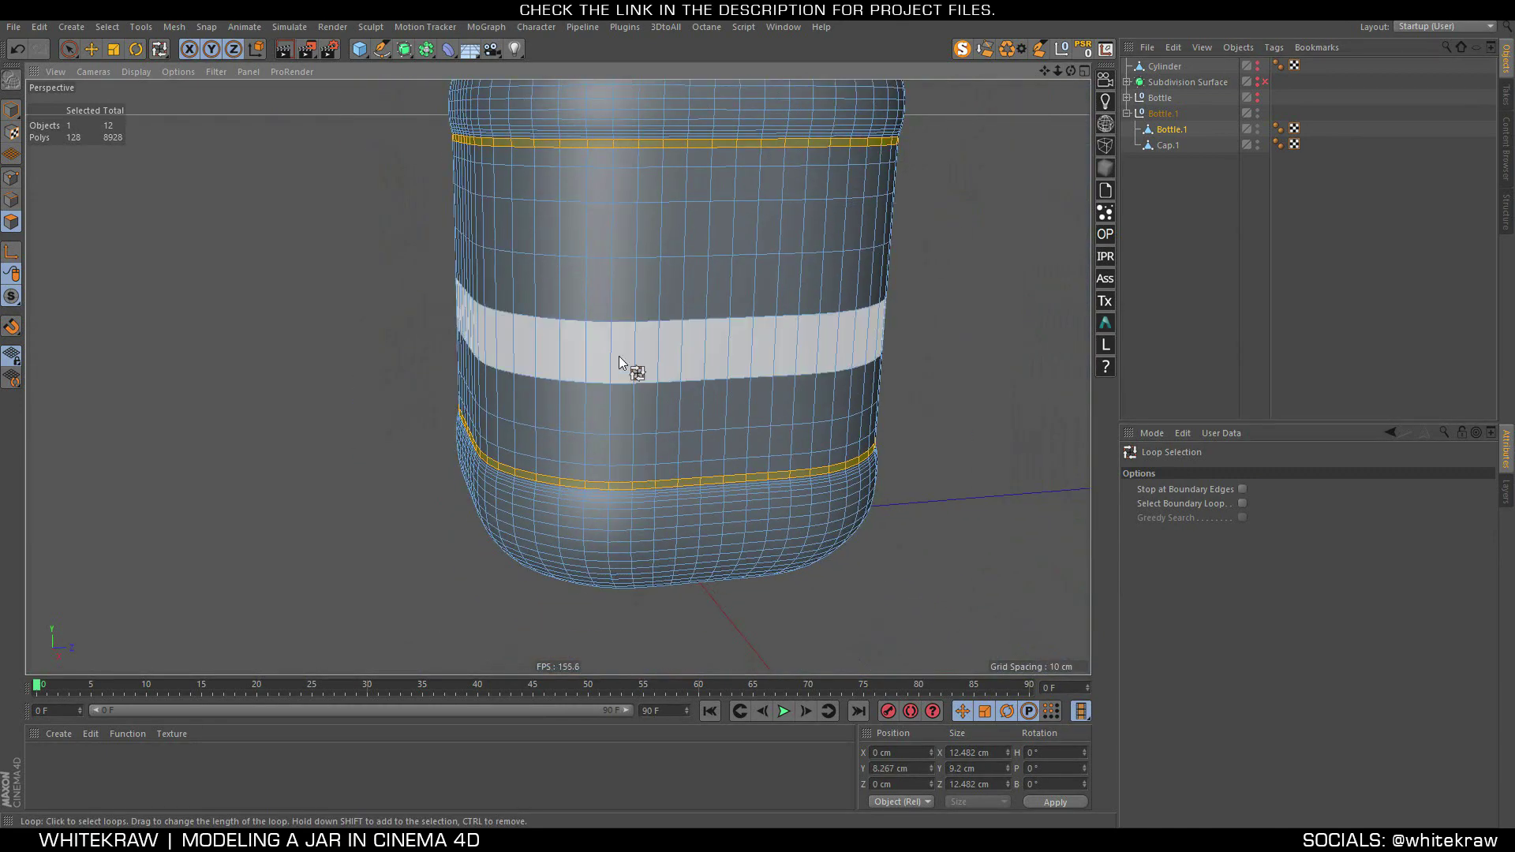
right_click(618, 357)
left_click(639, 429)
left_click(617, 321)
mouse_move(617, 320)
left_mouse_down("alt")
mouse_move(636, 340)
mouse_move(904, 350)
left_mouse_up("alt")
Split the band into its own object, place it below Cap.1 and name it Label
key("u")
key("p")
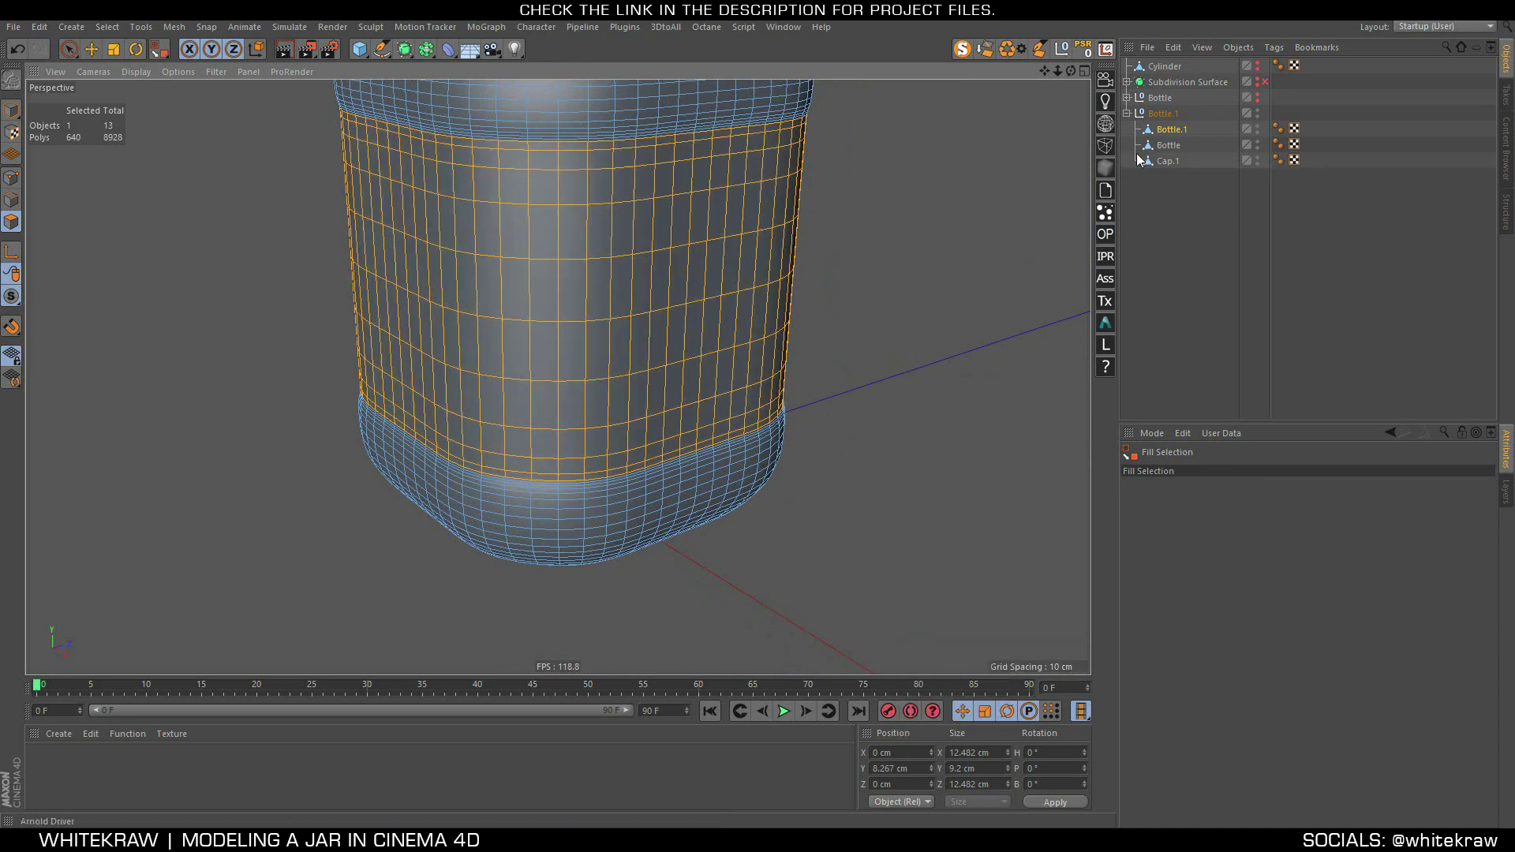
left_click(1172, 148)
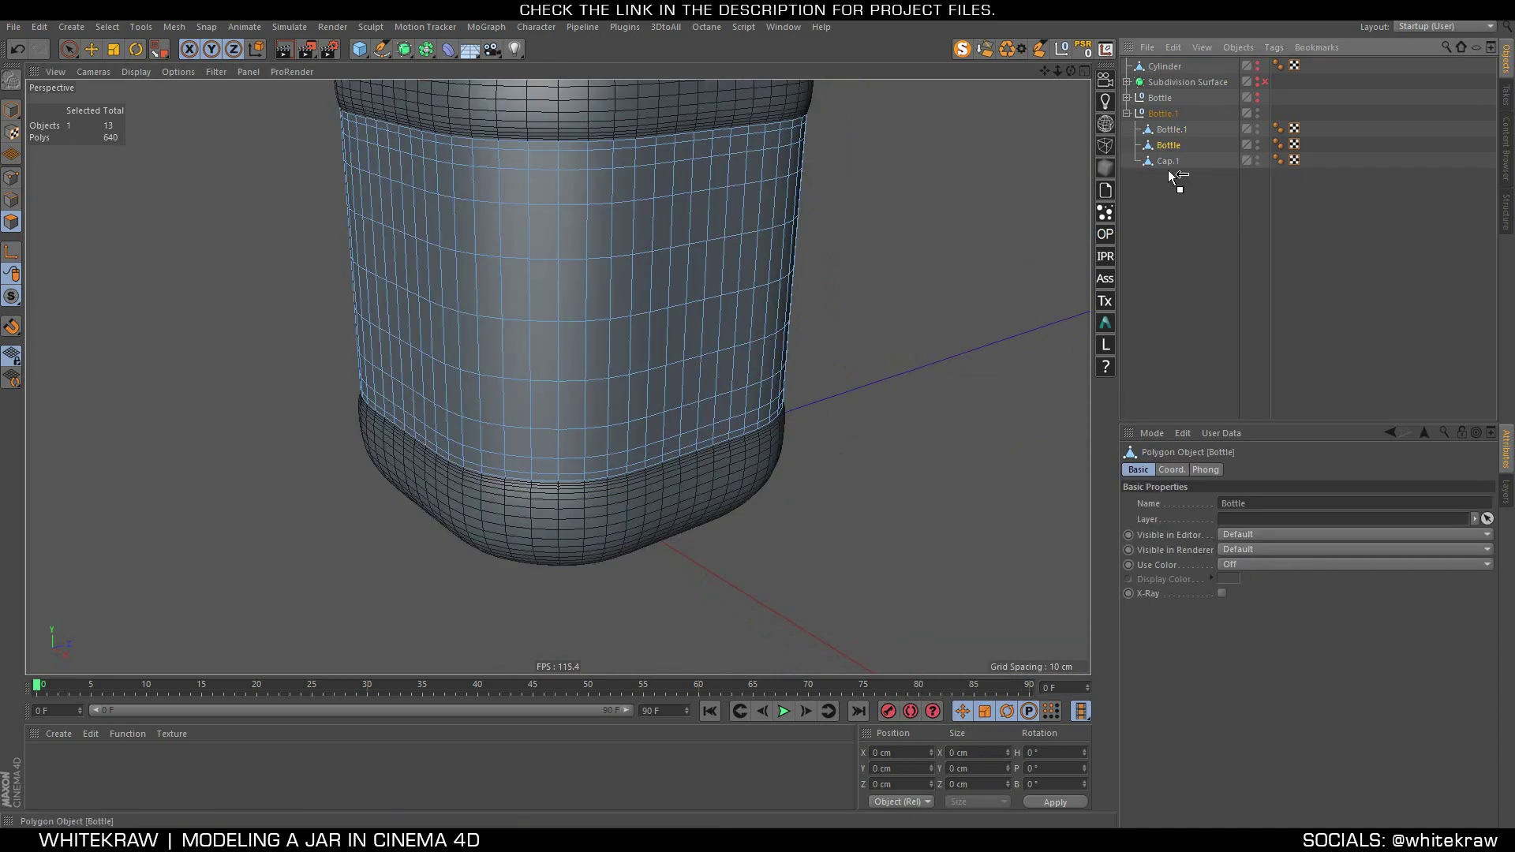
left_click_drag(1173, 148, 1169, 167)
double_click(1166, 162)
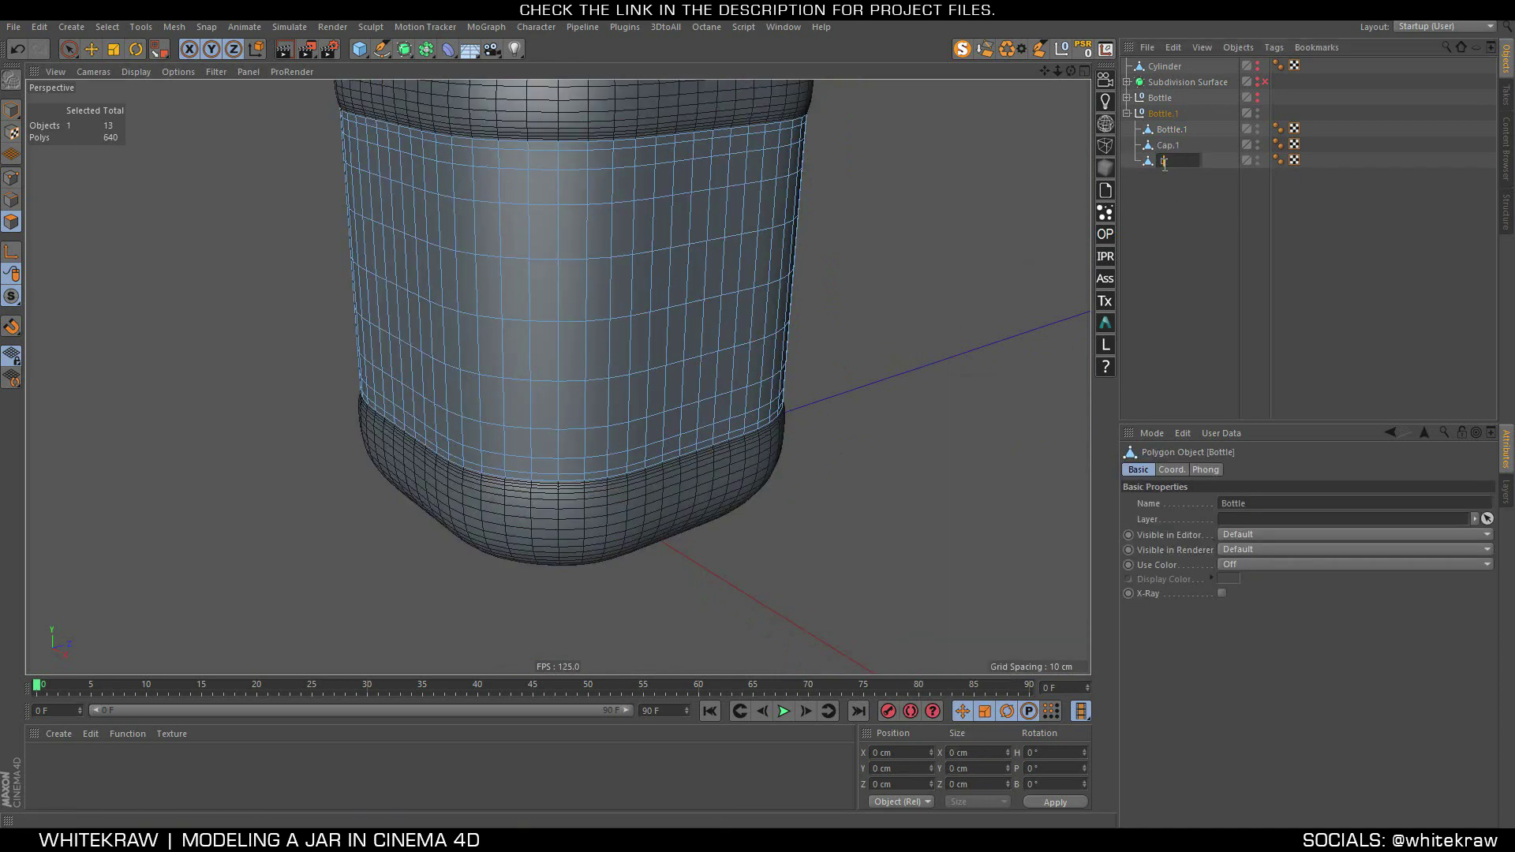
type("abel")
key("Return")
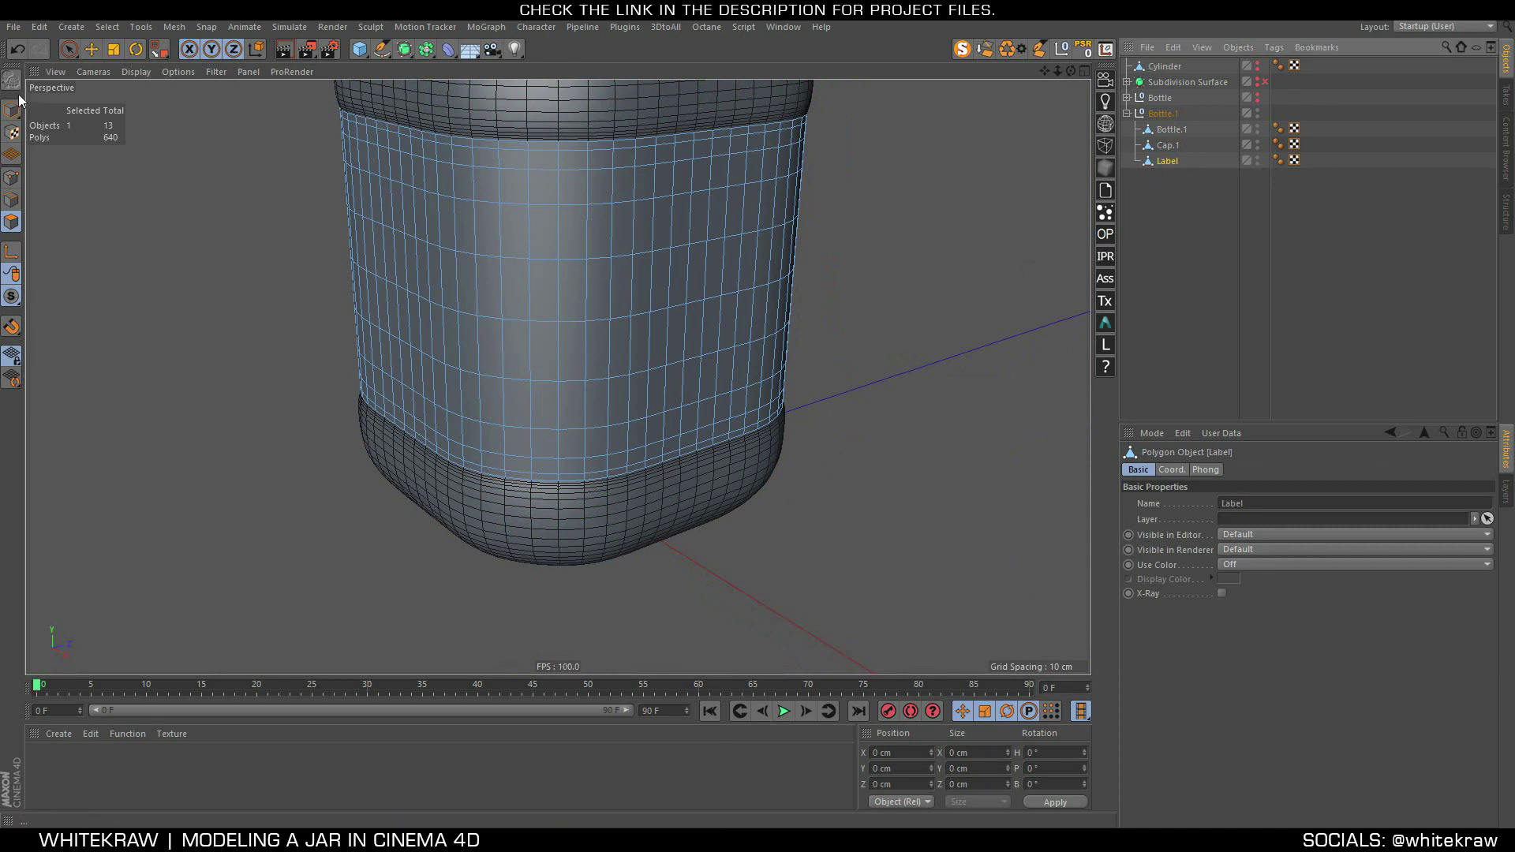
left_click(11, 110)
Open and close the Axis Center window for the Label
left_click(1103, 50)
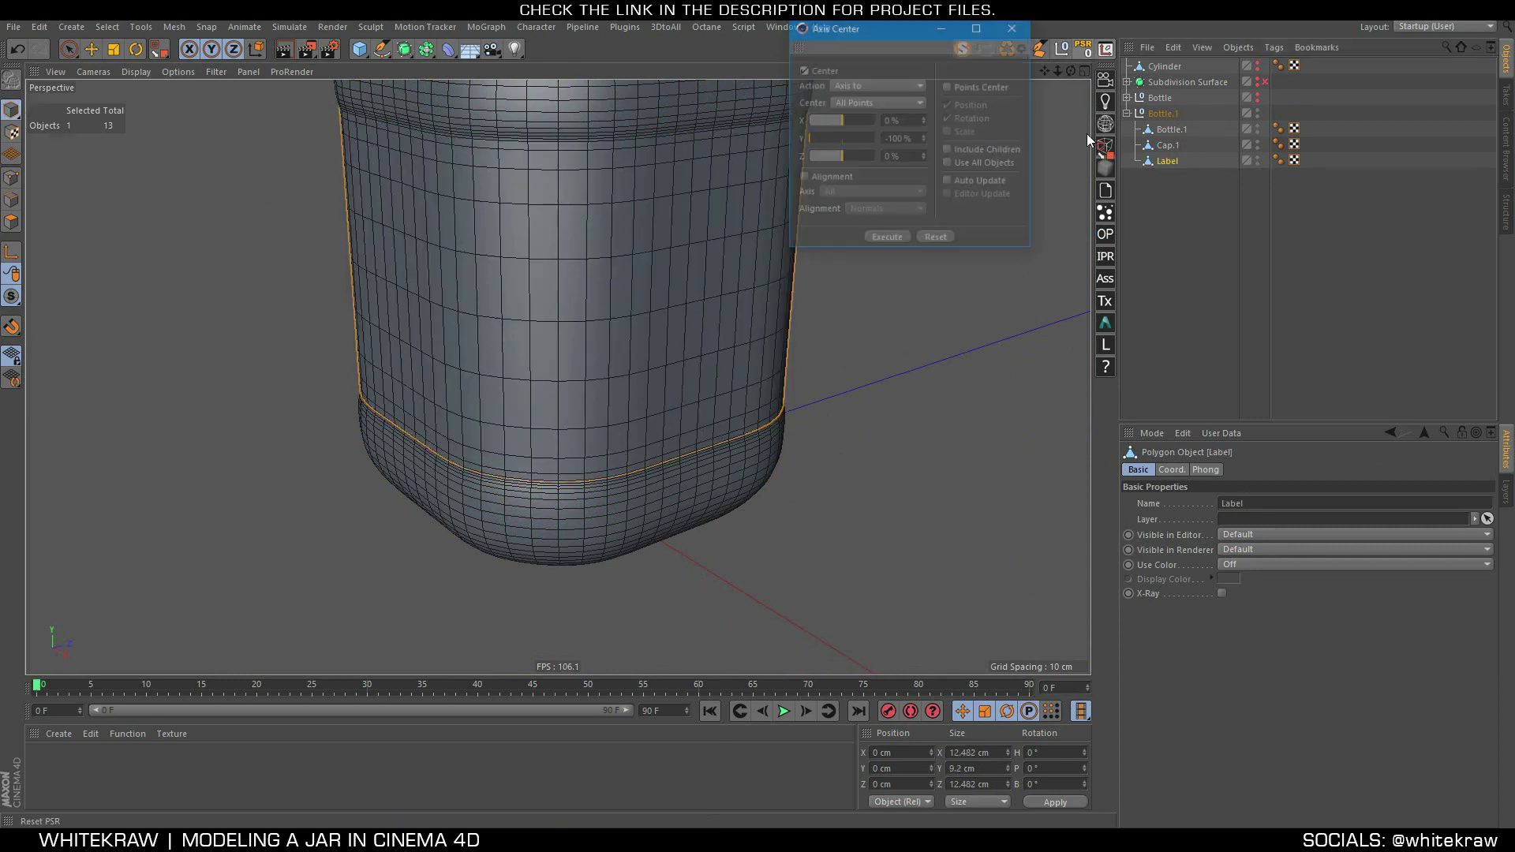
left_click(1012, 28)
left_click(91, 49)
scroll(516, 224, "down", 3)
scroll(515, 224, "up", 1)
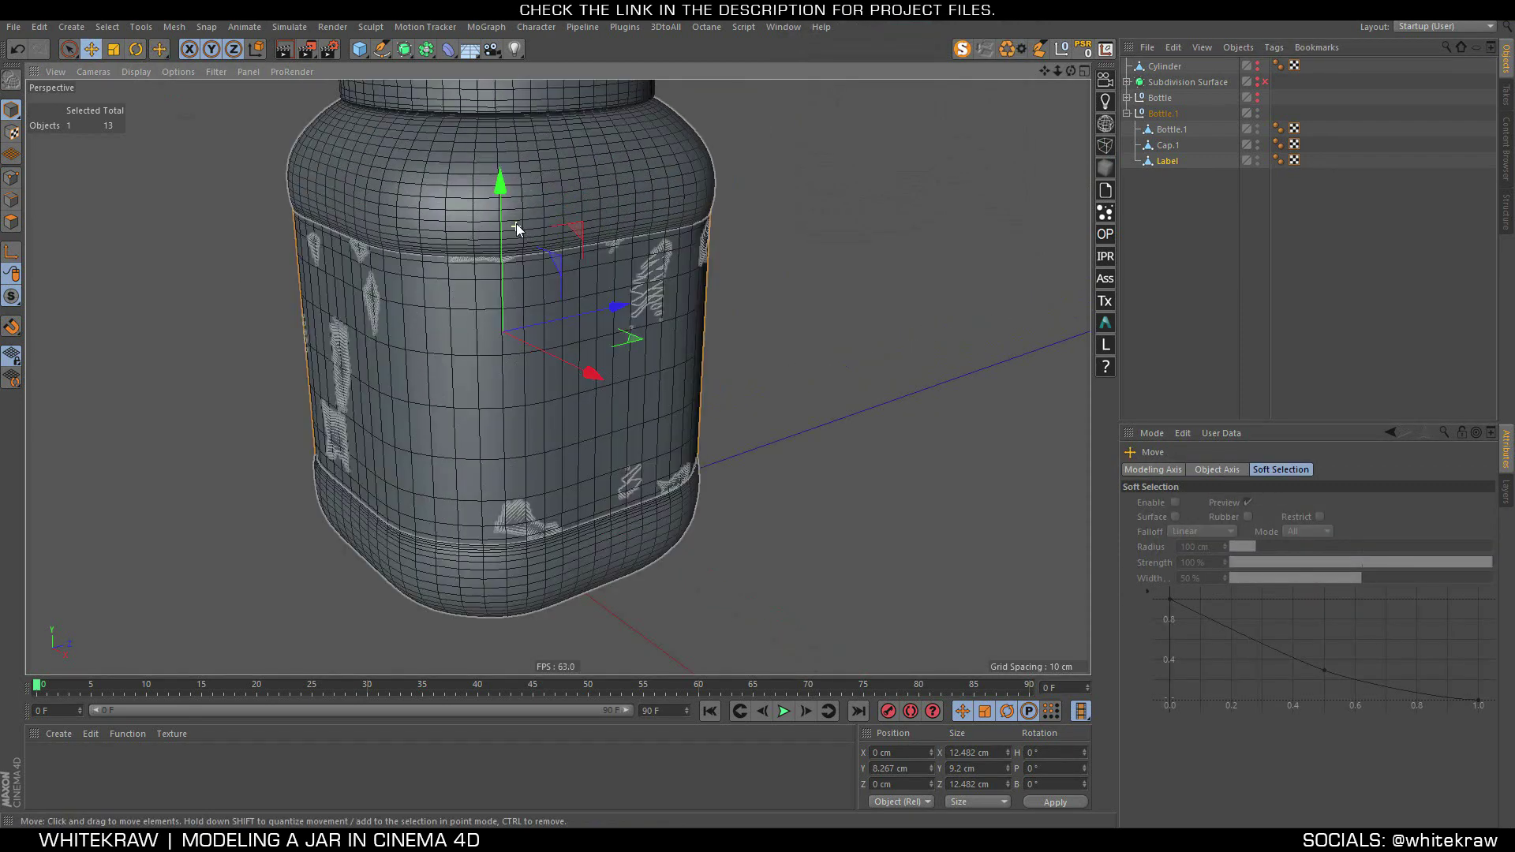
scroll(516, 224, "up", 3)
scroll(548, 357, "up", 2)
Scale the Label to about 100.1% in X and Z, from 12.482 to 12.494 cm
key("t")
scroll(575, 357, "up", 1)
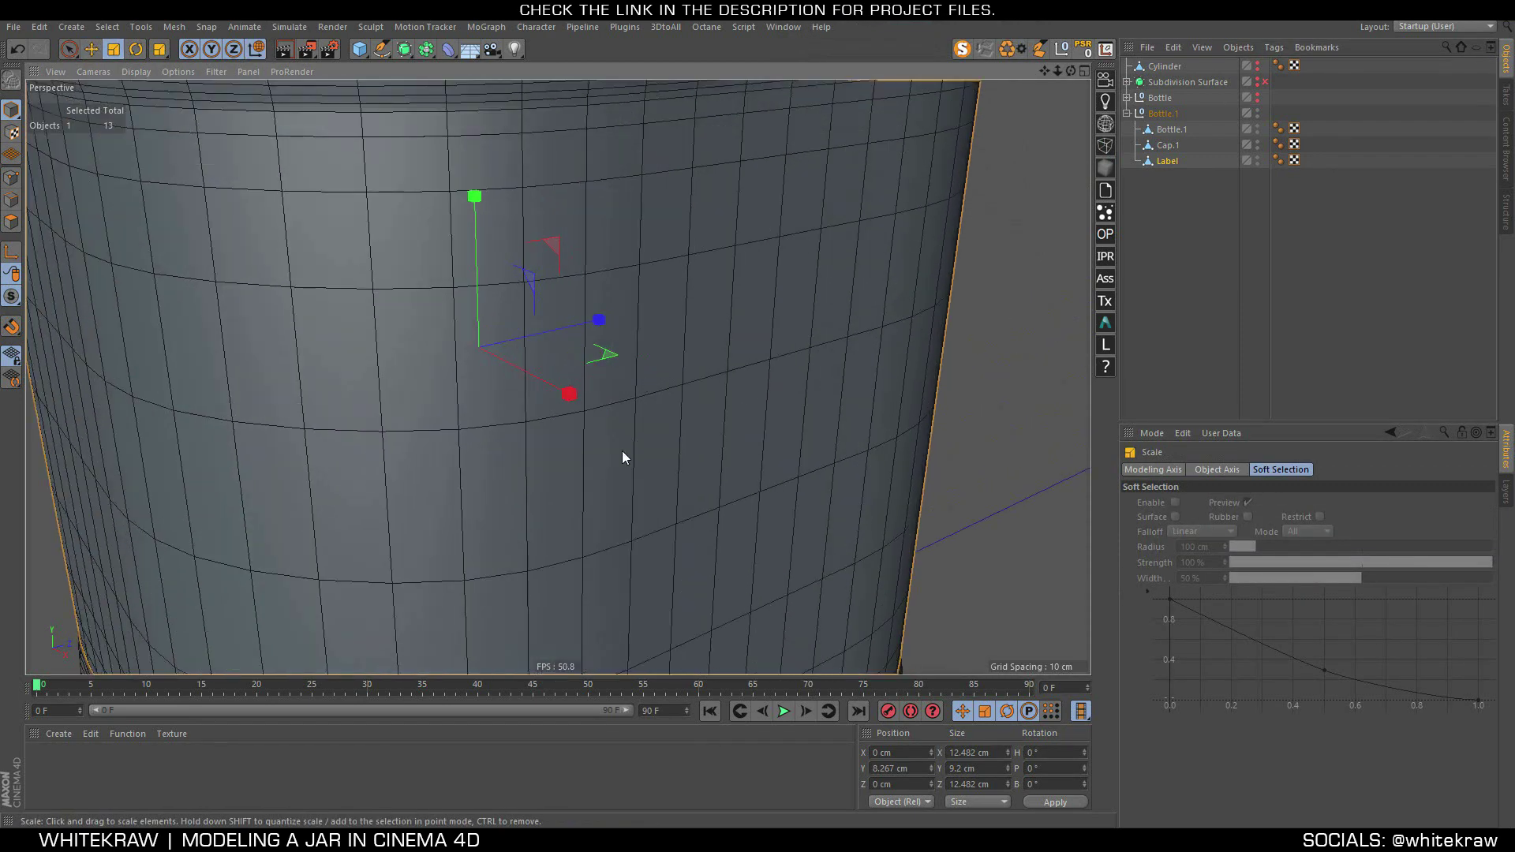
scroll(623, 456, "down", 2)
left_click_drag(636, 392, 184, 262)
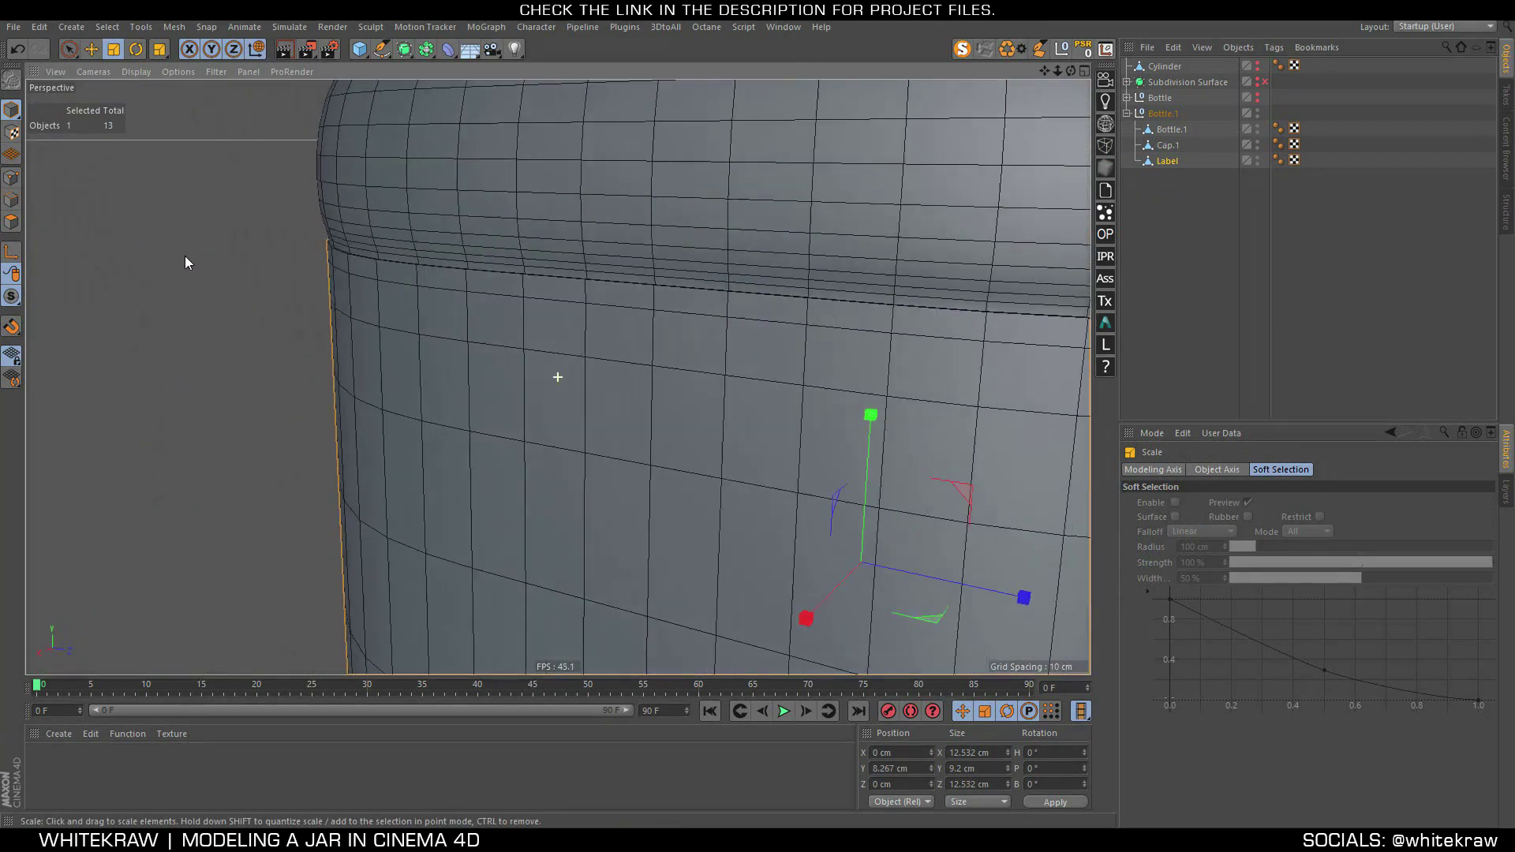
key("ctrl+z")
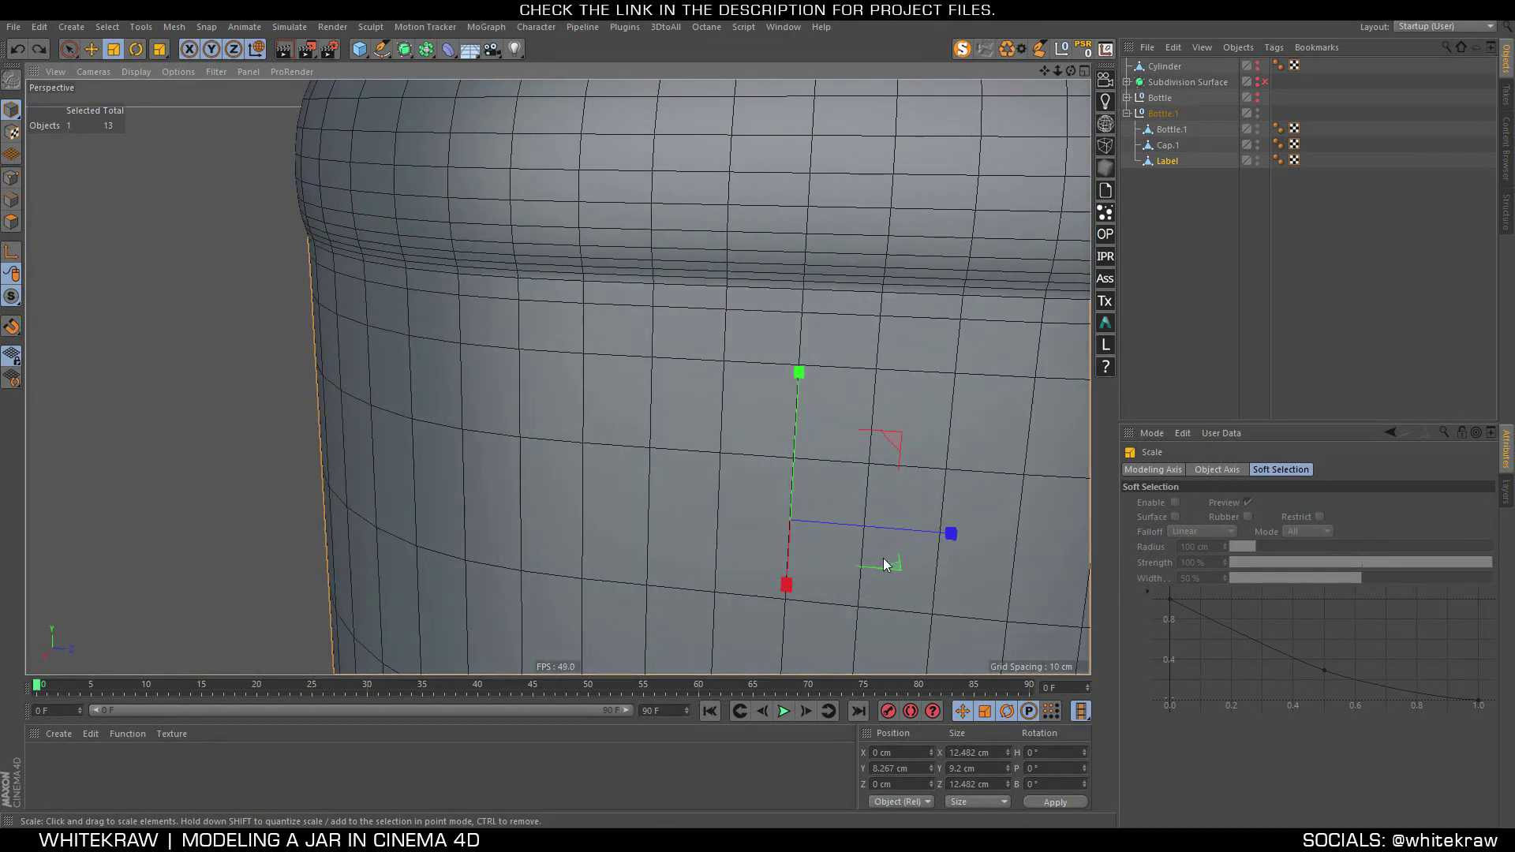
mouse_move(884, 560)
left_mouse_down()
mouse_move(894, 569)
mouse_move(518, 235)
mouse_move(613, 188)
mouse_move(512, 339)
mouse_move(338, 308)
mouse_move(627, 336)
mouse_move(362, 362)
mouse_move(584, 400)
mouse_move(724, 411)
mouse_move(829, 355)
left_mouse_up()
left_click(996, 277)
left_click_drag(550, 337, 588, 354, "alt")
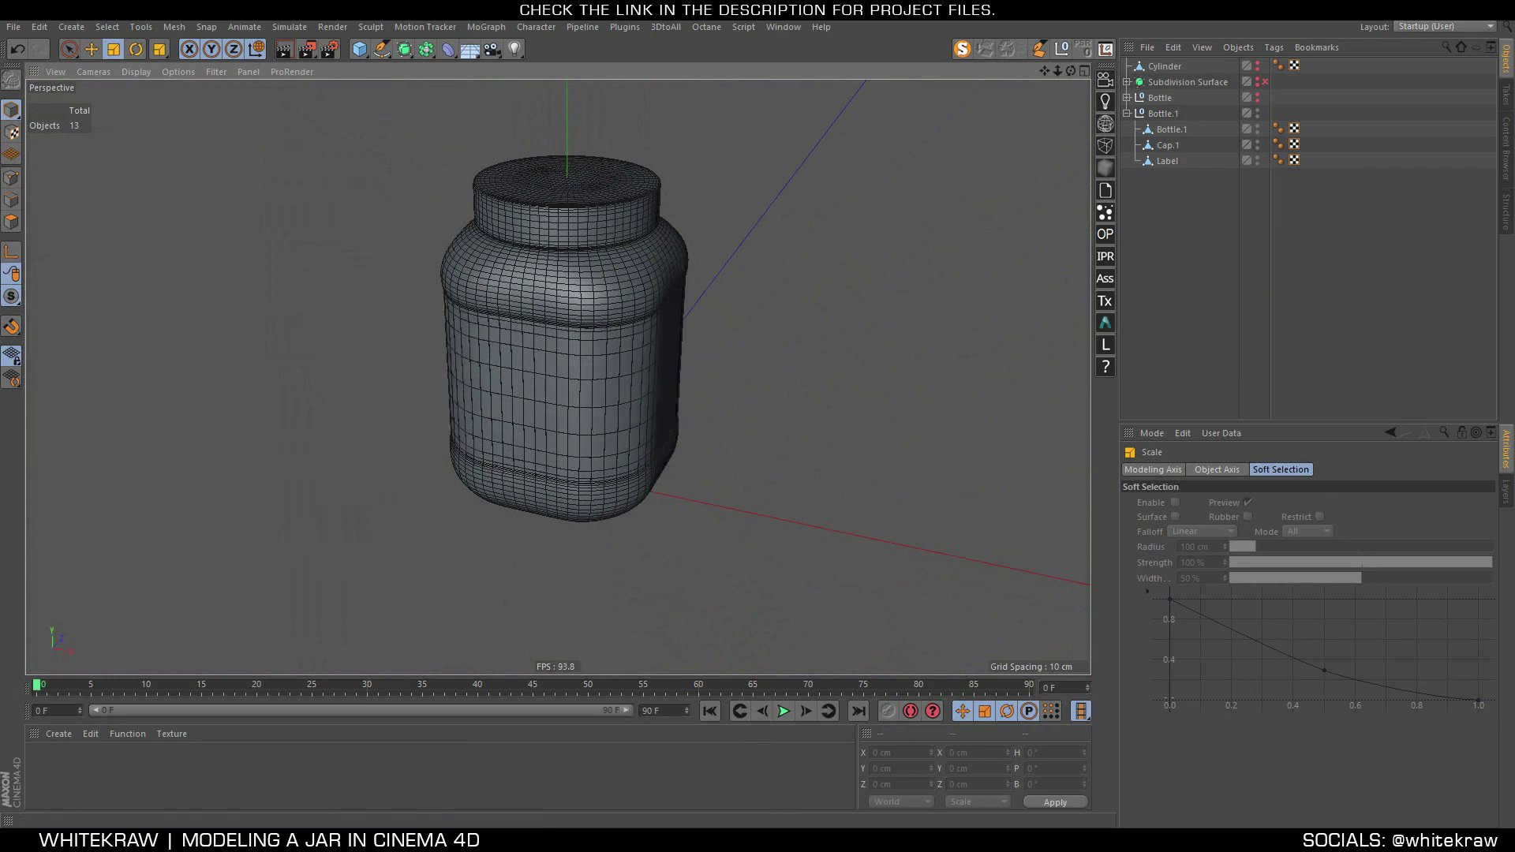
Add a Capsule primitive with Radius and Height set to 2 cm
left_click(1186, 282)
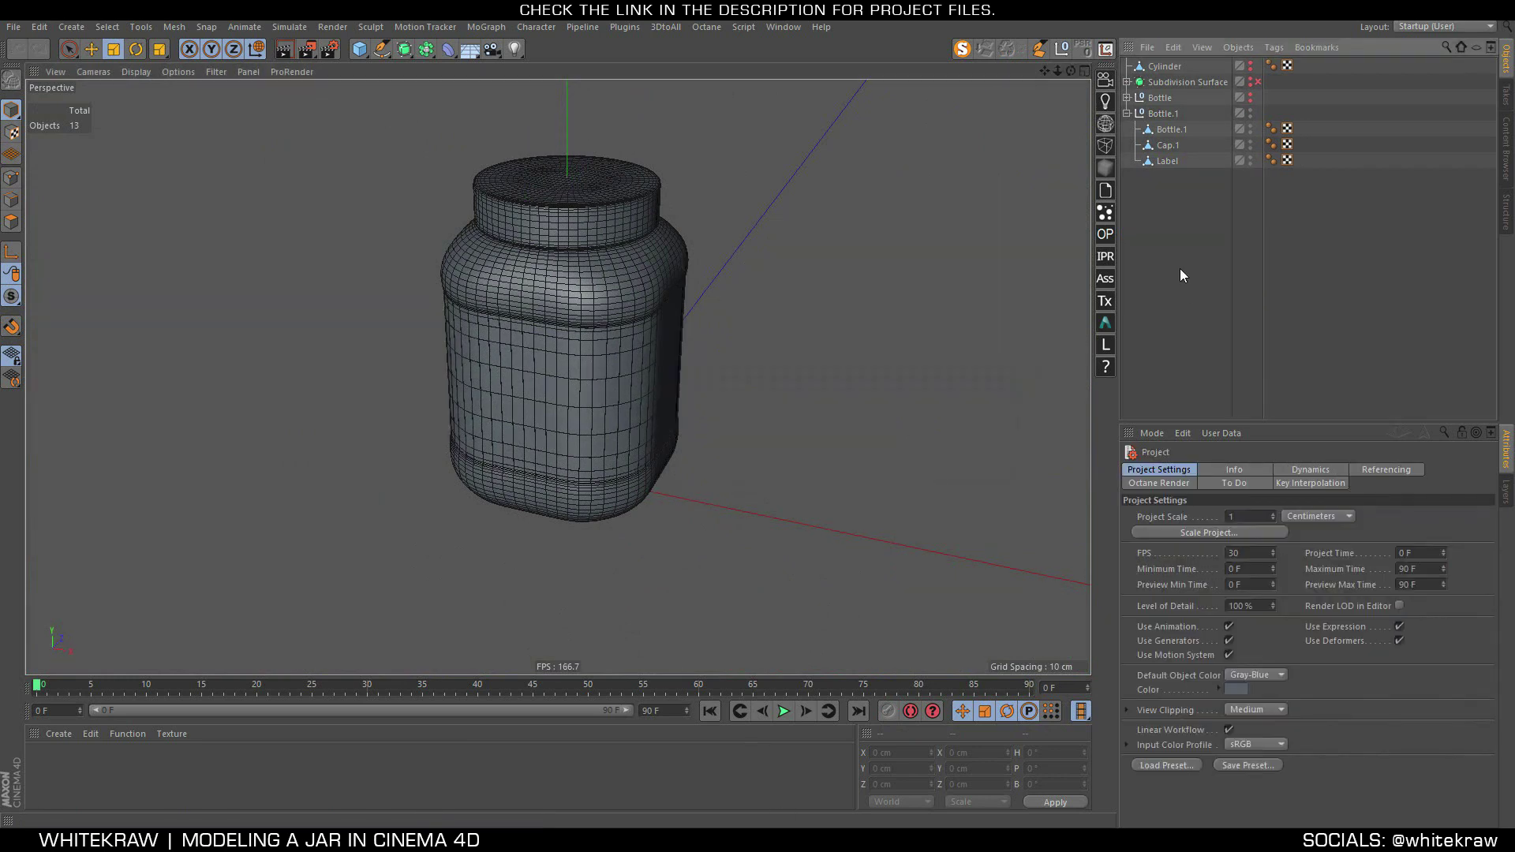
left_click(356, 51)
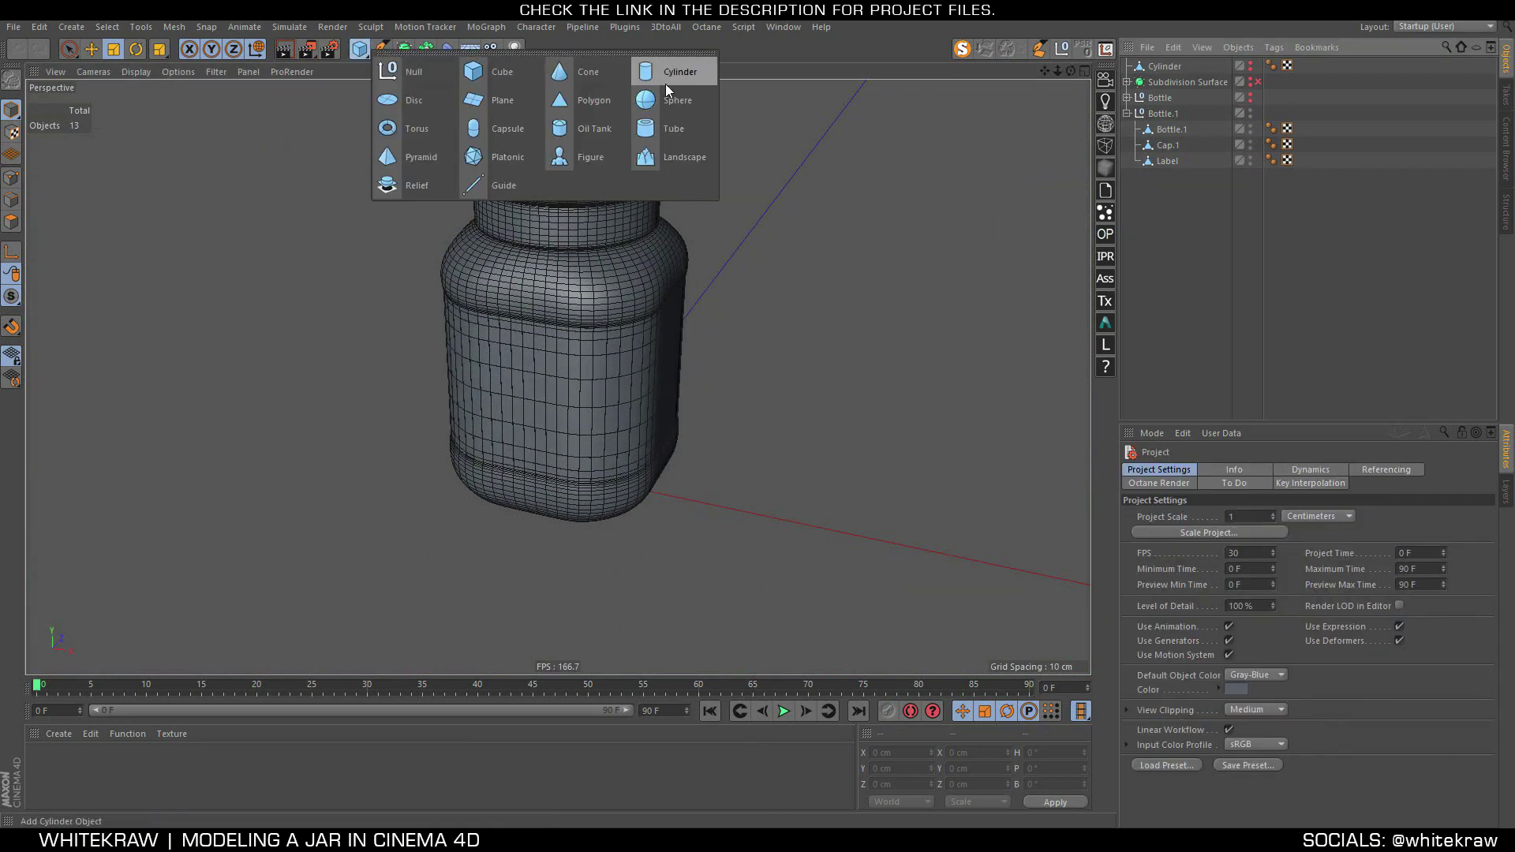
left_click(487, 140)
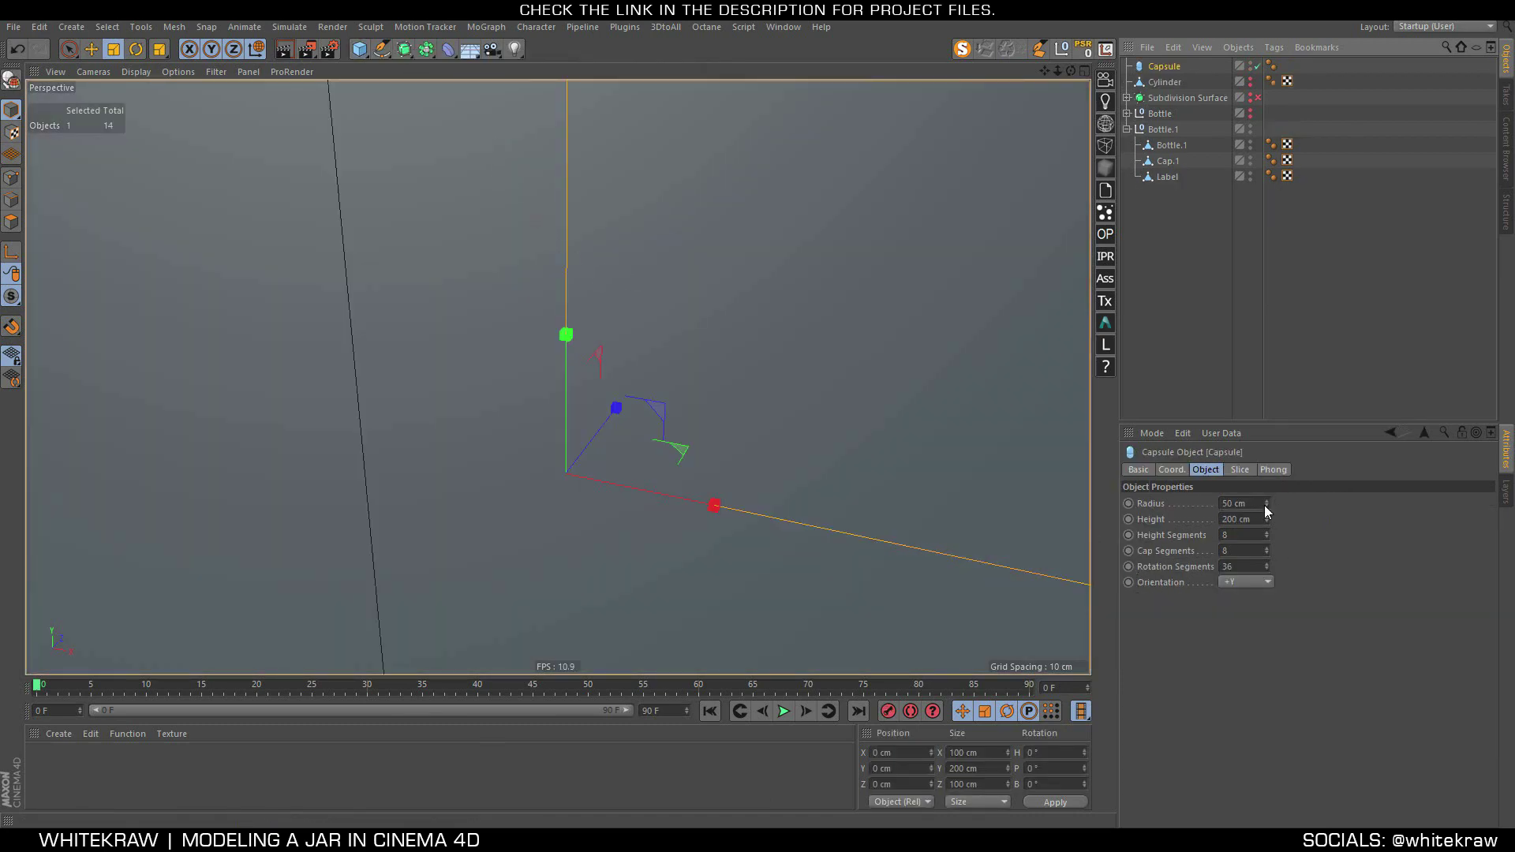
left_click_drag(1264, 505, 1245, 514)
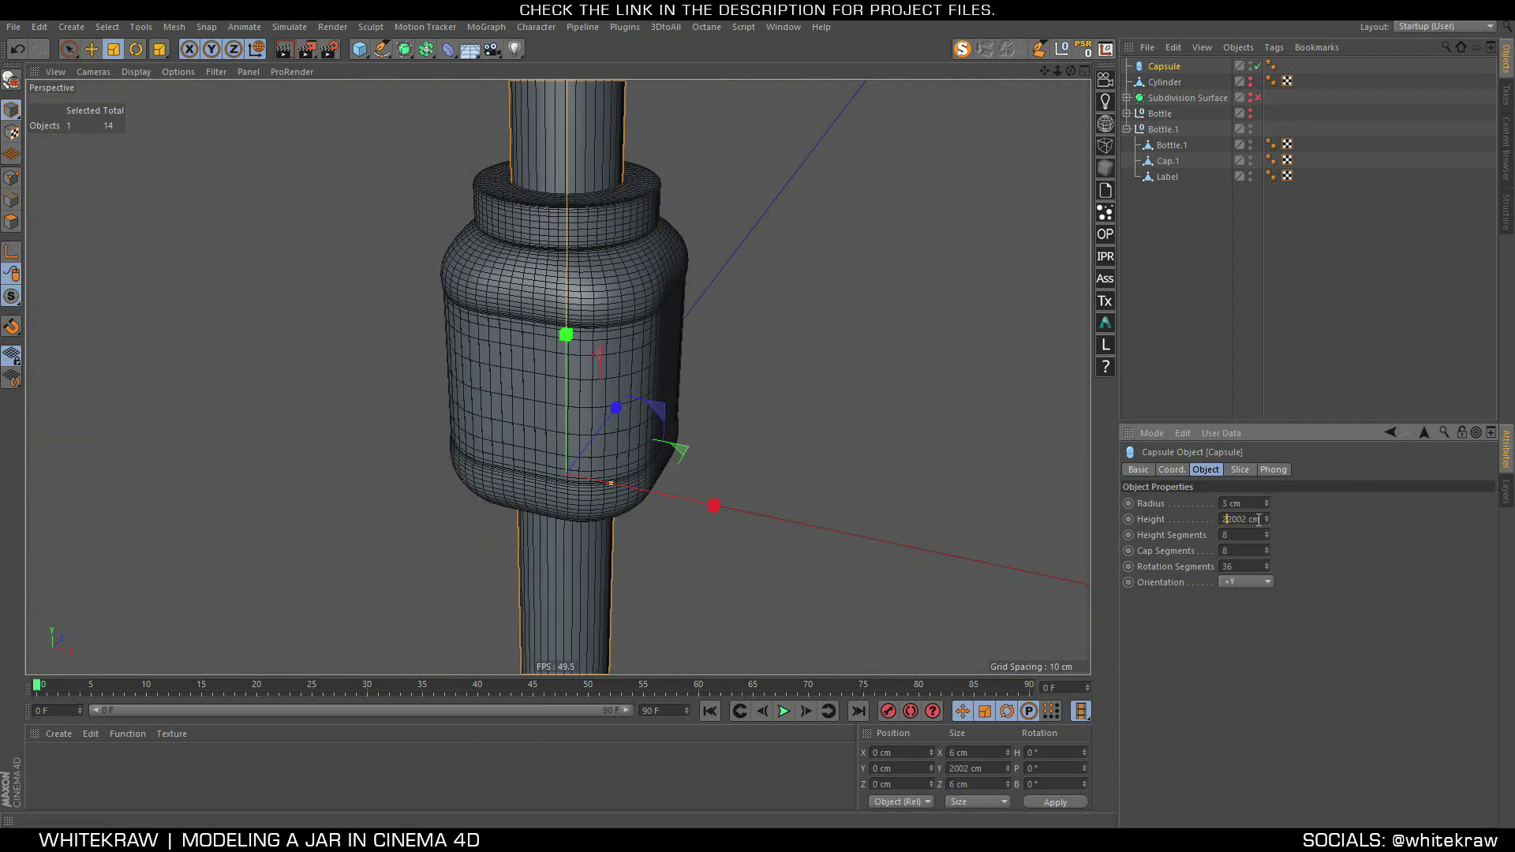
key("Return")
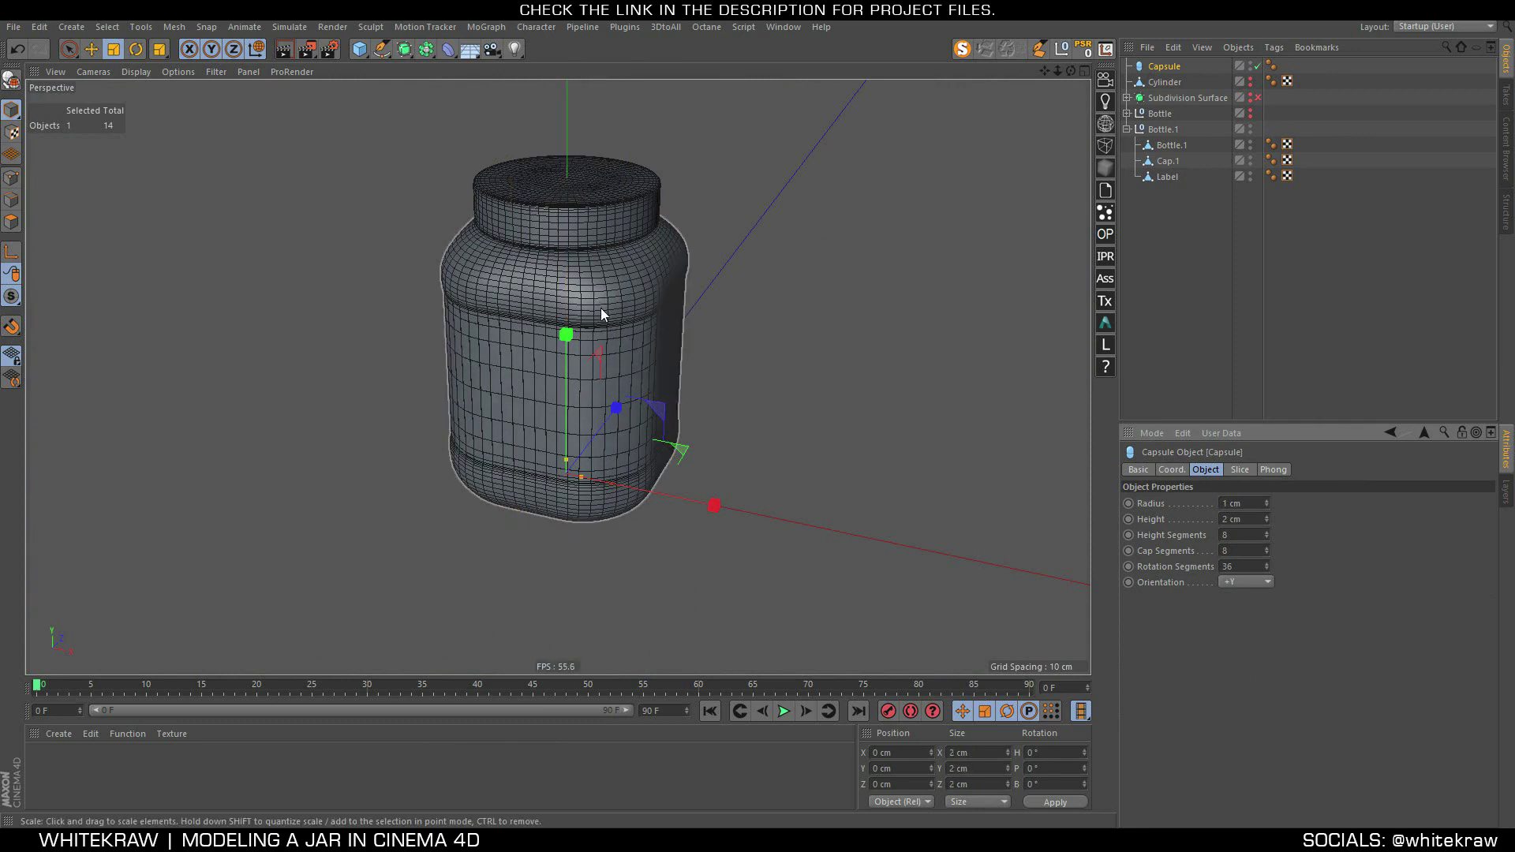
Move the capsule up and forward so it stands against the front of the cap
key("e")
left_click_drag(566, 351, 565, 357)
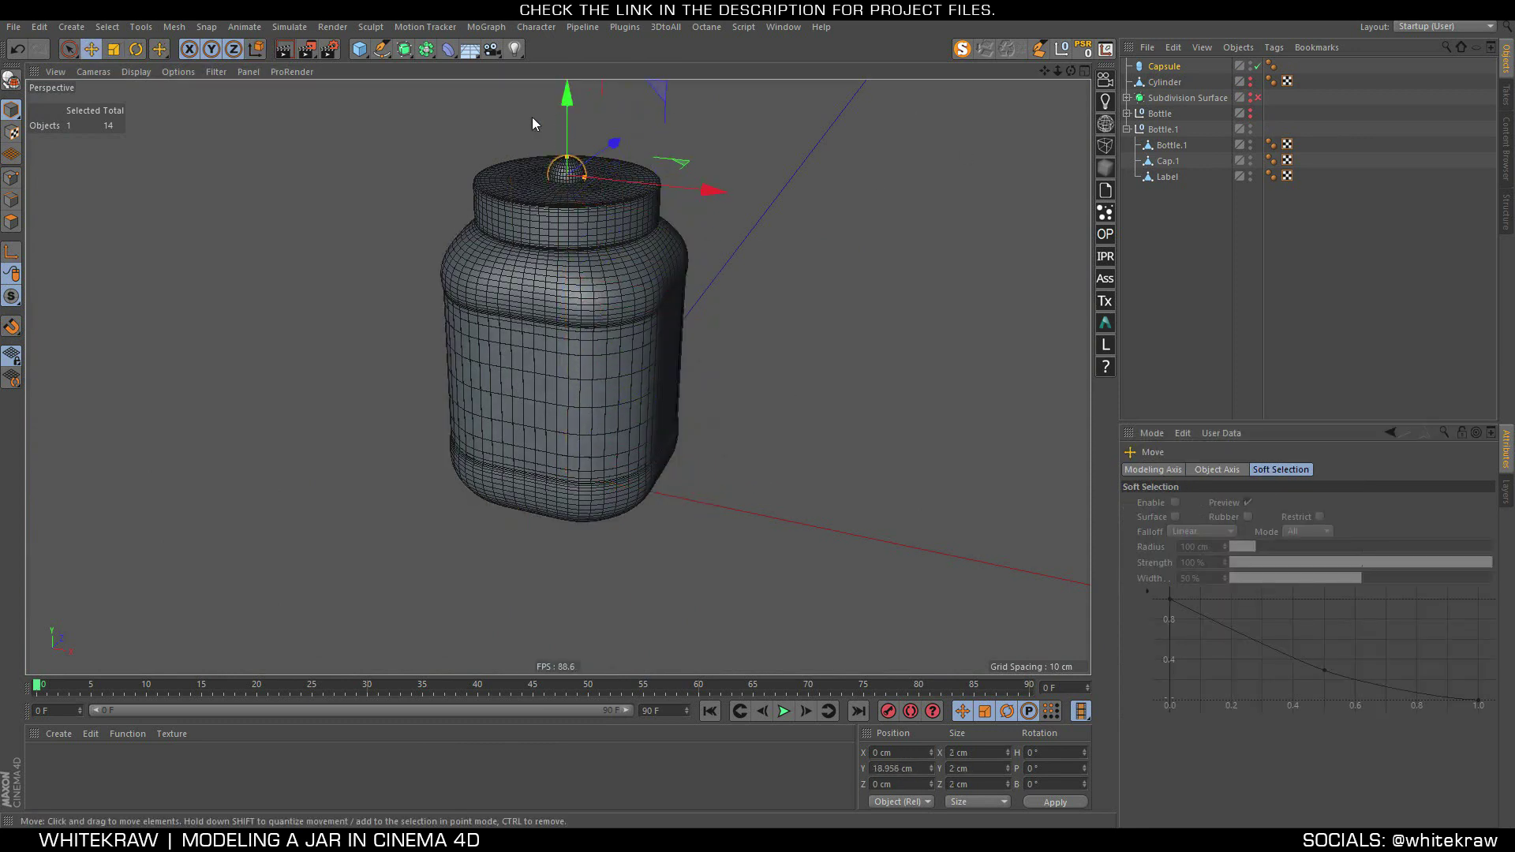
left_click_drag(608, 143, 579, 183)
scroll(579, 183, "up", 5)
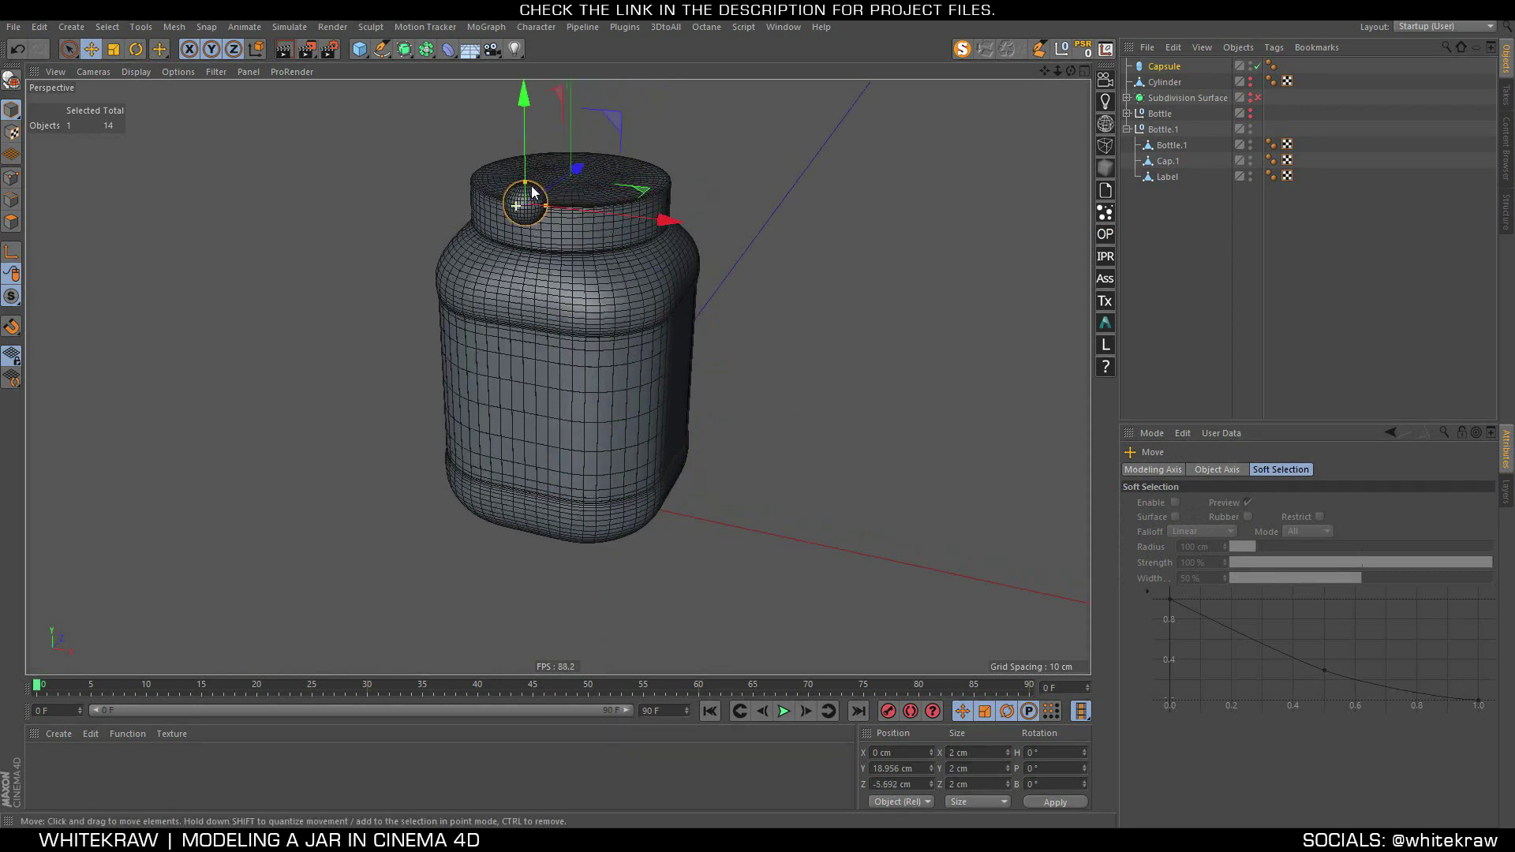
left_click_drag(538, 101, 536, 177)
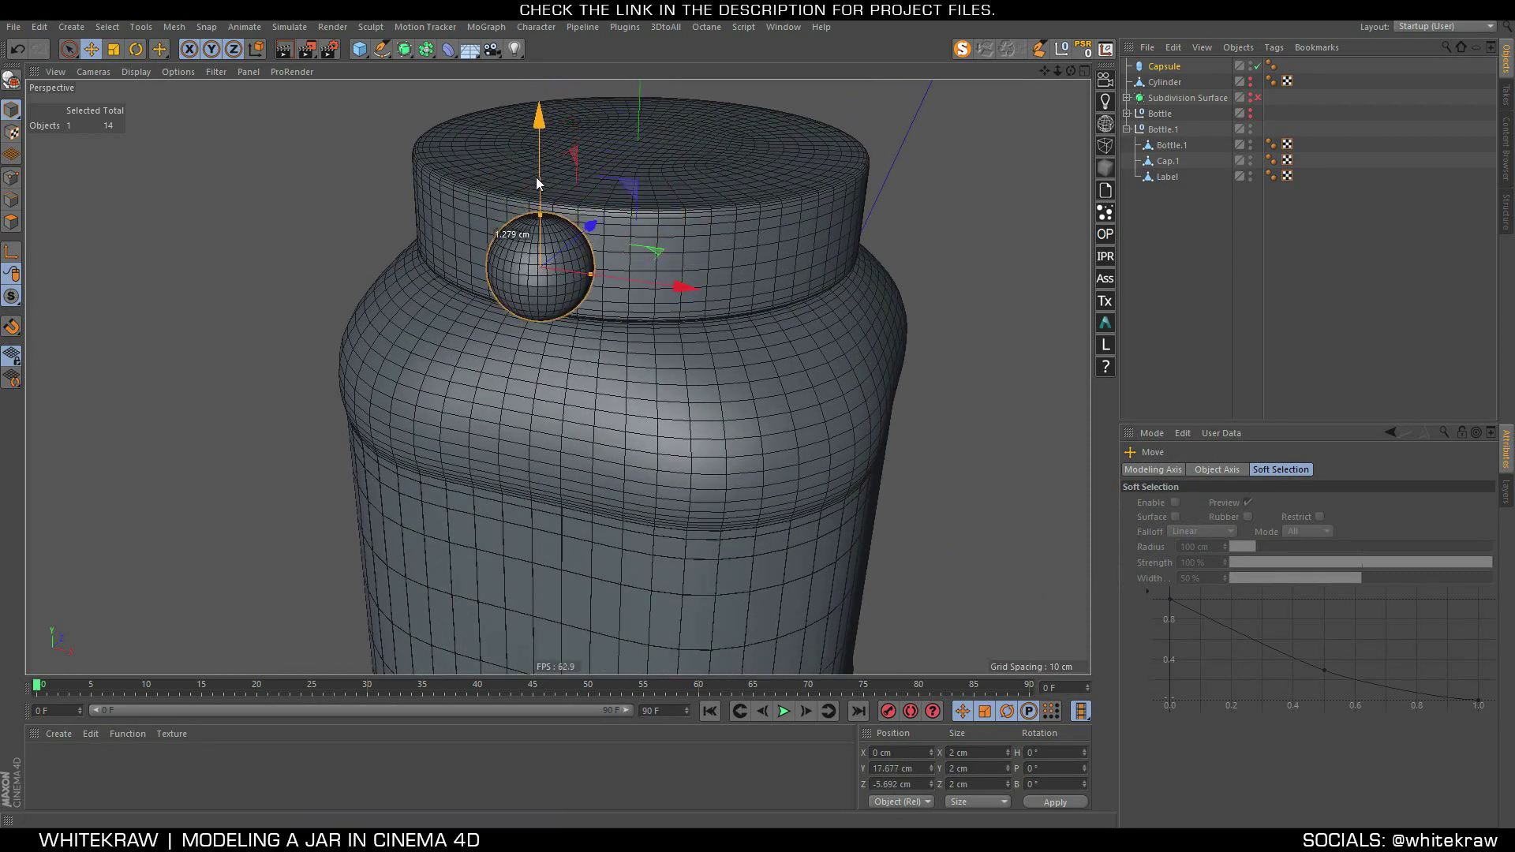
left_click_drag(595, 227, 593, 240)
scroll(567, 250, "up", 4)
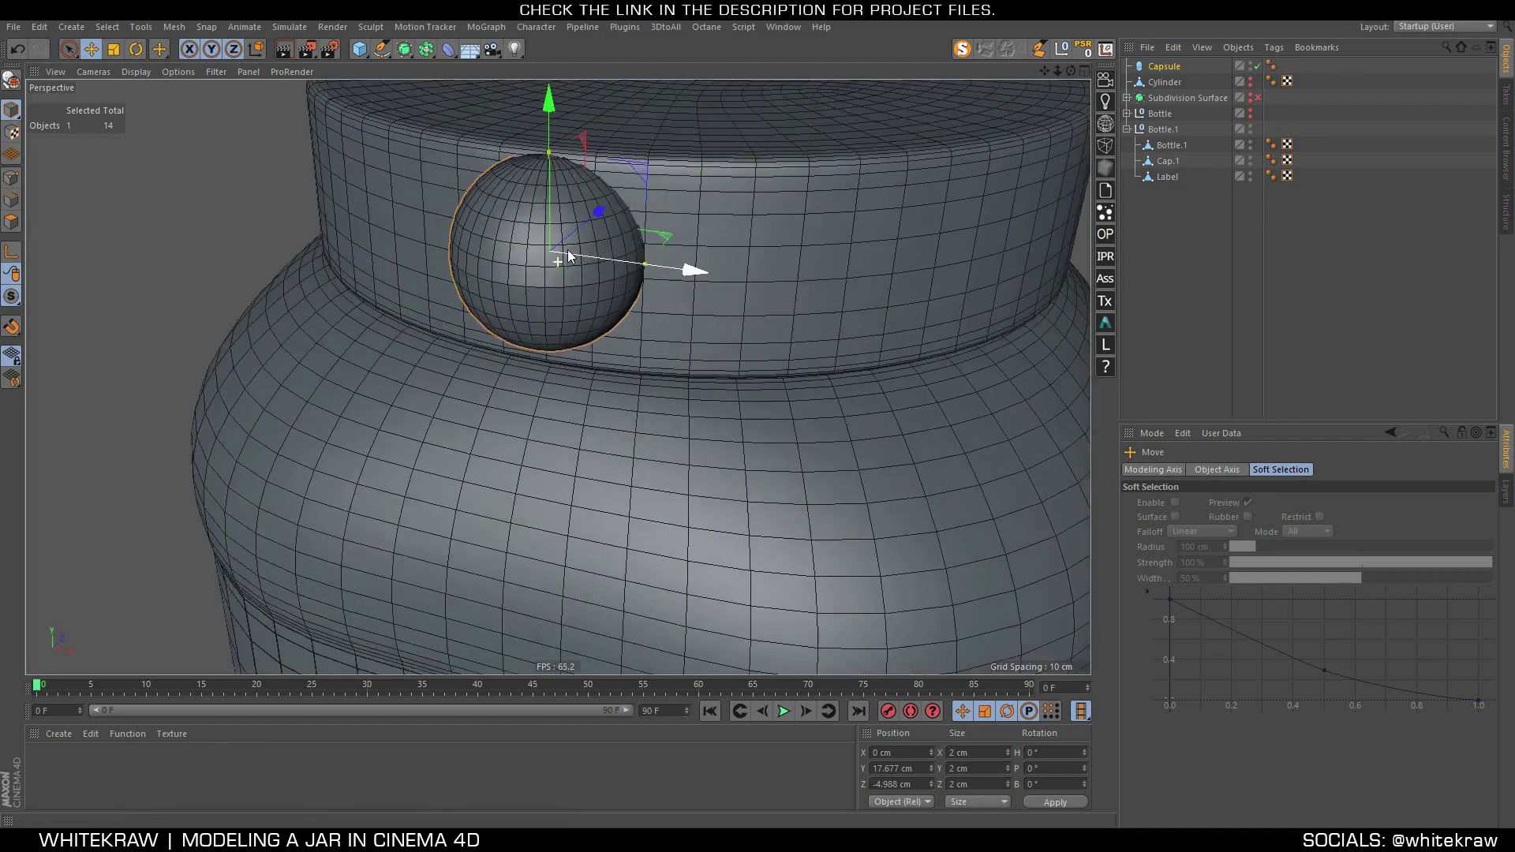
mouse_move(548, 113)
left_mouse_down()
mouse_move(399, 90)
mouse_move(501, 84)
mouse_move(542, 122)
mouse_move(710, 205)
mouse_move(554, 266)
mouse_move(445, 228)
left_mouse_up()
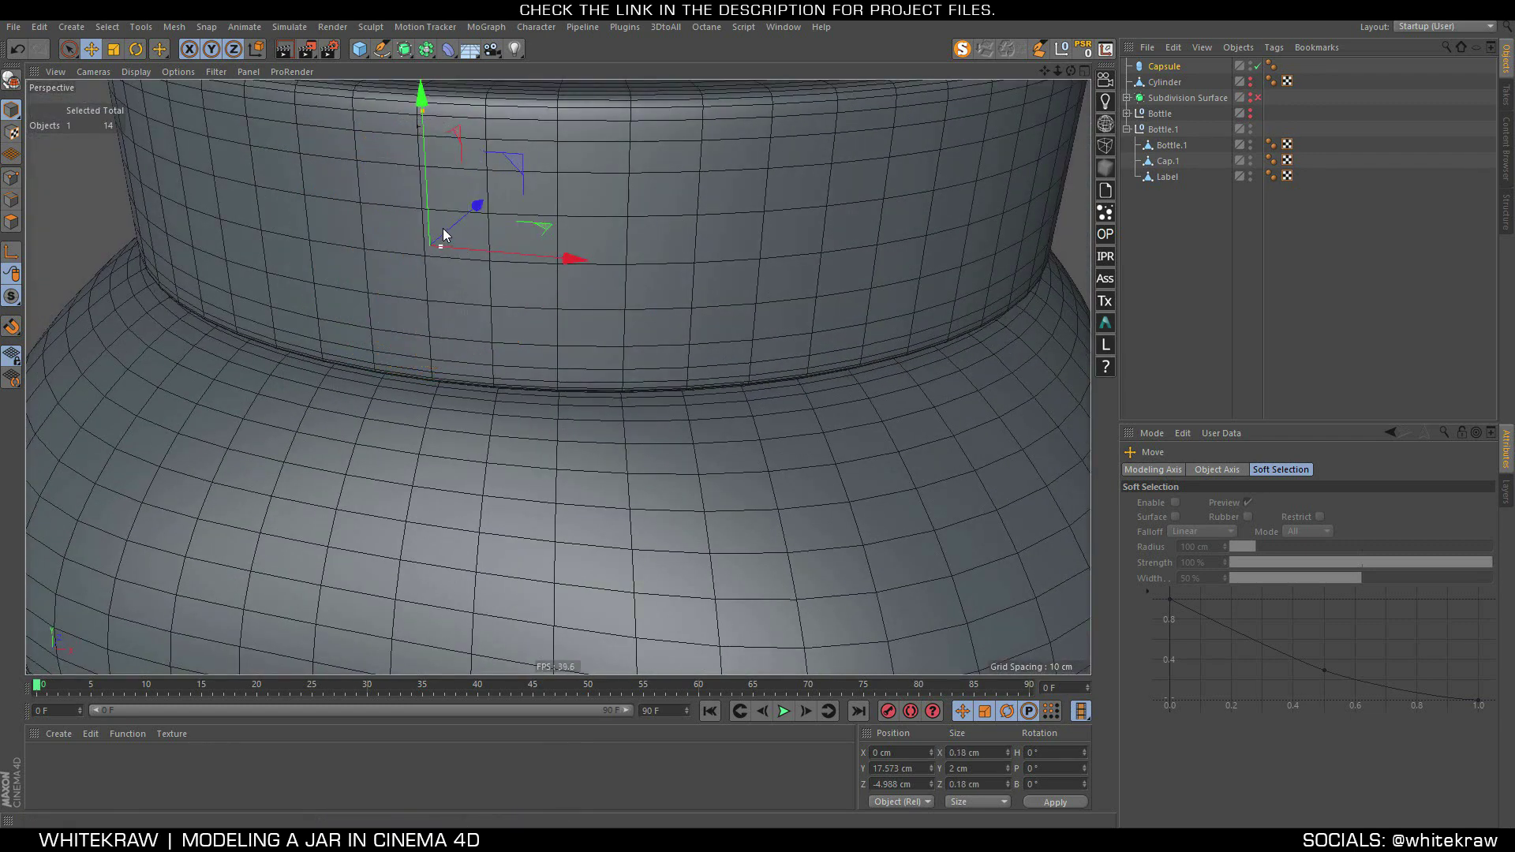
left_click_drag(477, 207, 427, 251)
Check the capsule from several angles, undo a stray shift, and thin it to 0.071 cm
scroll(462, 224, "up", 4)
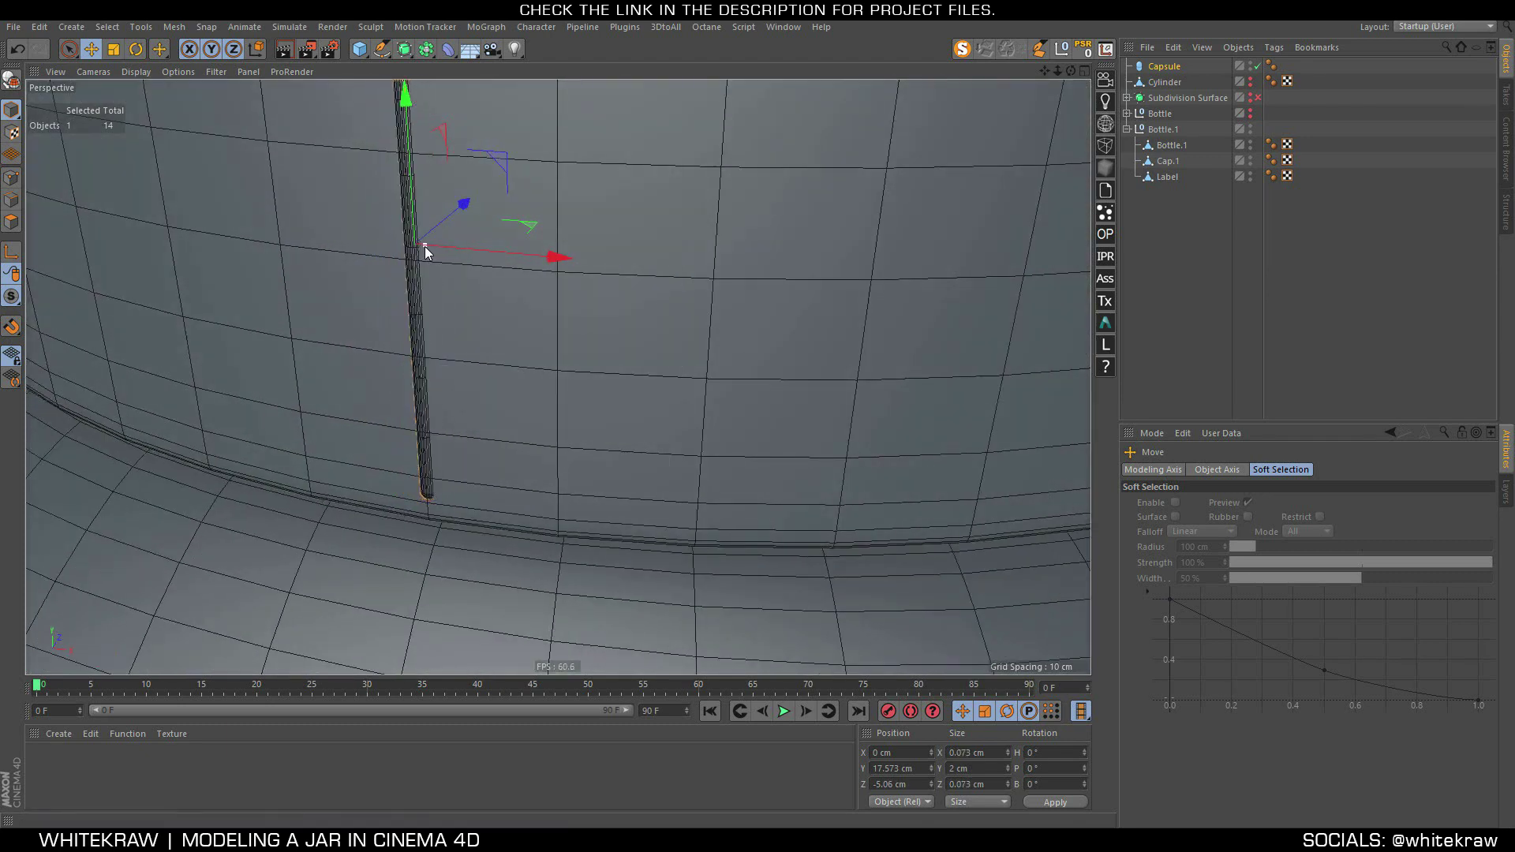
scroll(428, 257, "down", 5)
left_click_drag(444, 301, 473, 157, "alt")
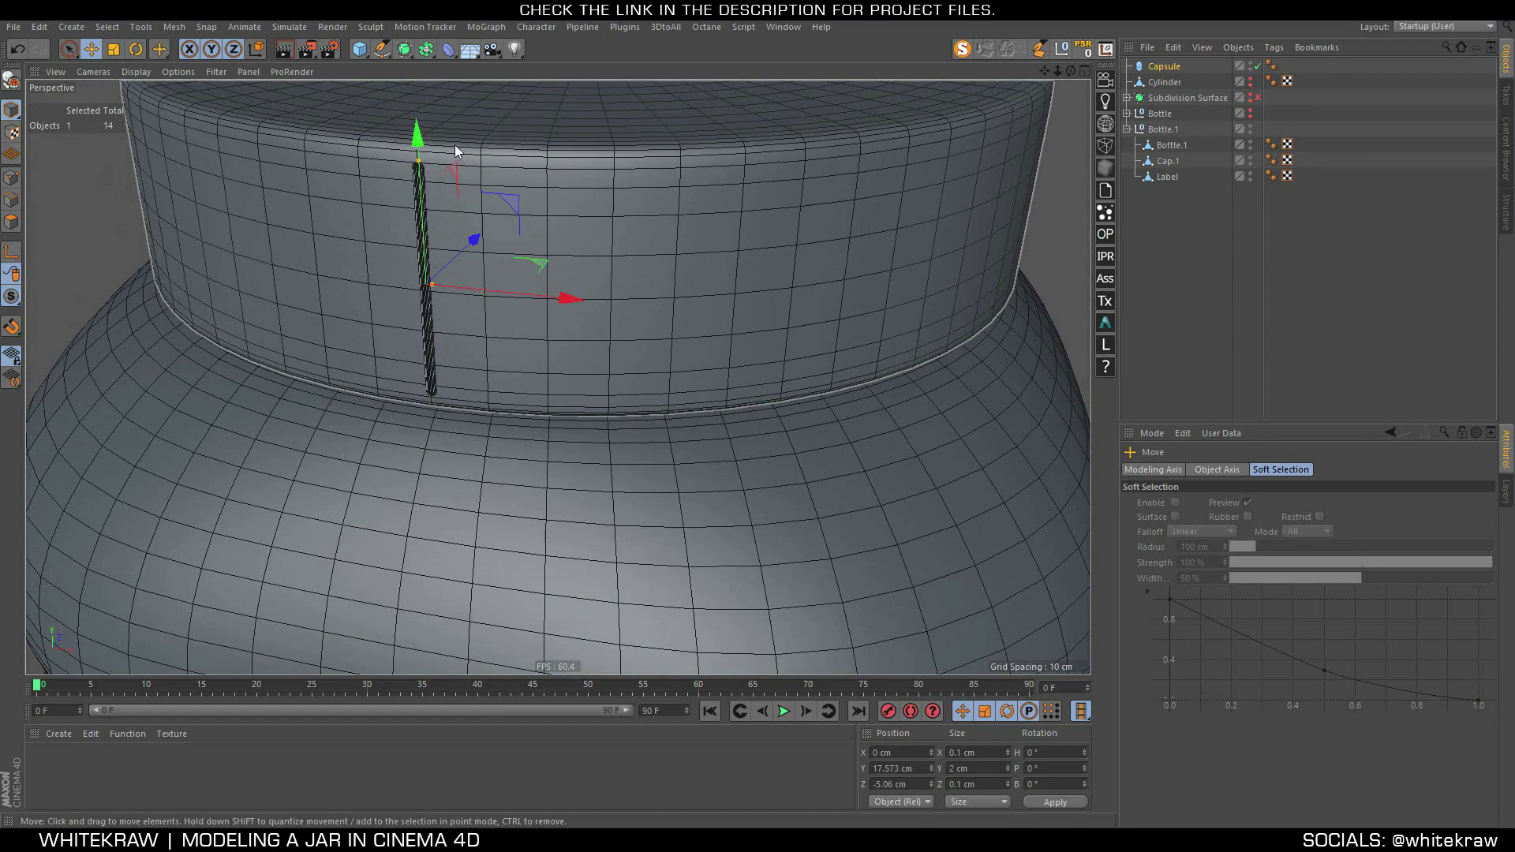
scroll(473, 134, "up", 5)
scroll(504, 103, "down", 5)
left_click_drag(366, 202, 411, 205, "alt")
scroll(555, 385, "up", 5)
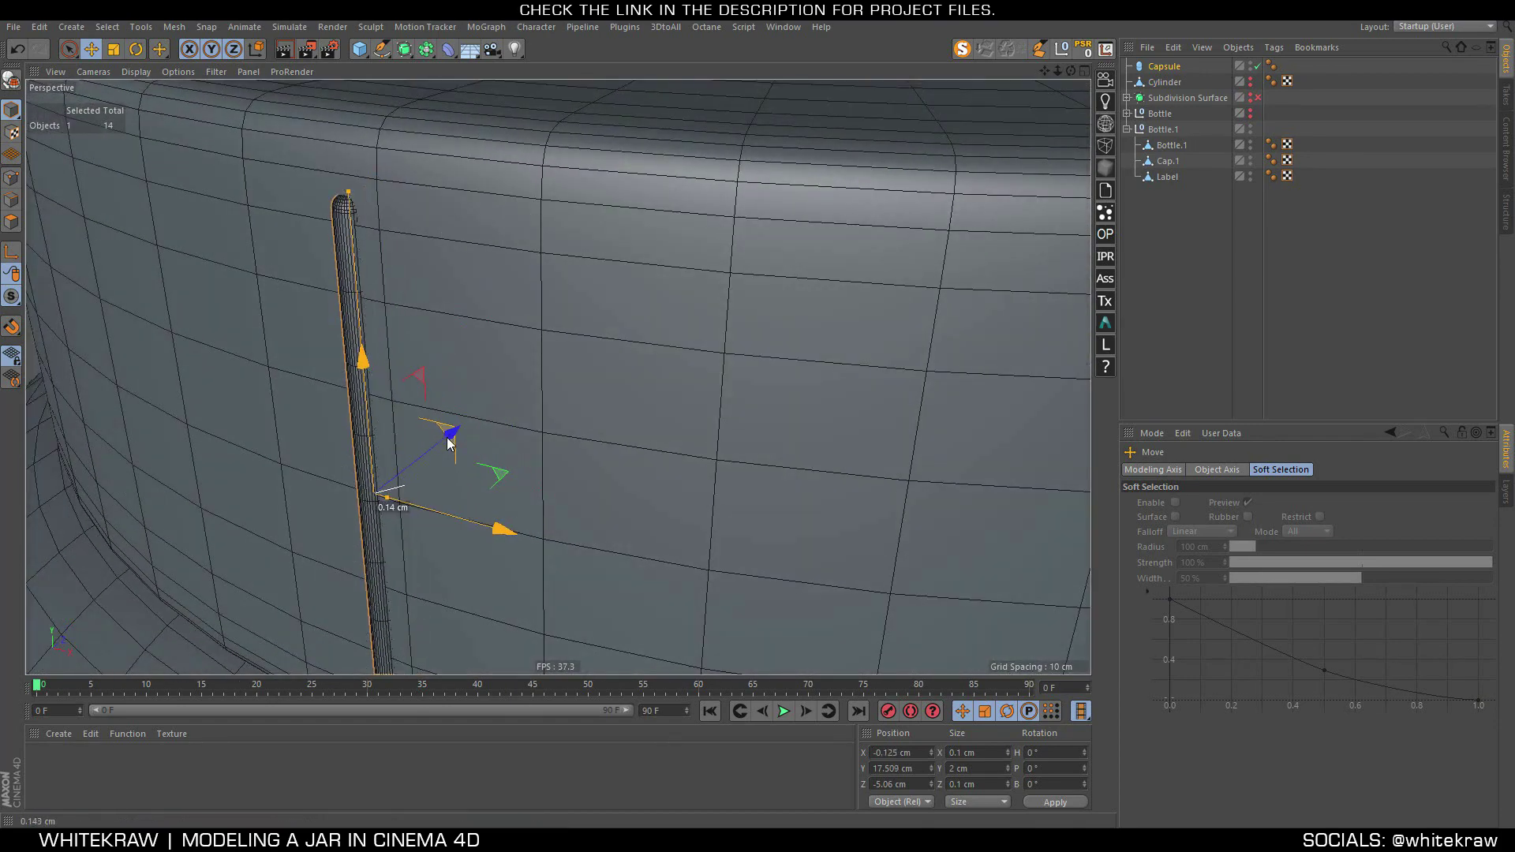
mouse_move(480, 429)
left_mouse_down("alt")
mouse_move(465, 465)
mouse_move(453, 450)
left_mouse_up("alt")
key("ctrl+z")
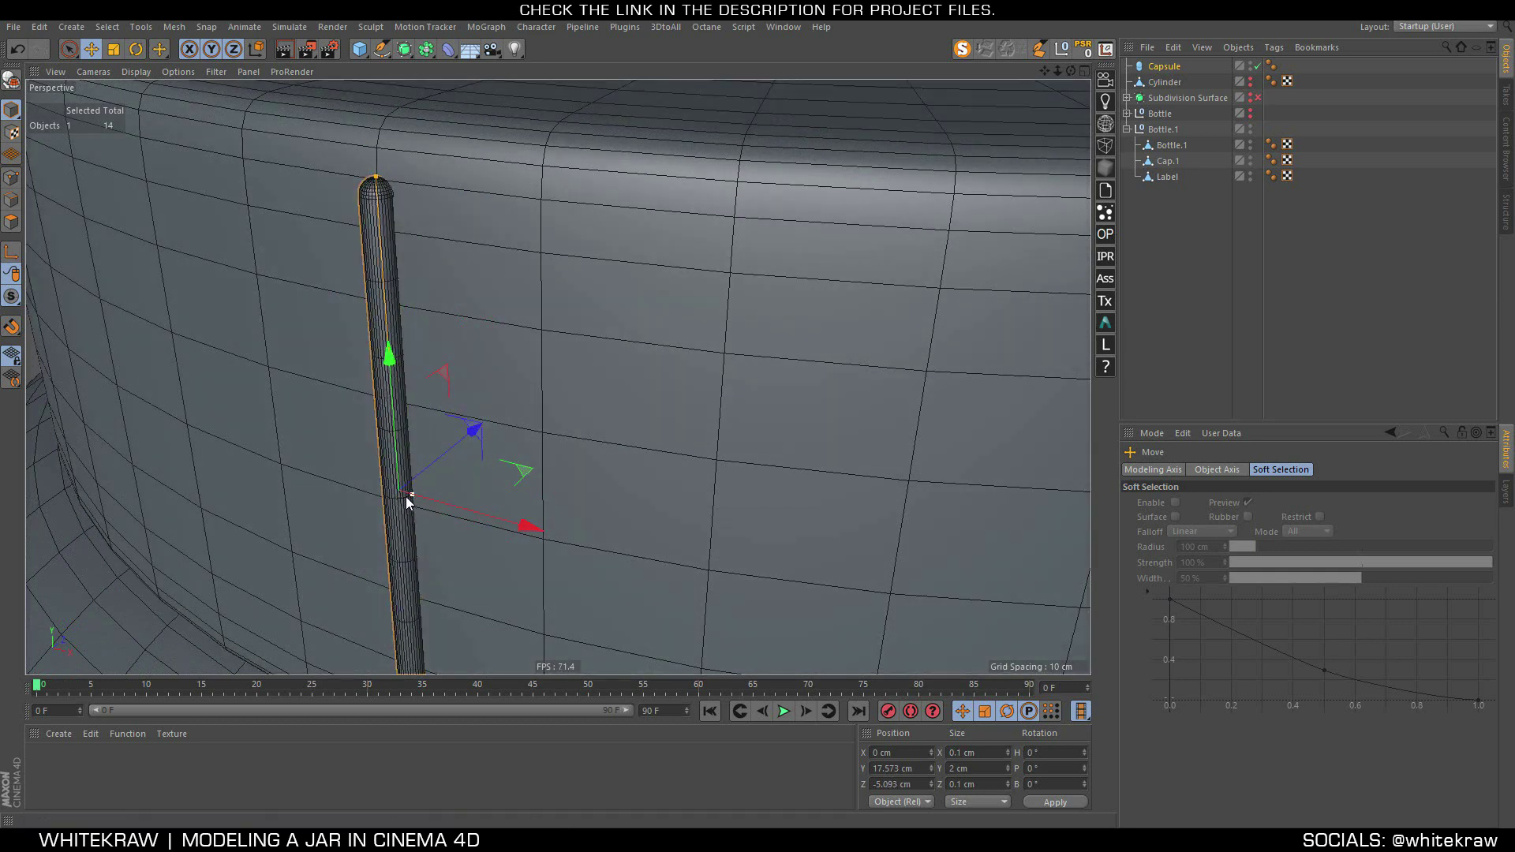
key("ctrl+z")
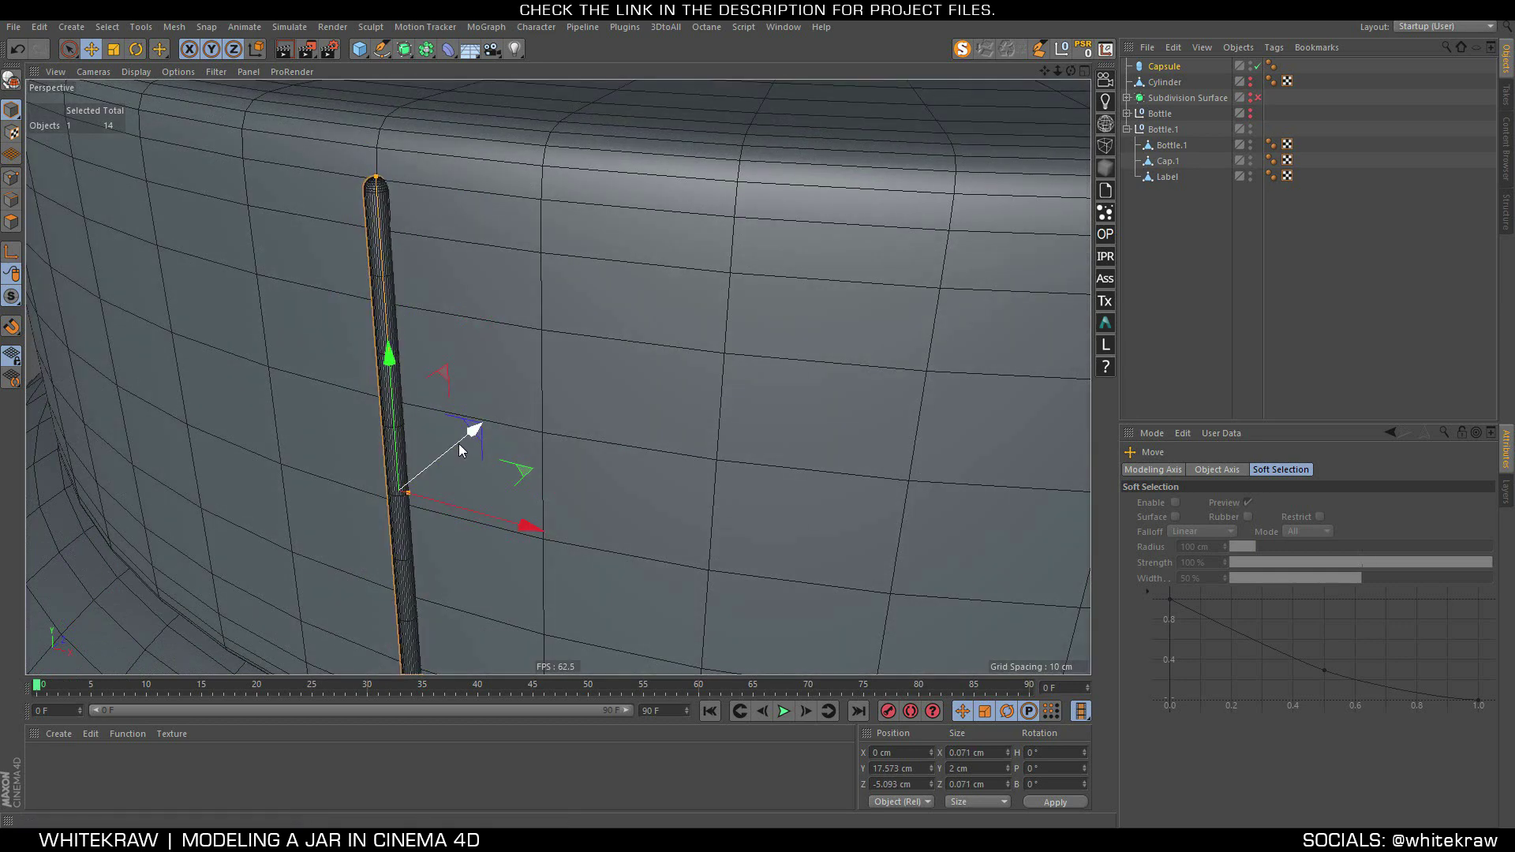
Add a MoGraph Cloner and place the Capsule inside it
left_click(1184, 219)
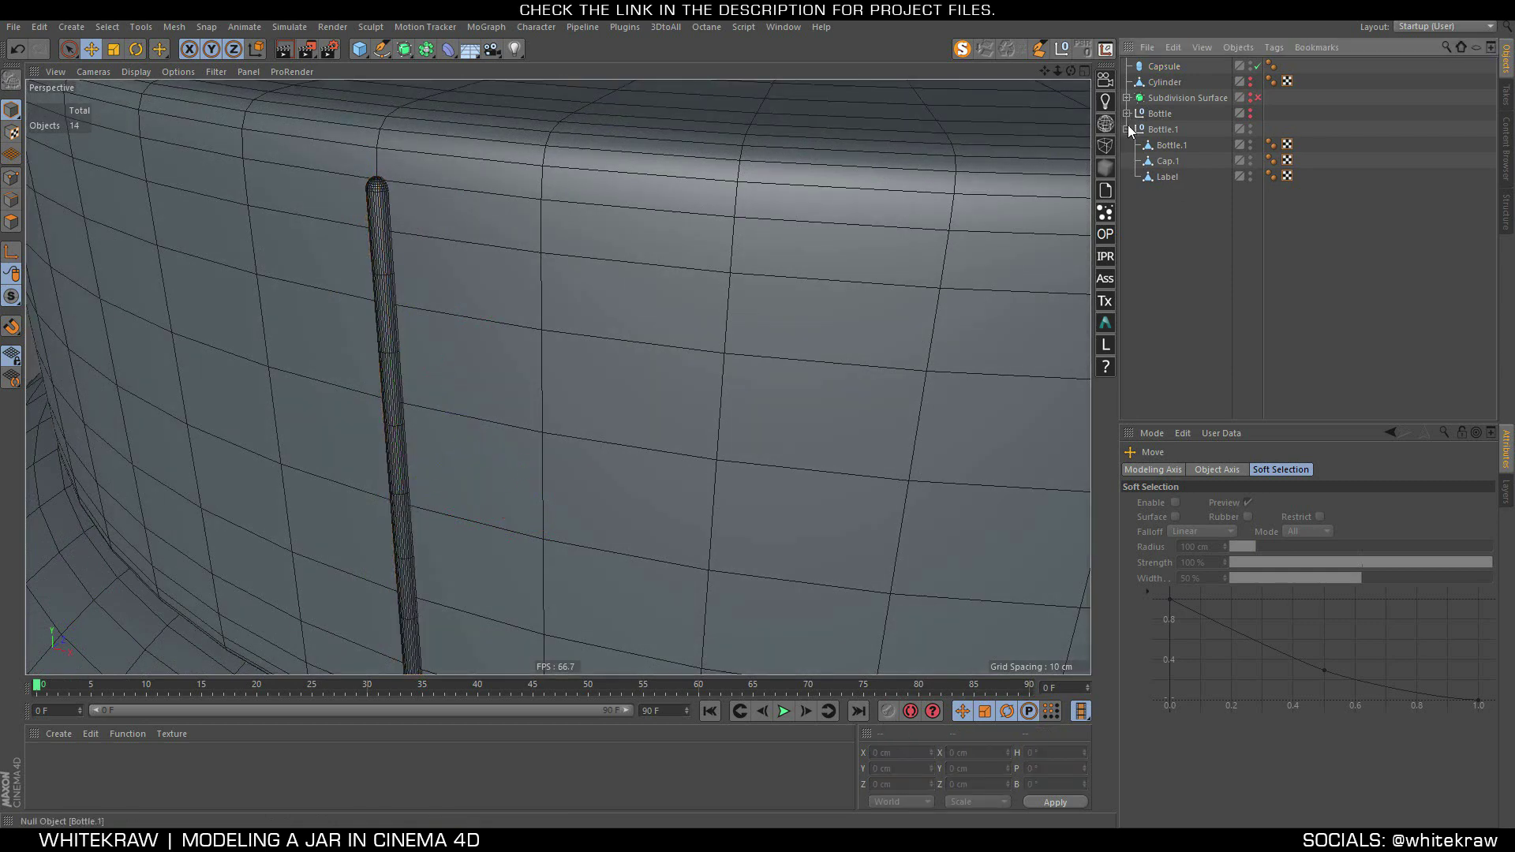
left_click(1127, 129)
left_click(464, 30)
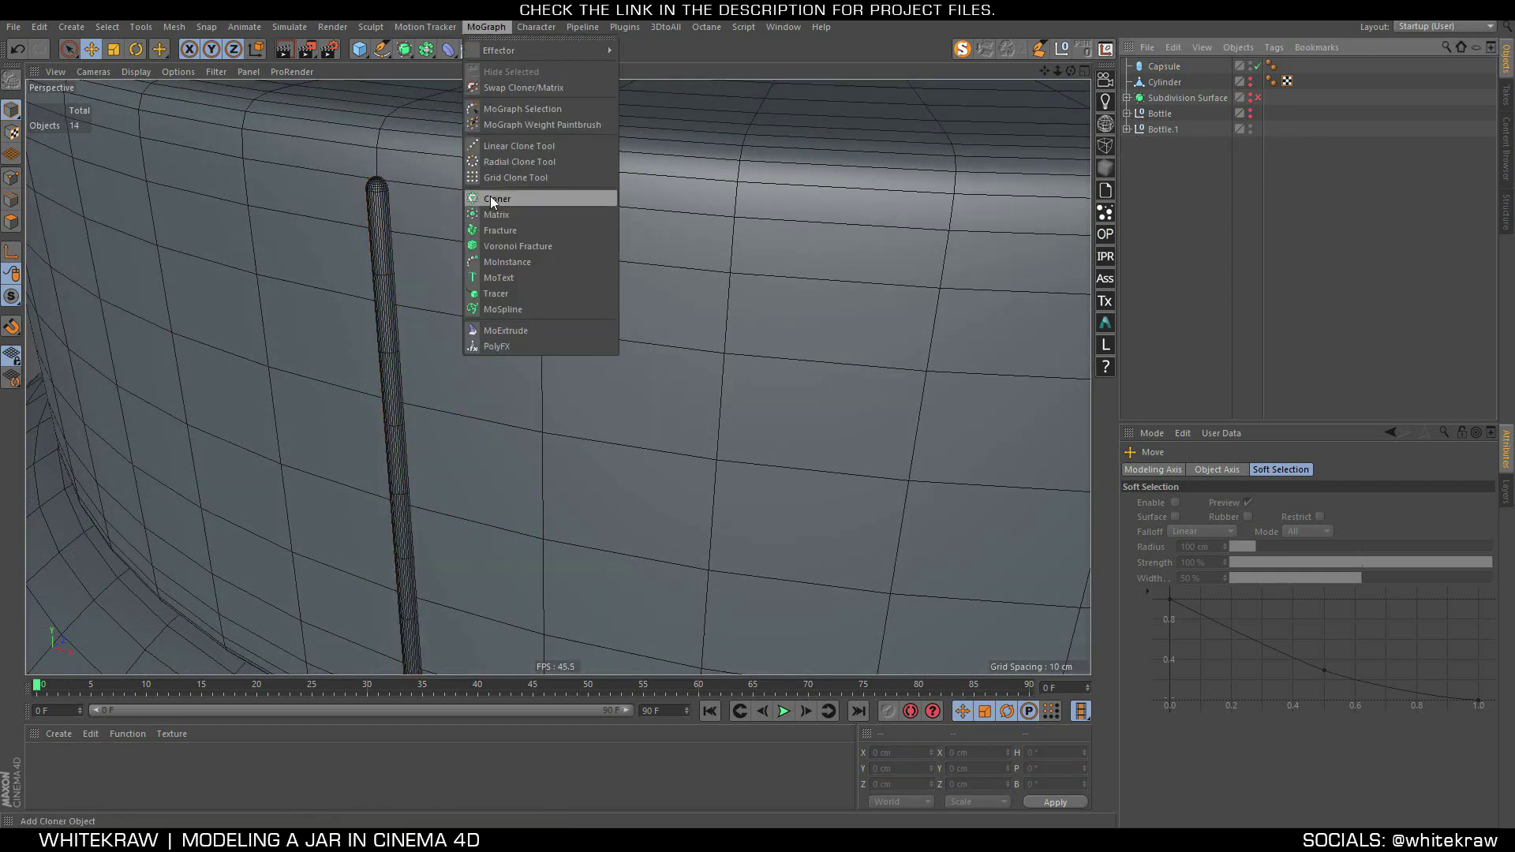
left_click(490, 195)
left_click_drag(1155, 72, 1161, 68)
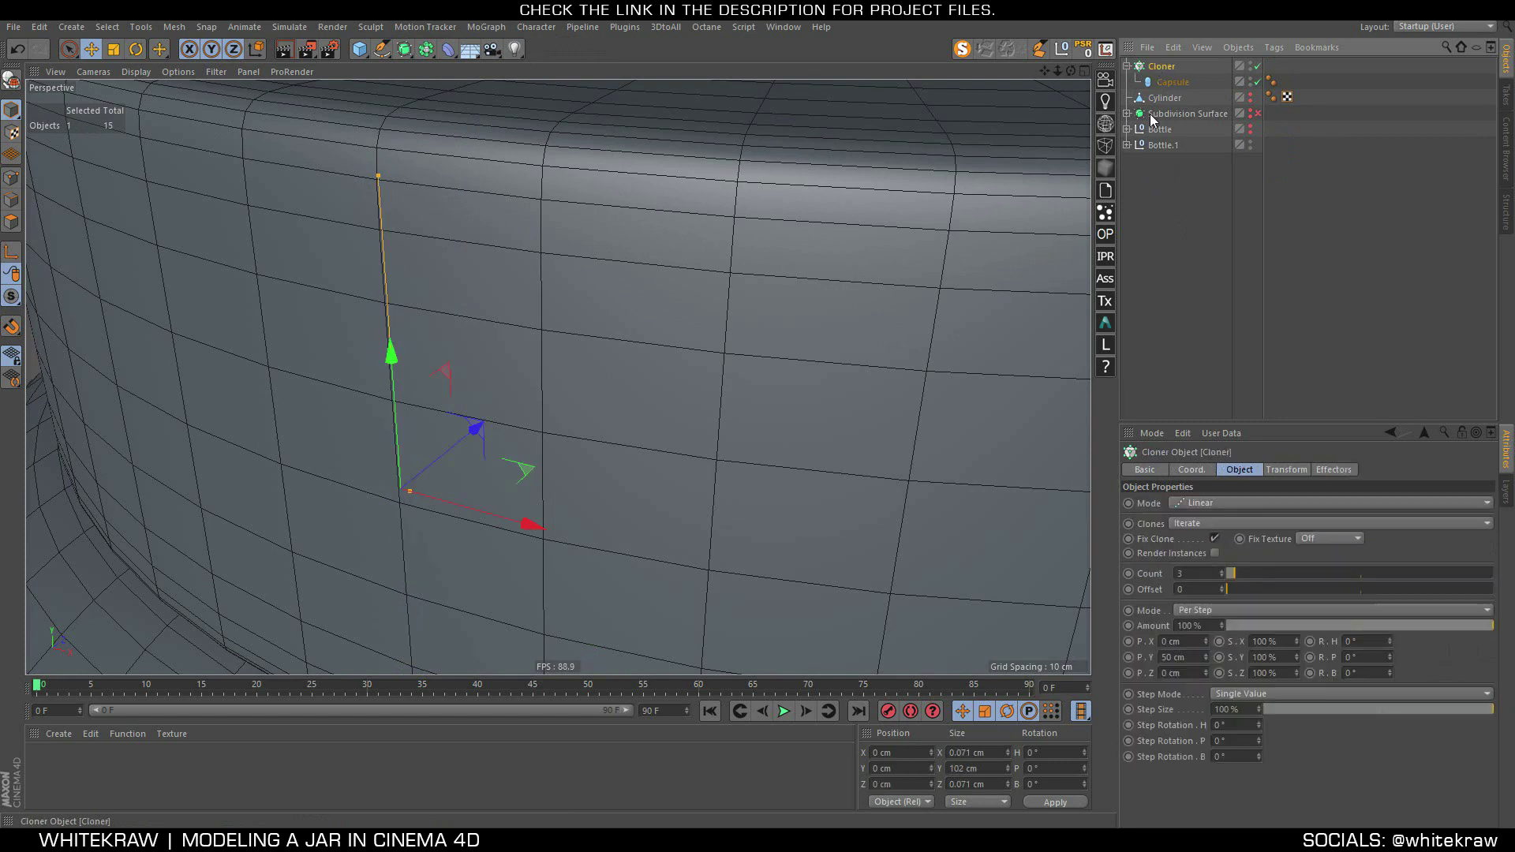
Set the Cloner to Radial mode on the XZ plane with 38 copies at 5.9 cm radius
left_click(1205, 504)
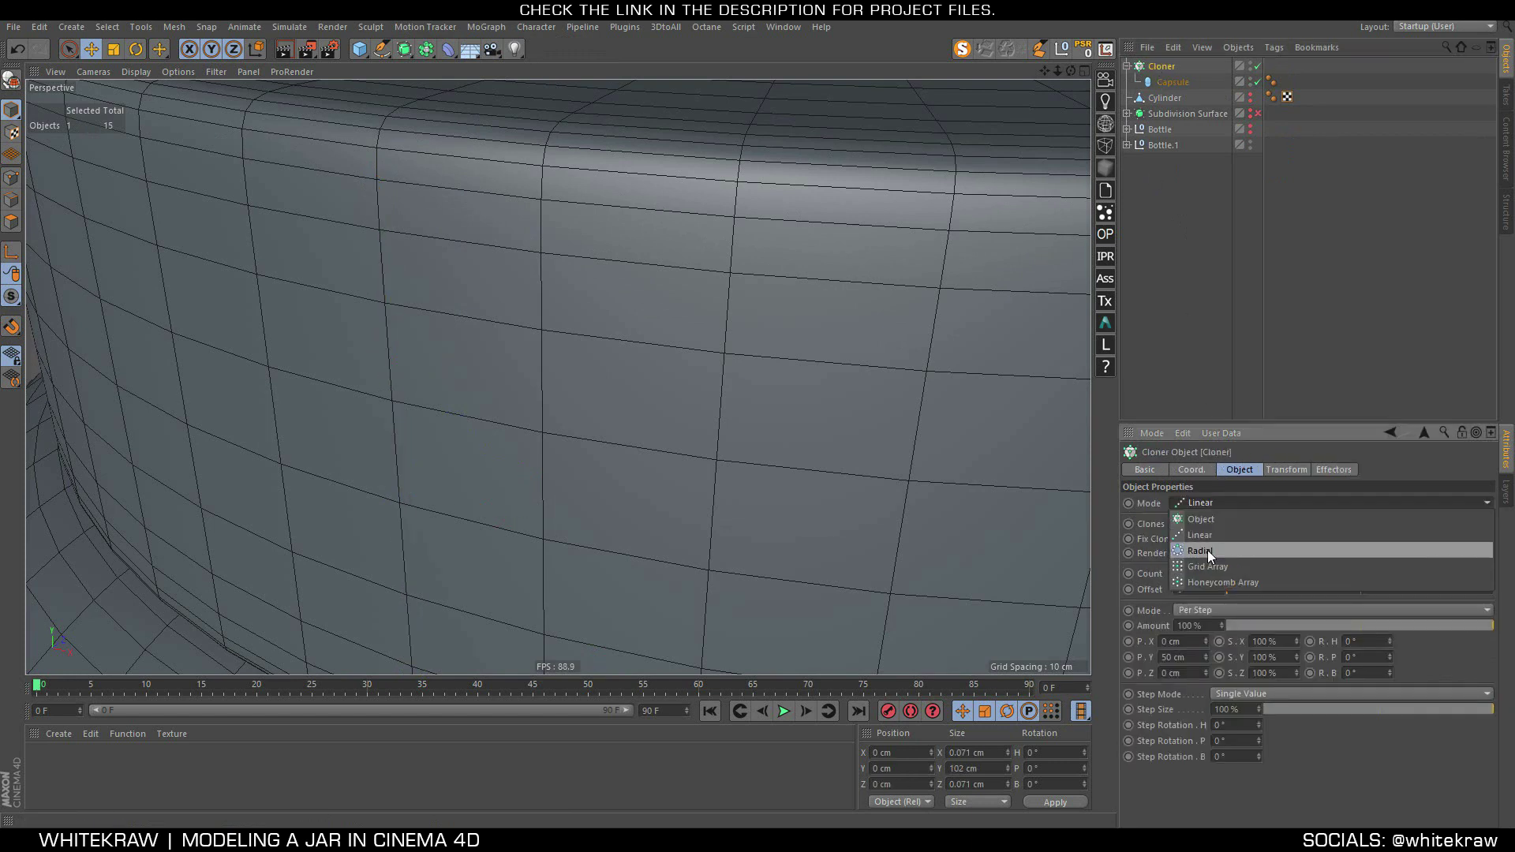
left_click(1207, 551)
left_click(1181, 604)
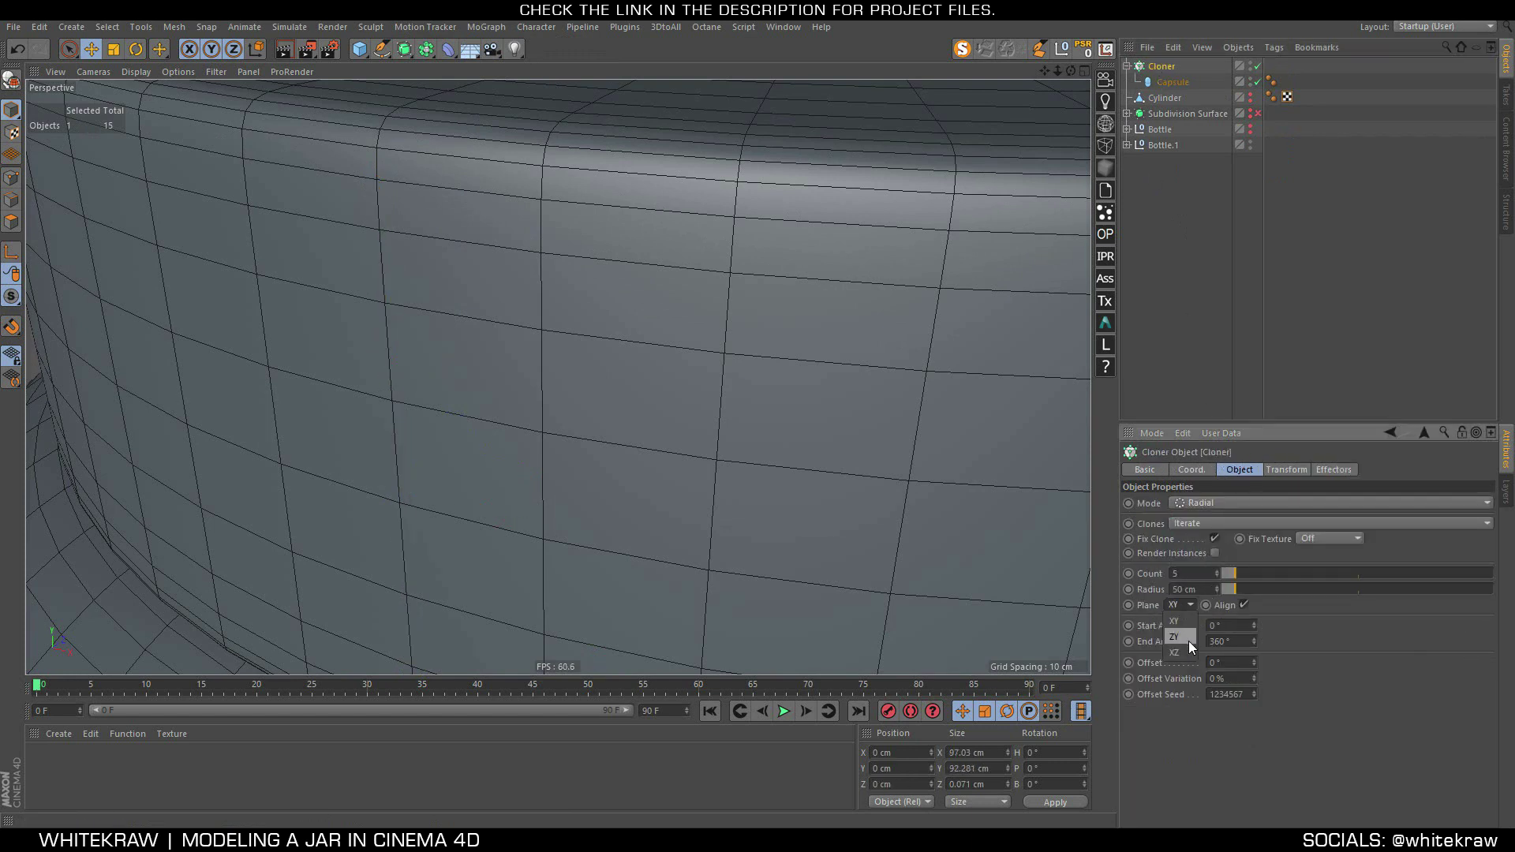
double_click(1184, 590)
type("5")
key("Return")
left_click_drag(1227, 580, 1311, 574)
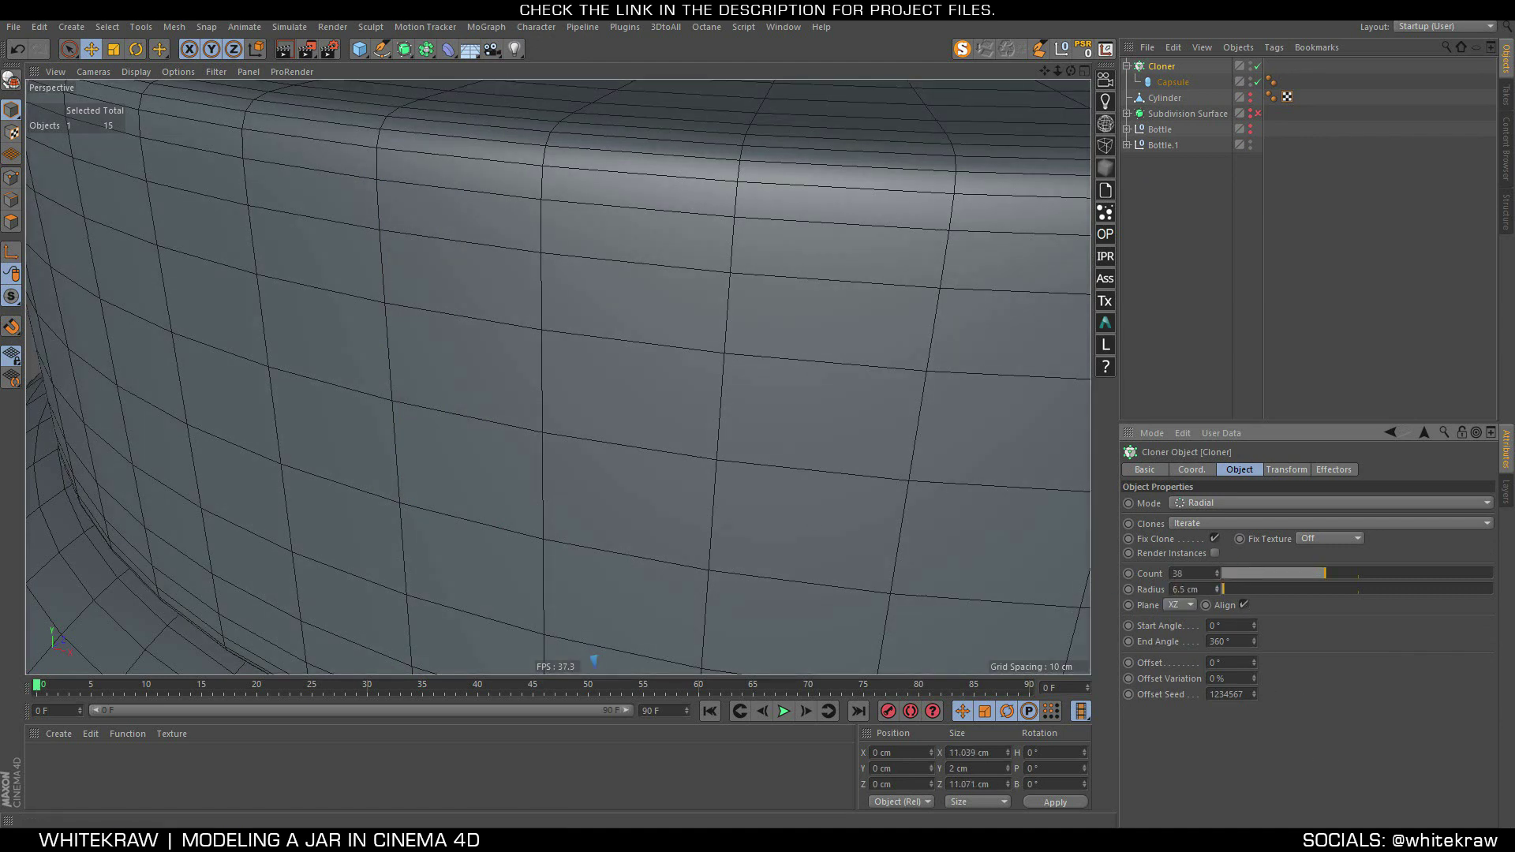
left_click(1218, 591)
scroll(518, 333, "down", 4)
scroll(517, 333, "down", 3)
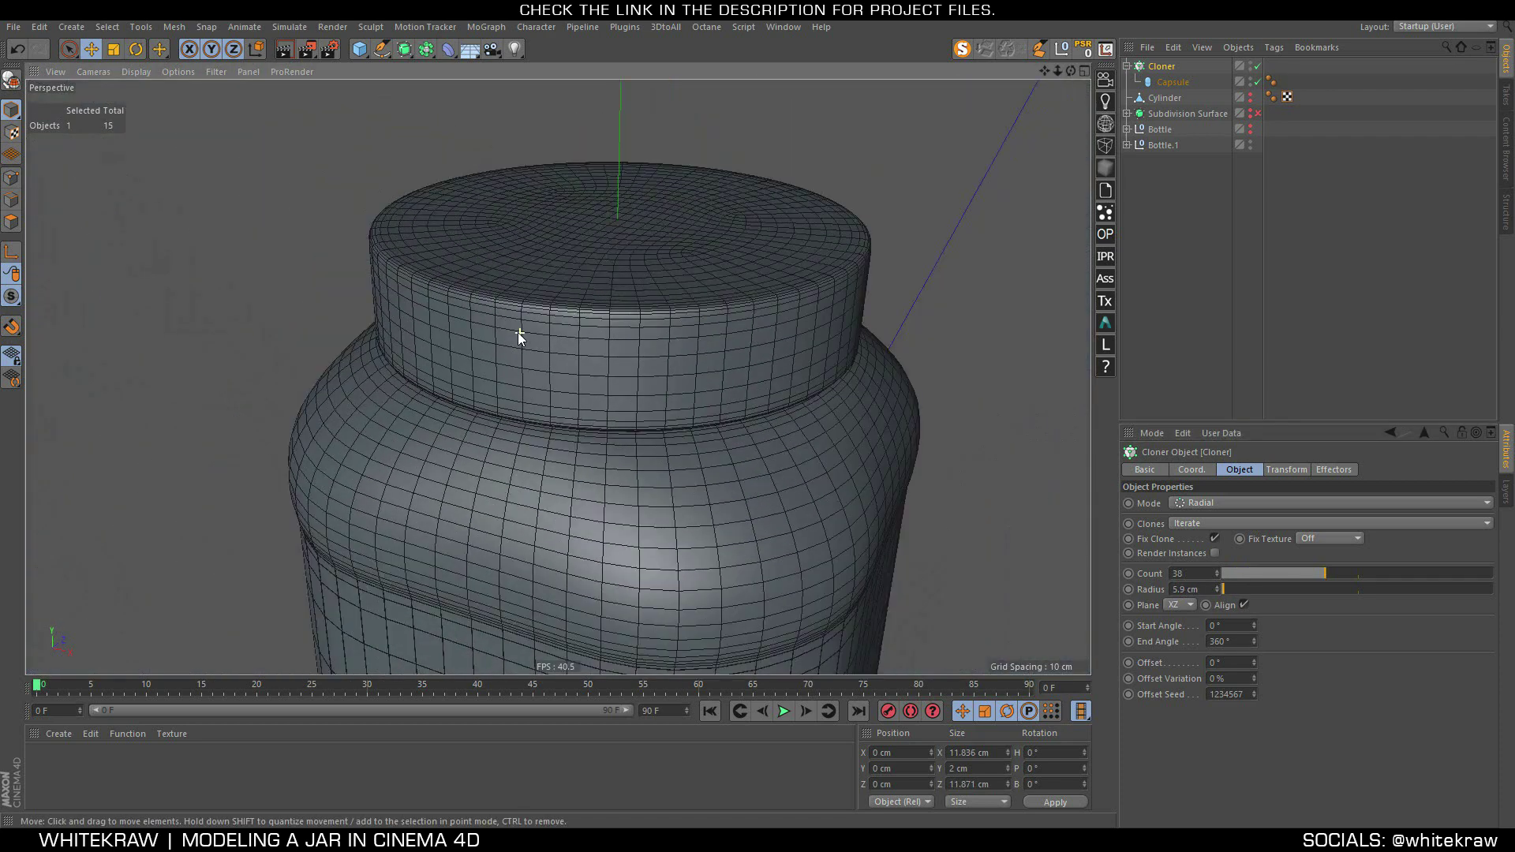
scroll(517, 333, "down", 3)
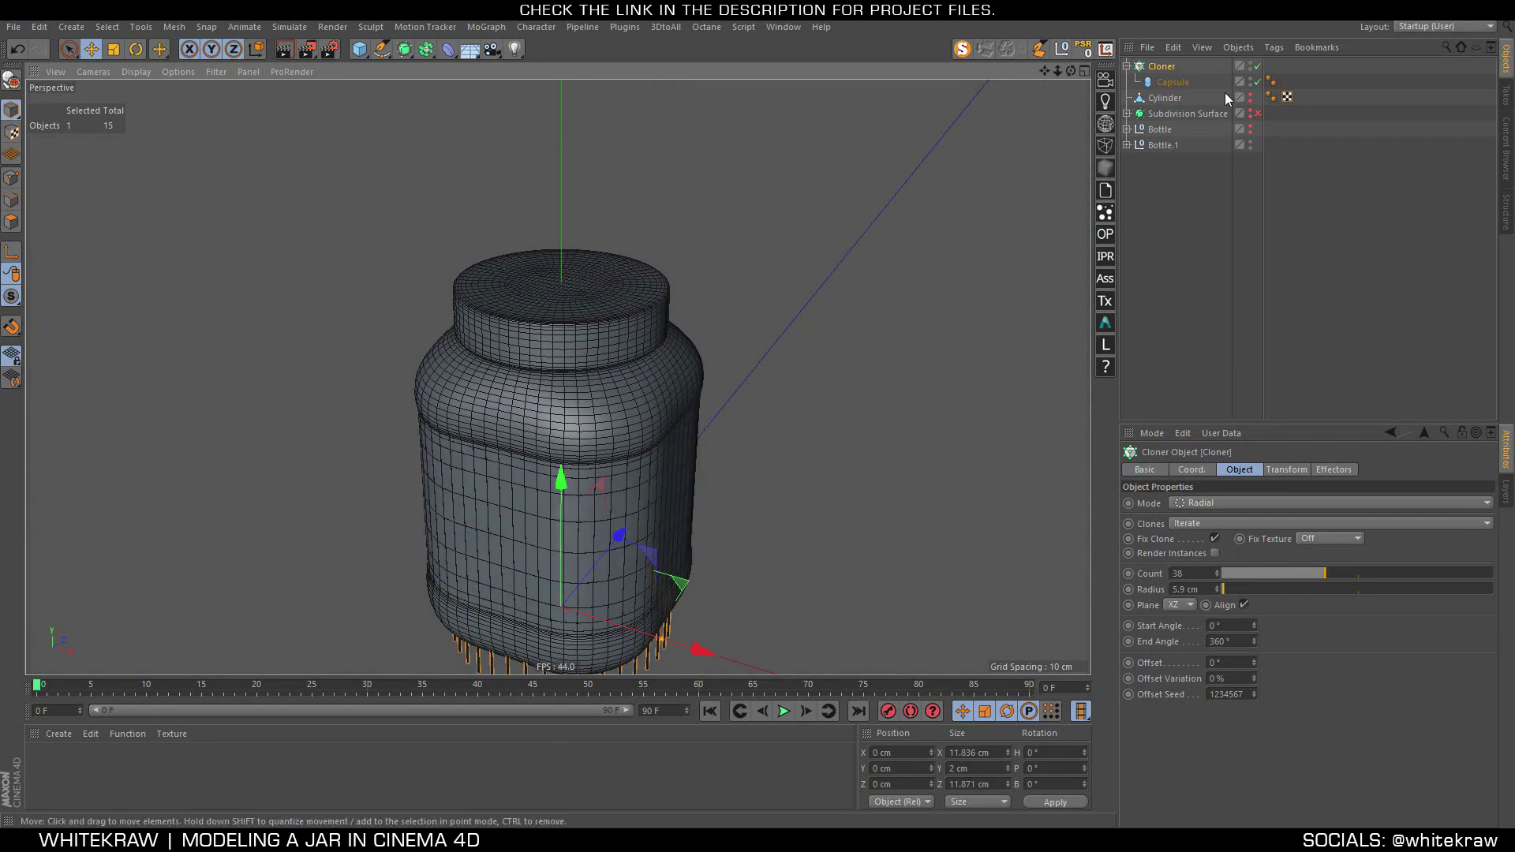
Set the Cloner's P.Z coordinate to 0 cm to centre the ring on the lid
mouse_move(1168, 85)
left_mouse_down()
mouse_move(1163, 57)
mouse_move(1166, 97)
left_mouse_up()
left_click(1173, 82)
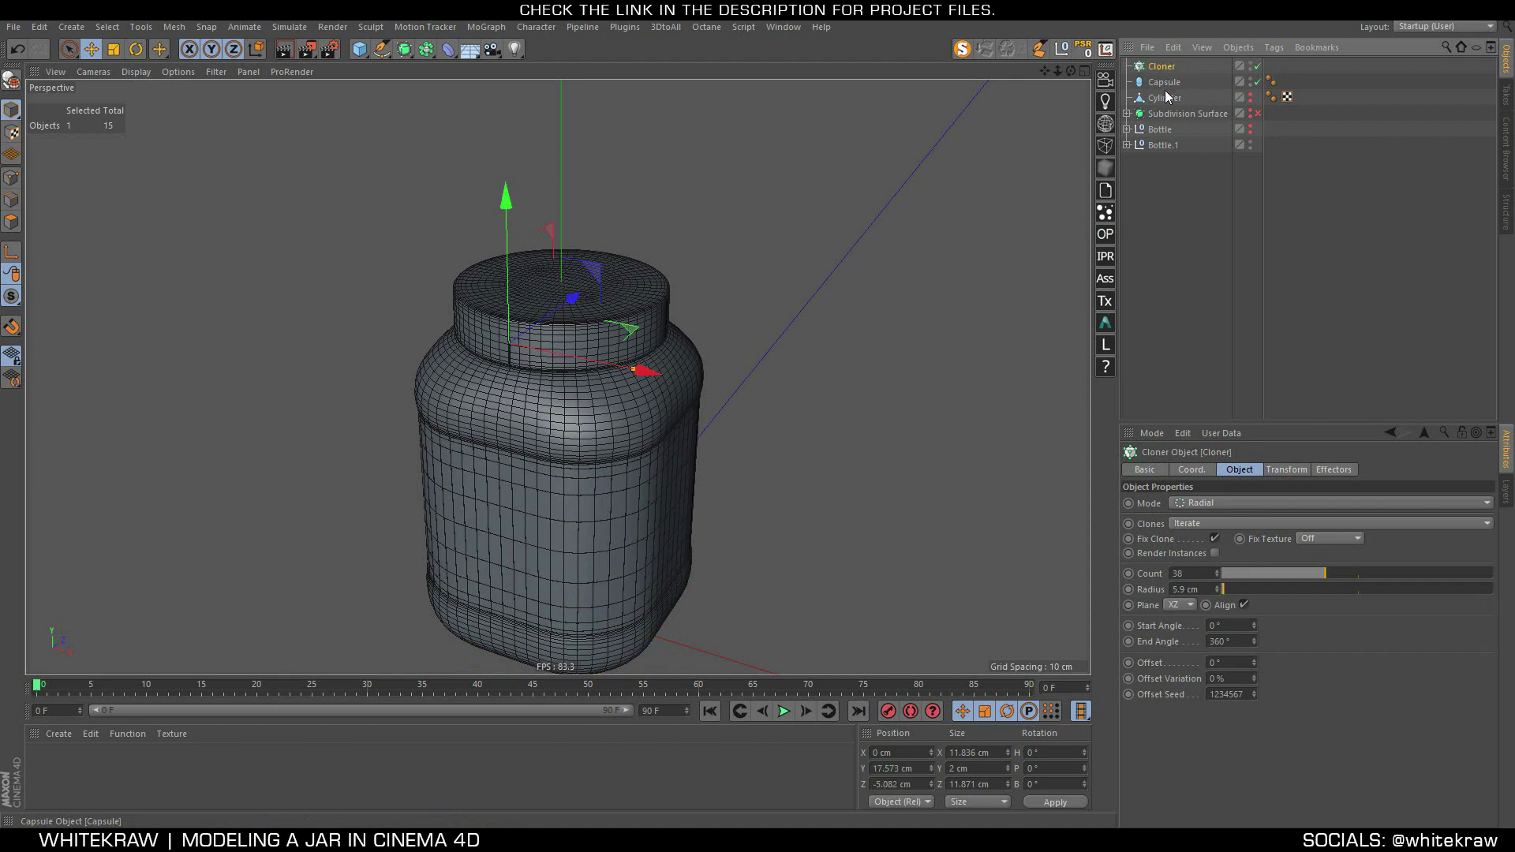
left_click(1174, 82)
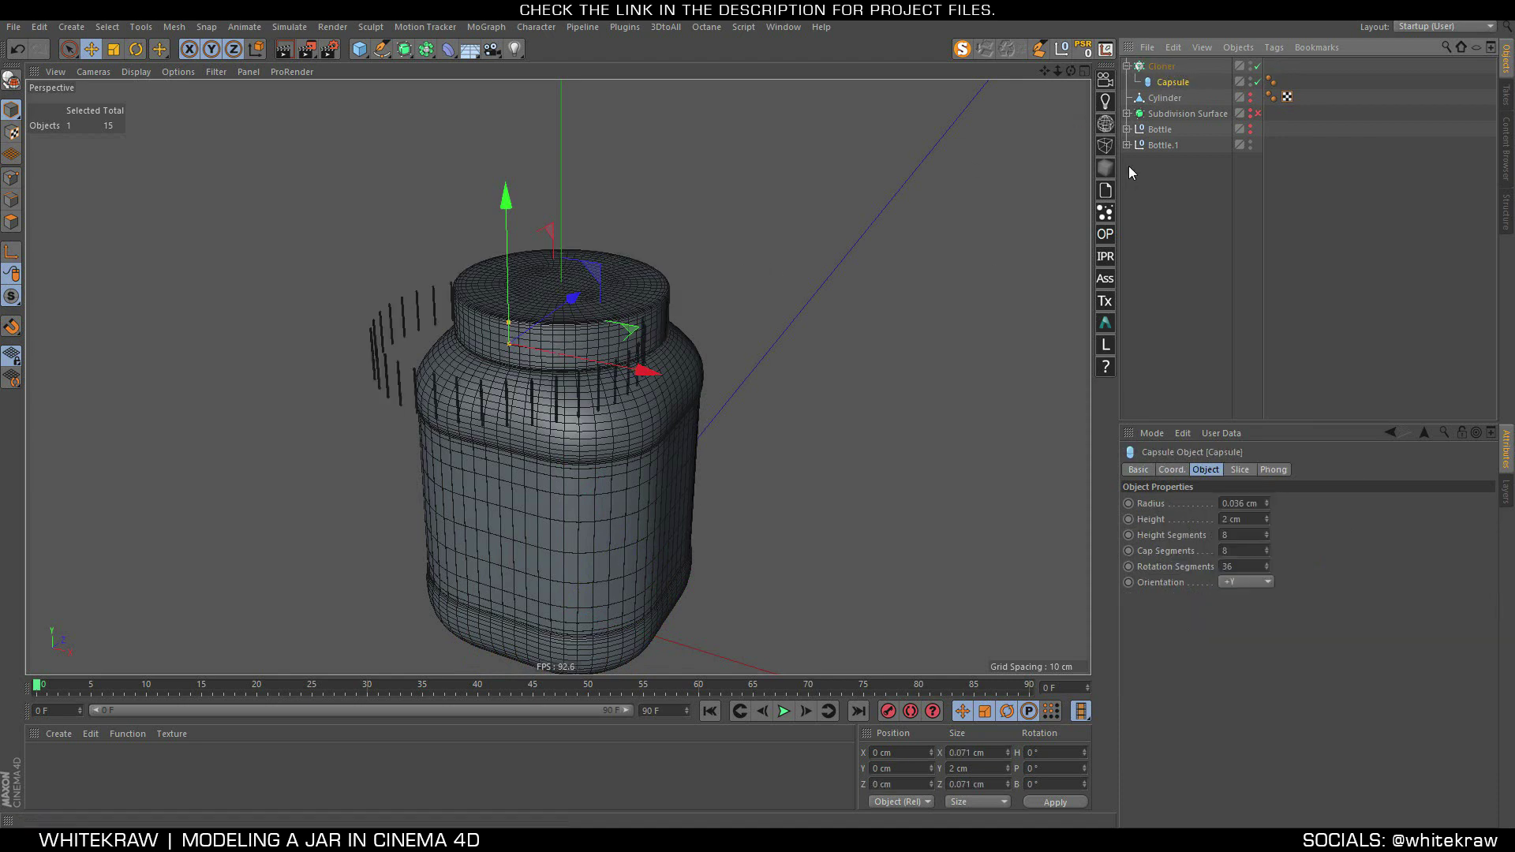
left_click(1171, 470)
left_click(1175, 69)
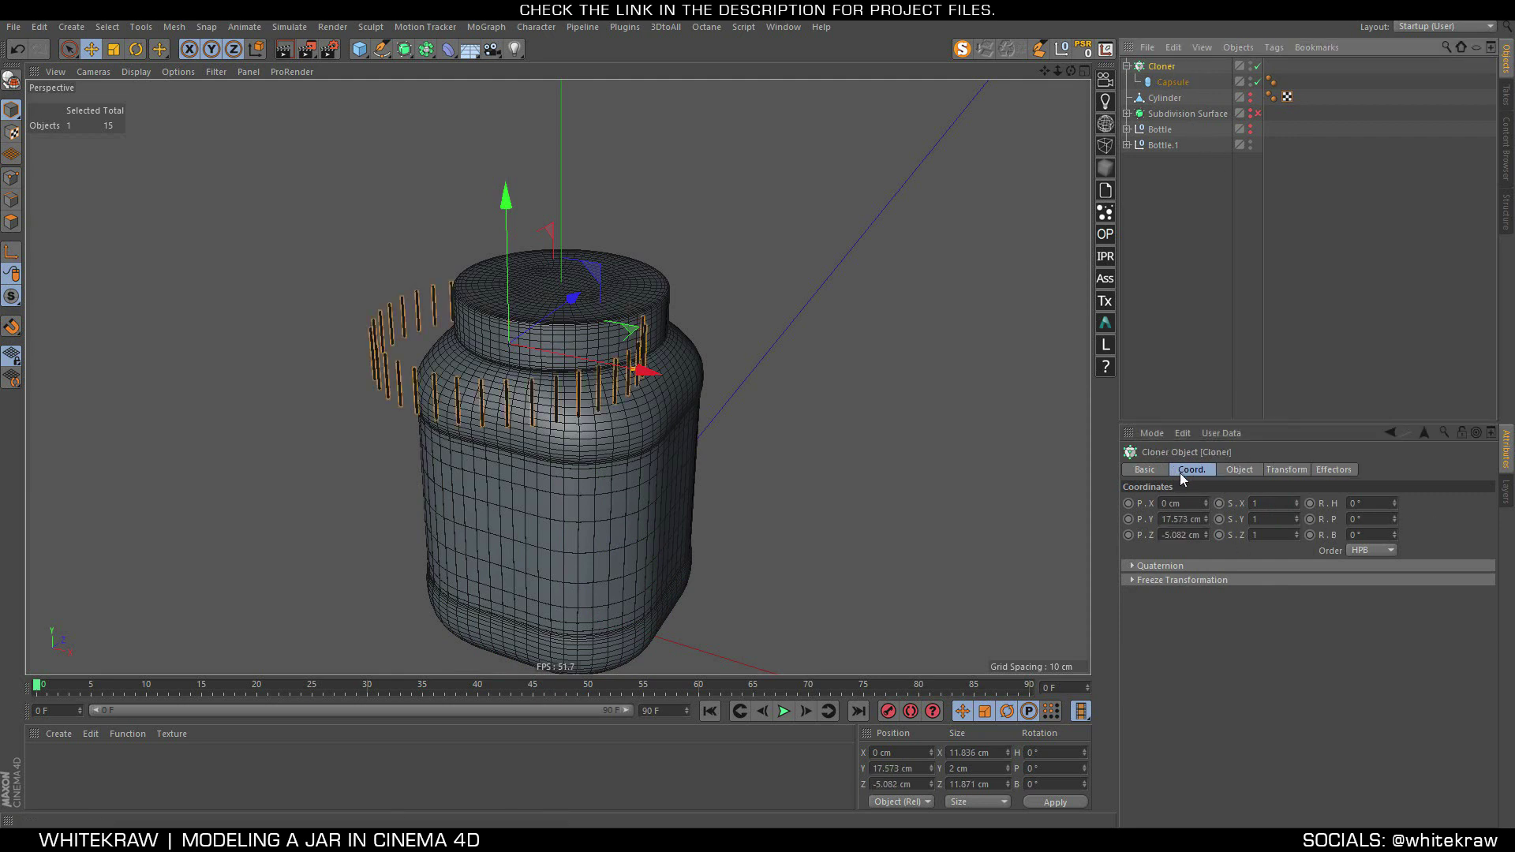
left_click(1175, 534)
type("0")
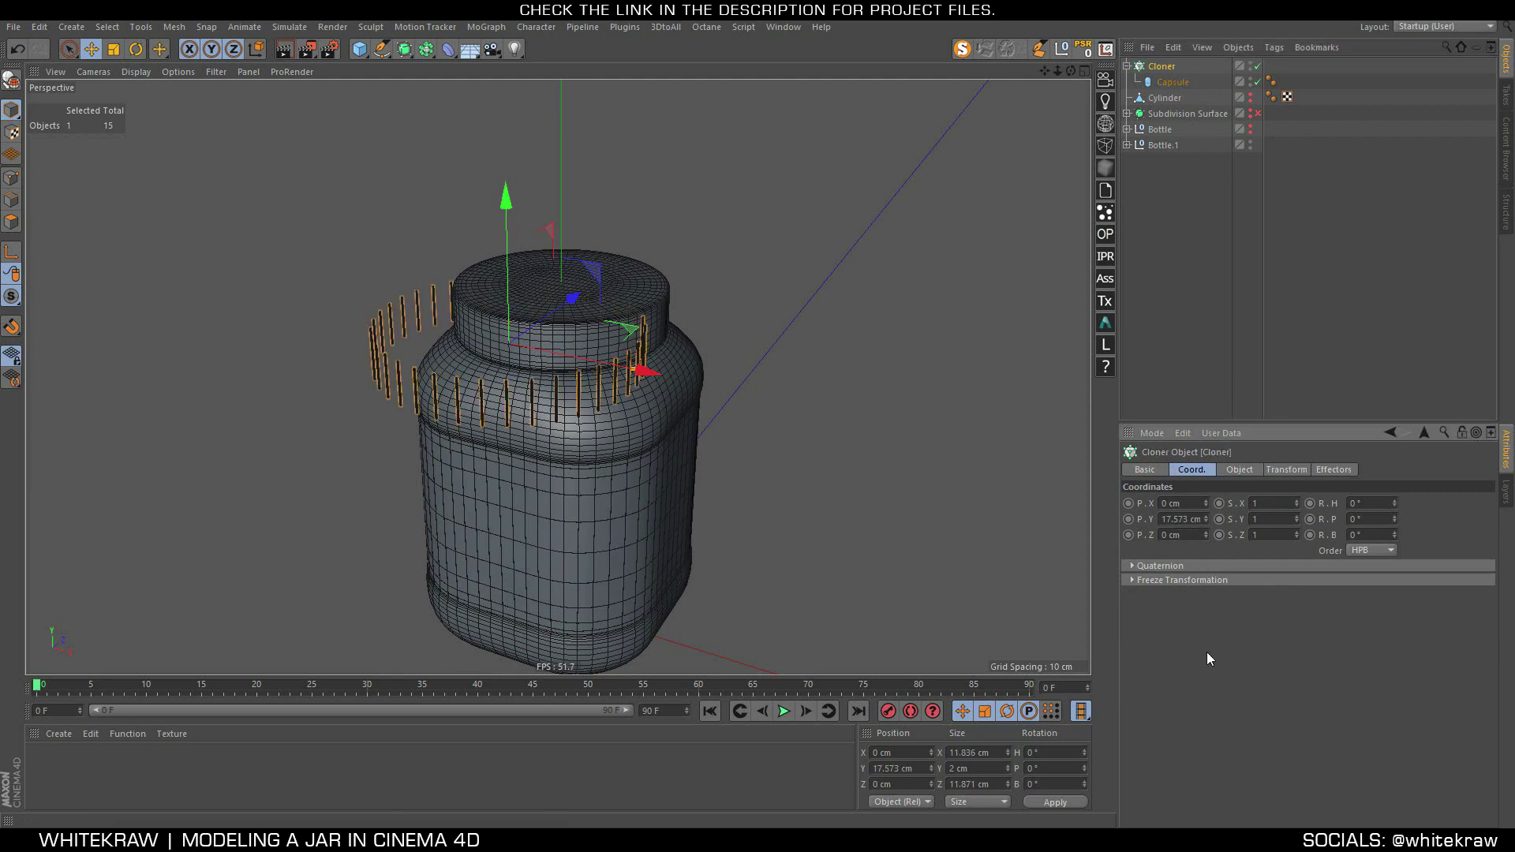
scroll(546, 354, "up", 5)
scroll(631, 265, "up", 3)
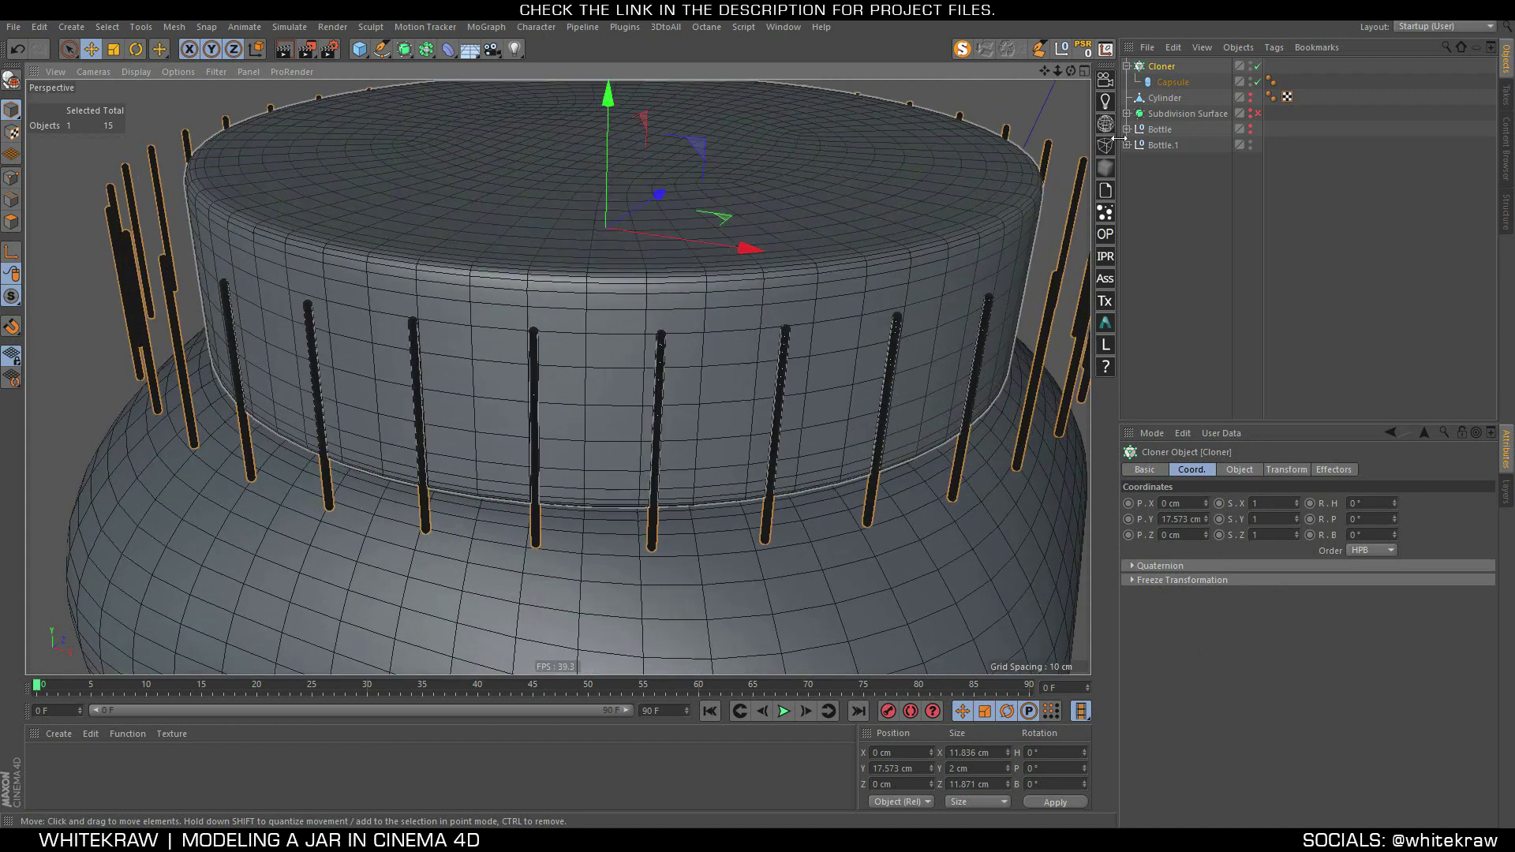
Reduce the Cloner radius from 5.9 to 5.1 cm and view the lid from a low side angle
left_click(1239, 470)
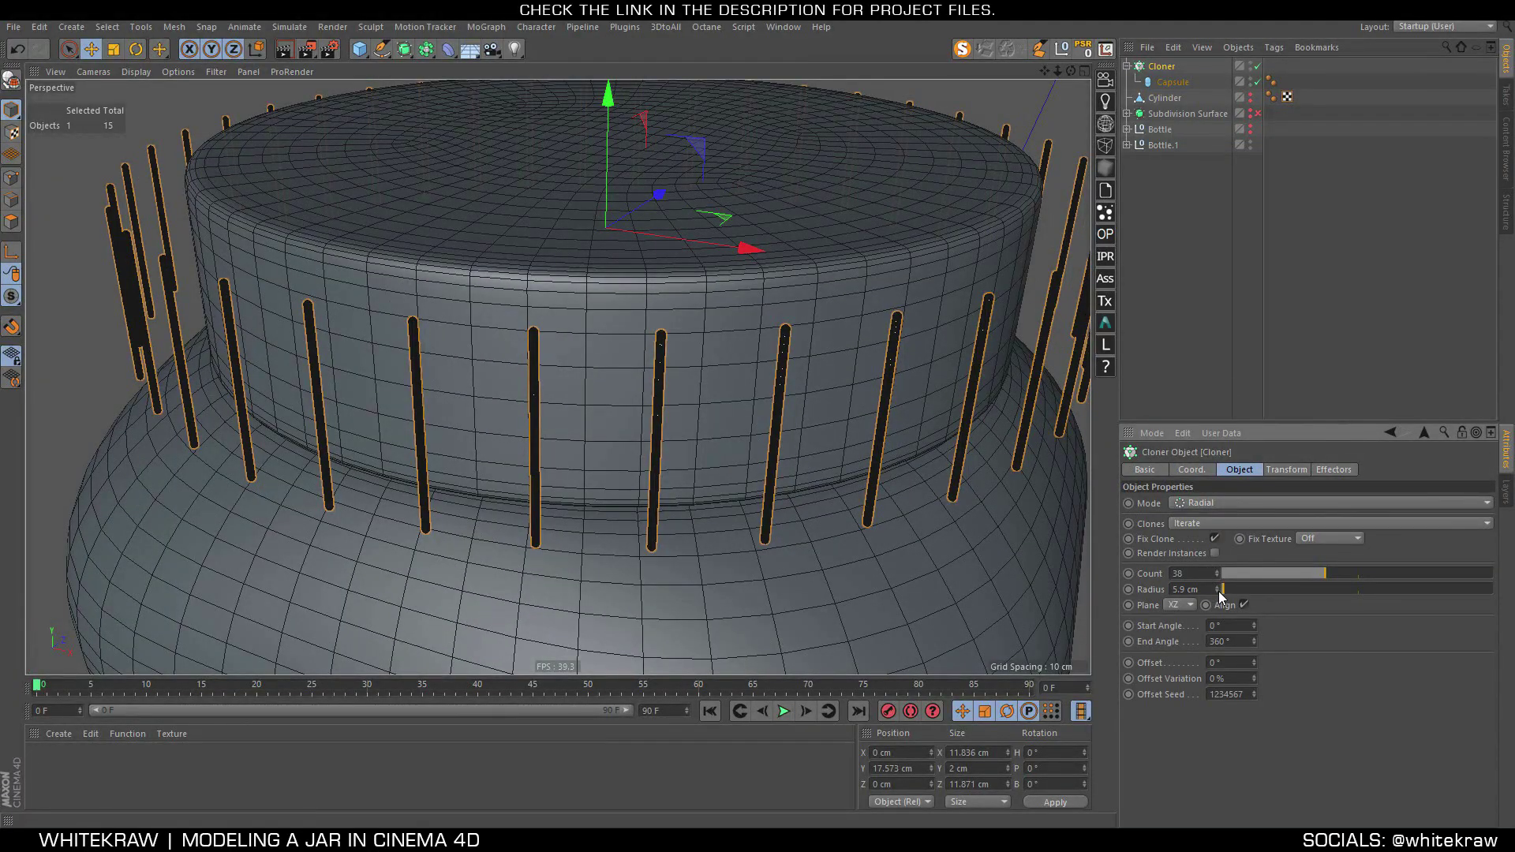
left_click_drag(1217, 589, 1219, 593)
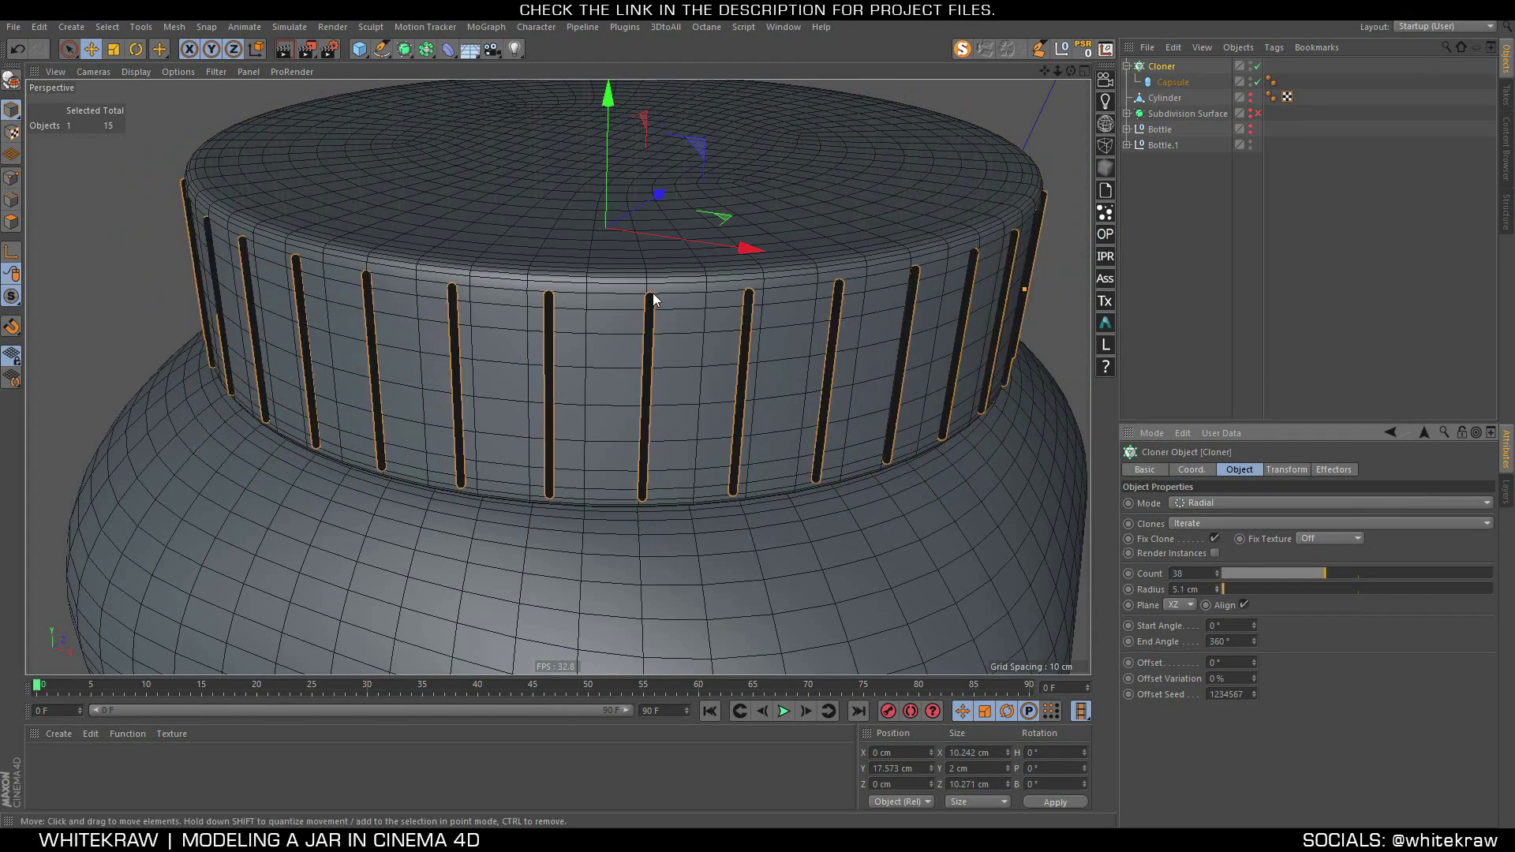
scroll(770, 226, "up", 5)
scroll(666, 312, "up", 5)
left_click_drag(666, 312, 663, 311, "alt")
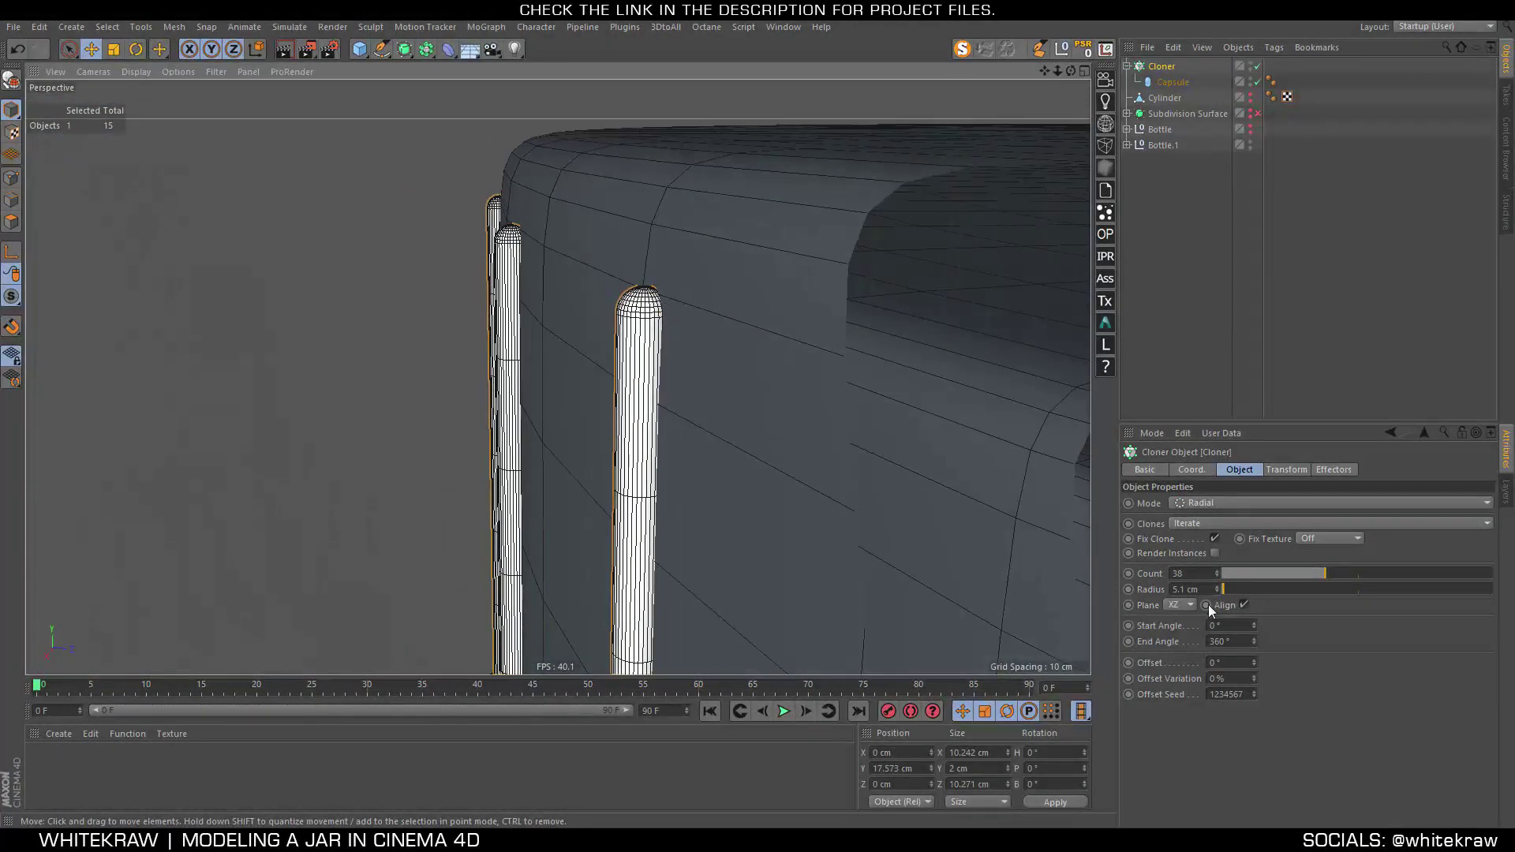
Set the Project Settings View Clipping to Small
key("ctrl+d")
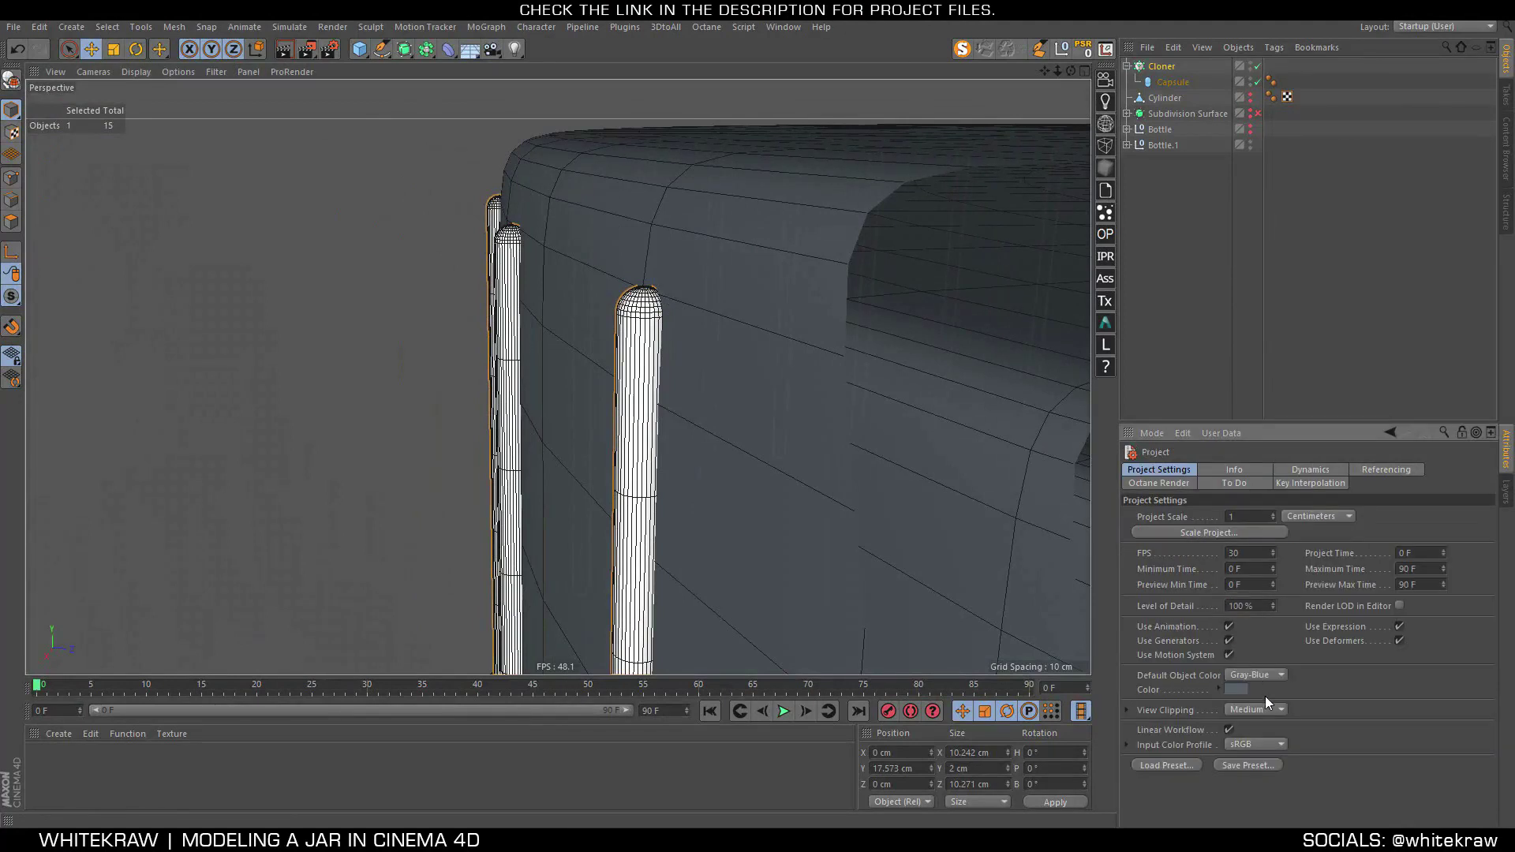
left_click(1254, 709)
left_click(1253, 736)
scroll(686, 350, "down", 1)
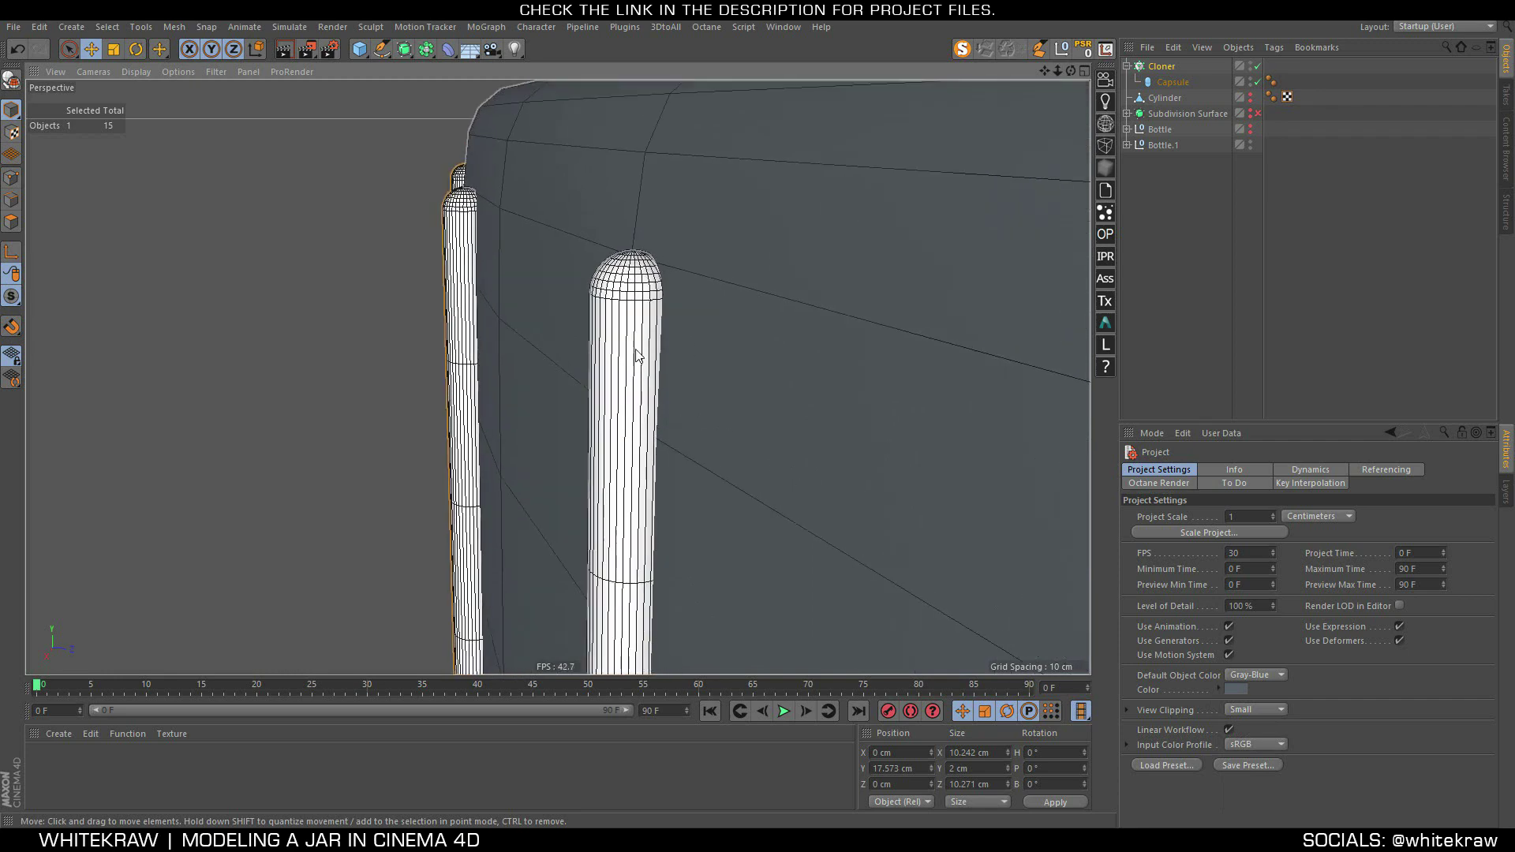
scroll(699, 377, "down", 2)
scroll(670, 406, "down", 3)
scroll(642, 434, "down", 1)
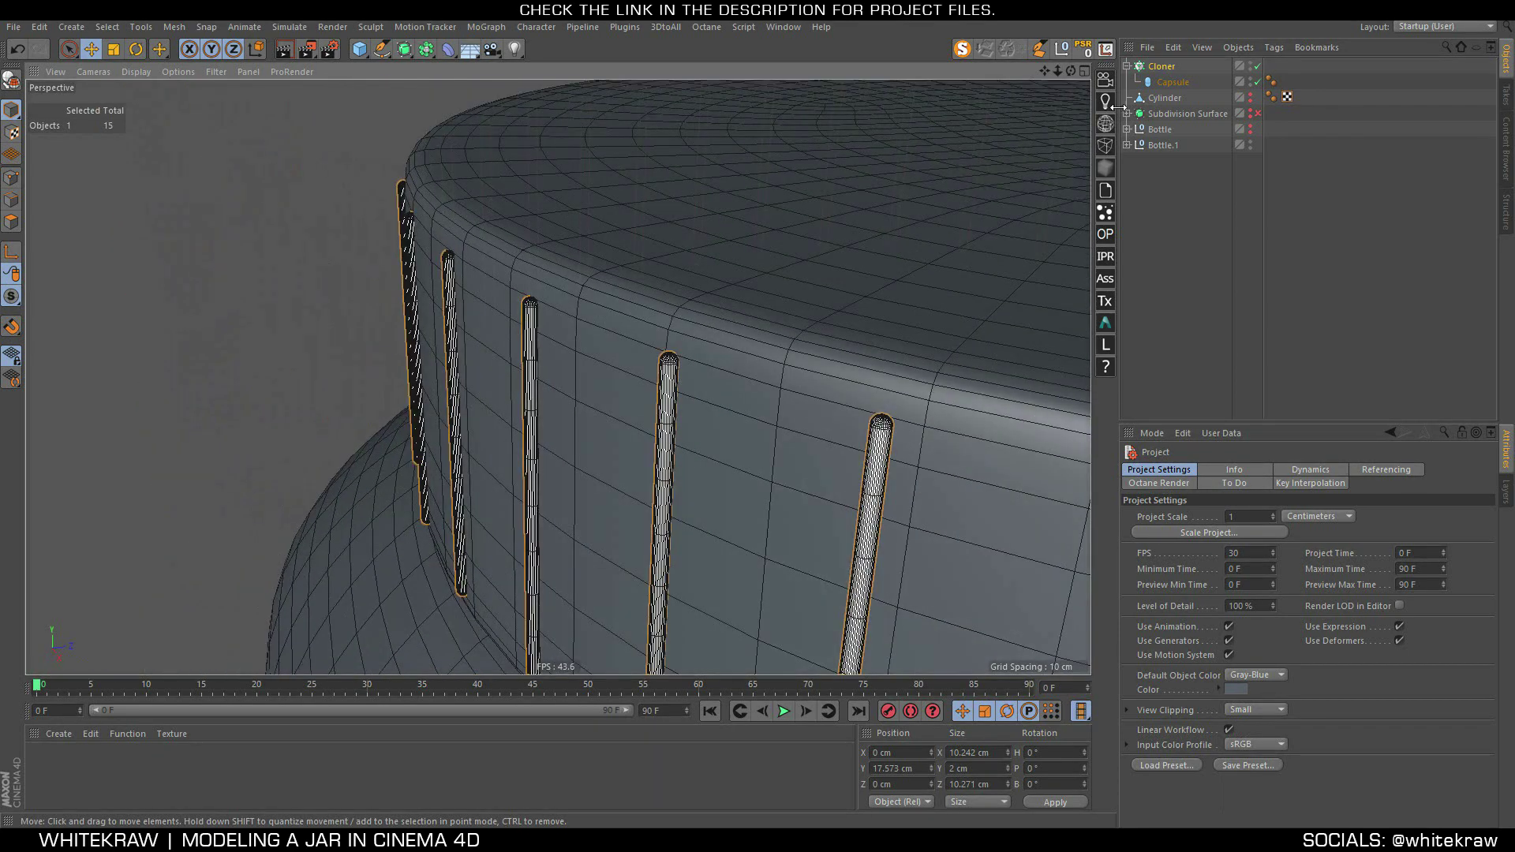
Adjust the Cloner radius to 5 cm, then 5.05 cm, finally 5.08 cm
left_click(1166, 65)
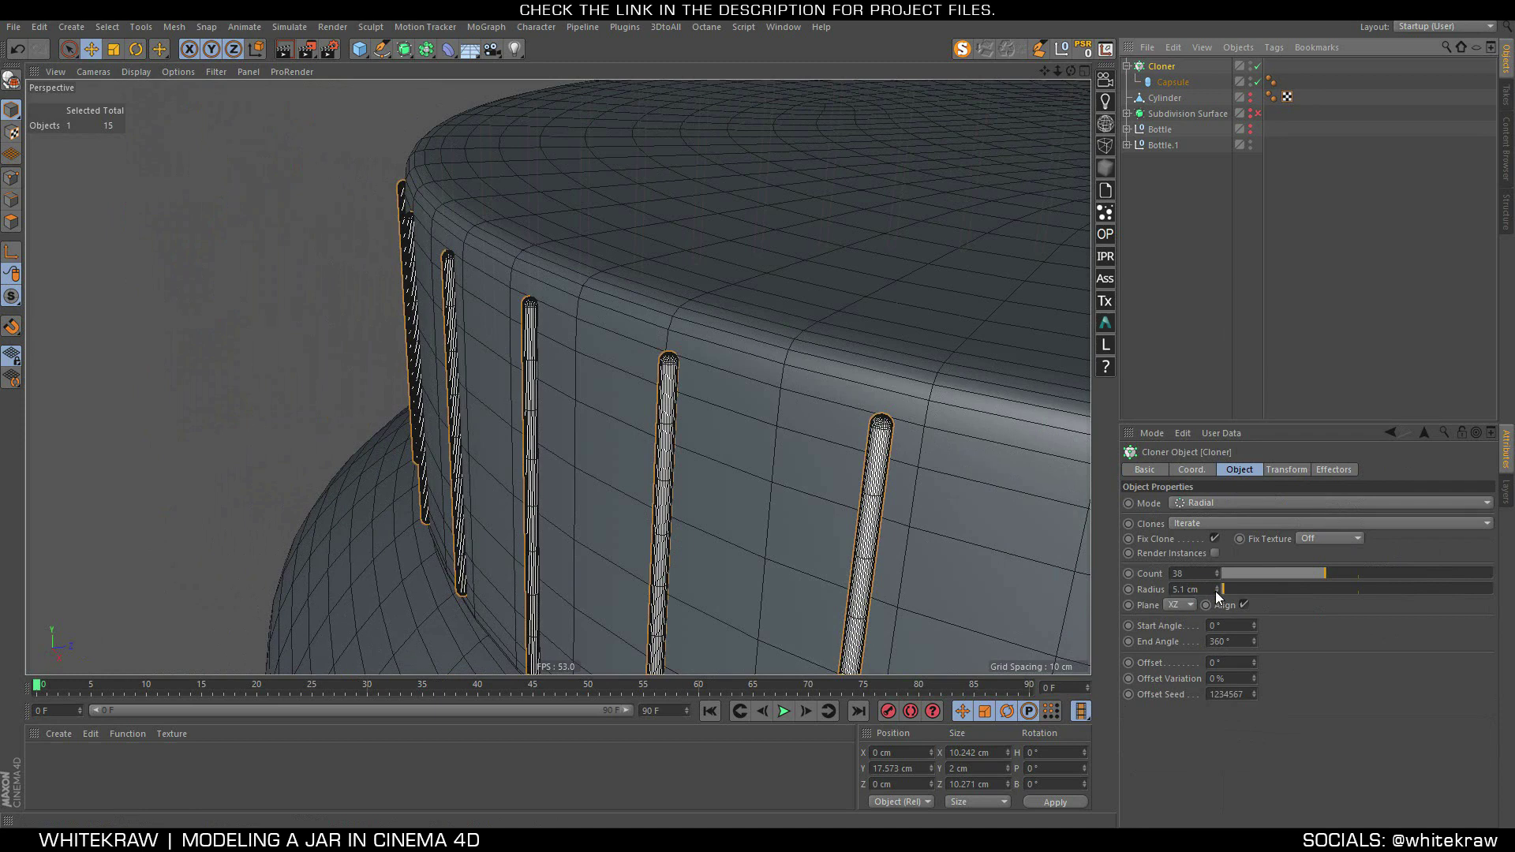
left_click_drag(1216, 591, 1217, 578)
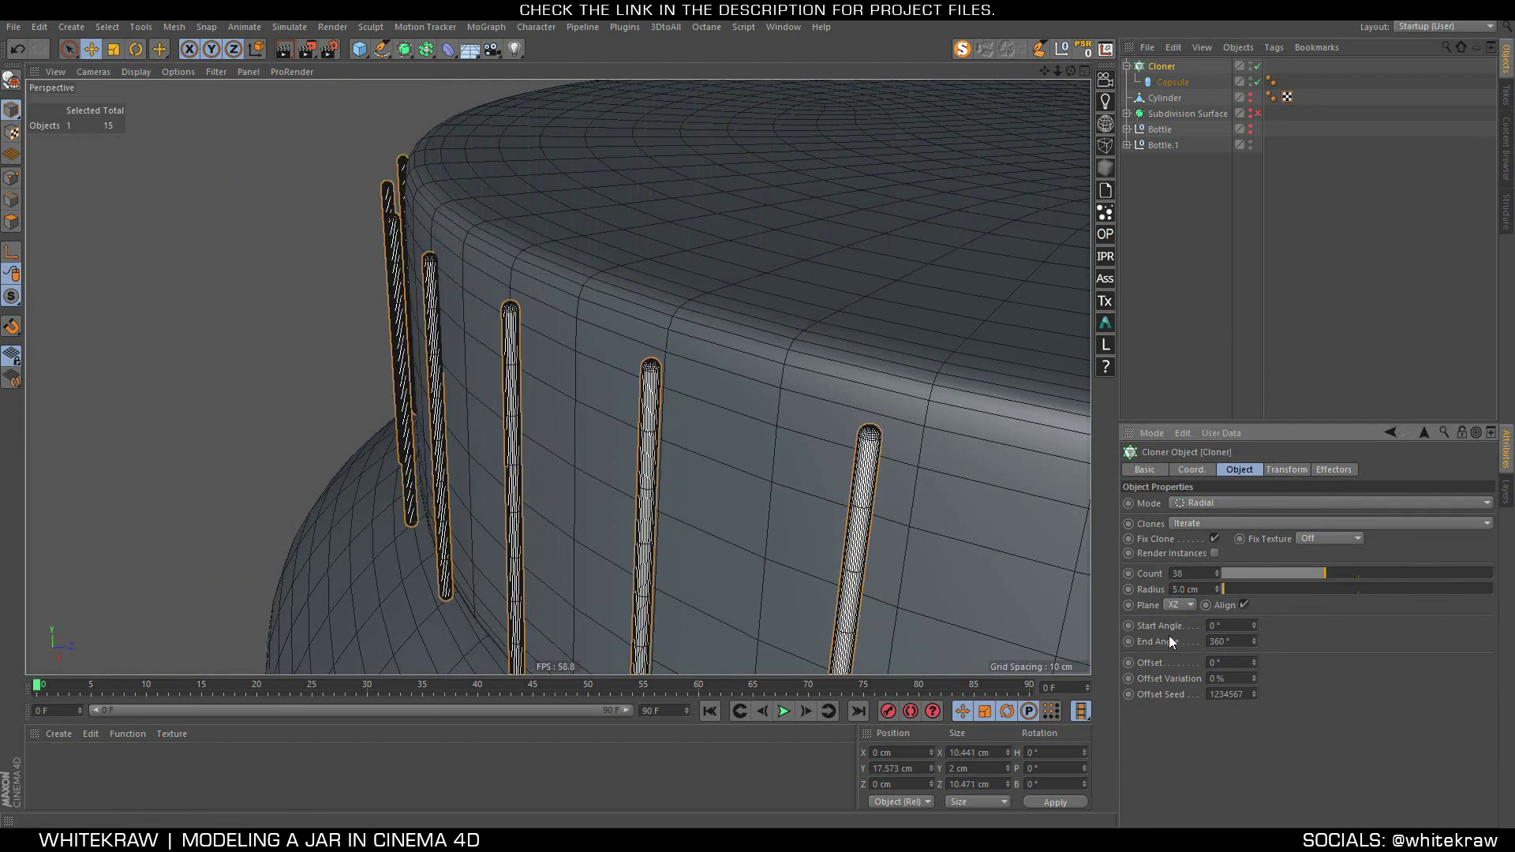
key("Return")
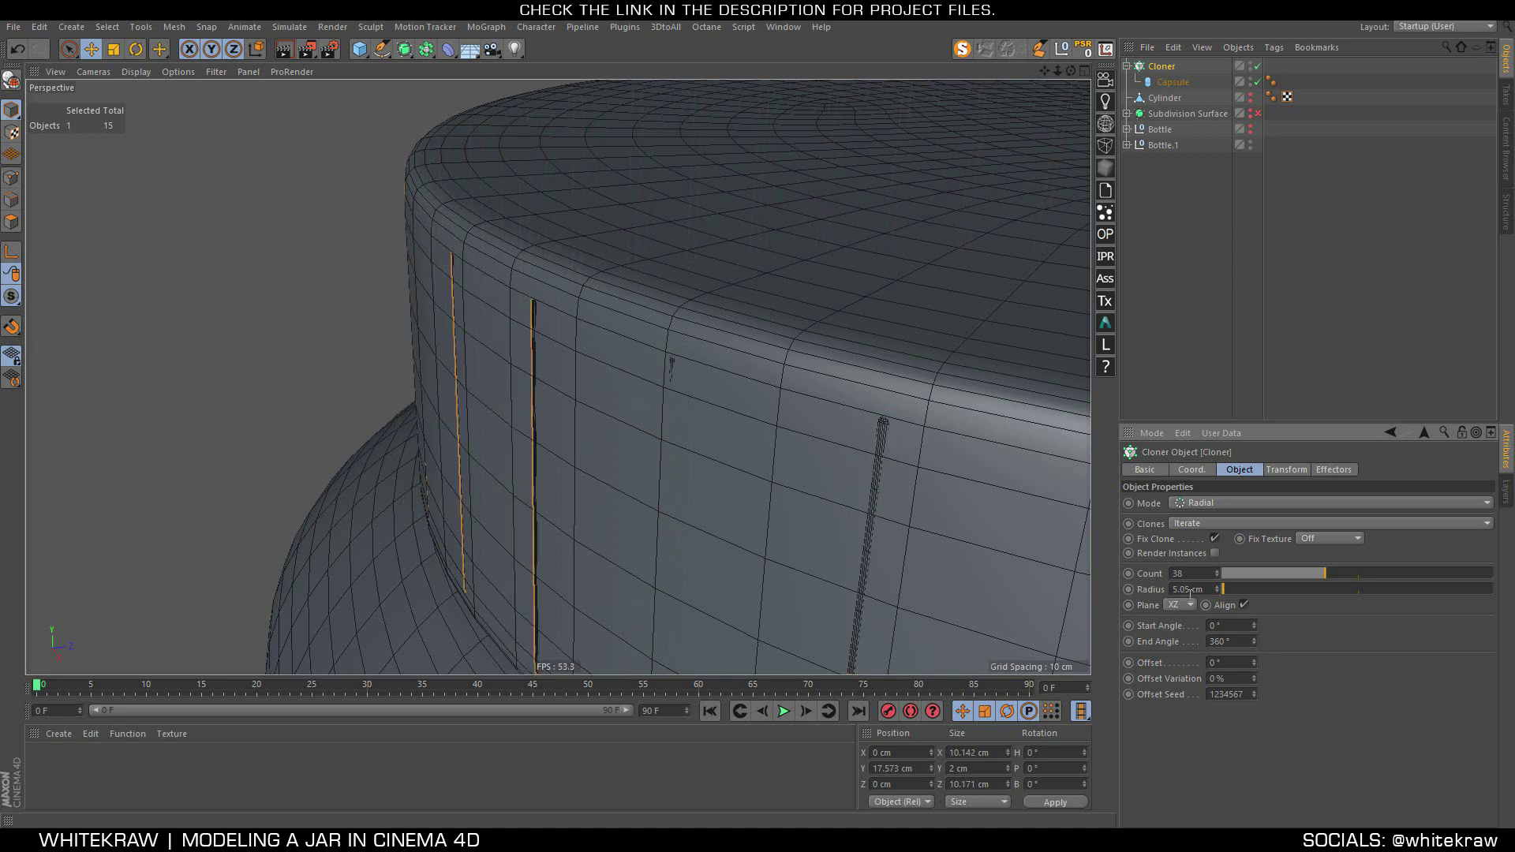
key("Return")
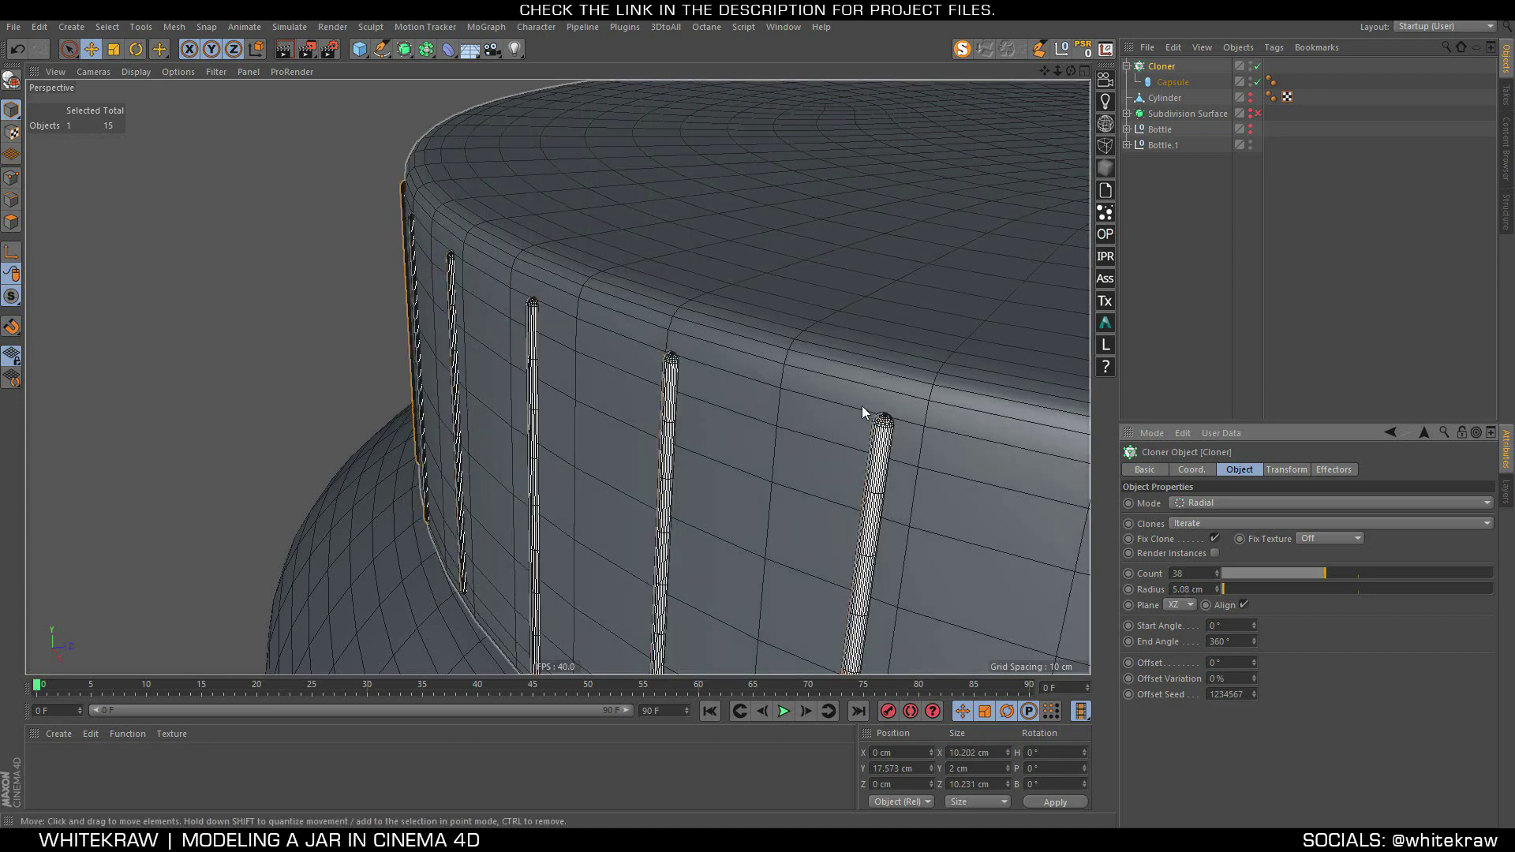
scroll(862, 405, "up", 5)
scroll(1015, 414, "up", 3)
scroll(808, 383, "down", 3)
scroll(751, 332, "down", 3)
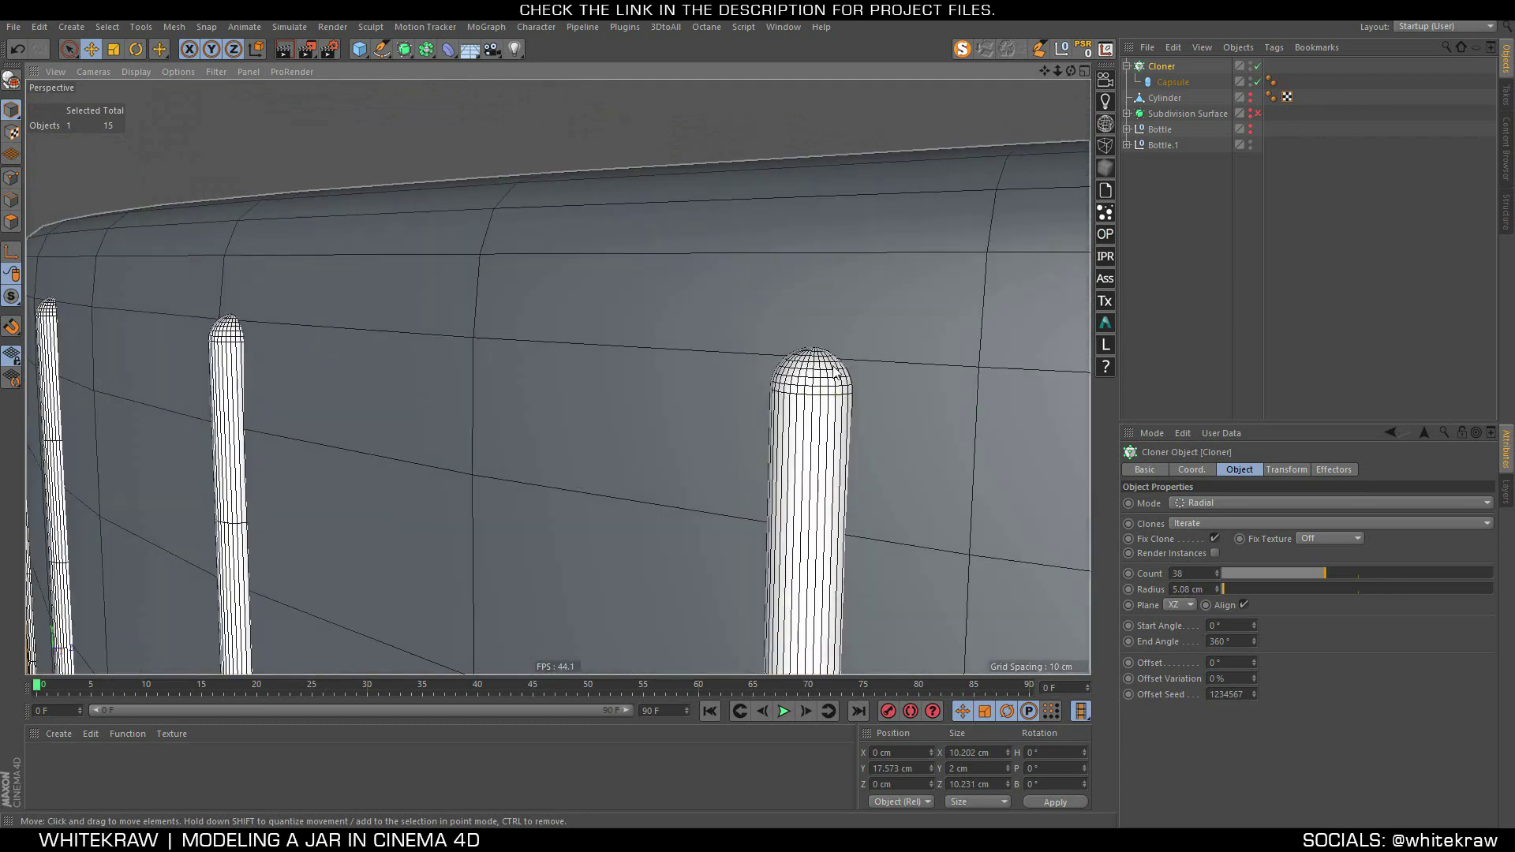
scroll(734, 378, "down", 3)
scroll(702, 410, "down", 2)
Give the Capsule 1 height segment, 4 cap segments and 16 rotation segments
left_click(1173, 82)
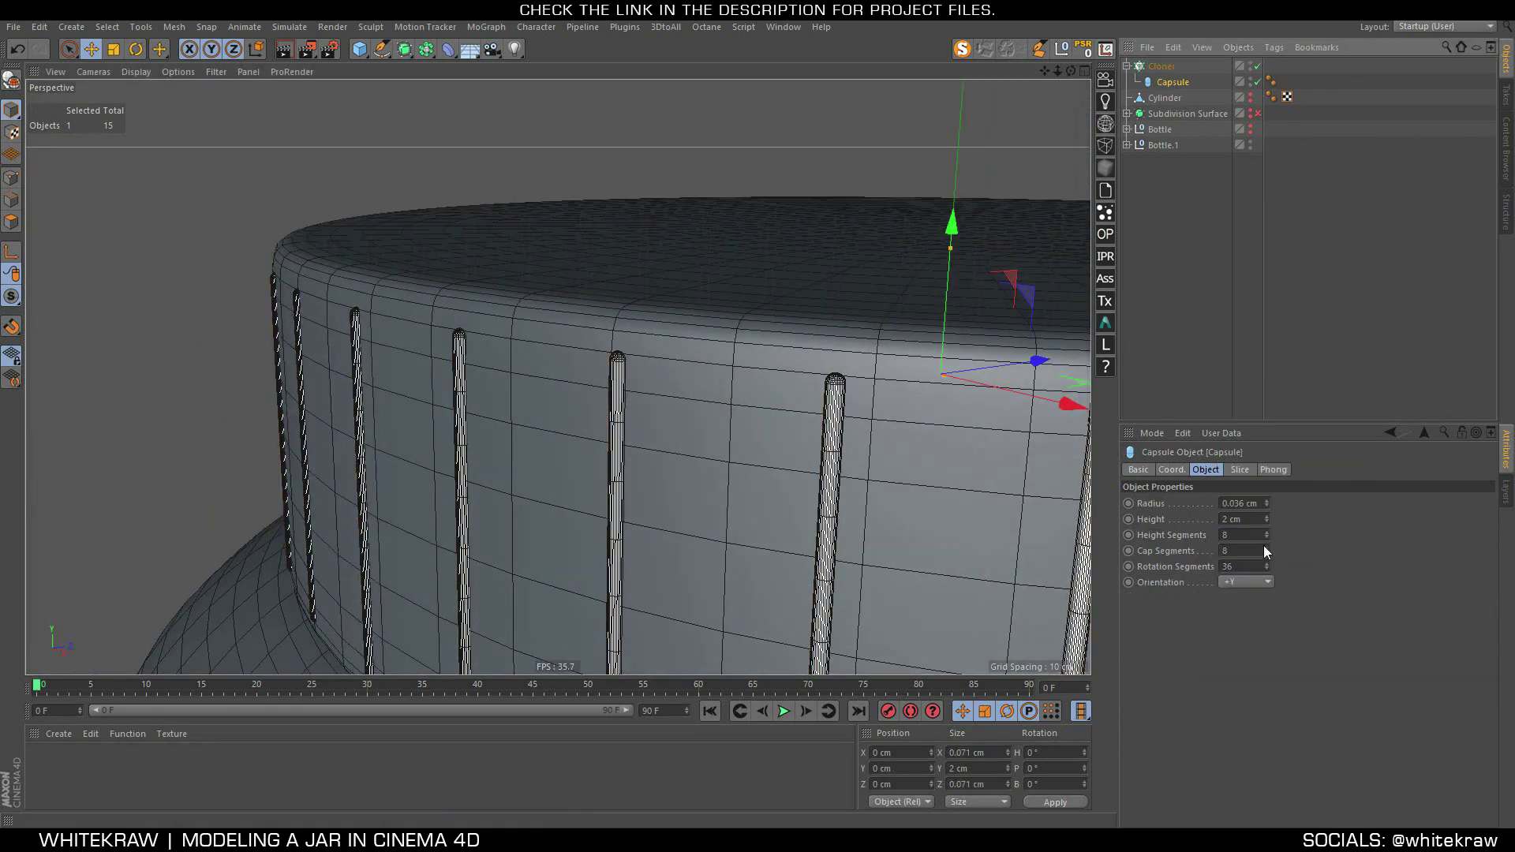
left_click_drag(1266, 536, 1266, 568)
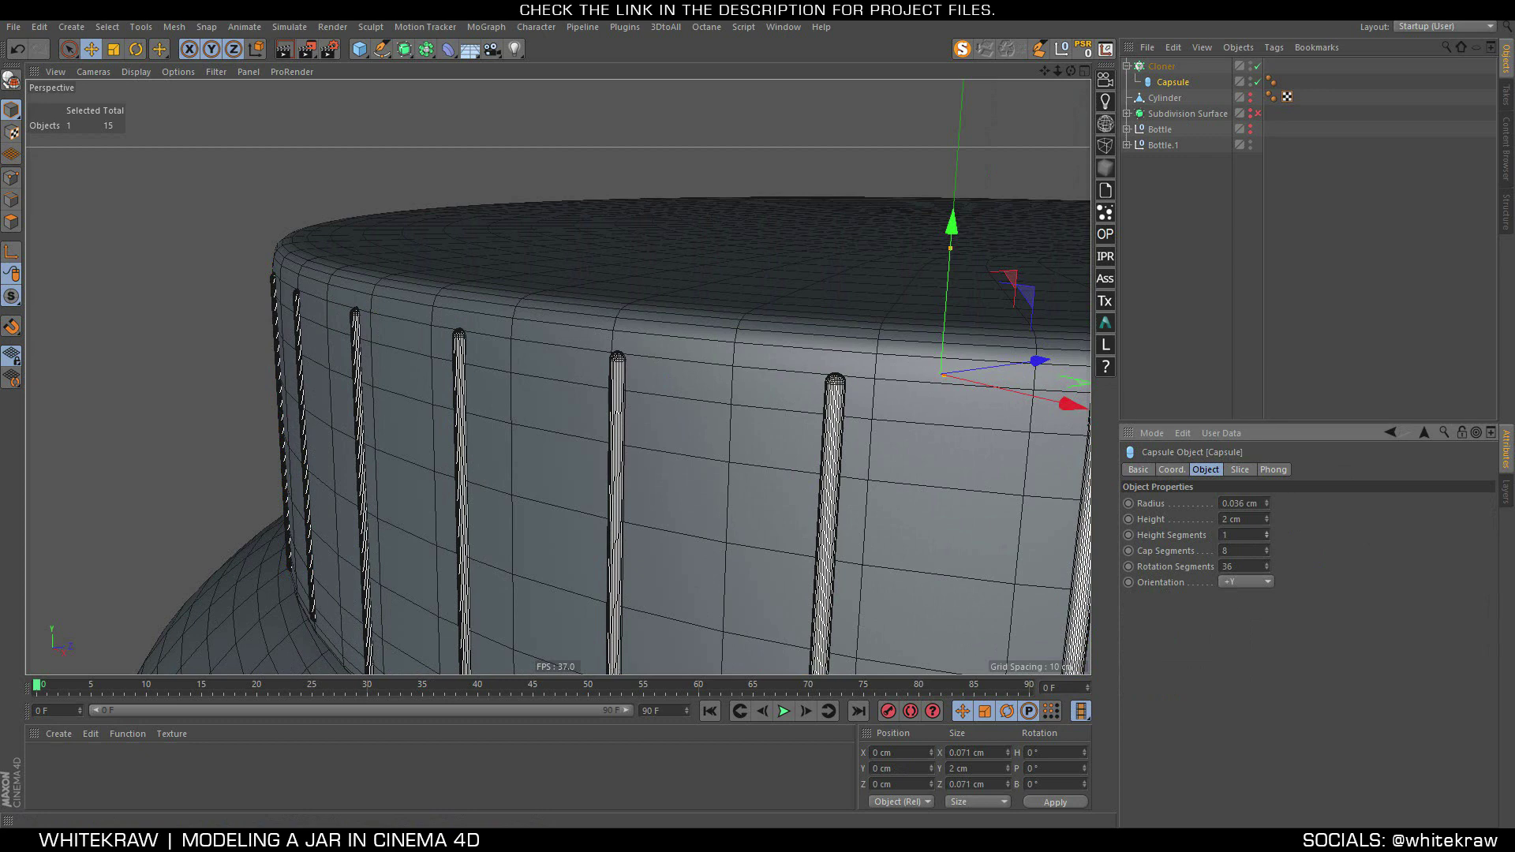
left_click(1266, 553)
left_click(1267, 553)
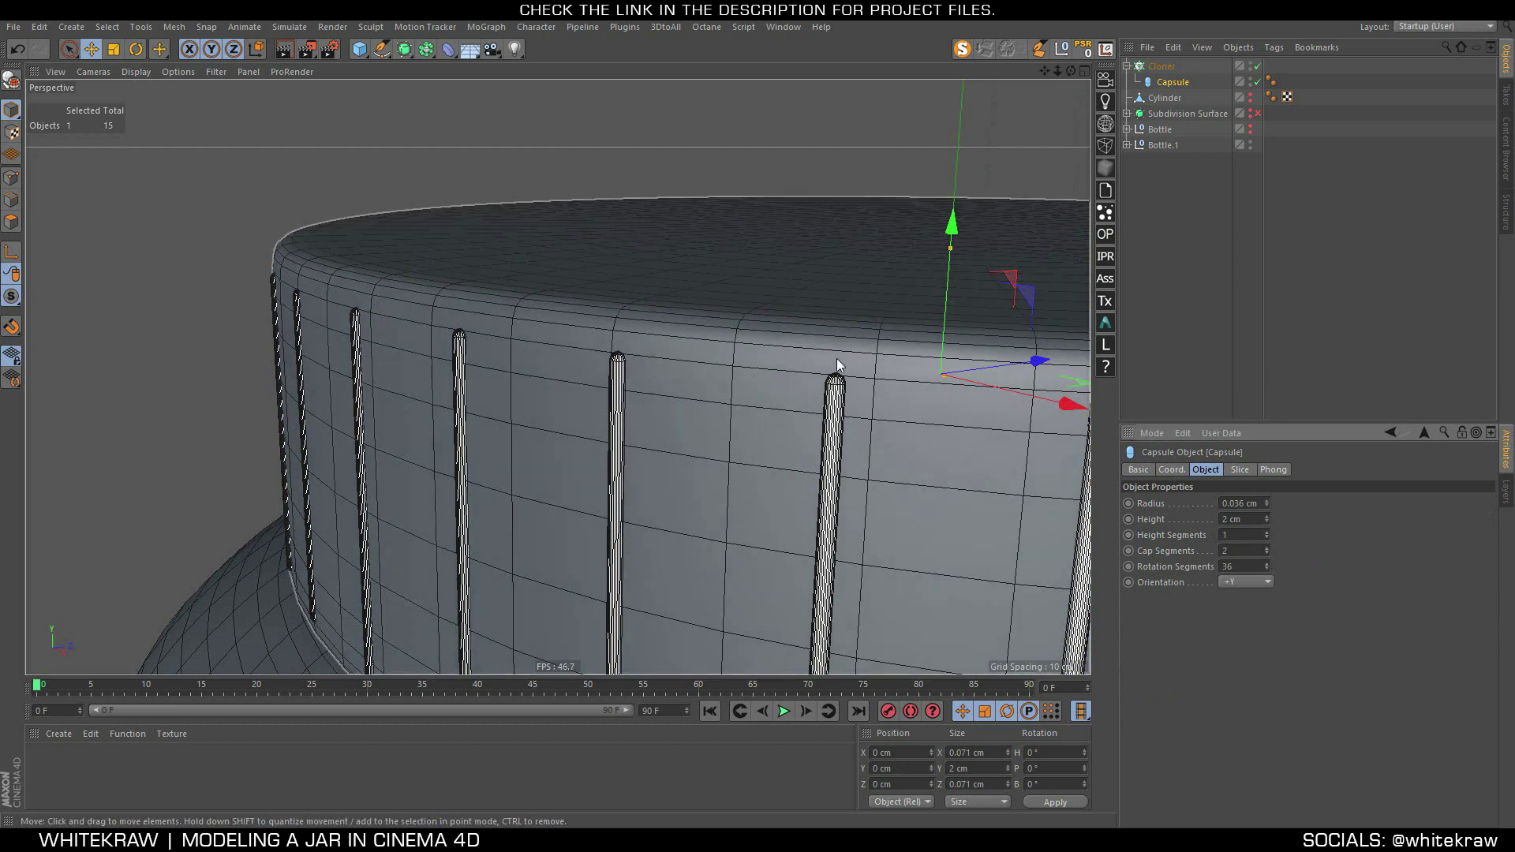
scroll(836, 358, "up", 3)
scroll(893, 345, "up", 2)
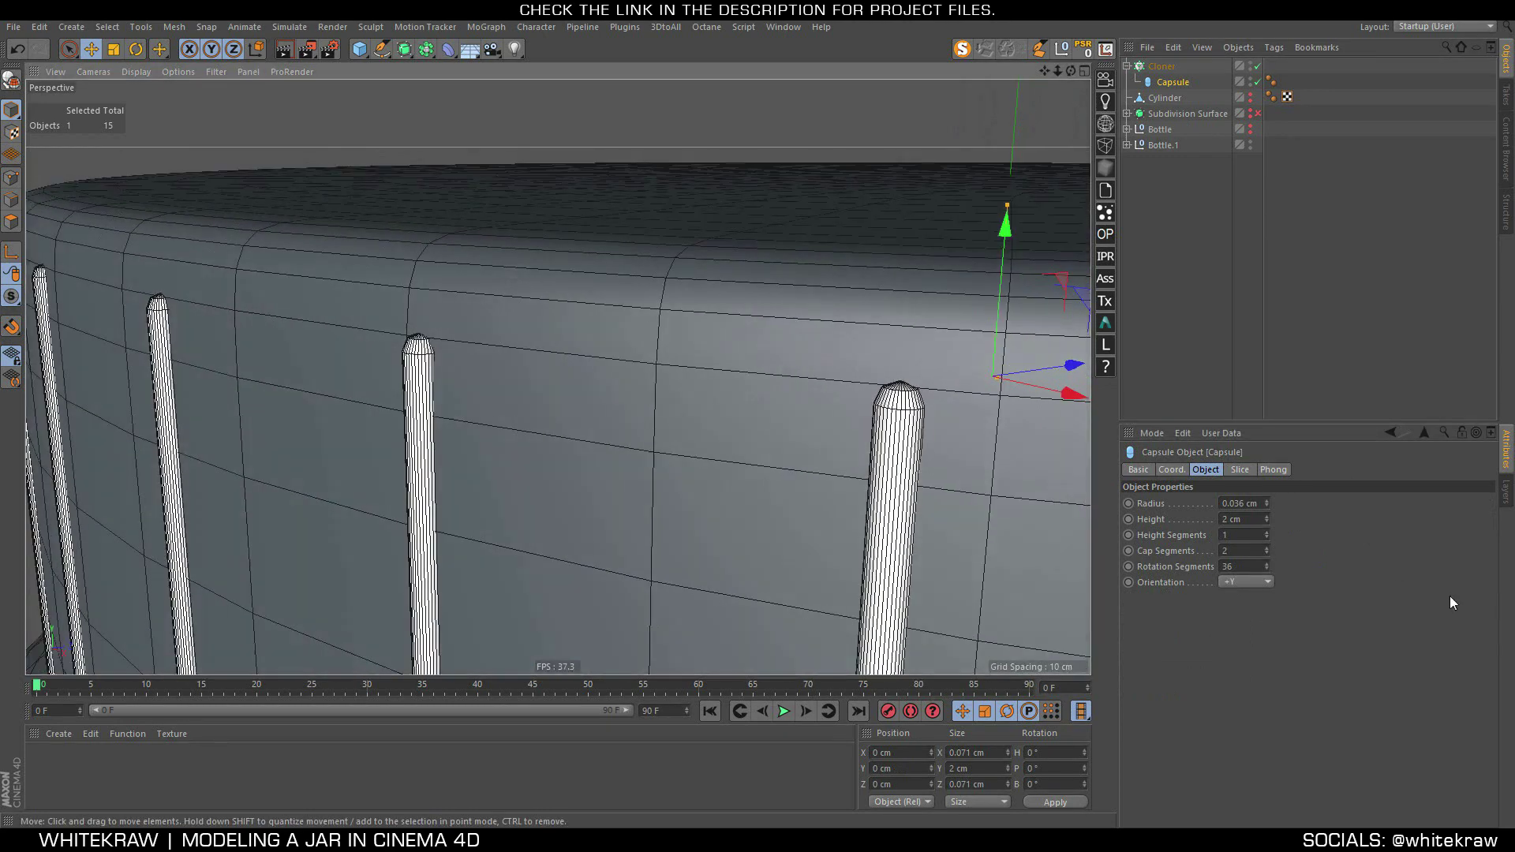
left_click(1266, 548)
left_click(1267, 549)
type("16")
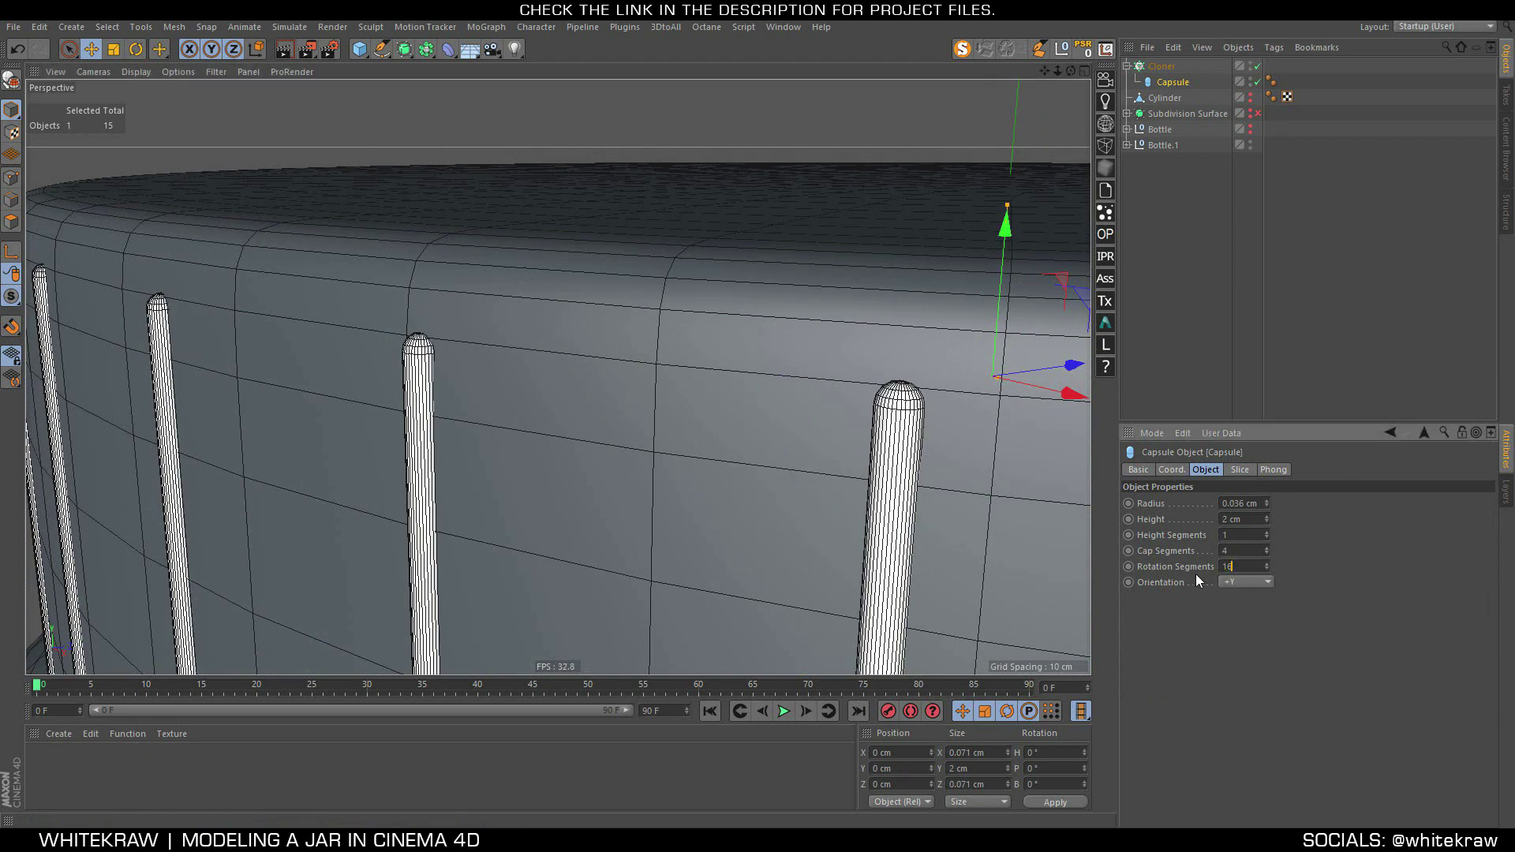
scroll(552, 332, "down", 5)
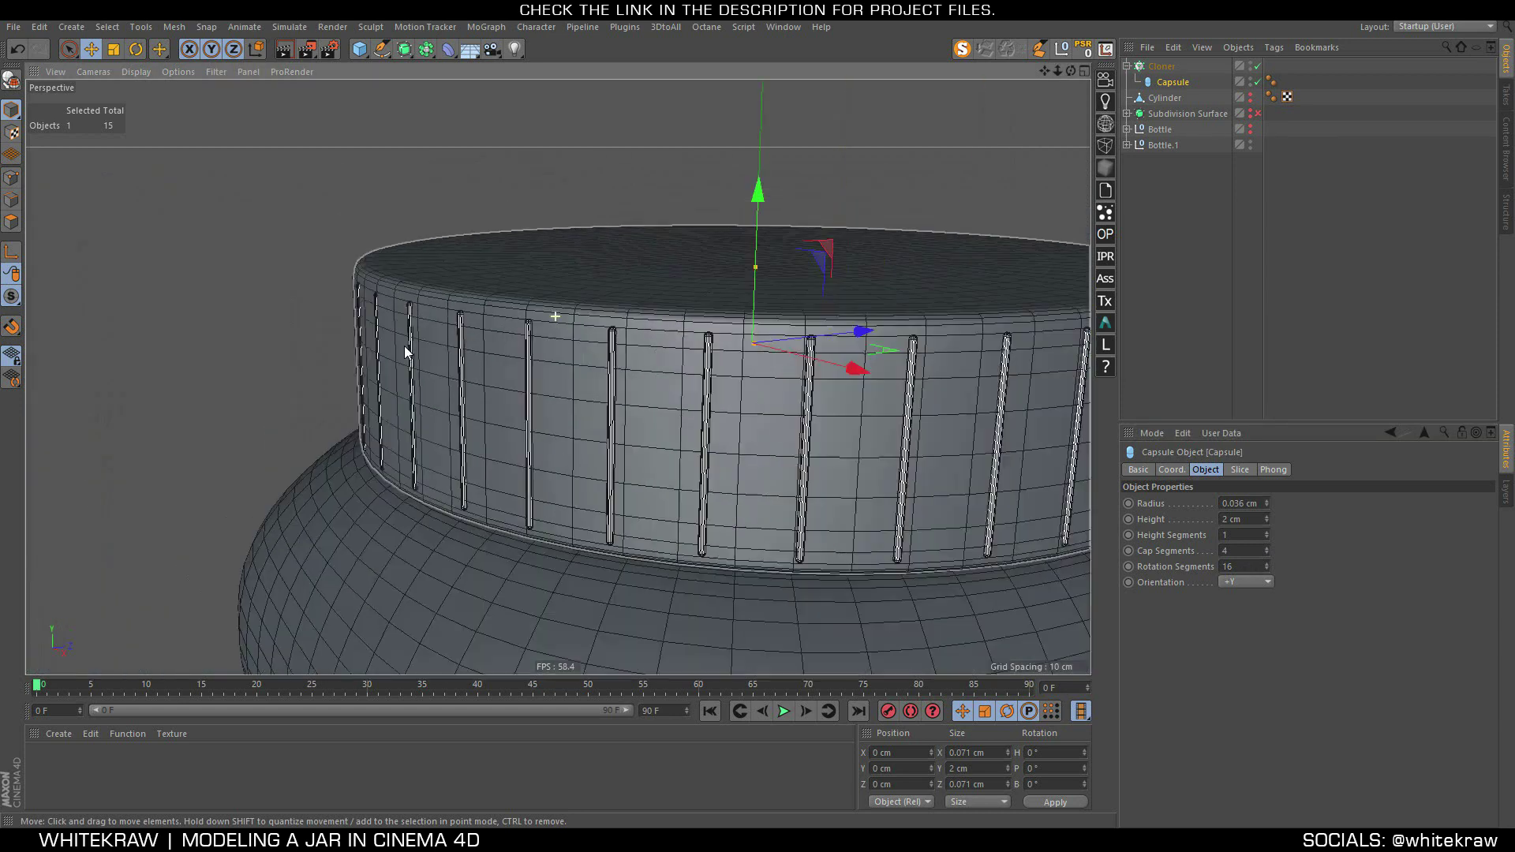
left_click_drag(451, 355, 601, 390, "alt")
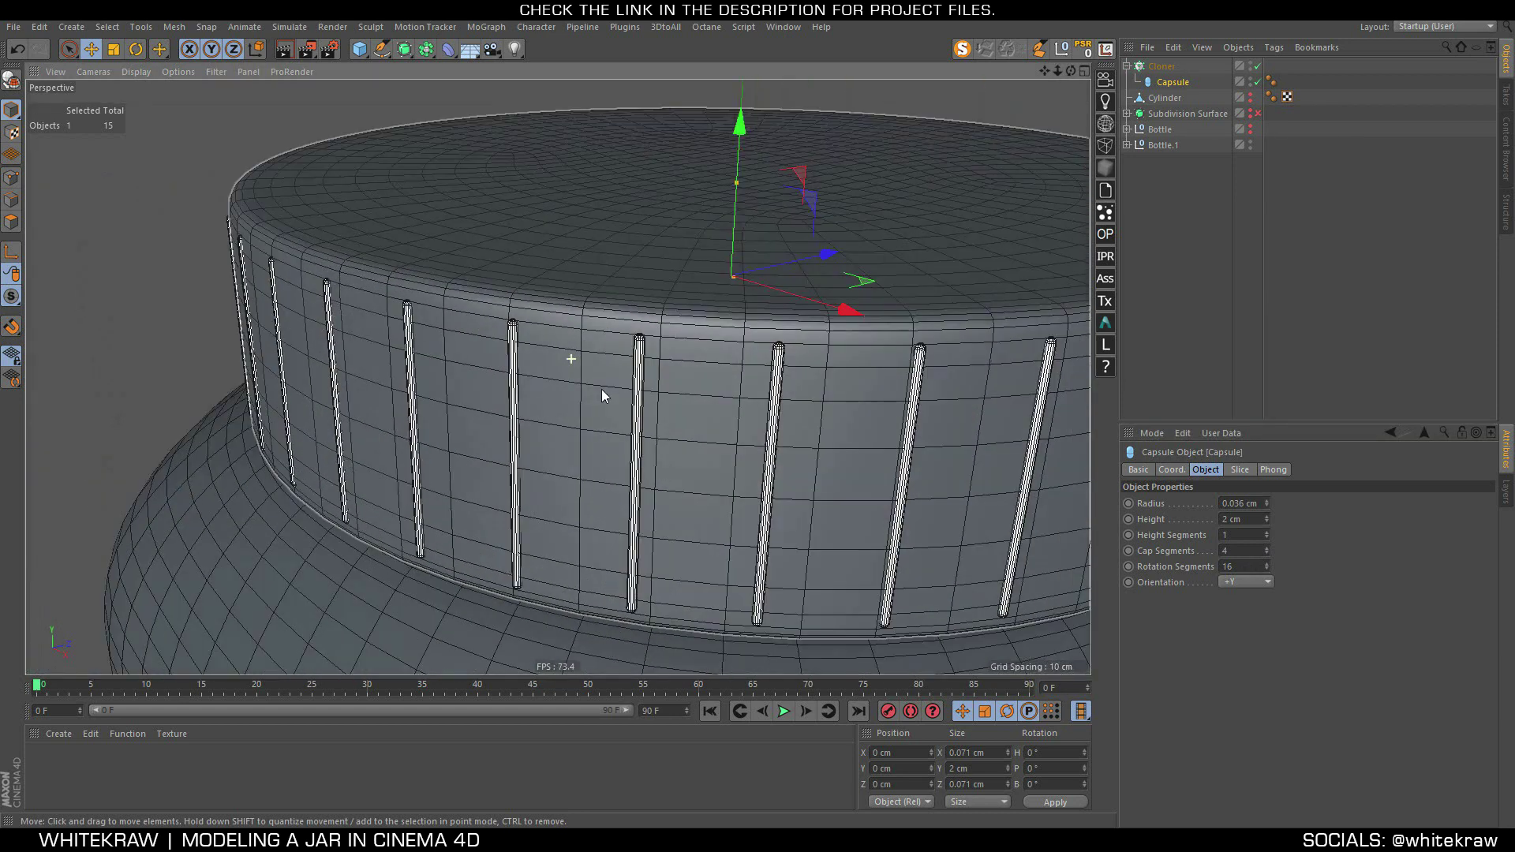
left_click(1161, 66)
Raise the Cloner count to 100, enable Render Instances, then commit 200 clones
double_click(1188, 574)
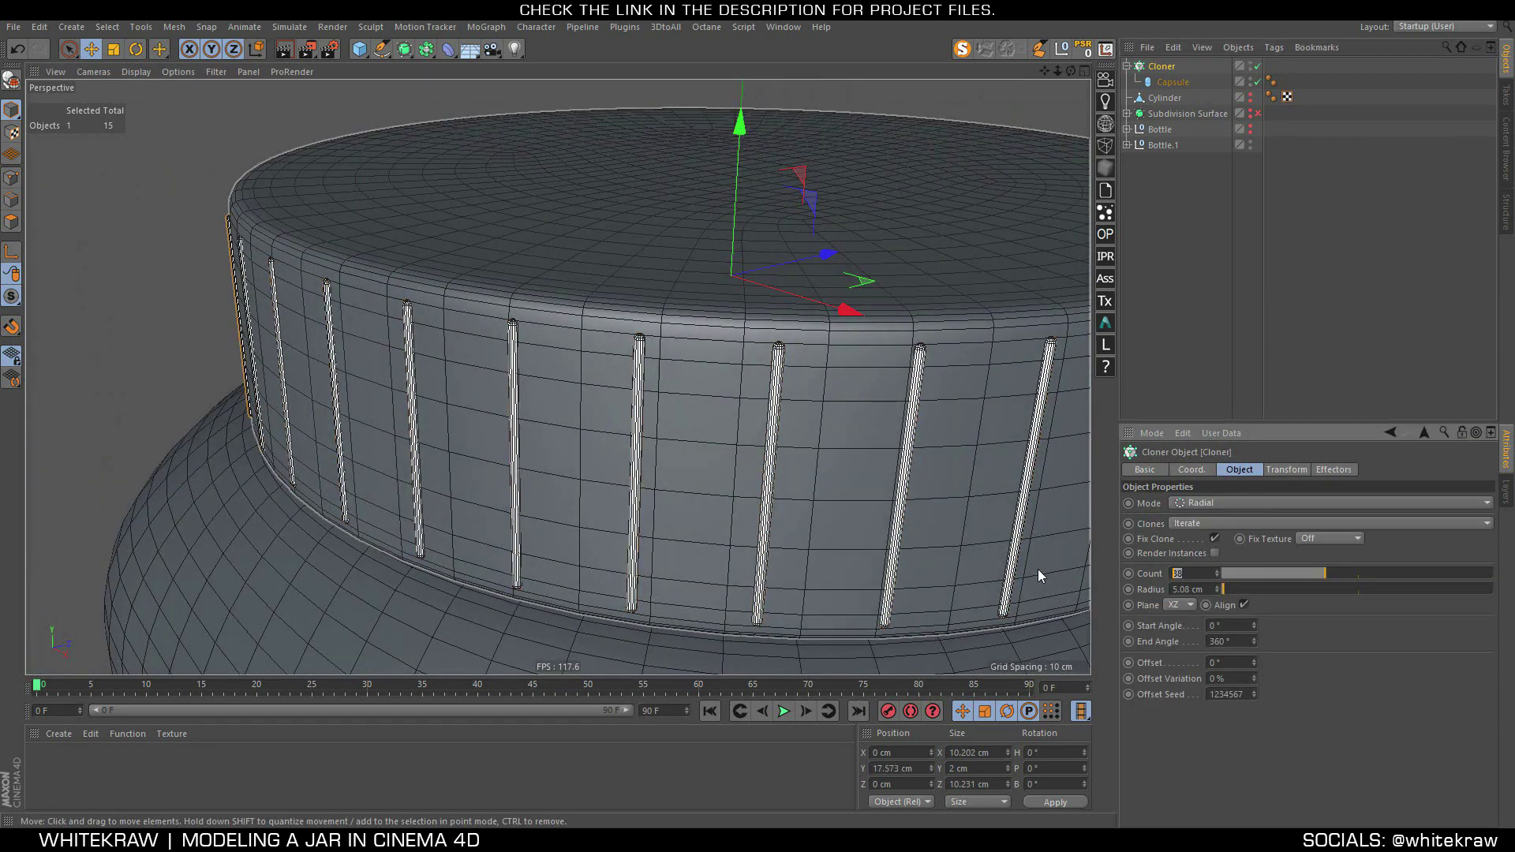
type("100")
key("Return")
scroll(886, 376, "down", 5)
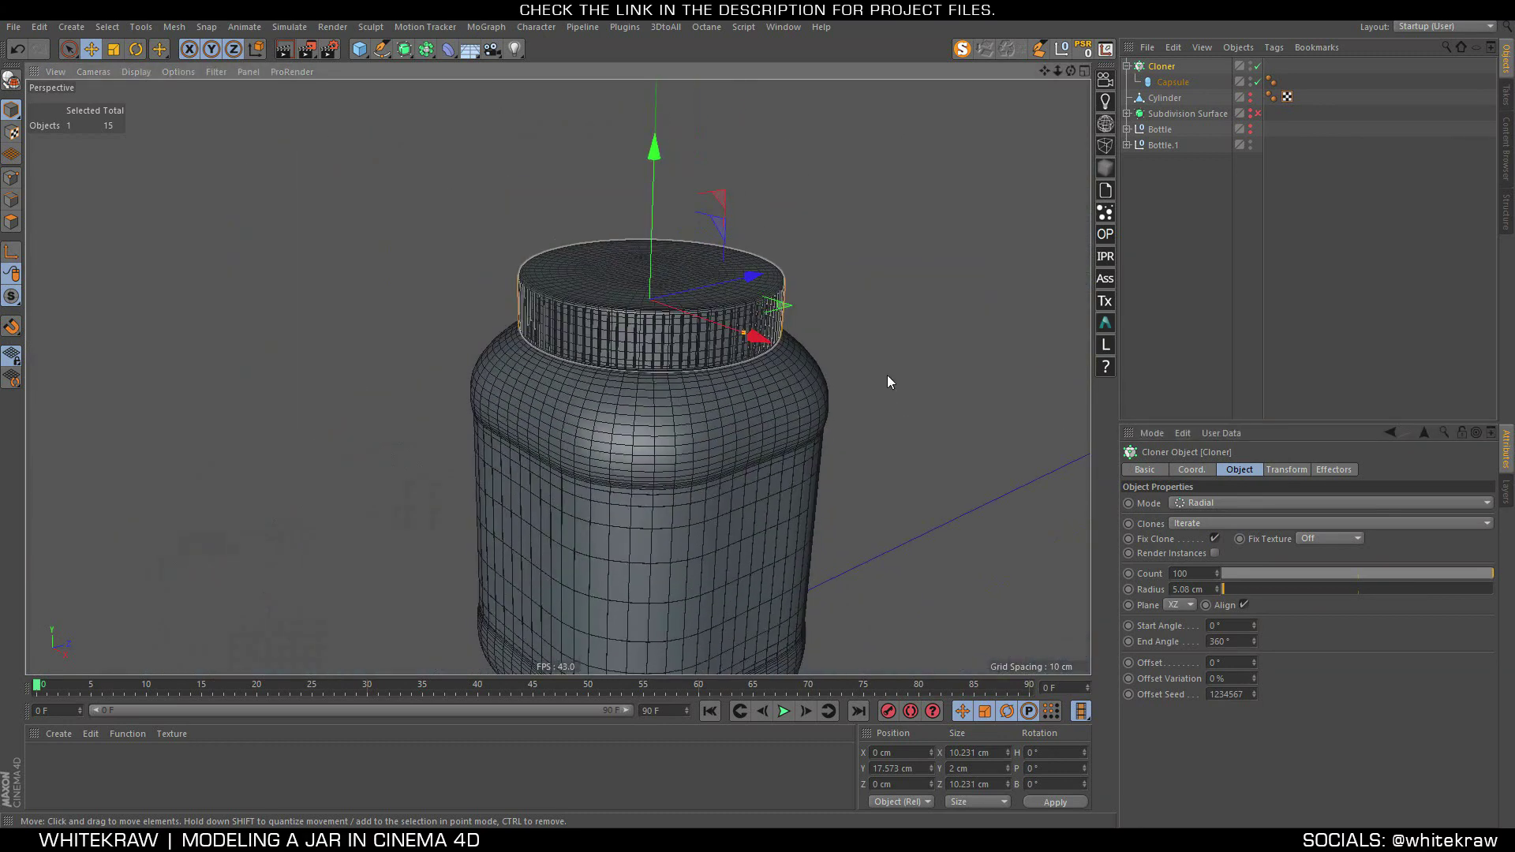
left_click(1170, 379)
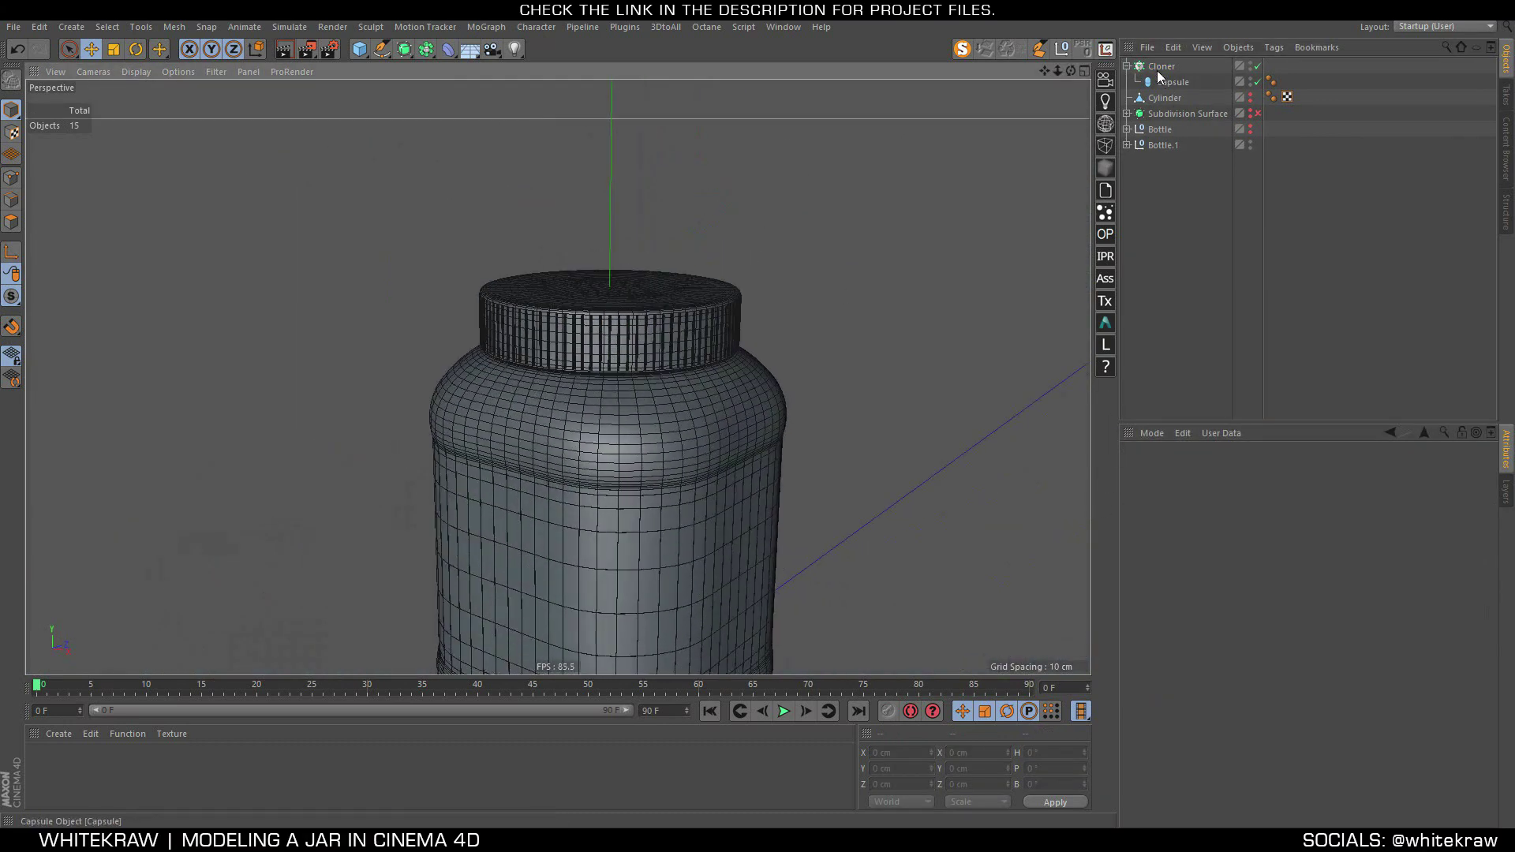
left_click(1161, 66)
left_click(1215, 553)
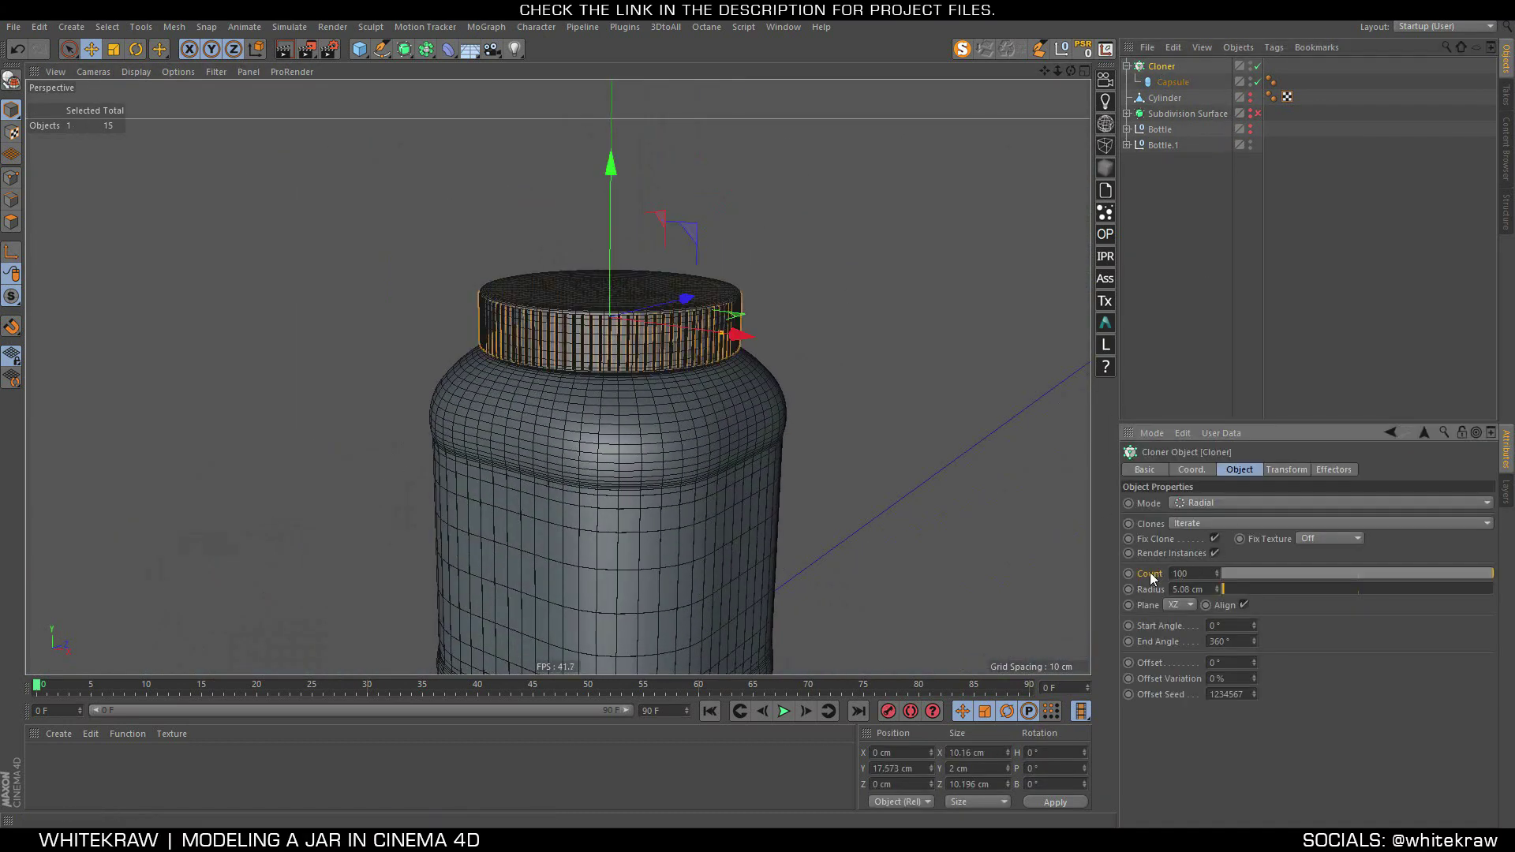
type("200")
key("Return")
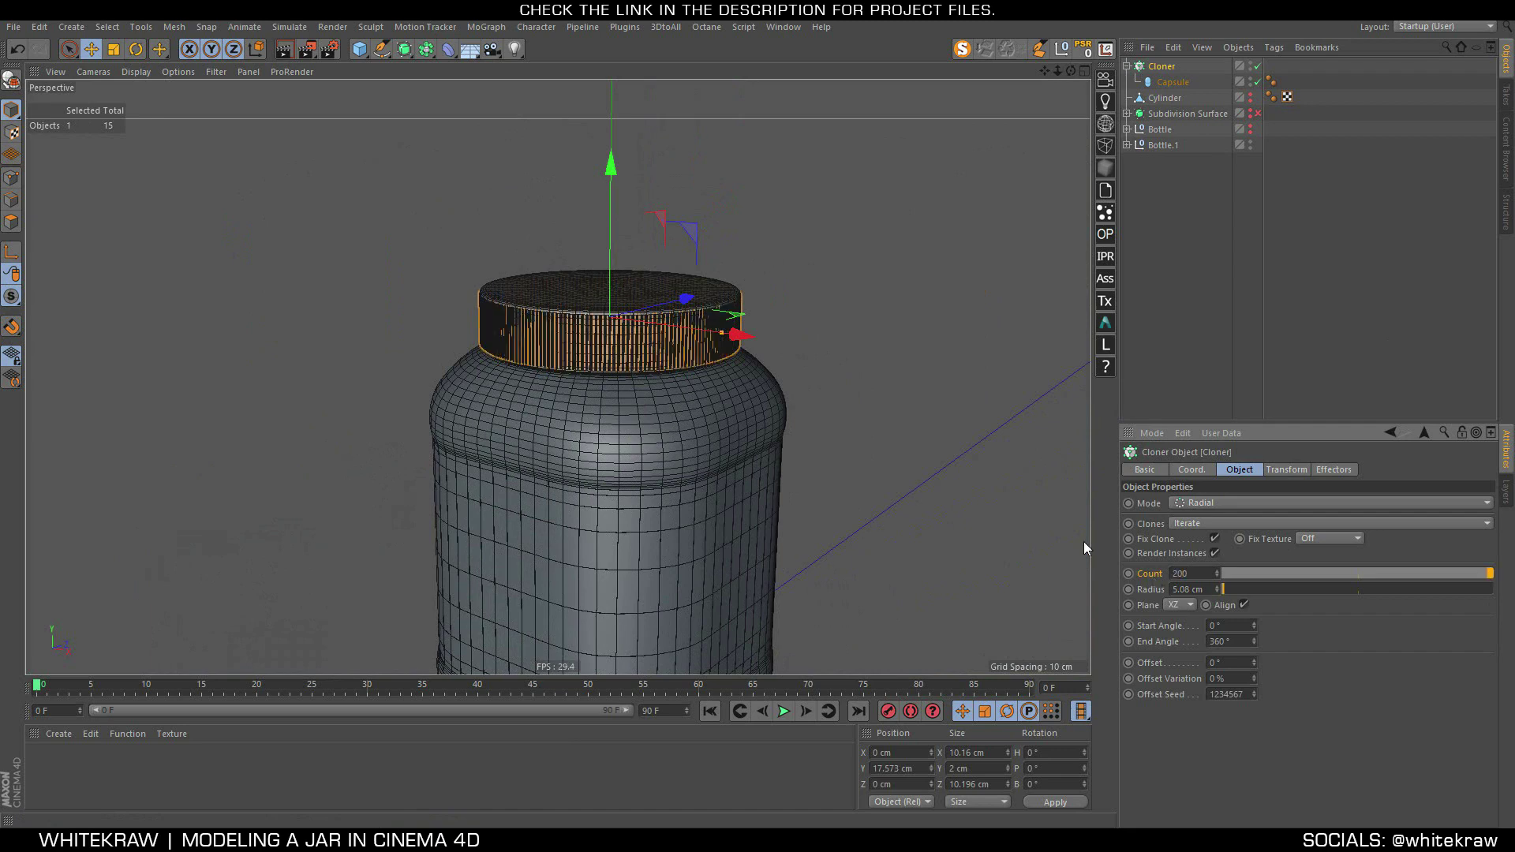
scroll(773, 257, "up", 5)
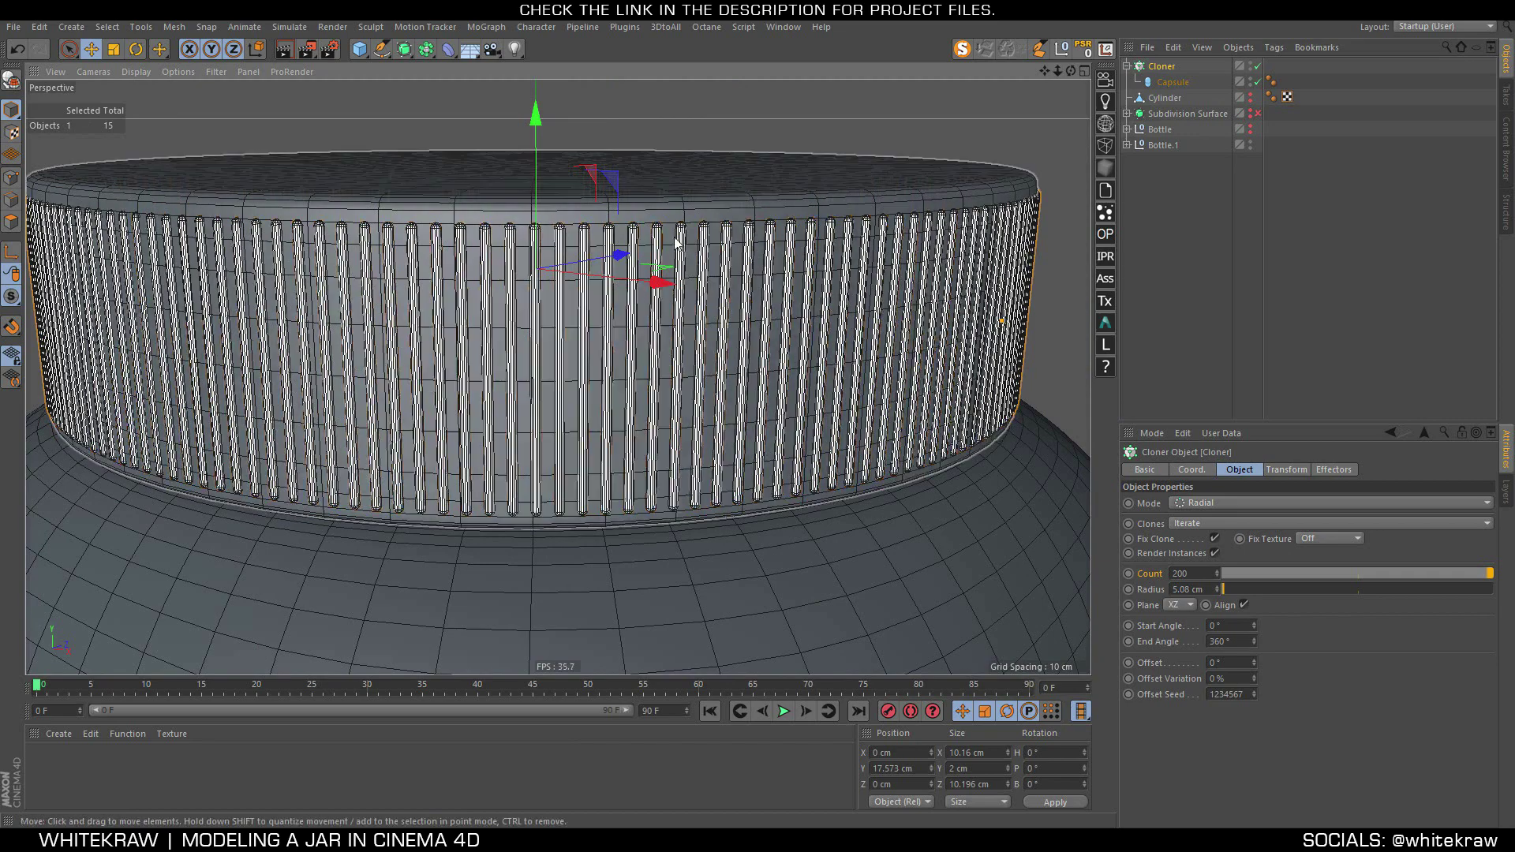
Orbit and zoom in close to inspect the dense ridge ring on the lid
left_click_drag(710, 331, 623, 284, "alt")
scroll(623, 284, "up", 3)
scroll(623, 284, "down", 5)
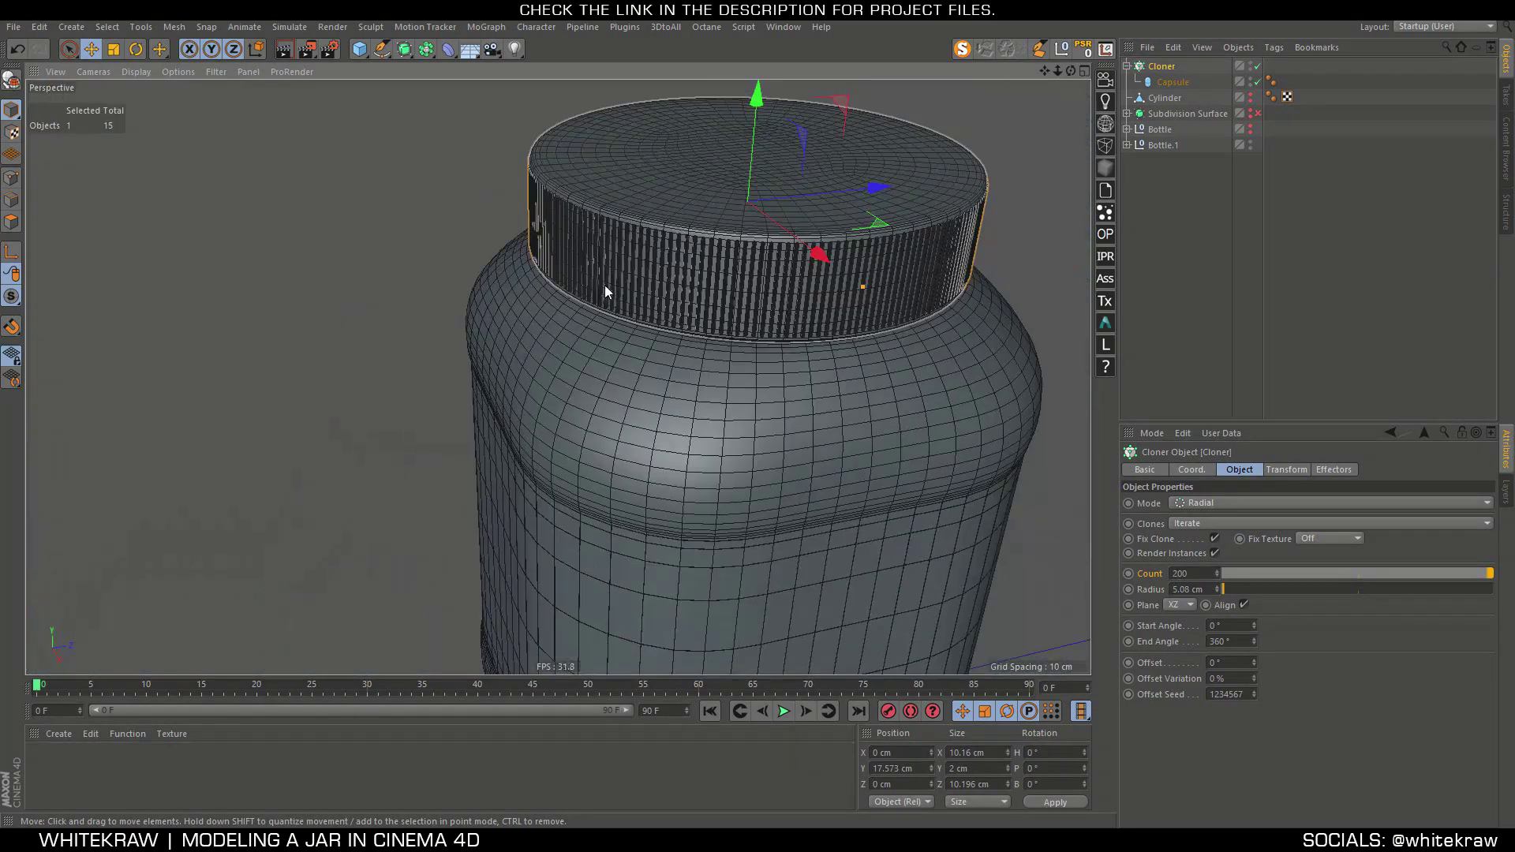
scroll(821, 207, "up", 5)
scroll(829, 198, "down", 4)
mouse_move(675, 268)
left_mouse_down("alt")
mouse_move(792, 232)
mouse_move(1067, 282)
left_mouse_up("alt")
scroll(675, 195, "up", 3)
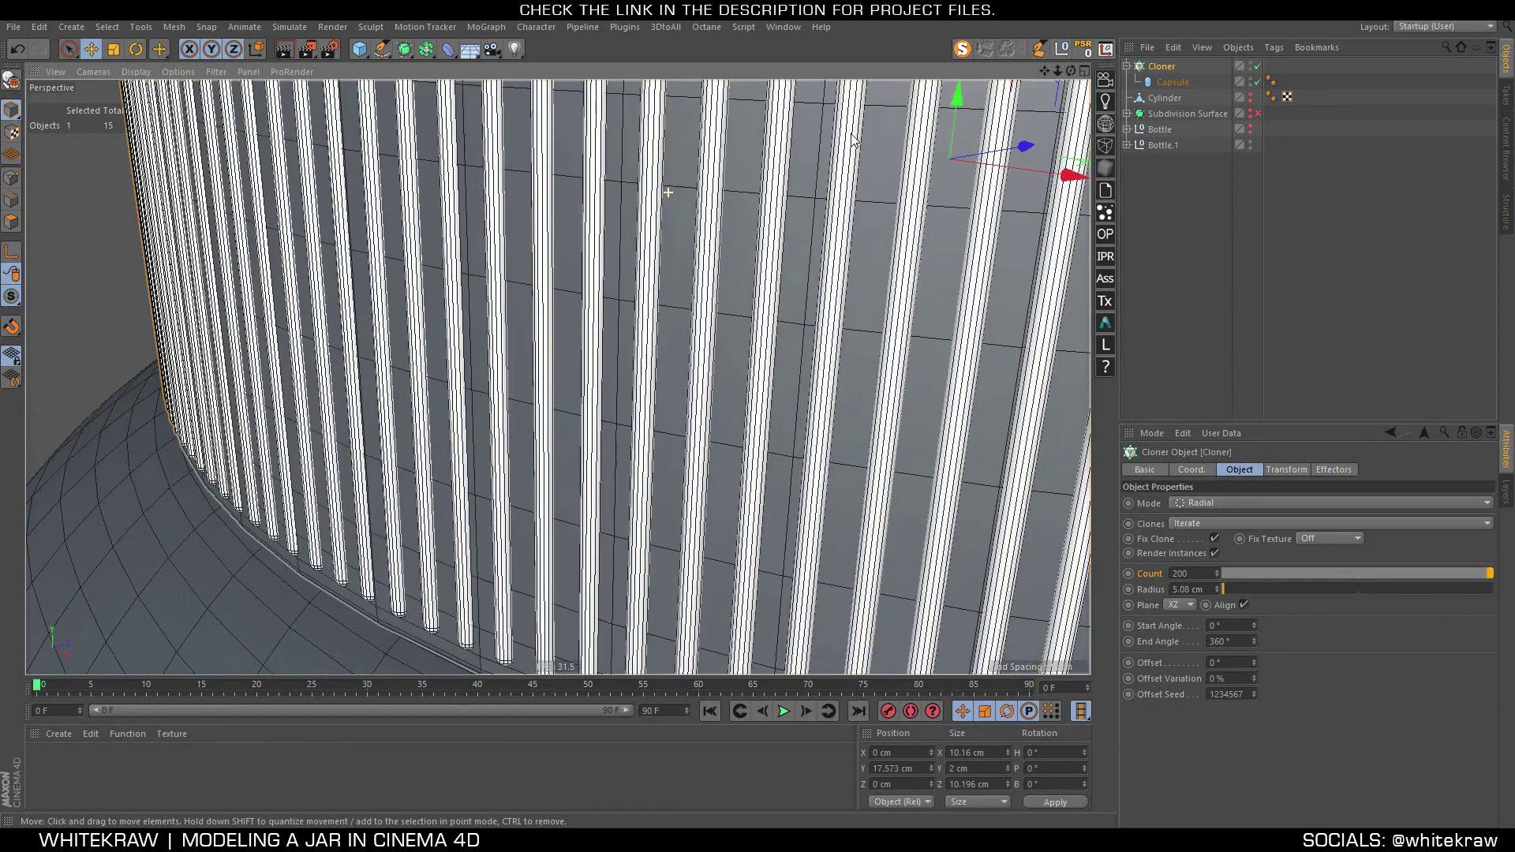
scroll(675, 196, "down", 3)
scroll(608, 224, "down", 3)
Select the Cloner and convert it with C into 200 separate capsule objects
left_click(1373, 323)
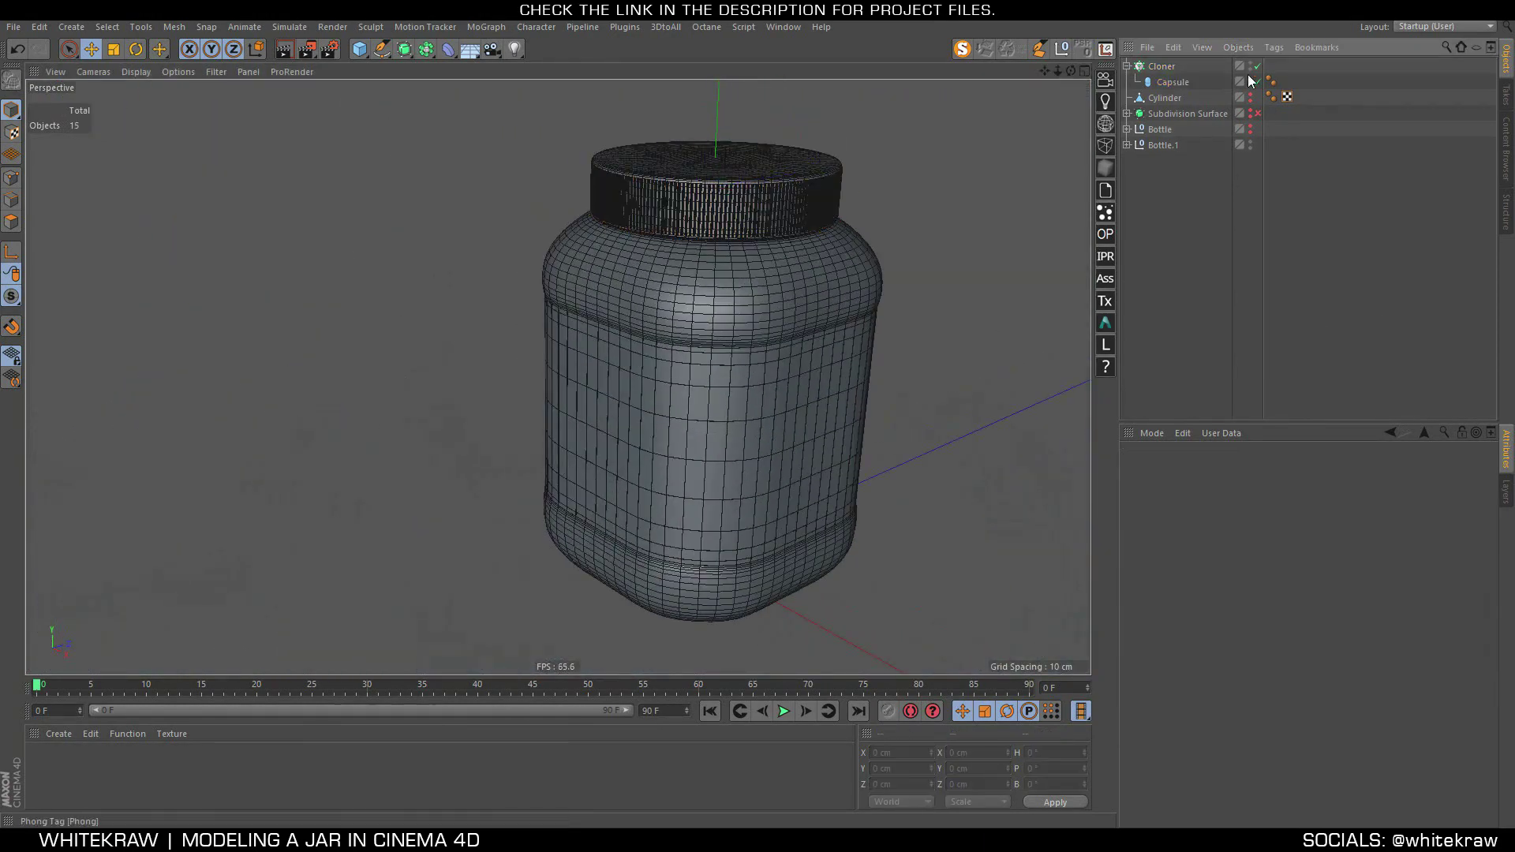
left_click(1127, 66)
left_click(1161, 66)
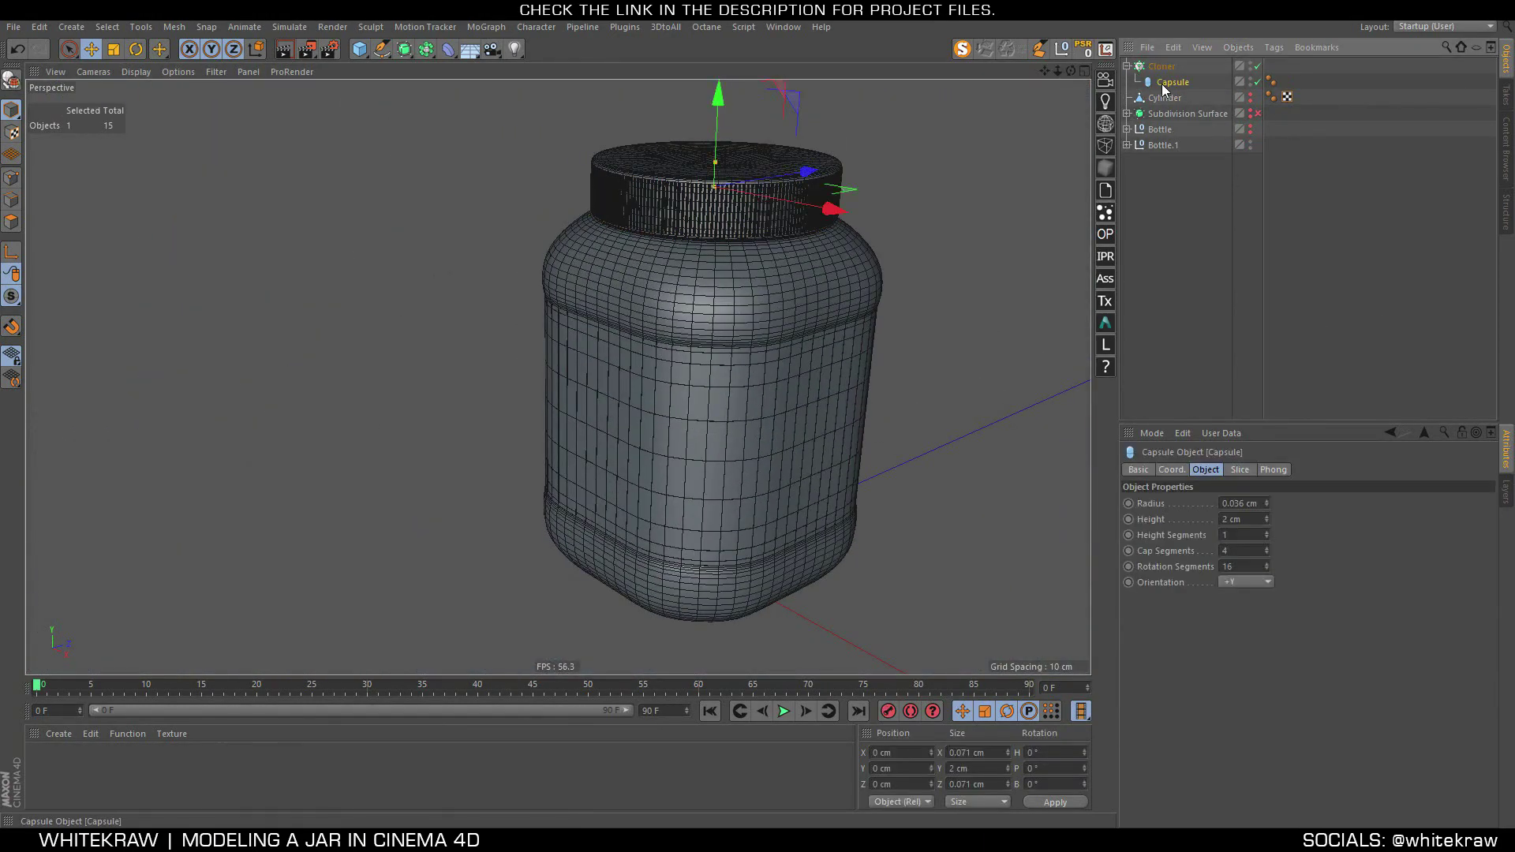
key("c")
key("ctrl+z")
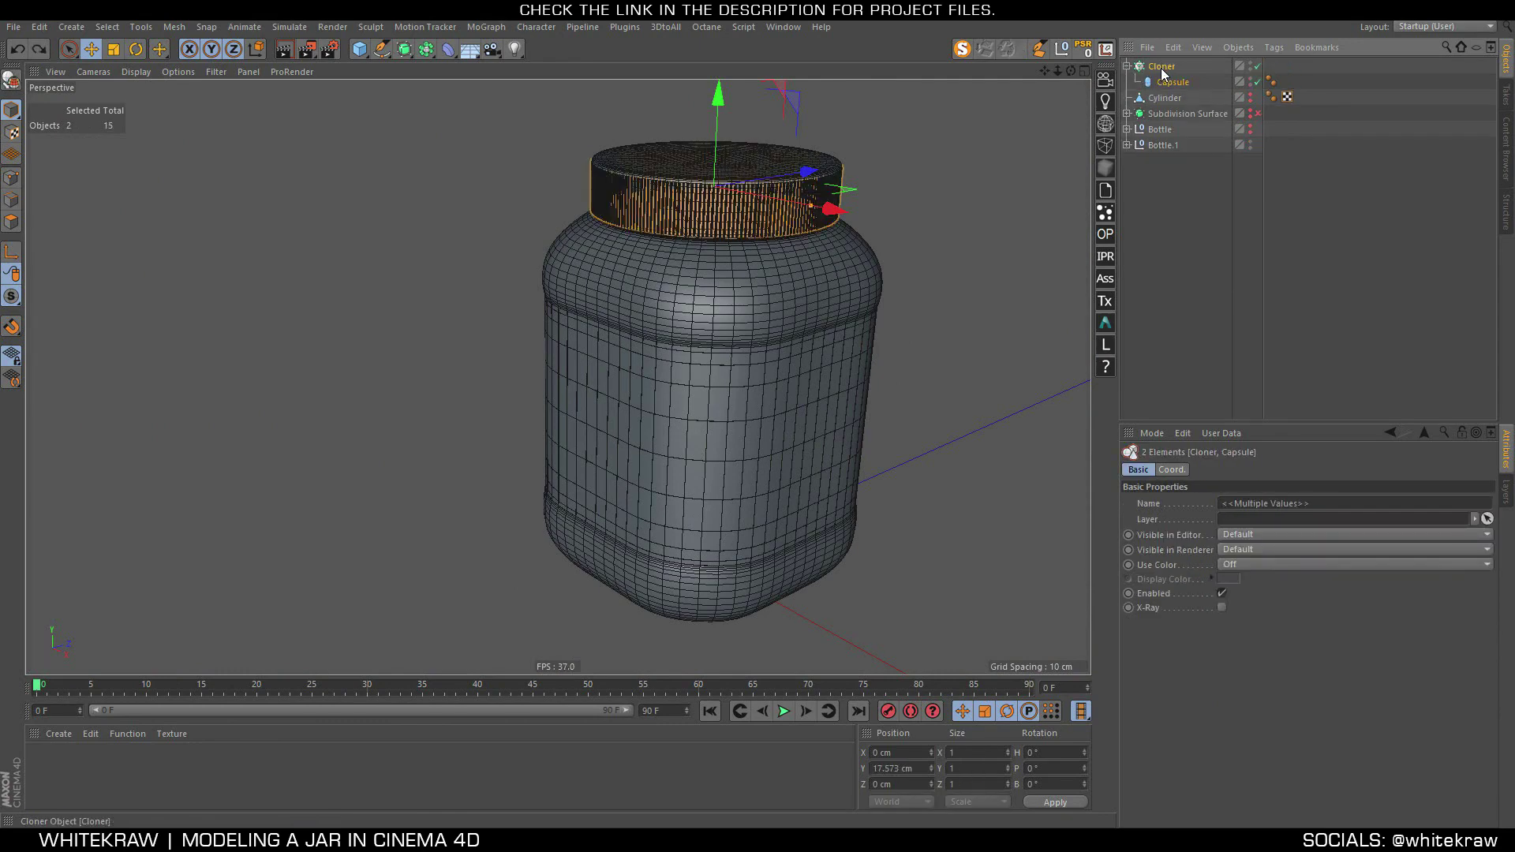
key("c")
scroll(868, 149, "up", 3)
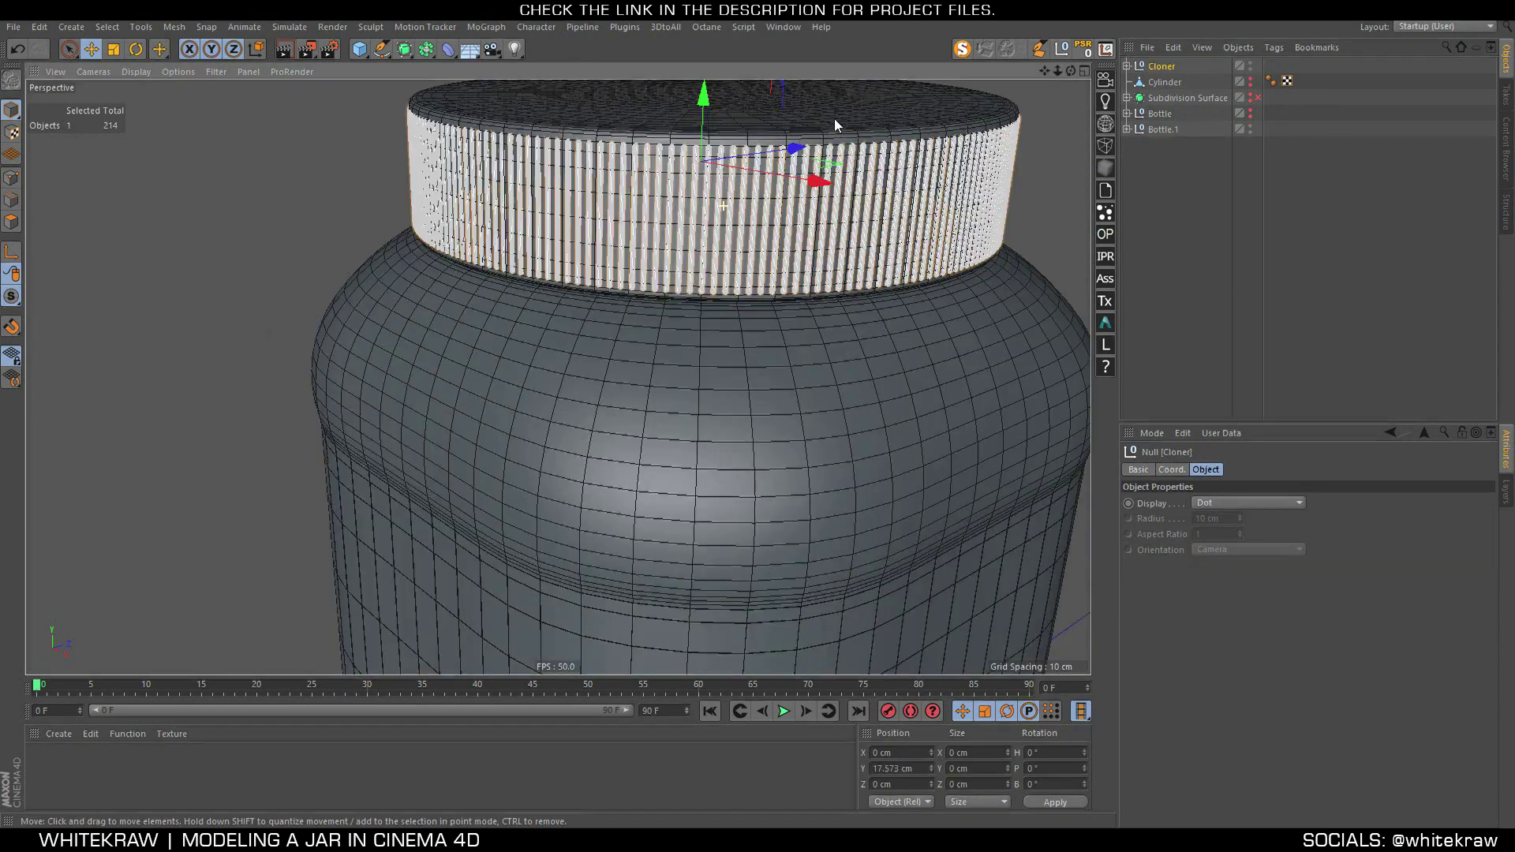
scroll(838, 118, "up", 3)
scroll(868, 110, "up", 3)
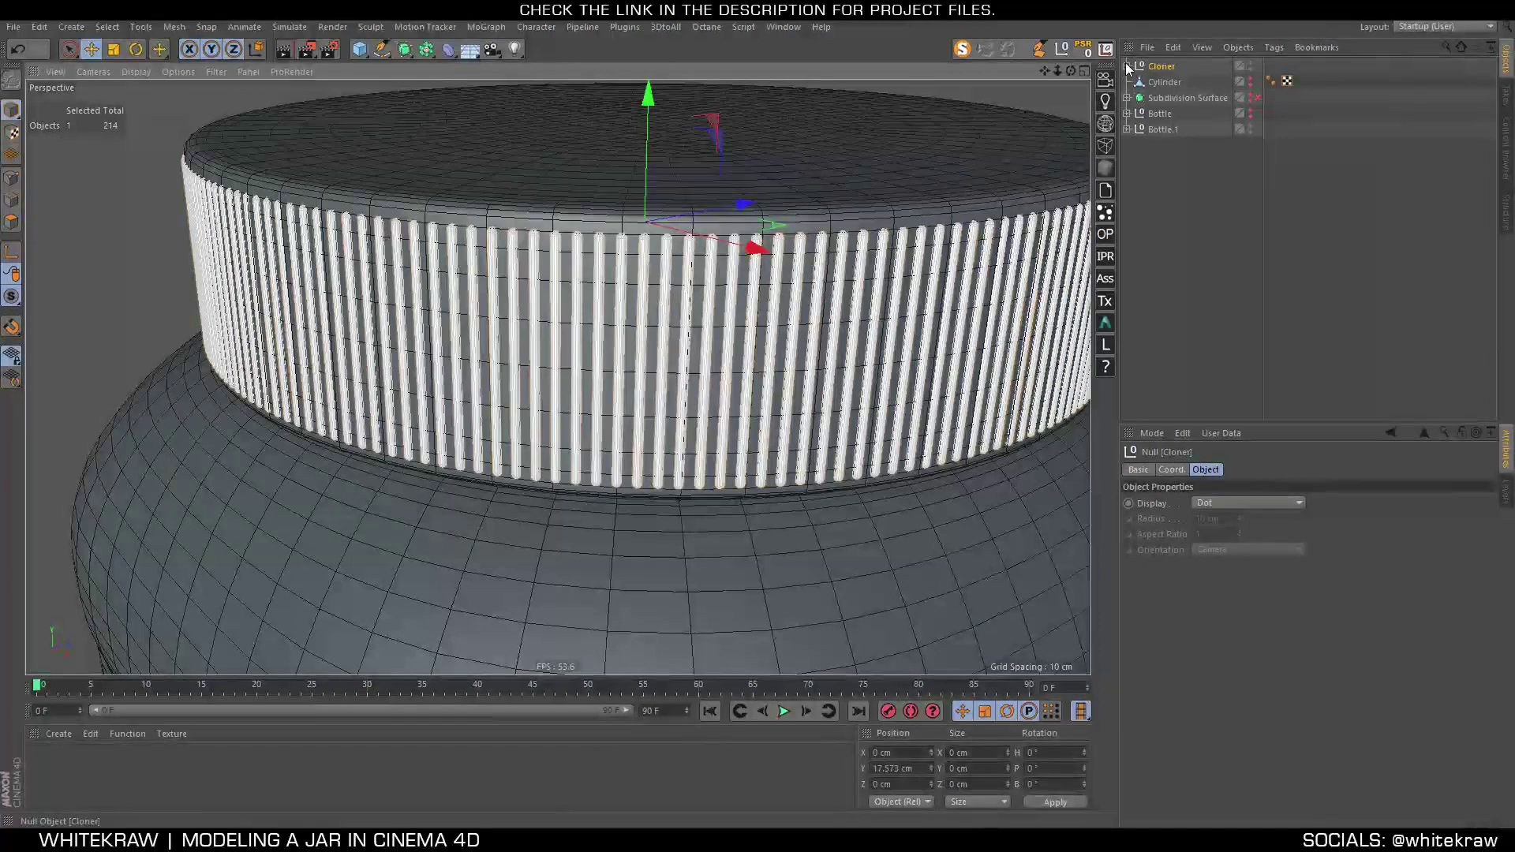
Select all capsules through Capsule 199 and try merging them with Connect Objects, then undo
key("ctrl+z")
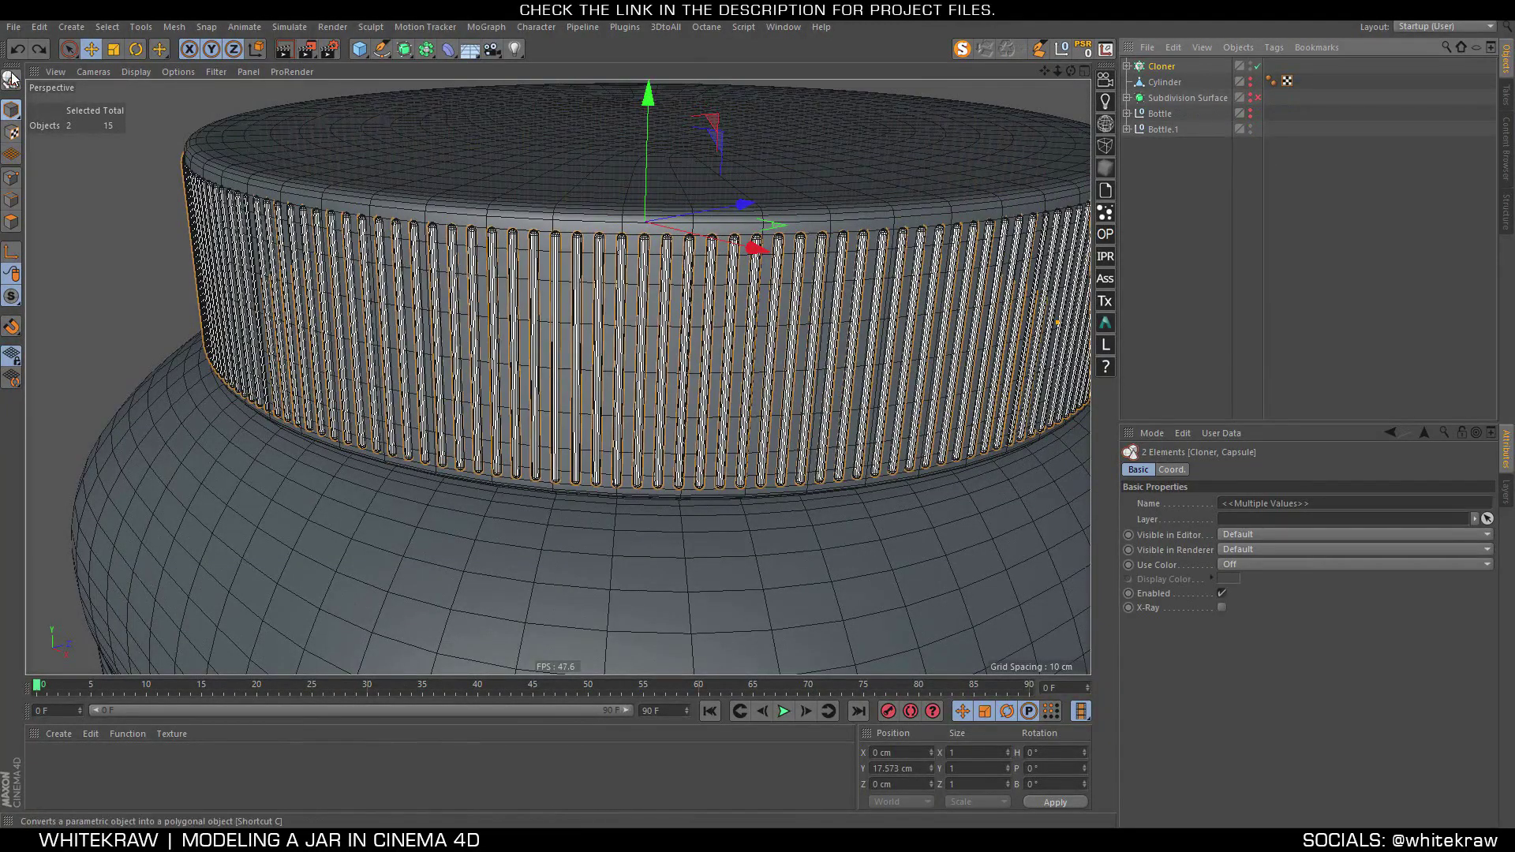
key("c")
left_click(1127, 66)
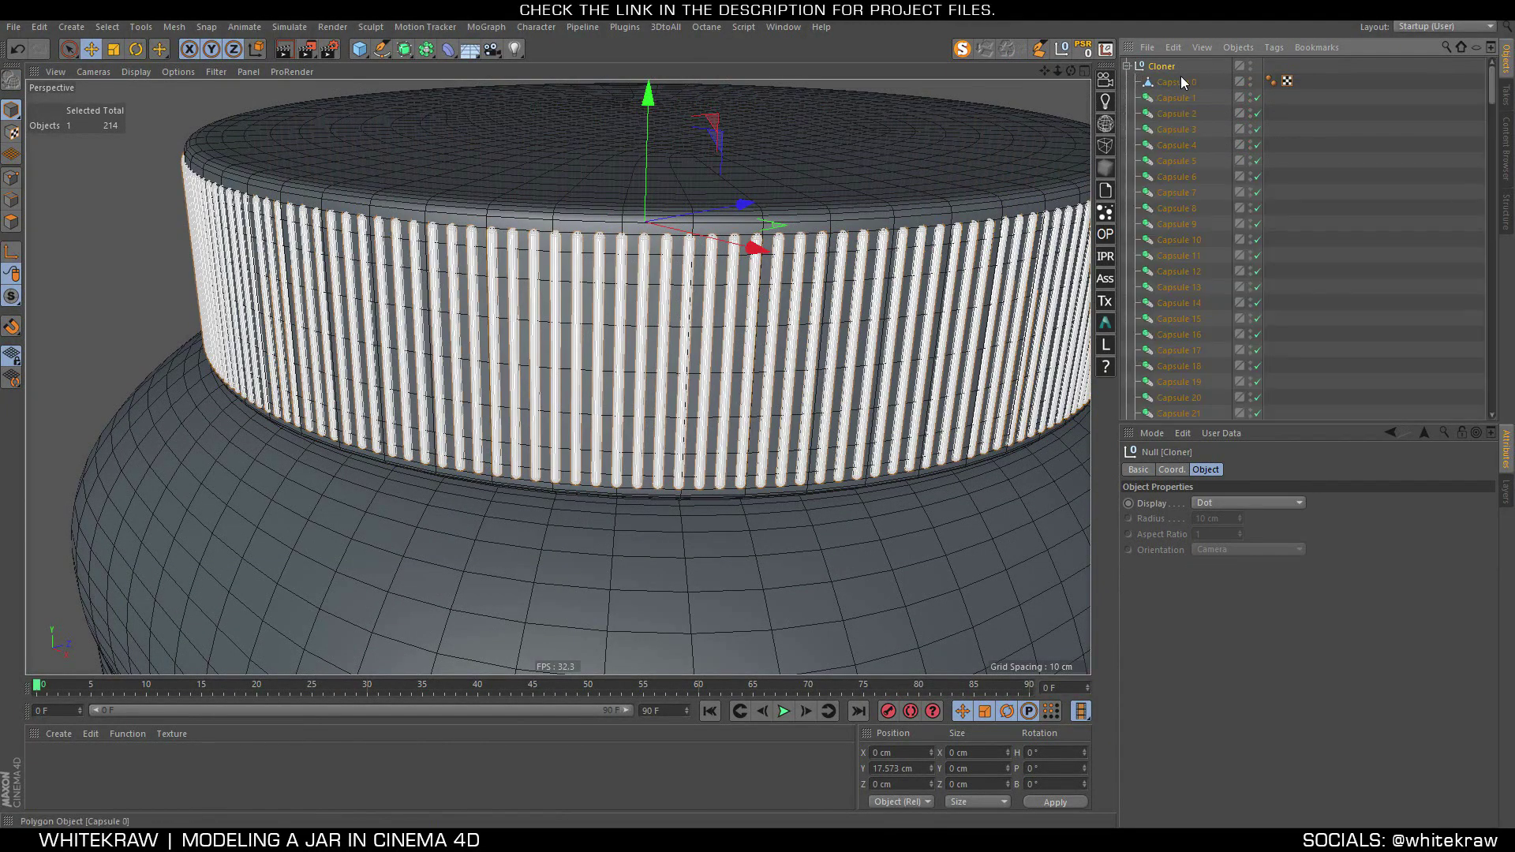
left_click(1179, 82)
left_click_drag(1492, 81, 1492, 394)
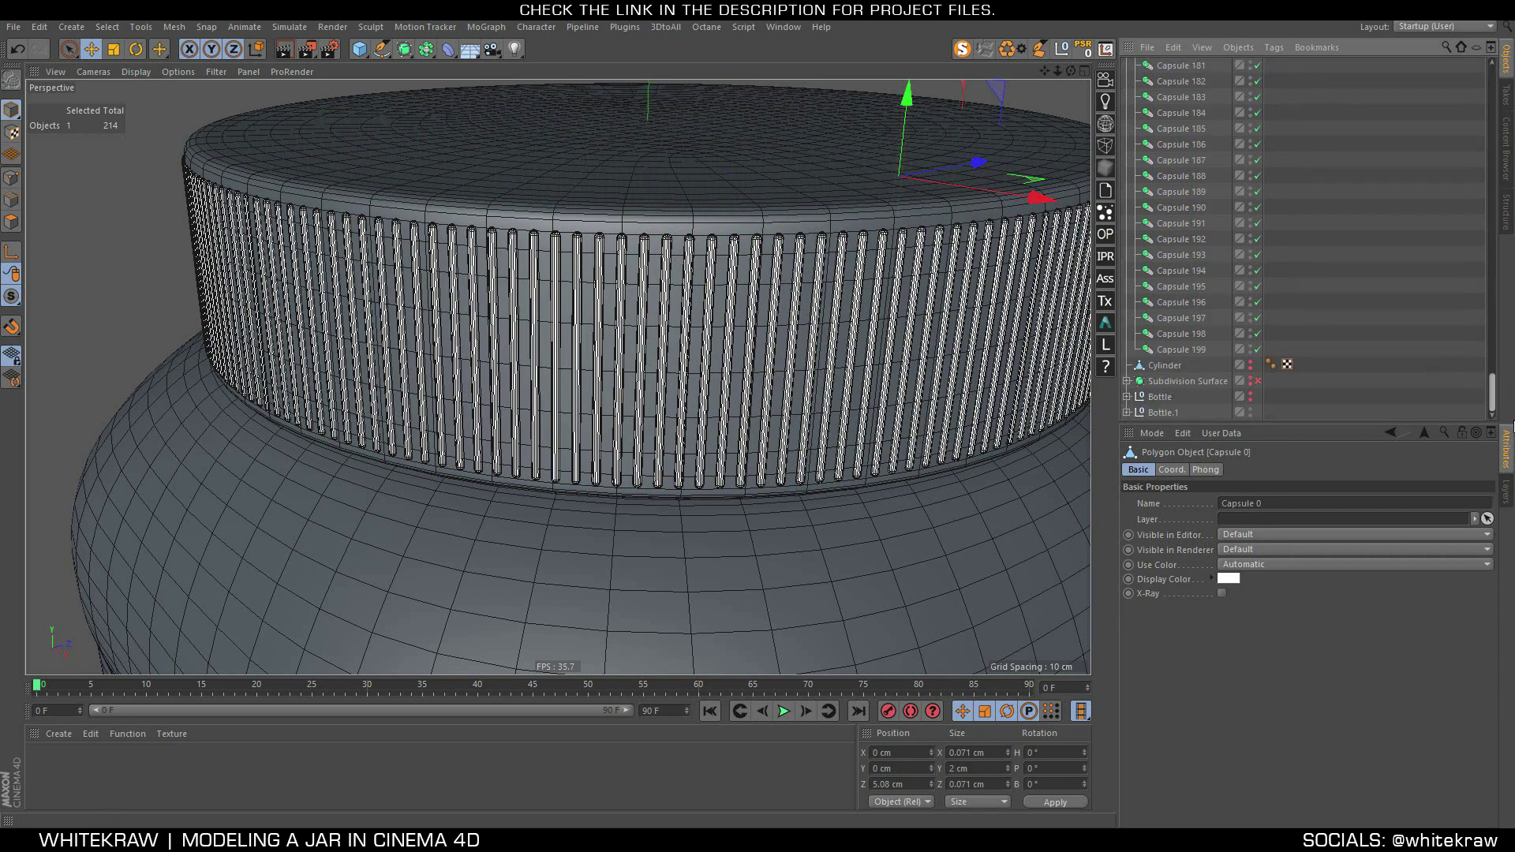
left_click(1199, 350, "shift")
right_click(1199, 348)
left_click(1333, 638)
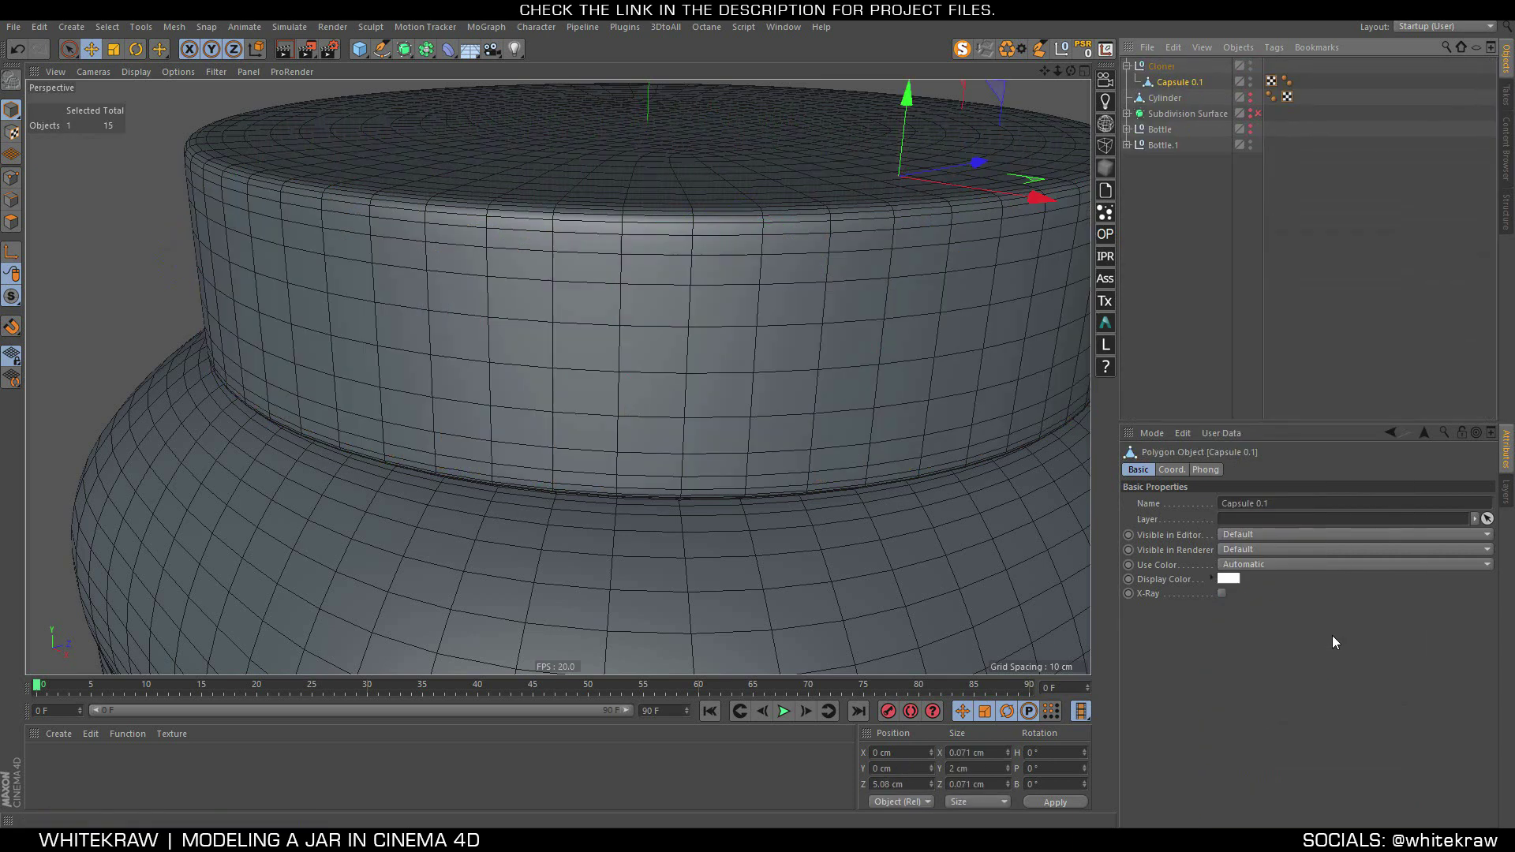
key("ctrl+z")
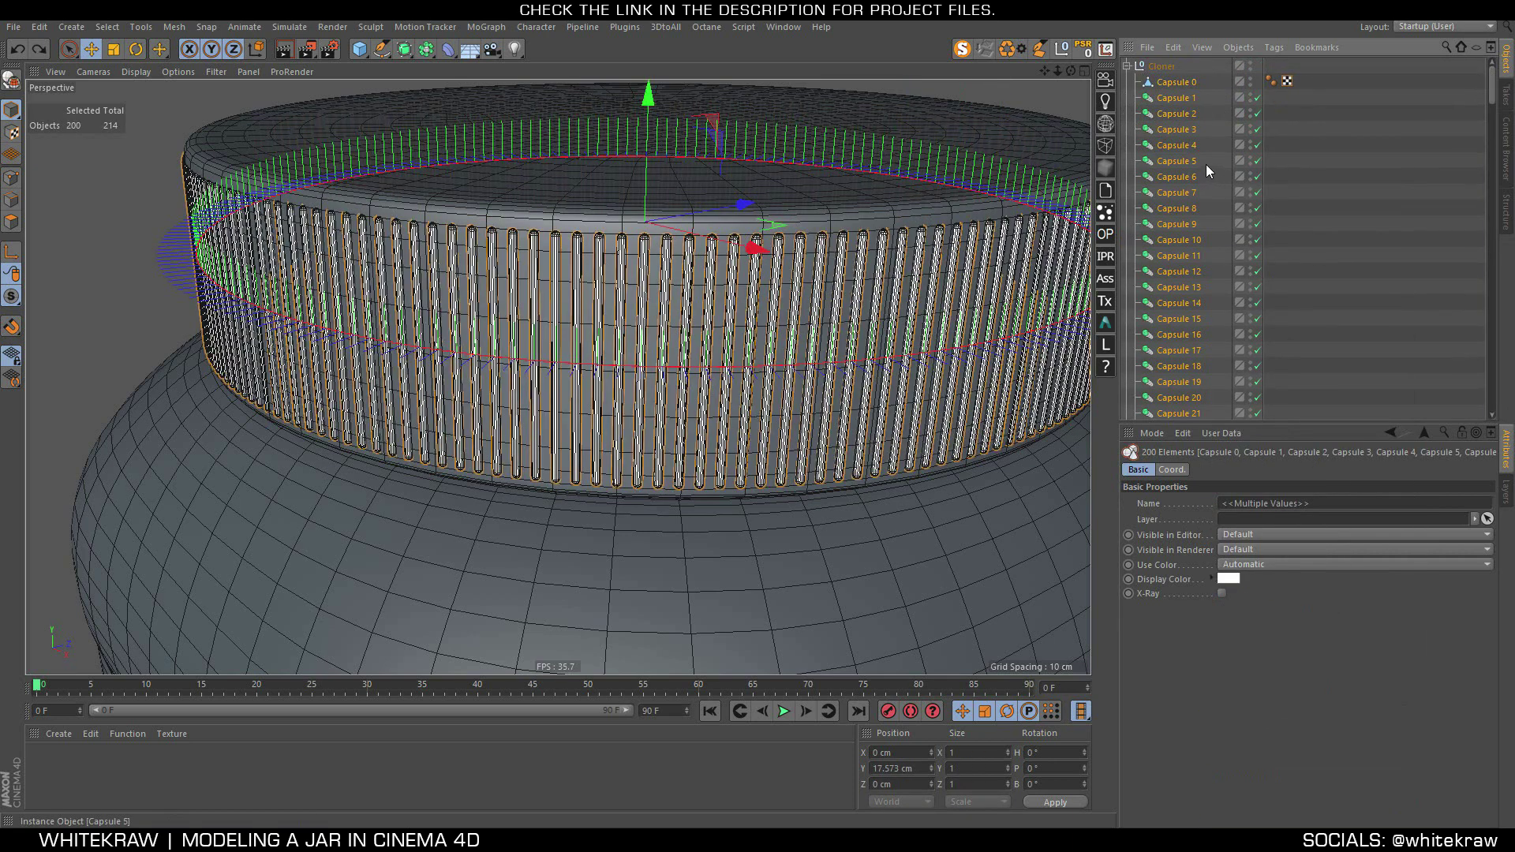
Step back to the live Cloner and select both the Cloner and its Capsule
left_click(1163, 99)
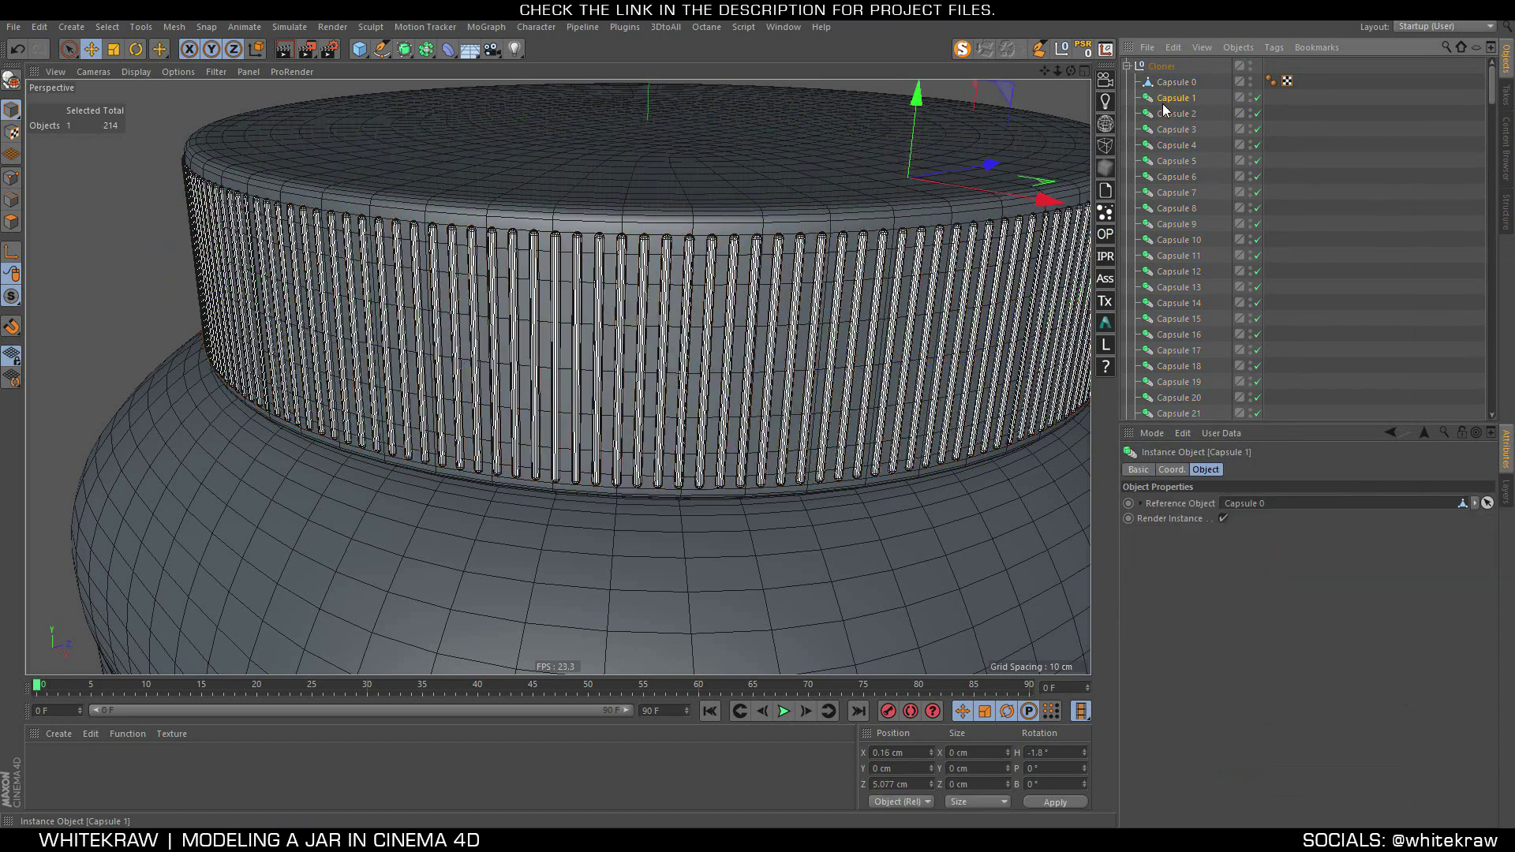
left_click(1126, 68)
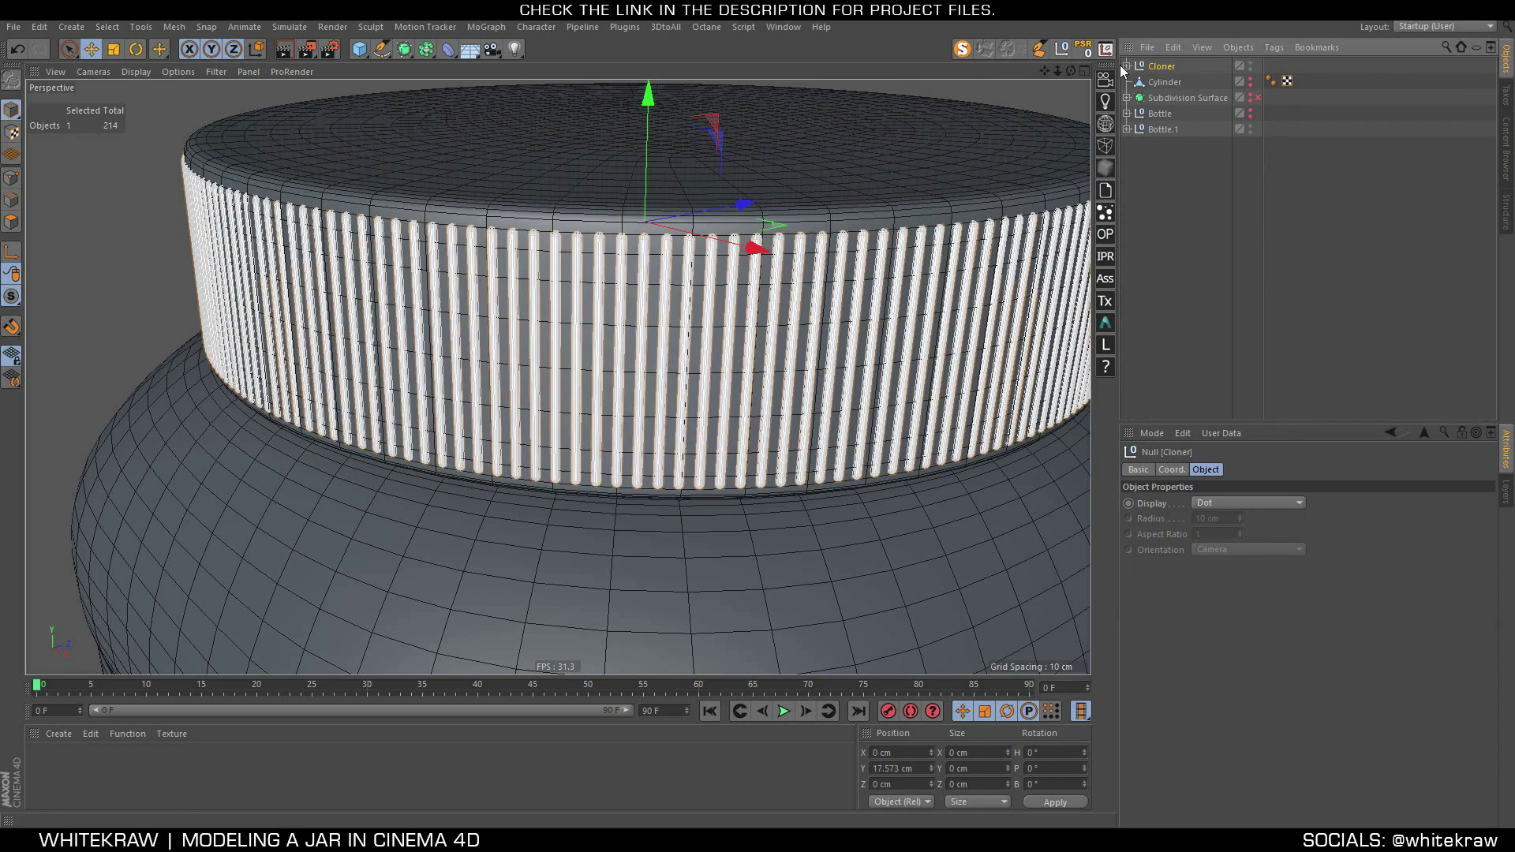
key("ctrl+z")
key("ctrl+z")
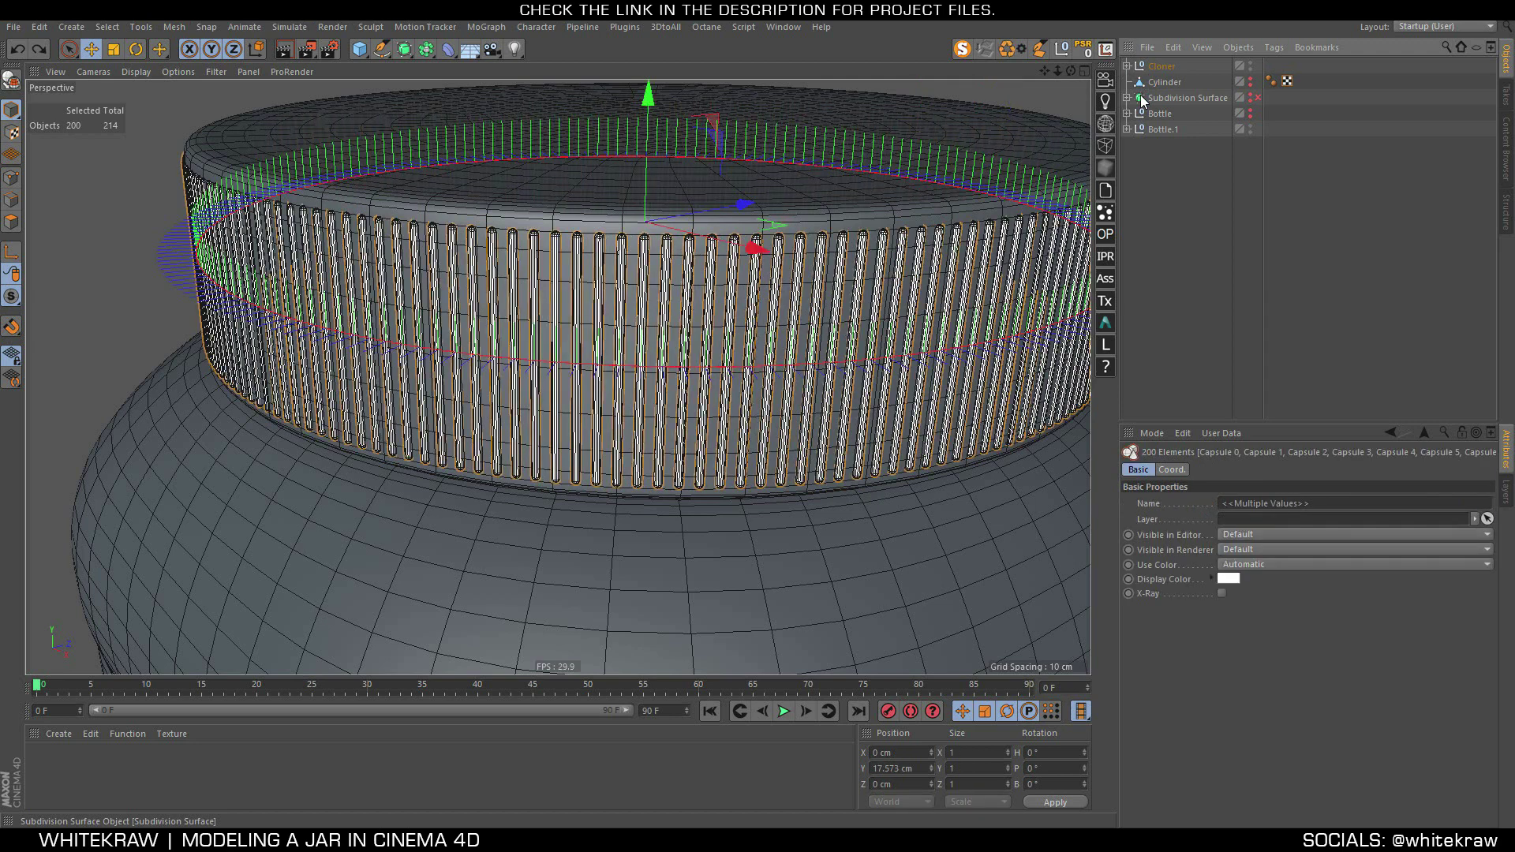
key("ctrl+z")
key("ctrl+z")
key("ctrl+z")
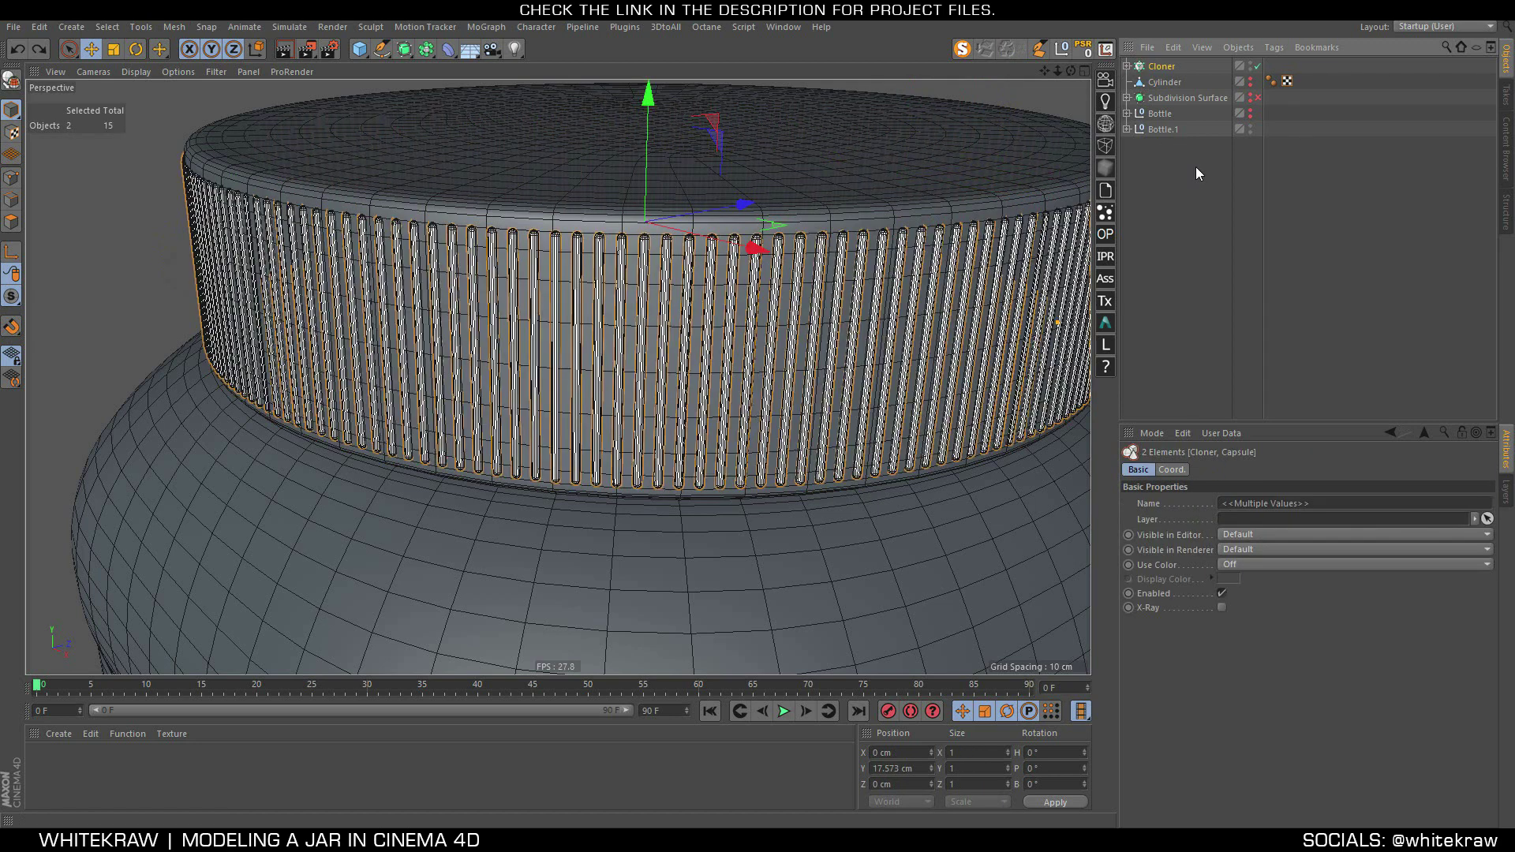
key("ctrl+y")
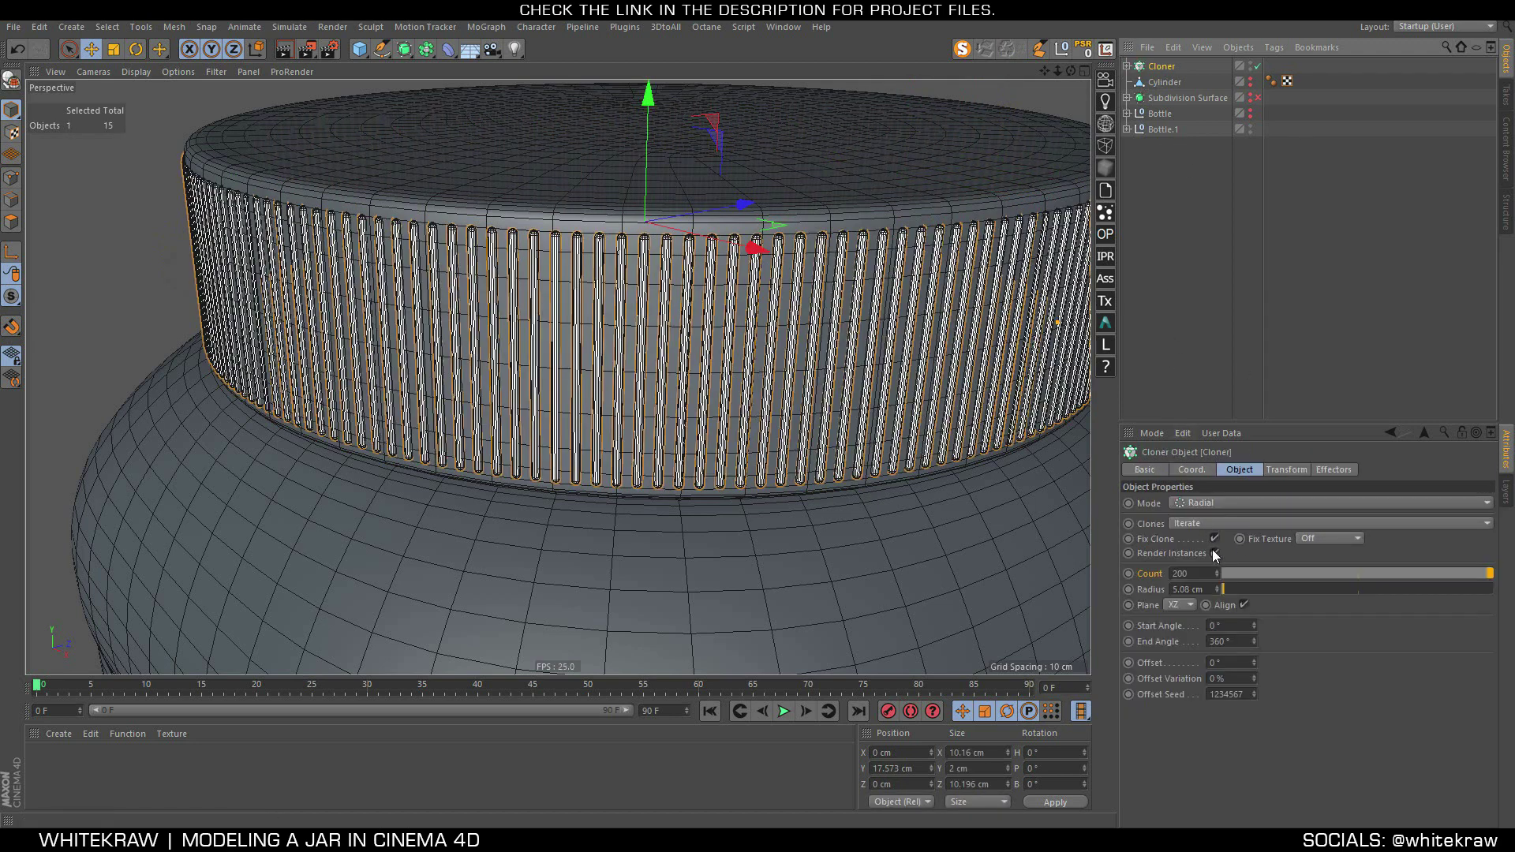
left_click(1126, 66)
left_click(1163, 82, "ctrl")
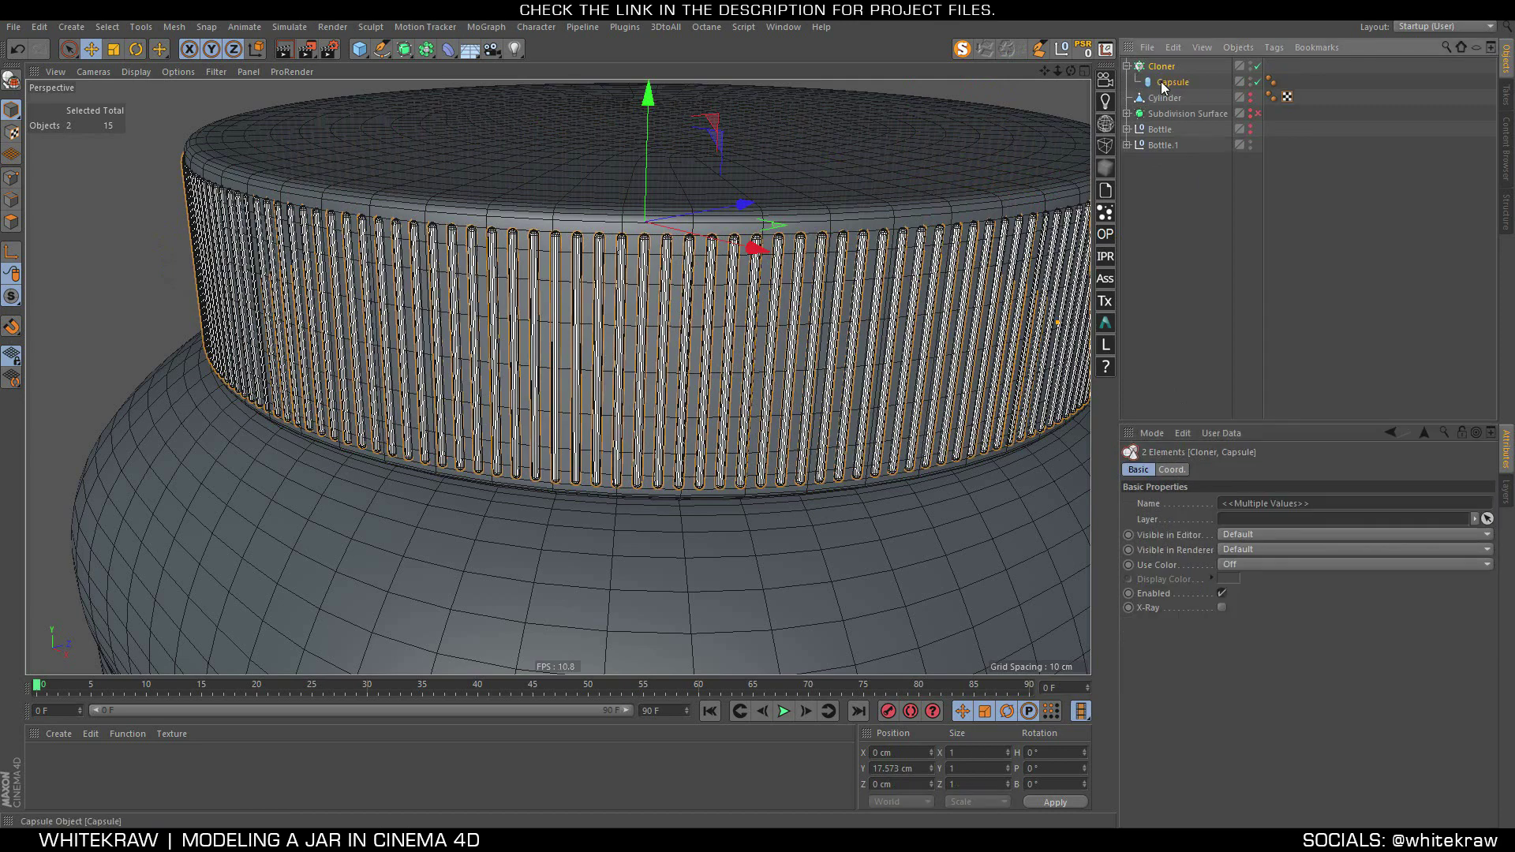
Bake the Cloner and Capsule into mesh Cloner.1, frame it, and select all points
key("c")
scroll(741, 252, "up", 5)
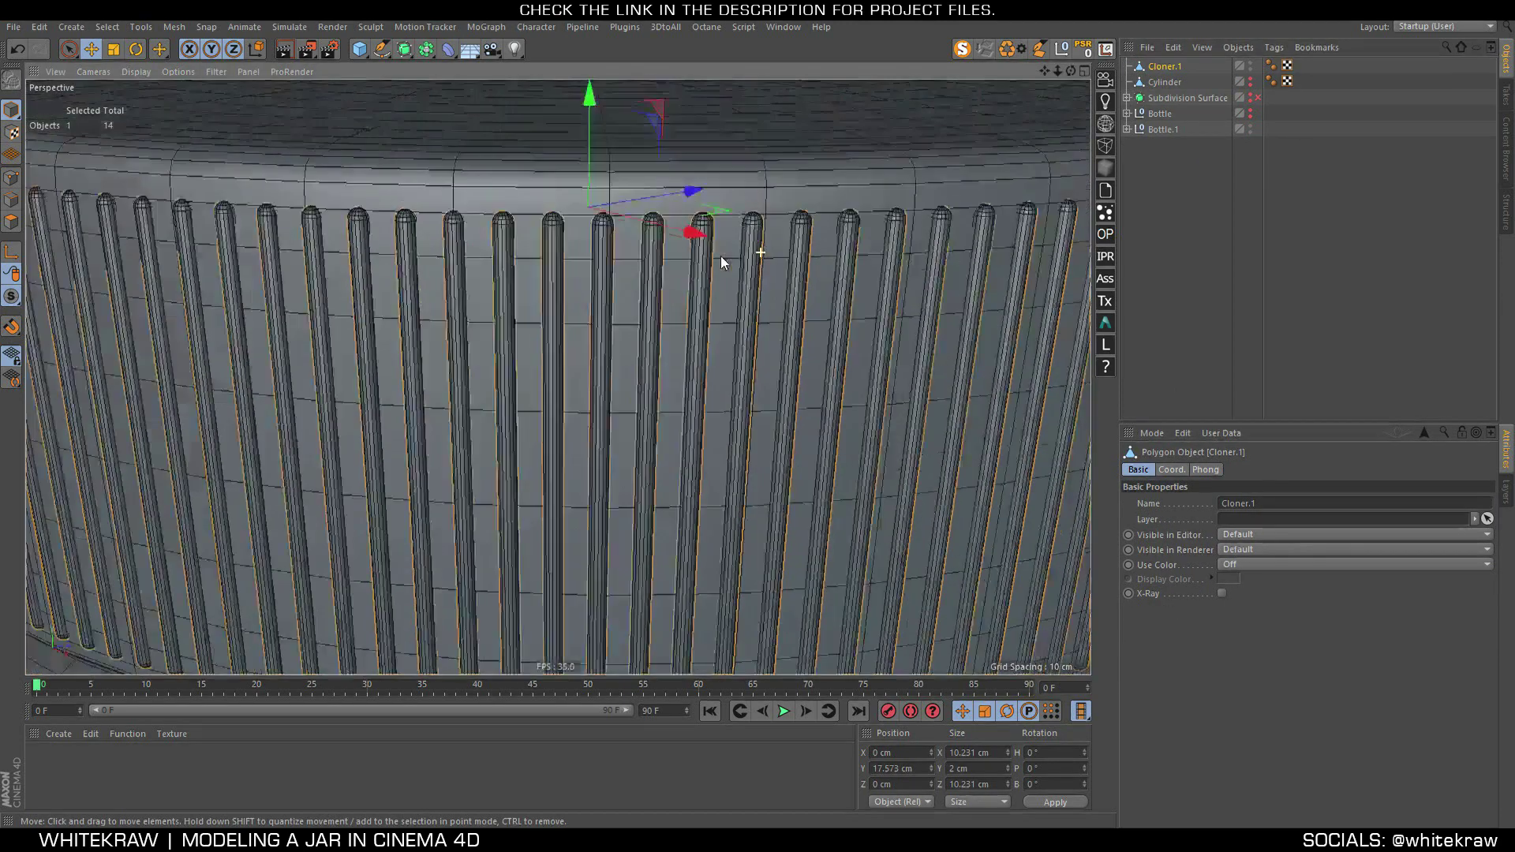
key("o")
key("Return")
key("ctrl+a")
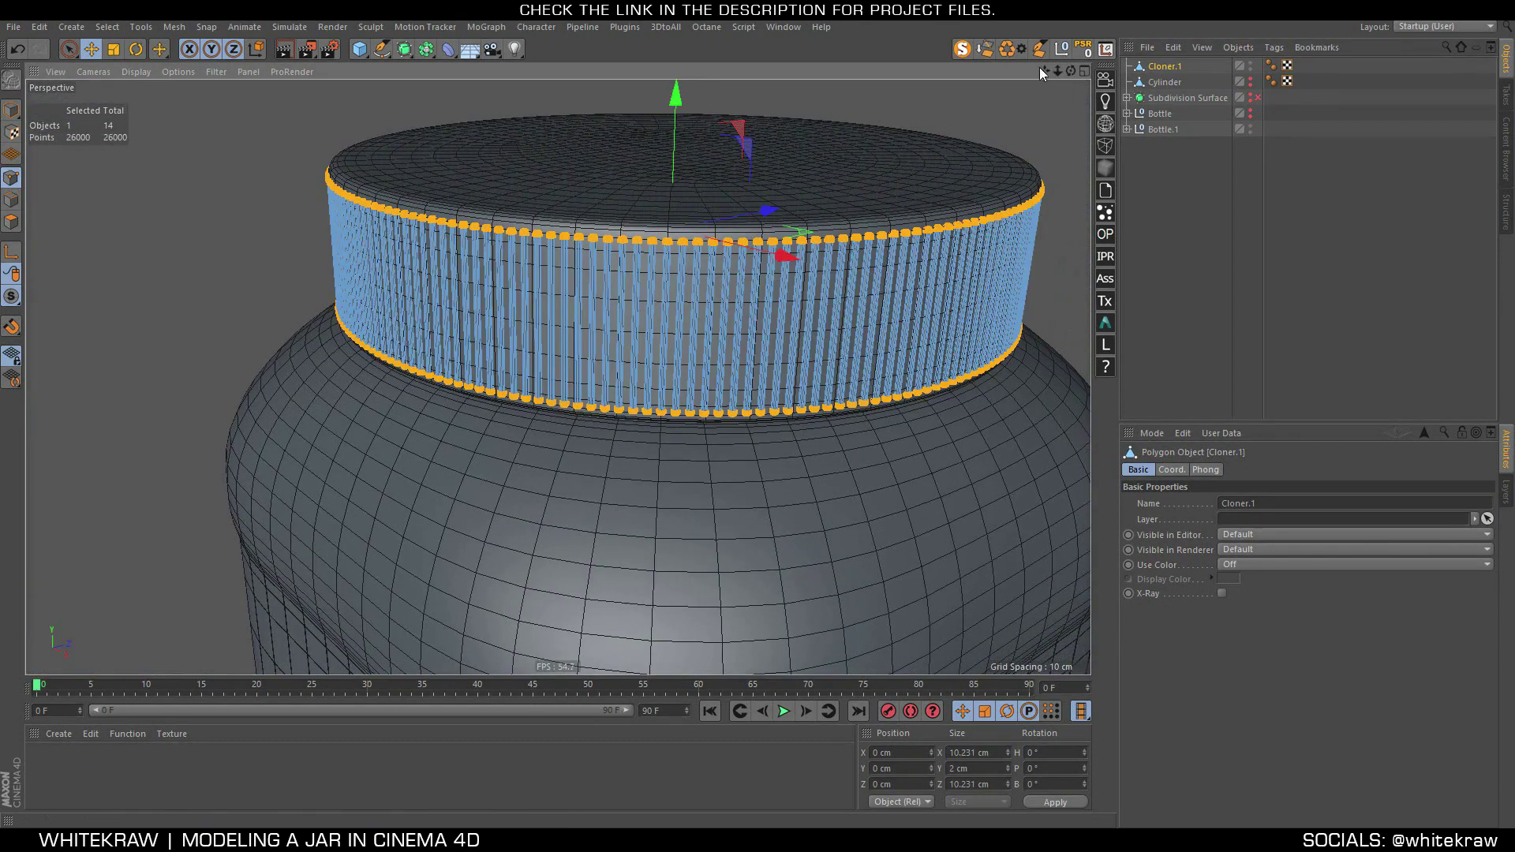
Optimize the Cloner.1 points with a 0.001 cm tolerance
left_click(1008, 50)
scroll(789, 158, "up", 5)
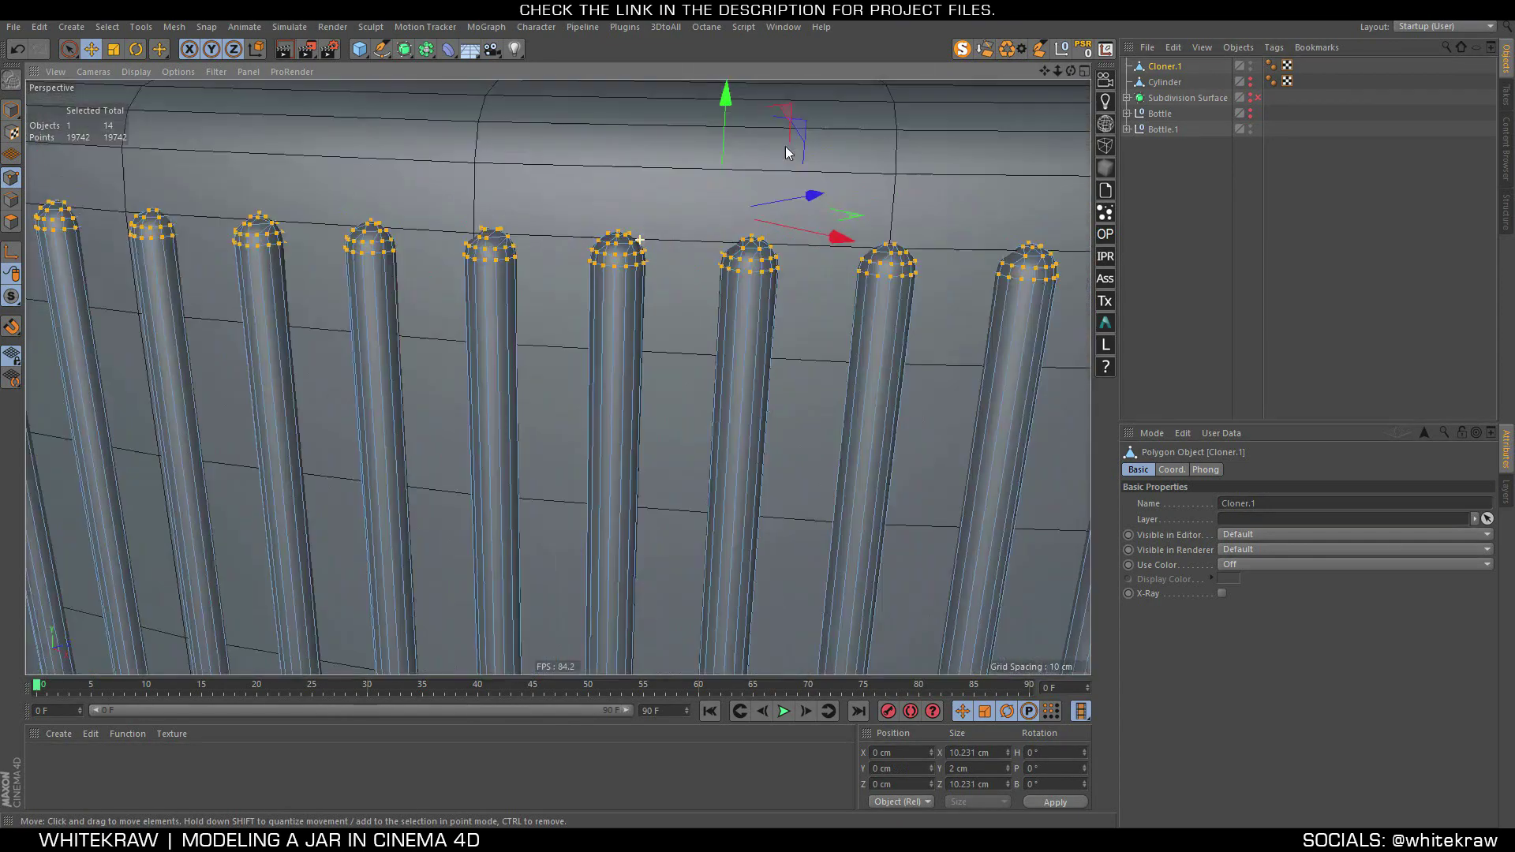
scroll(789, 150, "up", 3)
key("ctrl+z")
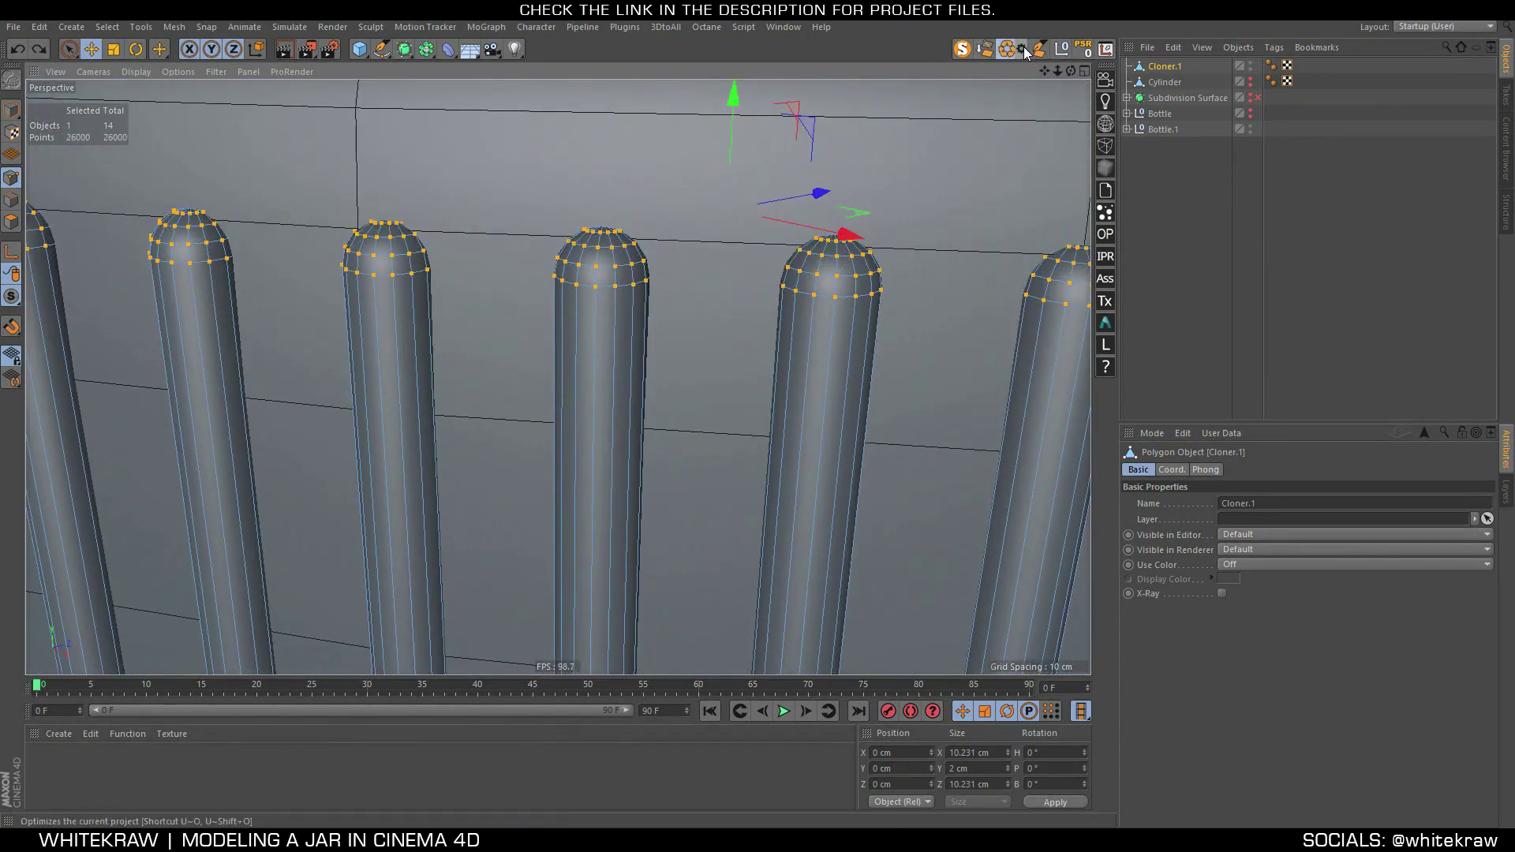
left_click(1023, 51)
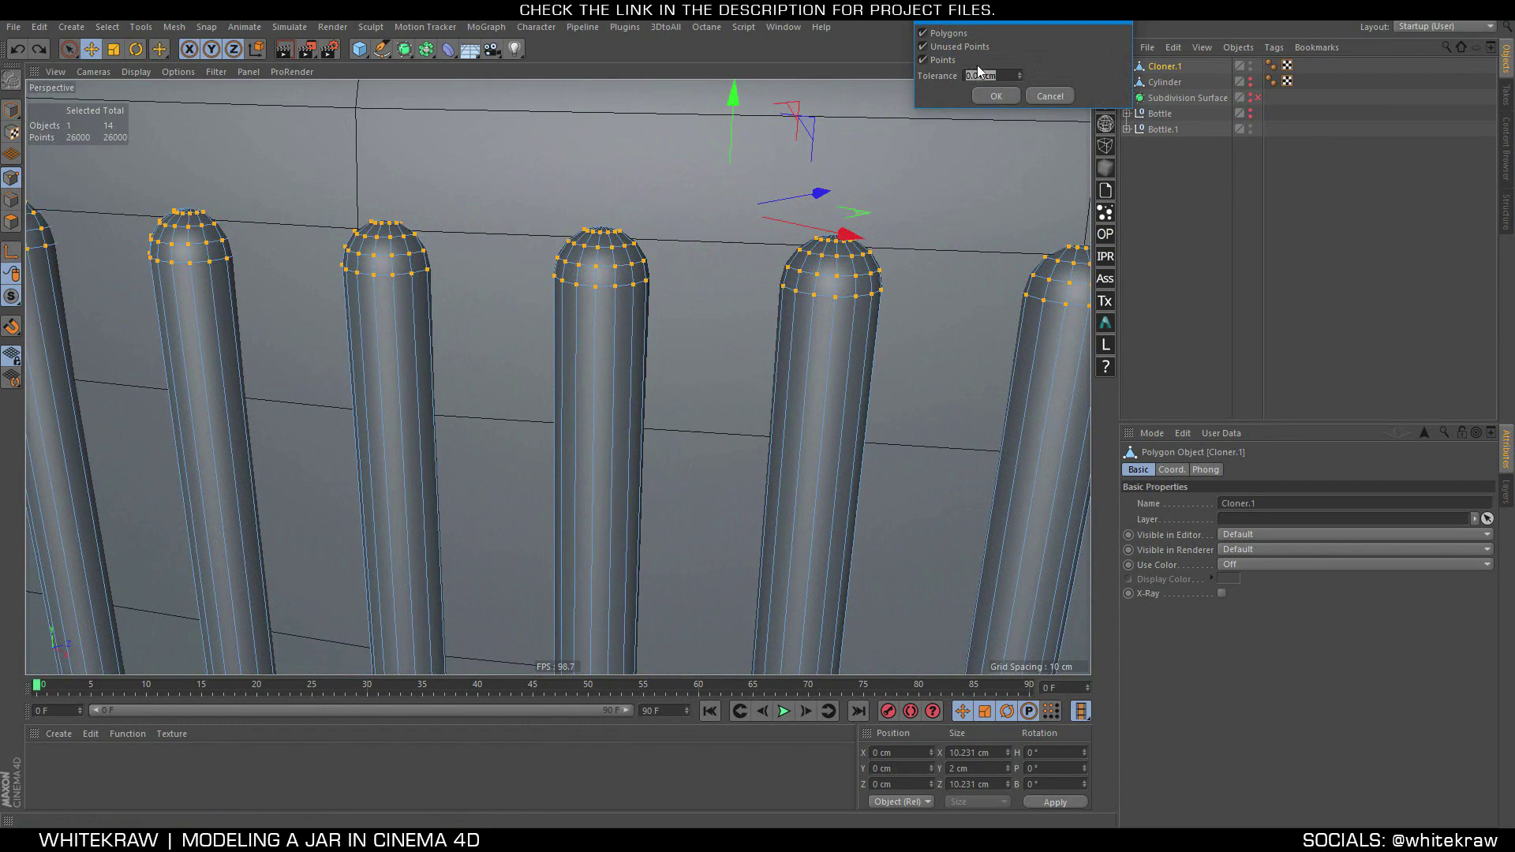
type("0.001")
key("Return")
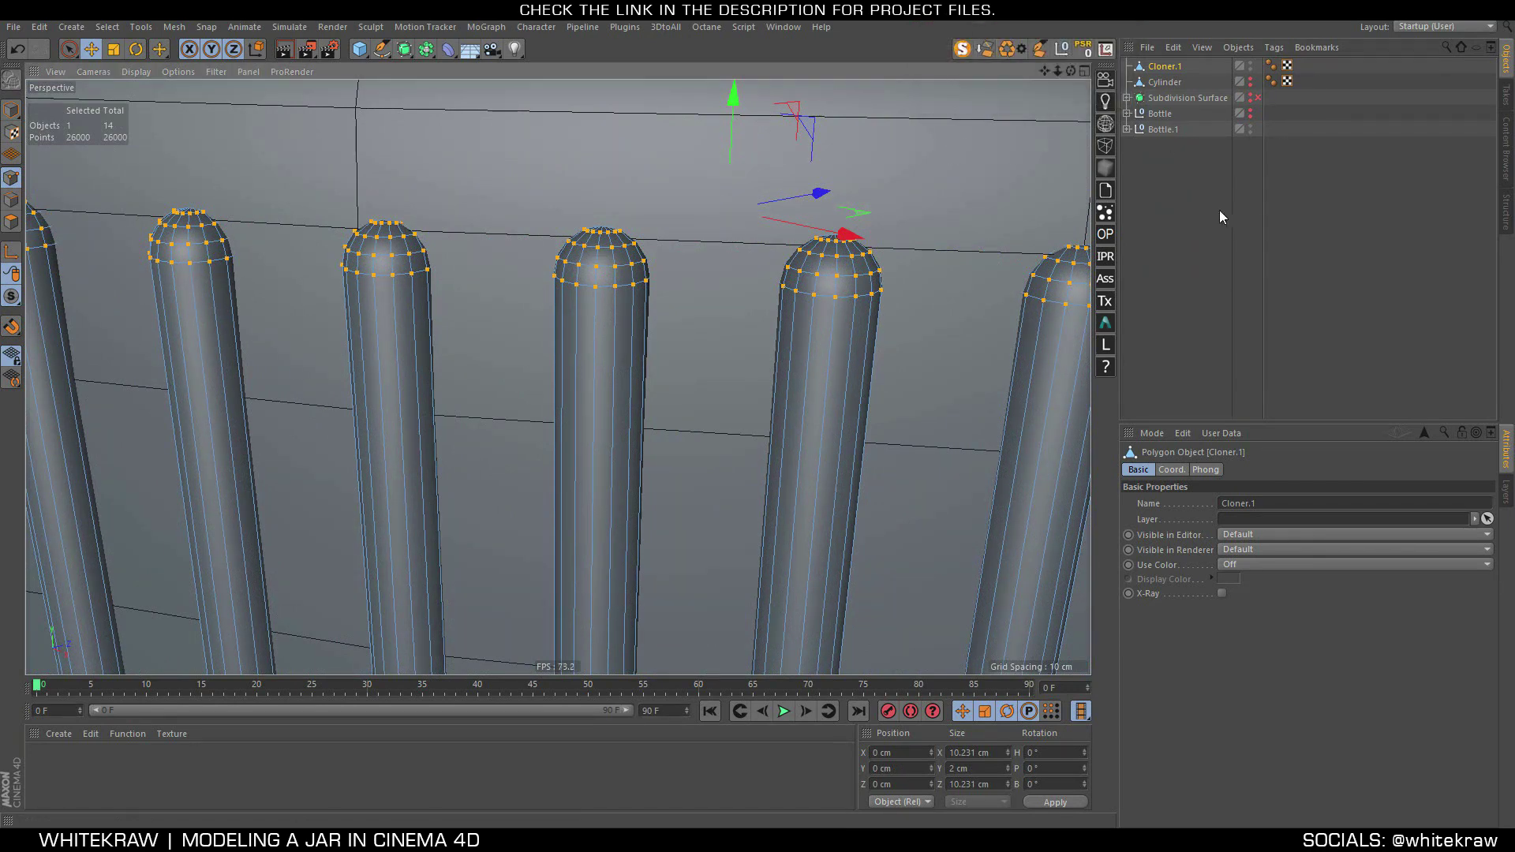
Make Cloner.1 a child of Cap.1 inside the Bottle.1 group
left_click(1218, 210)
scroll(821, 167, "down", 3)
scroll(556, 214, "down", 3)
scroll(570, 216, "down", 2)
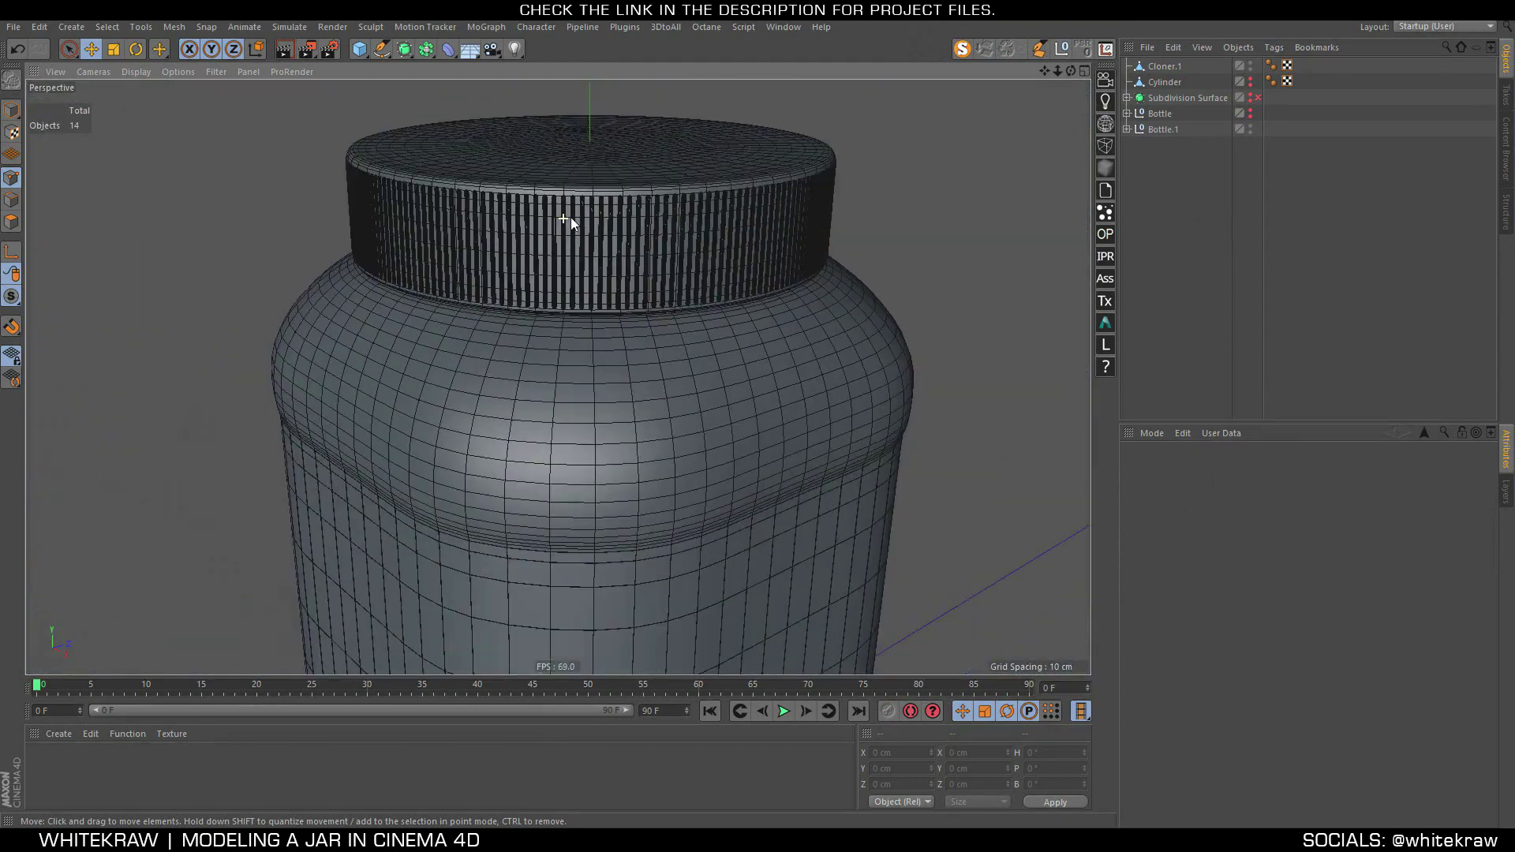
scroll(575, 252, "down", 3)
mouse_move(547, 277)
left_mouse_down("alt")
mouse_move(552, 338)
mouse_move(614, 379)
mouse_move(594, 404)
mouse_move(672, 311)
mouse_move(641, 355)
left_mouse_up("alt")
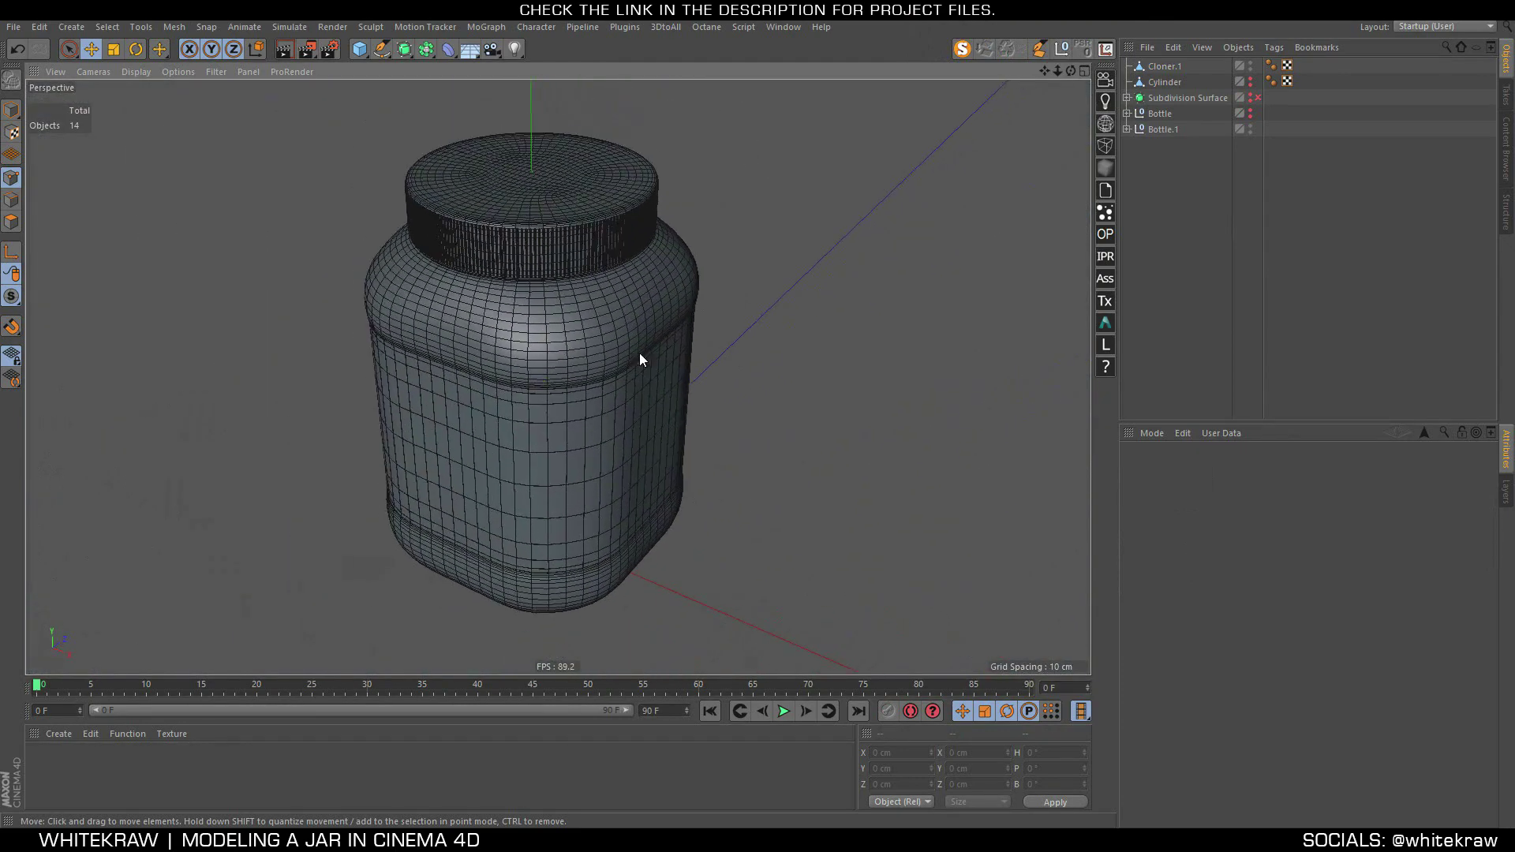
left_click(1127, 129)
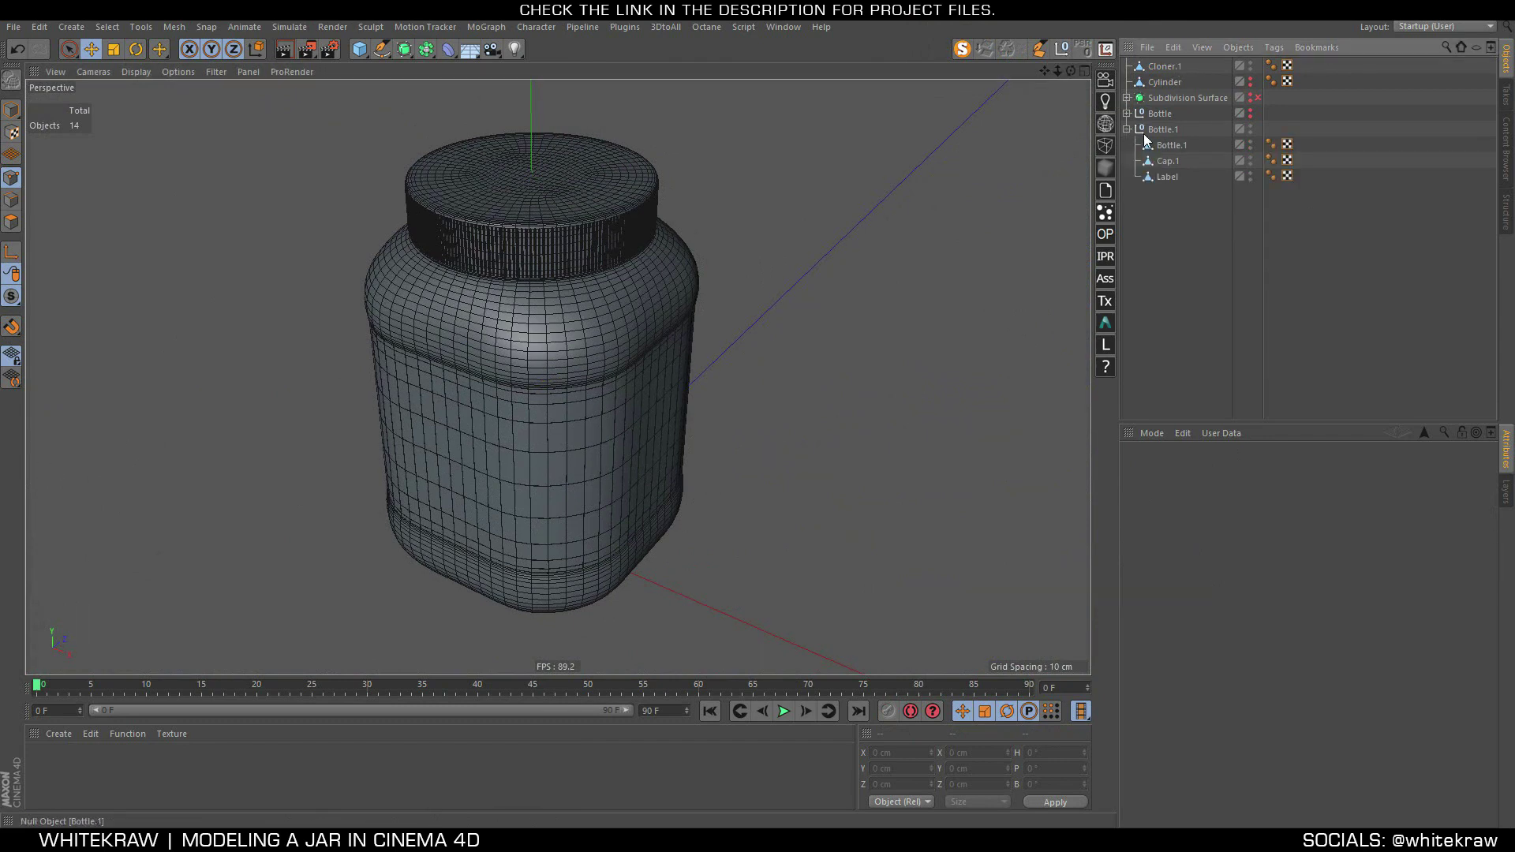
left_click(1157, 161)
key("Return")
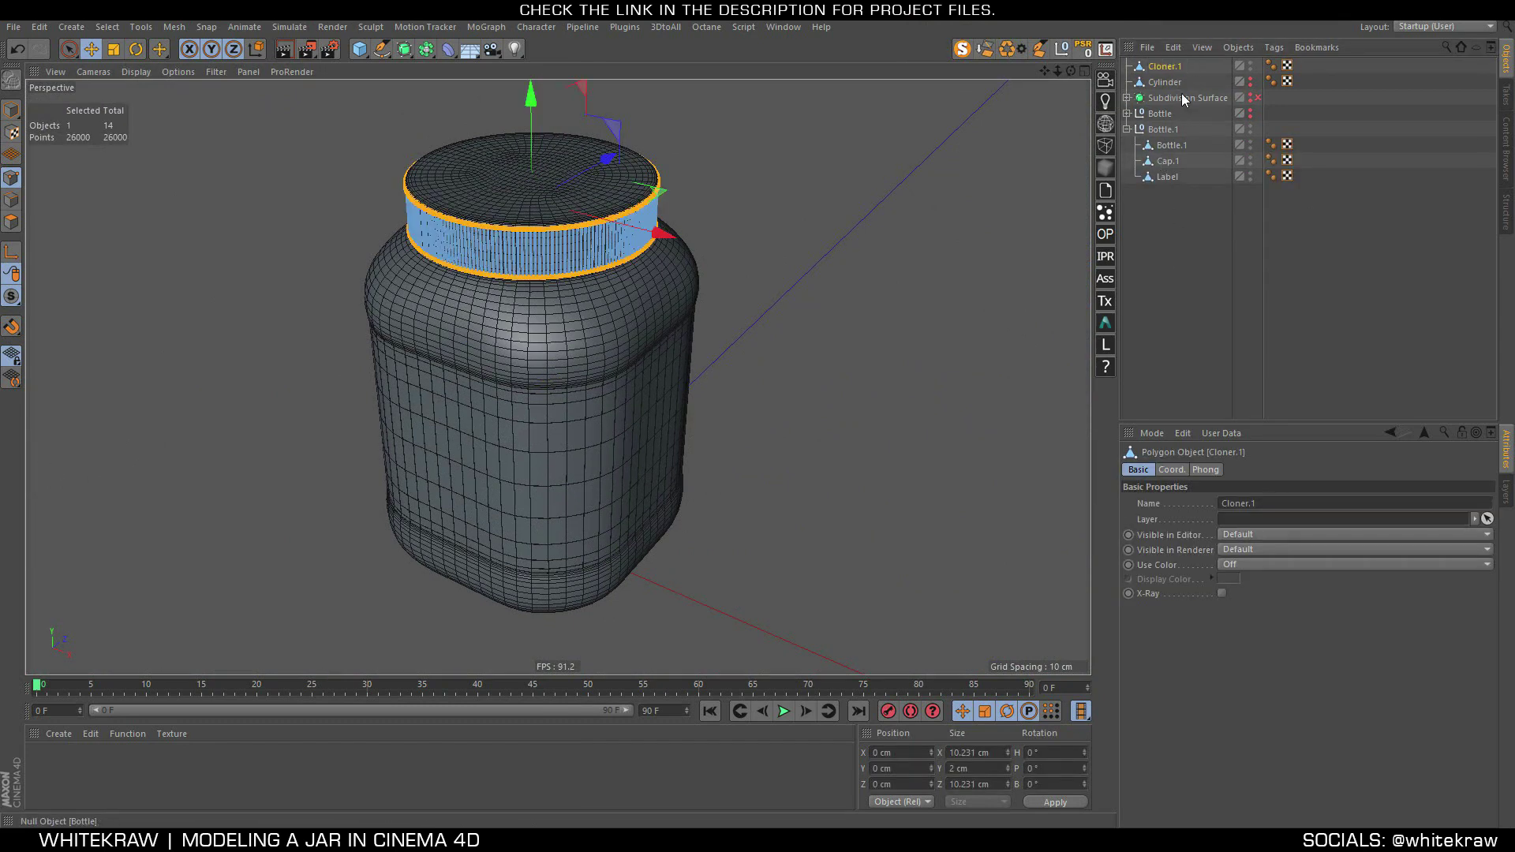
left_click_drag(1173, 165, 1167, 161)
left_click(1187, 225)
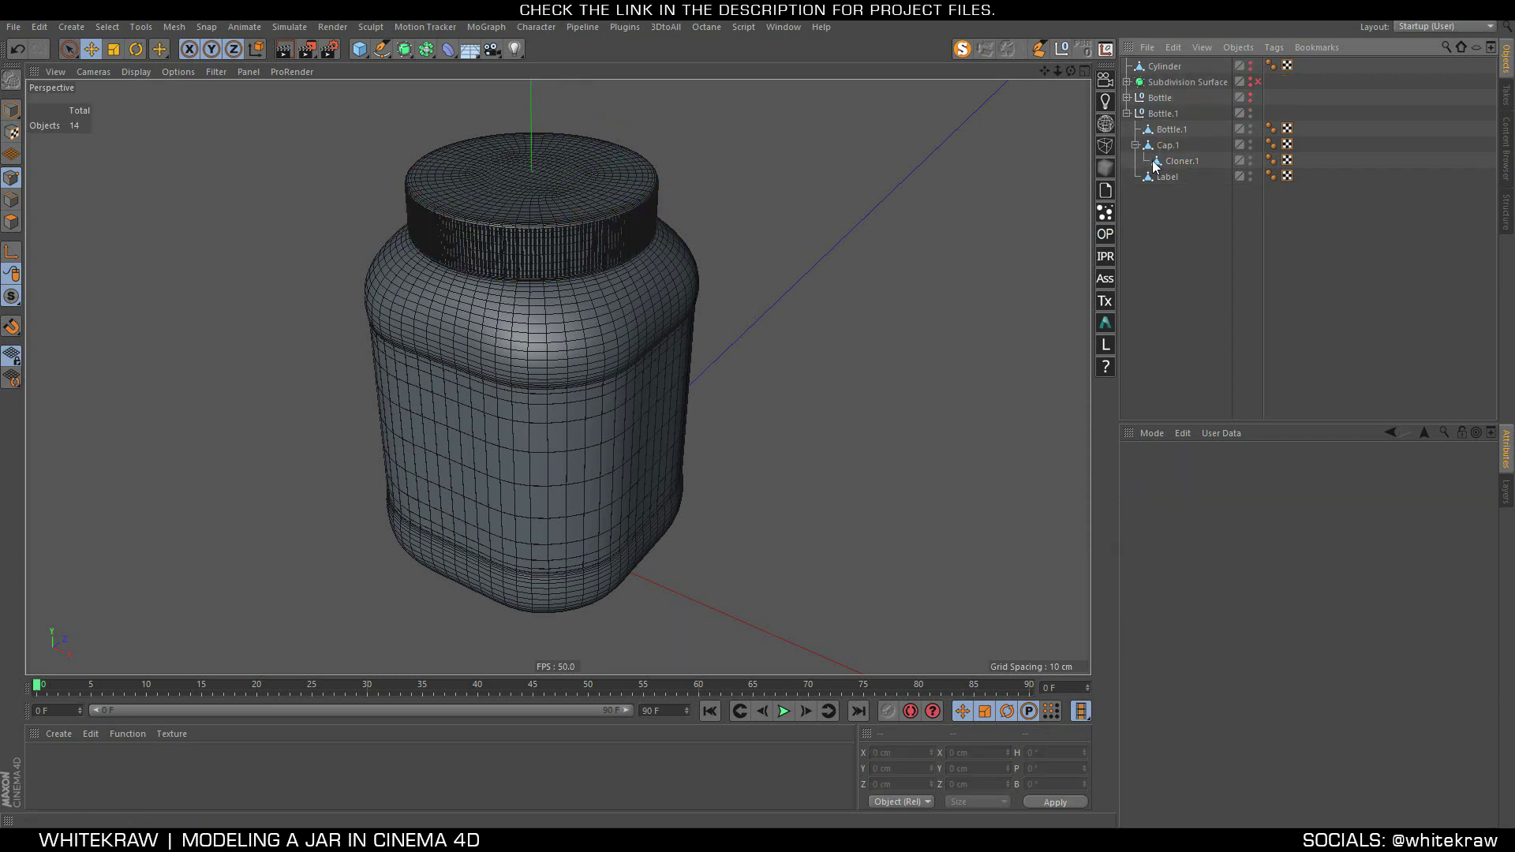
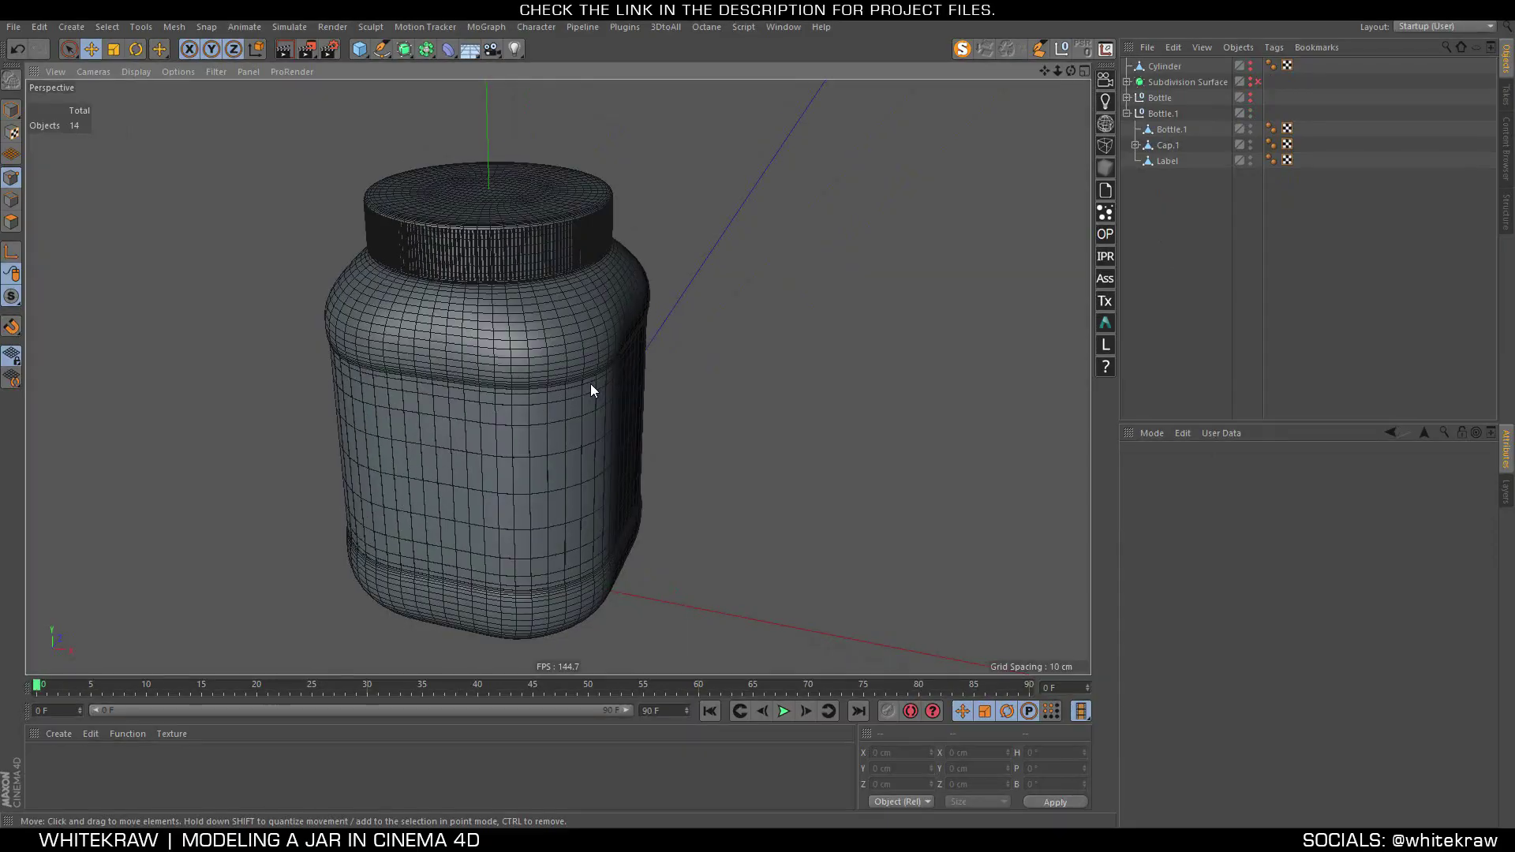
Select the Label in Edge mode and isolate it with Magic Solo
left_click(1168, 162)
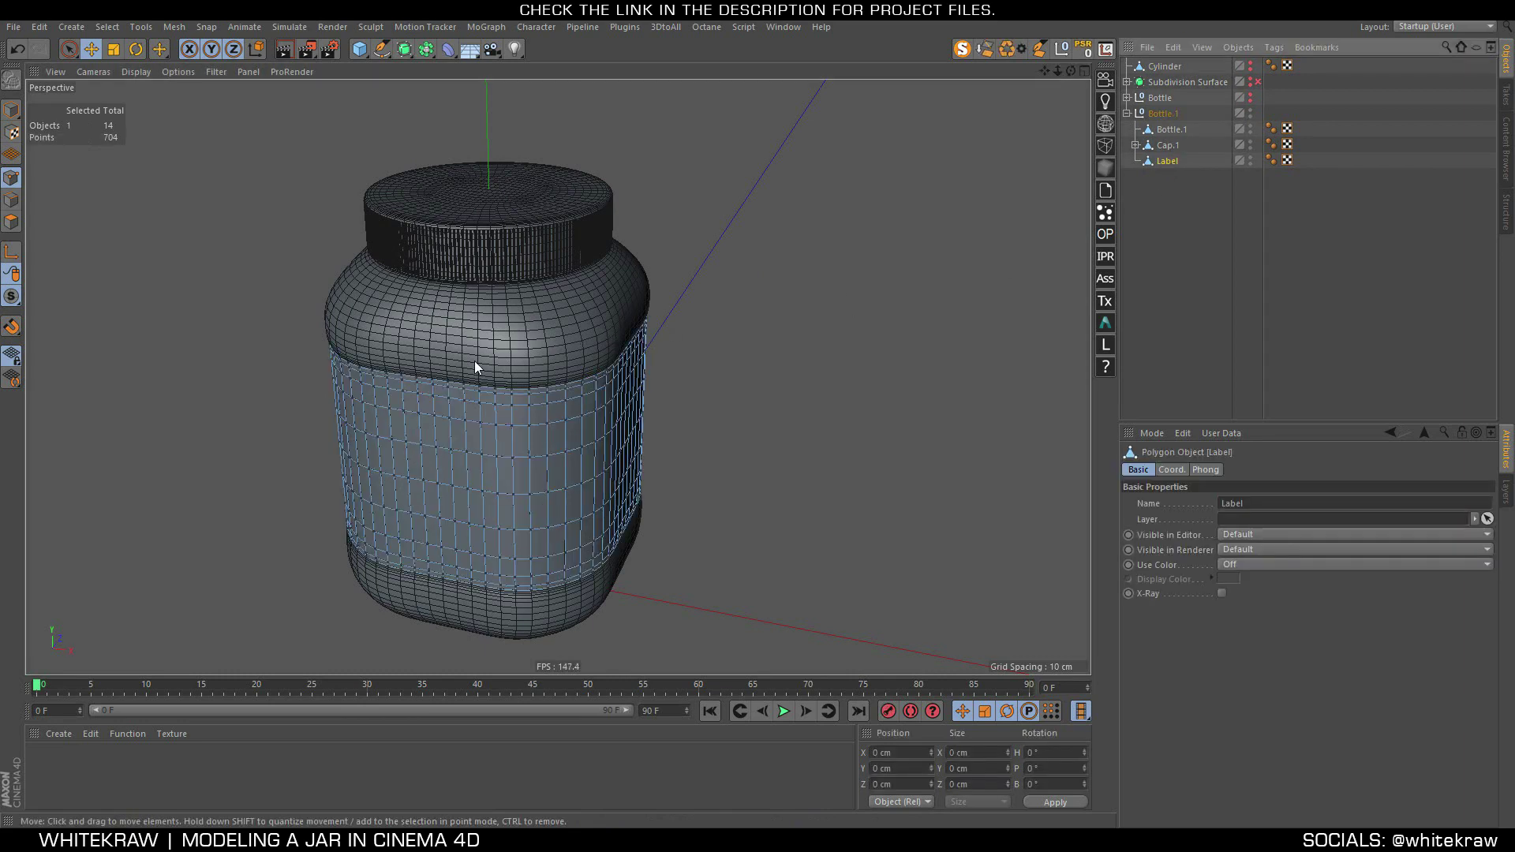
left_click(11, 200)
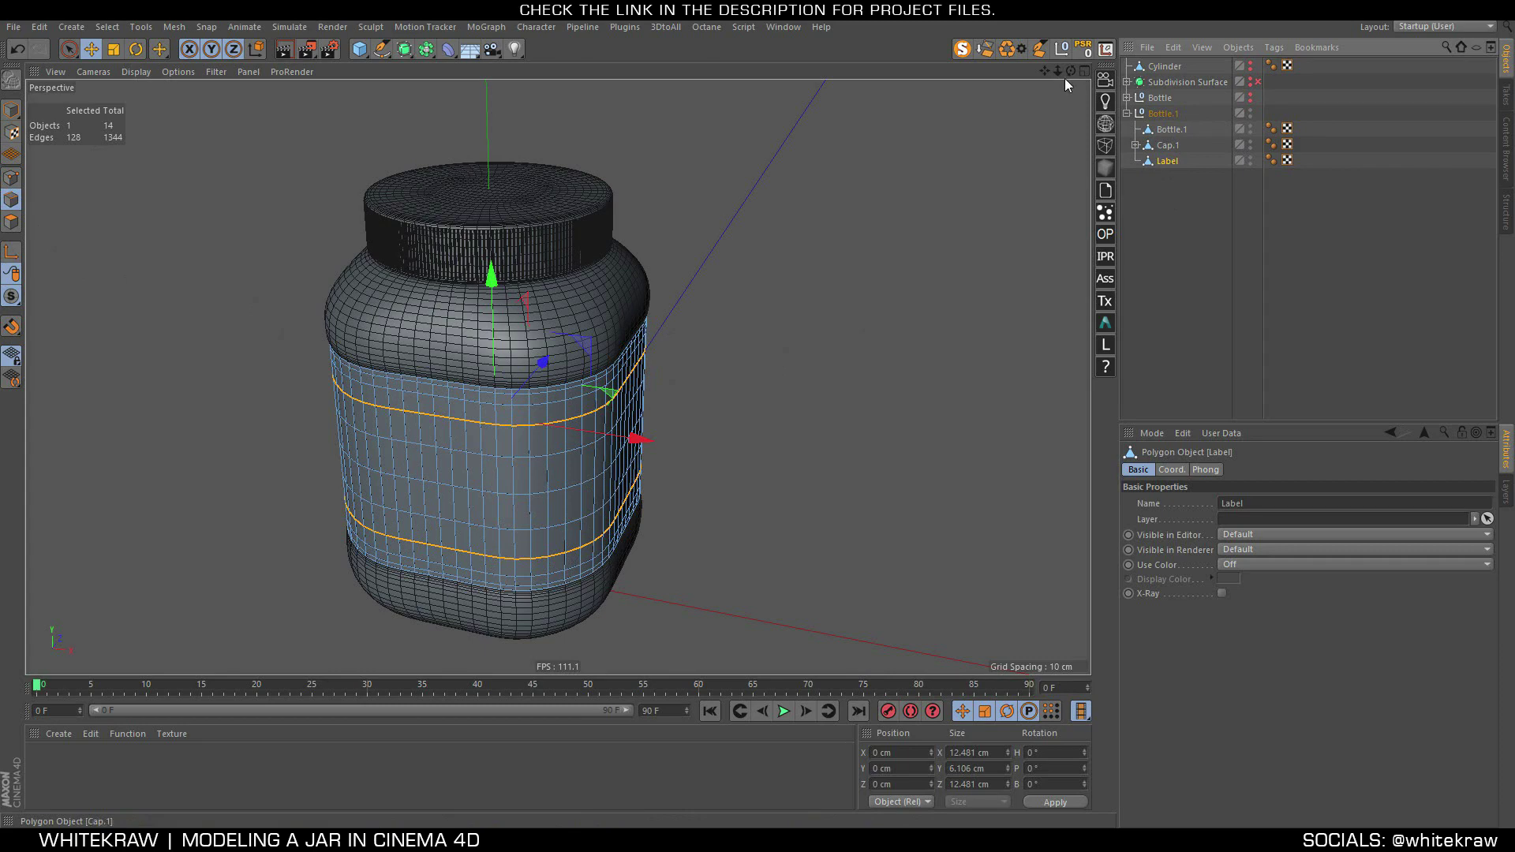
left_click(961, 49)
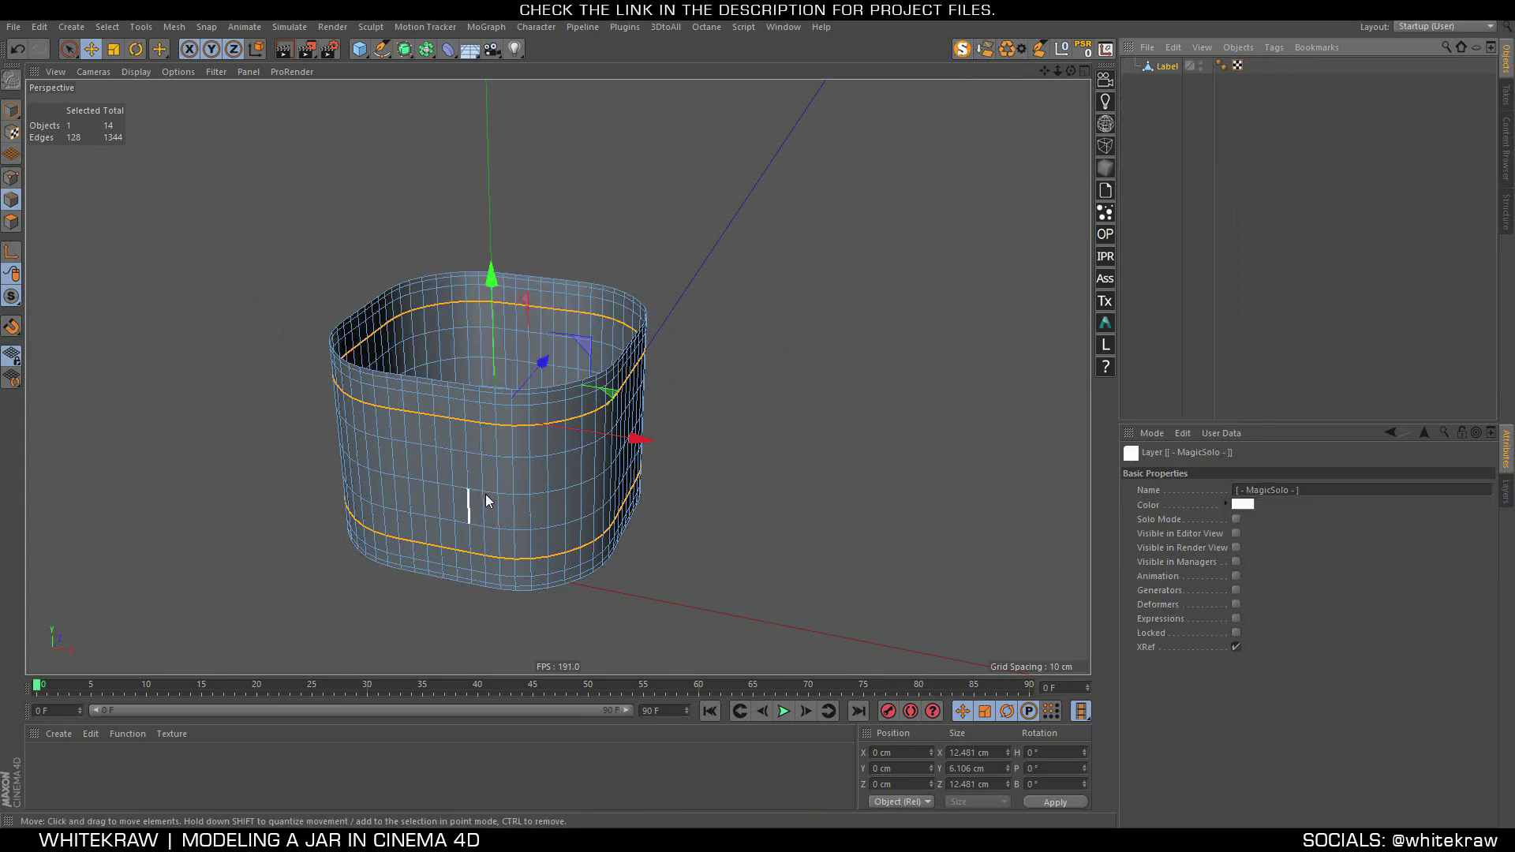
Select the Label's top and bottom rim edge loops
scroll(628, 371, "up", 3)
scroll(578, 290, "up", 2)
double_click(579, 277)
scroll(566, 242, "down", 4)
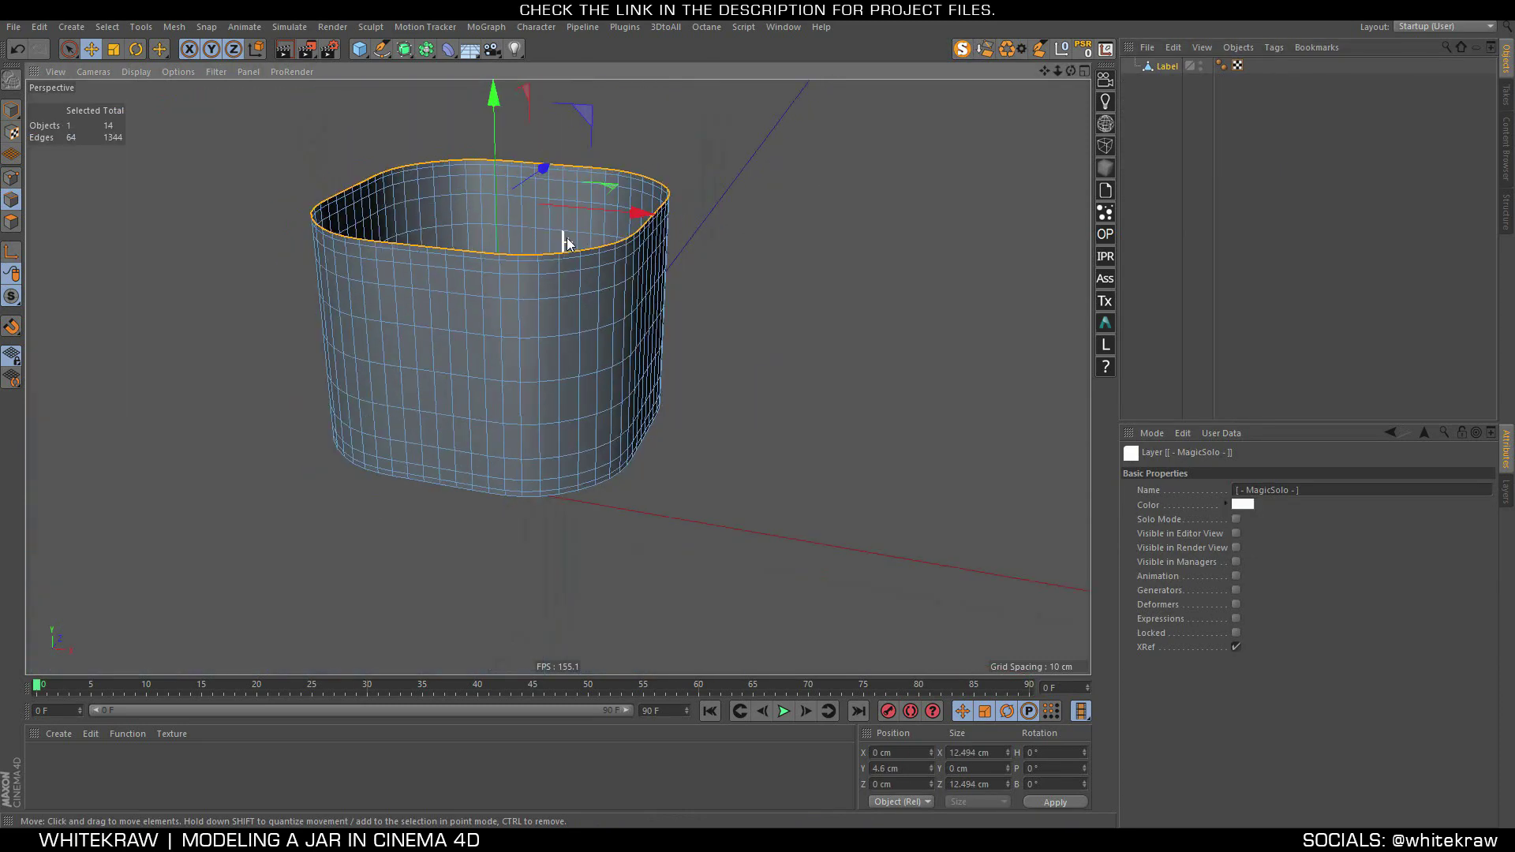
double_click(574, 494, "shift")
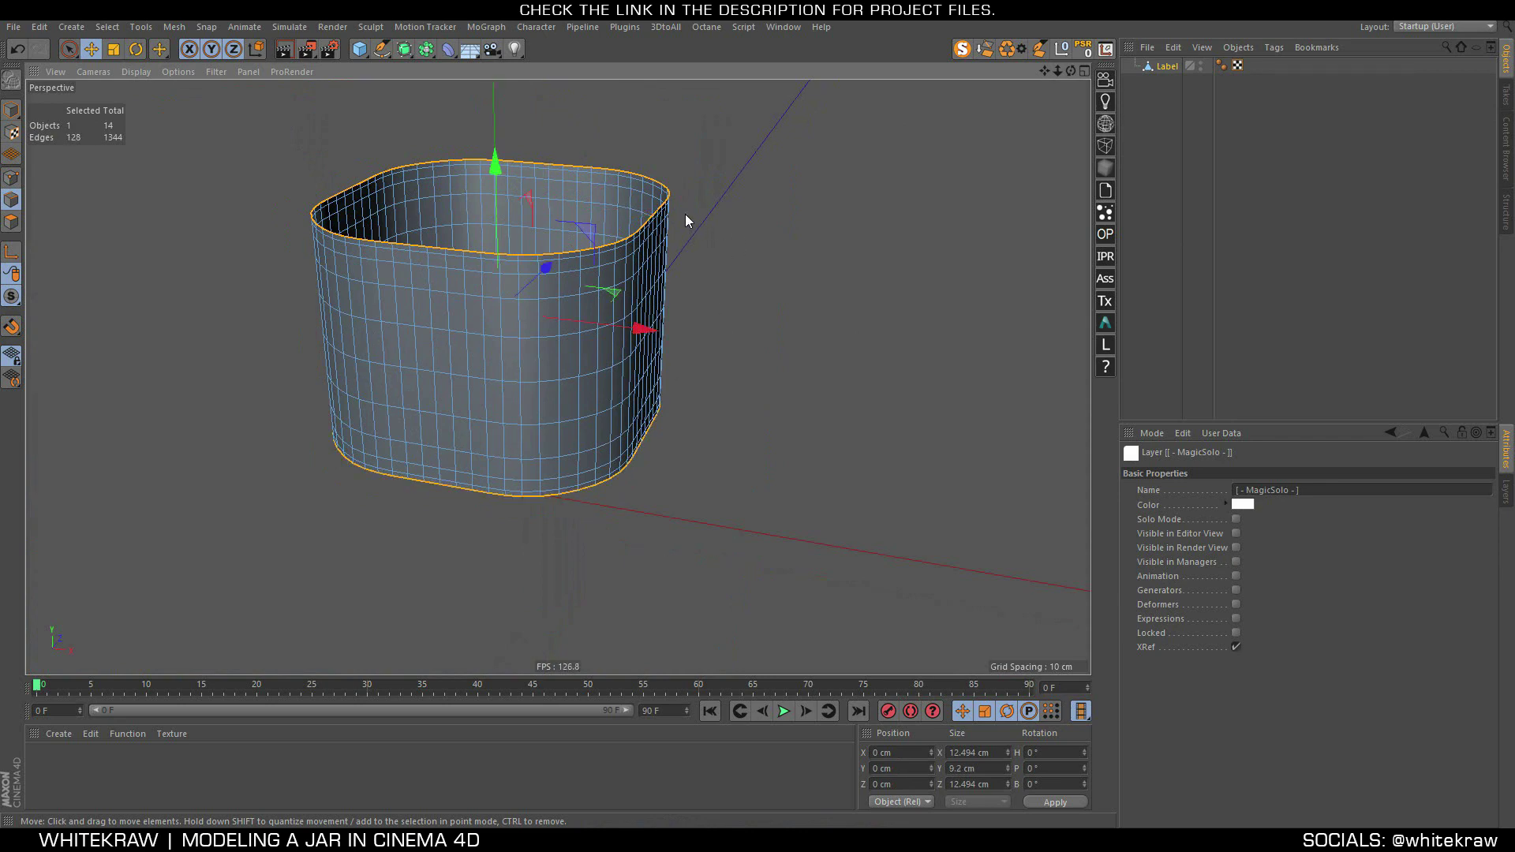
Add a vertical edge loop down the jar's front as the seam
mouse_move(685, 214)
left_mouse_down("alt")
mouse_move(352, 211)
mouse_move(730, 210)
mouse_move(496, 232)
mouse_move(543, 212)
left_mouse_up("alt")
scroll(553, 184, "up", 3)
scroll(548, 183, "up", 2)
scroll(533, 158, "up", 2)
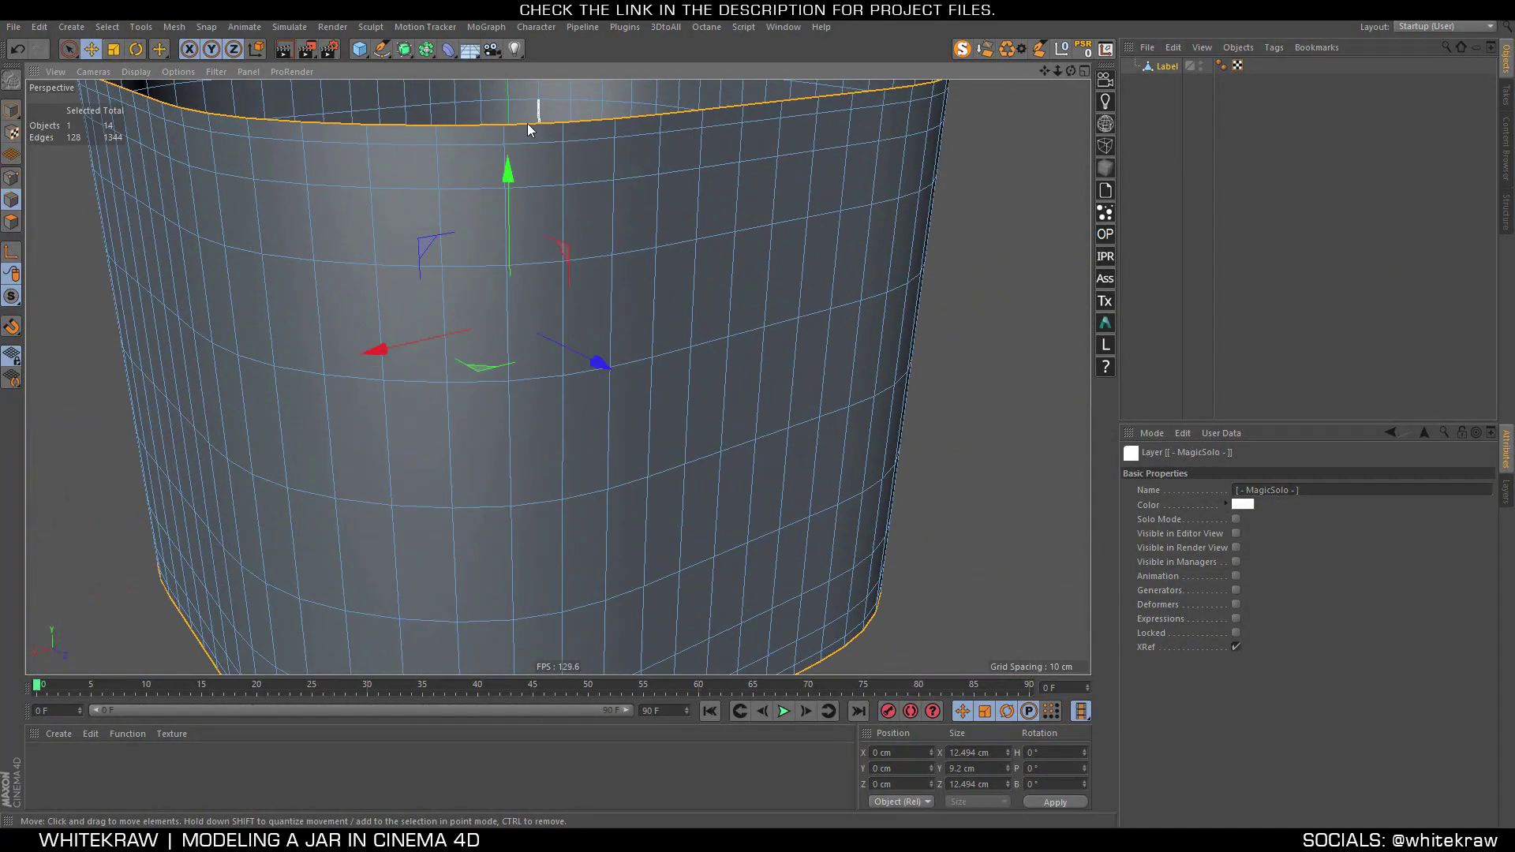
double_click(506, 138, "shift")
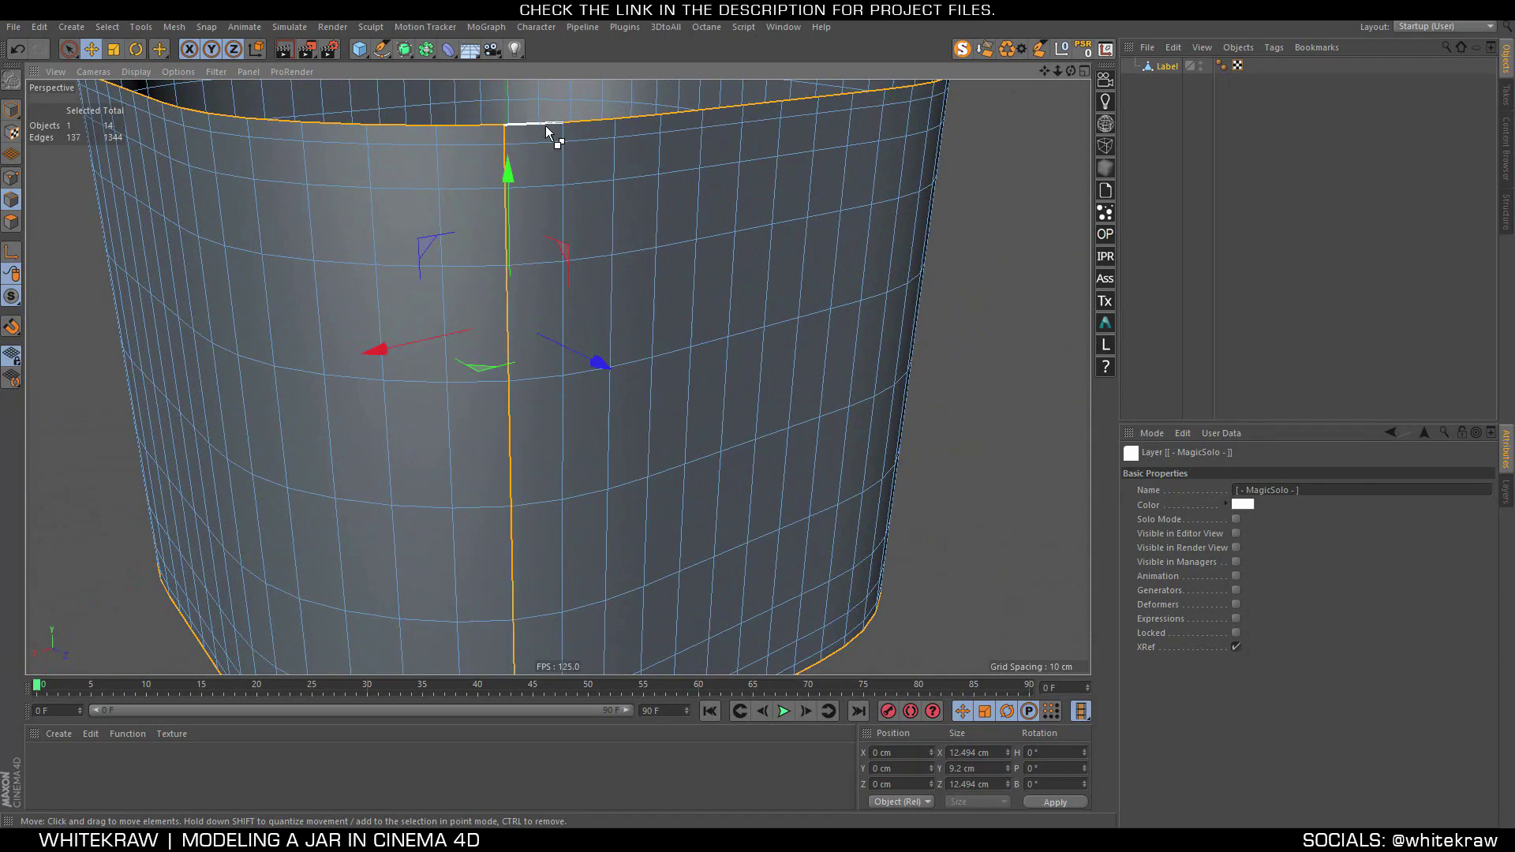
scroll(546, 125, "down", 3)
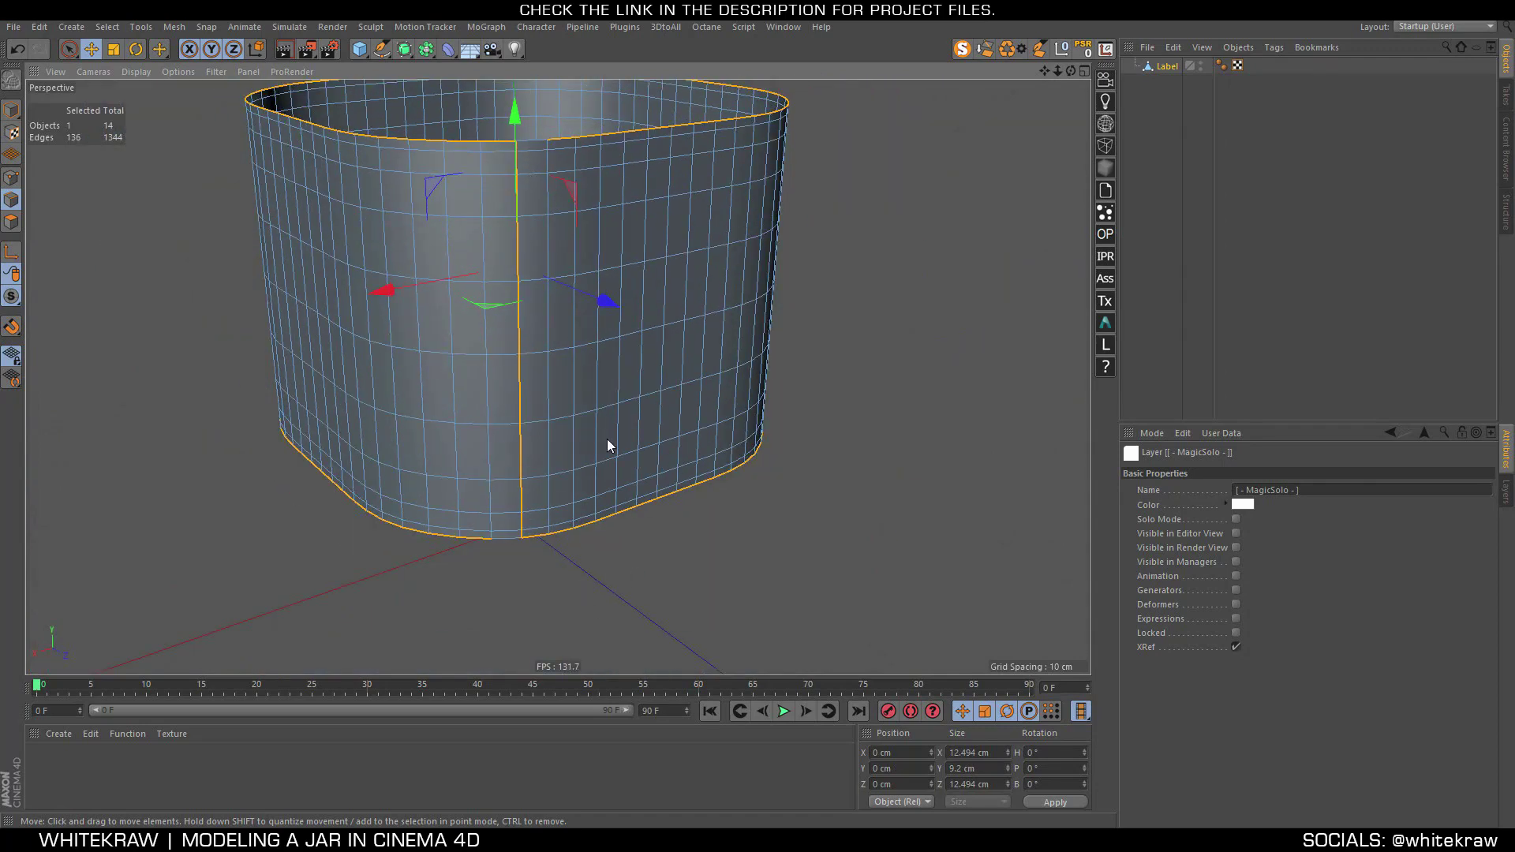
left_click_drag(556, 366, 585, 374, "alt")
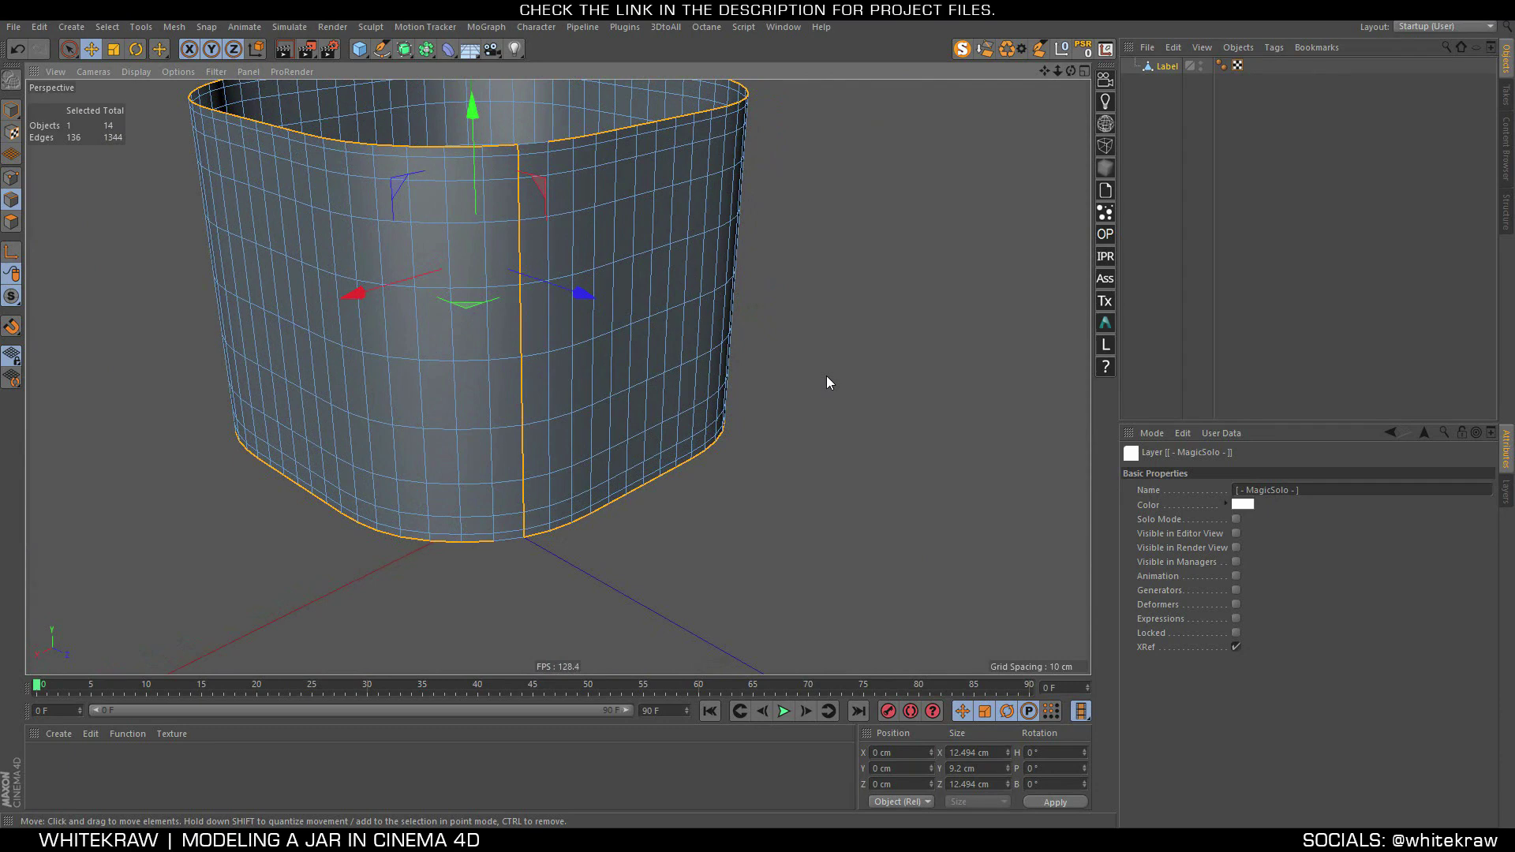
In the BP - UV Edit layout, run the BodyPaint wizard on Label only with a 4000x4000 texture
left_click(1420, 27)
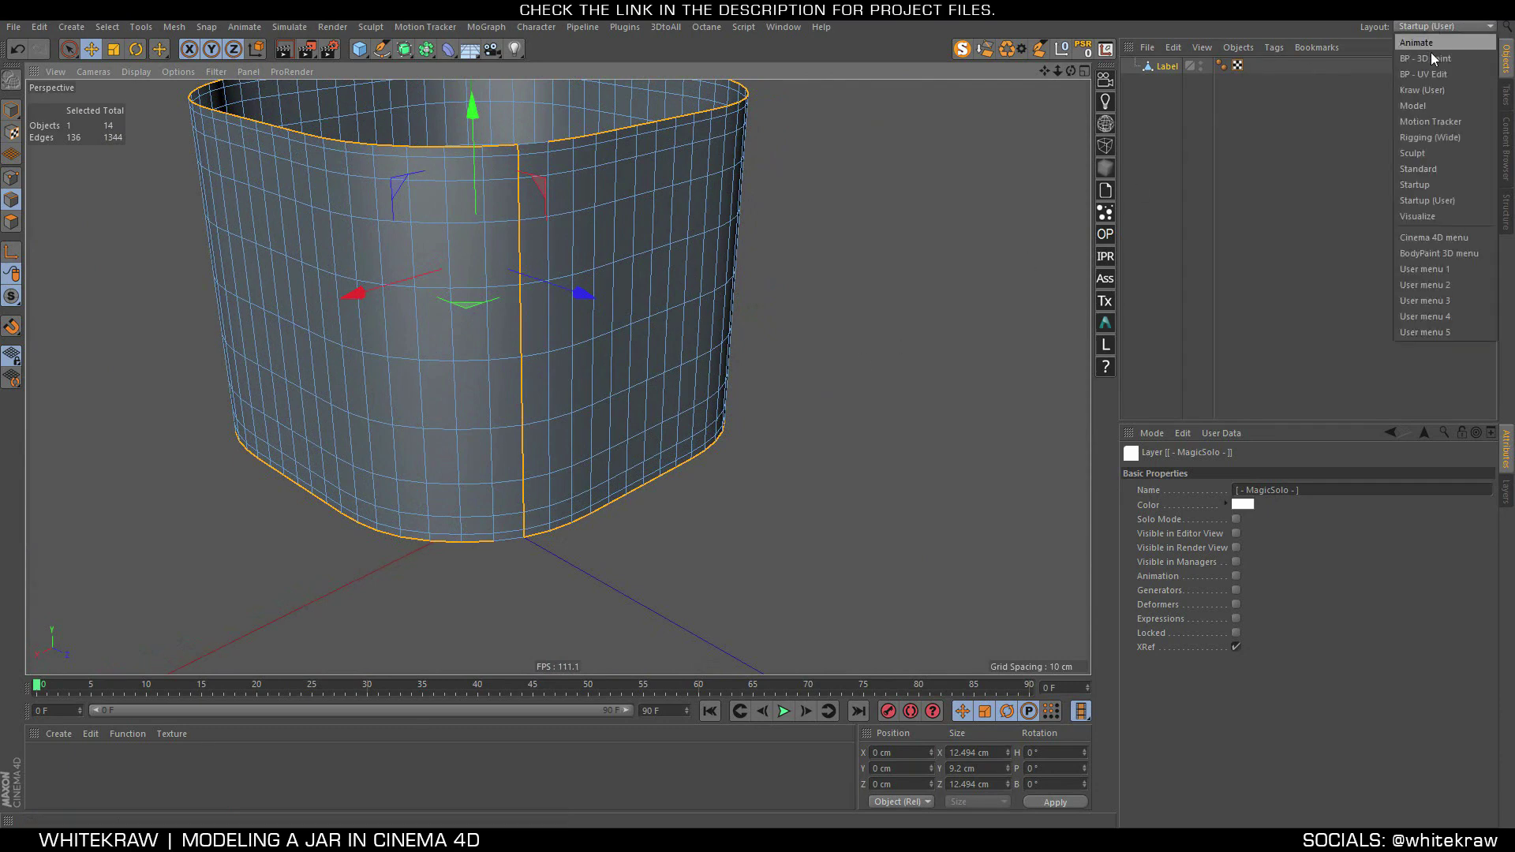
left_click(1428, 73)
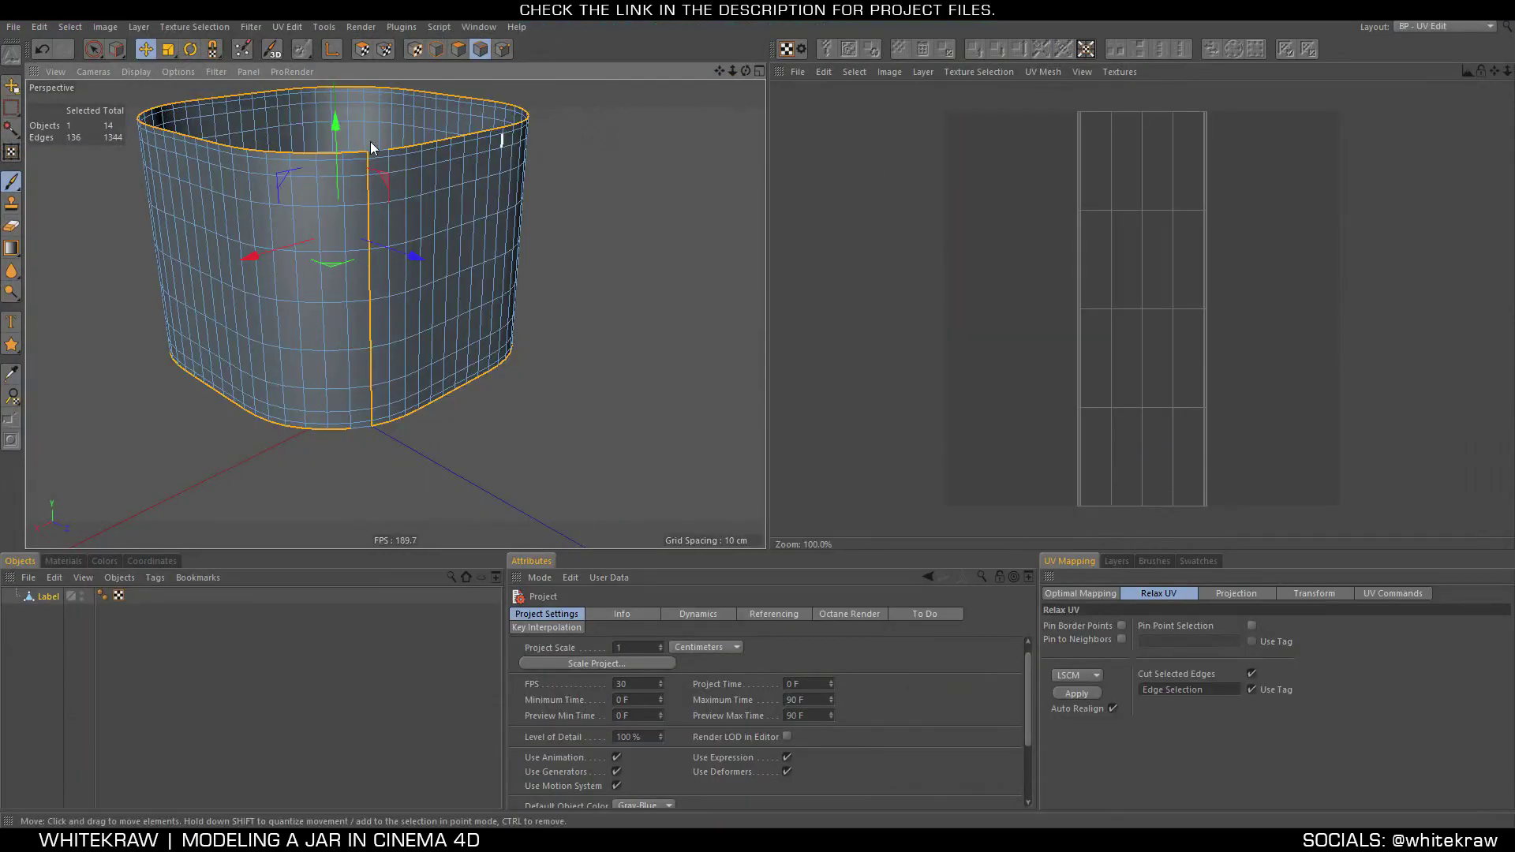
left_click(244, 52)
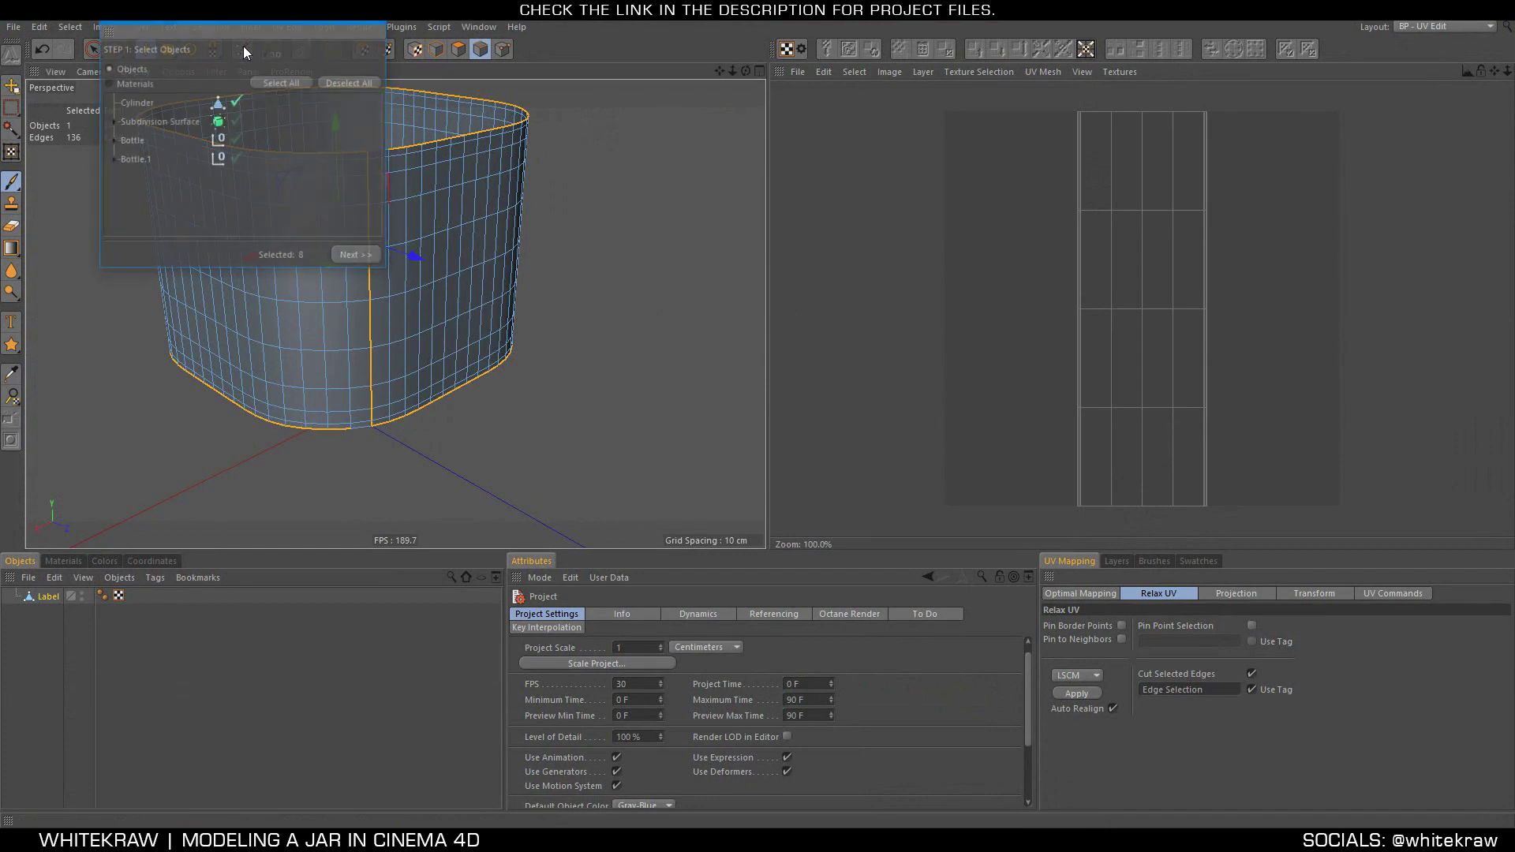
left_click(344, 83)
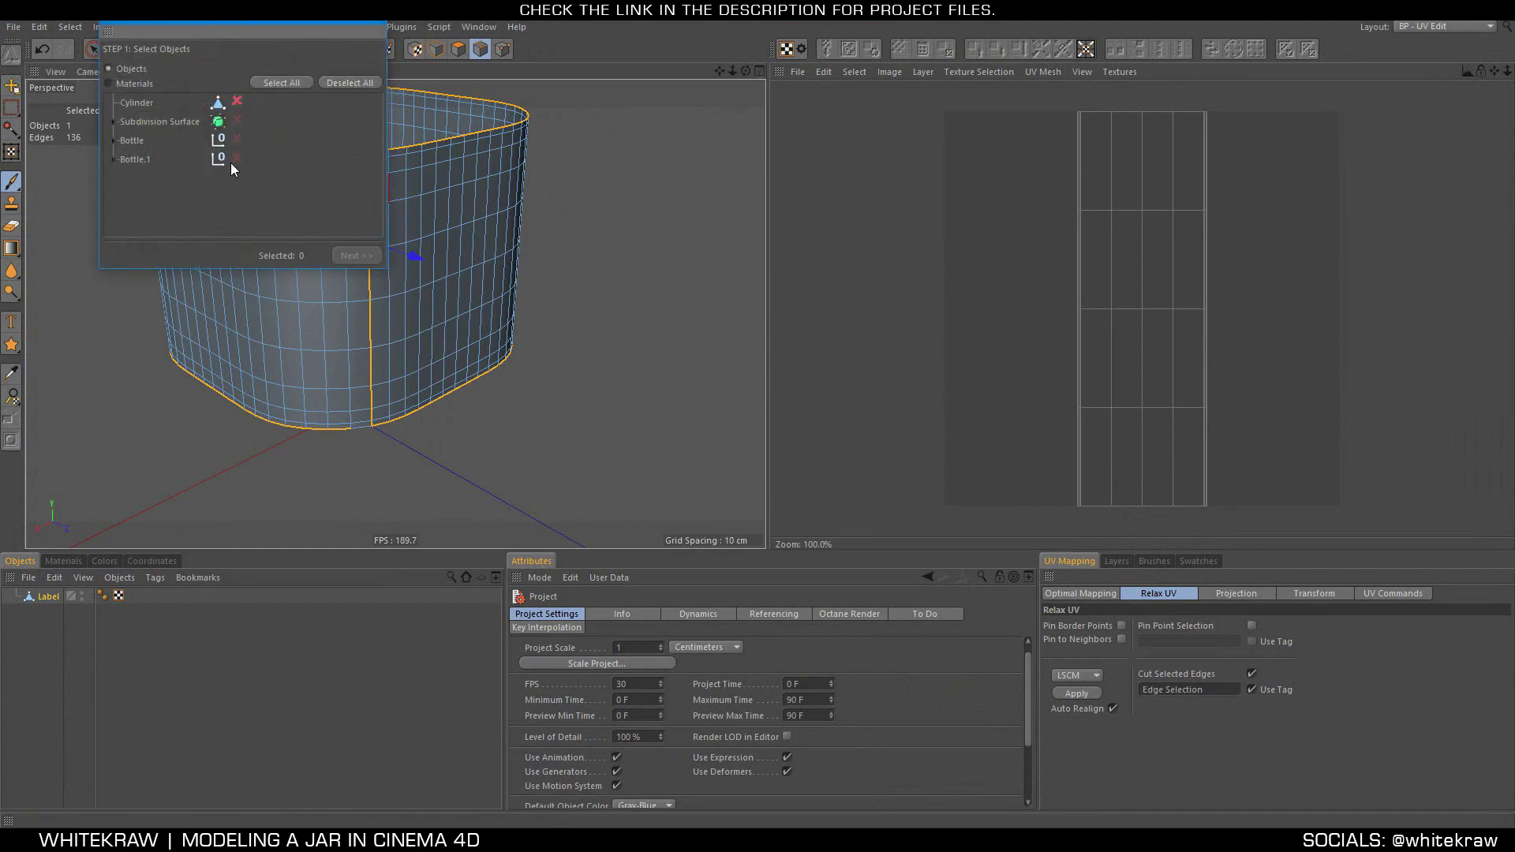
left_click(113, 160)
left_click(237, 214)
left_click(354, 254)
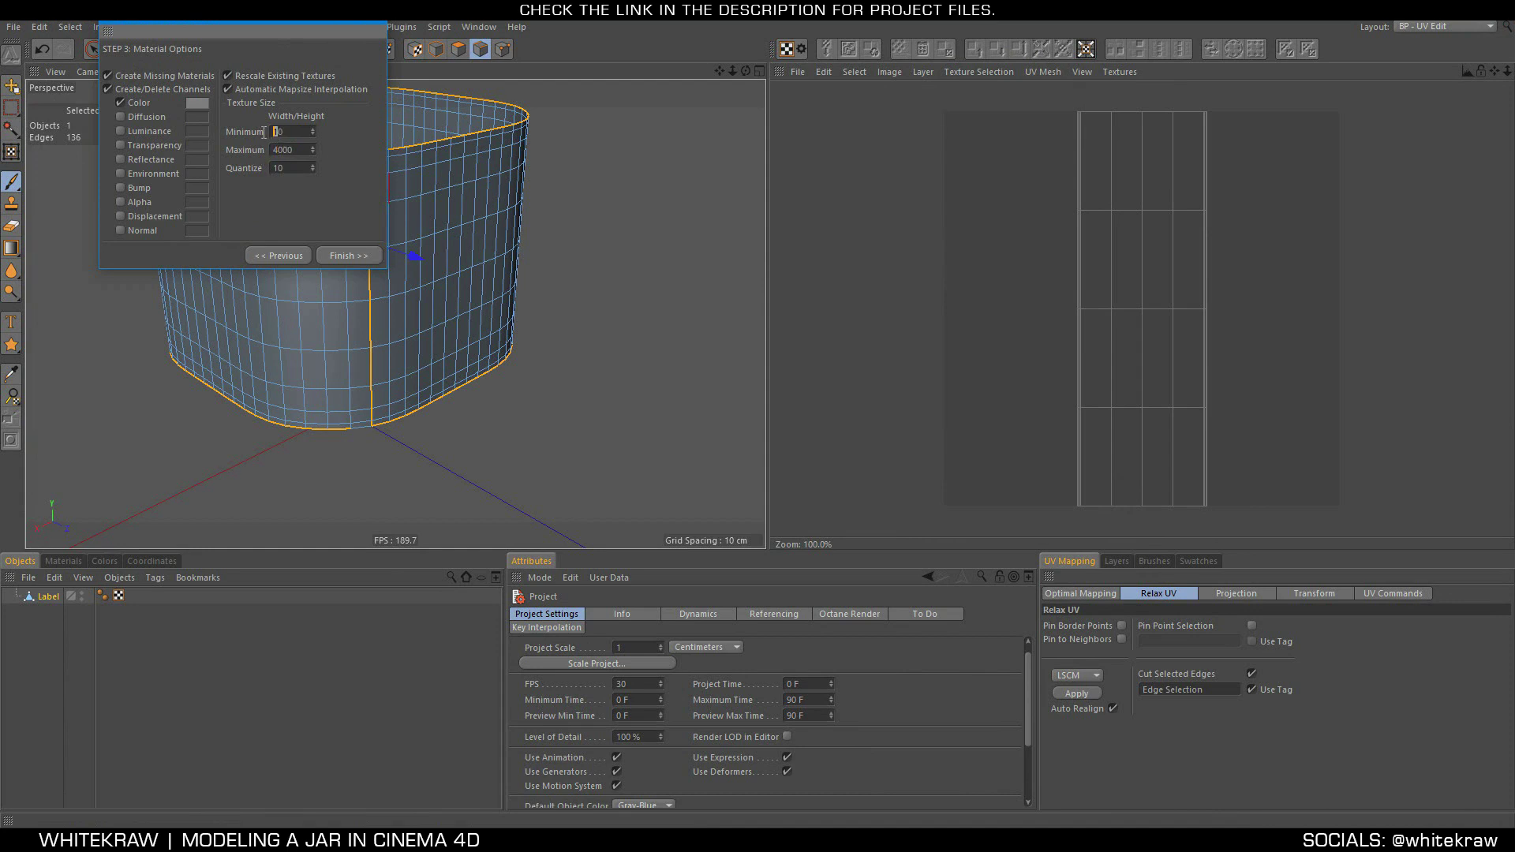
left_click(331, 255)
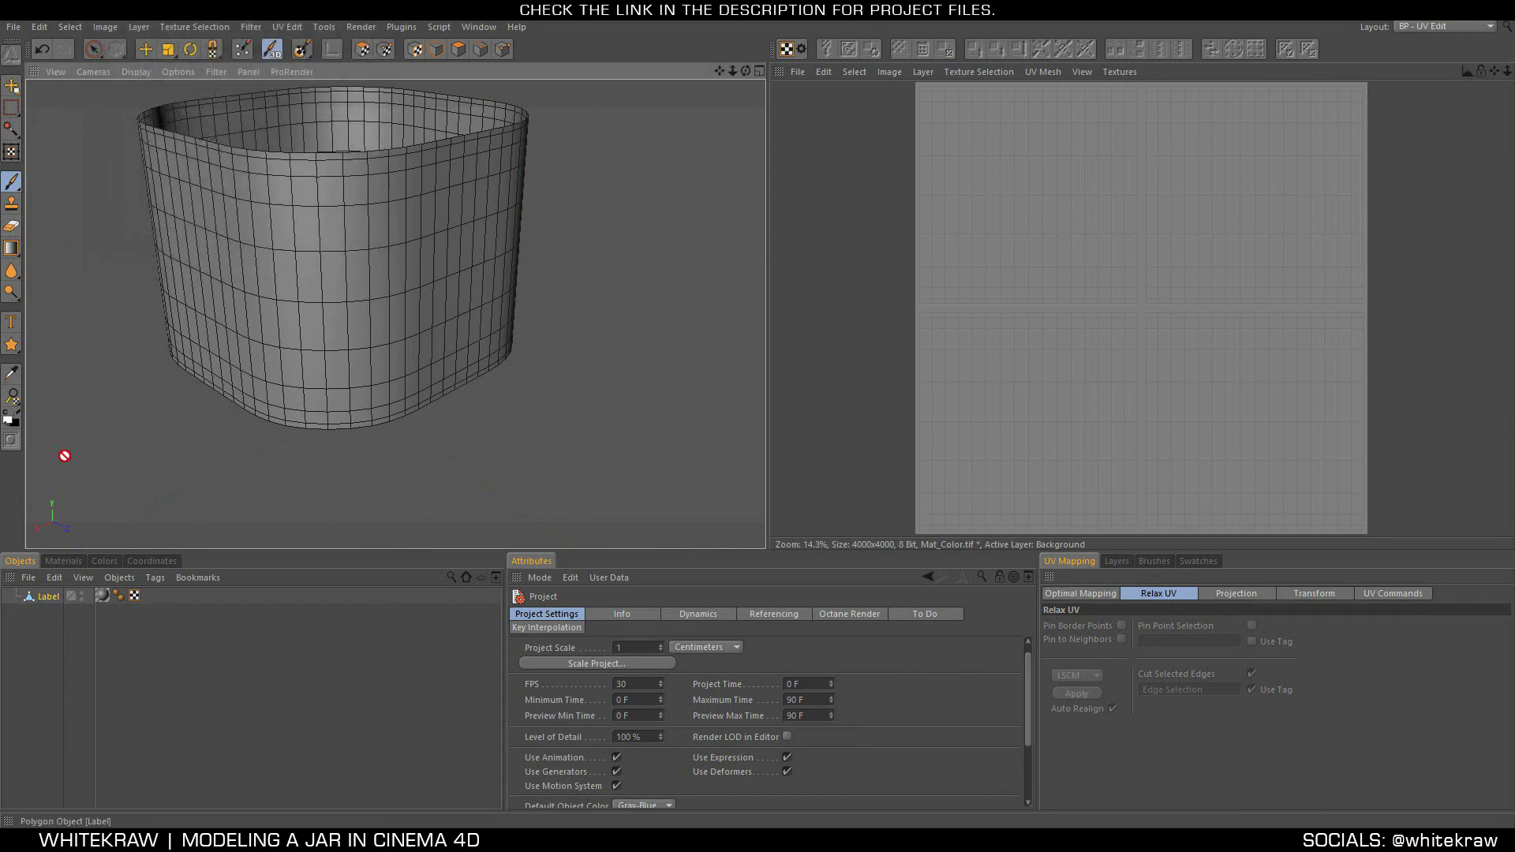
Store the Label's seam edges in an Edge Selection tag via Set Selection
left_click(46, 596)
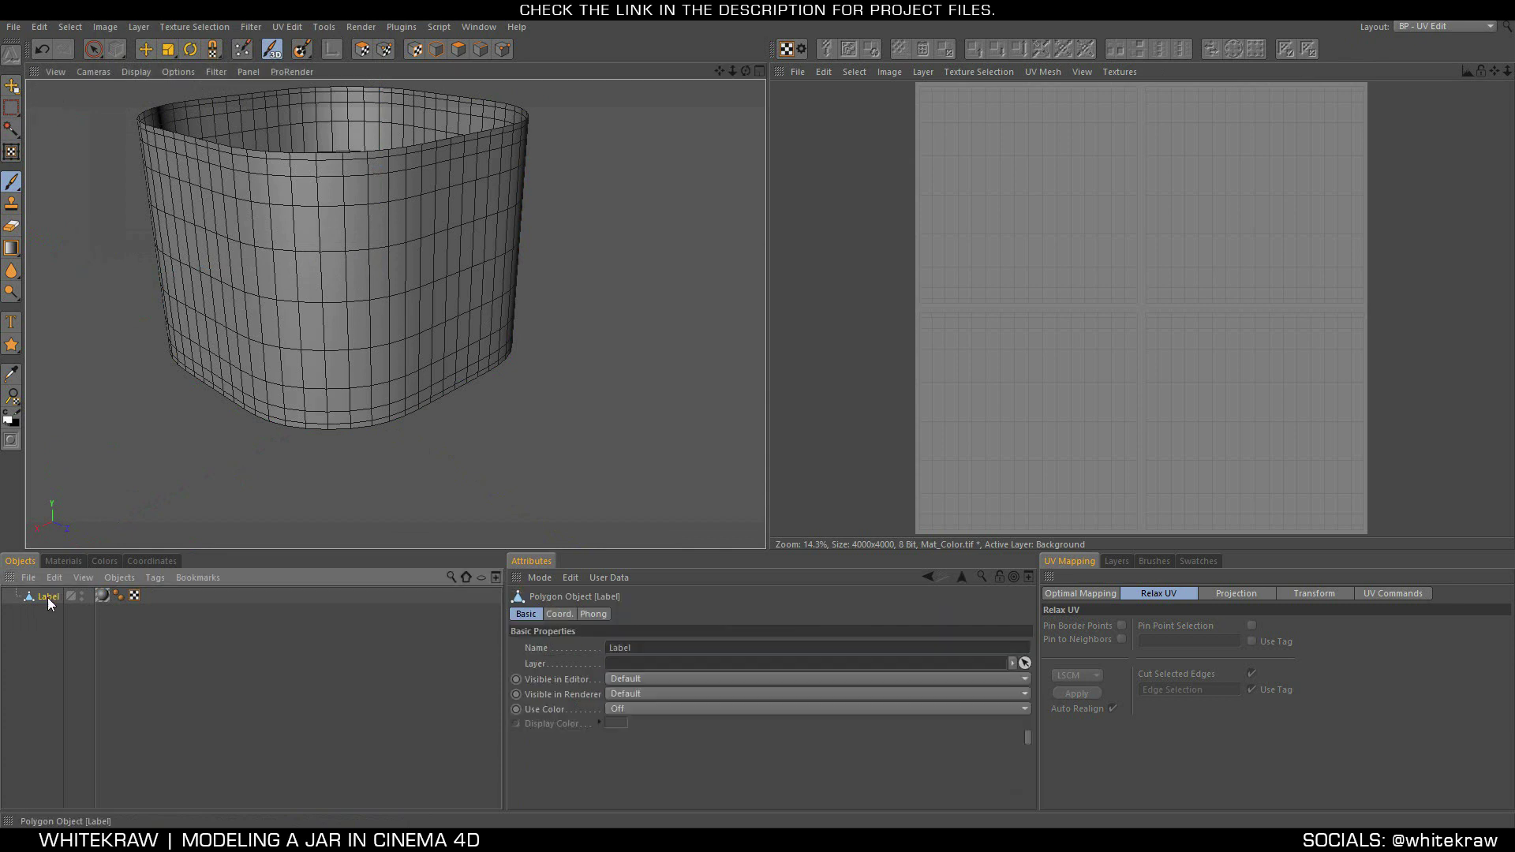
left_click(478, 50)
left_click(69, 26)
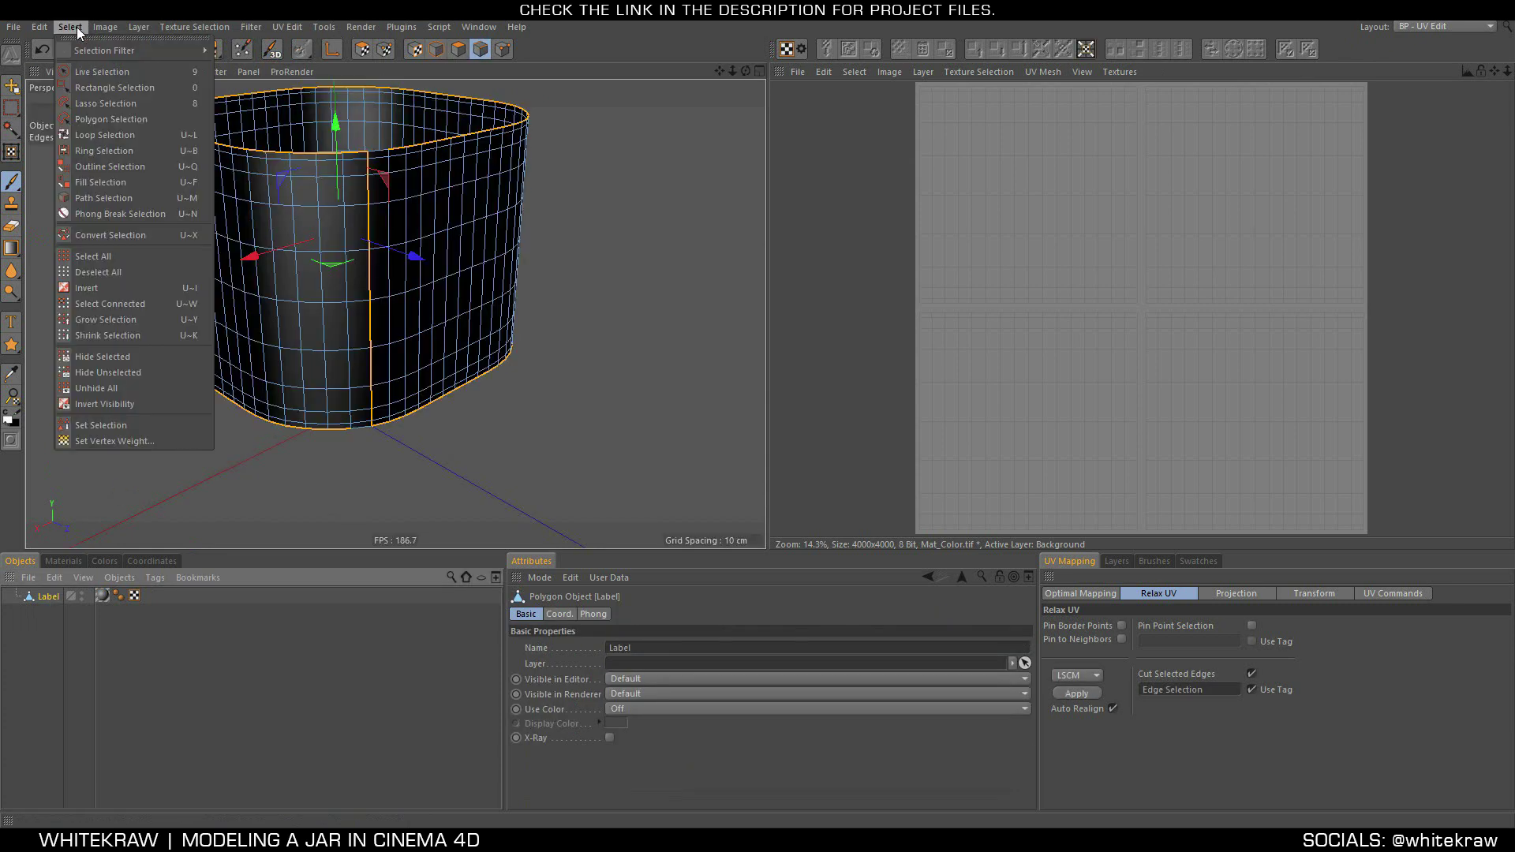
left_click(100, 426)
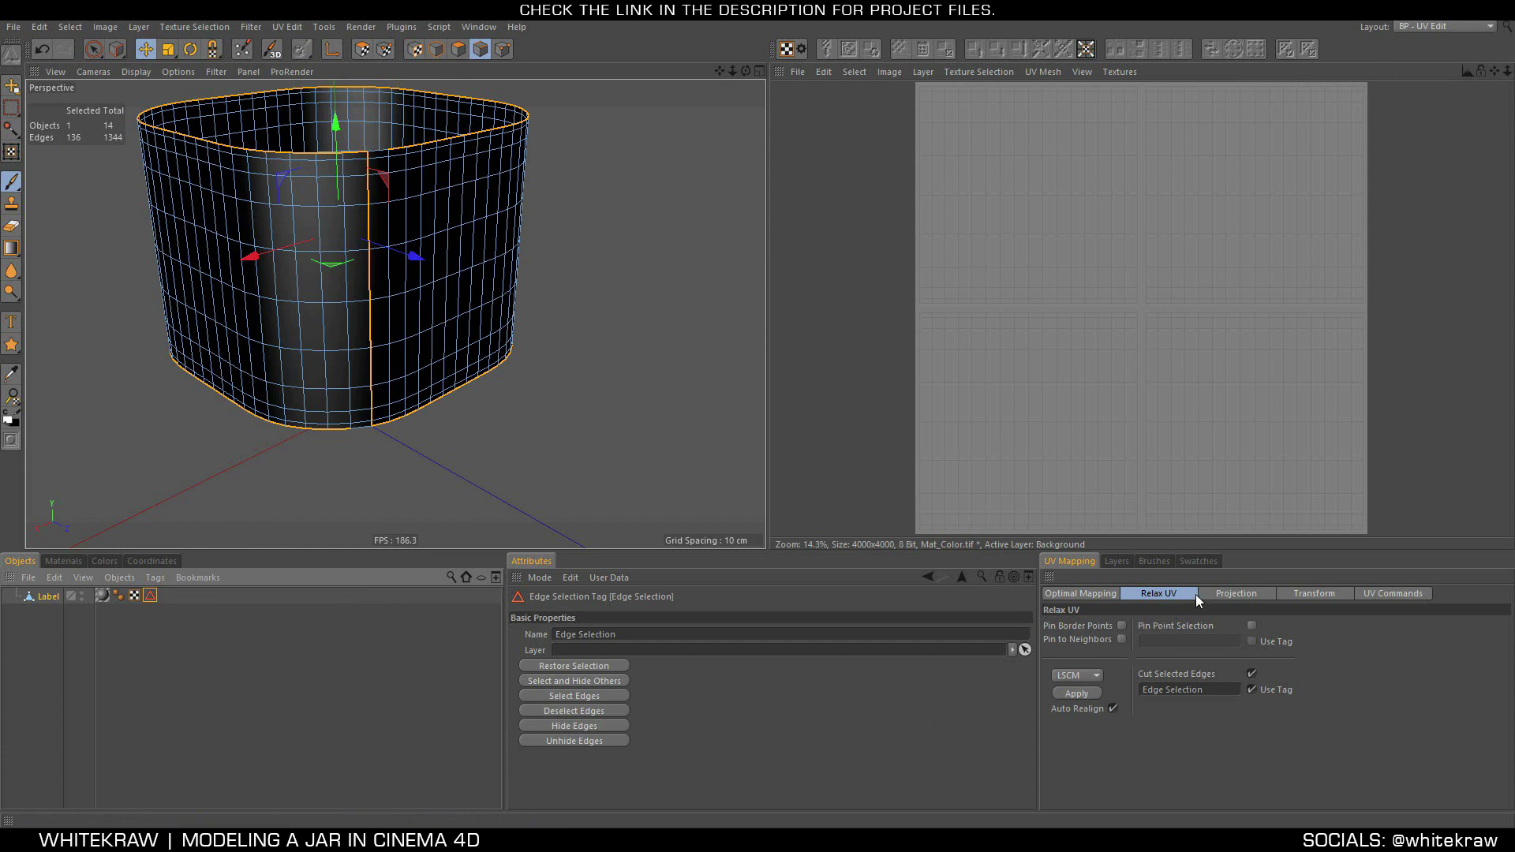
left_click(1215, 593)
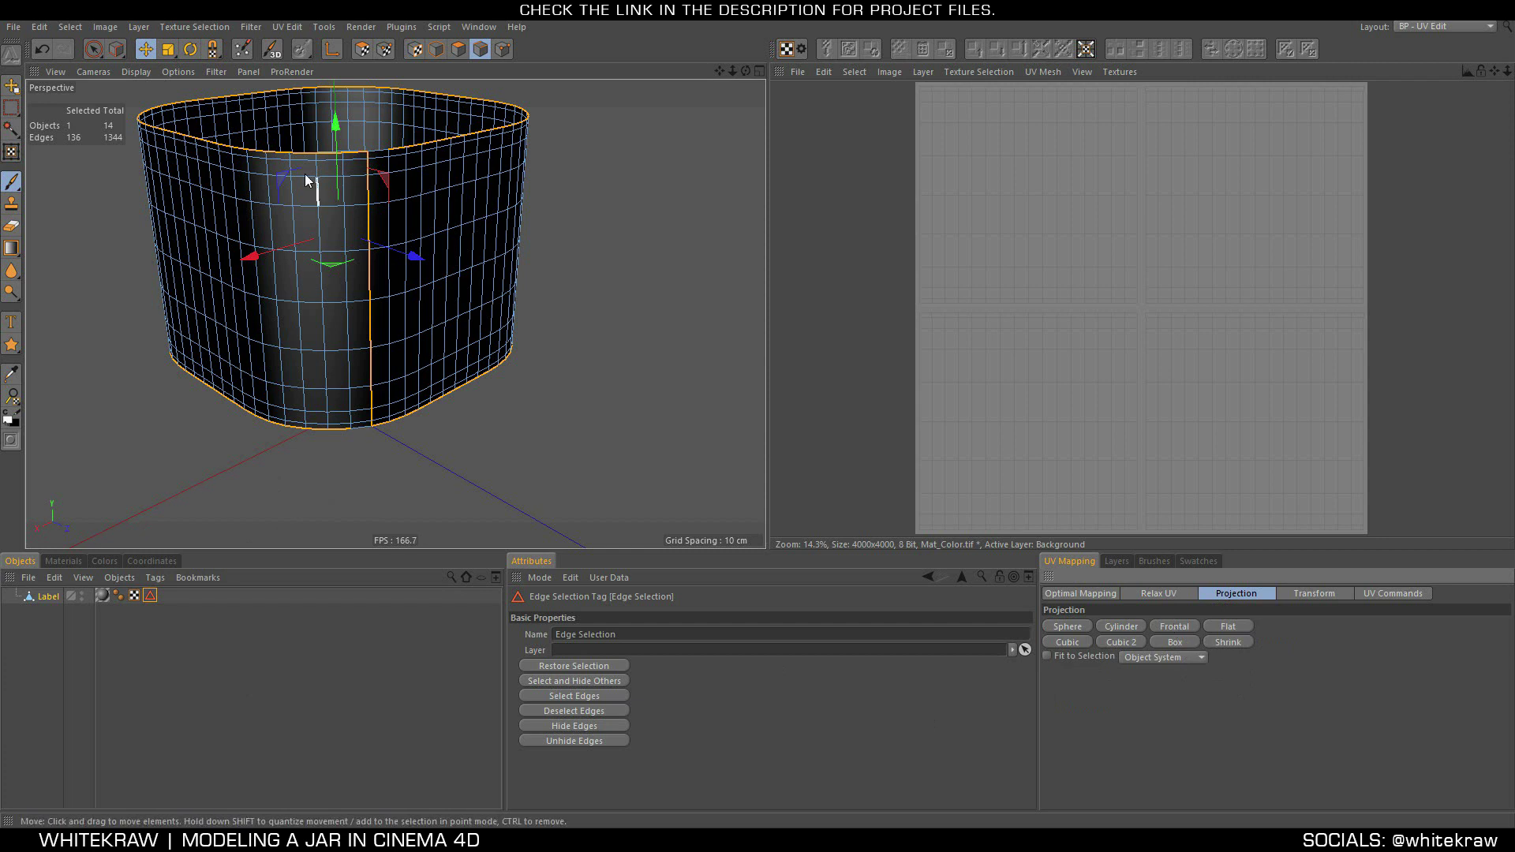
Frontally project all Label UVs, then Relax UV using the Edge Selection tag as cut edges
left_click(361, 49)
key("ctrl+a")
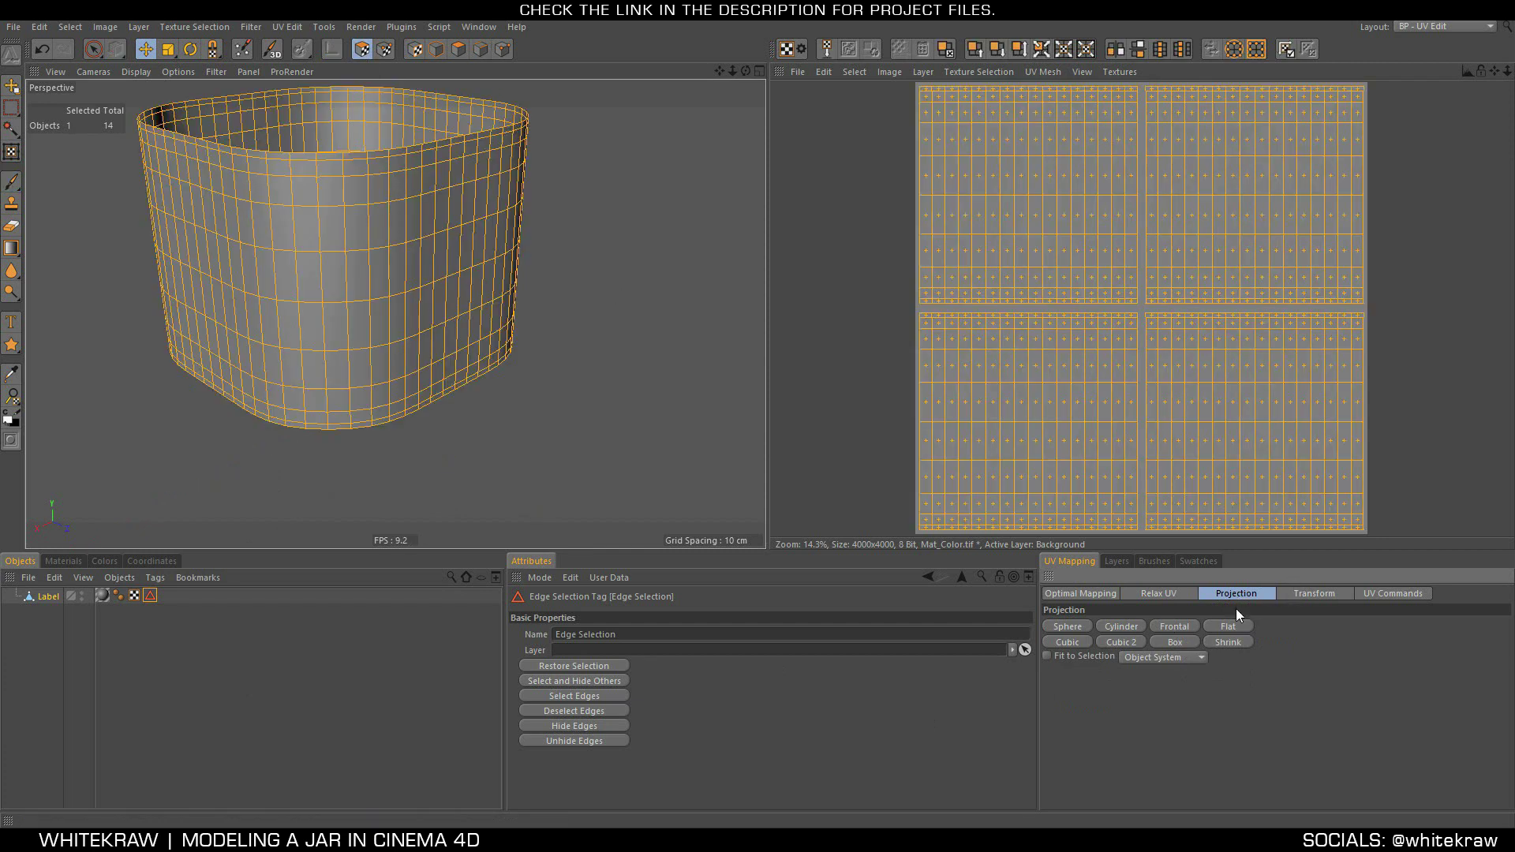
left_click(1181, 627)
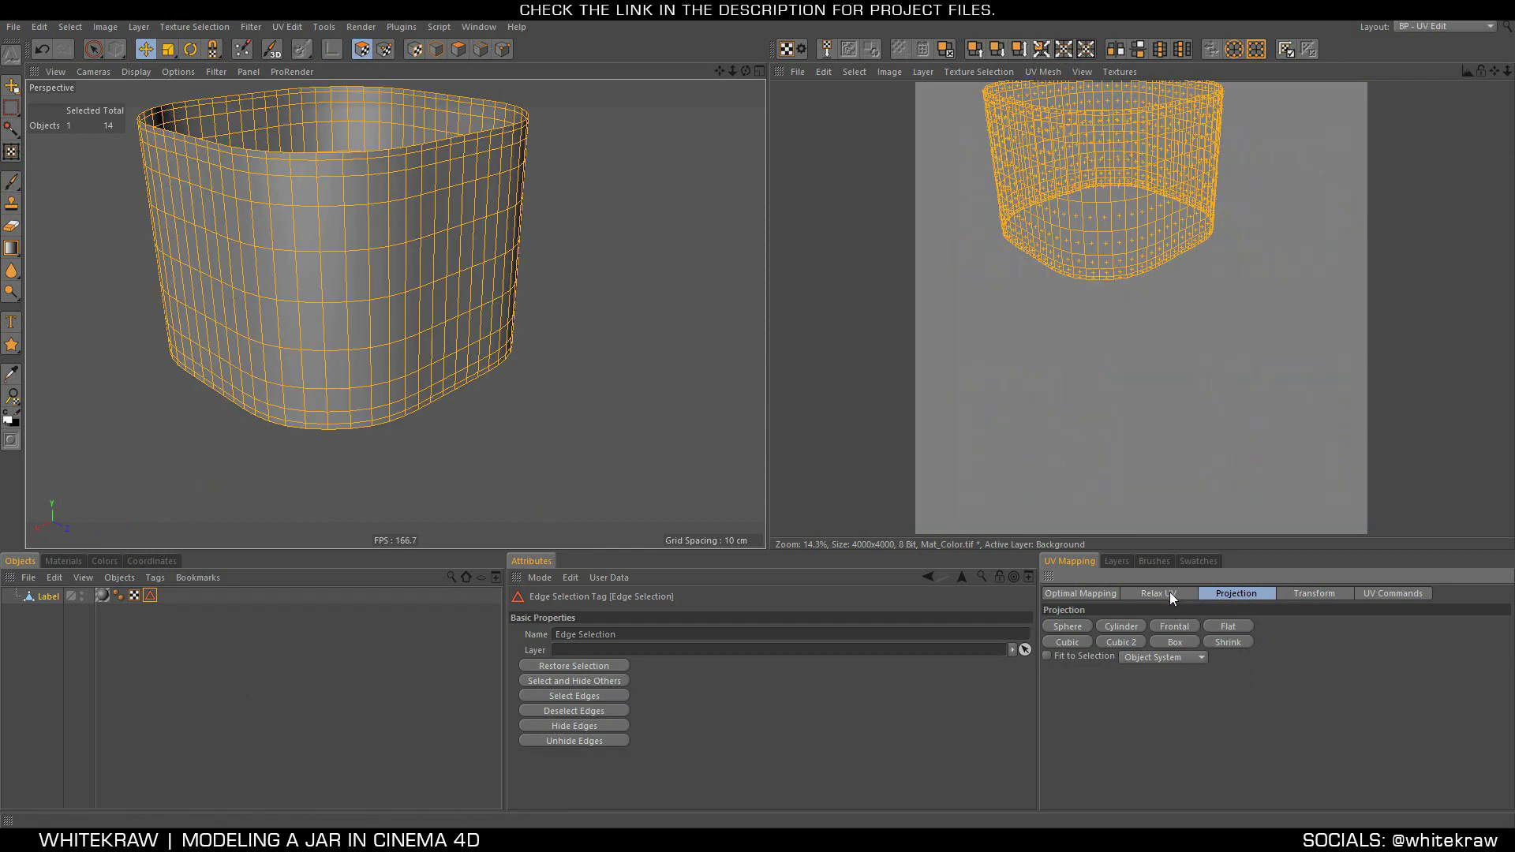
left_click(1169, 592)
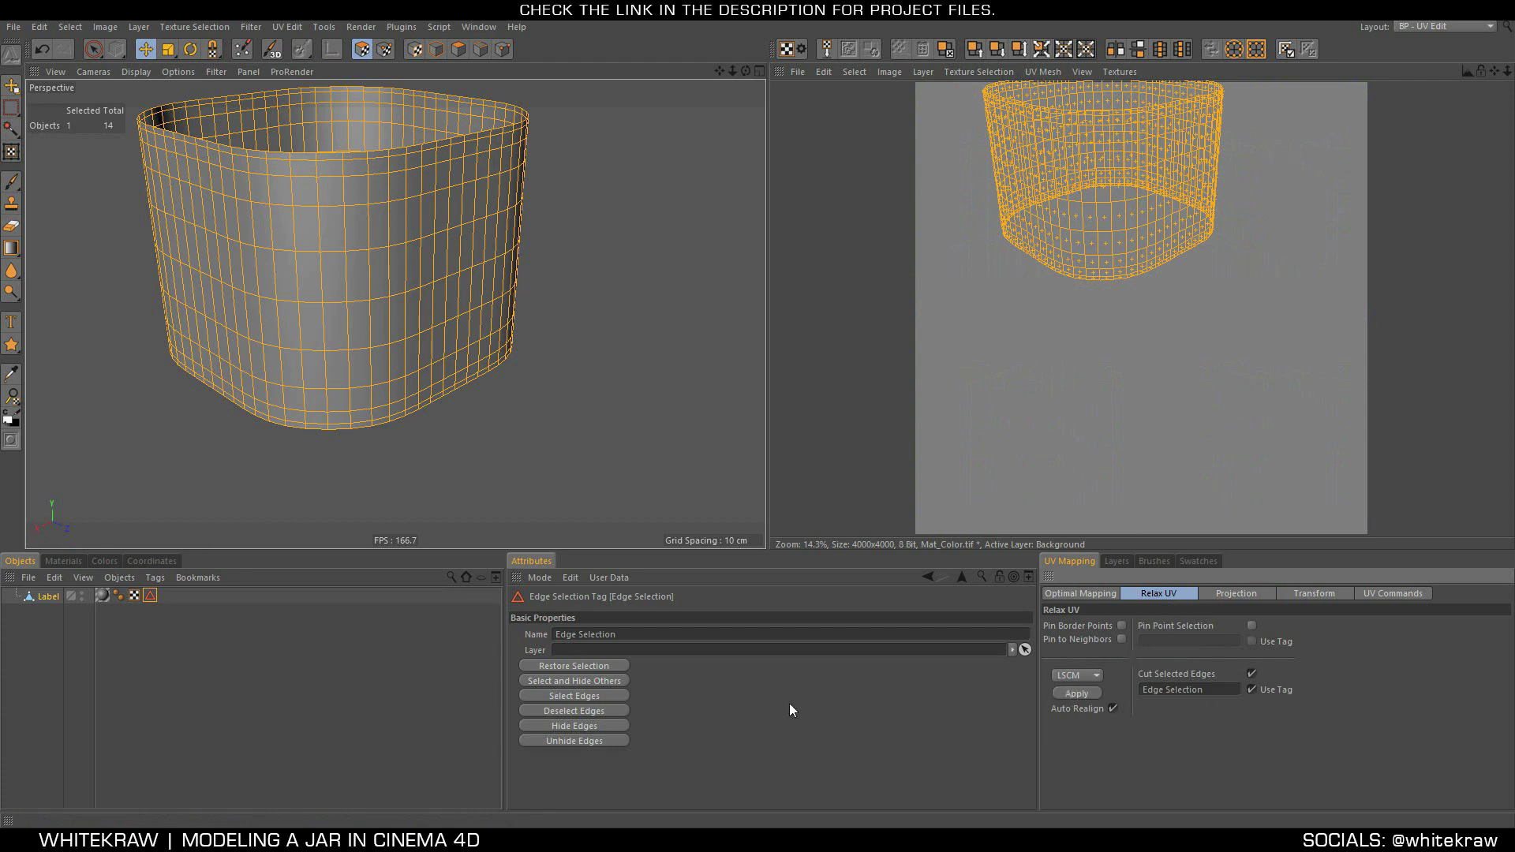
left_click_drag(150, 596, 1065, 807)
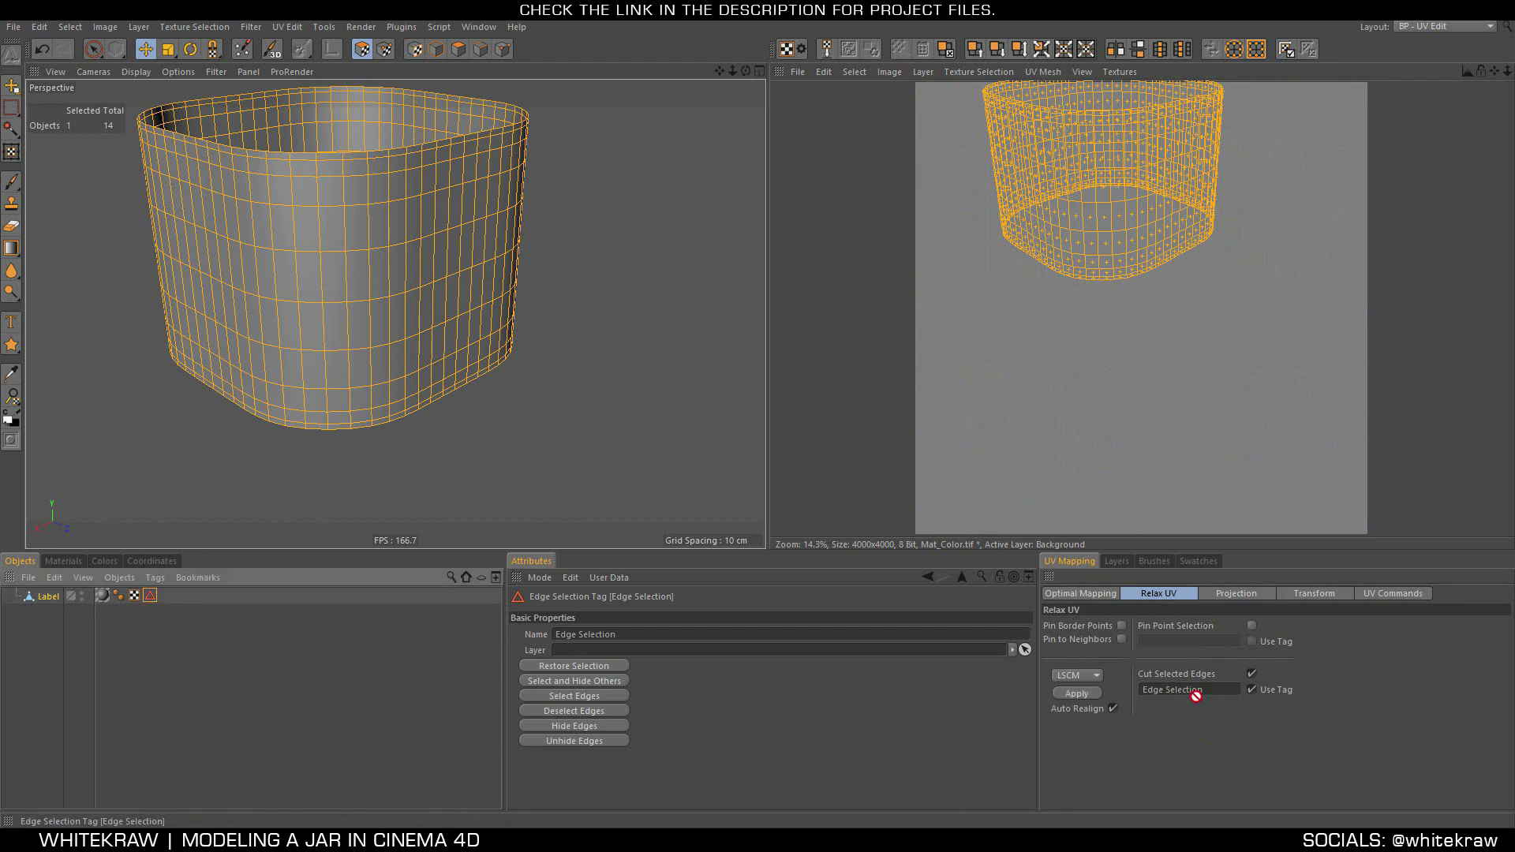
left_click(1083, 694)
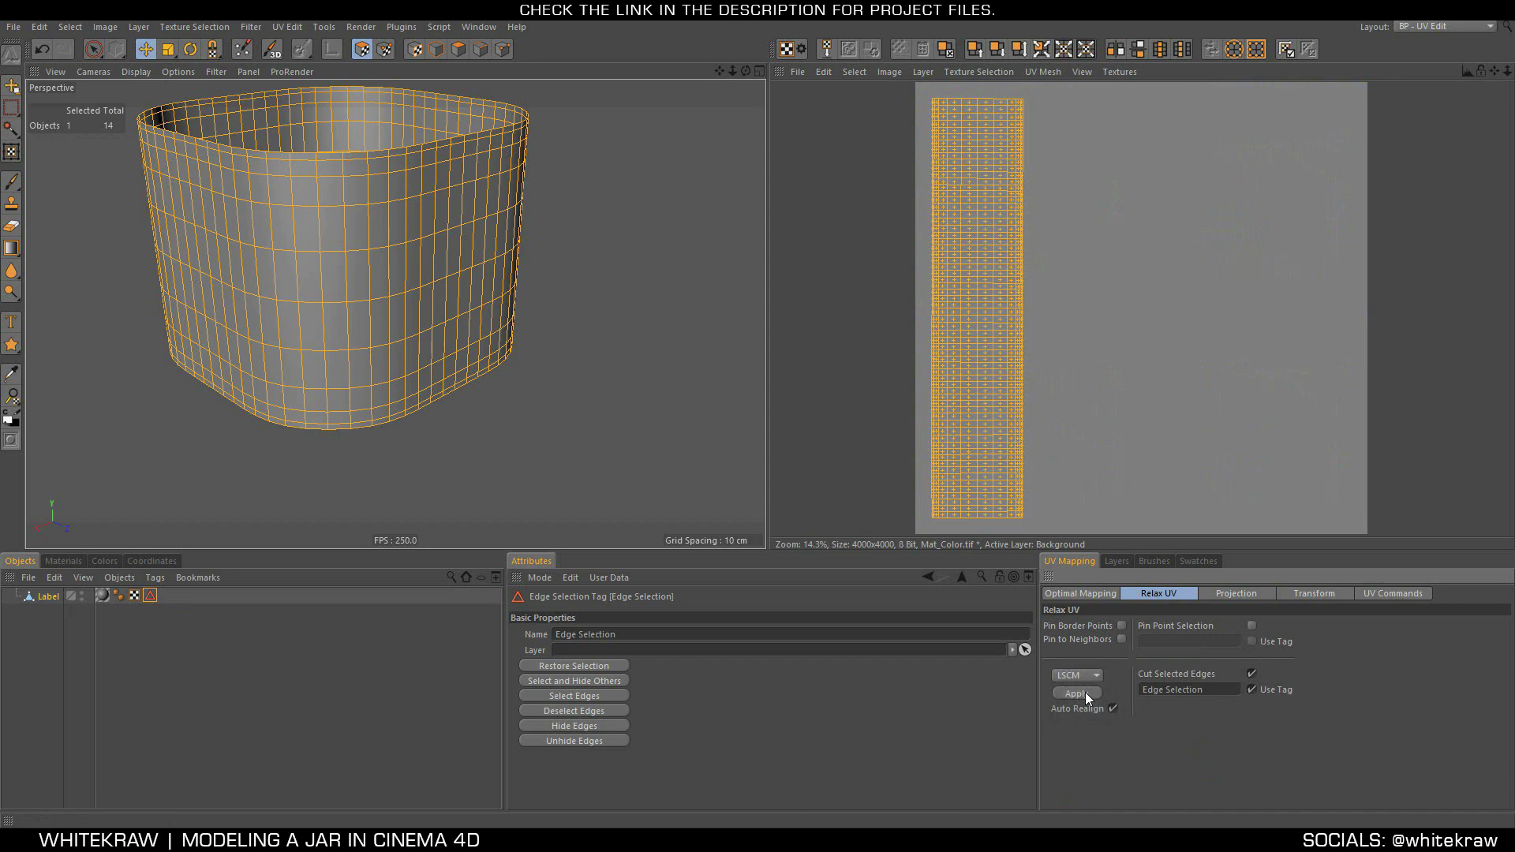
scroll(982, 311, "down", 1)
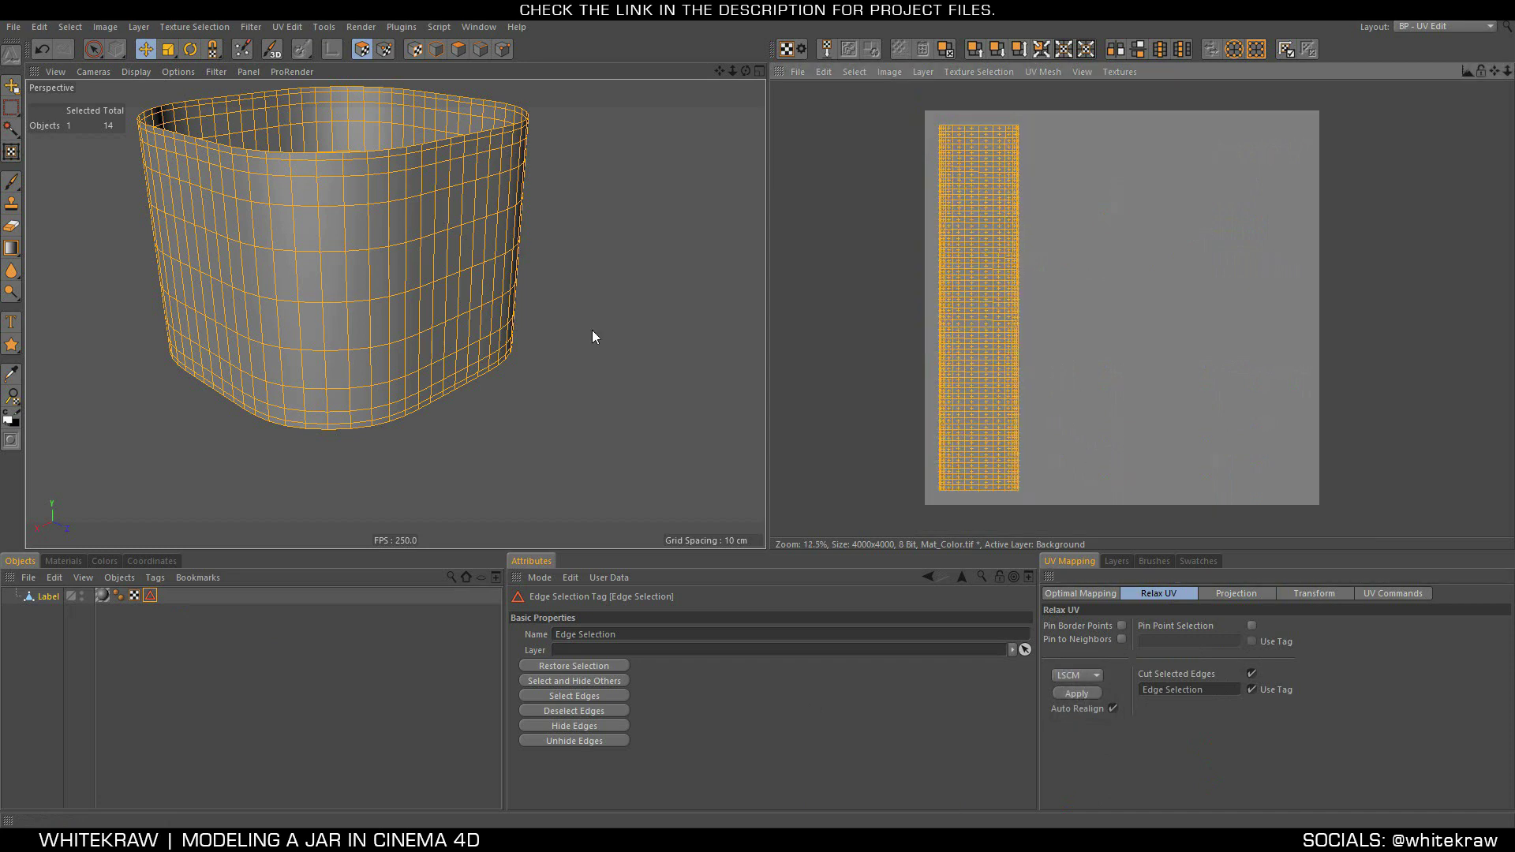
left_click_drag(346, 286, 528, 274, "alt")
right_click_drag(527, 274, 376, 267, "alt")
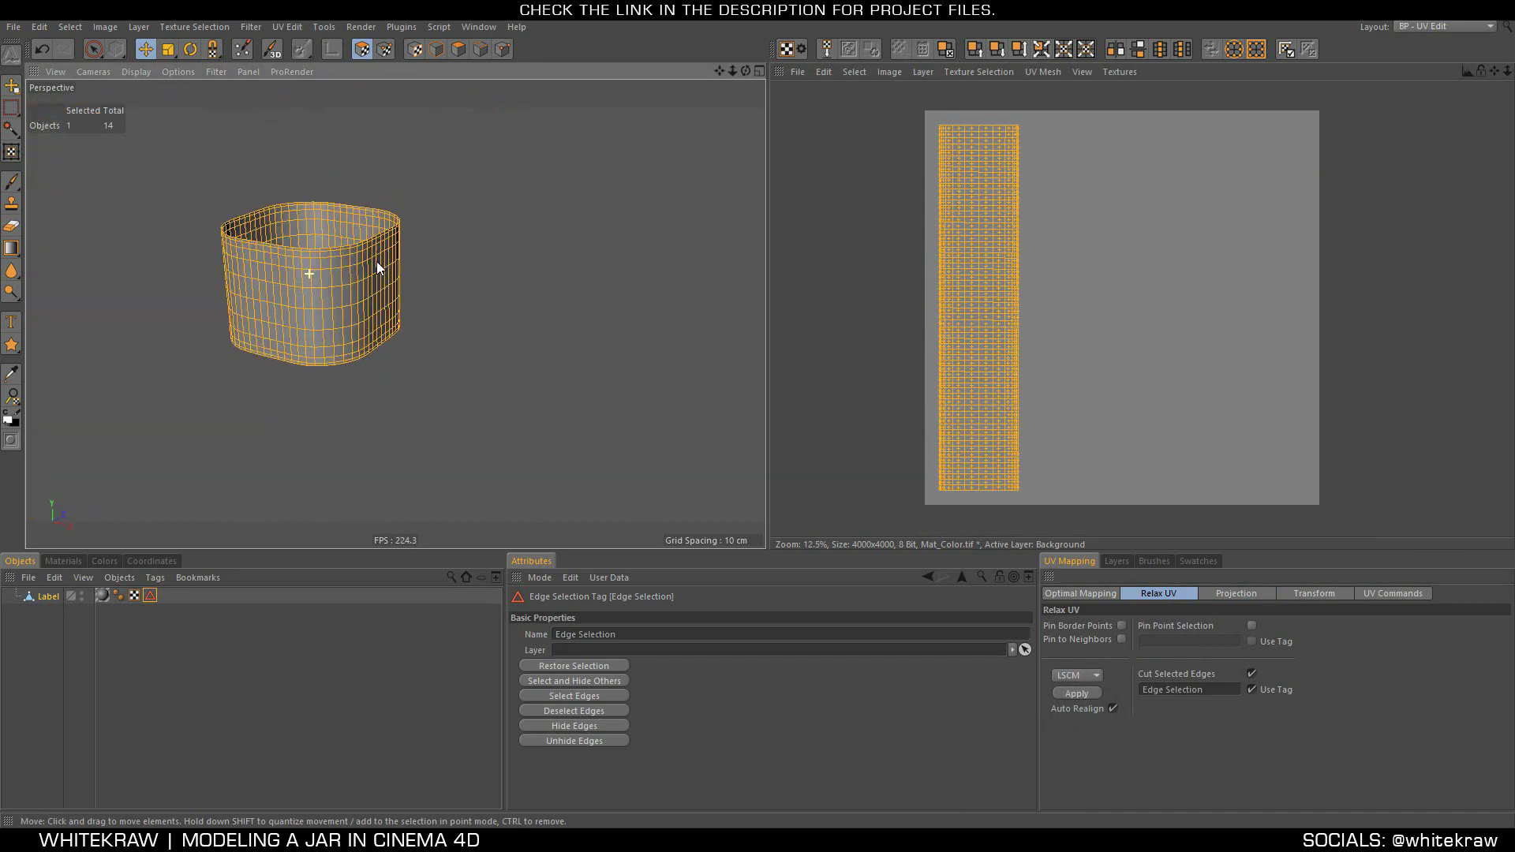
scroll(301, 270, "up", 5)
Paint a test stroke, then mirror the label's UVs horizontally with Mirror U
left_click(11, 180)
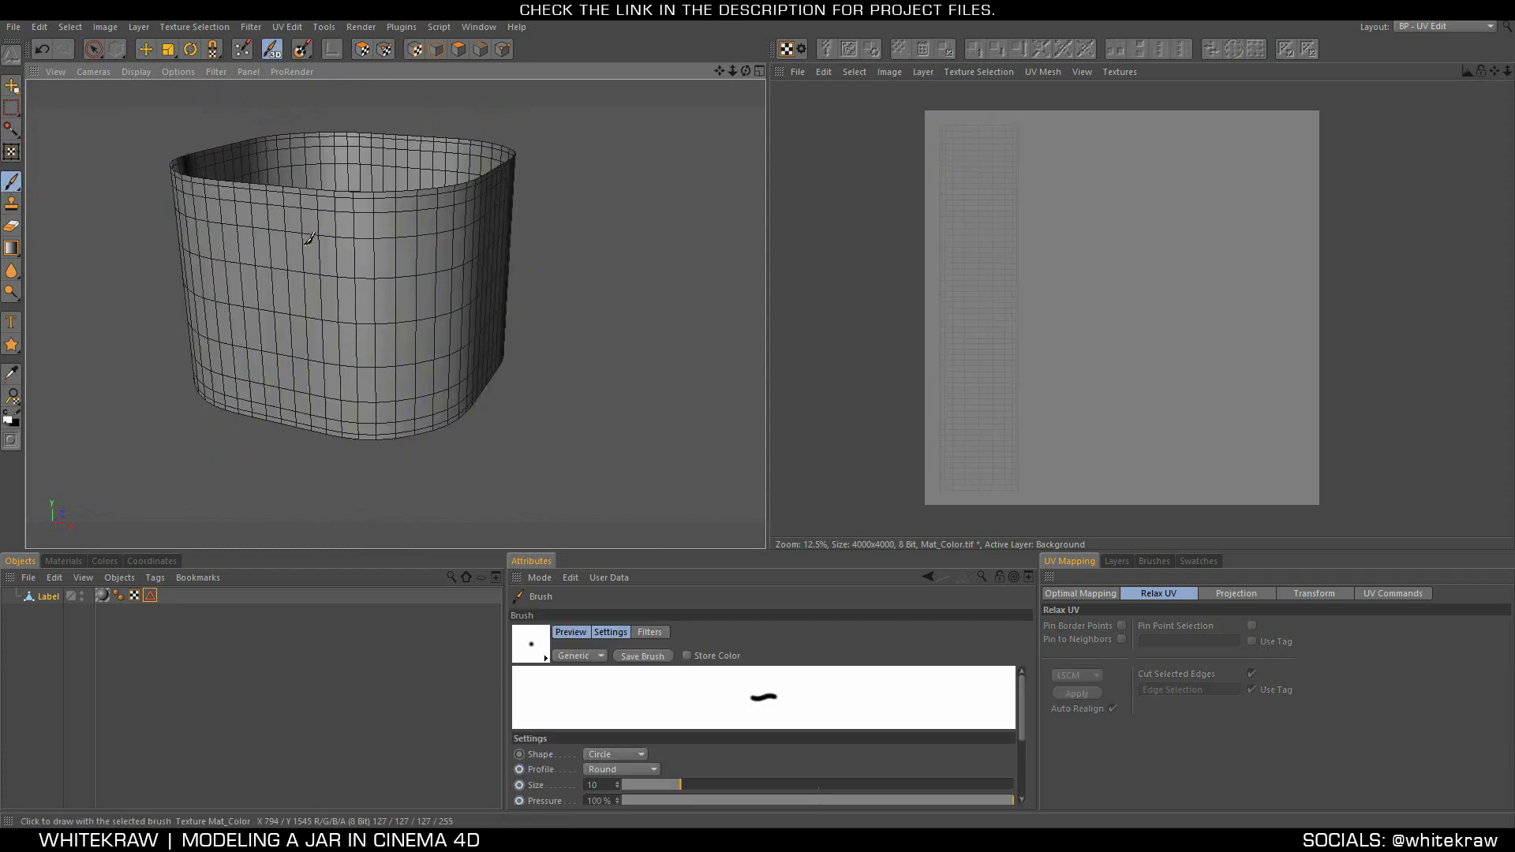
left_click_drag(306, 243, 261, 291)
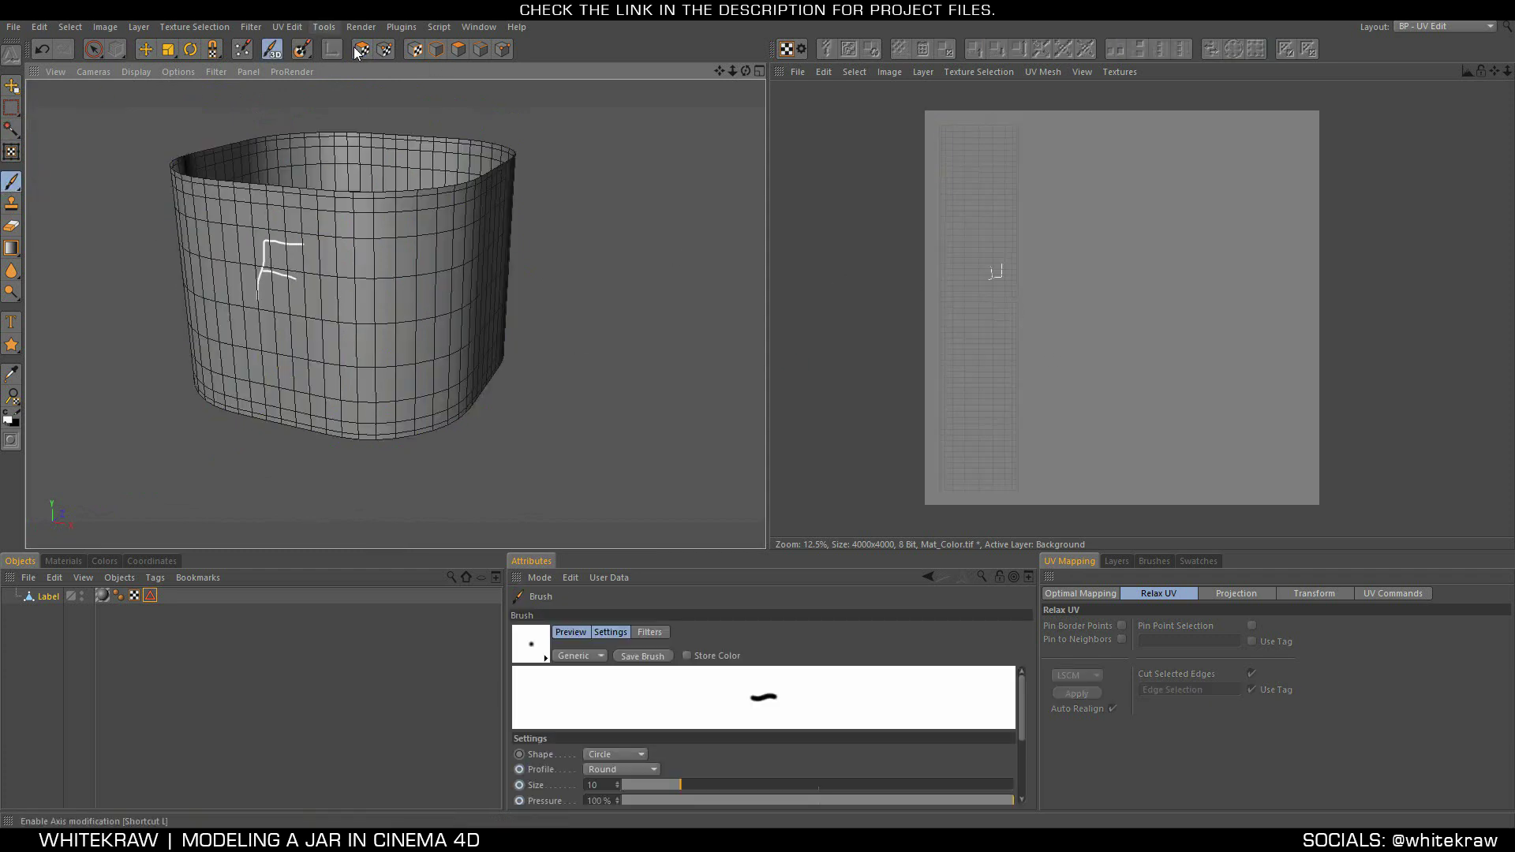
left_click(362, 49)
left_click(1364, 595)
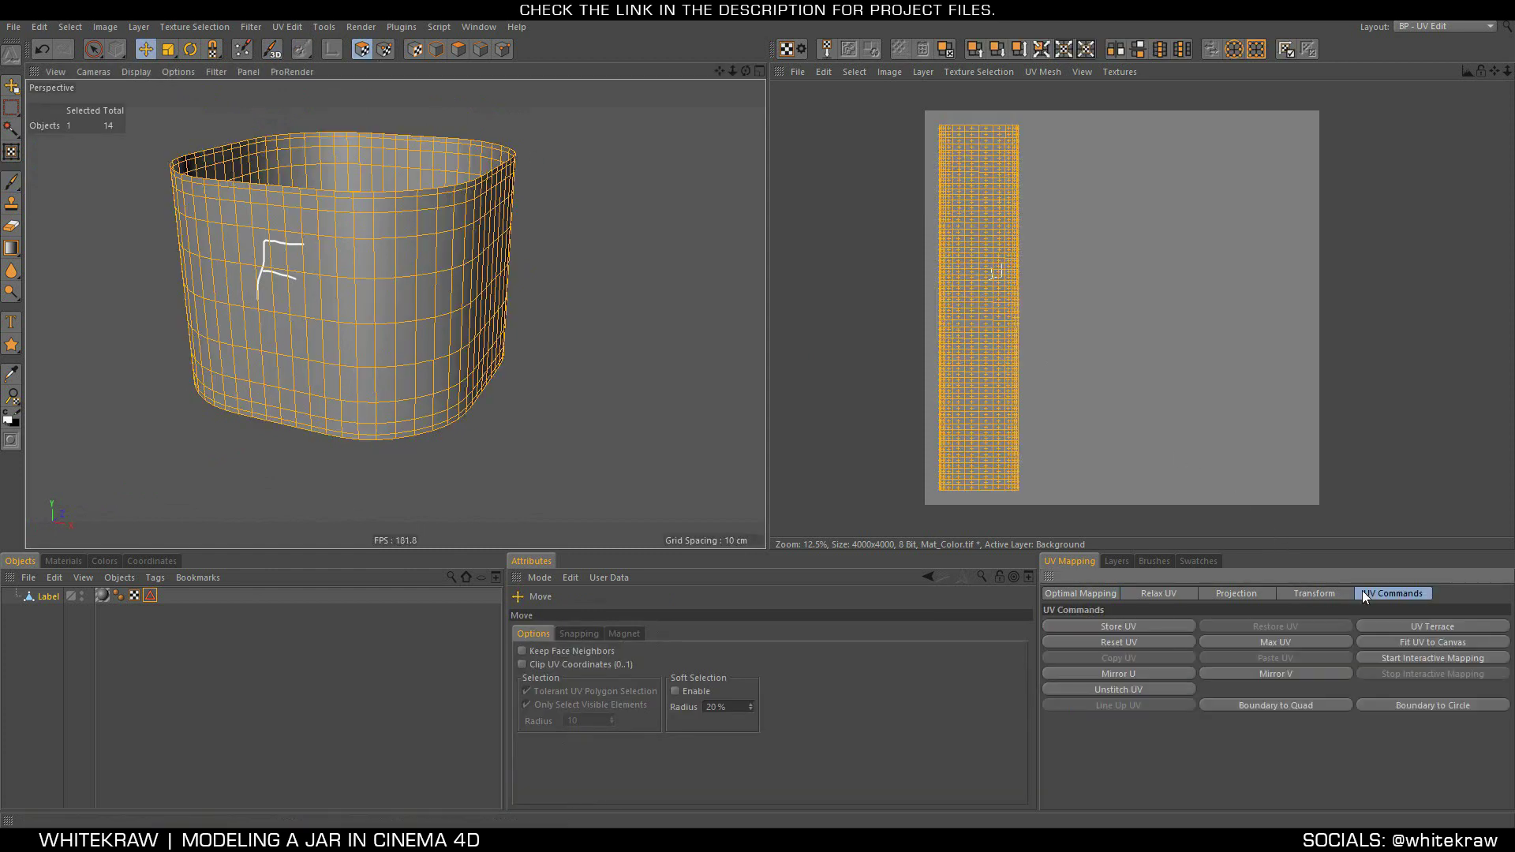
left_click(1160, 673)
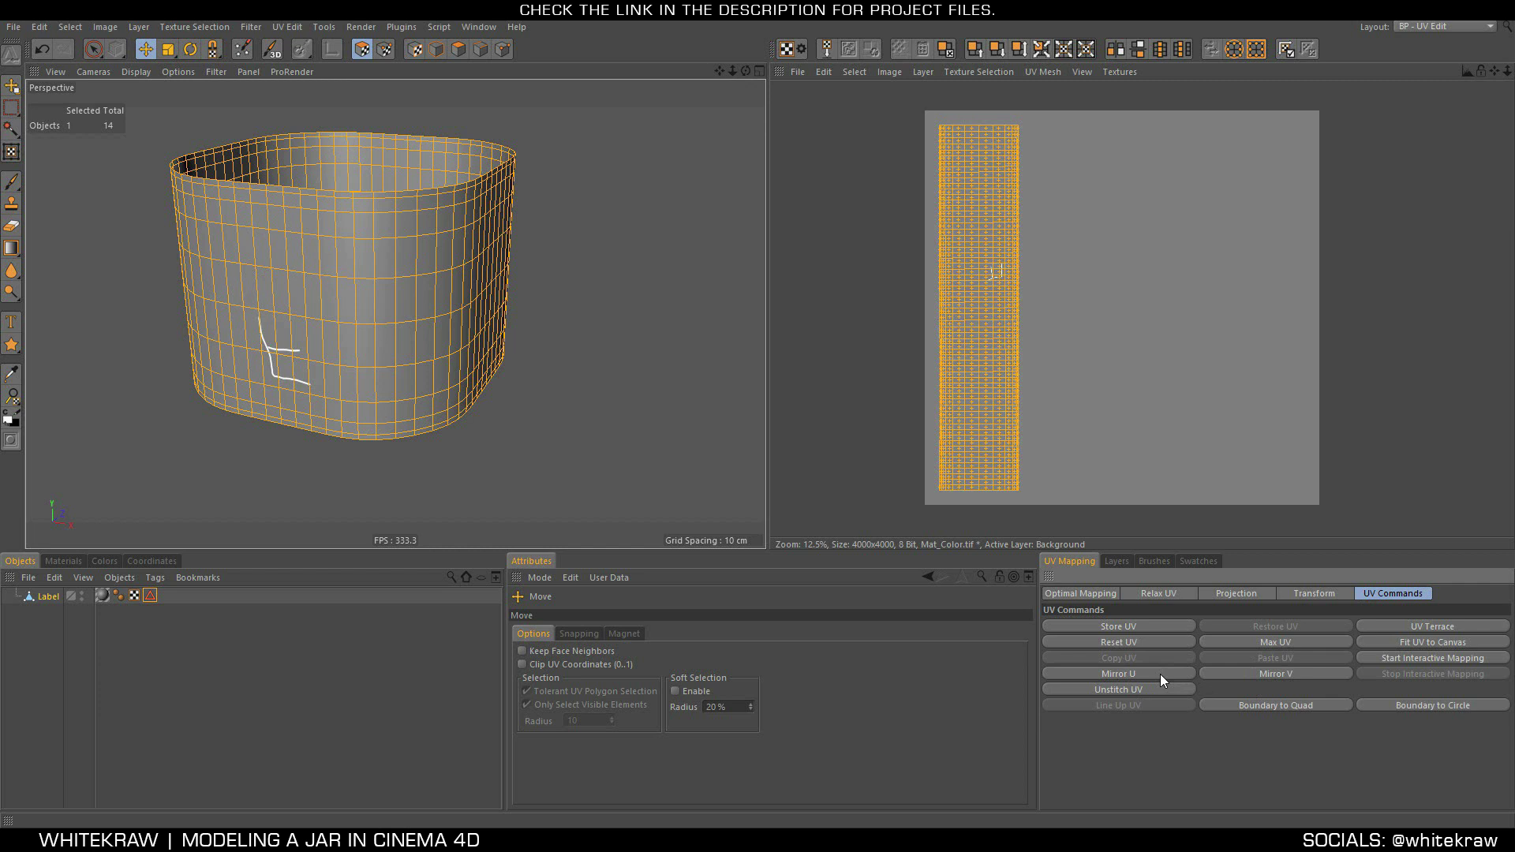
Paint horizontal F-mark strokes across the jar label
left_click(11, 180)
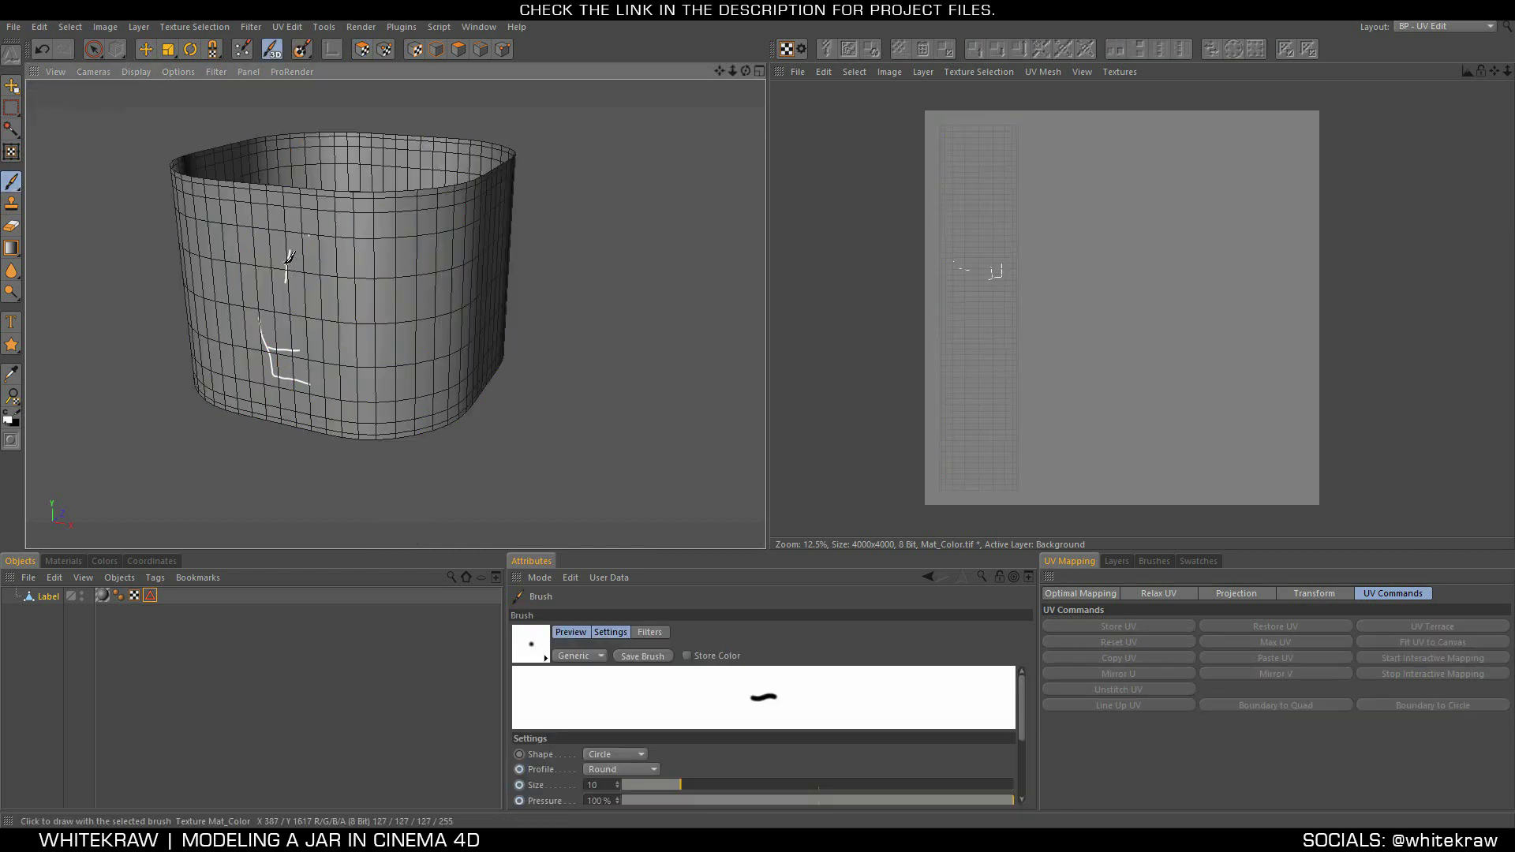
left_click_drag(289, 256, 310, 263)
scroll(1006, 251, "up", 3)
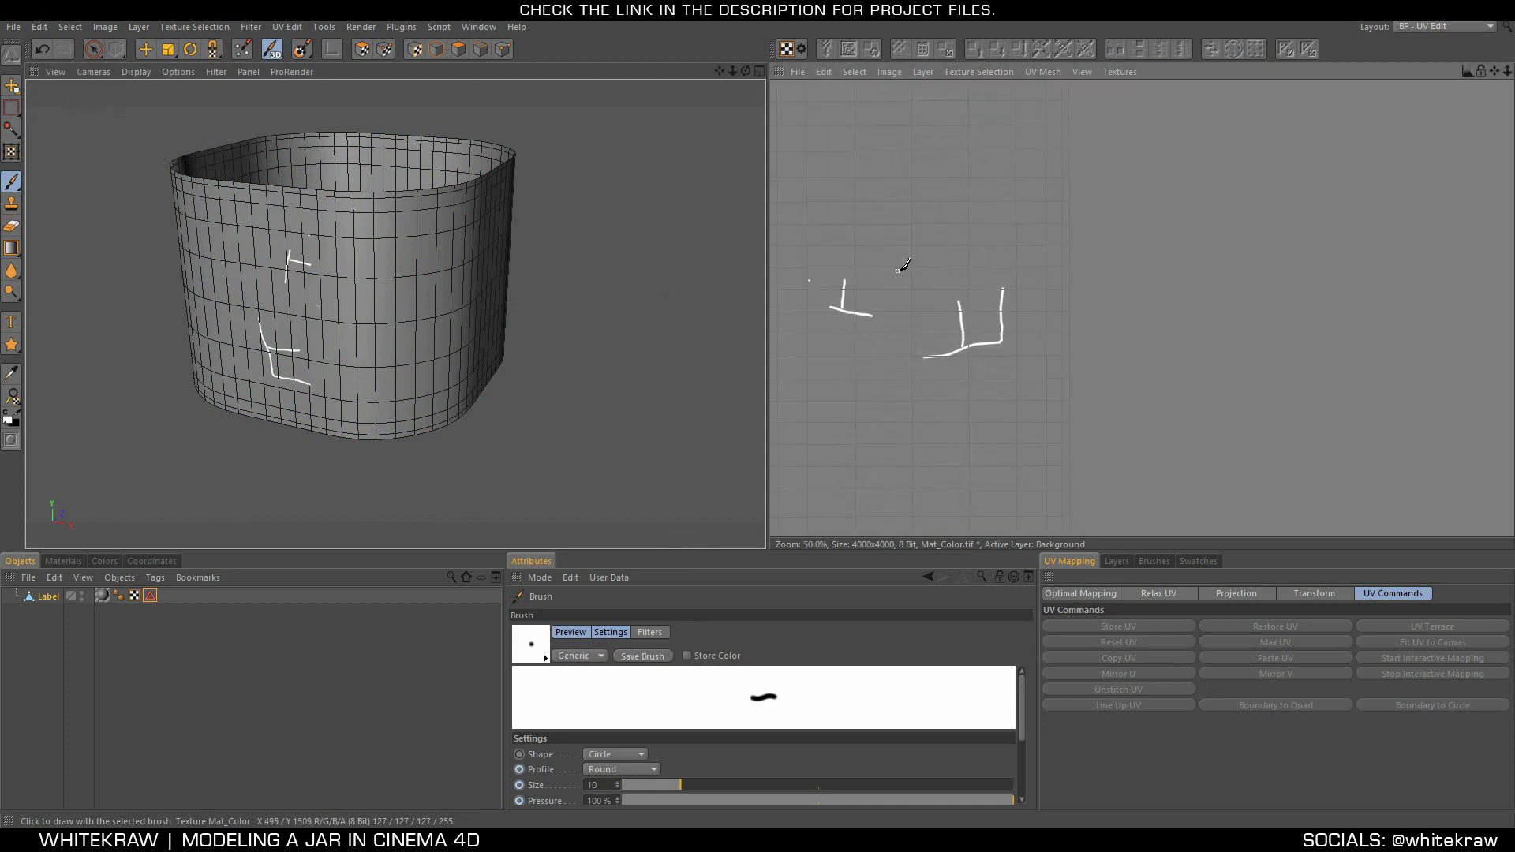
scroll(901, 266, "down", 2)
scroll(298, 242, "up", 2)
scroll(298, 241, "up", 2)
mouse_move(293, 257)
left_mouse_down()
mouse_move(328, 223)
mouse_move(190, 265)
left_mouse_up()
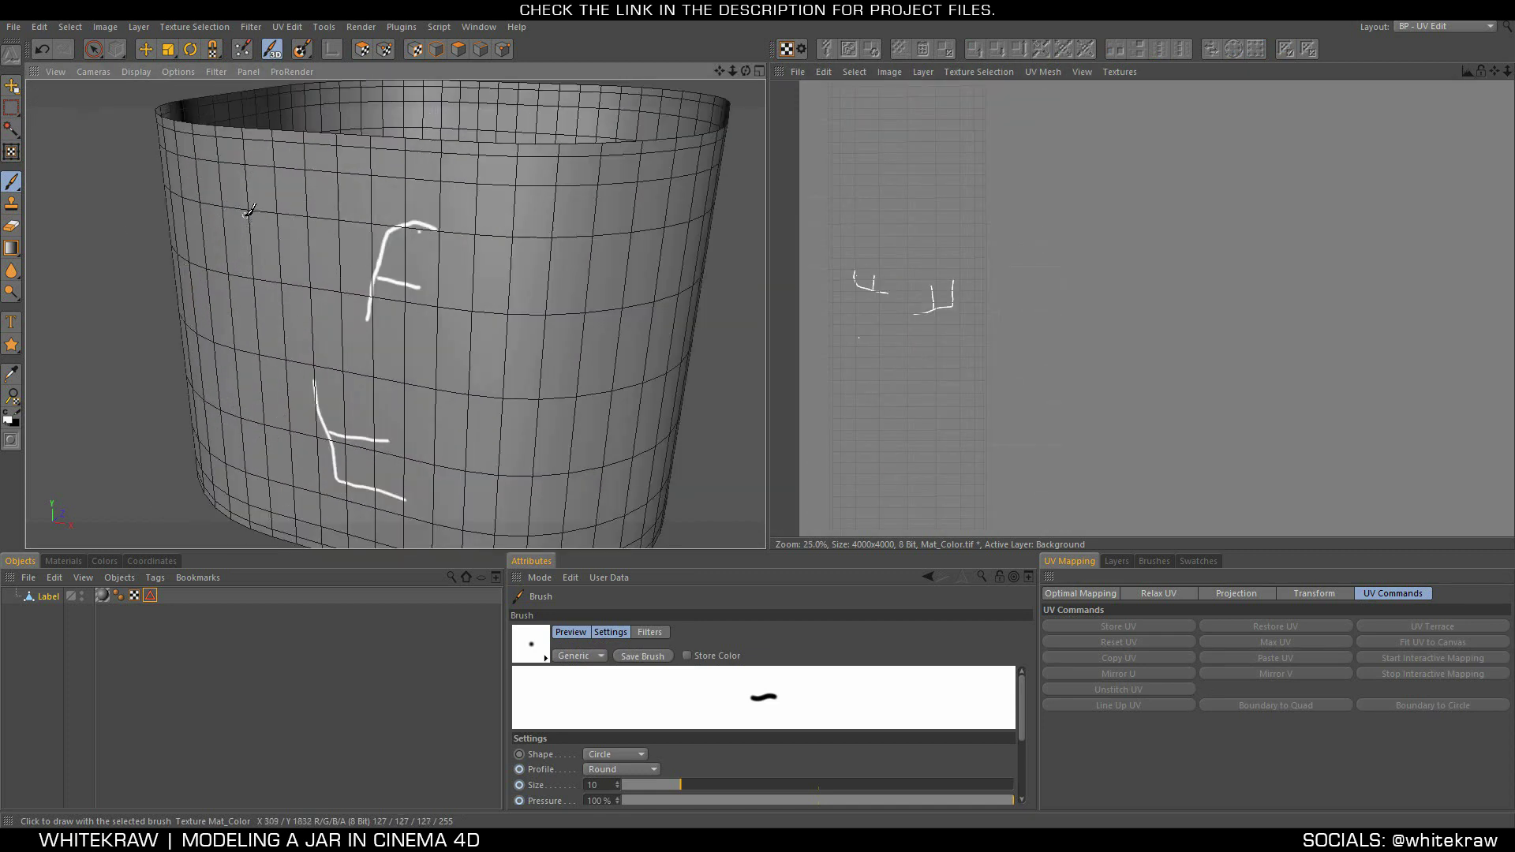
Paint the word TOP on the label and show the texture's layers
left_click_drag(245, 214, 281, 219)
left_click_drag(262, 221, 263, 258)
mouse_move(288, 237)
left_mouse_down()
mouse_move(299, 260)
mouse_move(311, 237)
mouse_move(362, 229)
mouse_move(320, 282)
left_mouse_up()
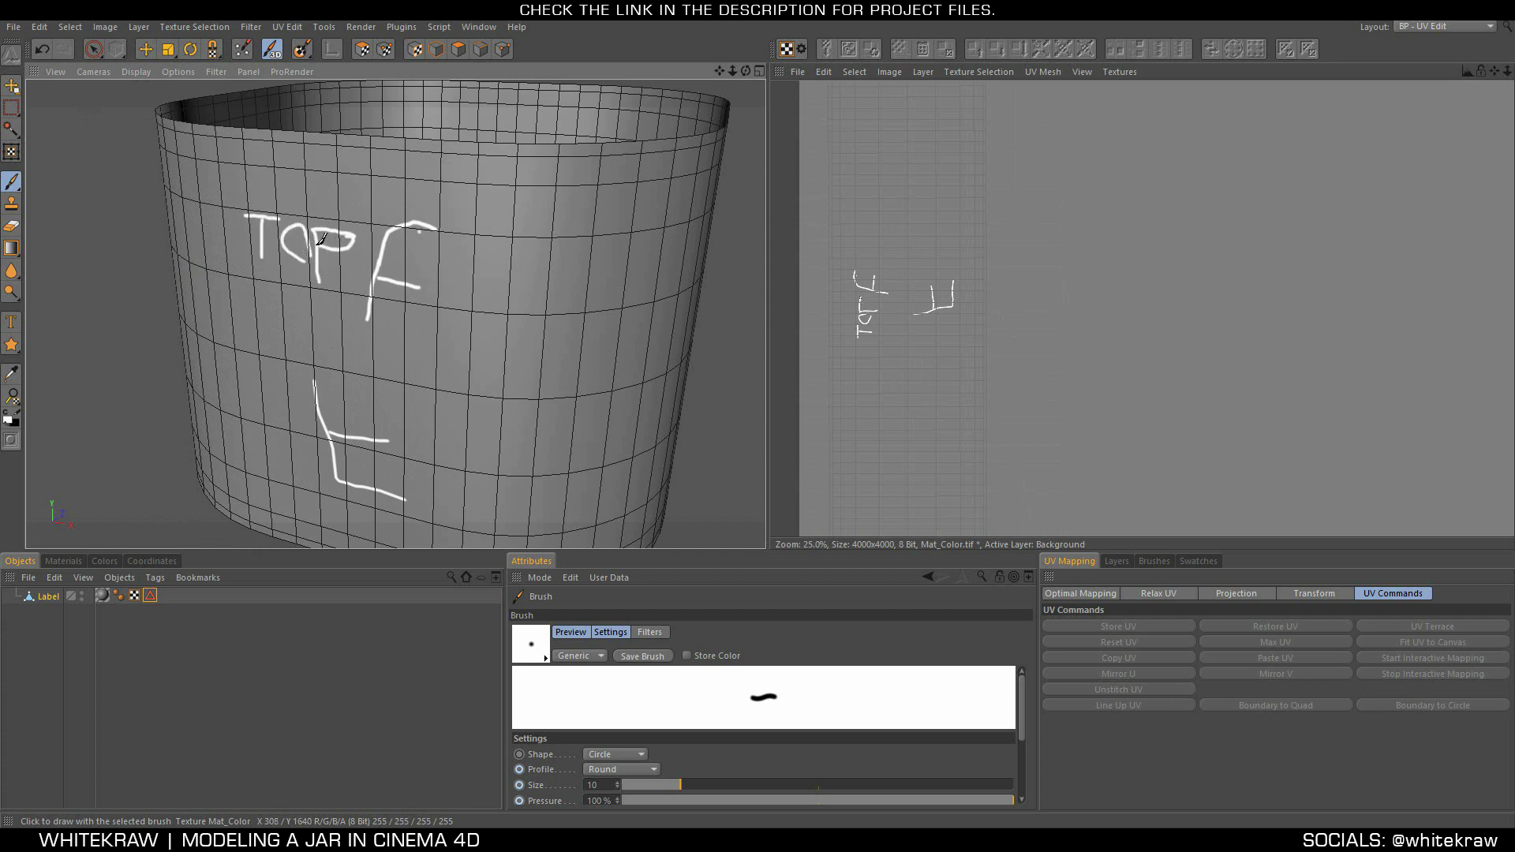
scroll(982, 252, "down", 2)
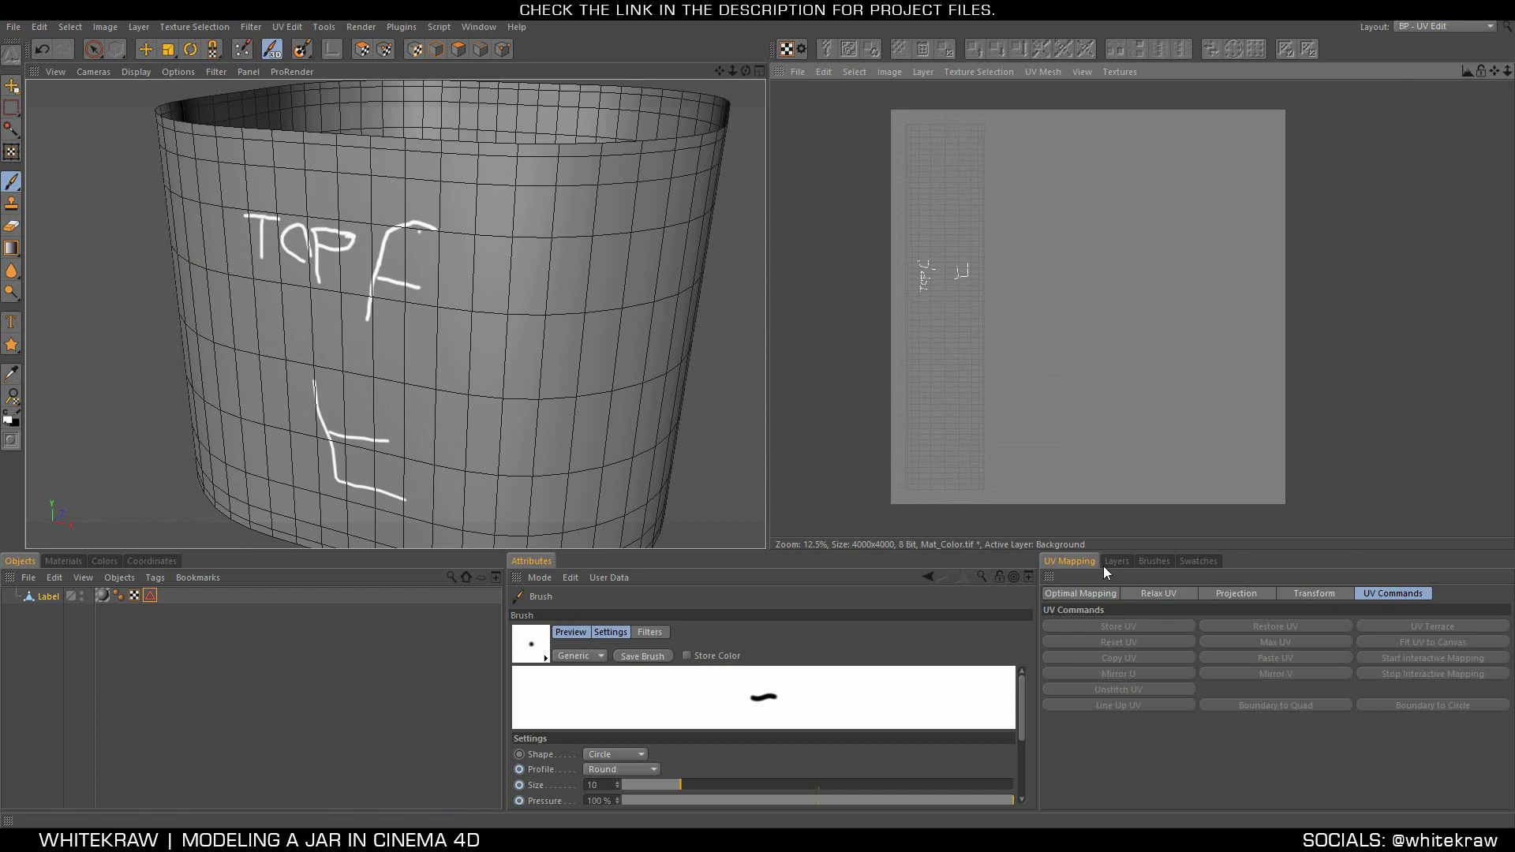
left_click(1115, 561)
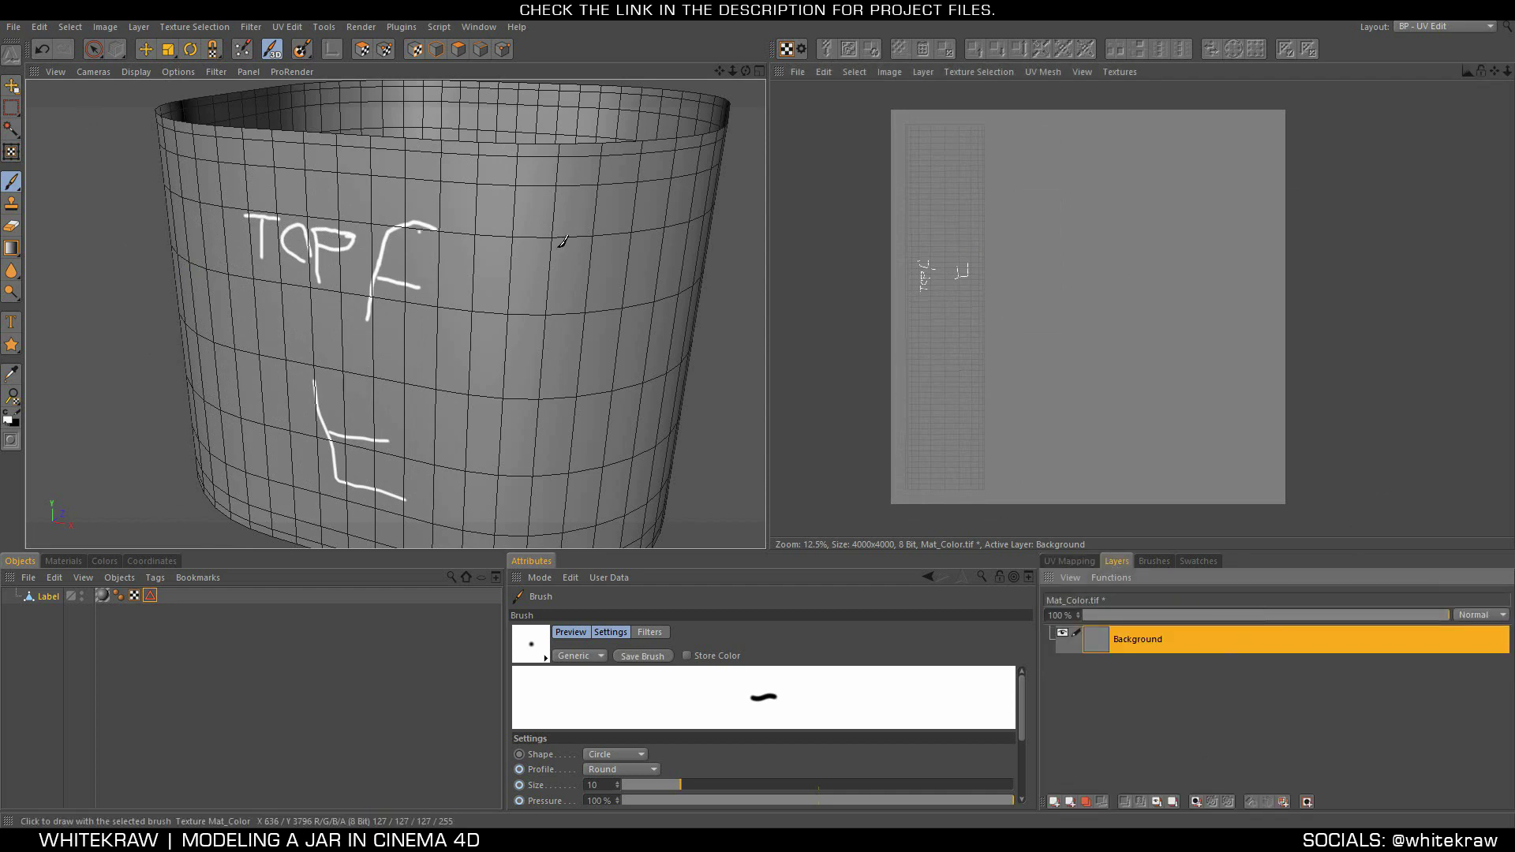
scroll(303, 267, "down", 3)
scroll(303, 267, "up", 2)
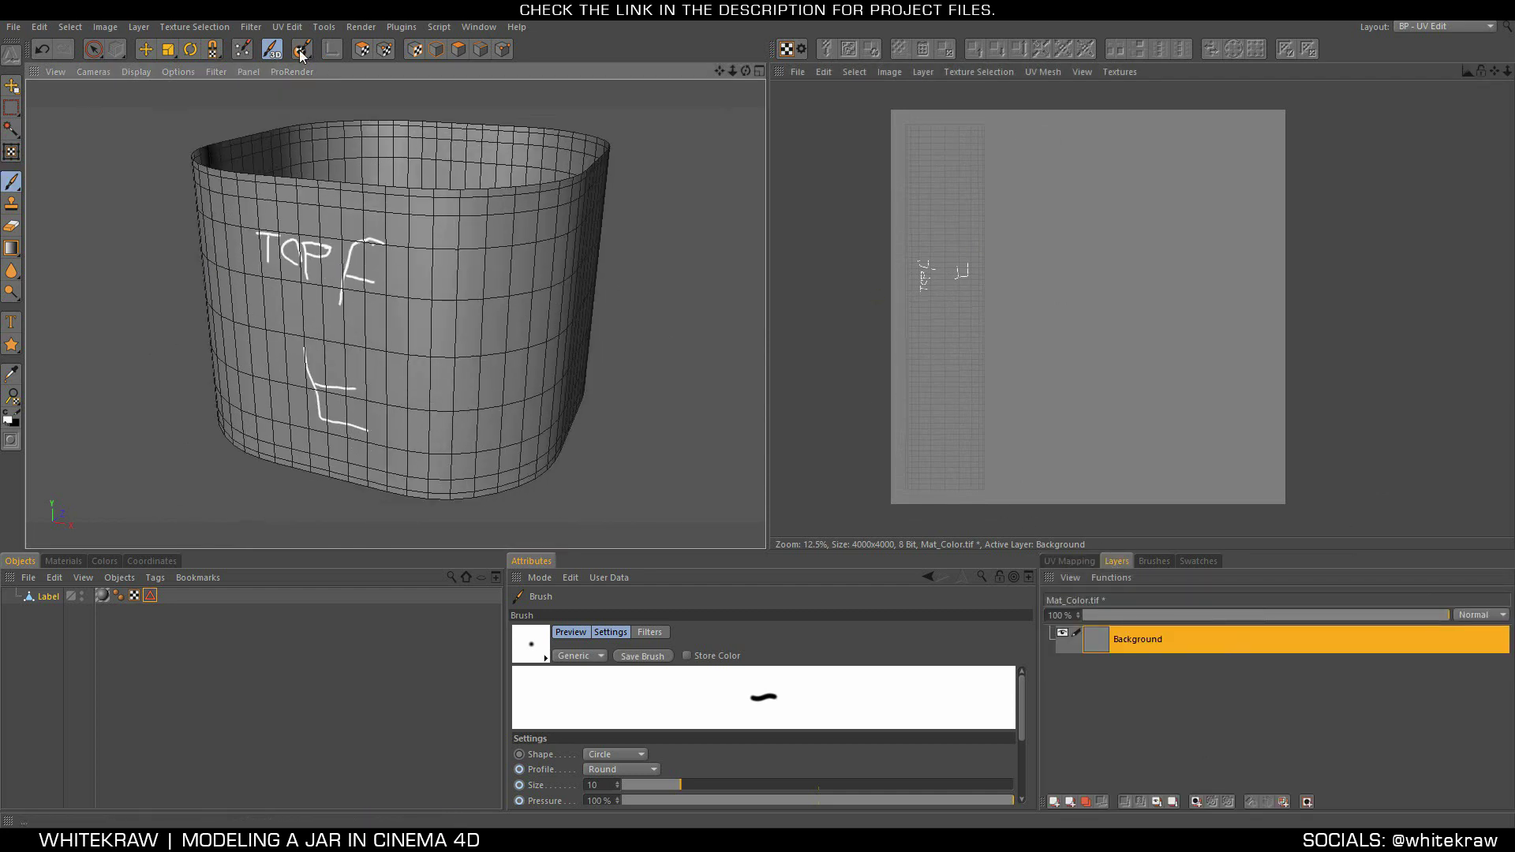
Enlarge the label's UV strip with the Scale tool in UV Polygons mode
left_click(363, 51)
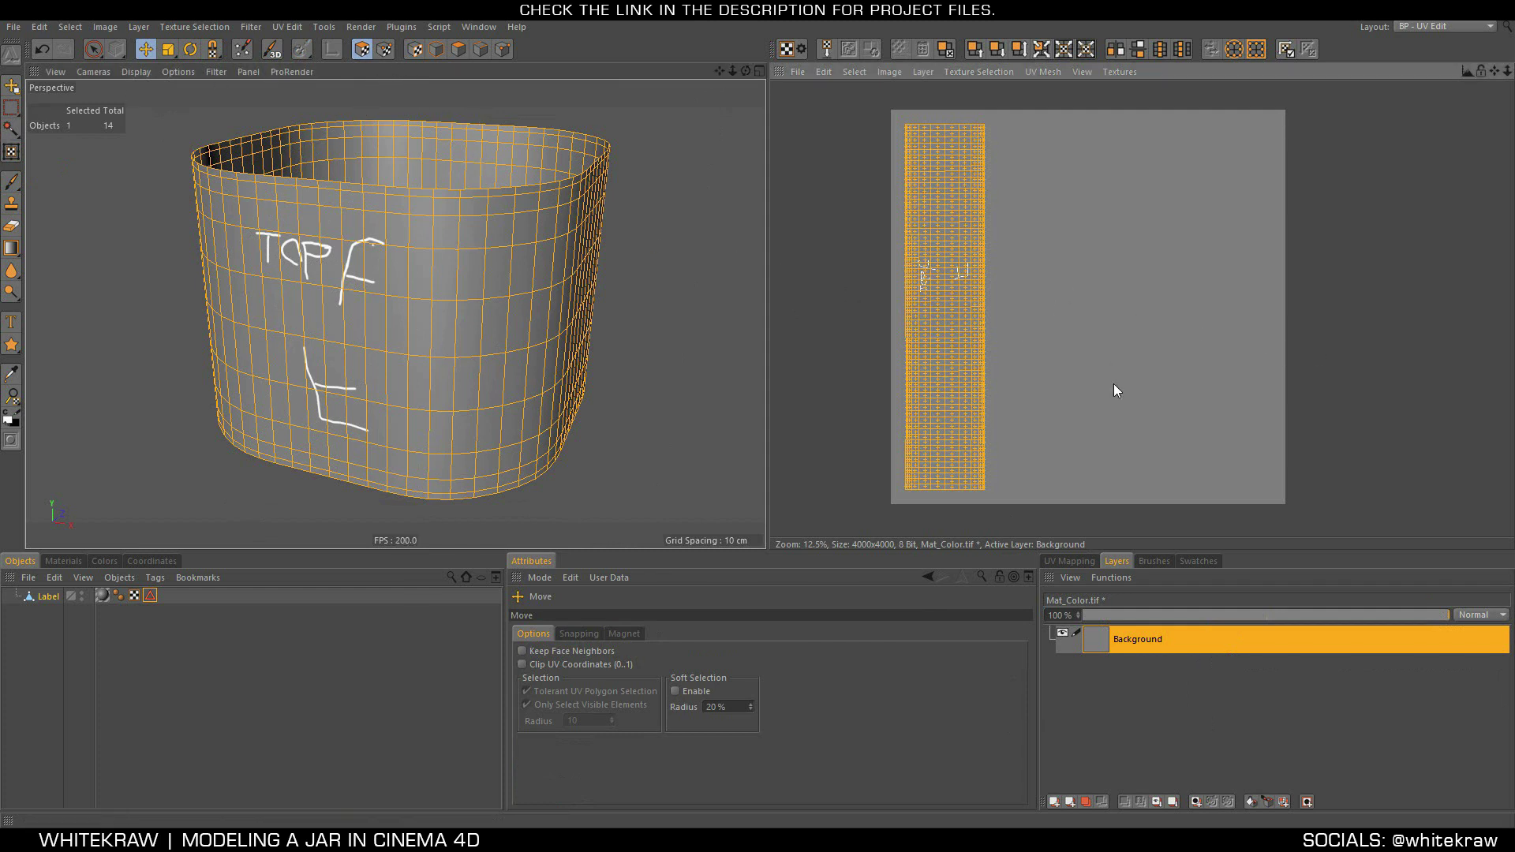
left_click(168, 49)
left_click_drag(905, 296, 905, 295)
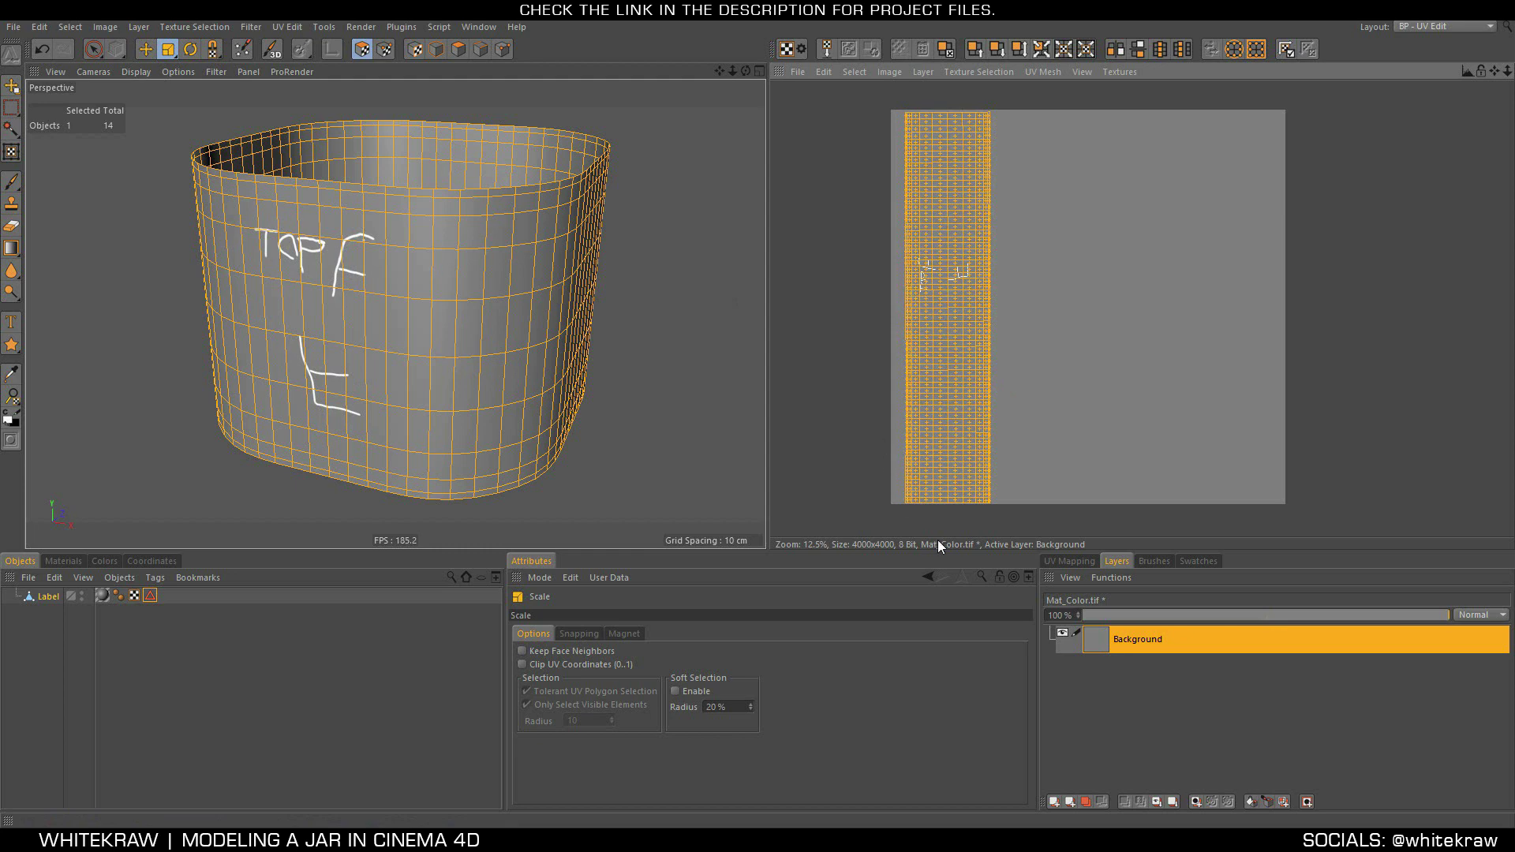
scroll(908, 513, "up", 3)
scroll(886, 489, "down", 3)
scroll(937, 221, "down", 2)
scroll(935, 205, "up", 3)
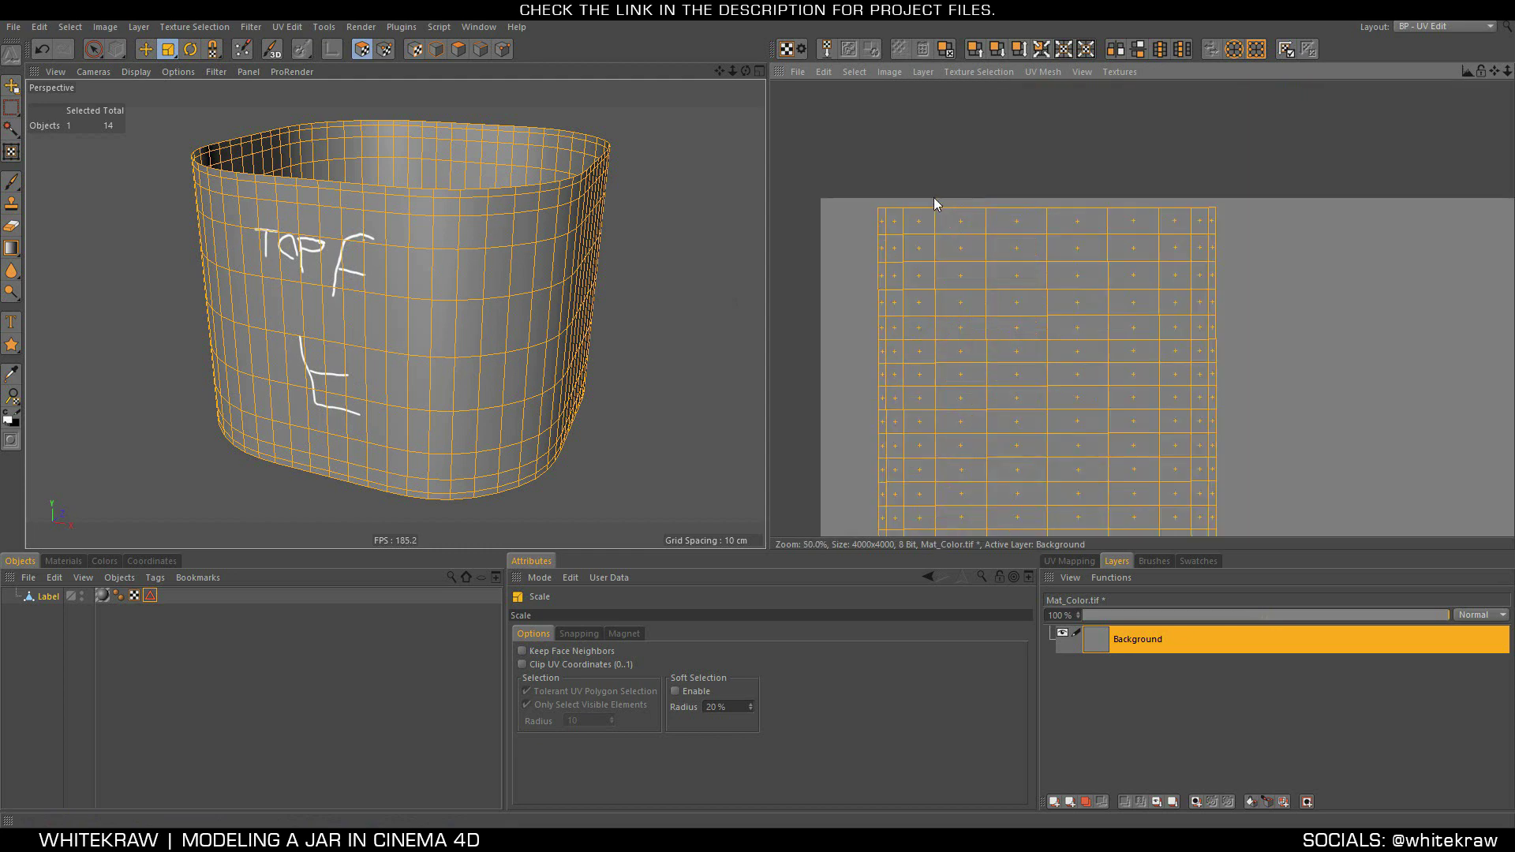
scroll(935, 195, "down", 3)
scroll(920, 399, "up", 3)
scroll(861, 443, "up", 1)
Reposition the UV strip inside the texture with the Move tool
key("e")
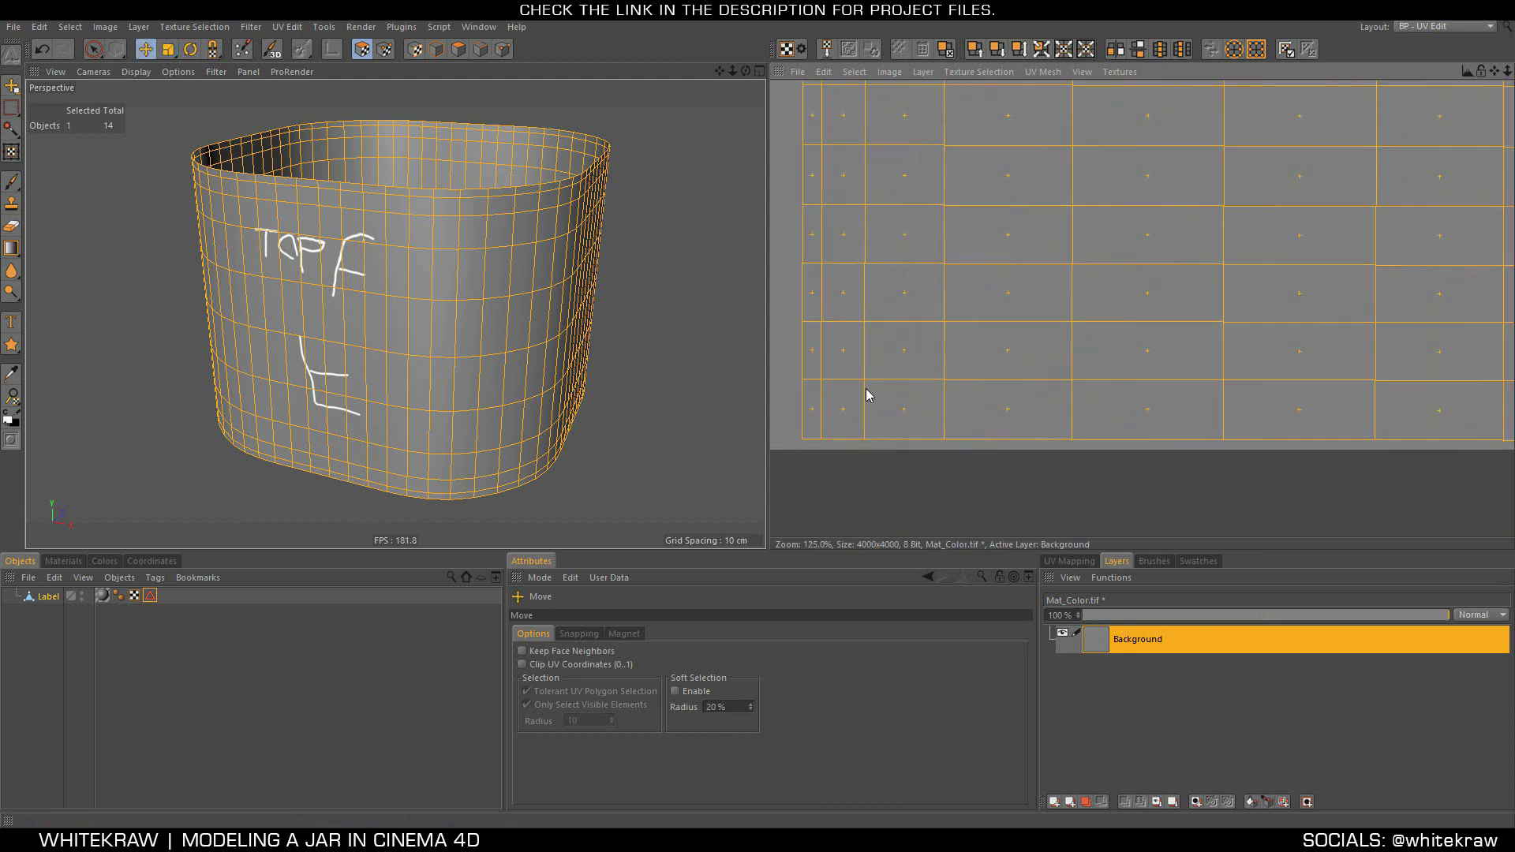
scroll(885, 481, "down", 4)
scroll(891, 395, "up", 1)
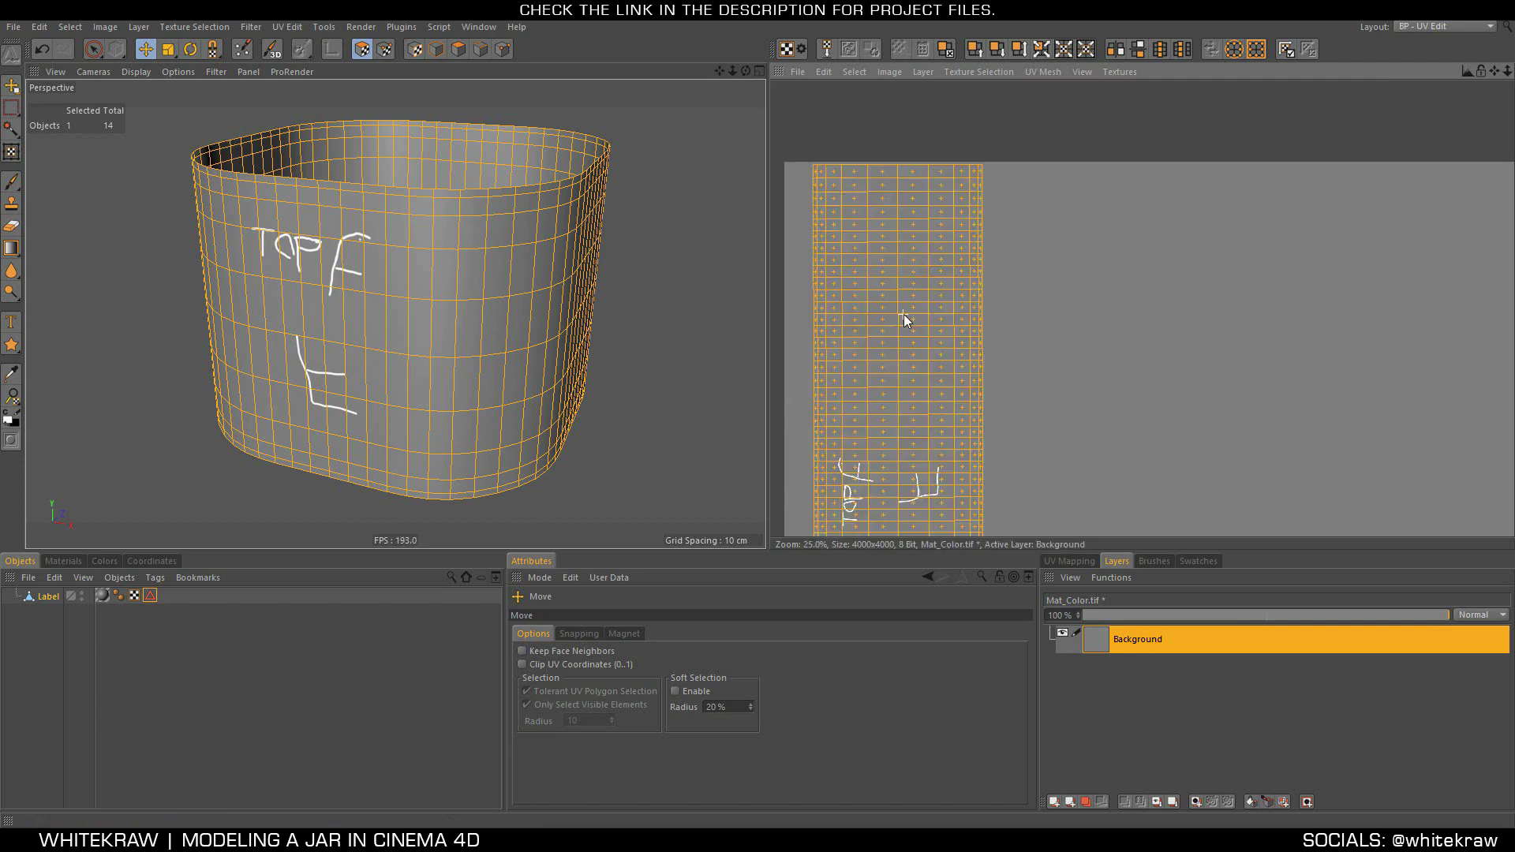
scroll(906, 304, "down", 2)
middle_click_drag(905, 406, 961, 316)
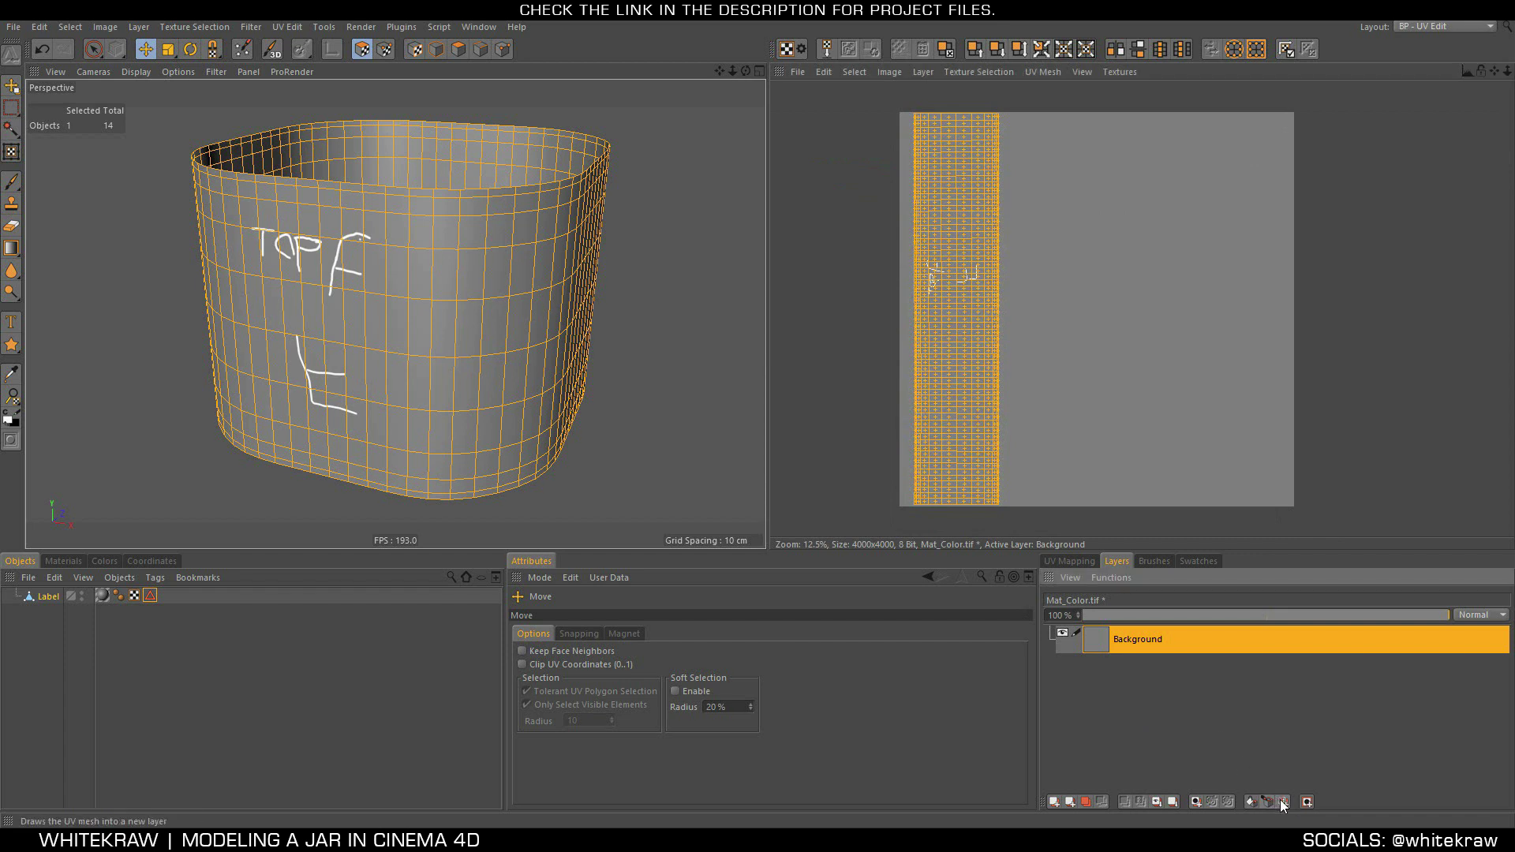
Draw the UV mesh onto a new UV Mesh Layer
left_click(102, 595)
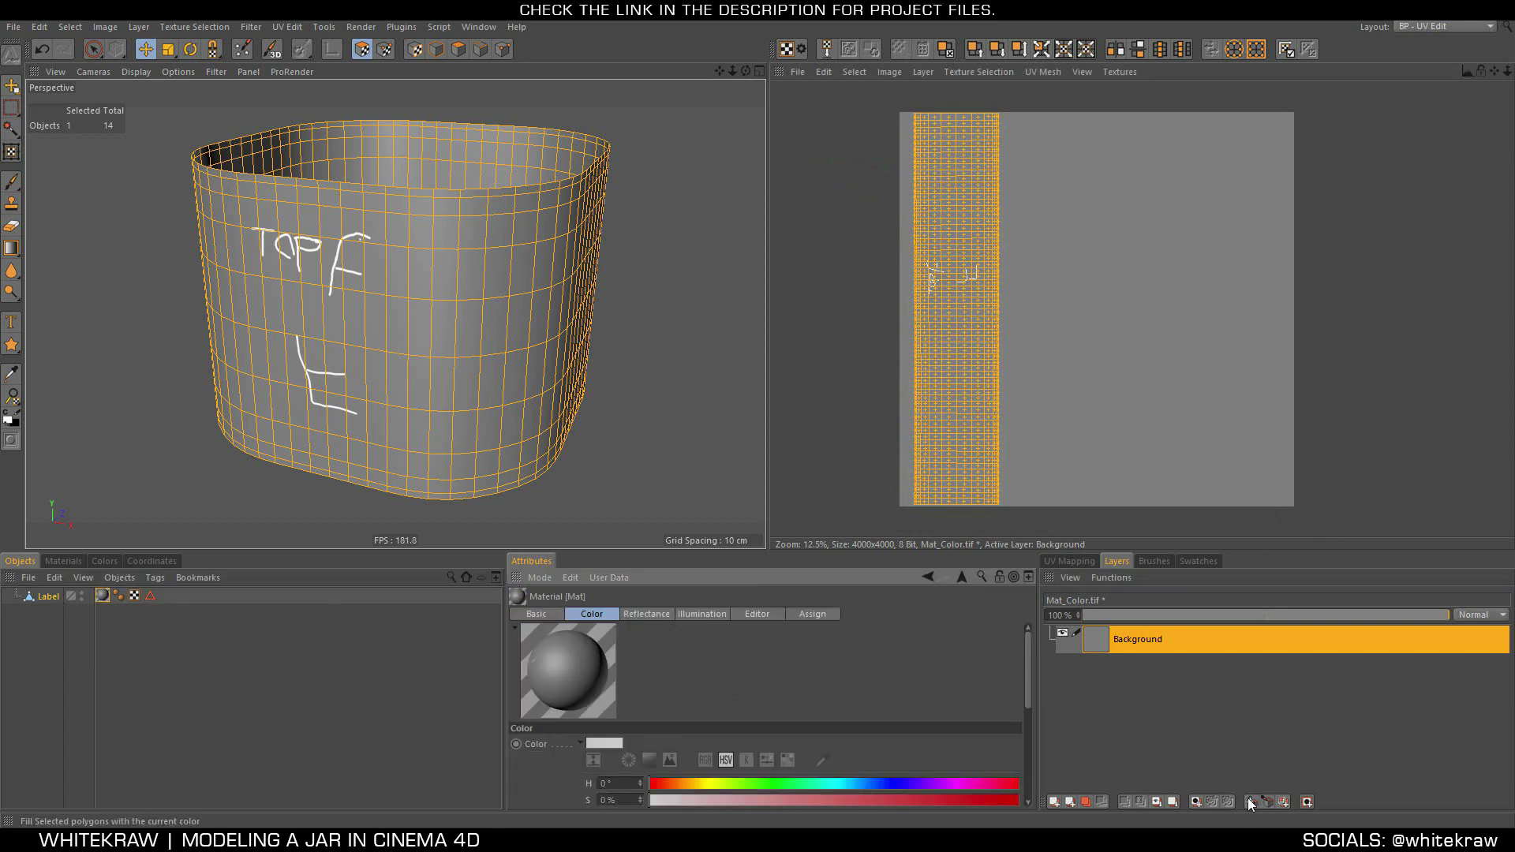
left_click(1157, 801)
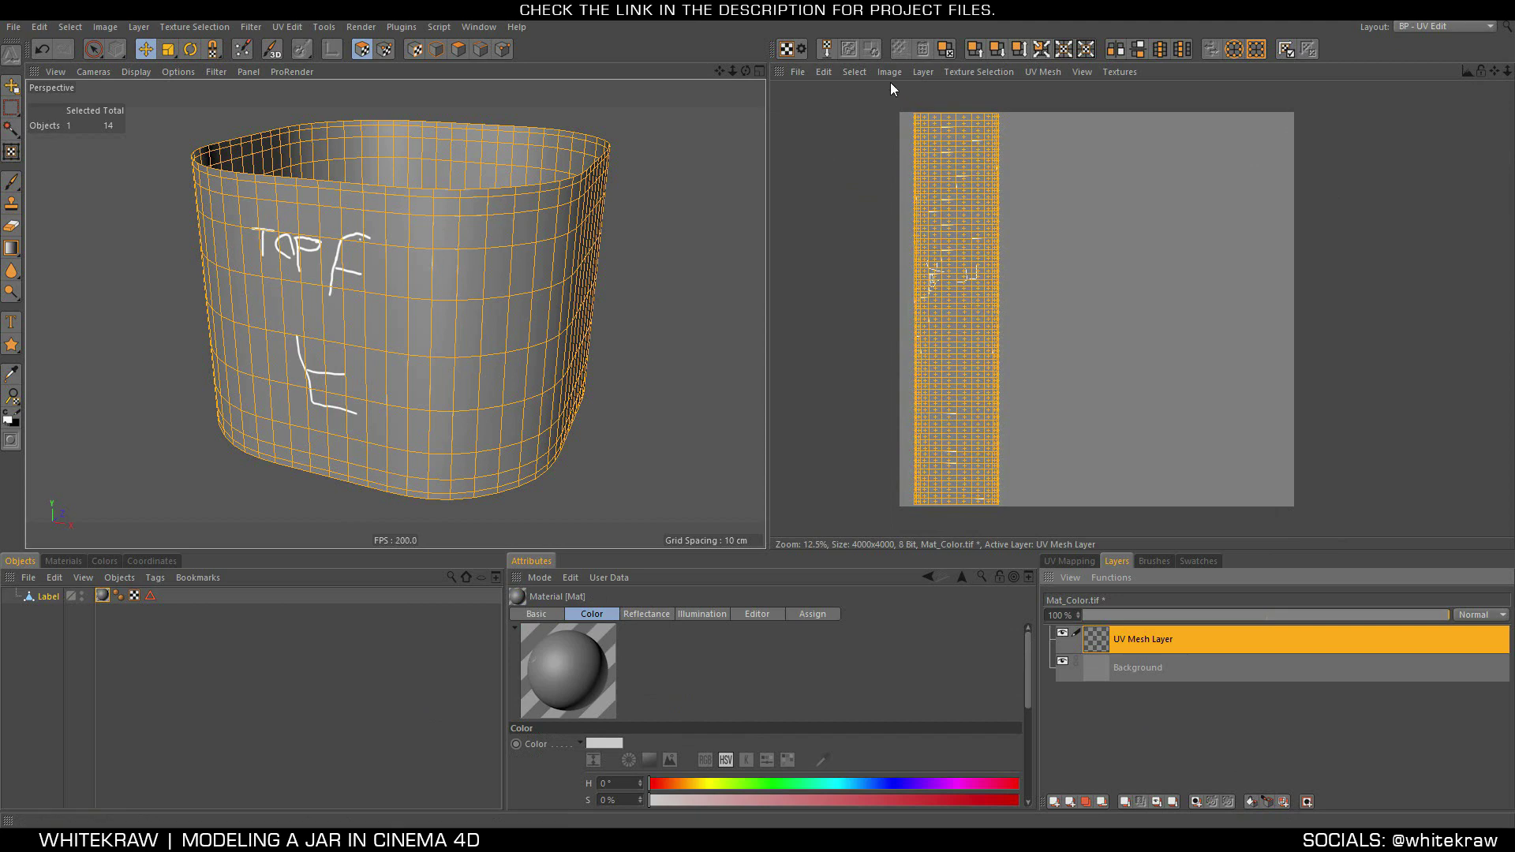
left_click(798, 72)
mouse_move(831, 264)
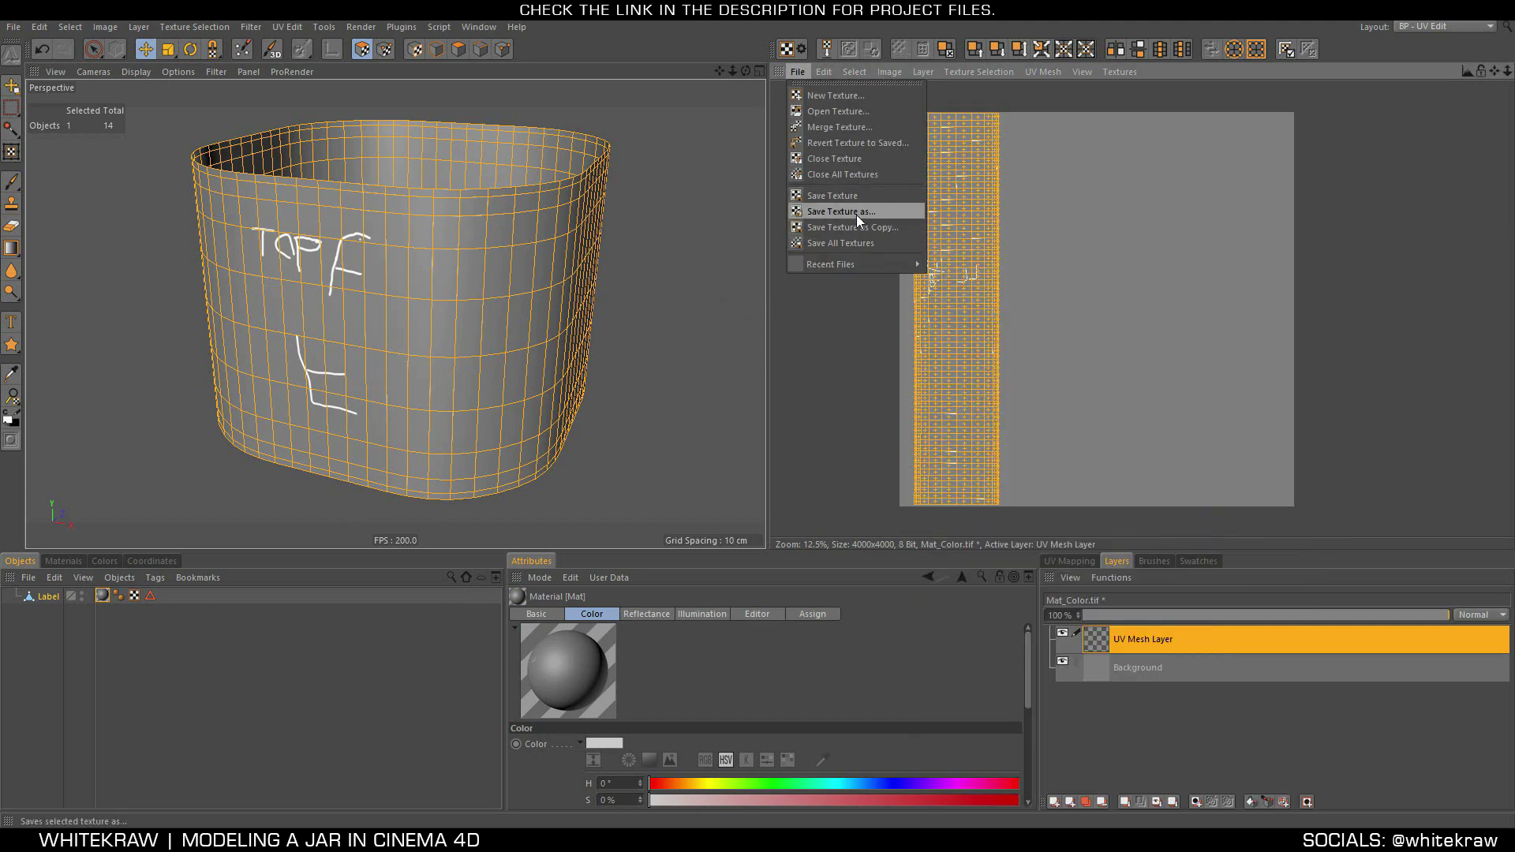
Save the painted texture in PSD format as Mat_Color.psd
left_click(850, 212)
left_click(854, 175)
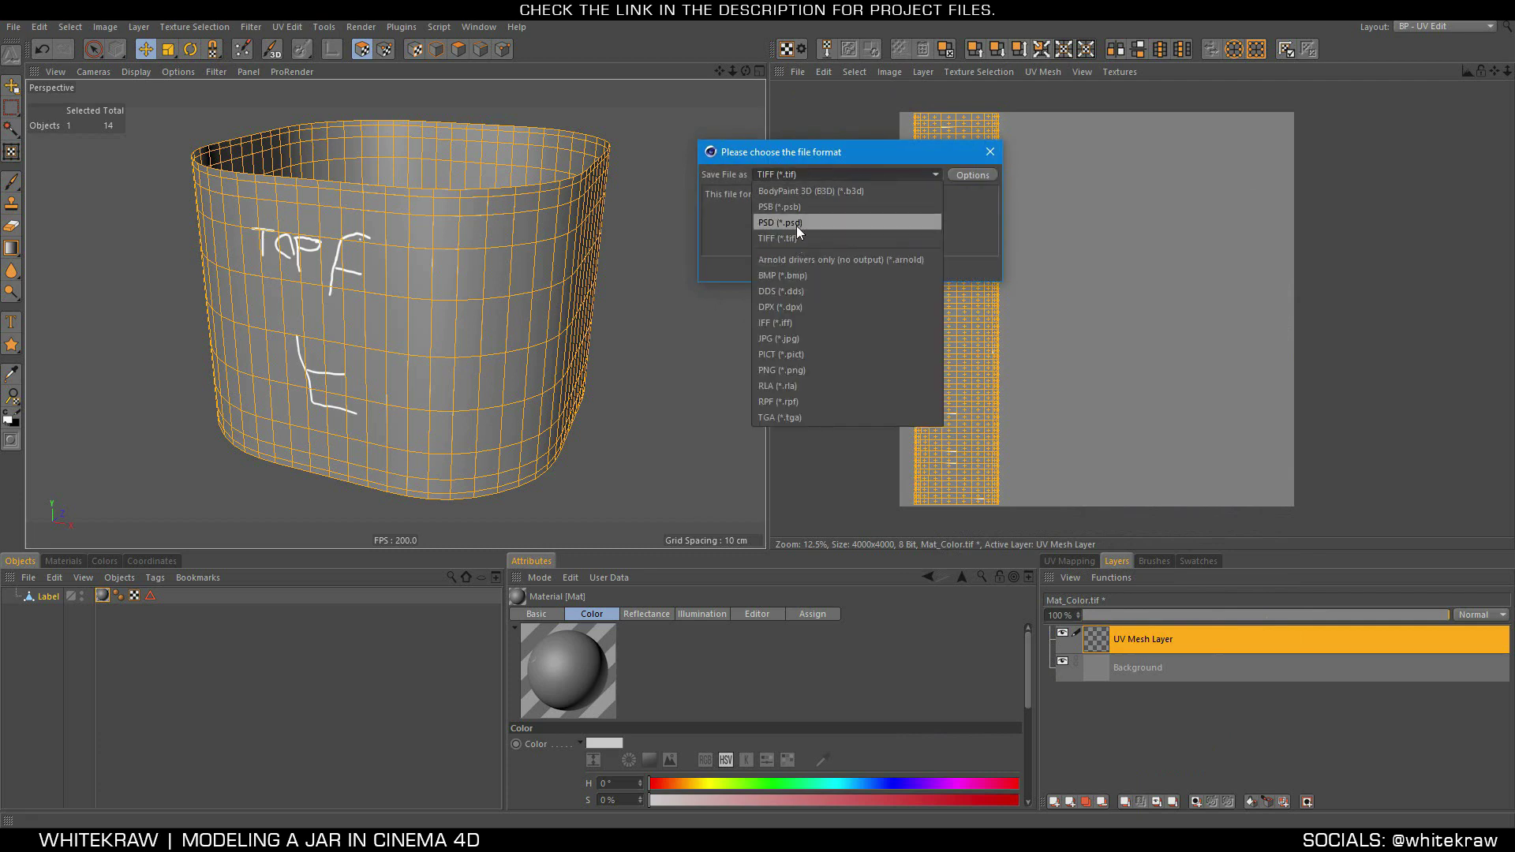
left_click(797, 226)
left_click(832, 274)
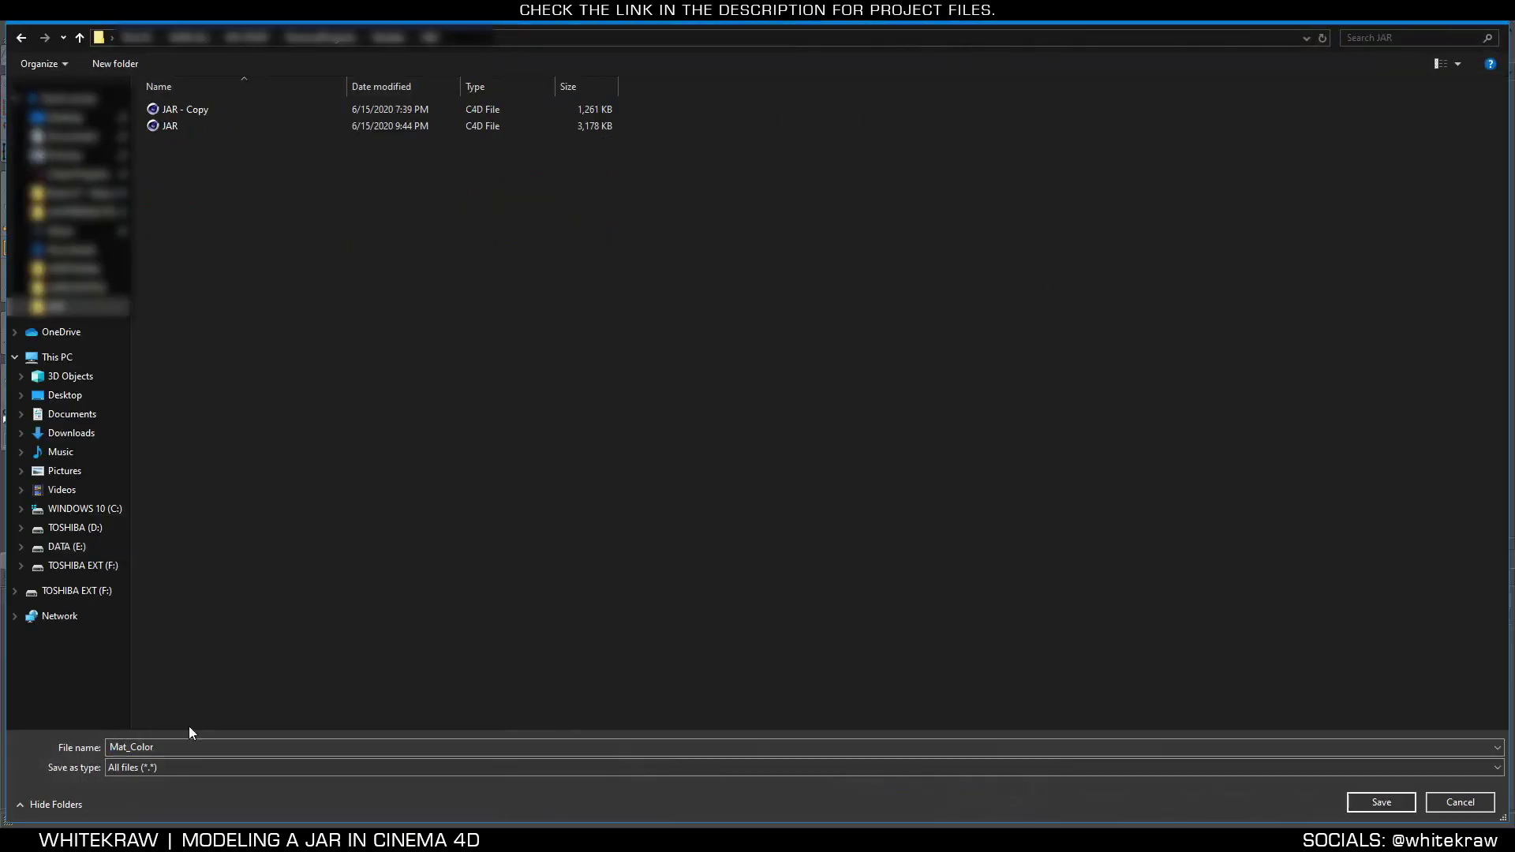
key("Return")
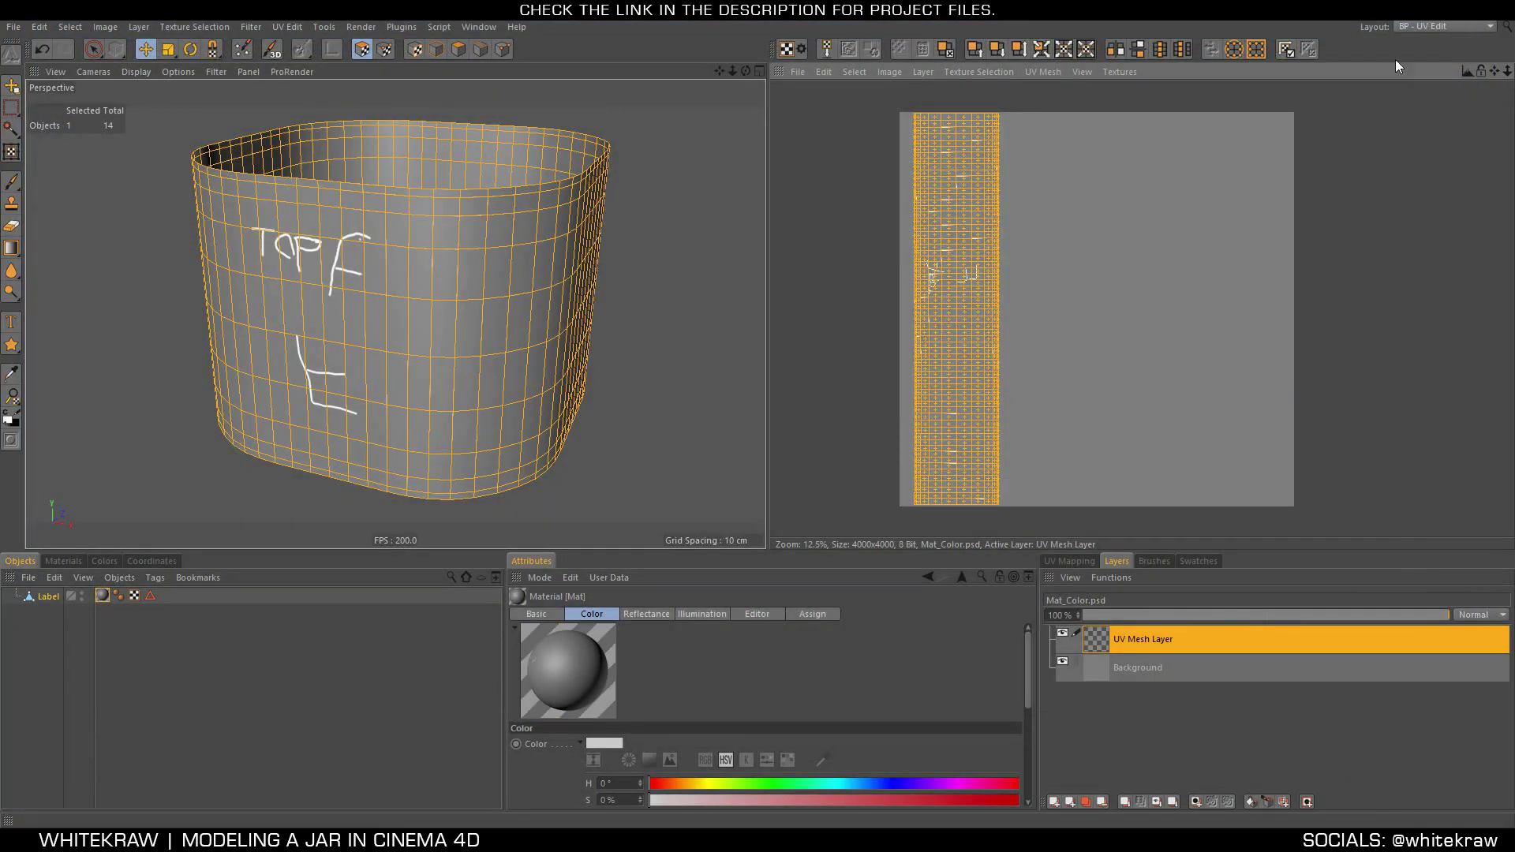
left_click(1469, 29)
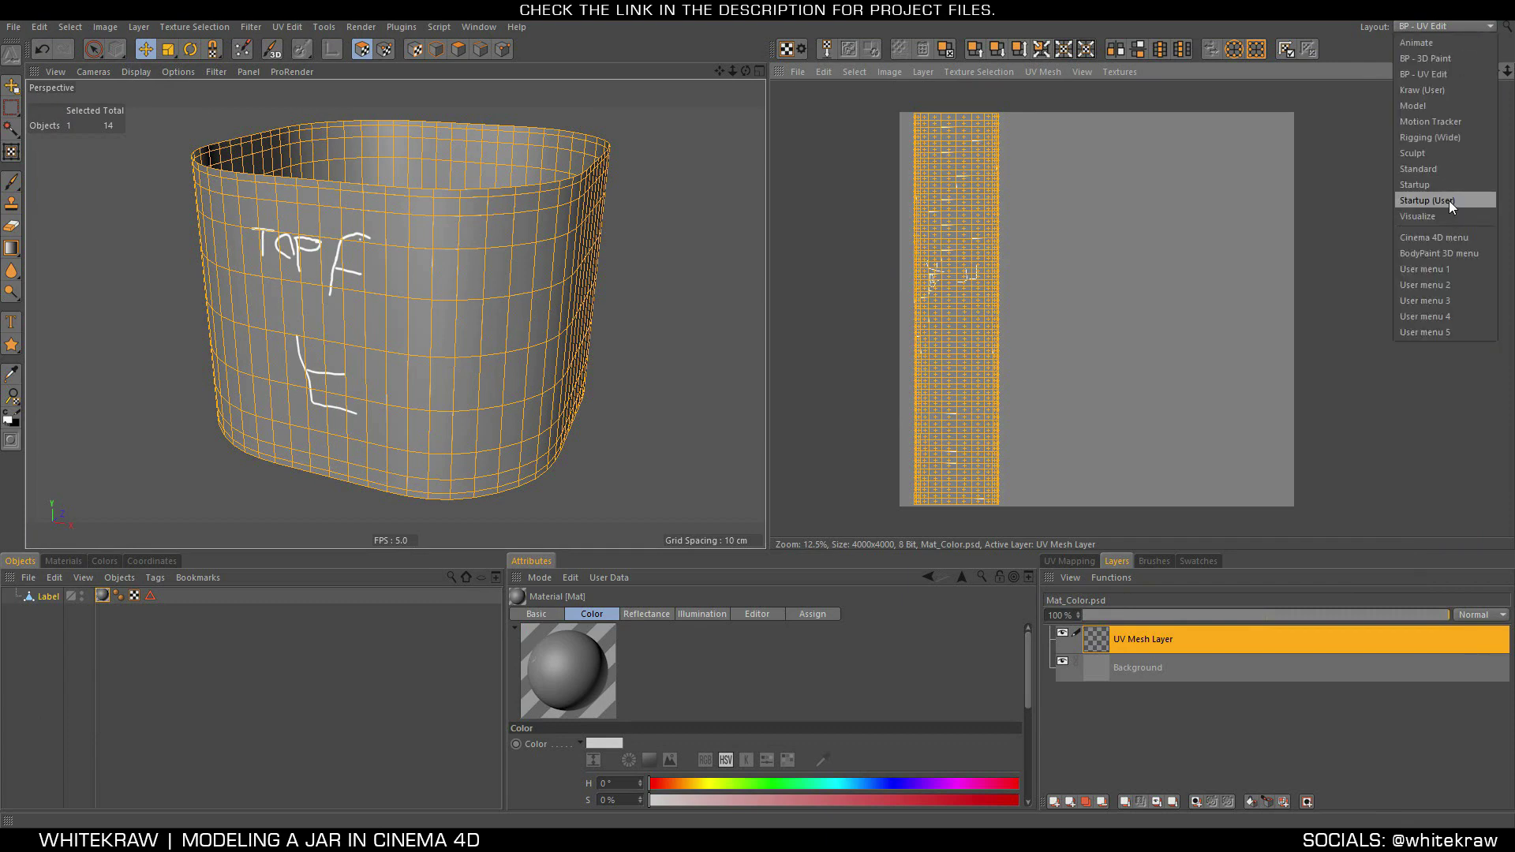
Switch to the Startup (User) layout, turn off Solo, and orbit to frame the whole jar
left_click(1448, 201)
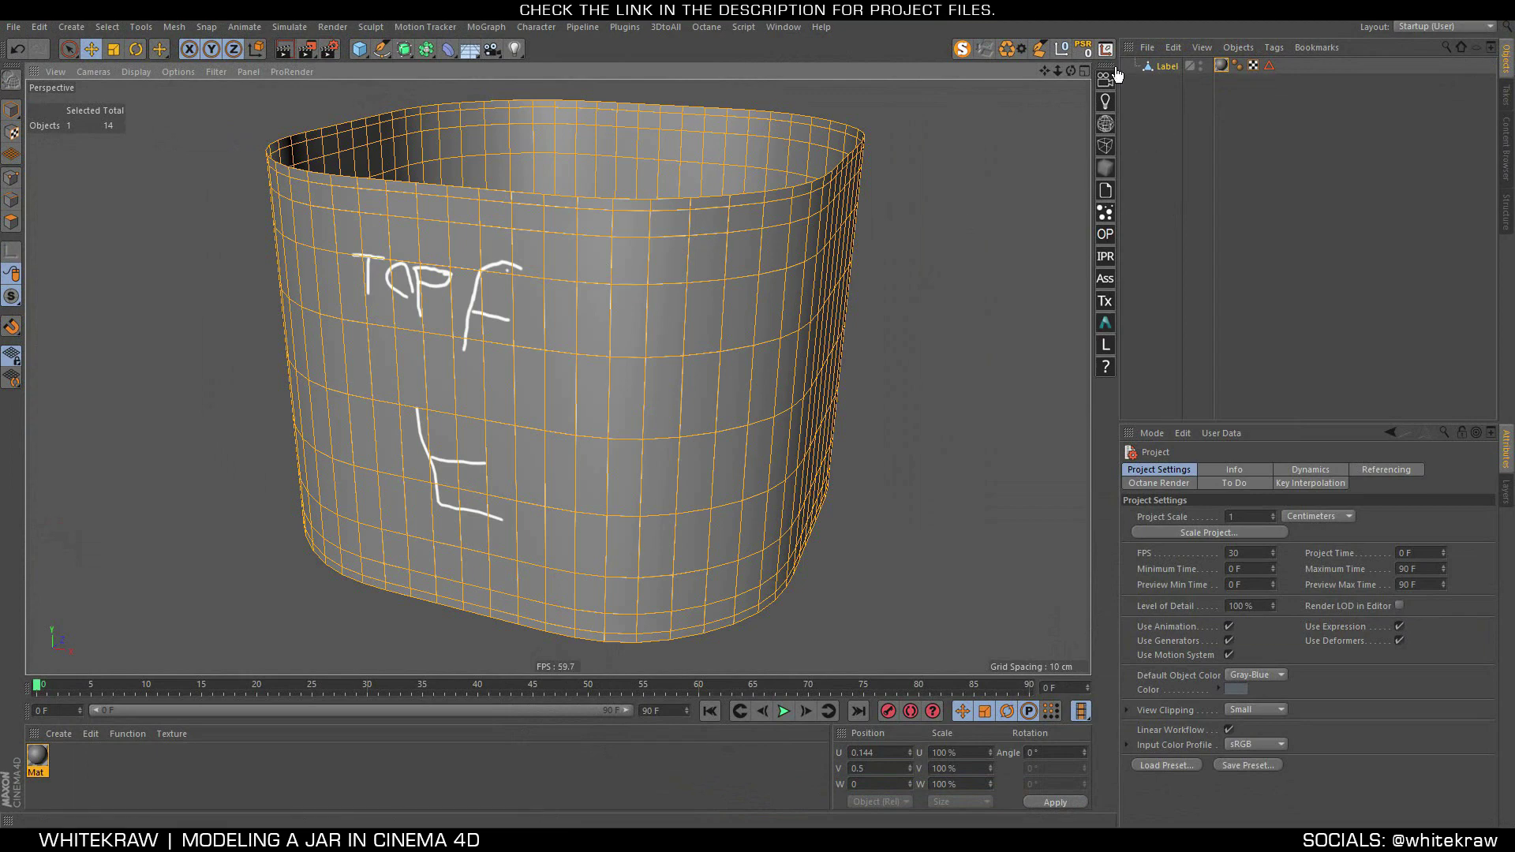
left_click(961, 48)
scroll(363, 368, "down", 5)
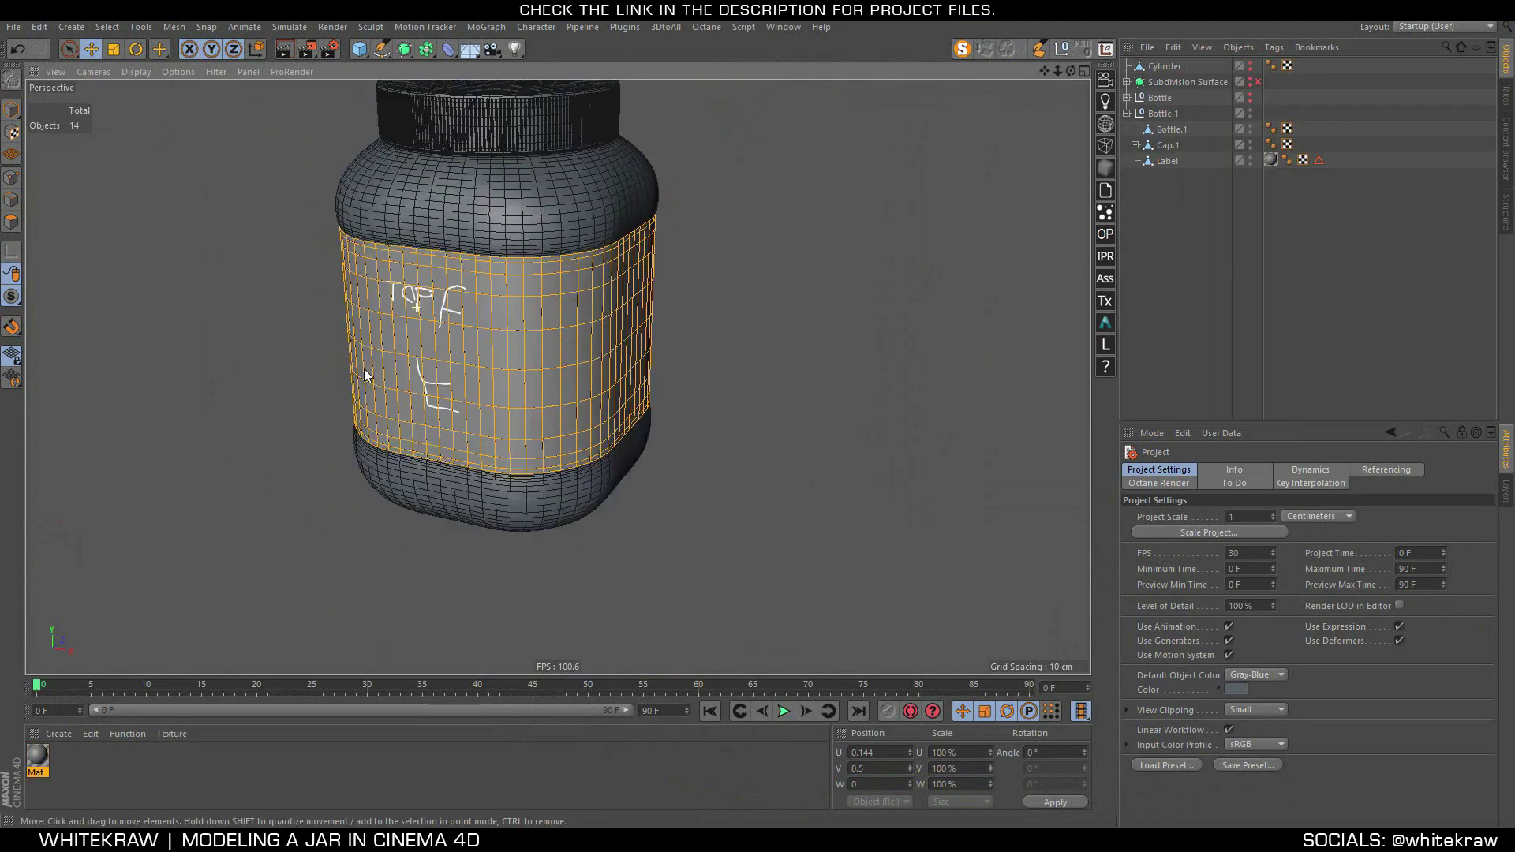
scroll(433, 349, "down", 2)
left_click_drag(433, 349, 730, 411, "alt")
scroll(592, 330, "up", 3)
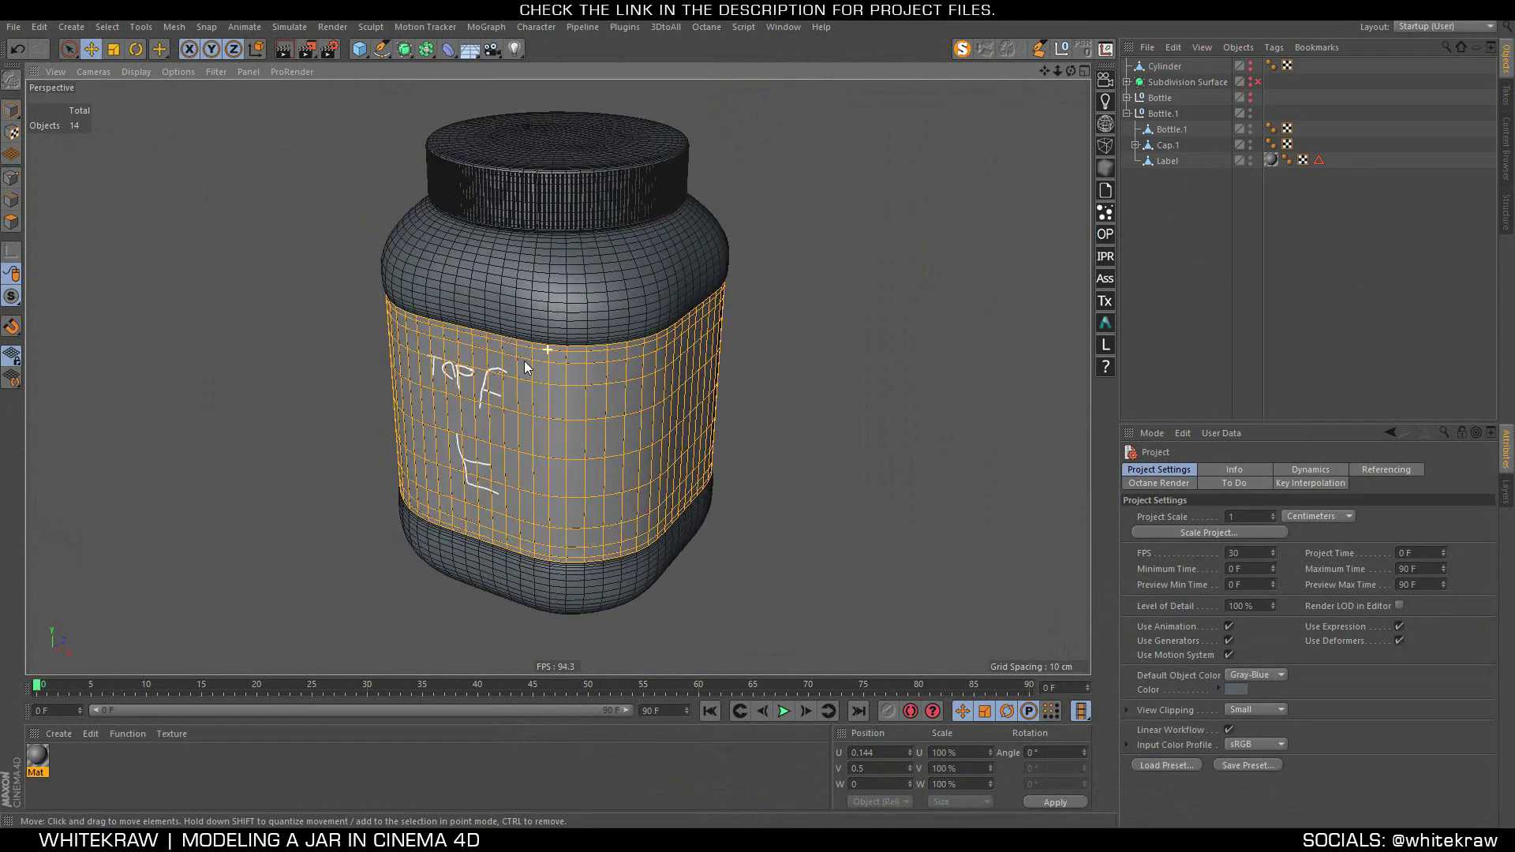